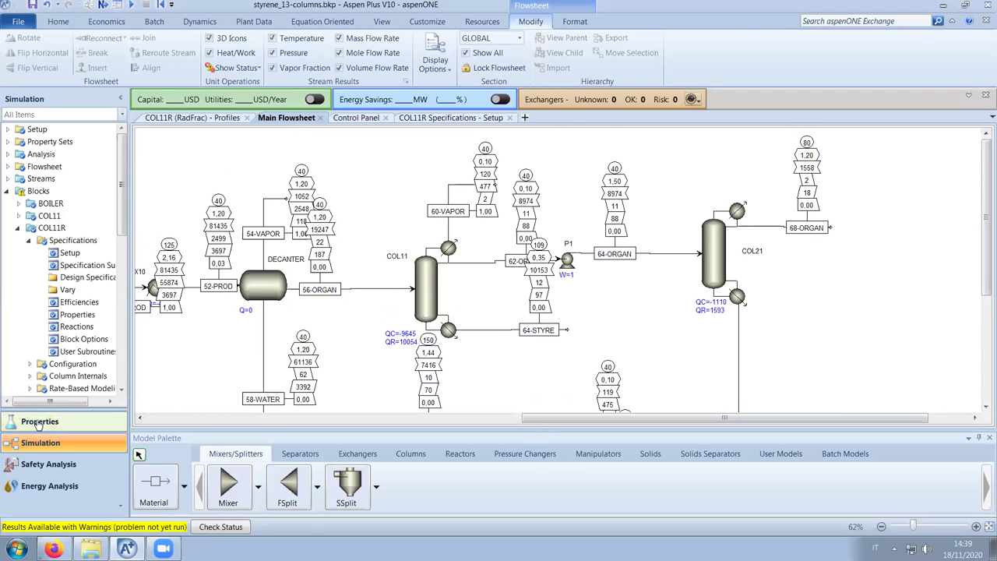
Switch to the Properties environment, expand the Data folder, and open the Properties workbook in Excel for its conductivity data
left_click(39, 424)
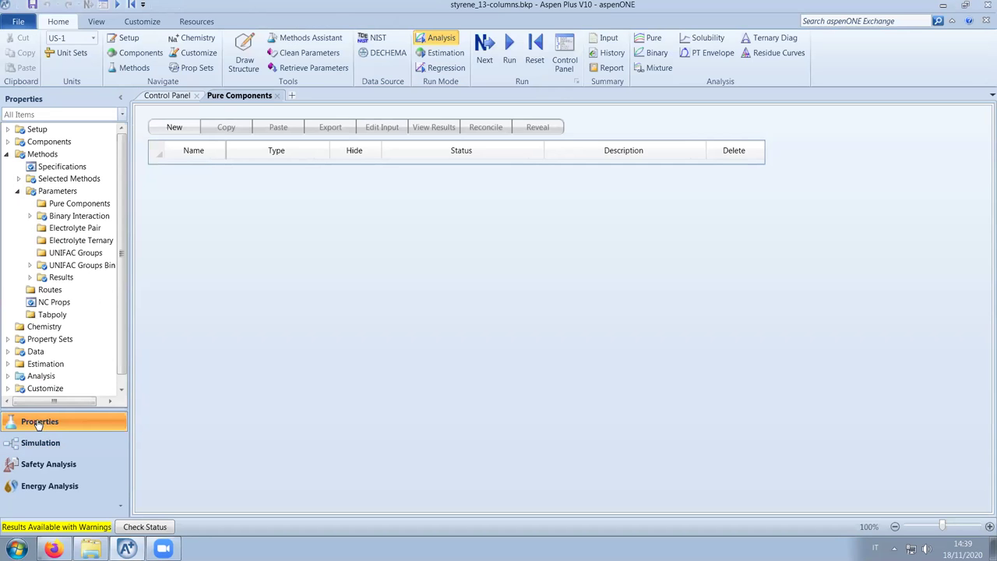
double_click(99, 351)
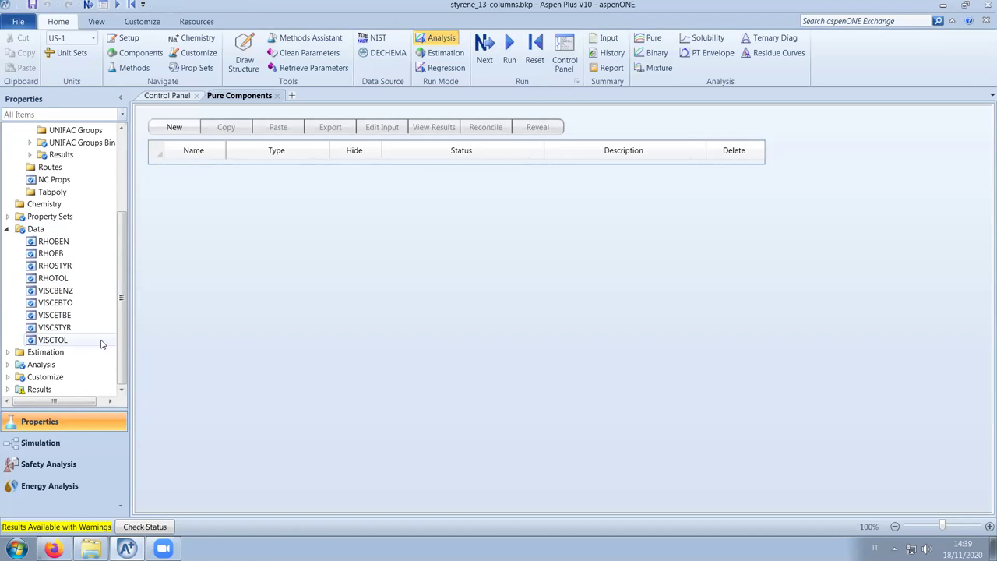
mouse_move(100, 554)
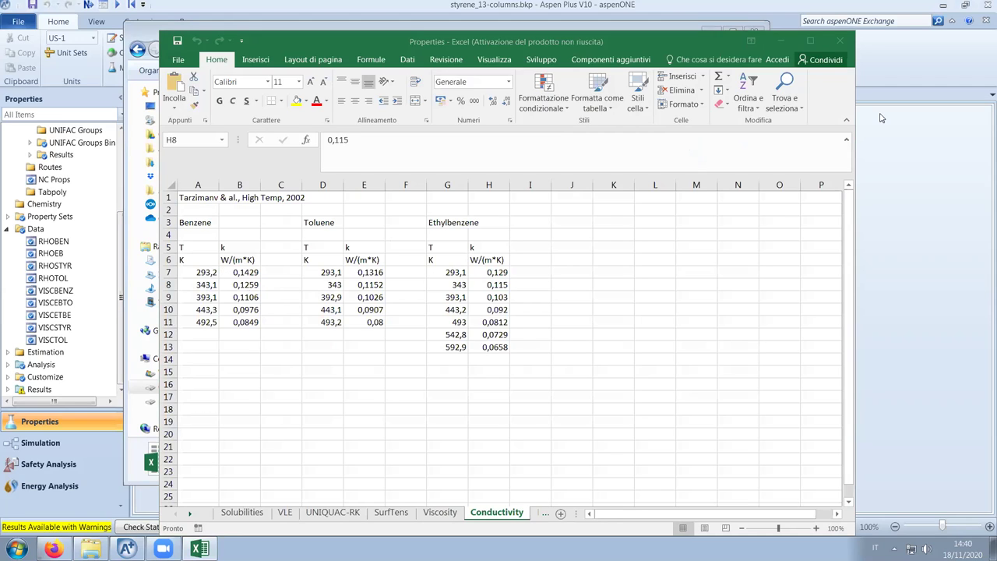
left_click(780, 42)
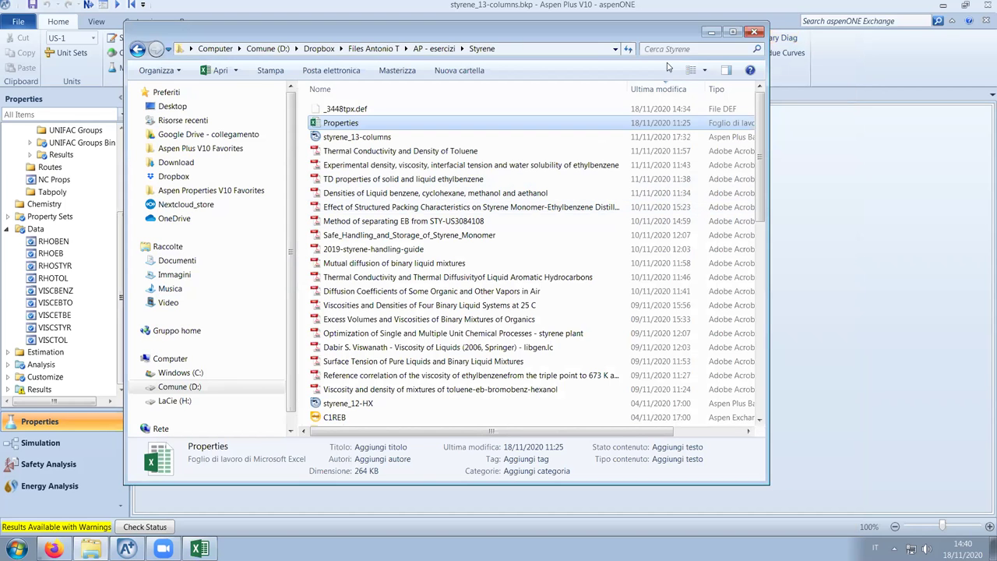
left_click(711, 32)
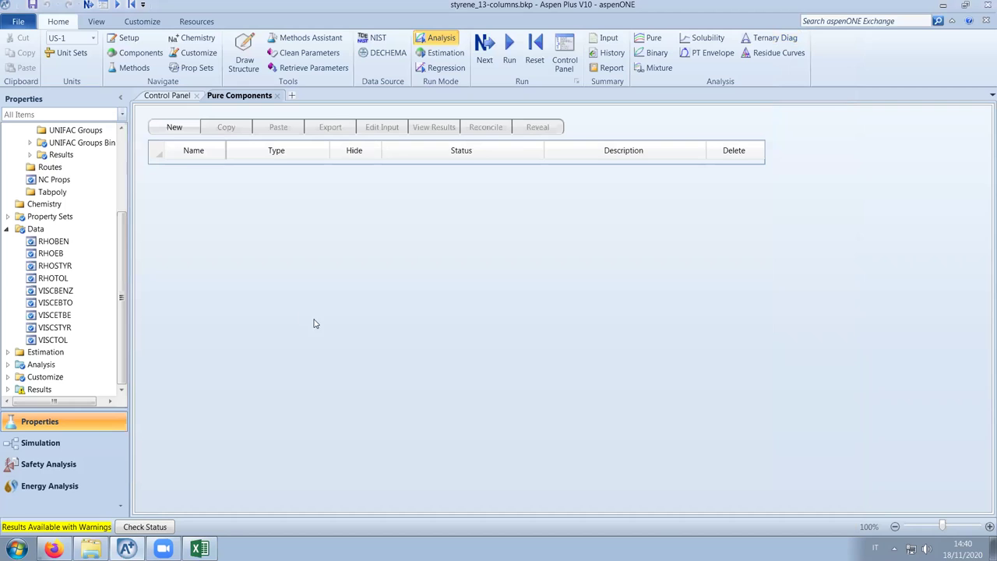
Create a new data set named CONDBEN of type PURE-COMP in the Data folder
left_click(29, 232)
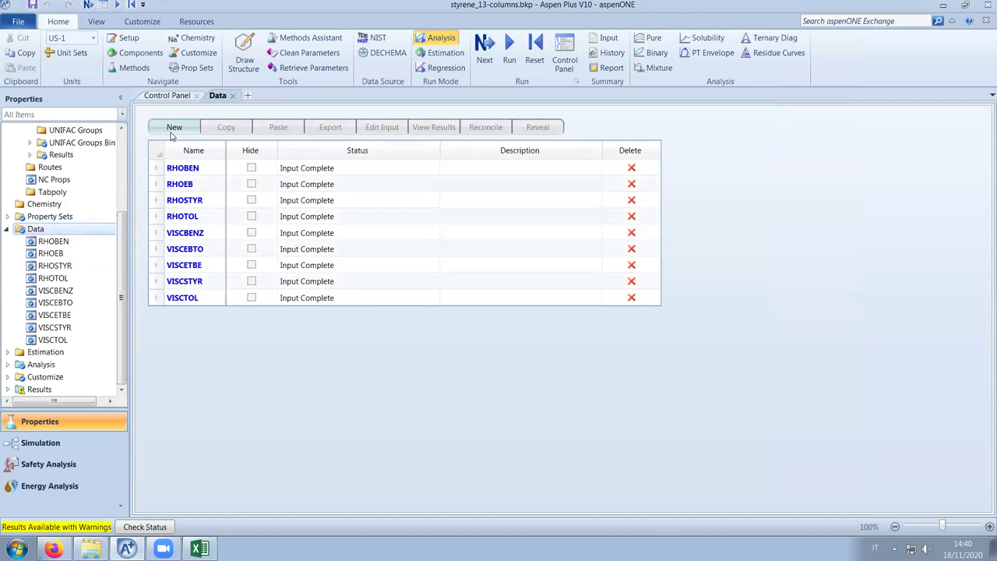
left_click(174, 127)
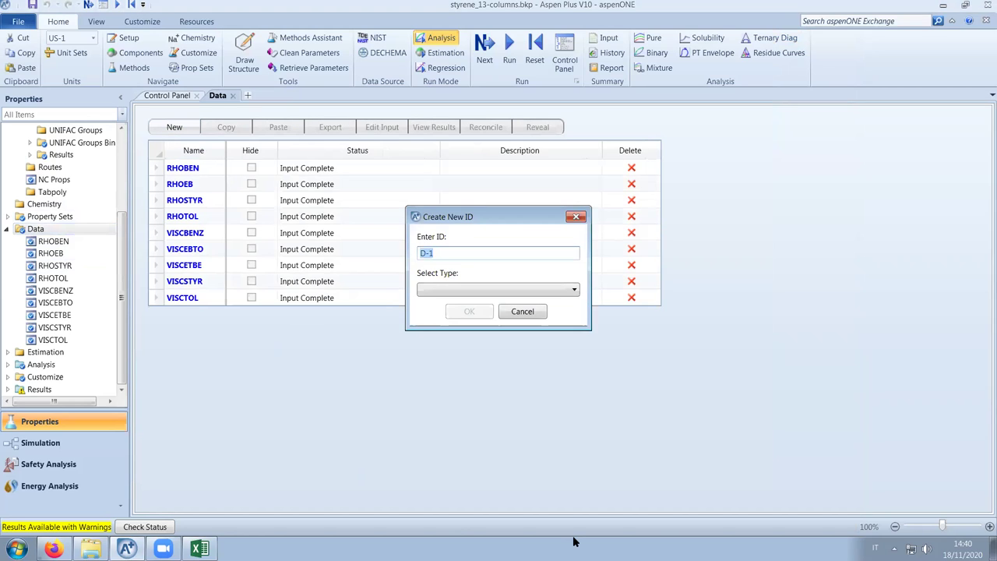
type("CONDBEN")
left_click(465, 291)
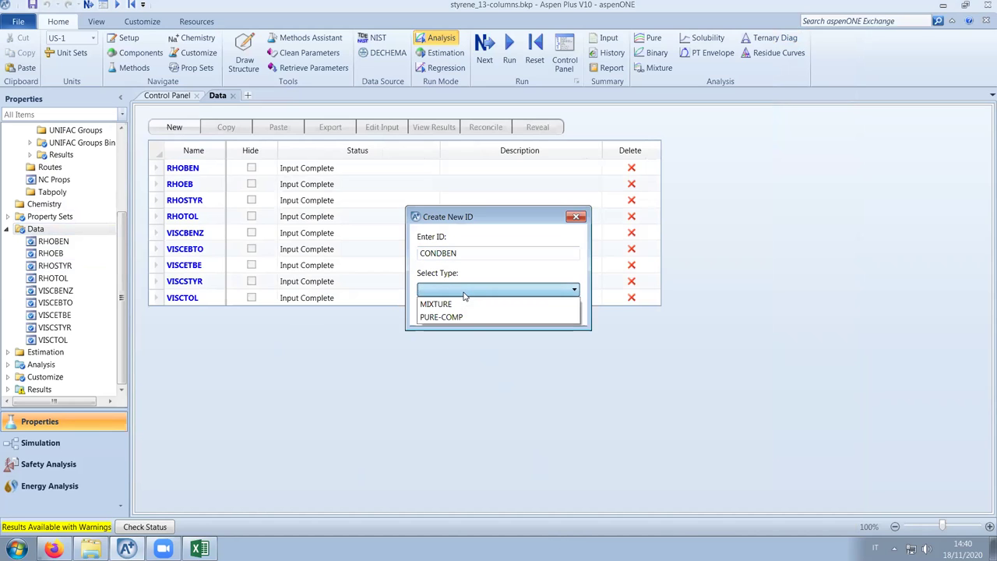
left_click(467, 317)
left_click(469, 309)
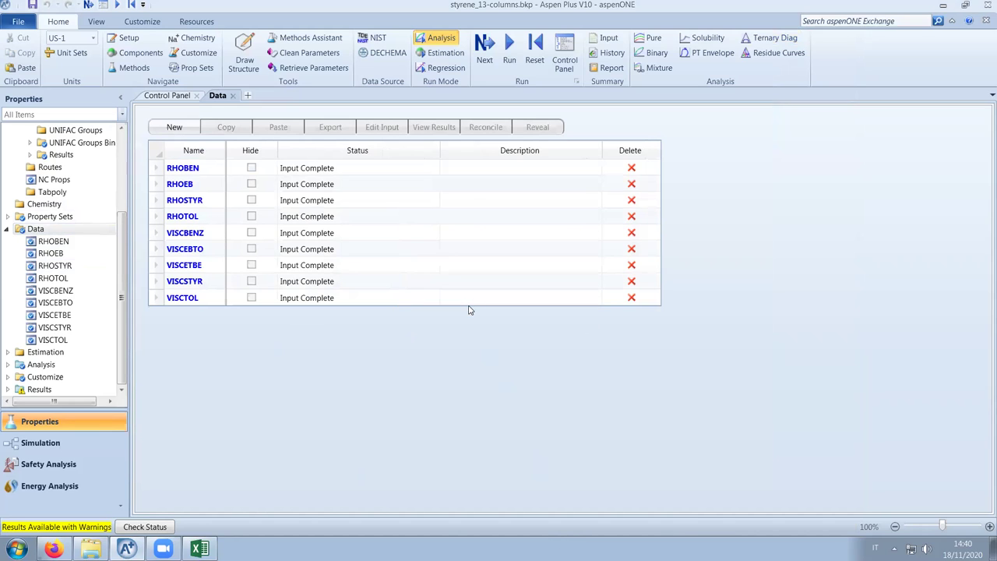
Set the CONDBEN data set's property to KL and its component to BENZENE
left_click(282, 152)
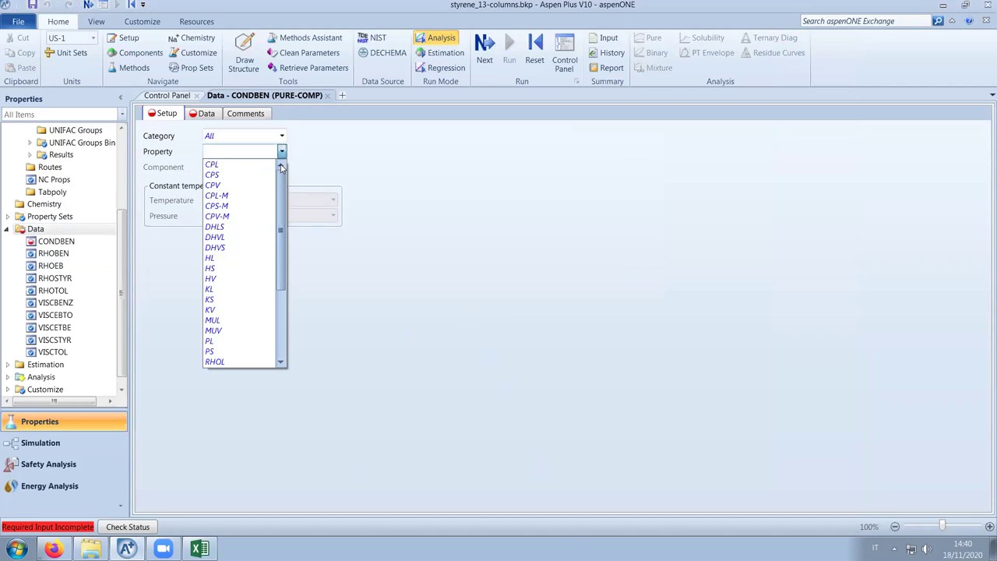
left_click(221, 290)
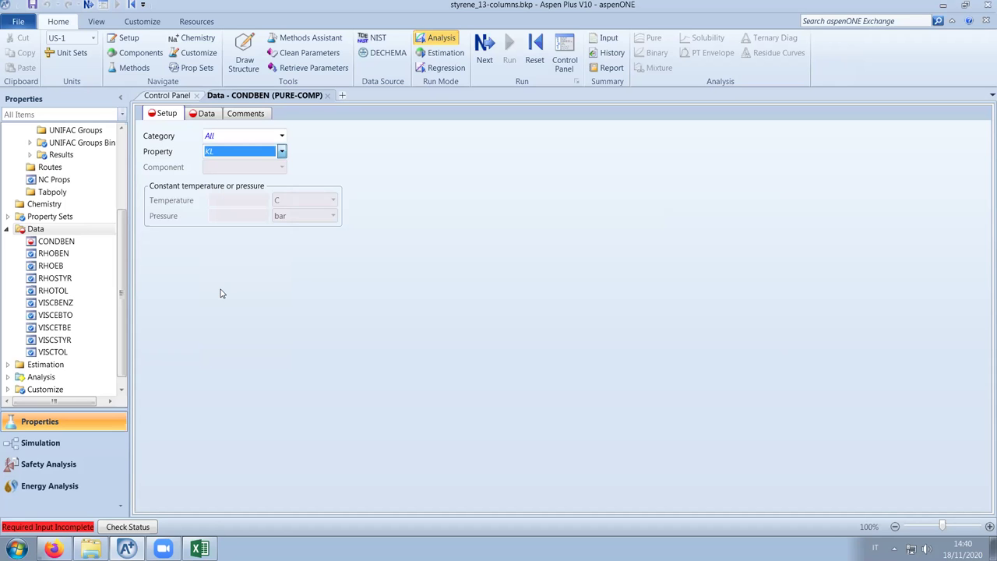
left_click(199, 549)
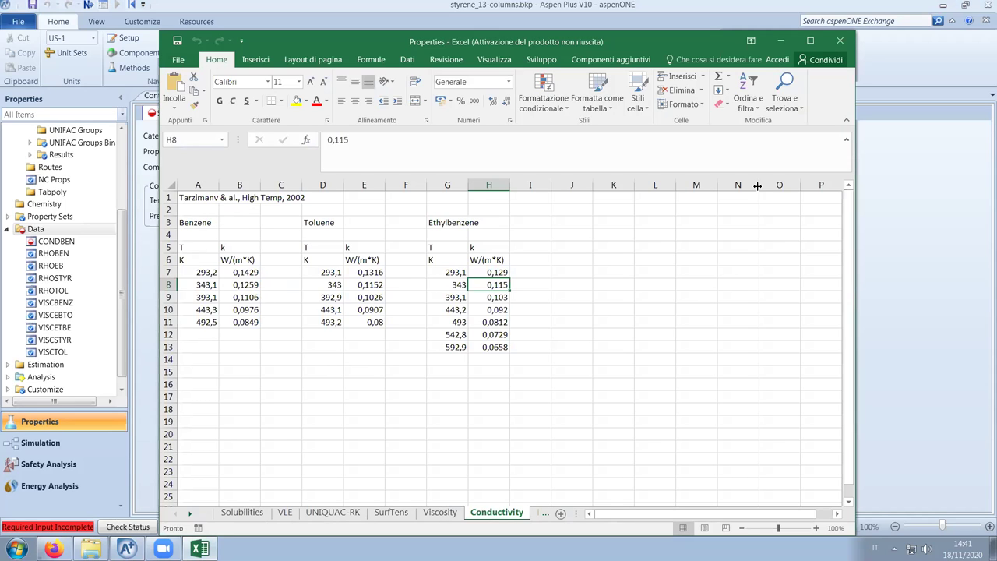
key("alt+Tab")
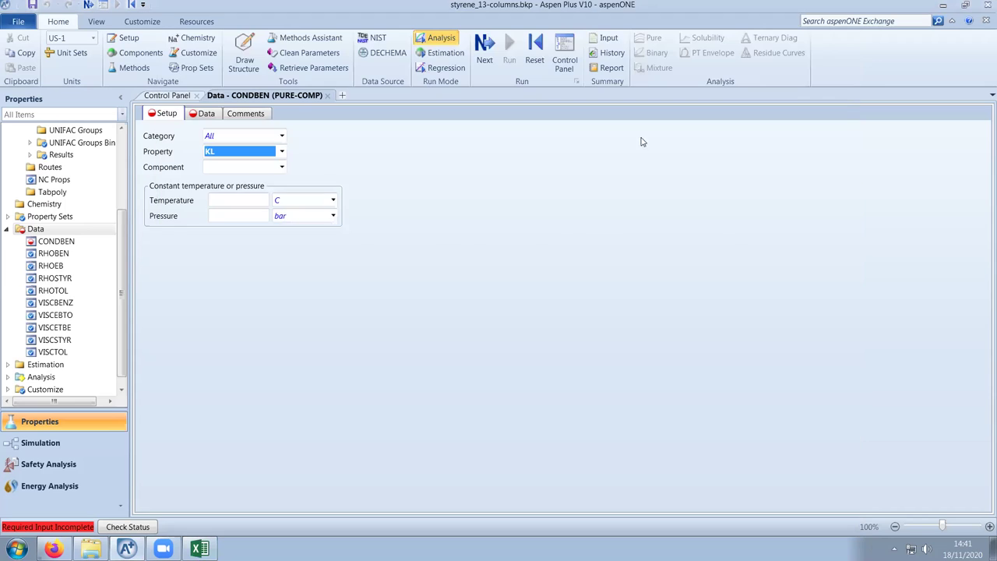
left_click(280, 168)
left_click(276, 201)
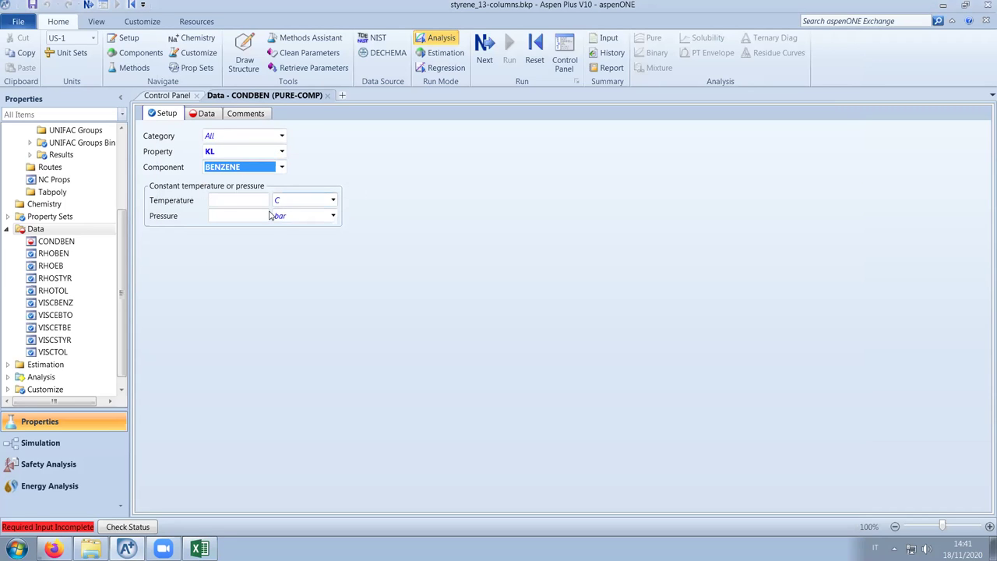
Set the constant pressure of the CONDBEN data set to 1 atm
left_click(333, 216)
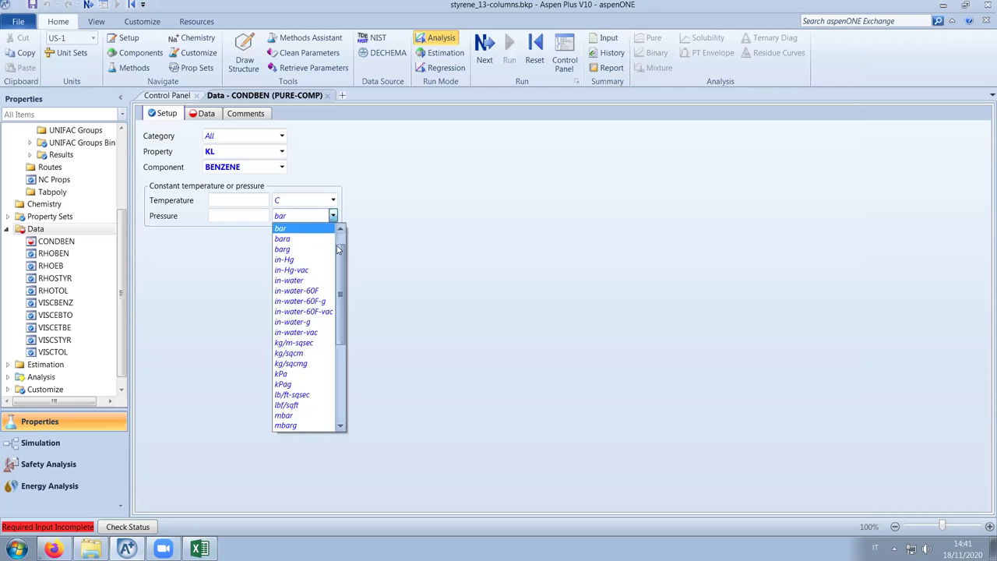
left_click(311, 228)
key("shift+Tab")
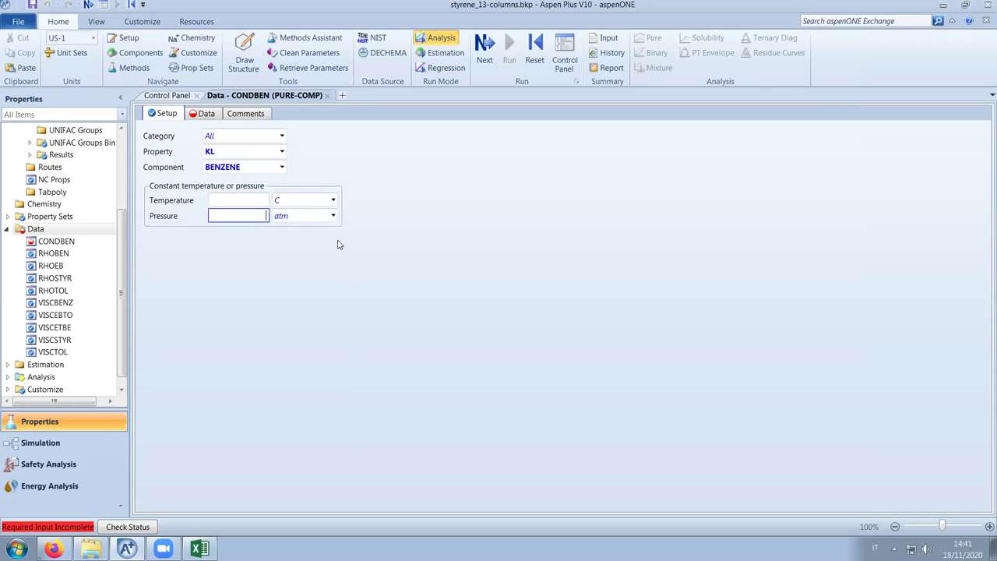
type("1")
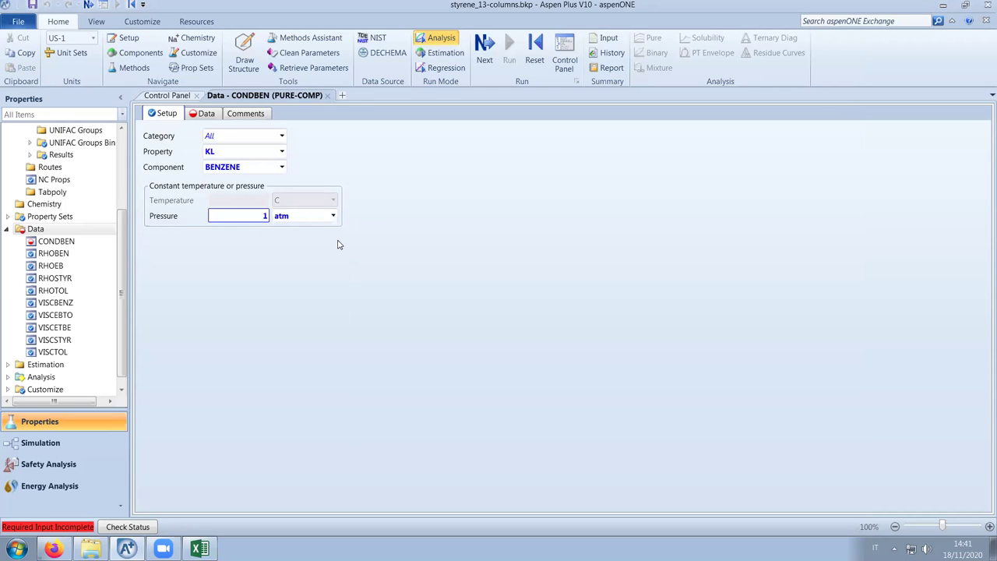
Copy the benzene temperatures from A7:A11 of the Excel Conductivity sheet into the TEMPERATURE column of CONDBEN's experimental data
left_click(204, 113)
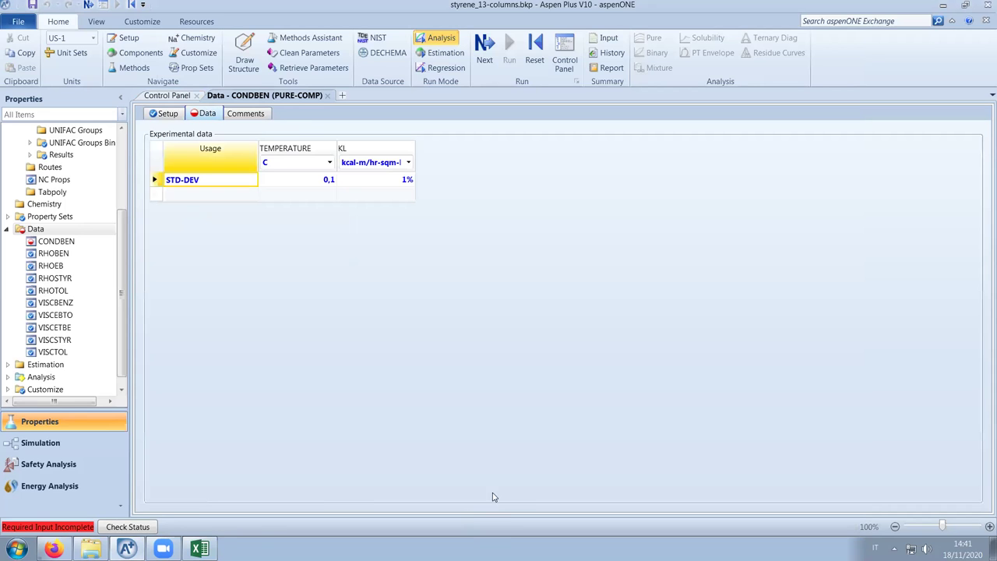
left_click(200, 548)
left_click_drag(206, 272, 206, 322)
key("ctrl+c")
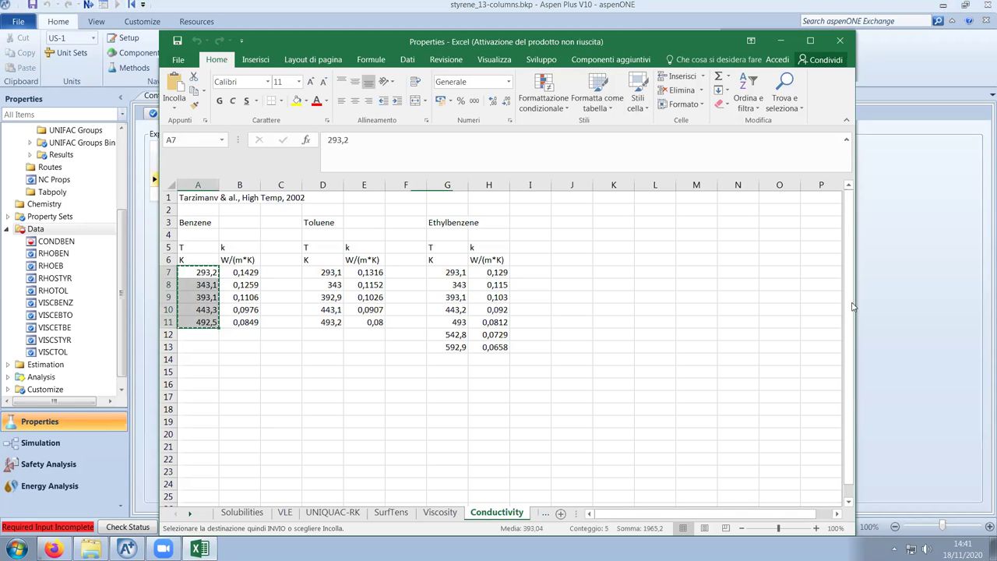
left_click(907, 307)
left_click(303, 198)
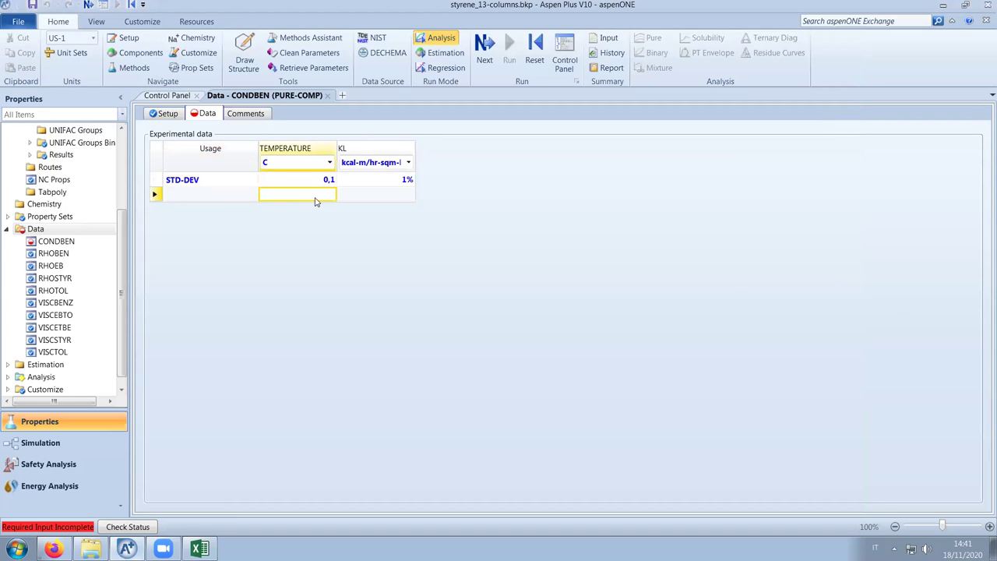
right_click(314, 199)
left_click(346, 224)
Set the unit of the experimental TEMPERATURE column to K
left_click(330, 162)
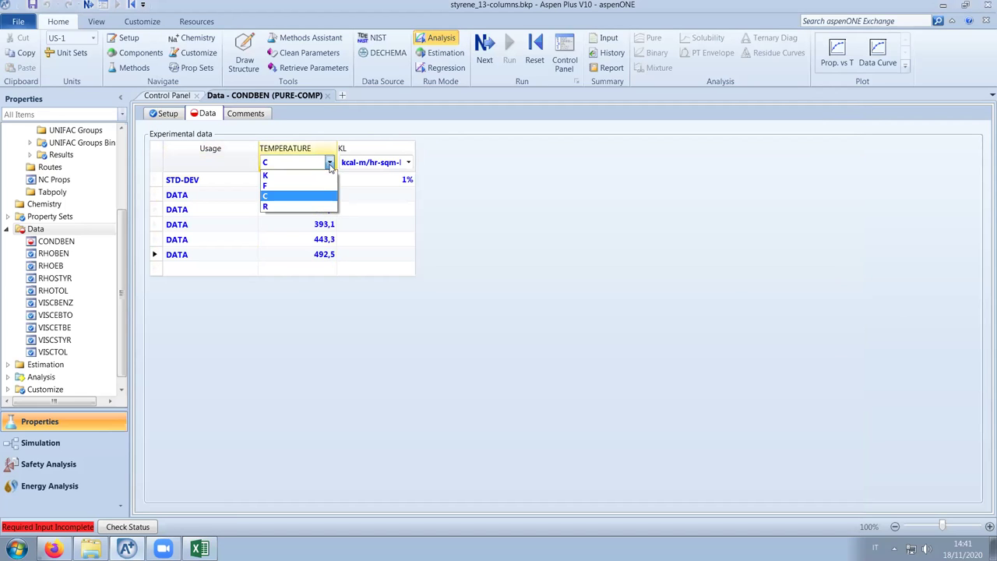
left_click(317, 187)
left_click(330, 162)
left_click(319, 181)
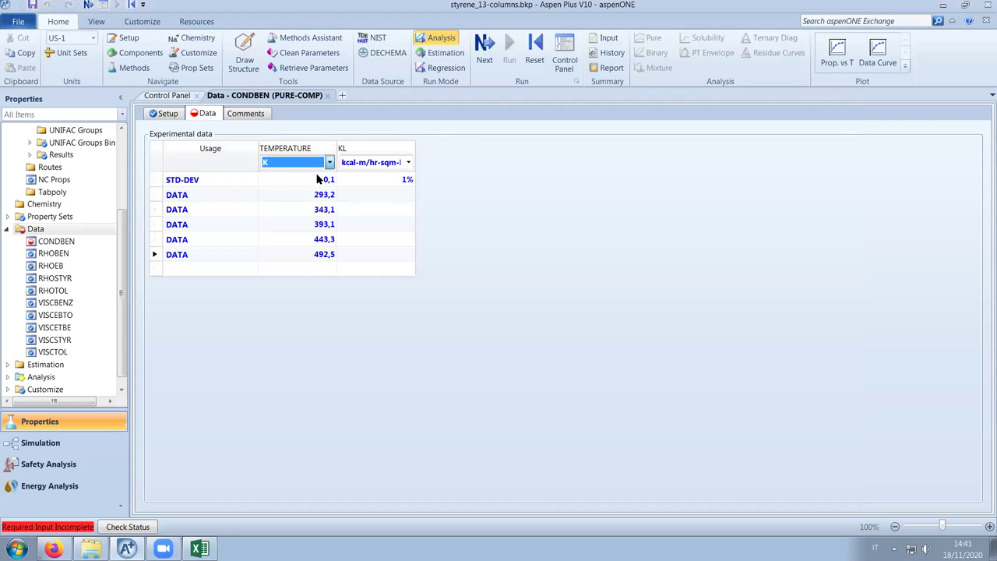
Copy the benzene conductivities from B7:B11 of the Excel sheet into the KL column and set its unit to Watt/m-K
key("alt+Tab")
left_click_drag(240, 270, 241, 322)
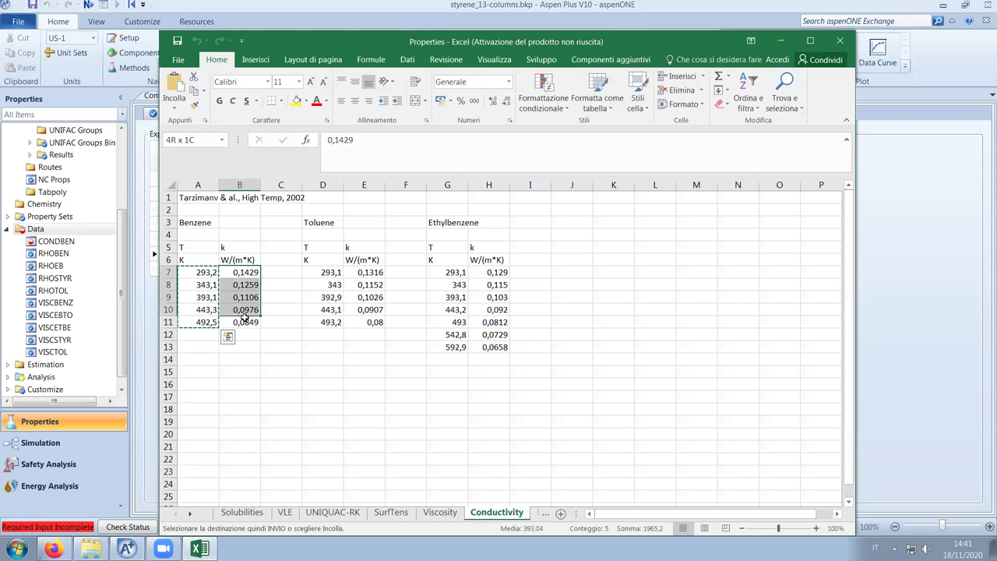
key("ctrl+c")
left_click(890, 299)
left_click(381, 196)
key("ctrl+v")
left_click(408, 162)
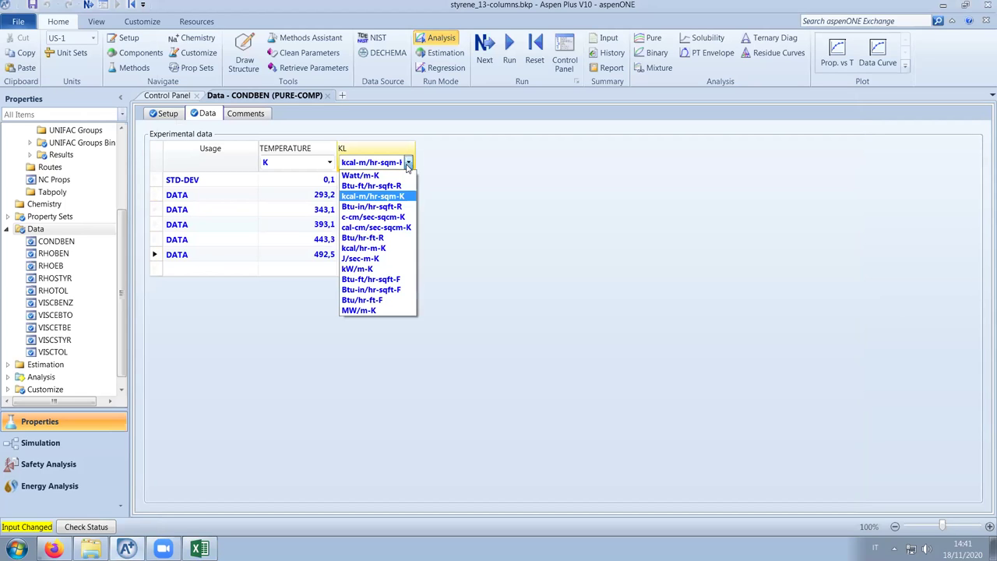
left_click(402, 176)
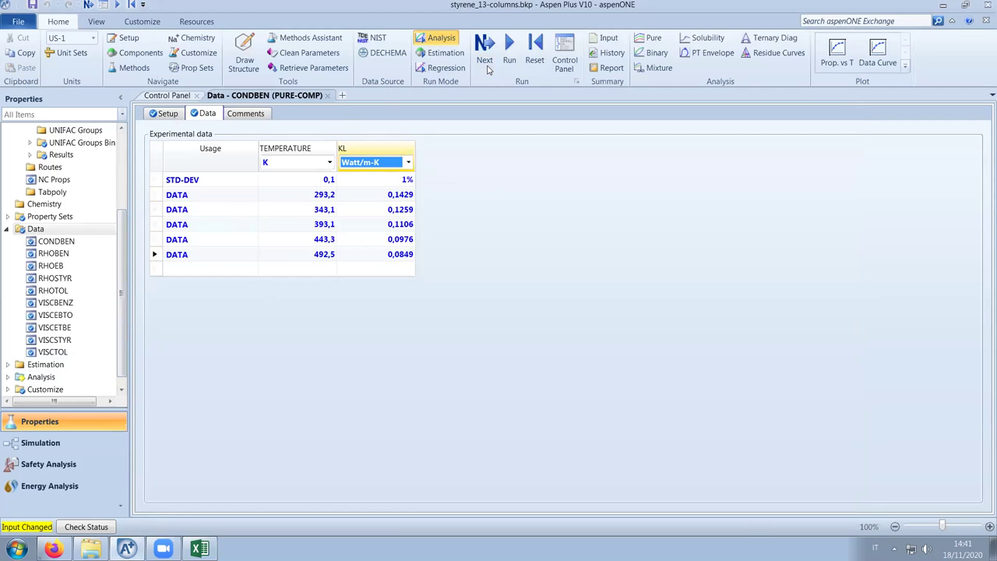
Switch the run mode to Regression and create a new regression case named COND
left_click(445, 68)
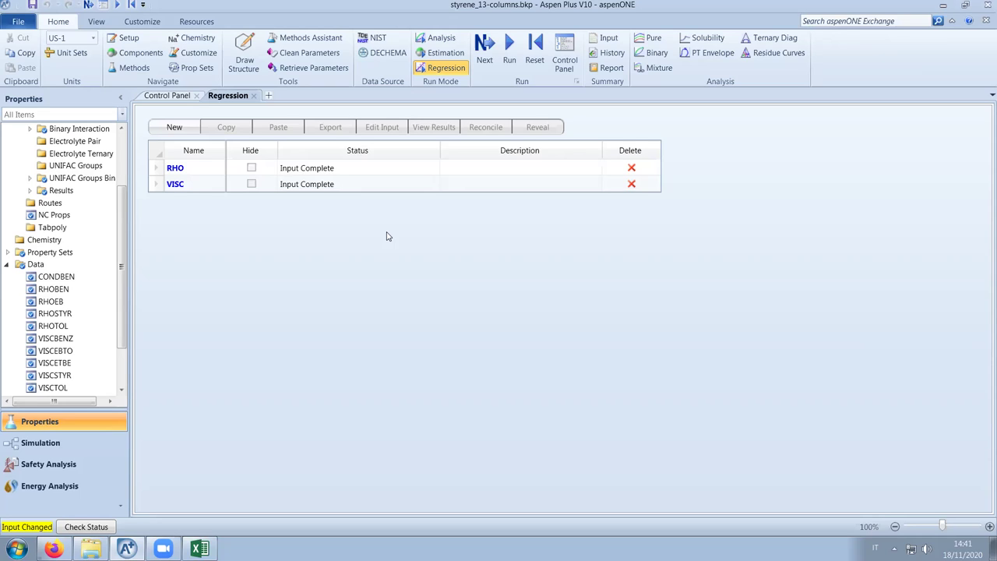
left_click(180, 127)
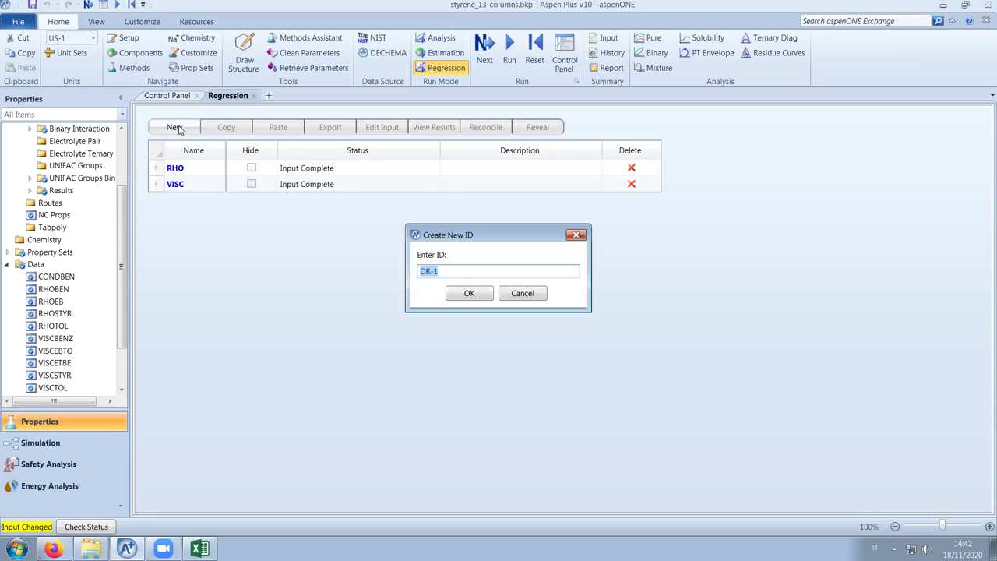
type("COND")
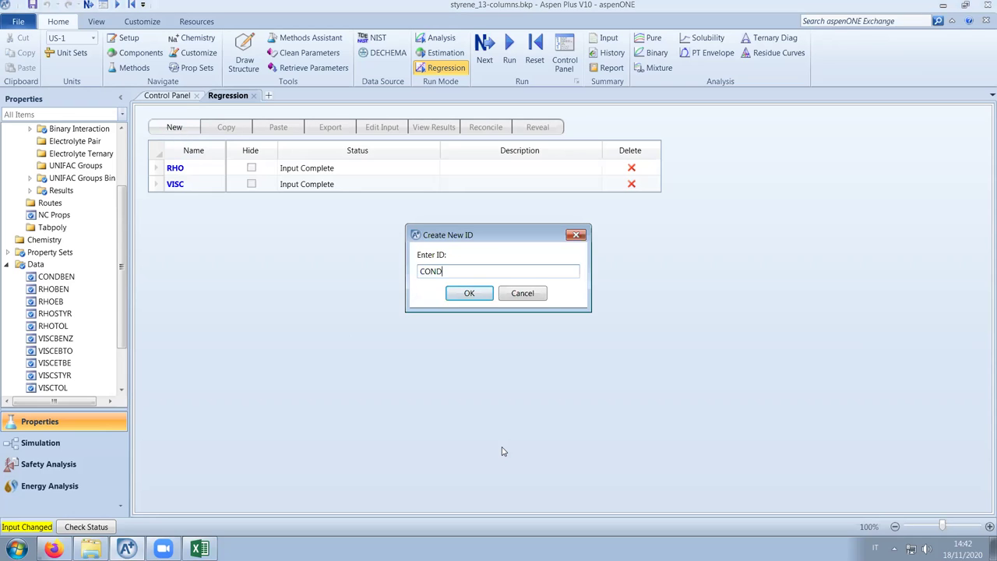
key("Return")
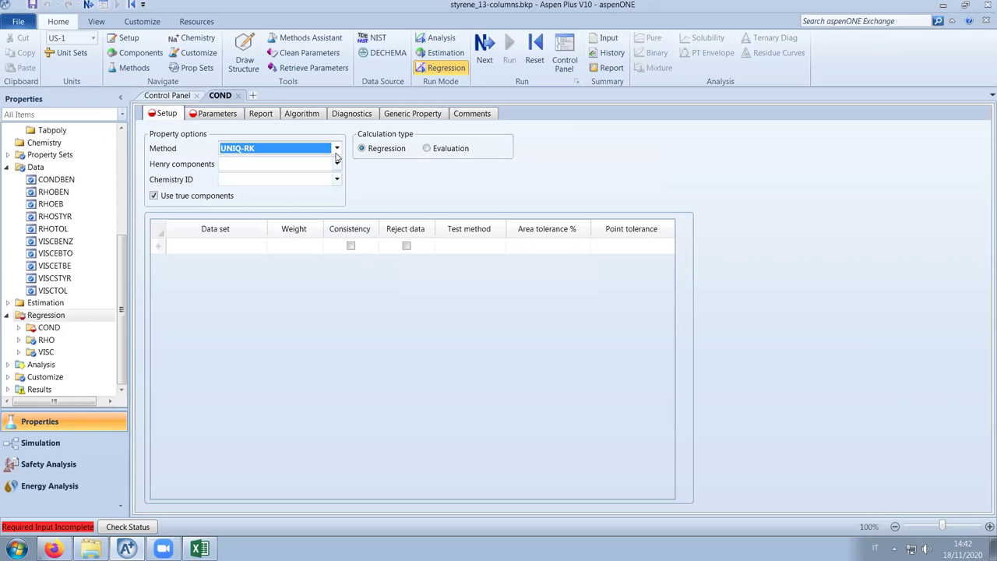
Set the COND case's calculation type to Evaluation and add CONDBEN as its data set
left_click(464, 147)
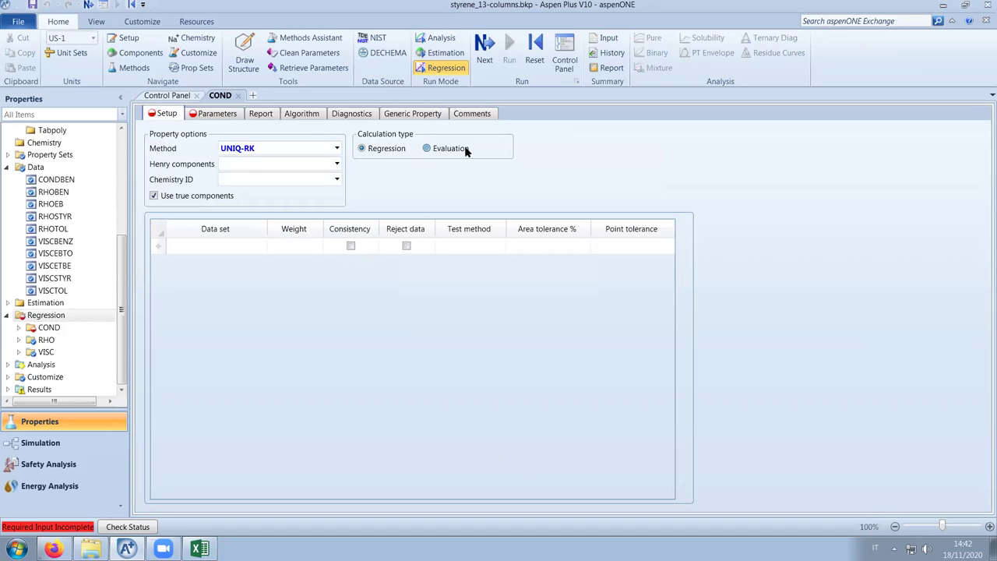
left_click(225, 246)
left_click(262, 246)
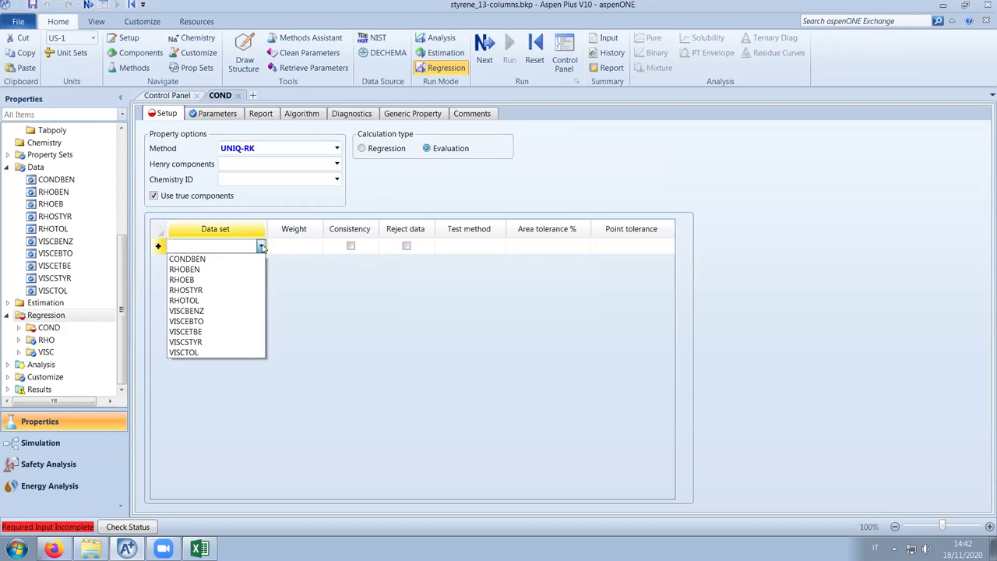
left_click(187, 259)
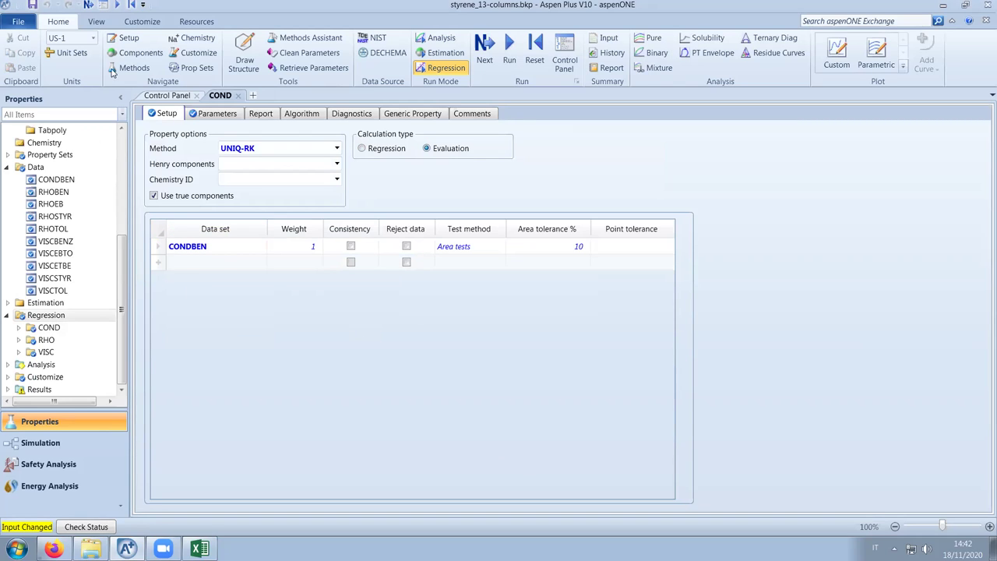
Run the data regression with only the COND case selected, leaving RHO and VISC out of the run
left_click(88, 5)
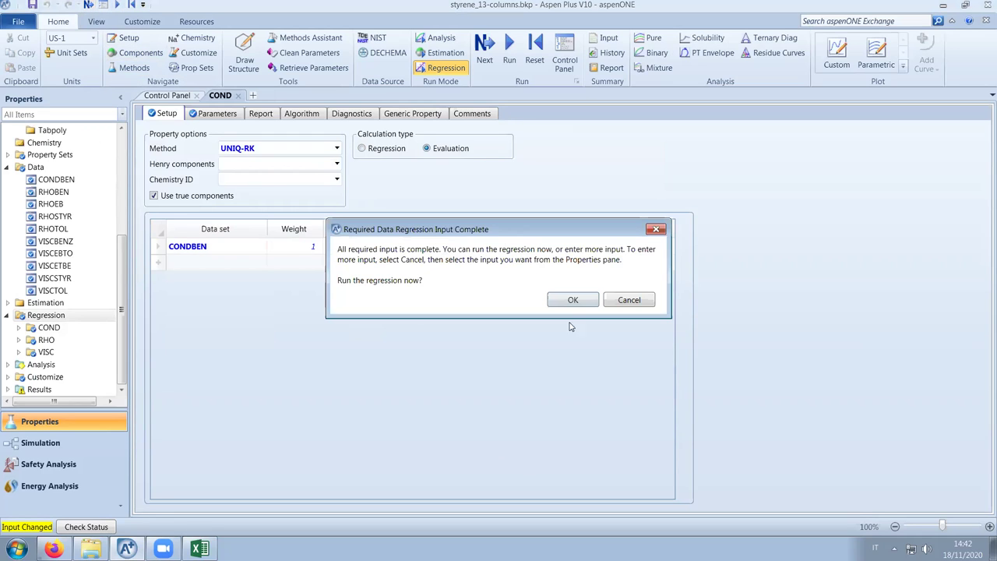
left_click(573, 299)
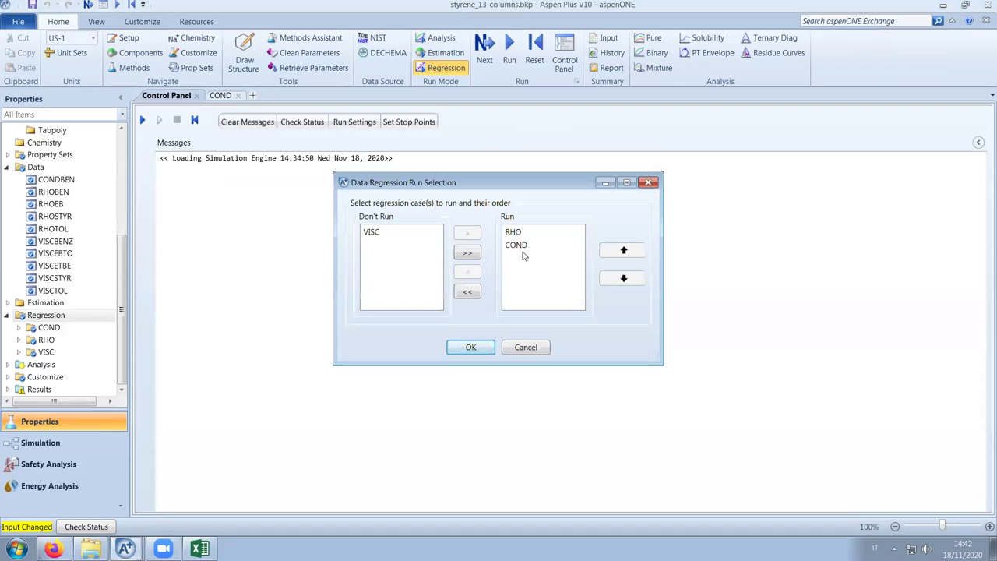
left_click(469, 292)
left_click(388, 232)
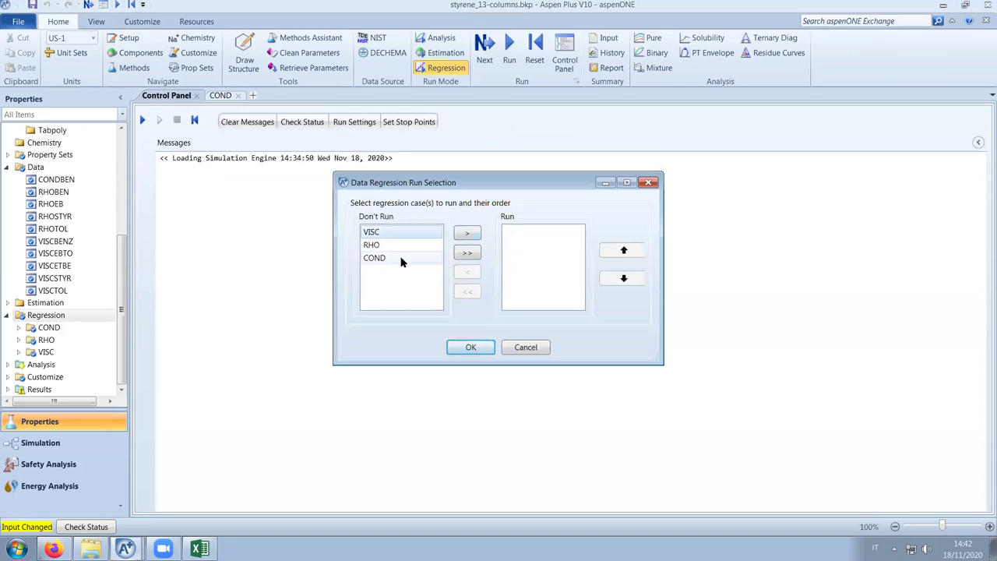
left_click(374, 257)
left_click(467, 233)
left_click(471, 348)
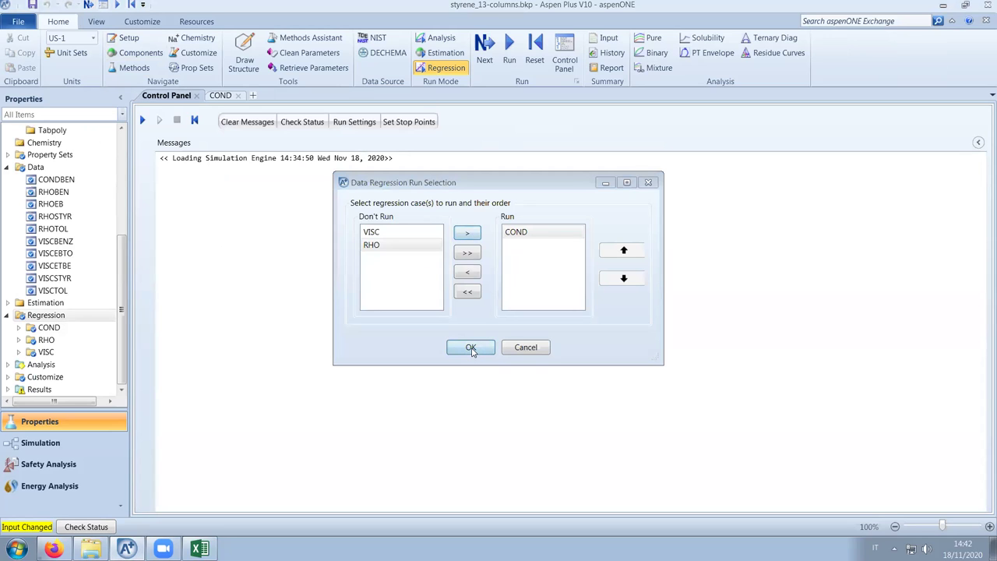
left_click(472, 350)
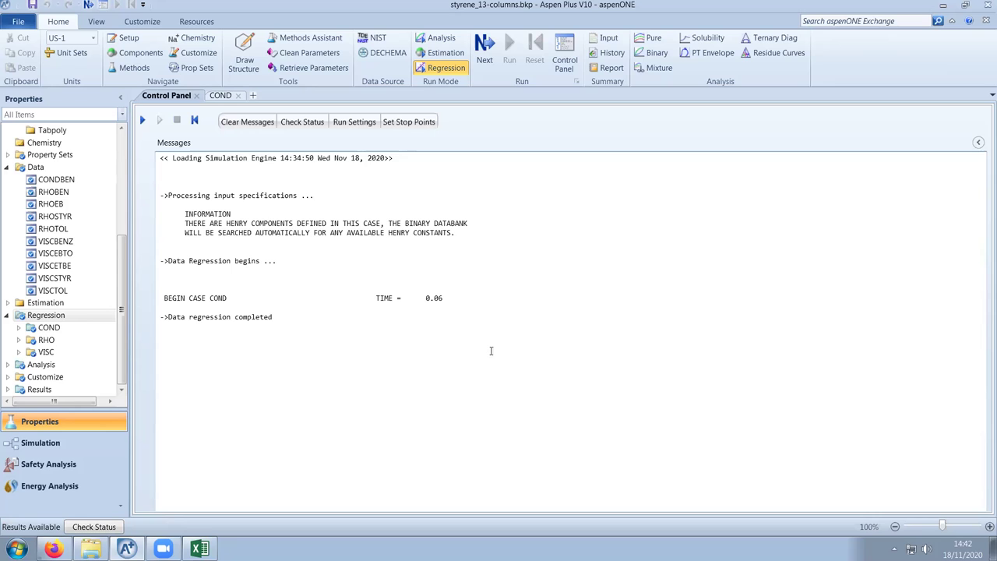
Open the COND case results and plot KL against temperature for the CONDBEN data, closing the plot after viewing
left_click(219, 97)
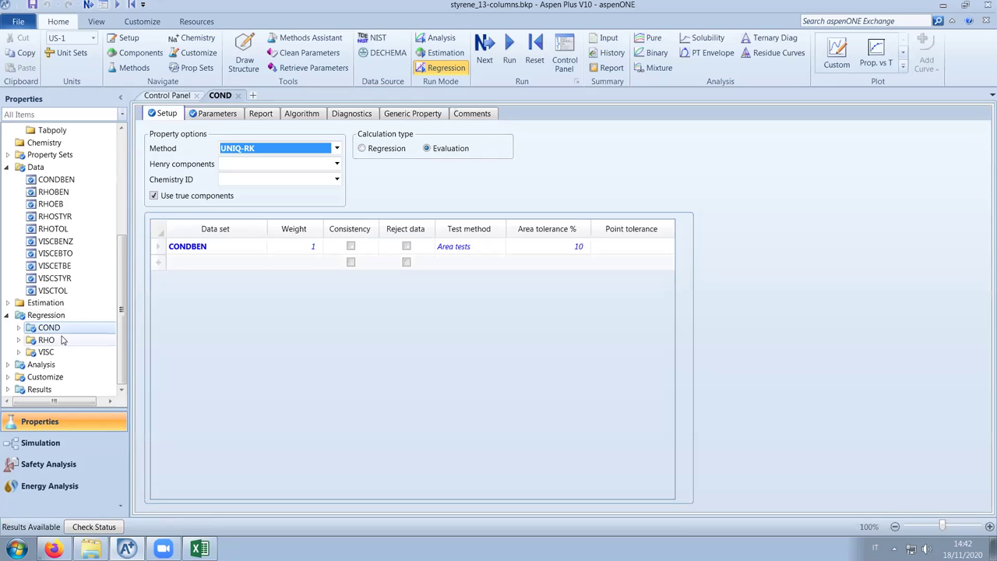
left_click(18, 327)
left_click(60, 351)
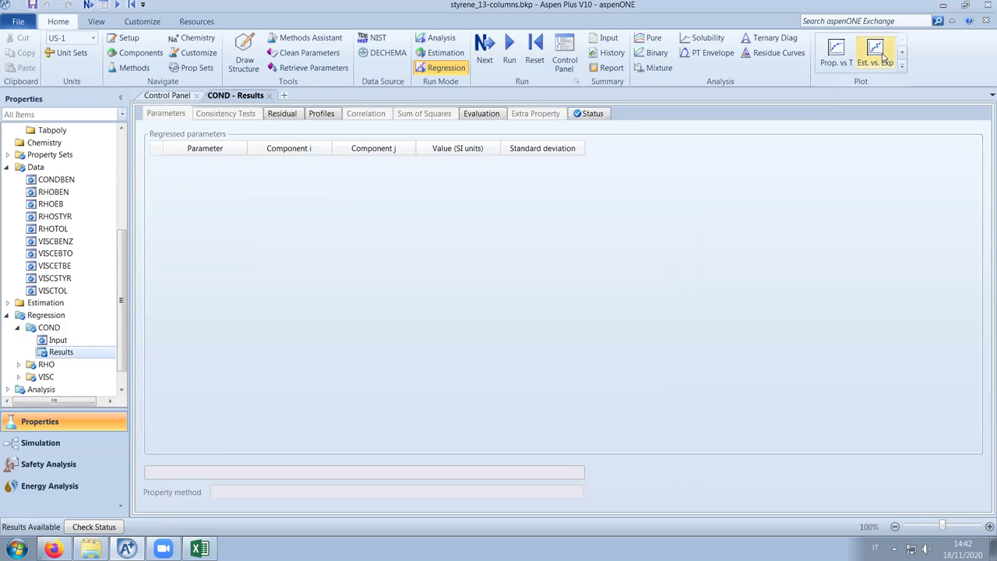
left_click(841, 52)
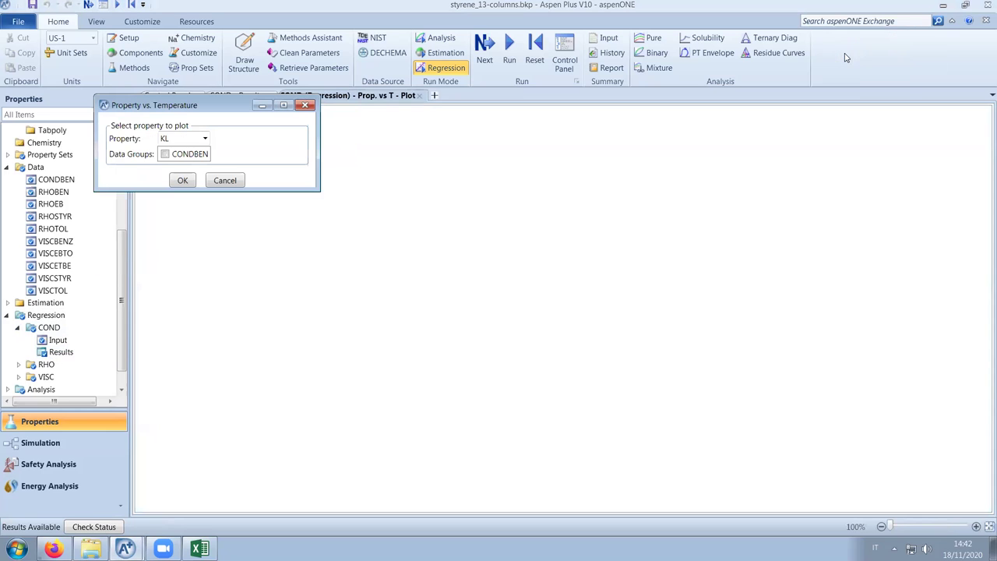
left_click(183, 180)
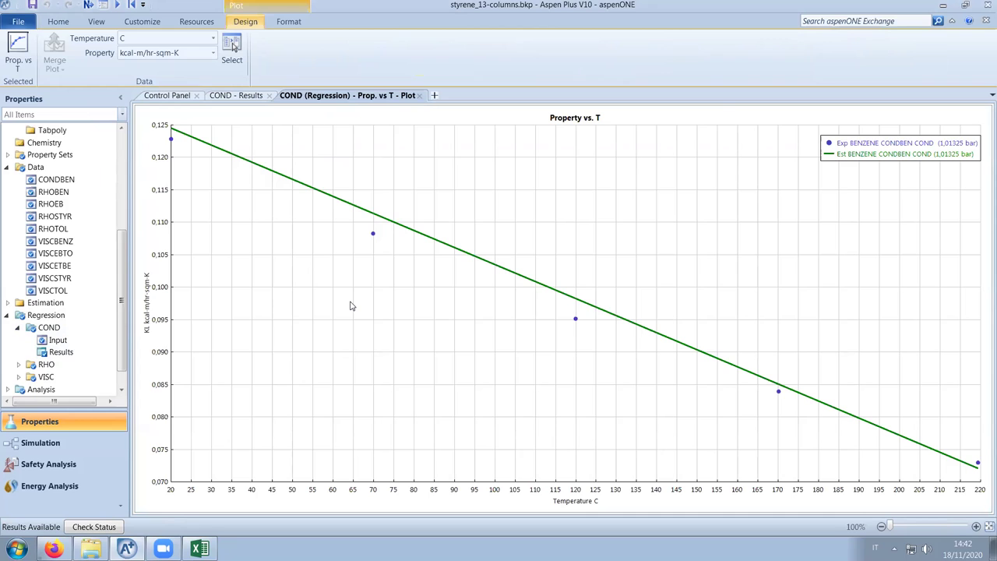
left_click(420, 95)
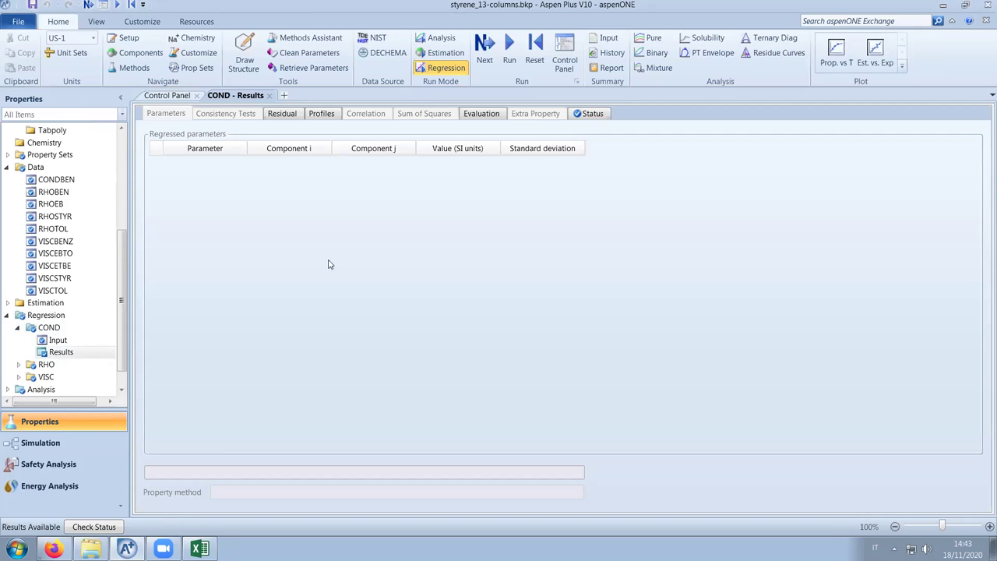
Consult Table 1 of the PDF on thermal conductivity and diffusivity of liquid aromatic hydrocarbons, then return to Aspen Plus
left_click(90, 548)
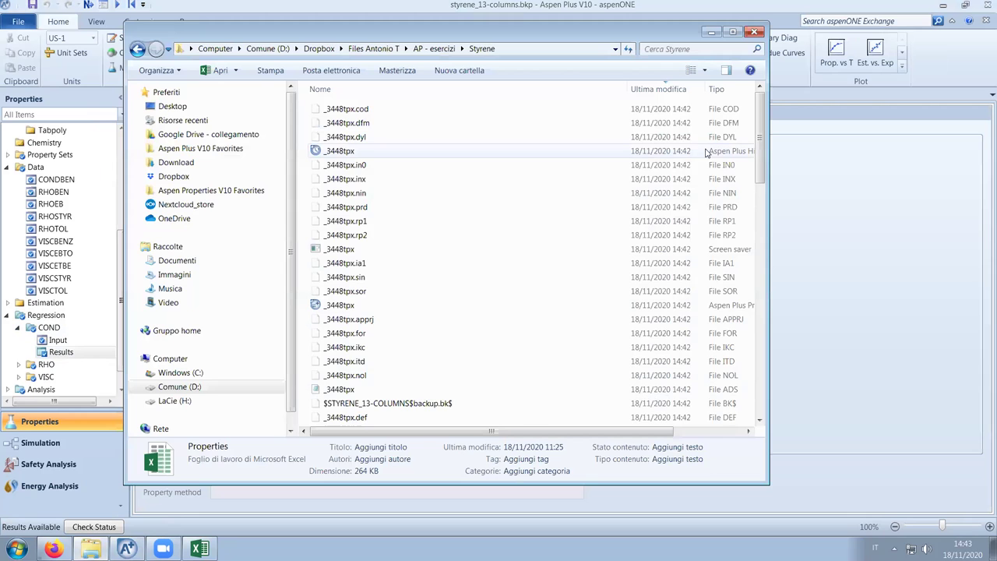
scroll(732, 195, "down", 8)
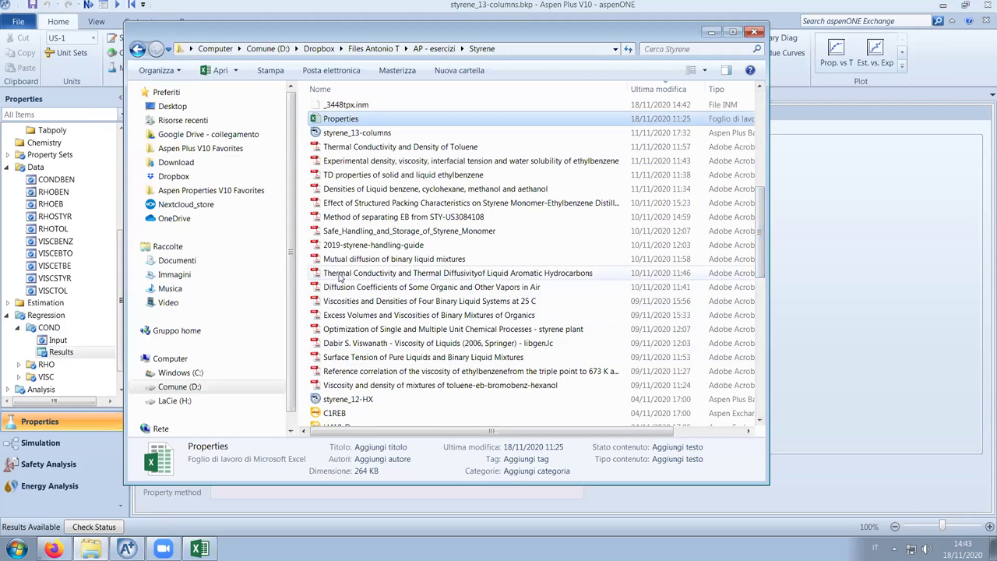
double_click(339, 274)
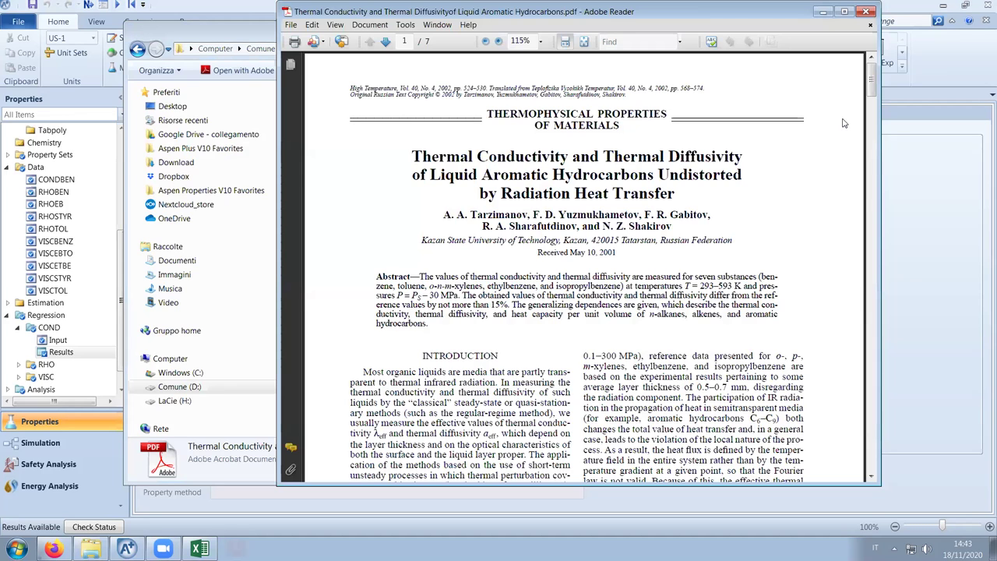
left_click(874, 169)
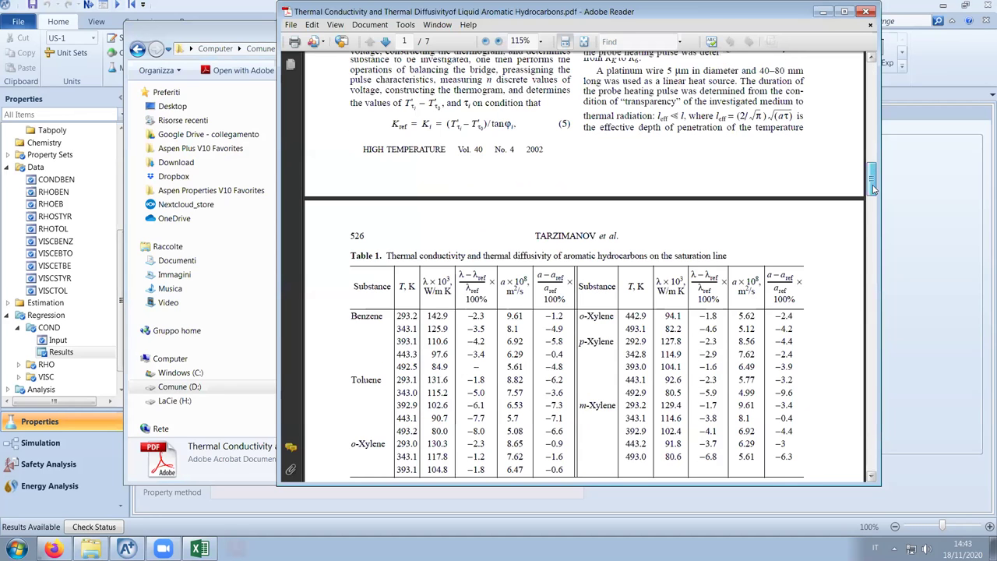
scroll(873, 187, "down", 3)
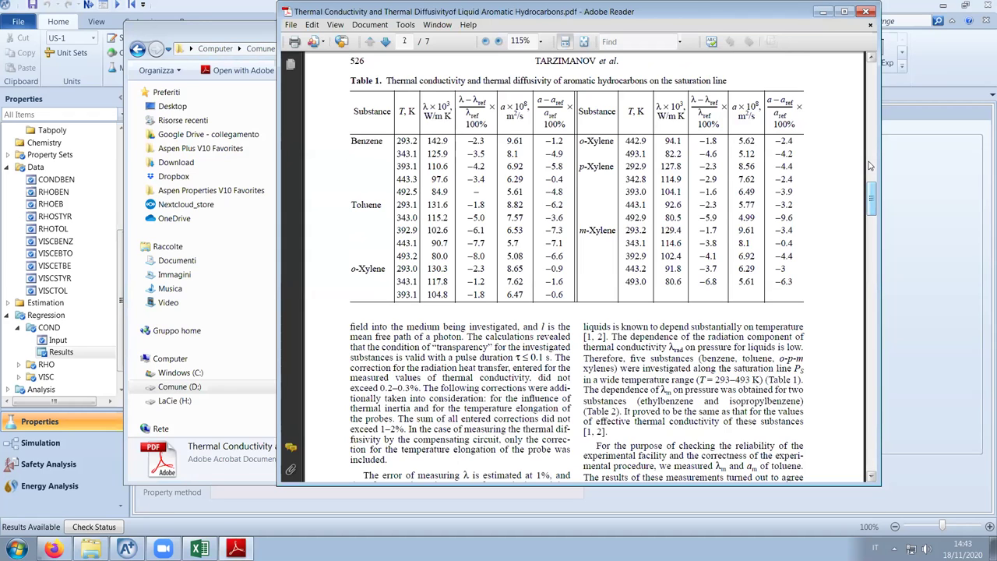
left_click(823, 12)
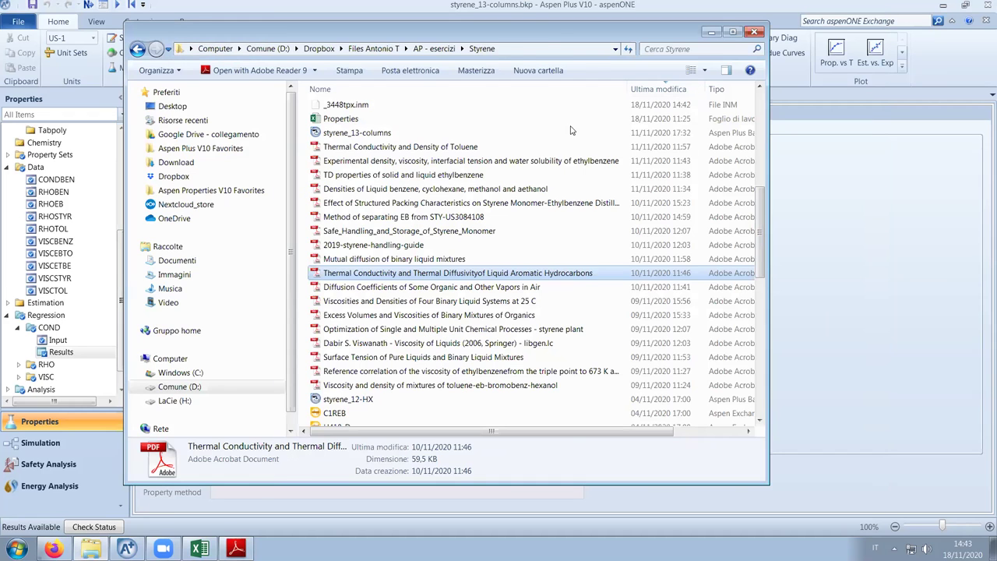
key("alt+Tab")
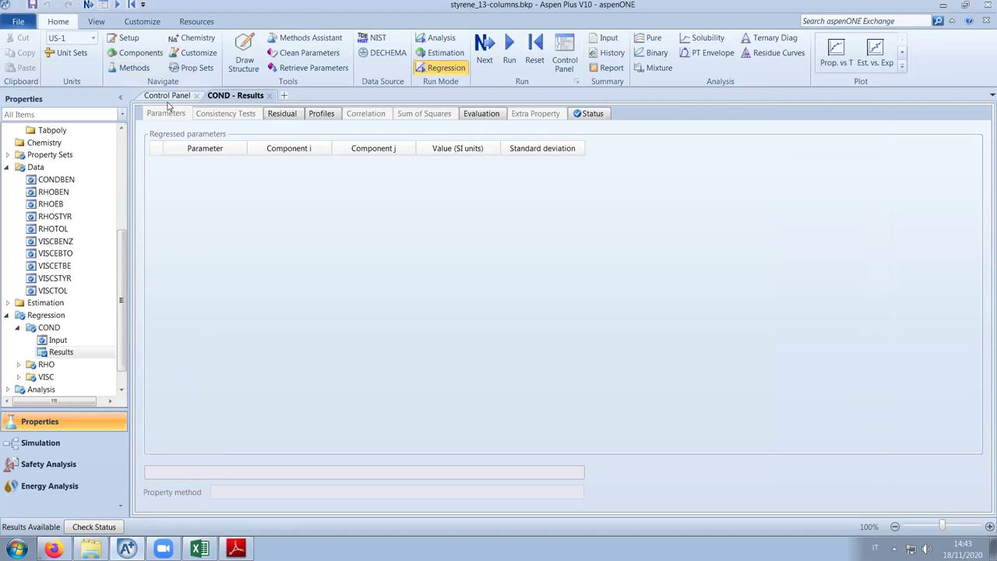
Create a new experimental data set named CONDTOL of type PURE-COMP
left_click(39, 168)
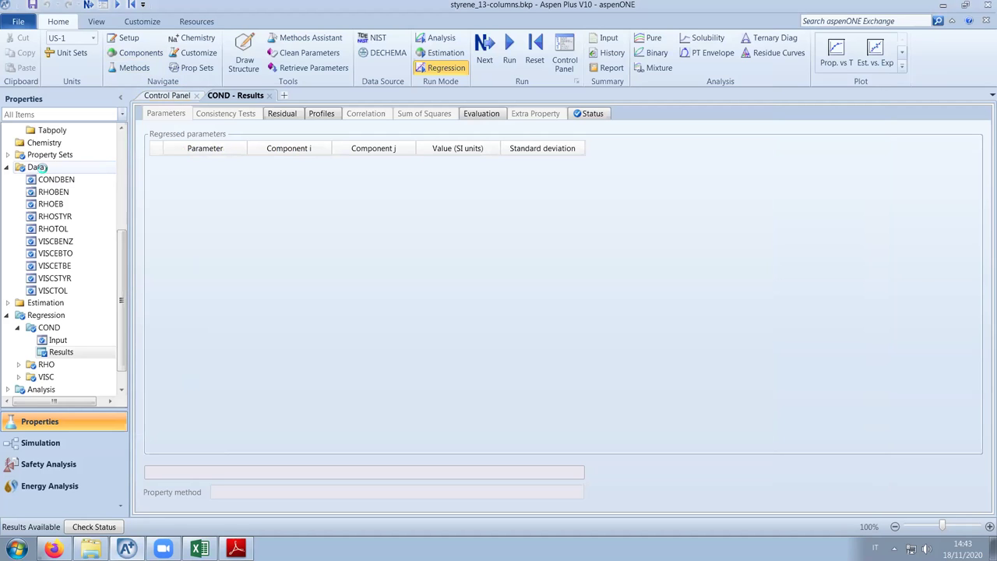
left_click(174, 127)
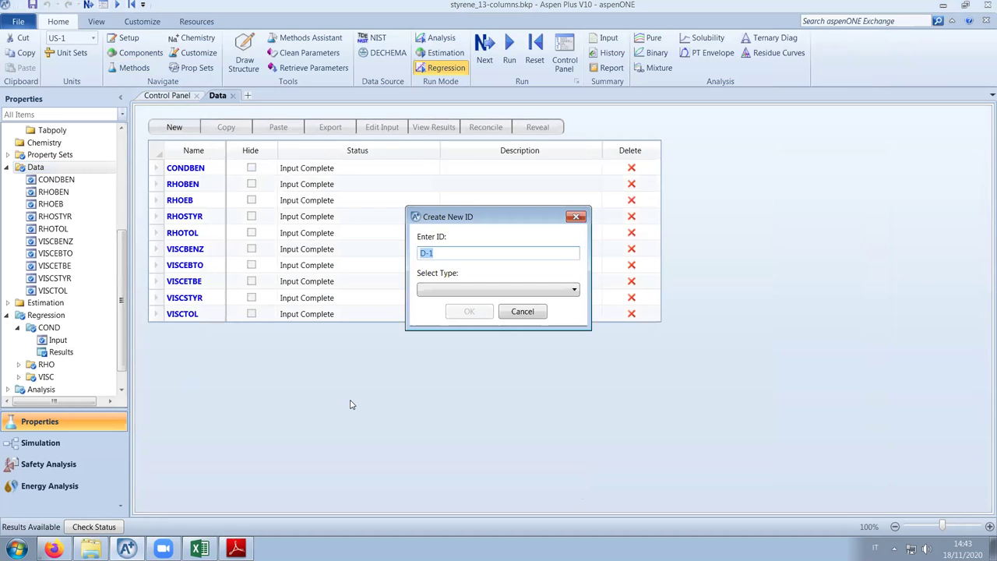
type("CN")
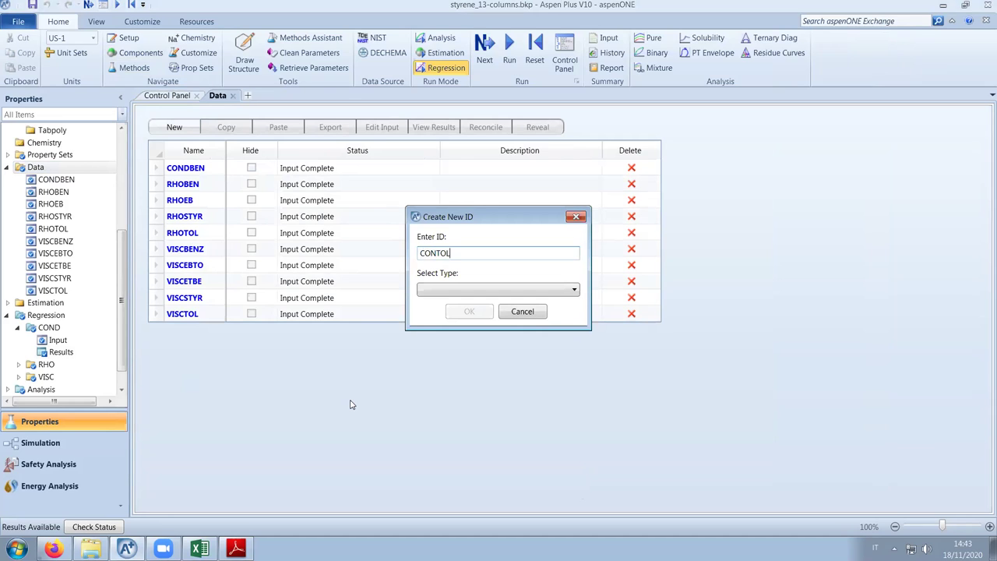
left_click(462, 291)
left_click(439, 251)
left_click(458, 257)
type("D")
left_click(456, 294)
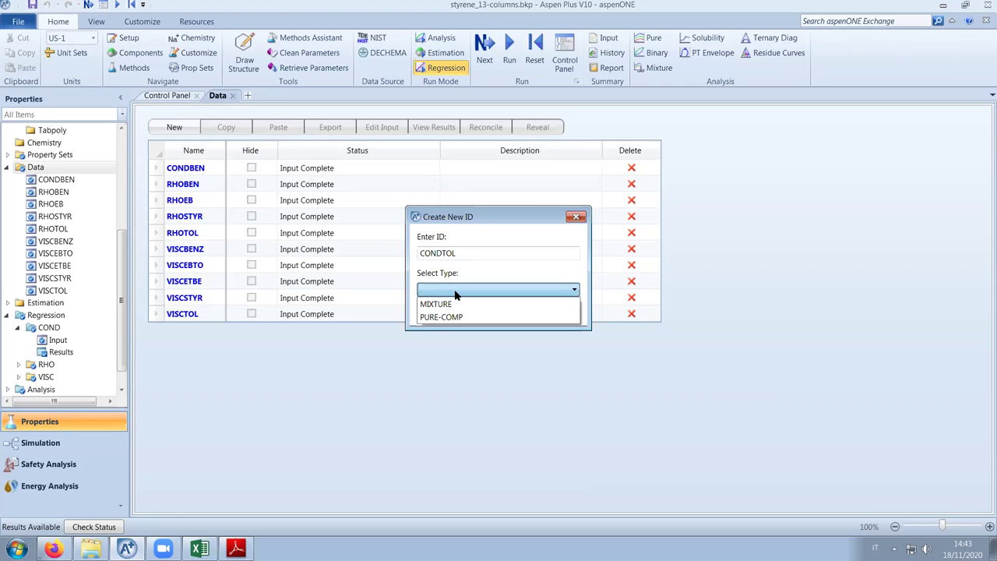
left_click(441, 317)
left_click(465, 310)
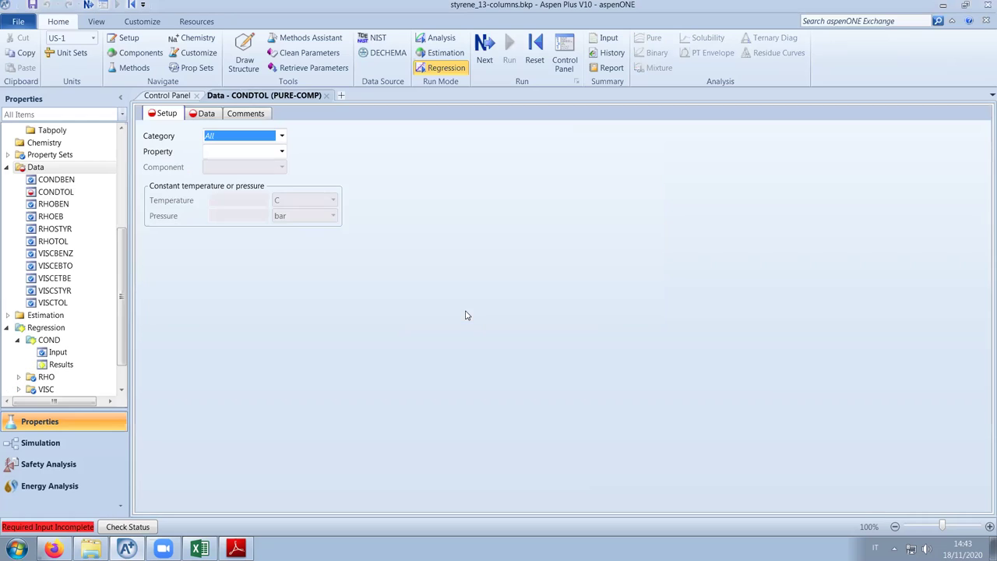
Set up CONDTOL with property KL, component TOLUEN and a constant pressure of 1 atm
left_click(277, 152)
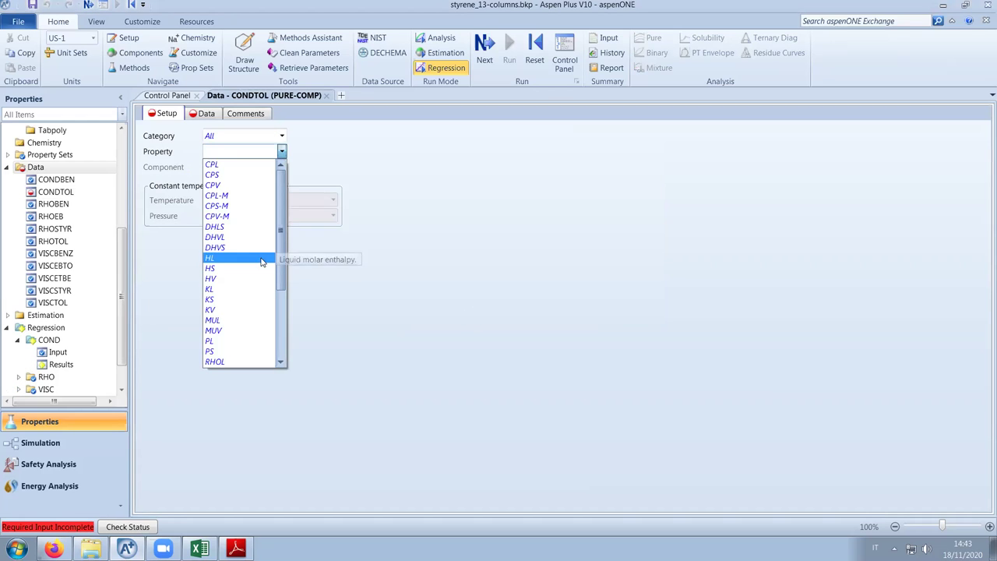
left_click(256, 289)
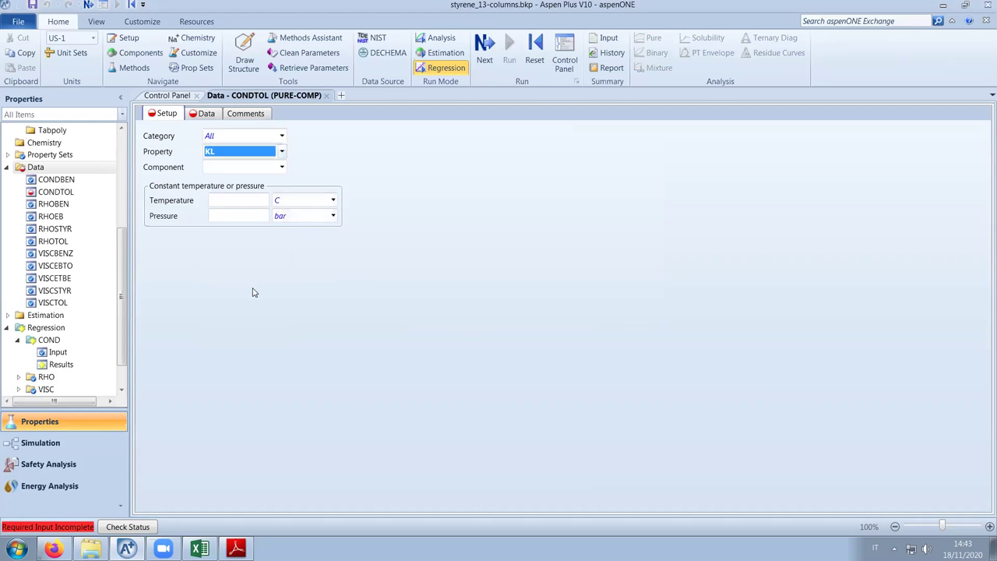
left_click(265, 215)
left_click(280, 215)
left_click(333, 215)
scroll(297, 242, "up", 1)
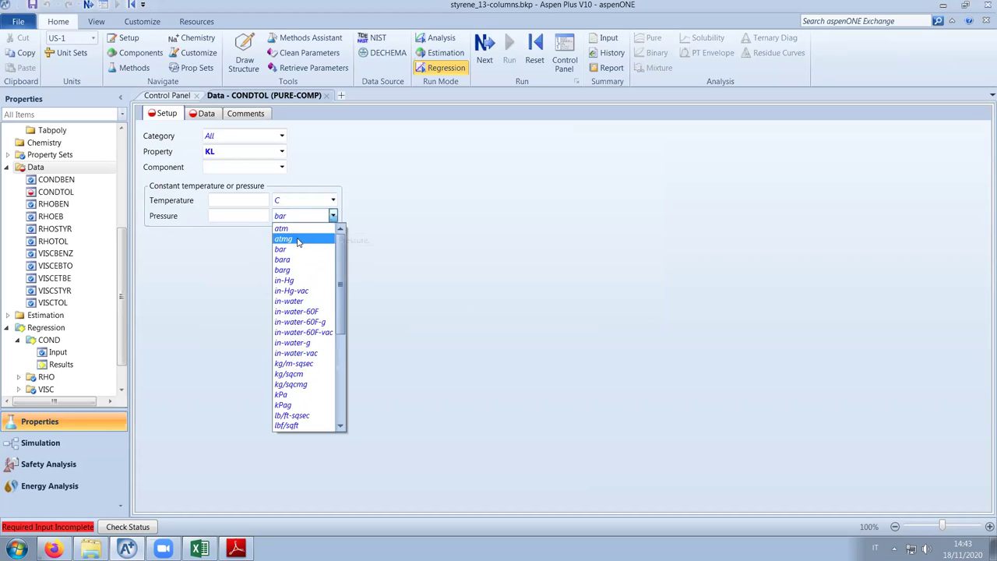
left_click(282, 228)
left_click(230, 216)
type("1")
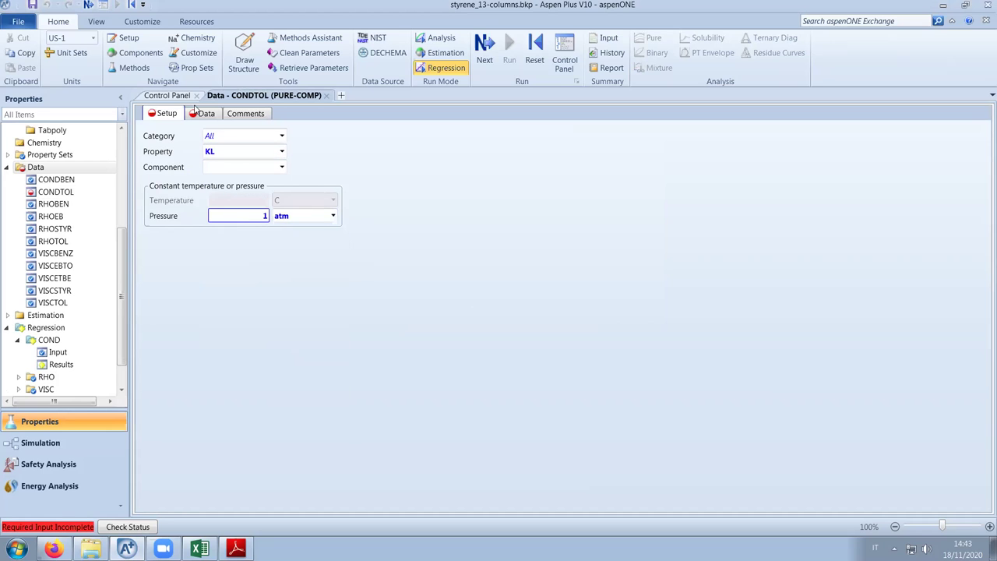
left_click(281, 167)
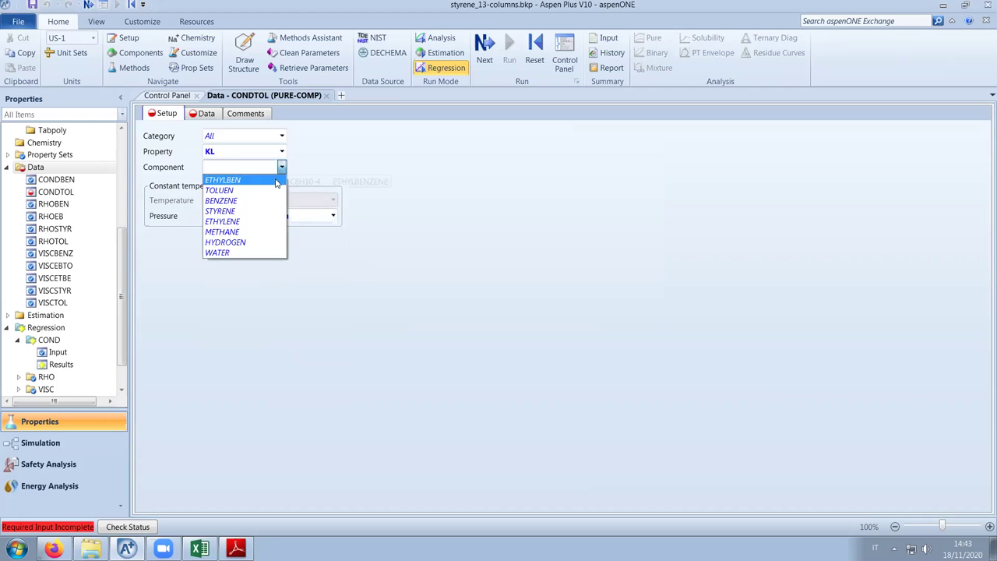
left_click(269, 192)
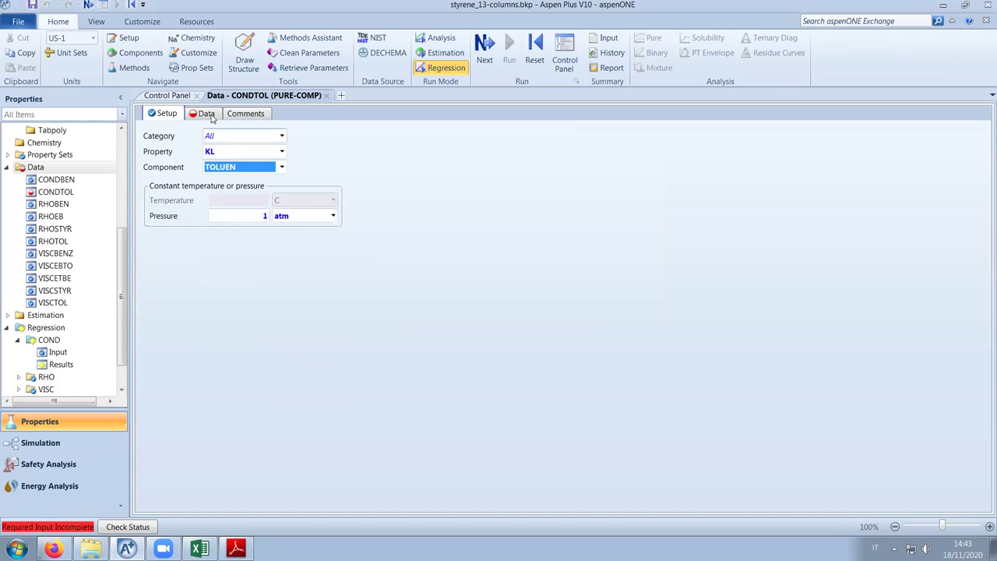
Copy the five toluene temperature and conductivity pairs from the Excel sheet into the CONDTOL experimental data table
left_click(210, 117)
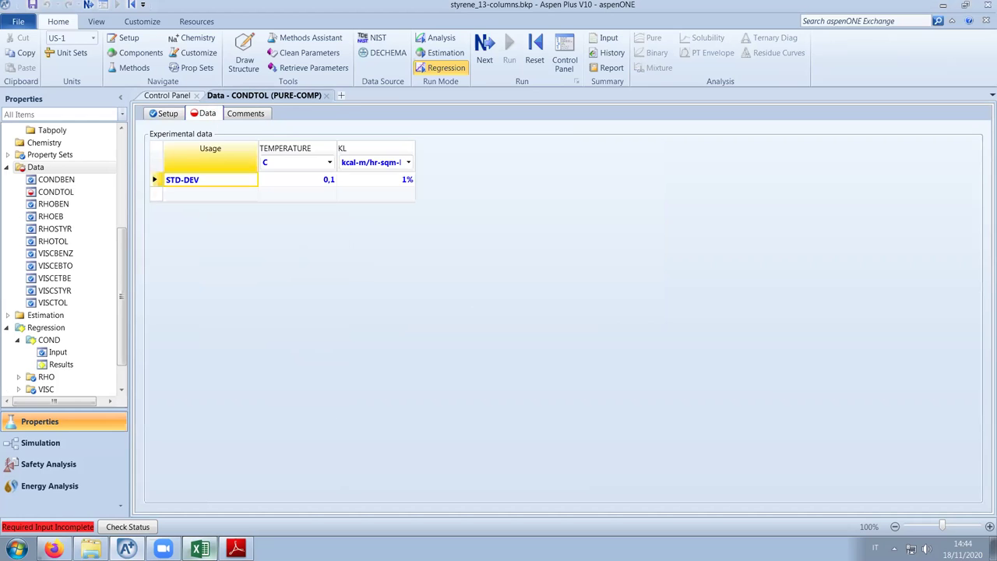
left_click(199, 548)
left_click_drag(333, 275, 359, 322)
key("ctrl+c")
key("alt+Tab")
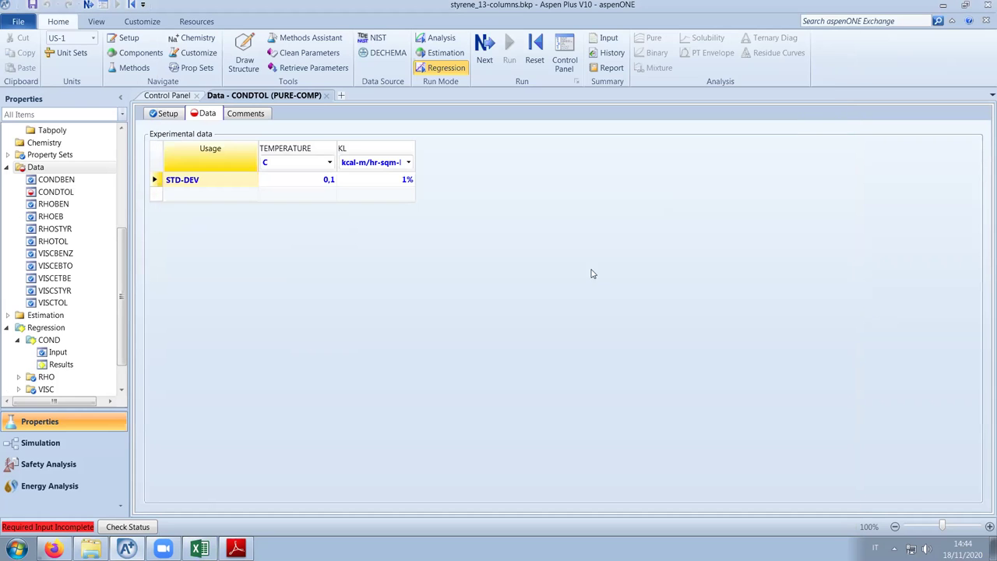
left_click(313, 201)
key("ctrl+v")
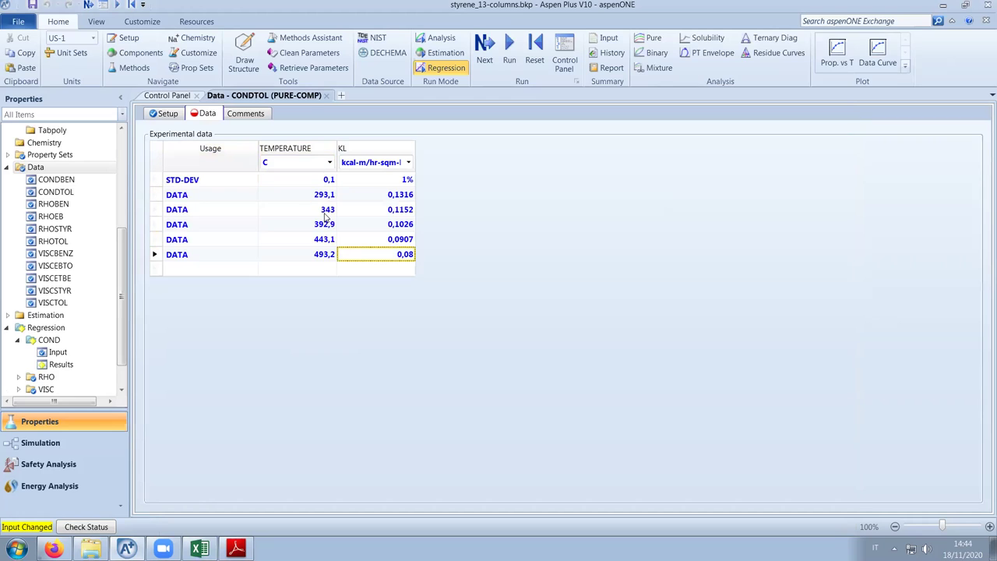
Set the CONDTOL units to K for TEMPERATURE and Watt/m-K for KL
left_click(330, 162)
left_click(296, 174)
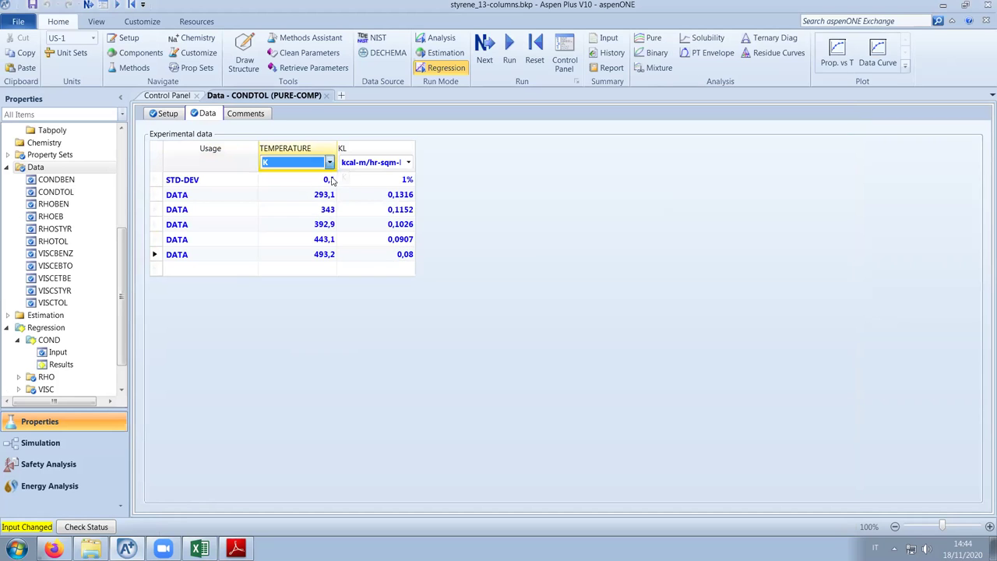
left_click(409, 162)
left_click(360, 176)
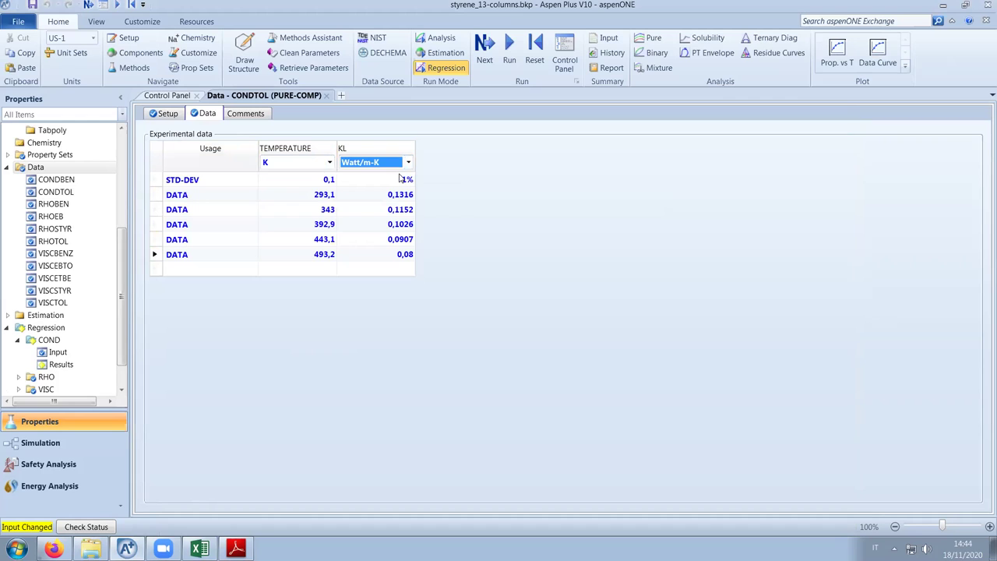
Replace the data set in the COND regression case input with CONDTOL
scroll(118, 337, "down", 1)
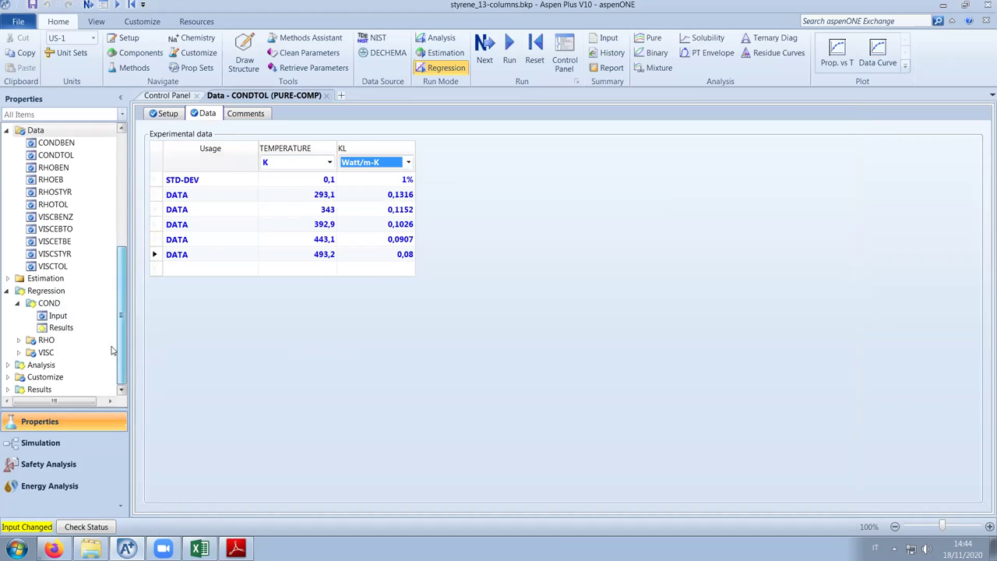
left_click(70, 315)
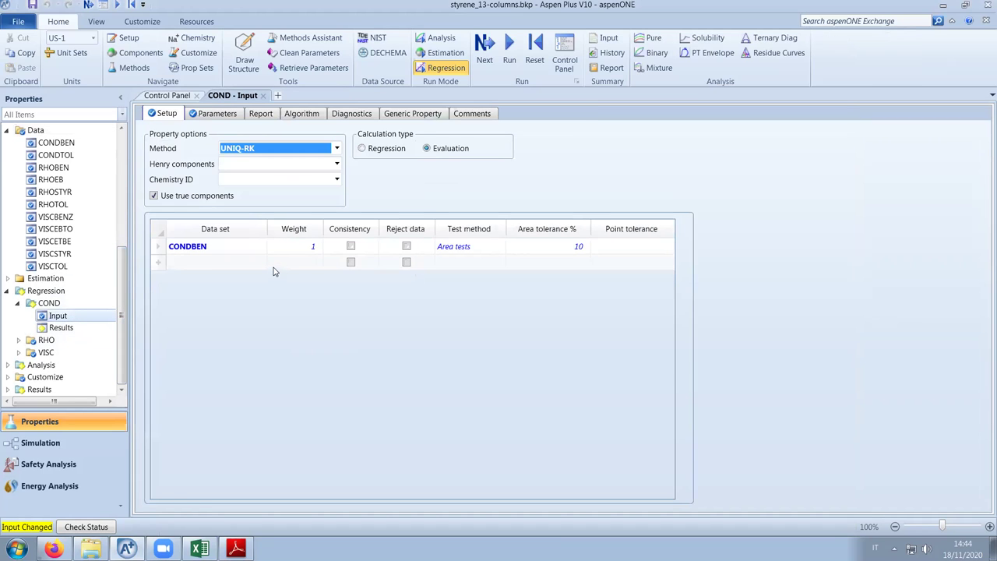
left_click(257, 249)
left_click(261, 247)
left_click(249, 257)
key("Down")
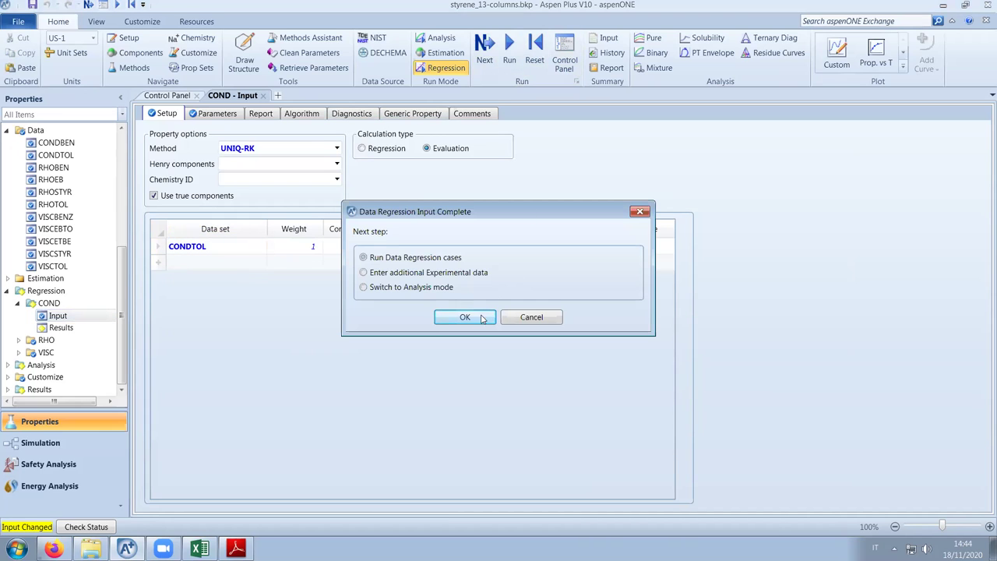
Run the COND regression case and plot KL versus temperature for CONDTOL, closing the plot after comparing experimental and estimated values
left_click(465, 318)
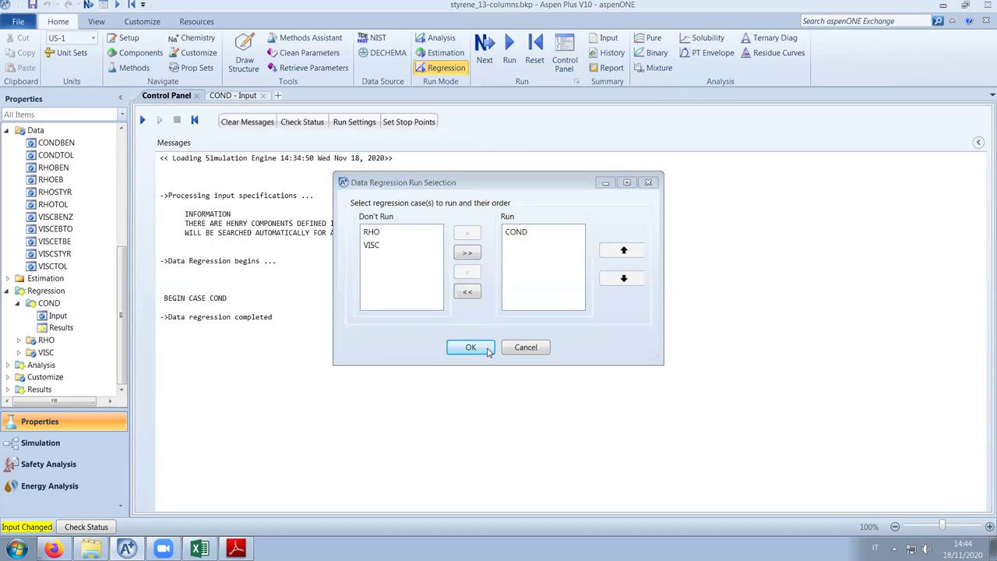
left_click(489, 351)
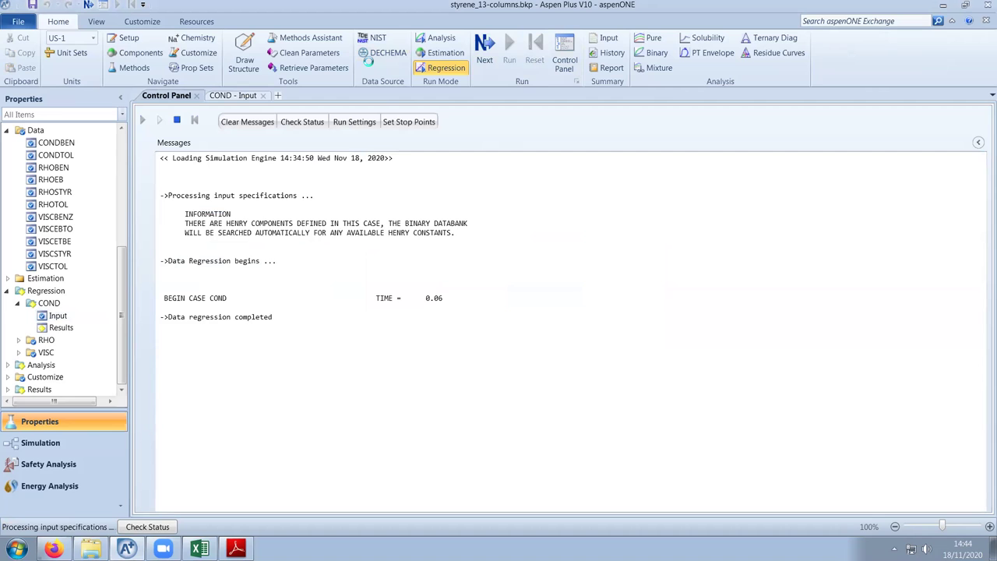
left_click(233, 95)
left_click(61, 327)
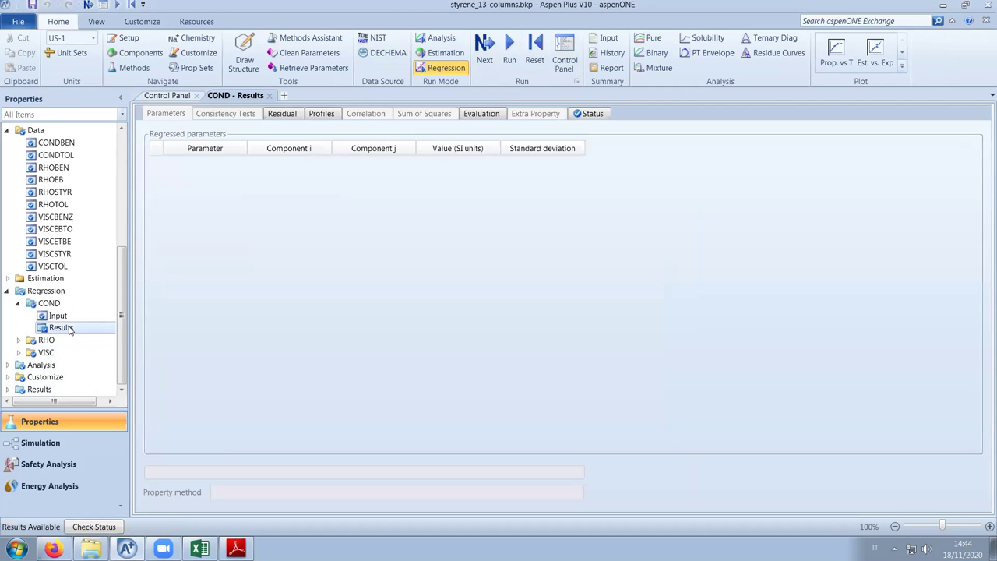
left_click(836, 53)
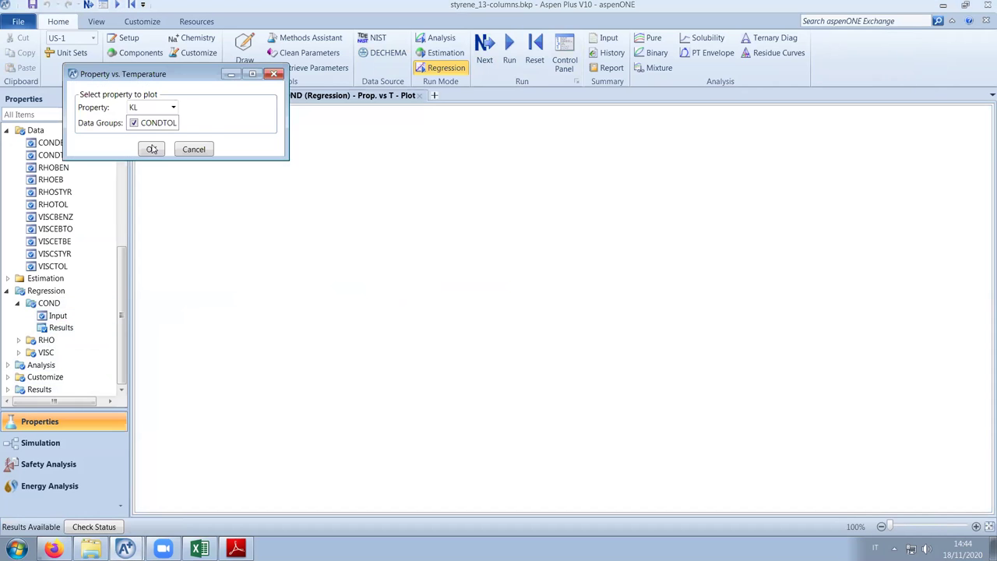
left_click(152, 149)
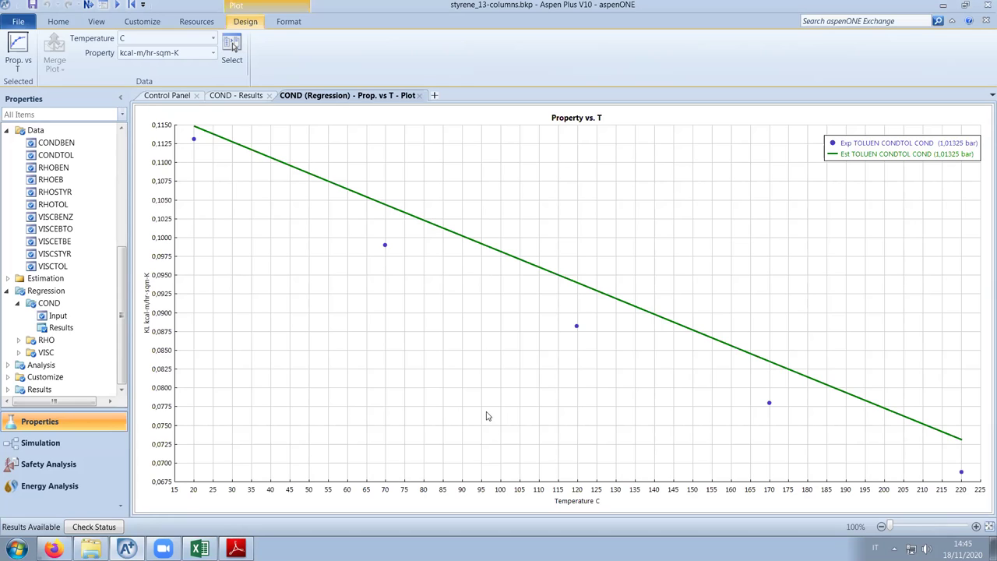
left_click(419, 96)
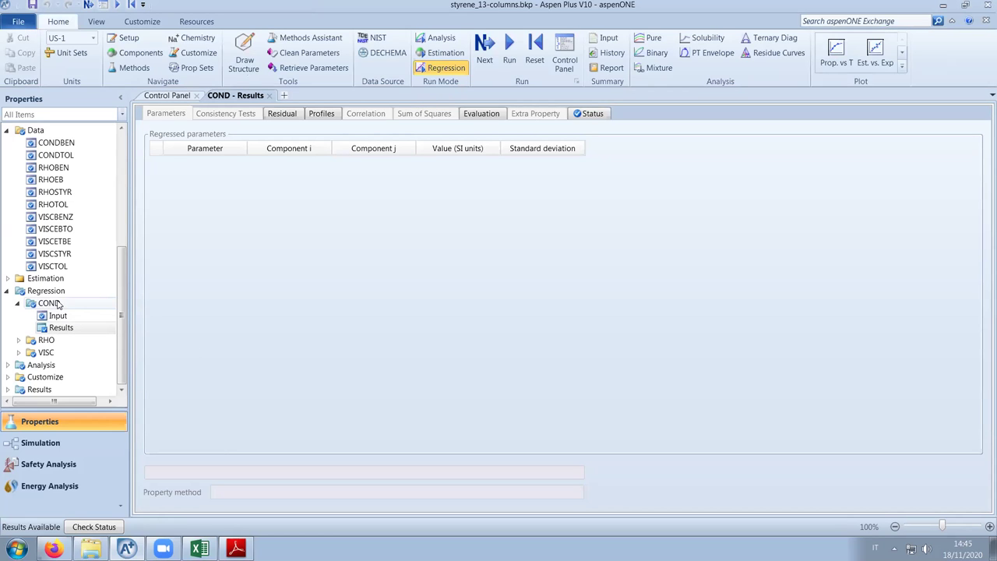
Create a new experimental data set named CONDEB of type PURE-COMP
left_click(67, 133)
left_click(173, 127)
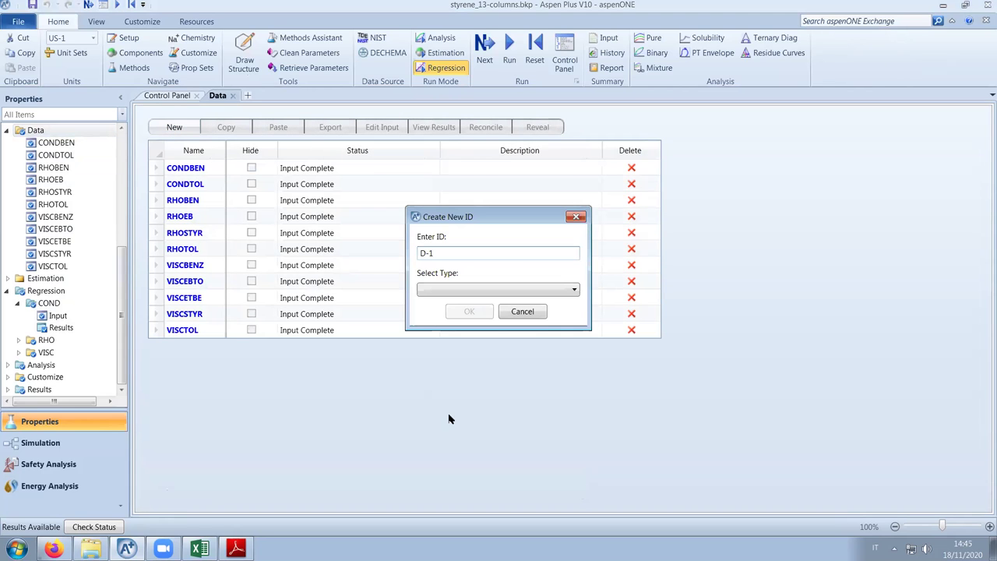
type("COND")
left_click(452, 290)
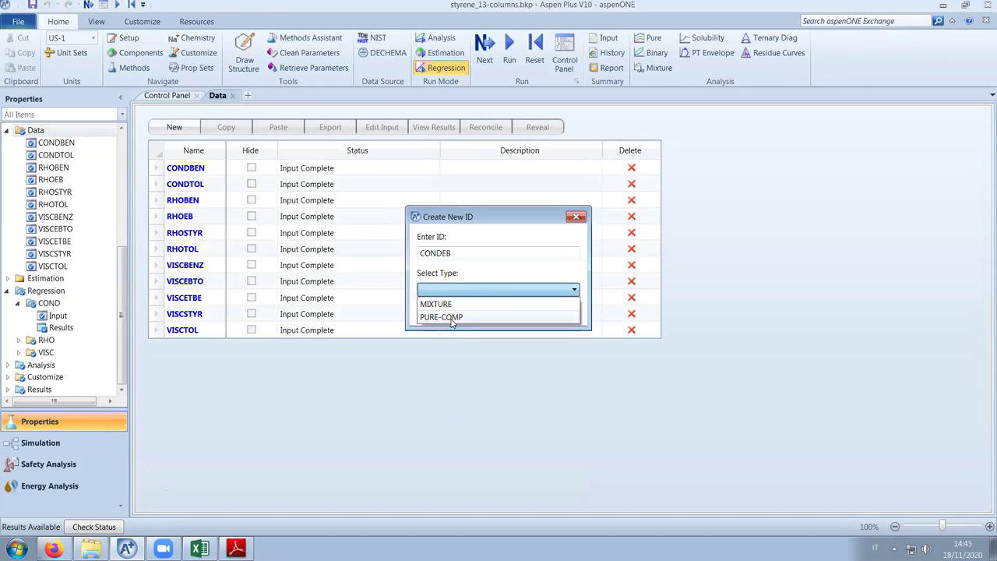
left_click(452, 317)
left_click(470, 311)
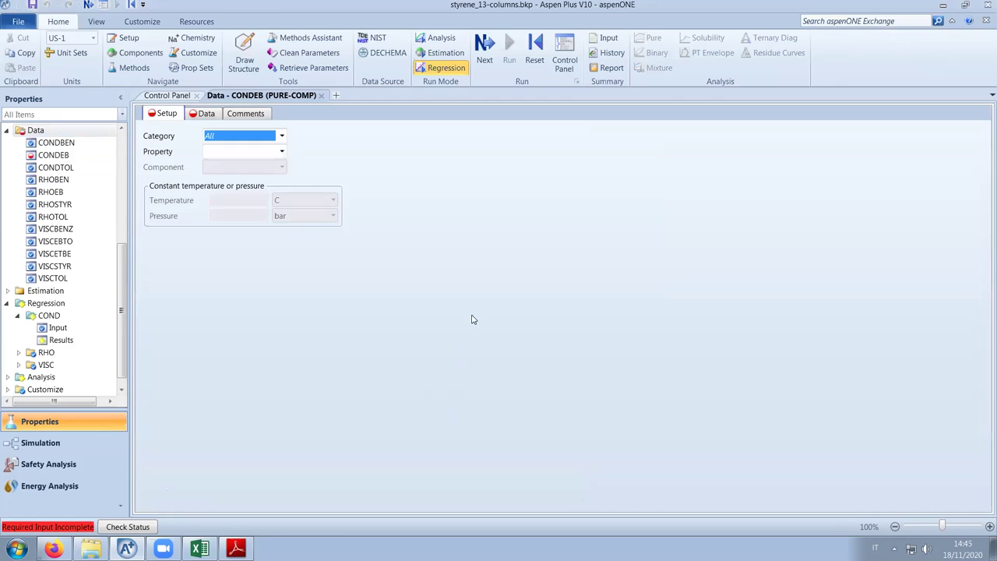
Set up CONDEB with property KL, component ETHYLBEN and a constant pressure of 1 atm
left_click(281, 152)
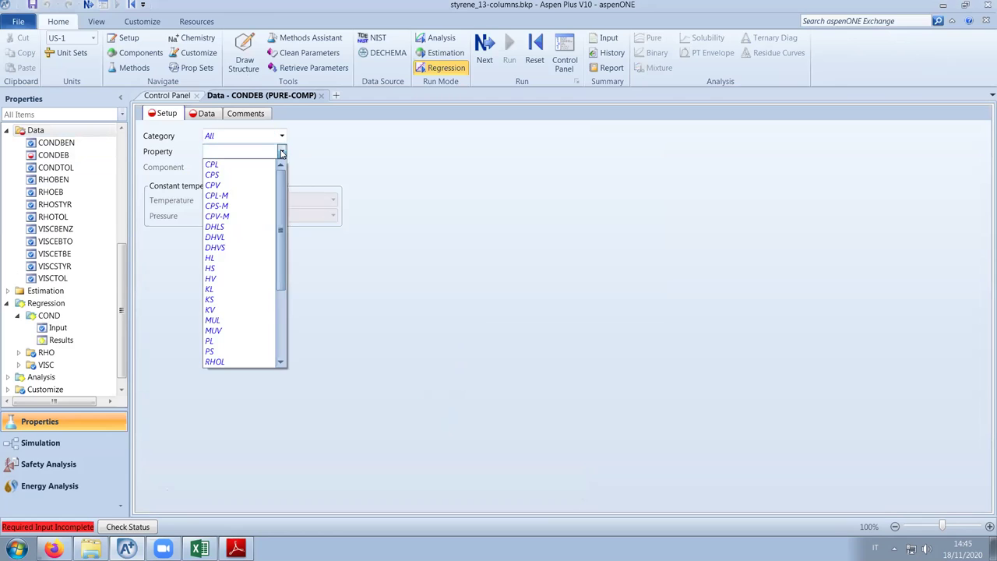
left_click(241, 289)
left_click(282, 168)
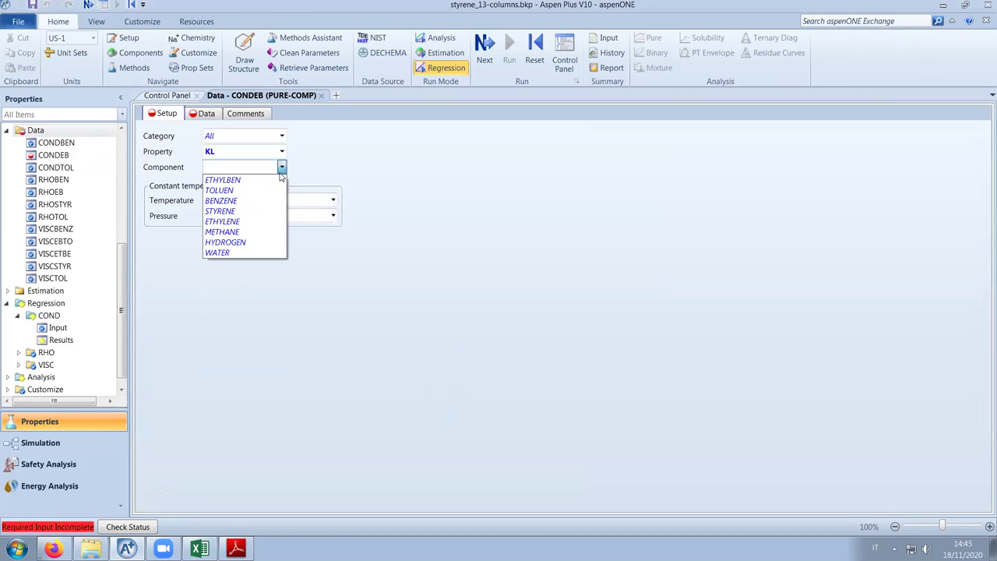
left_click(249, 180)
left_click(333, 215)
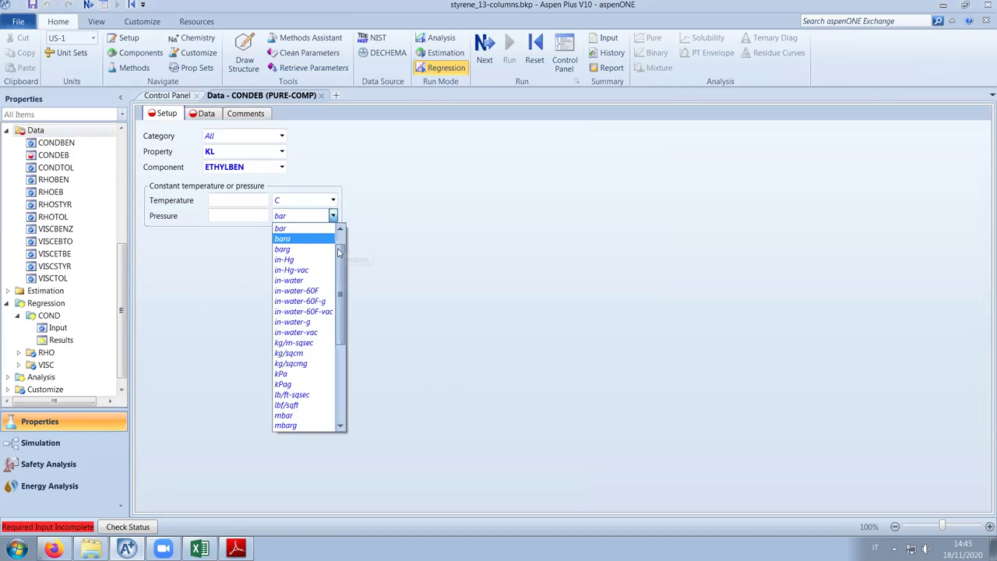
left_click(334, 216)
left_click(333, 215)
left_click(341, 231)
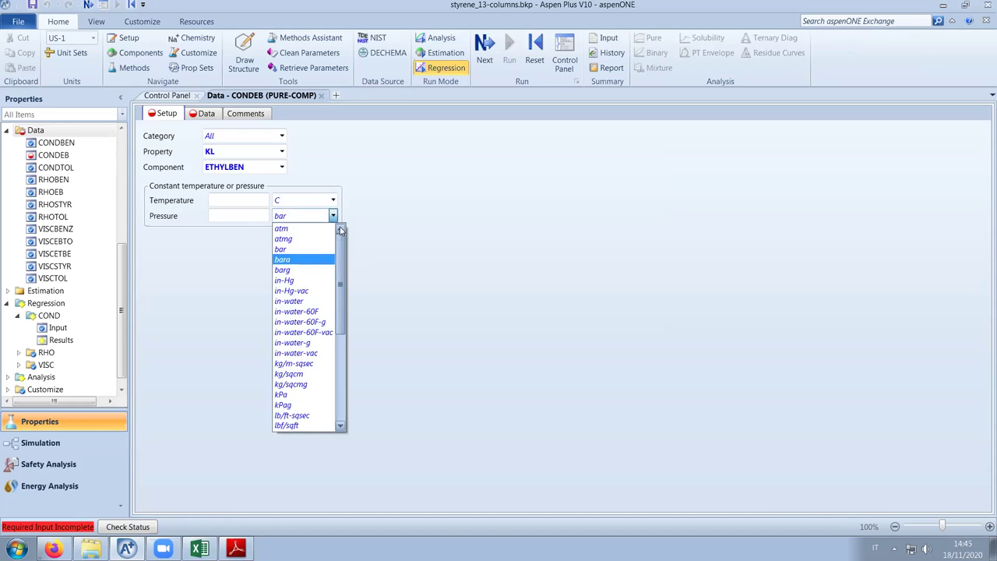
left_click(281, 229)
left_click(242, 216)
type("1")
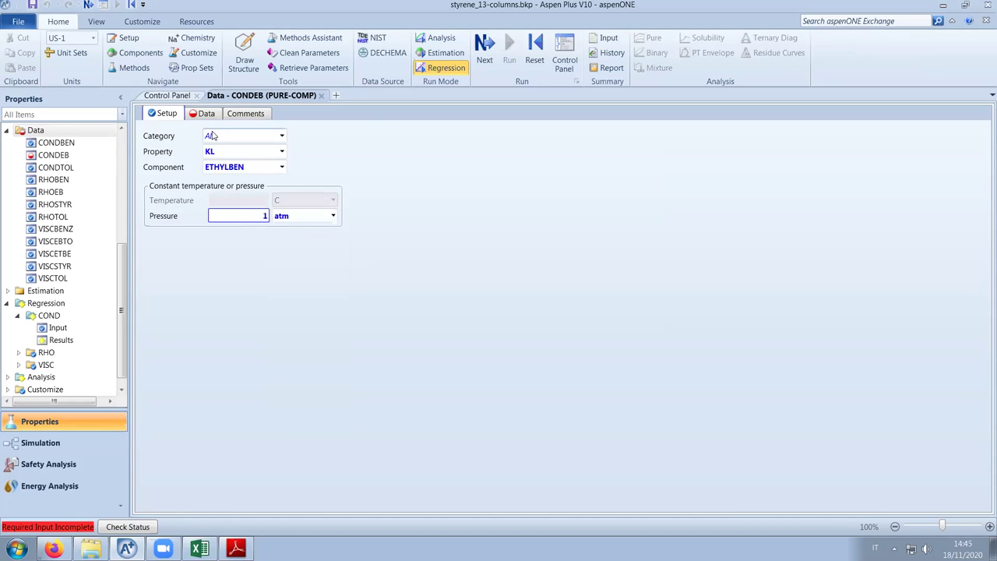
Copy the seven ethylbenzene temperature and conductivity pairs from the Excel Conductivity sheet into the CONDEB experimental data table
left_click(206, 114)
left_click(199, 548)
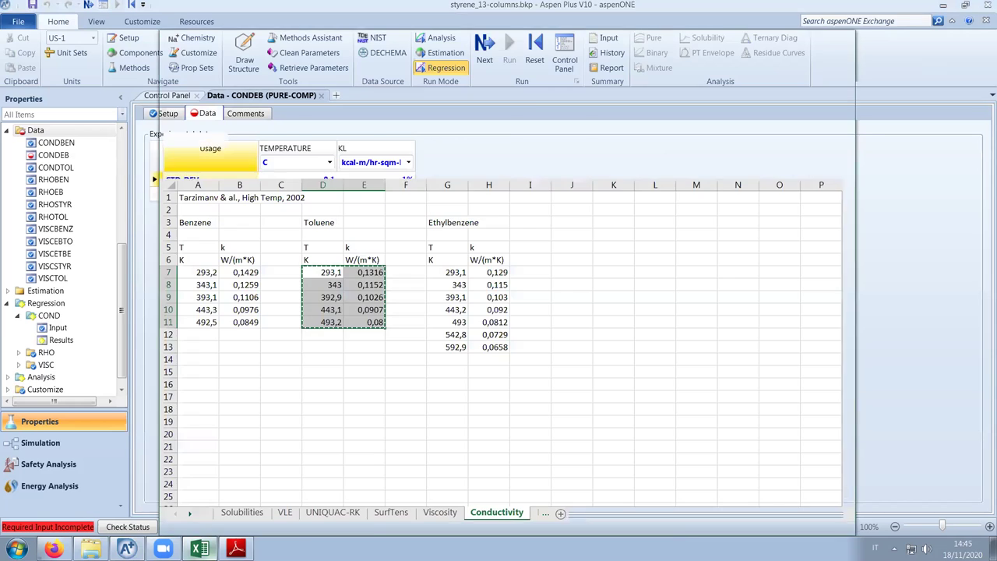
left_click_drag(451, 271, 485, 347)
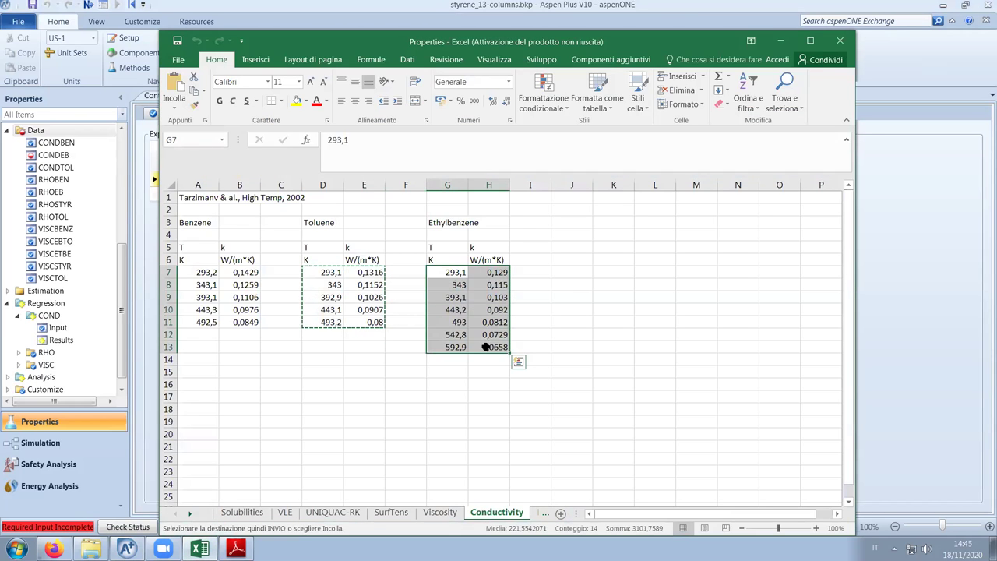
key("ctrl+c")
key("alt+Tab")
left_click(285, 201)
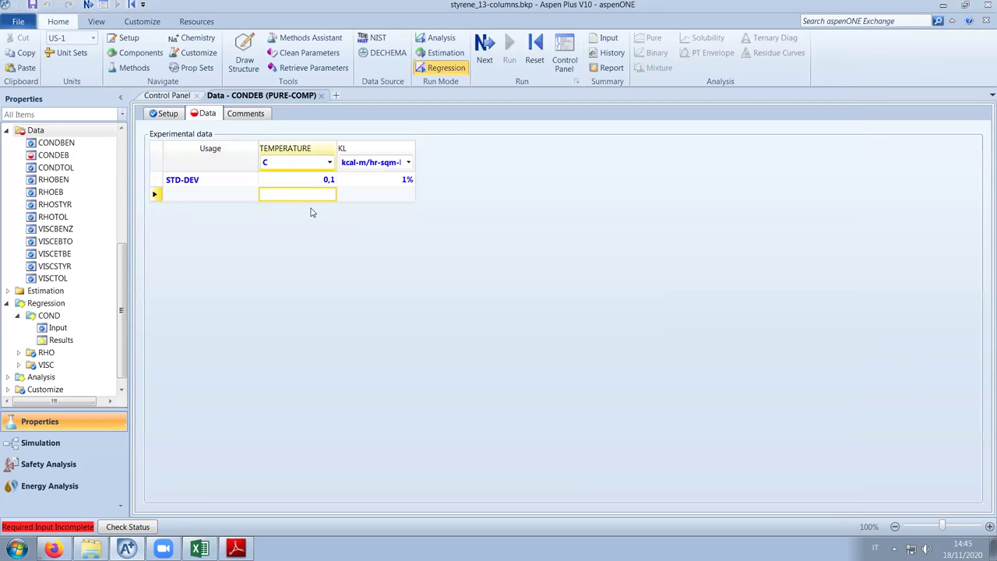
key("ctrl+v")
Set the CONDEB units to K for TEMPERATURE and Watt/m-K for KL, without running the regression
left_click(330, 162)
left_click(317, 192)
left_click(328, 163)
left_click(335, 174)
left_click(408, 162)
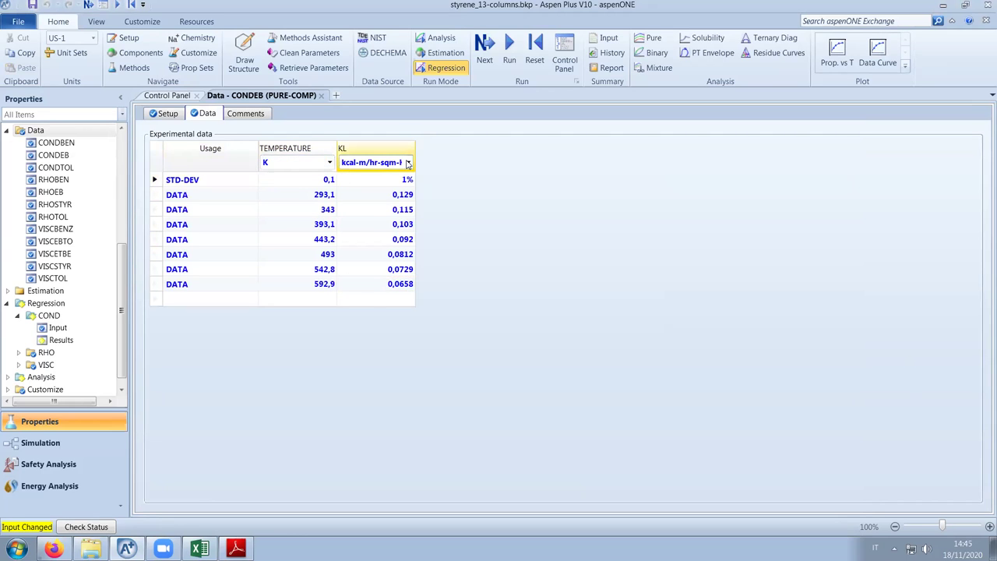
left_click(366, 191)
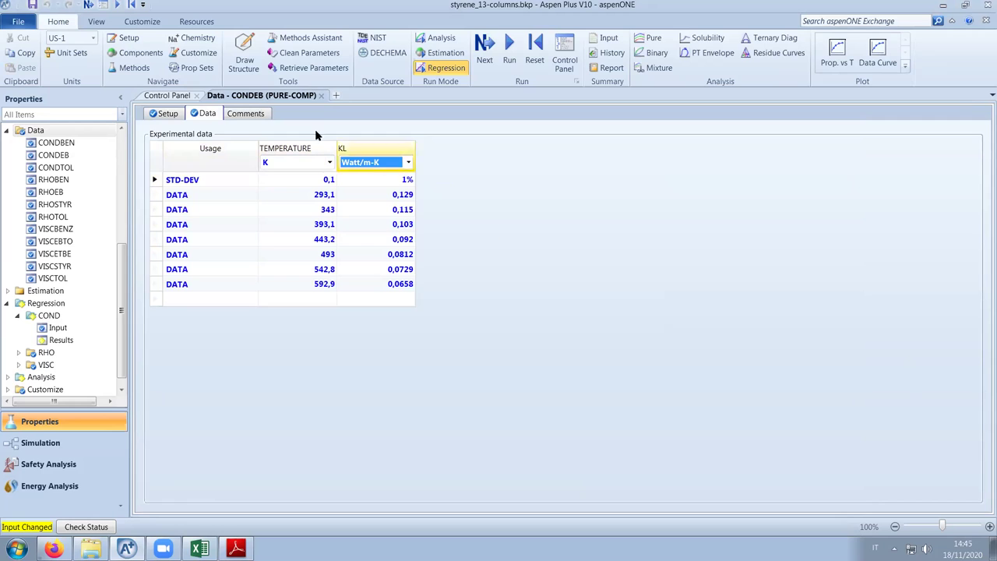
left_click(483, 55)
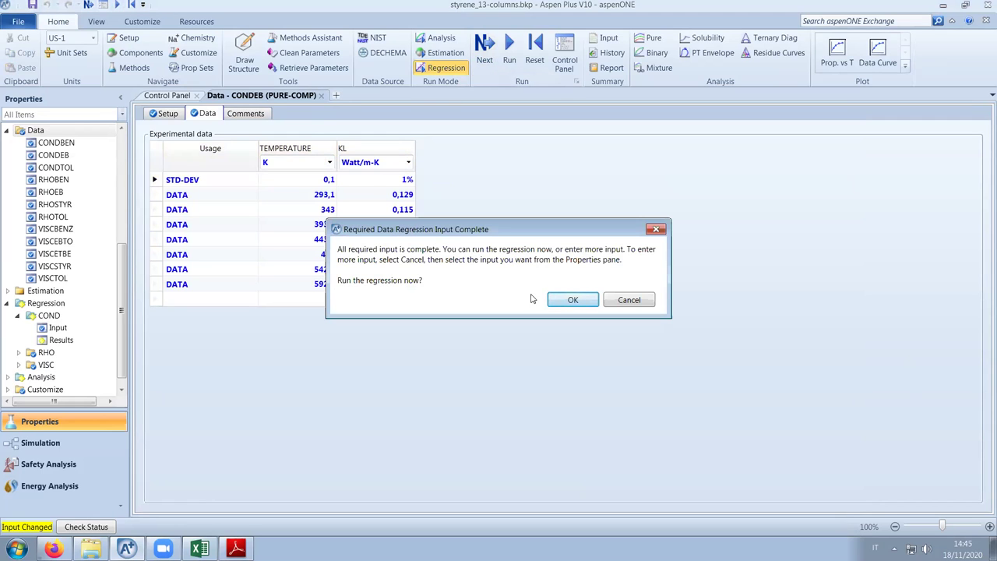
left_click(636, 308)
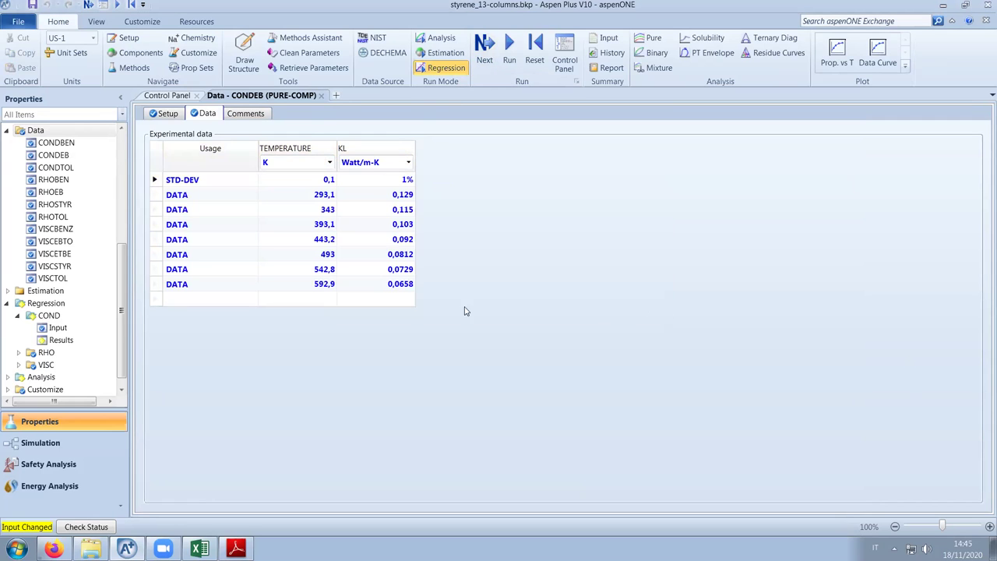
Replace the data set in the COND regression case input with CONDEB
left_click(89, 328)
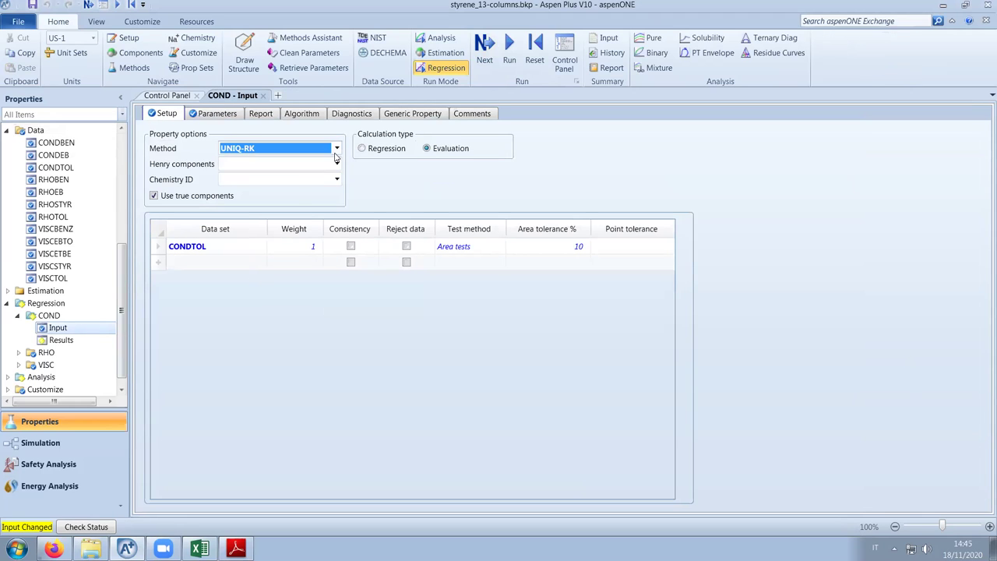
left_click(243, 251)
left_click(259, 247)
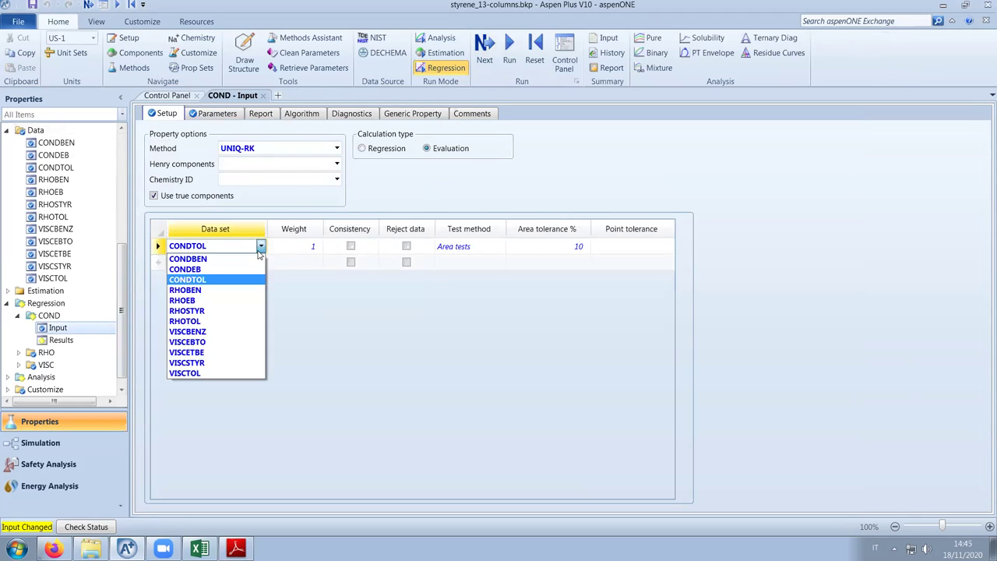
left_click(247, 267)
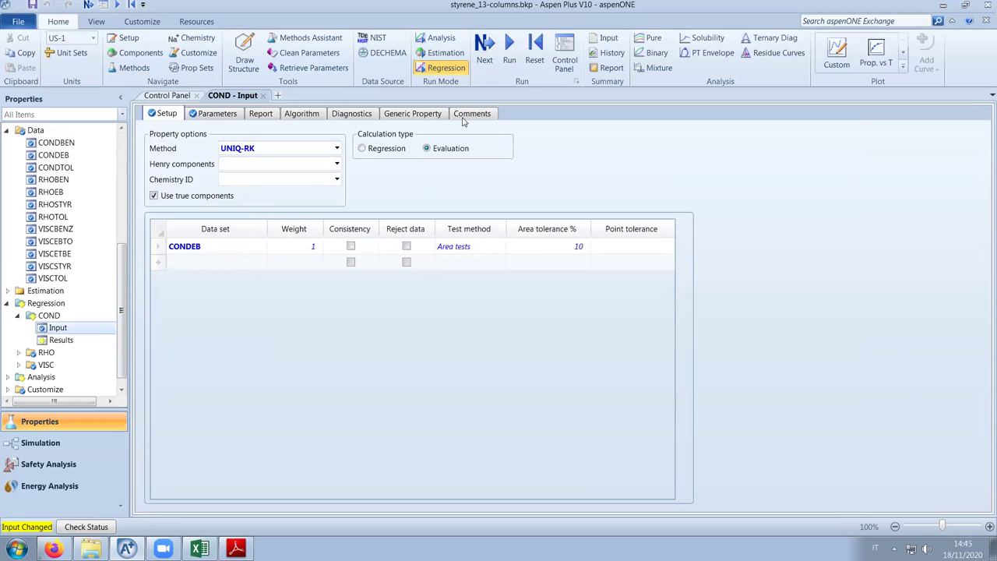
Run the COND regression case and plot KL versus temperature for CONDEB, closing the plot after comparing experimental and estimated values
left_click(485, 55)
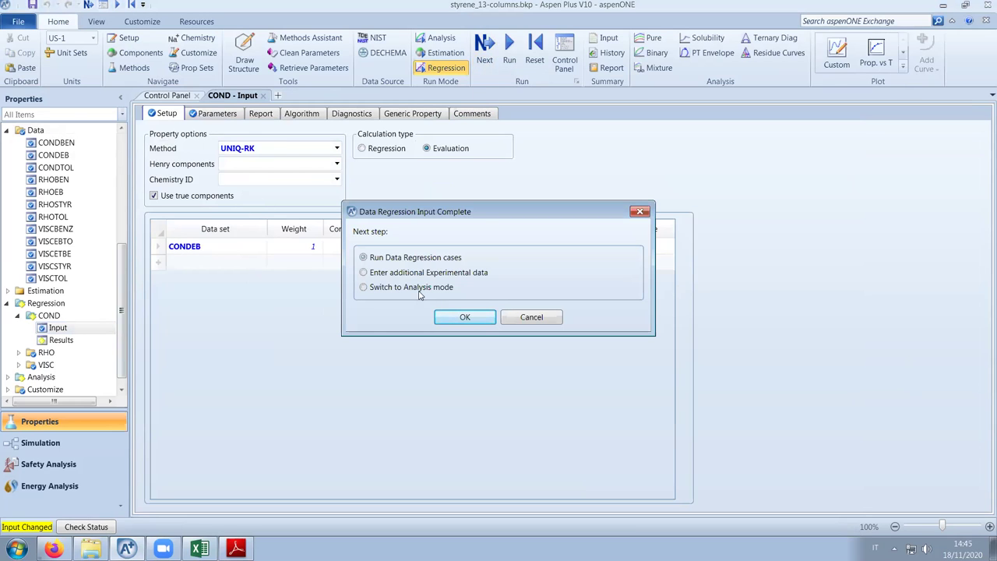
left_click(482, 318)
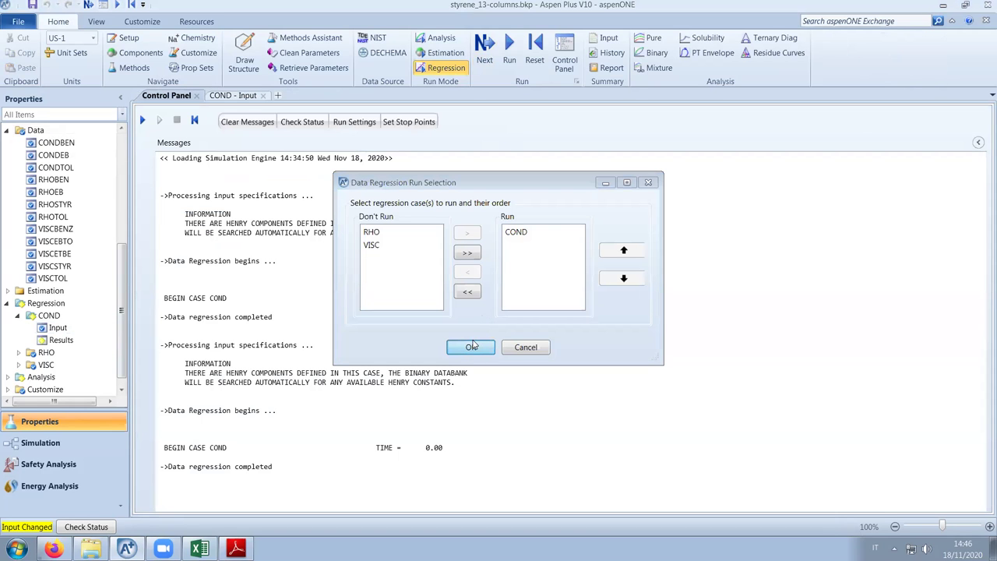
left_click(472, 347)
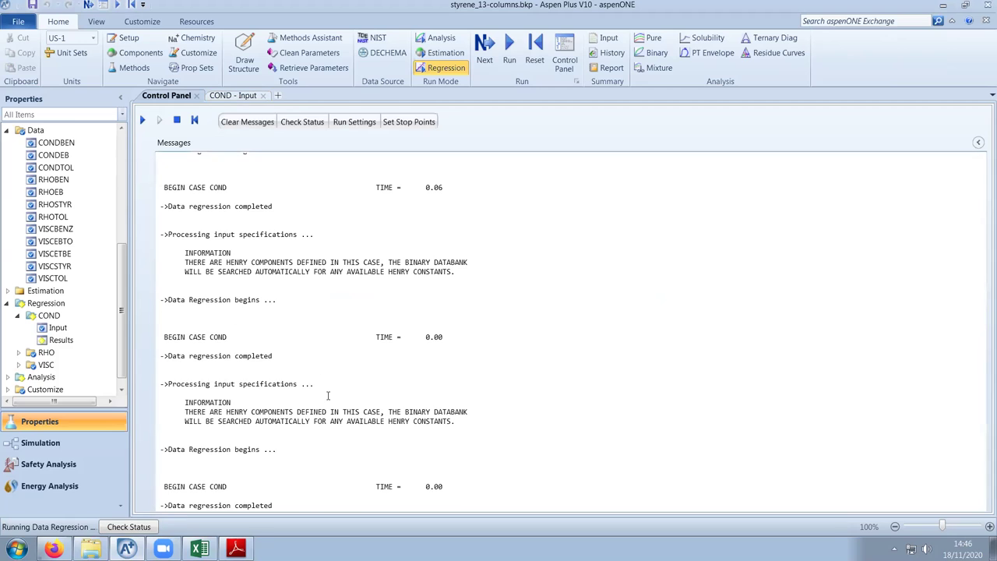
left_click(238, 102)
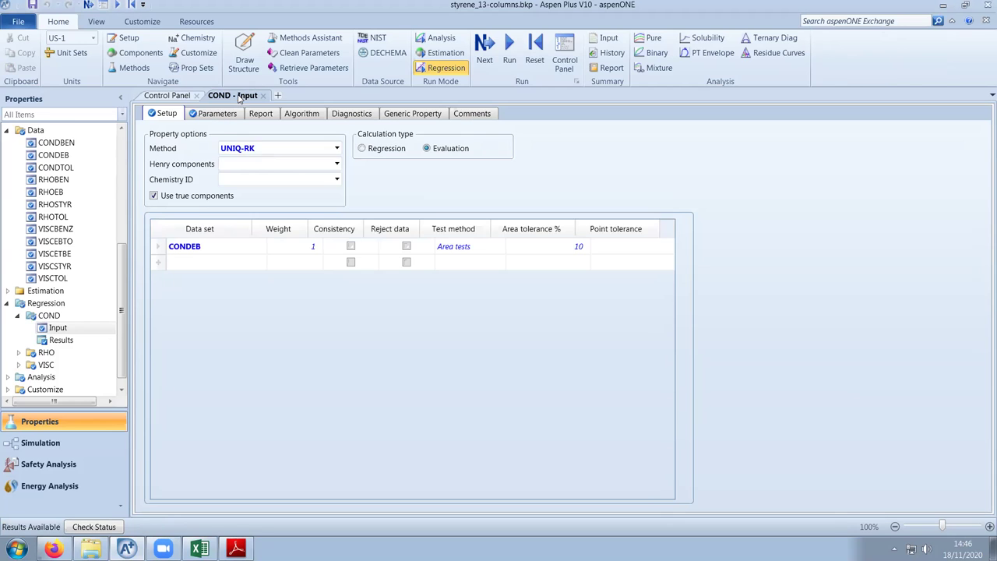
left_click(61, 341)
left_click(835, 53)
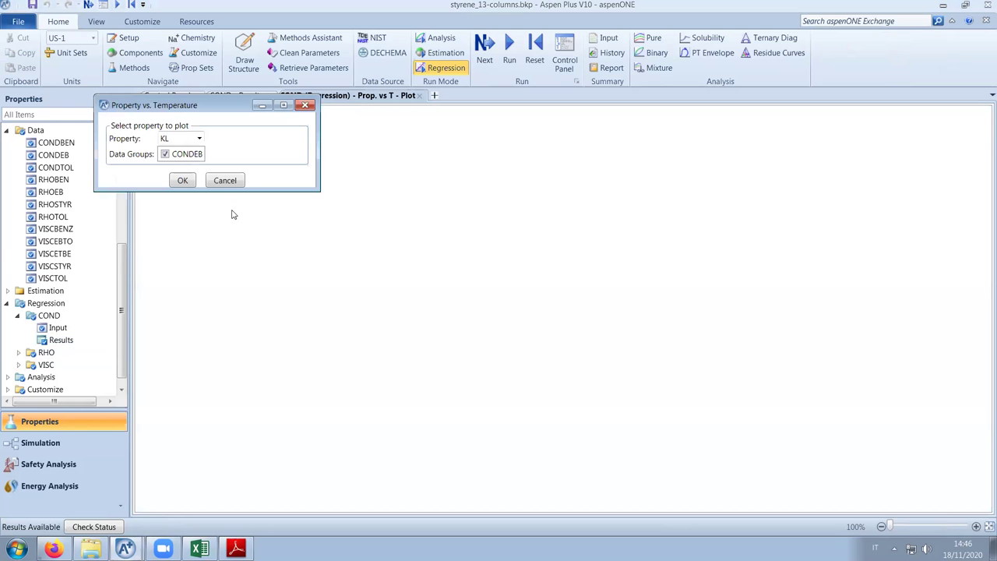
left_click(190, 182)
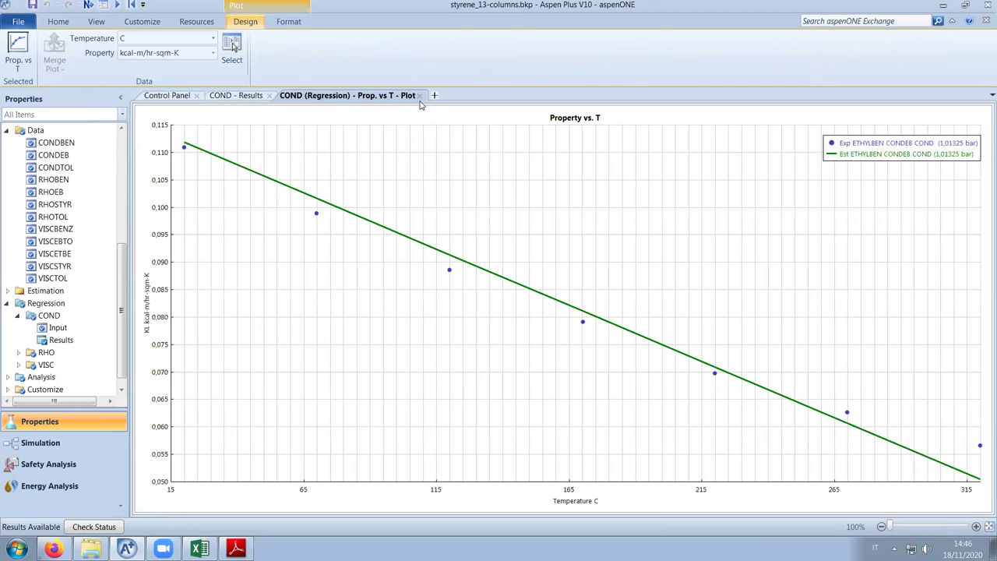
left_click(419, 96)
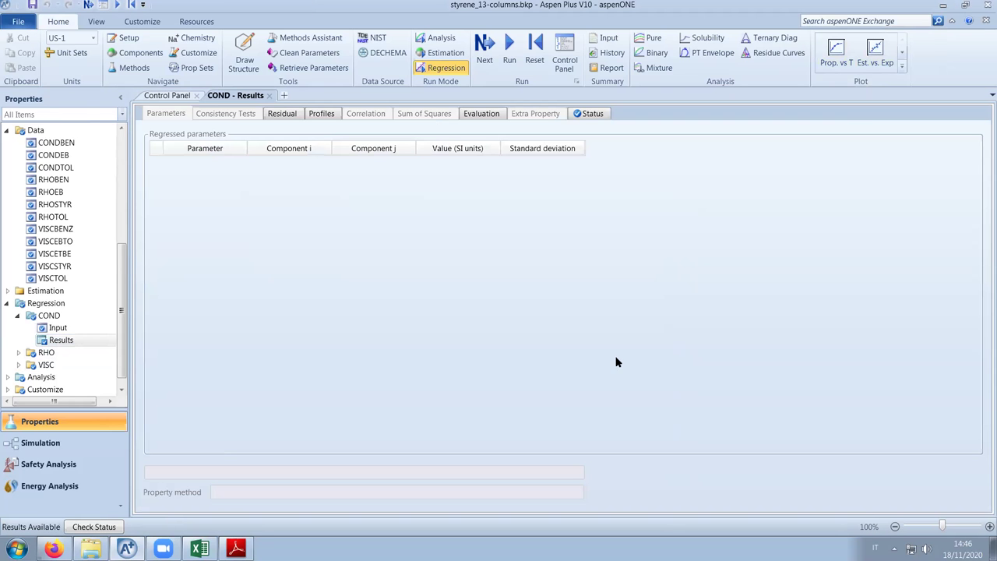
Open 2019-styrene-handling-guide.pdf from the Styrene folder, maximize it, and search the document for "conduc"
left_click(91, 549)
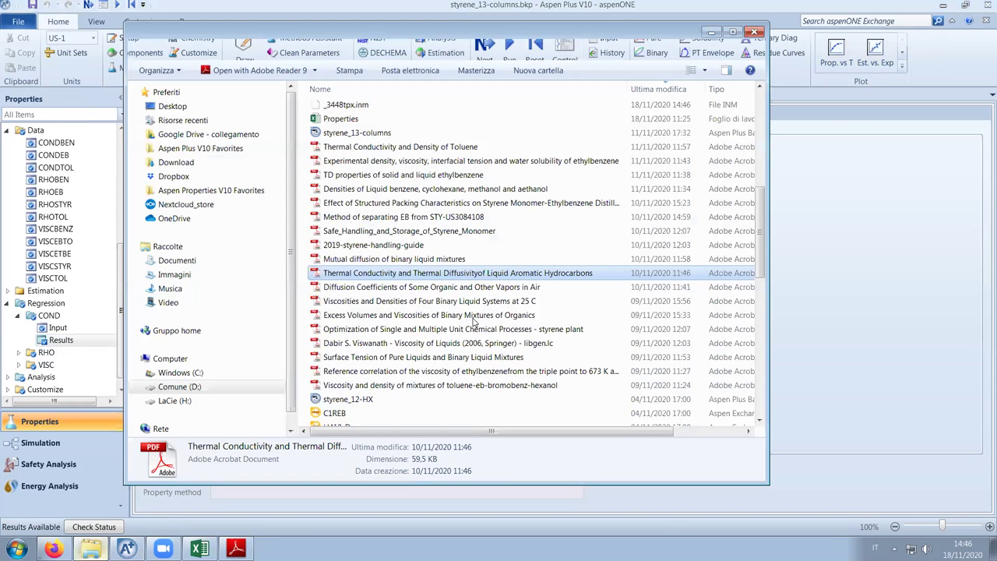
double_click(380, 248)
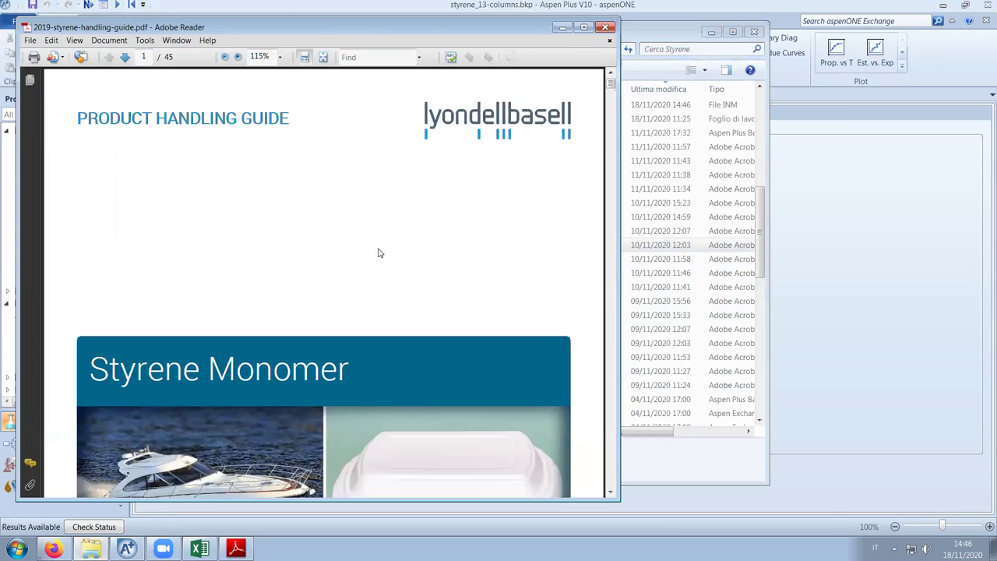
left_click(584, 29)
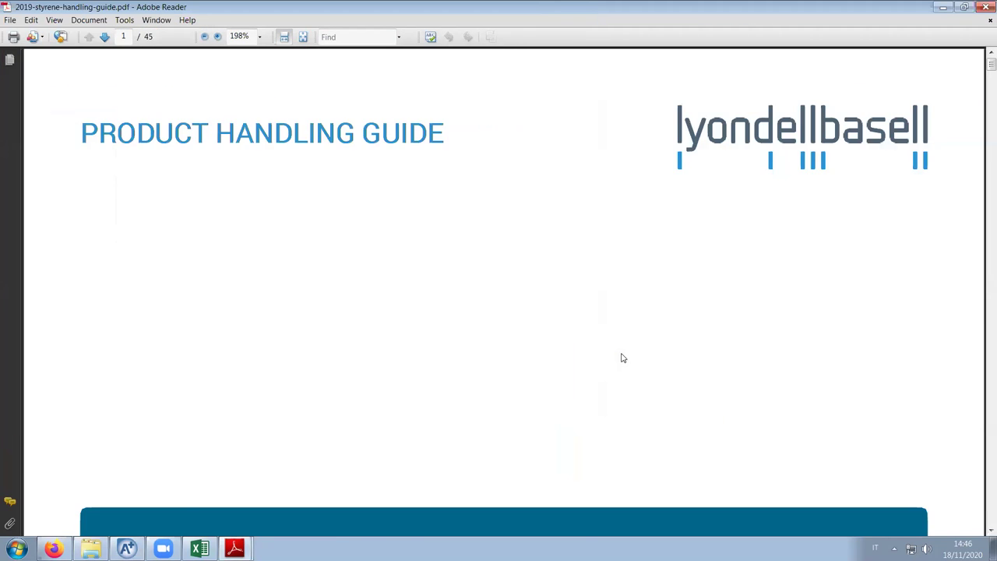
key("ctrl+f")
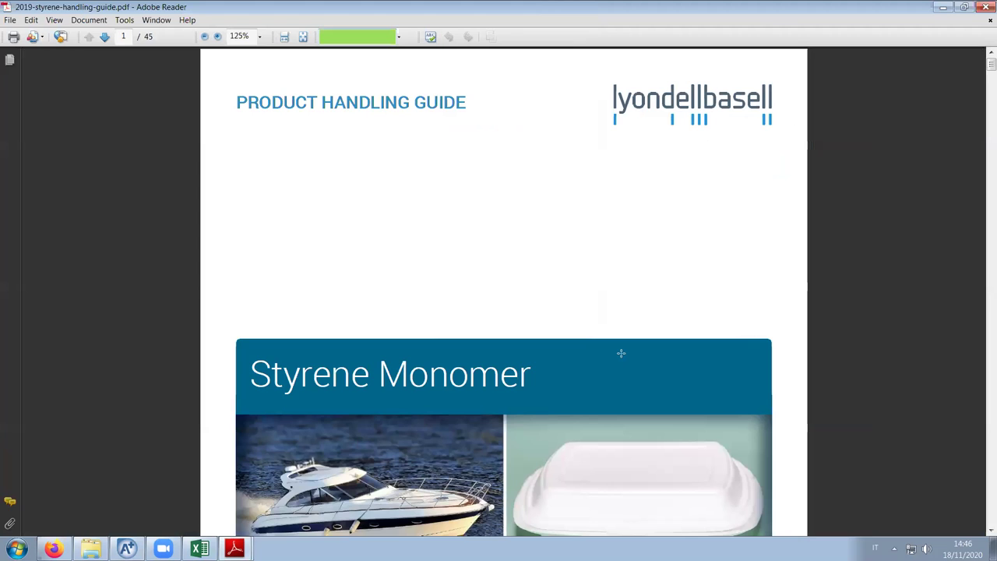
type("conduc")
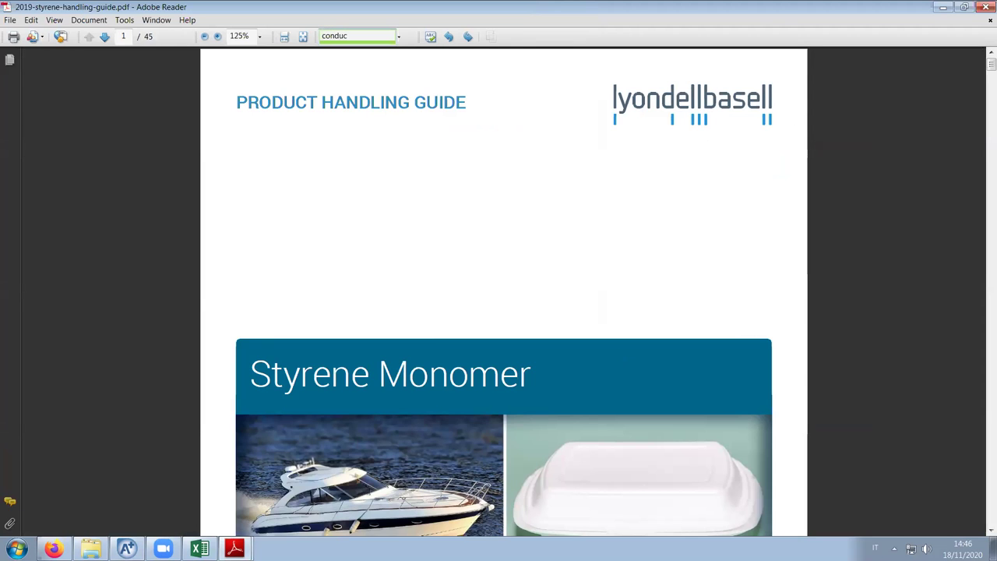
key("Return")
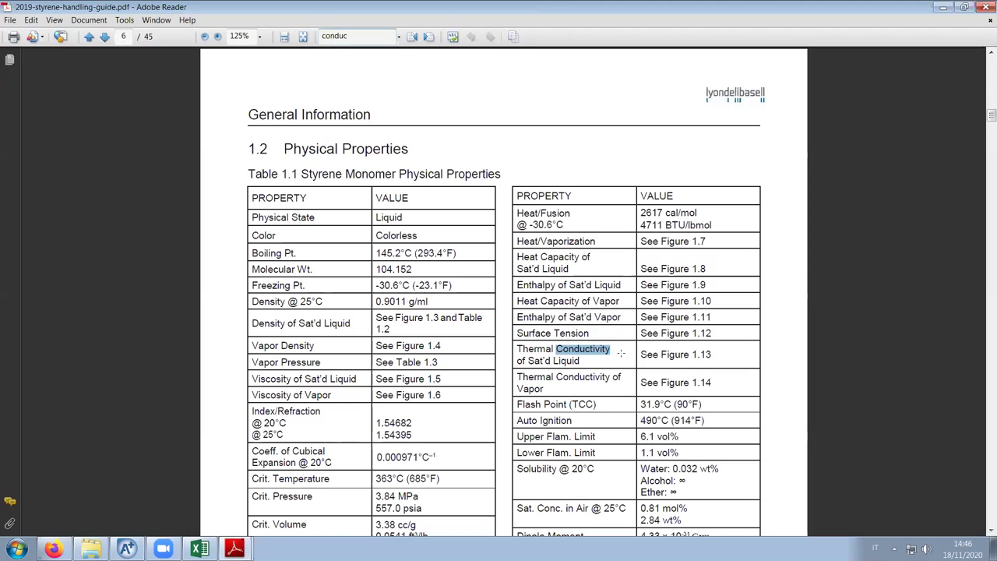
key("Return")
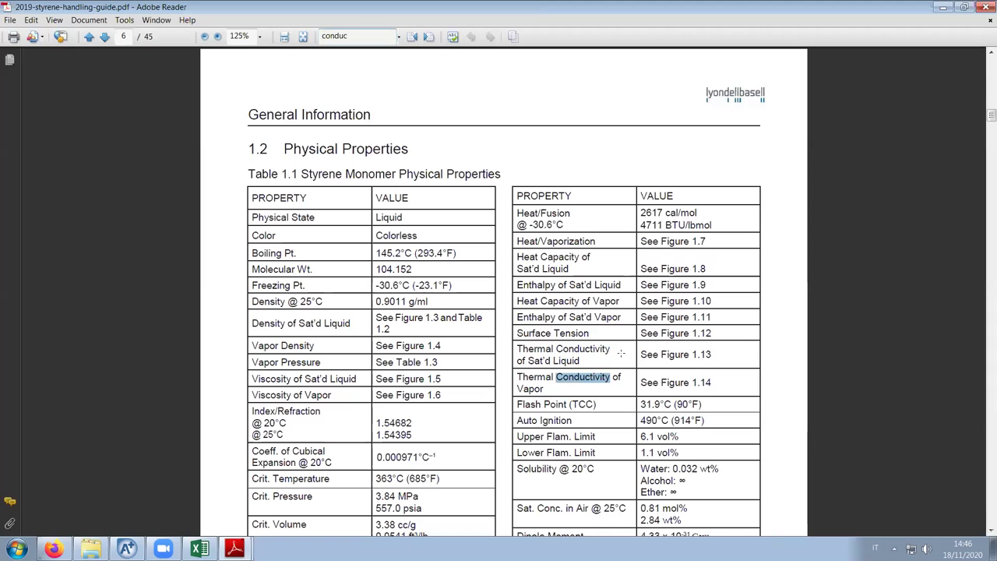
Locate and enlarge Figure 1.13, the styrene saturated-liquid thermal conductivity chart, and examine its axes, units and curve
left_click_drag(992, 114, 983, 278)
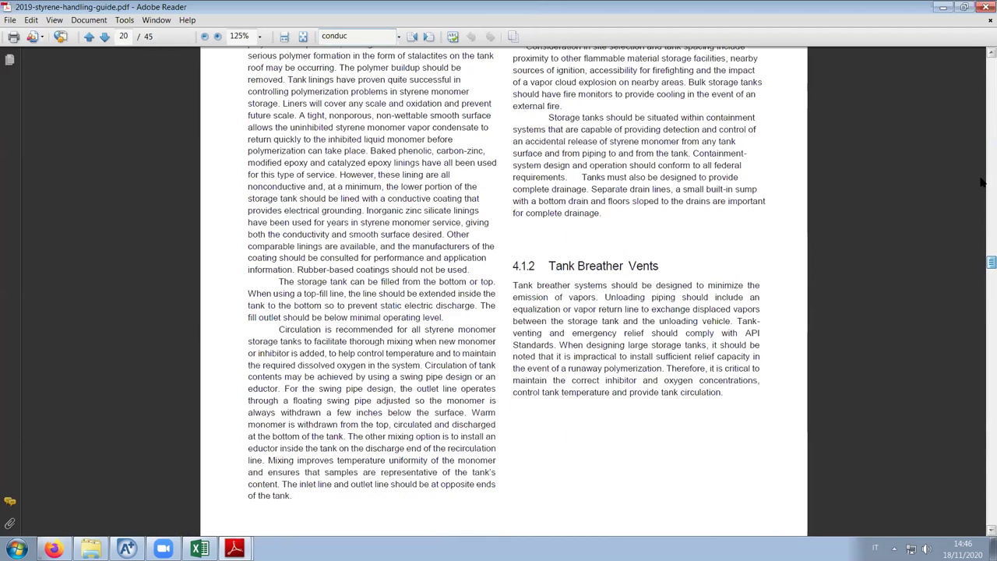
left_click_drag(983, 182, 983, 180)
scroll(894, 301, "down", 10)
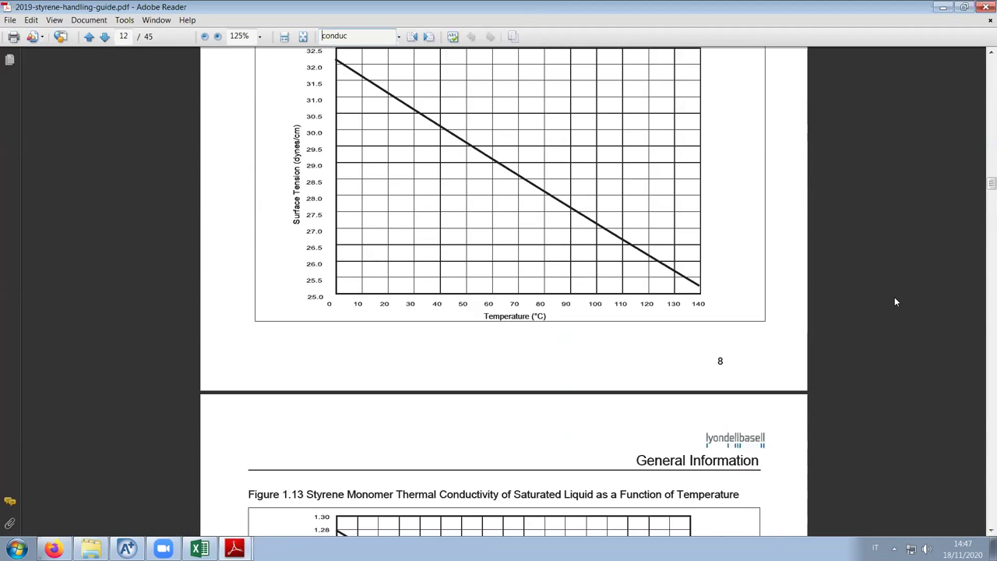
scroll(894, 301, "up", 3)
scroll(895, 301, "down", 13)
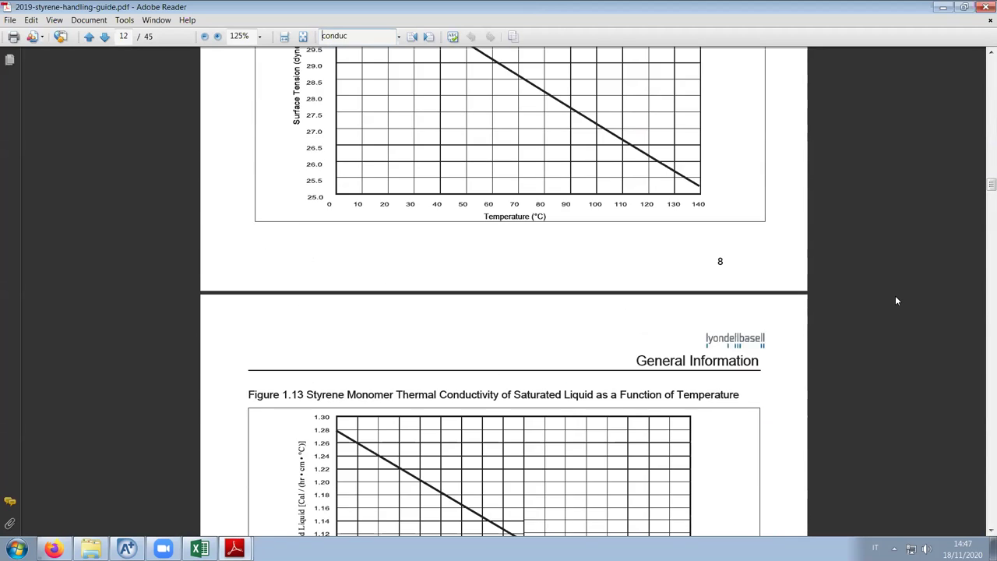
scroll(897, 301, "up", 12)
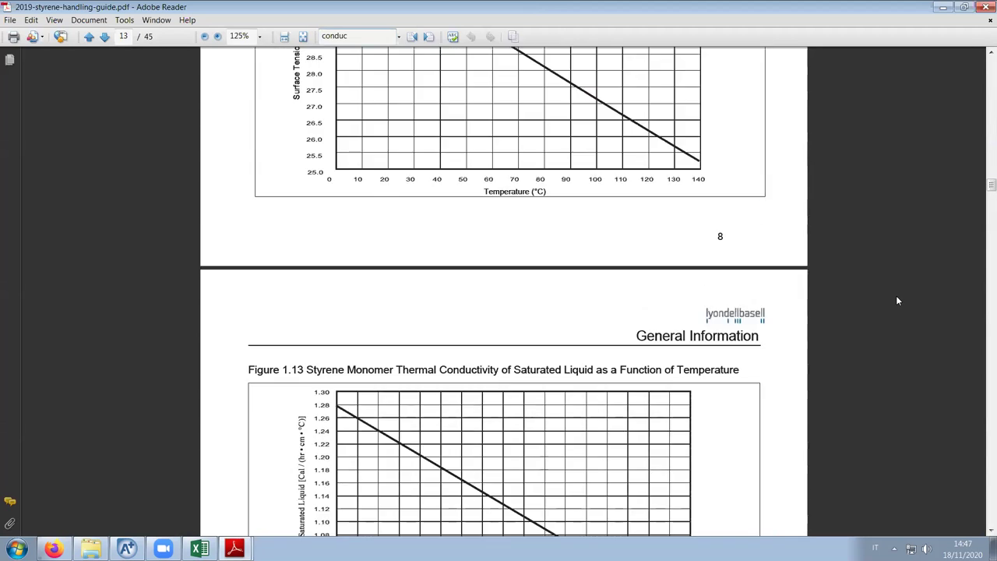
scroll(897, 301, "up", 1)
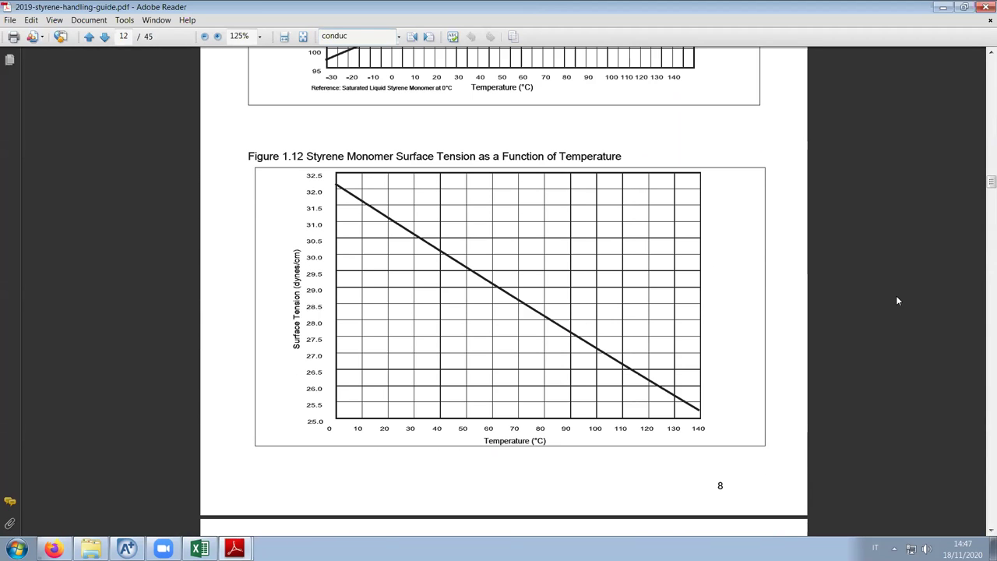
scroll(896, 301, "down", 8)
scroll(898, 300, "down", 2)
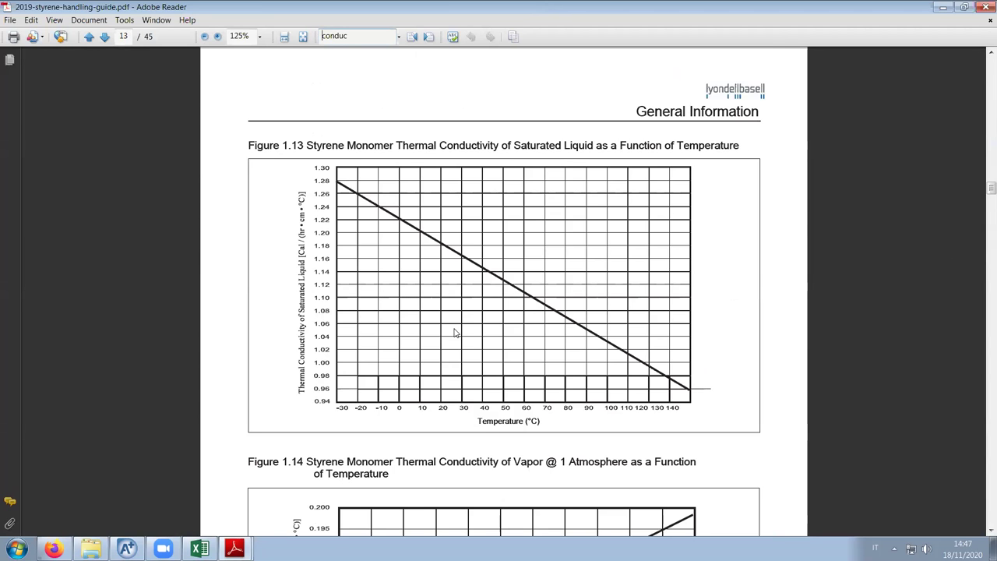
scroll(510, 355, "up", 1)
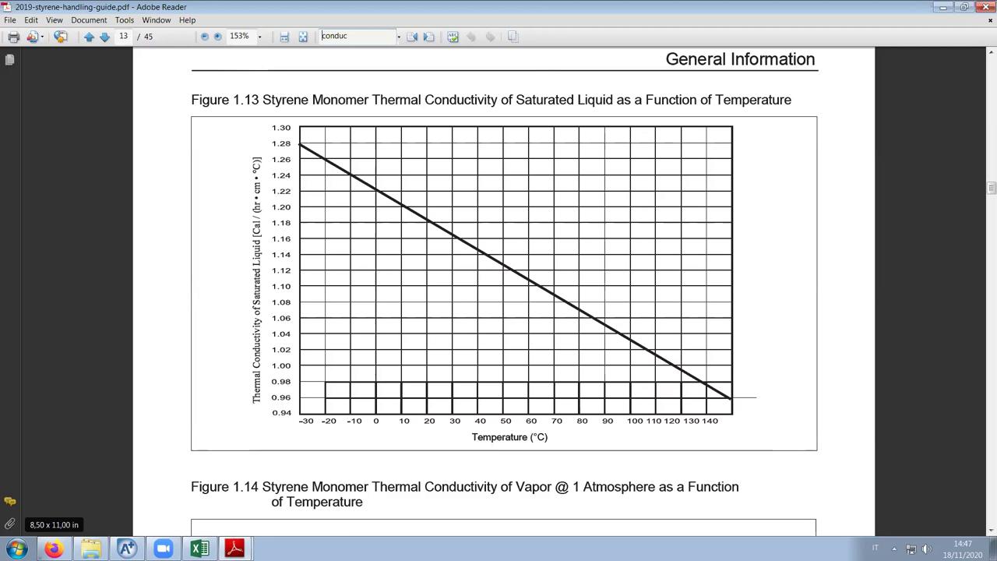
Switch to Aspen Plus, restore its window to a smaller size, and place it beside the Figure 1.13 chart
left_click(199, 549)
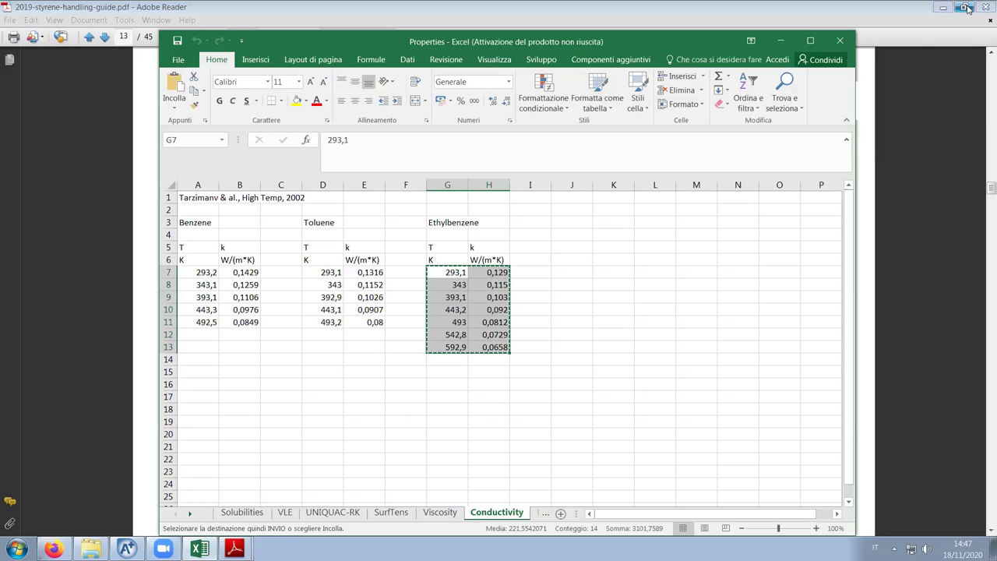
key("alt+Tab")
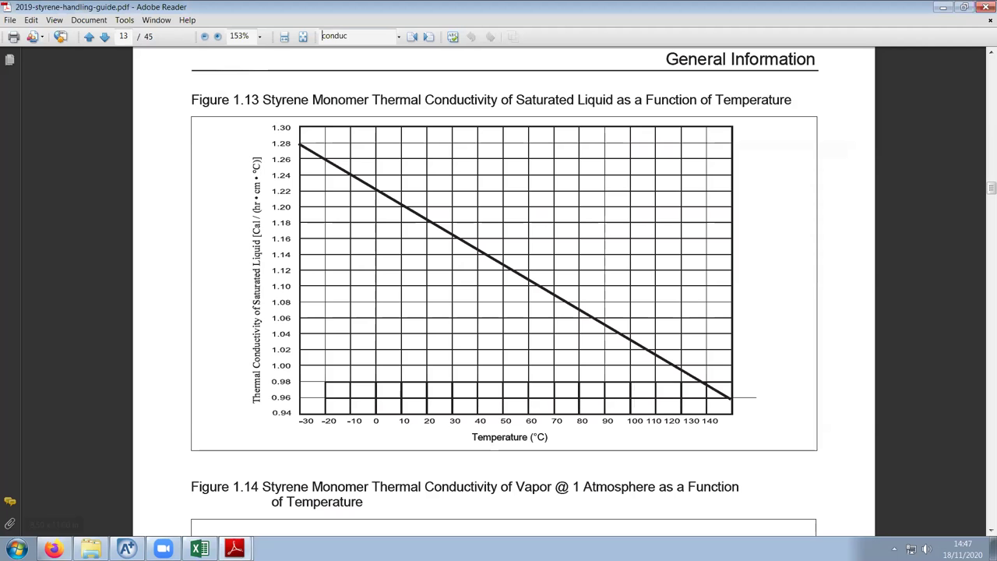
left_click(127, 549)
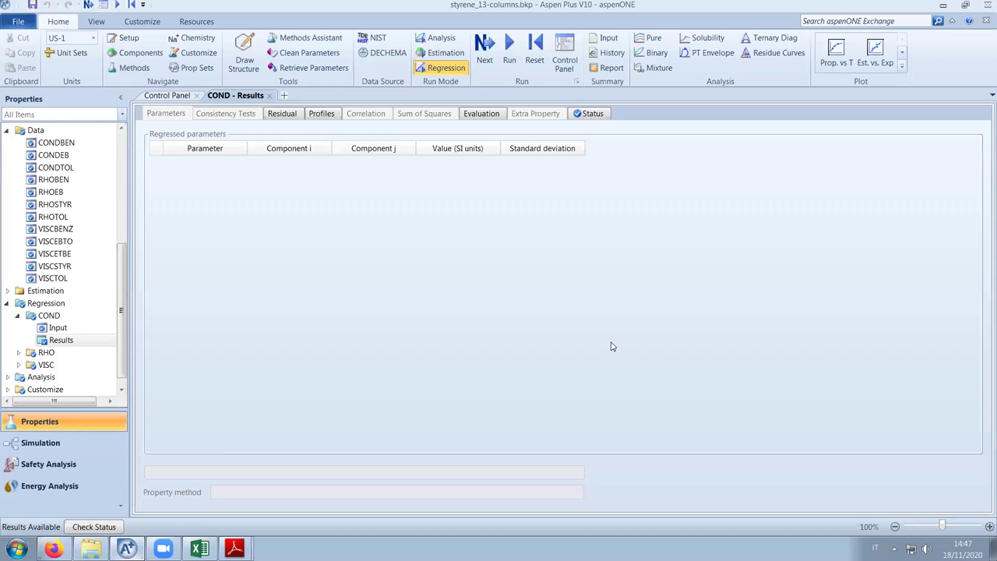
left_click(966, 7)
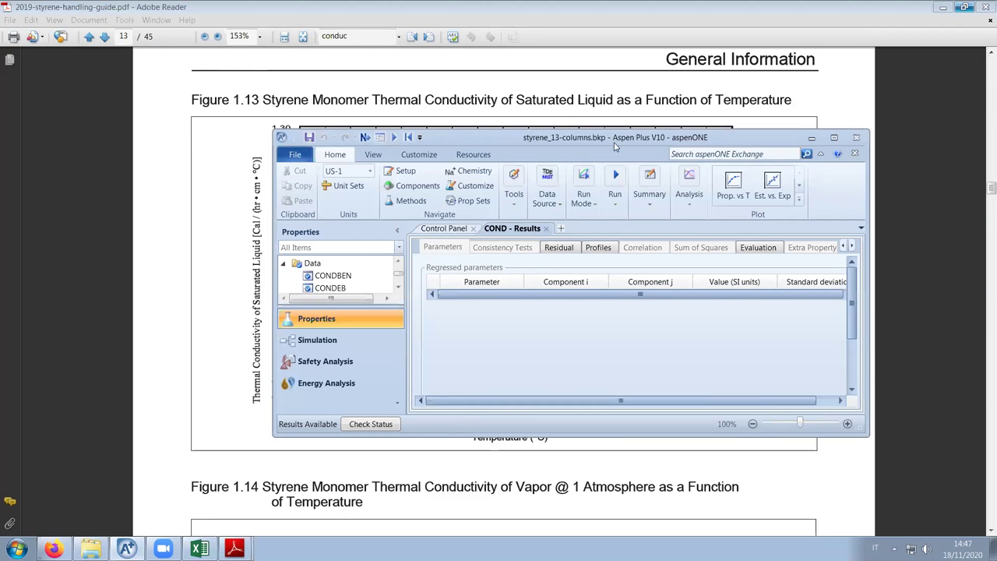
left_click_drag(615, 146, 766, 104)
left_click_drag(621, 390, 620, 504)
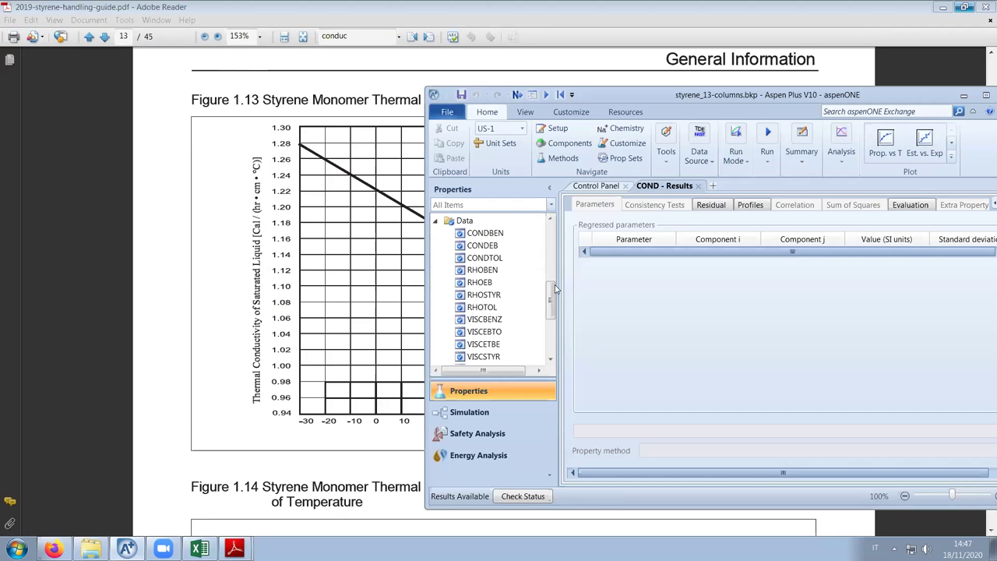
Create a new property data set named CONDSTY of type PURE-COMP
left_click(507, 221)
left_click(604, 218)
type("CONDSTY")
left_click(666, 320)
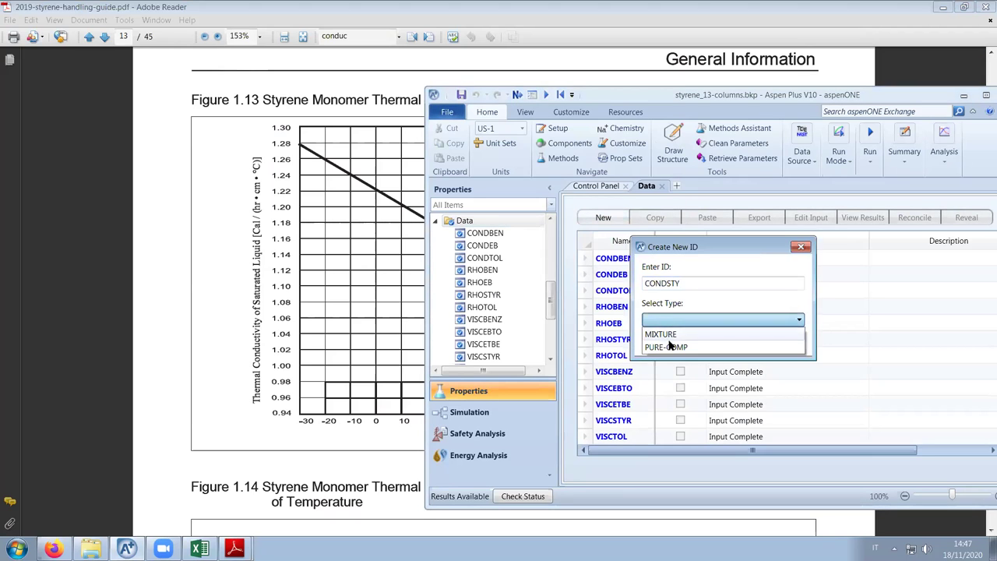
left_click(669, 347)
left_click(694, 342)
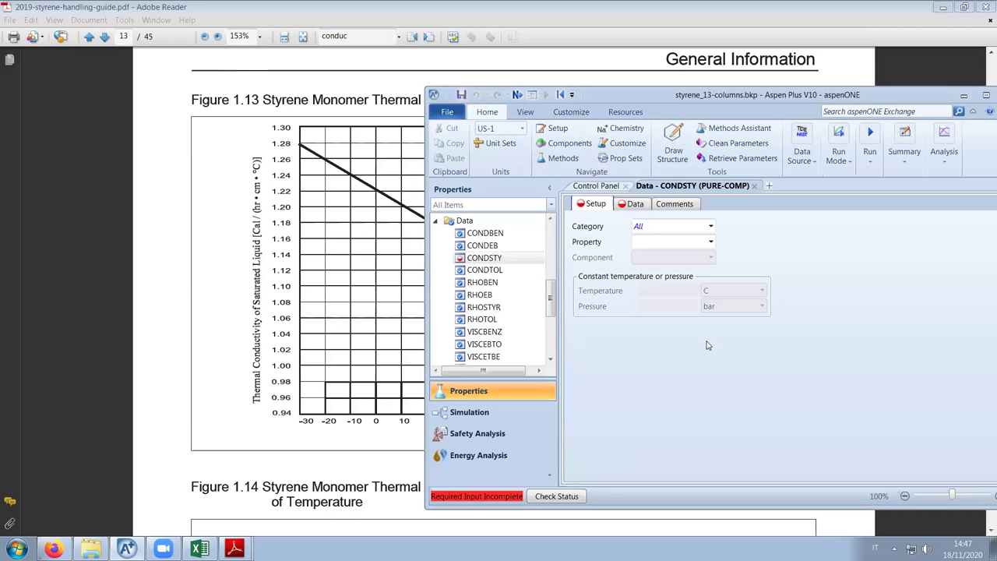
Set up CONDSTY with property KL, component STYRENE, and a constant pressure of 1 atm
left_click(711, 242)
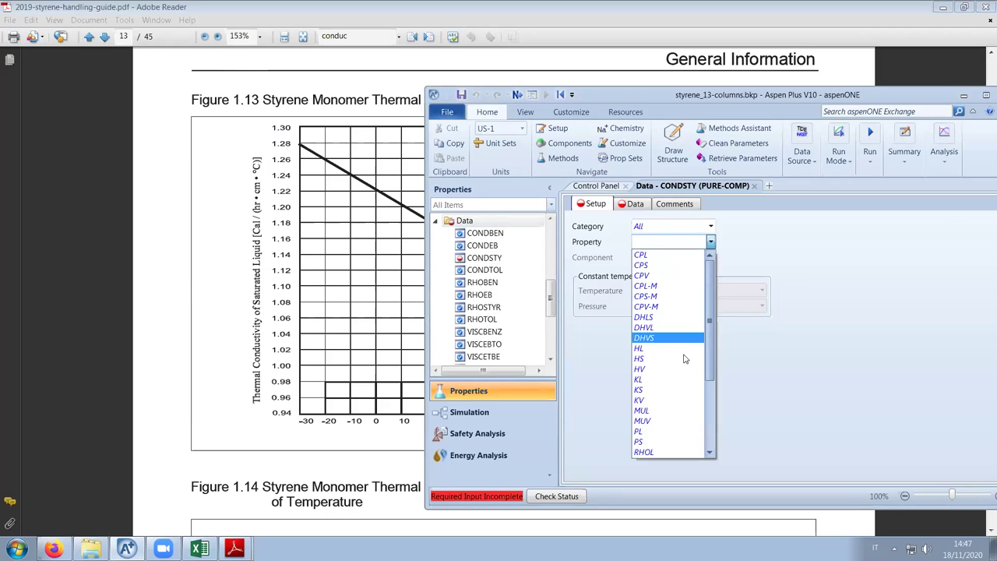
left_click(680, 379)
left_click(710, 257)
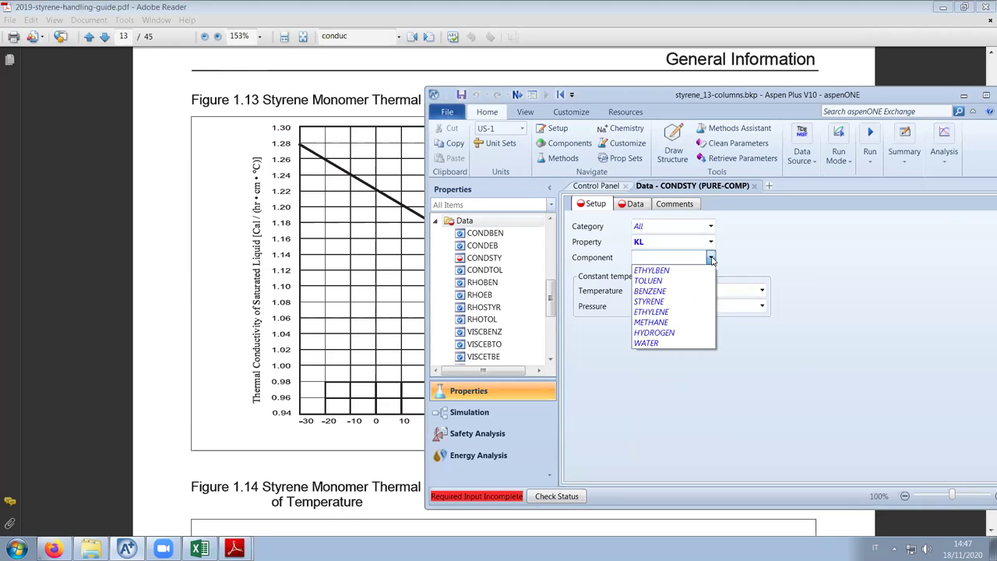
left_click(697, 302)
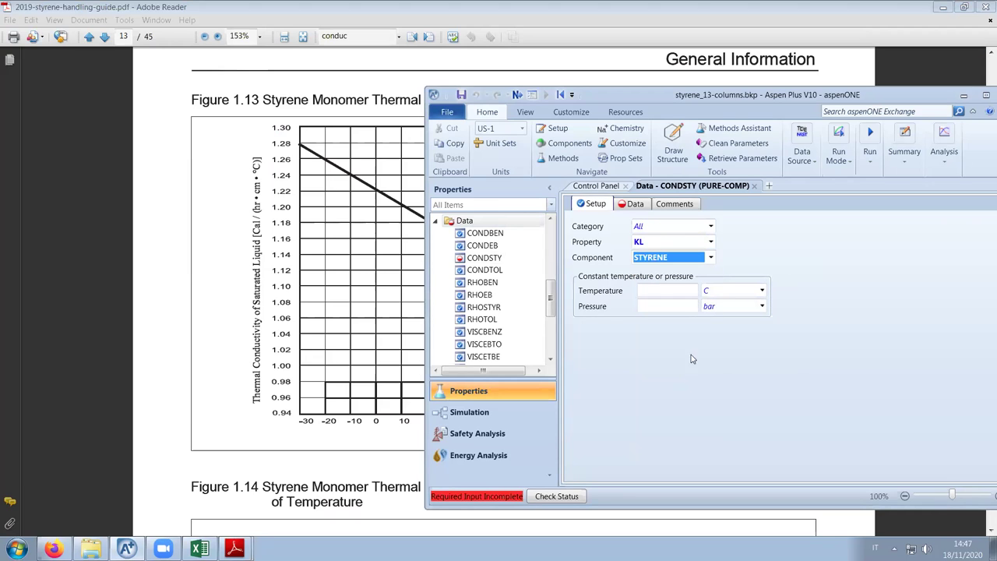
left_click(762, 306)
scroll(768, 323, "up", 2)
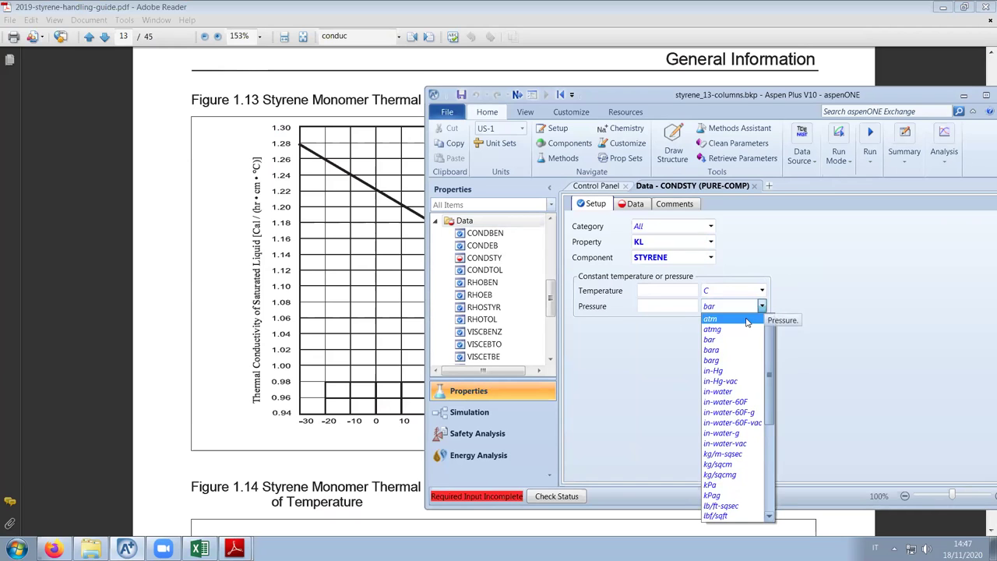
left_click(760, 319)
left_click(687, 313)
type("1")
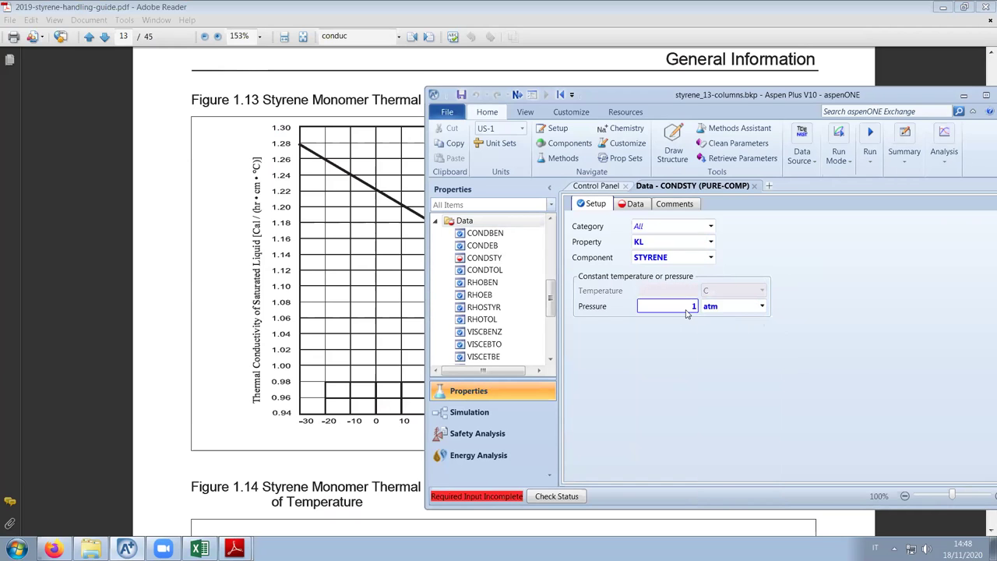
Enter a CONDSTY experimental data row with temperature 0 C and KL 1,22, and set the KL unit to c-cm/sec-sqcm-K
left_click(631, 204)
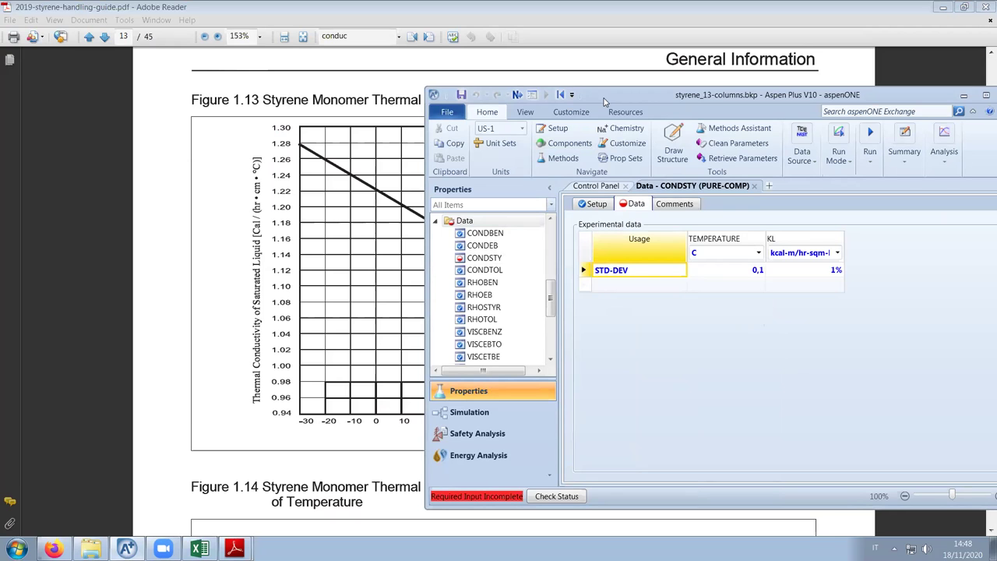
left_click_drag(604, 101, 583, 98)
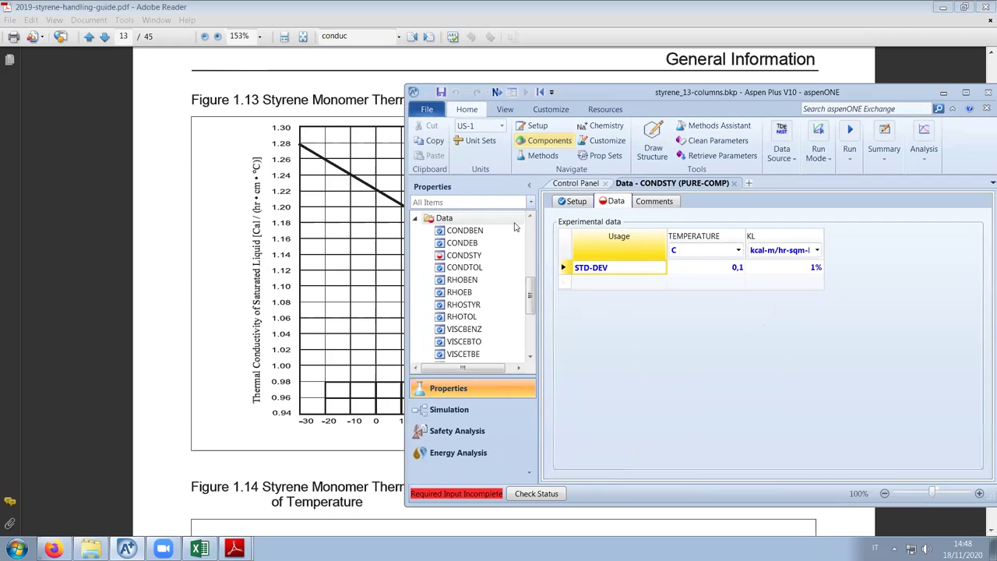
left_click(703, 281)
type("0")
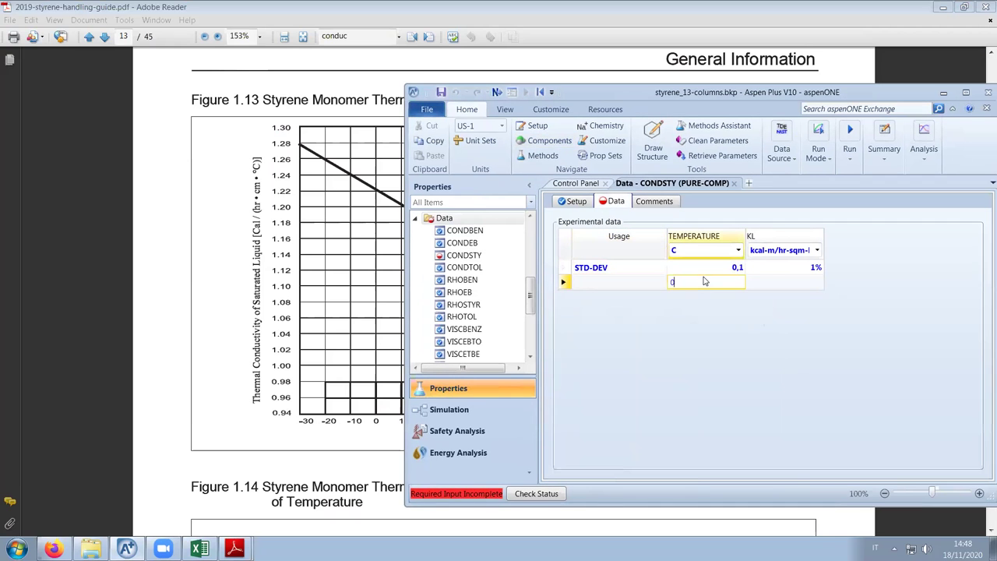
left_click(773, 281)
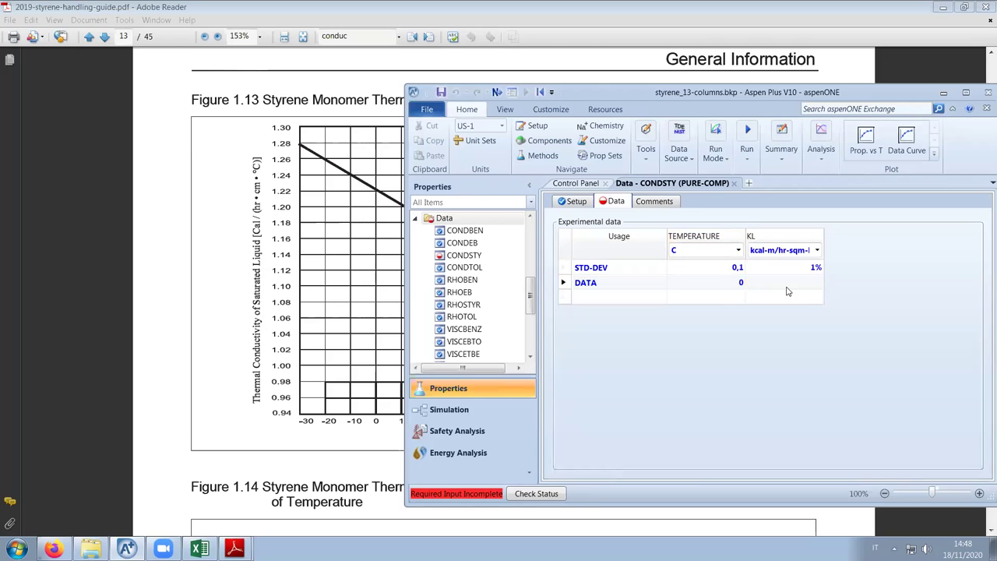
type("1,22")
key("Return")
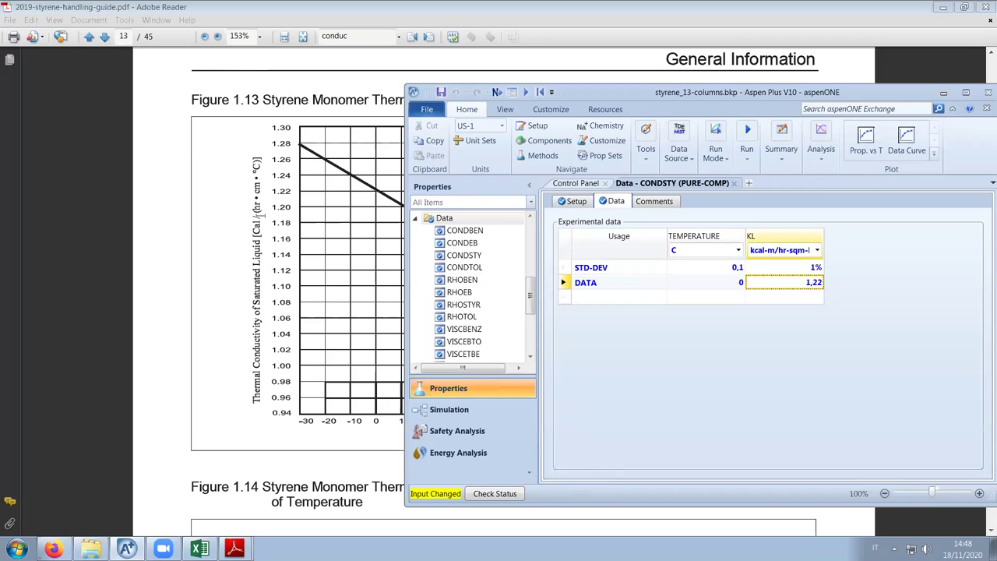
left_click(817, 251)
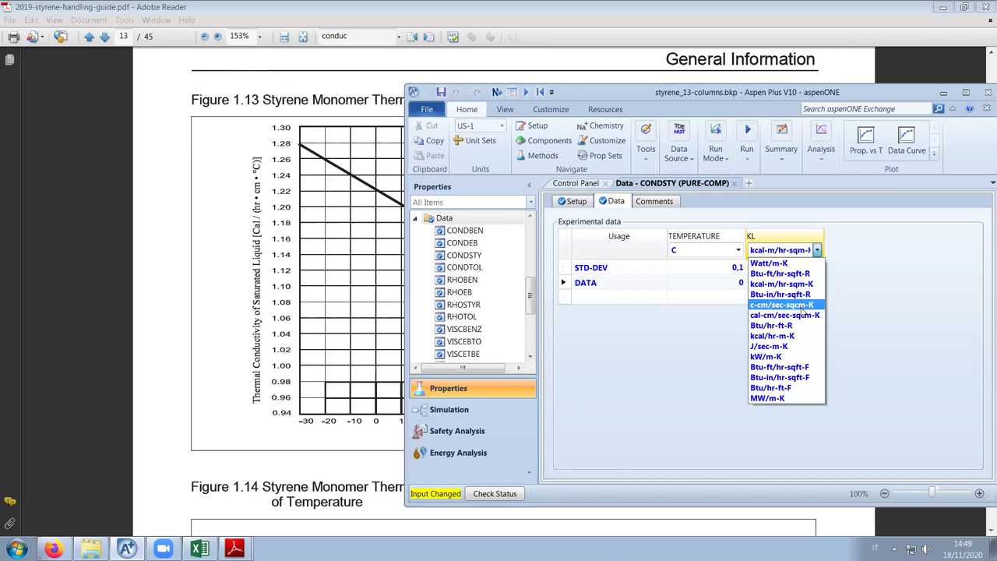
left_click(800, 306)
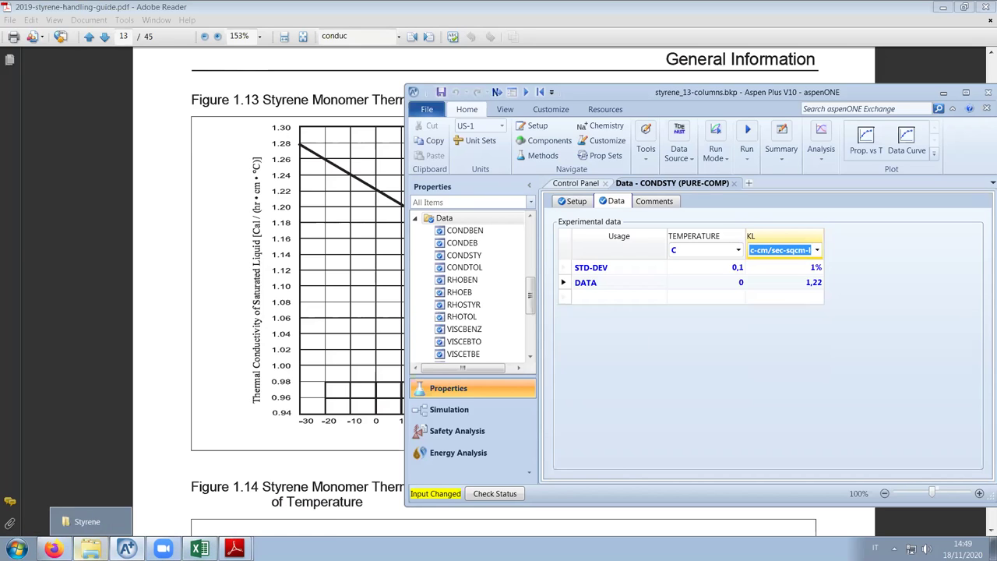
Switch to the Windows Calculator and compute 1,22/3600 to convert the conductivity from a per-hour to a per-second basis
left_click(17, 548)
left_click(78, 204)
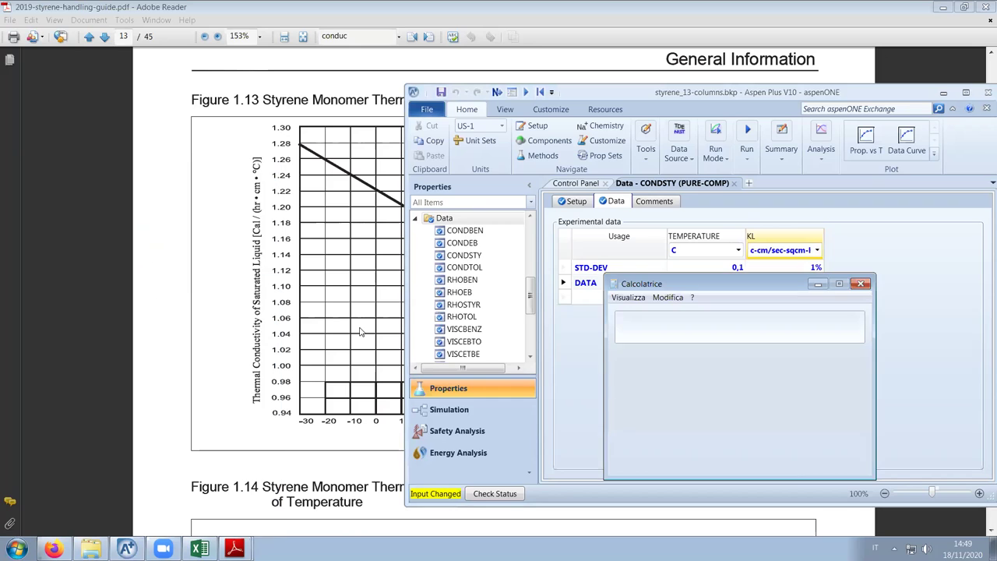
type("1,22/3600")
key("Return")
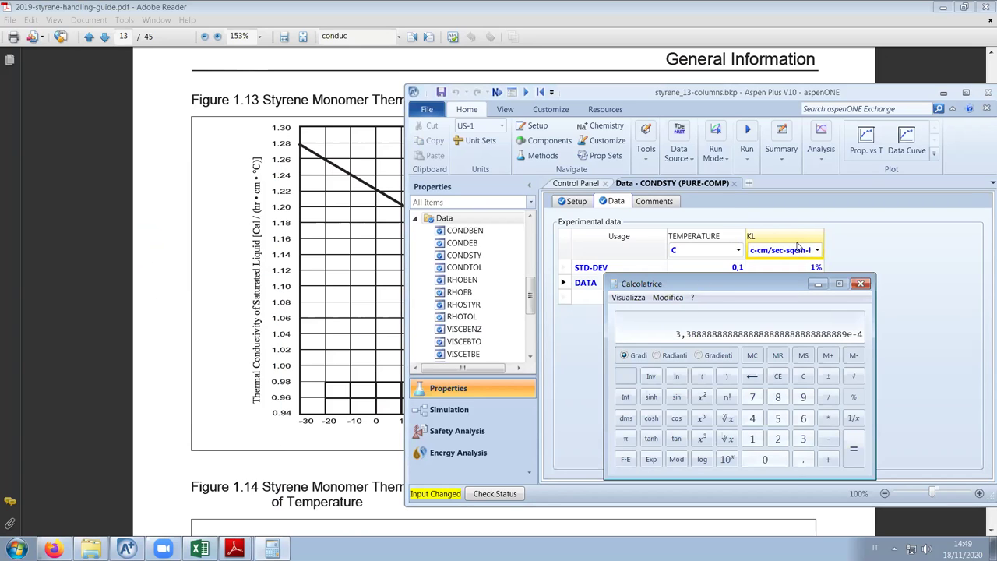
Return to Aspen Plus and set the KL value of the 0 C data row in CONDSTY to 3,9e-4
left_click(803, 269)
left_click(804, 285)
left_click(802, 250)
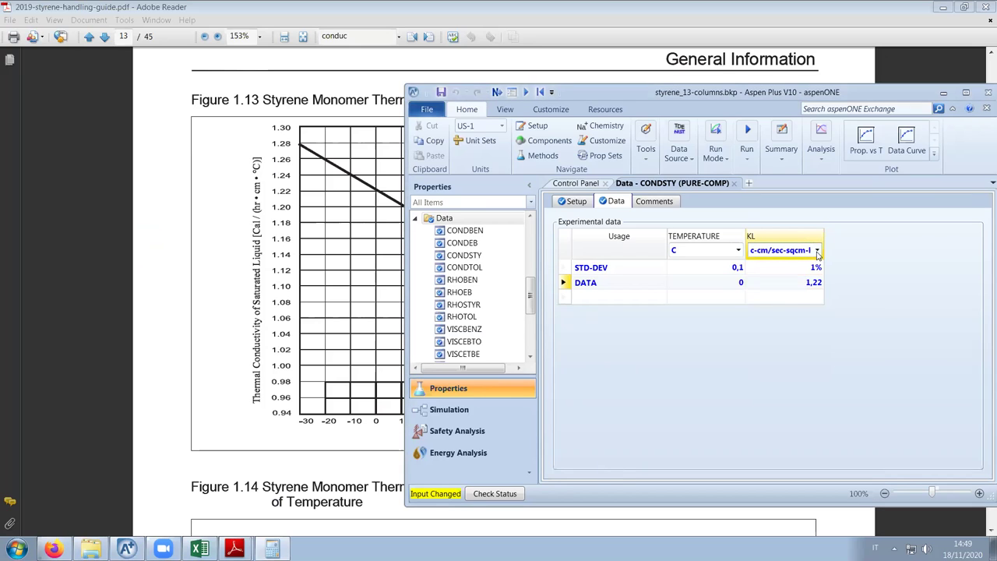
left_click(817, 250)
left_click(811, 311)
left_click(809, 286)
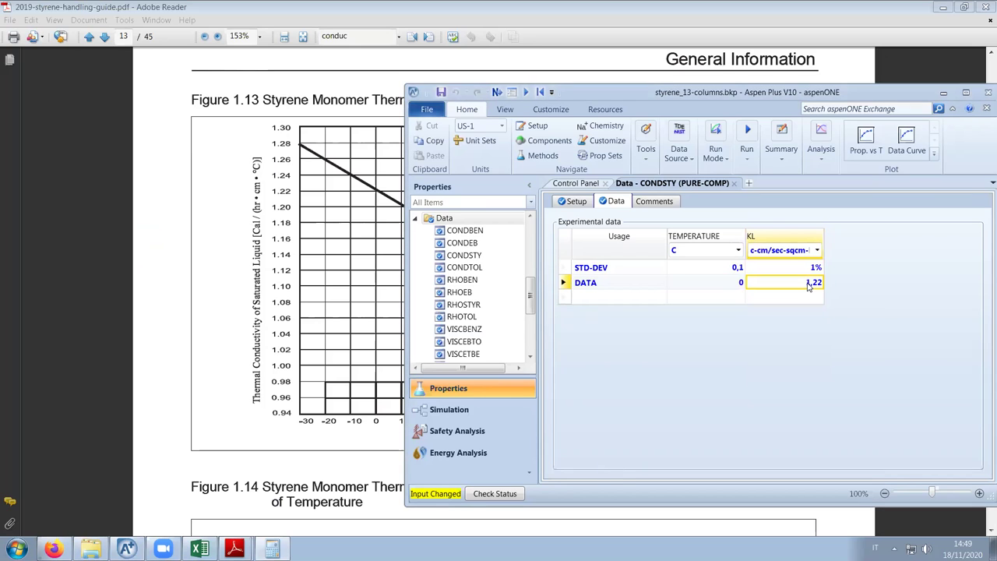
type("3,9e-4")
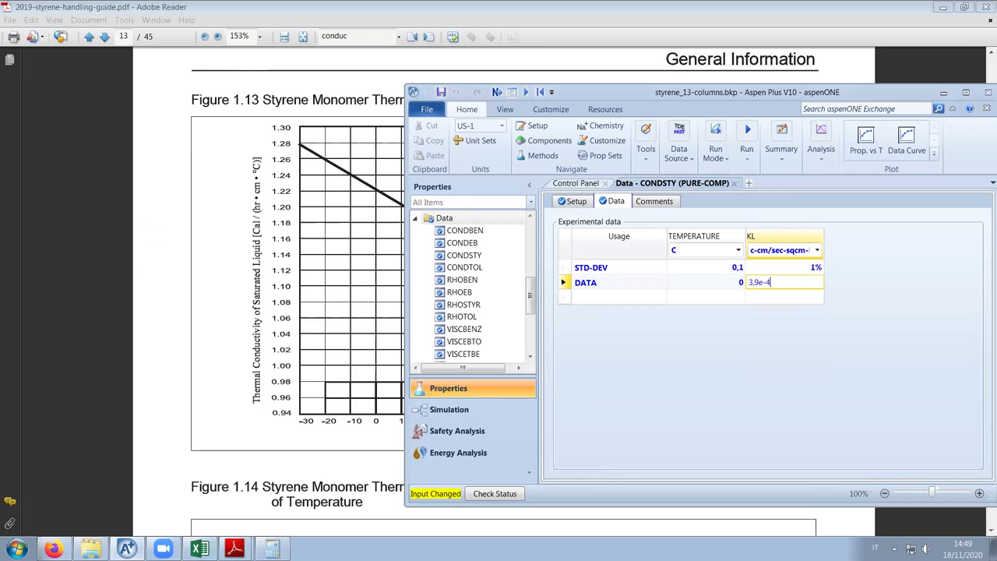
key("Return")
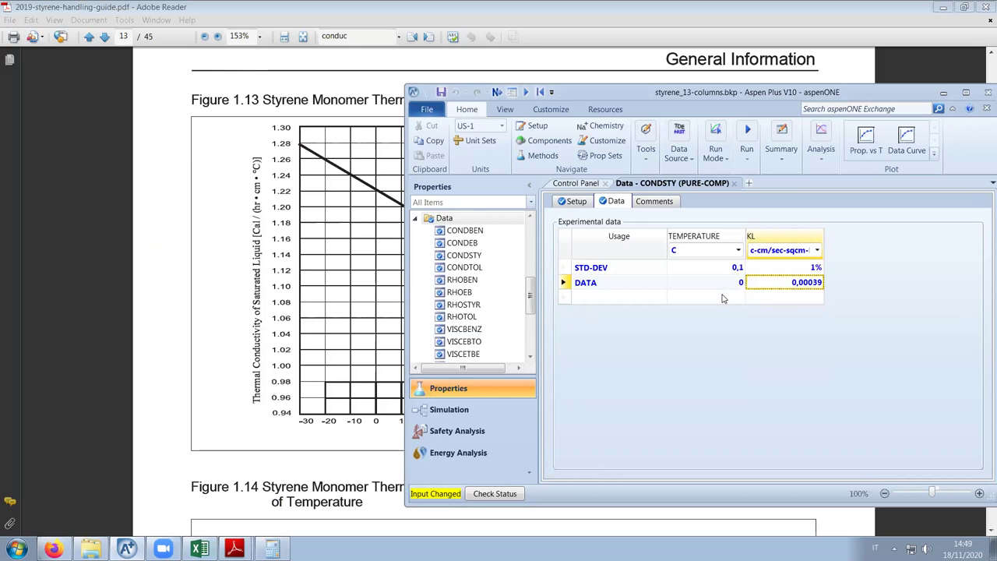
Add a CONDSTY data row at 20 C, then compute 1,18/3600 in the Windows Calculator
left_click_drag(566, 97, 592, 90)
left_click(733, 291)
type("20")
left_click(810, 297)
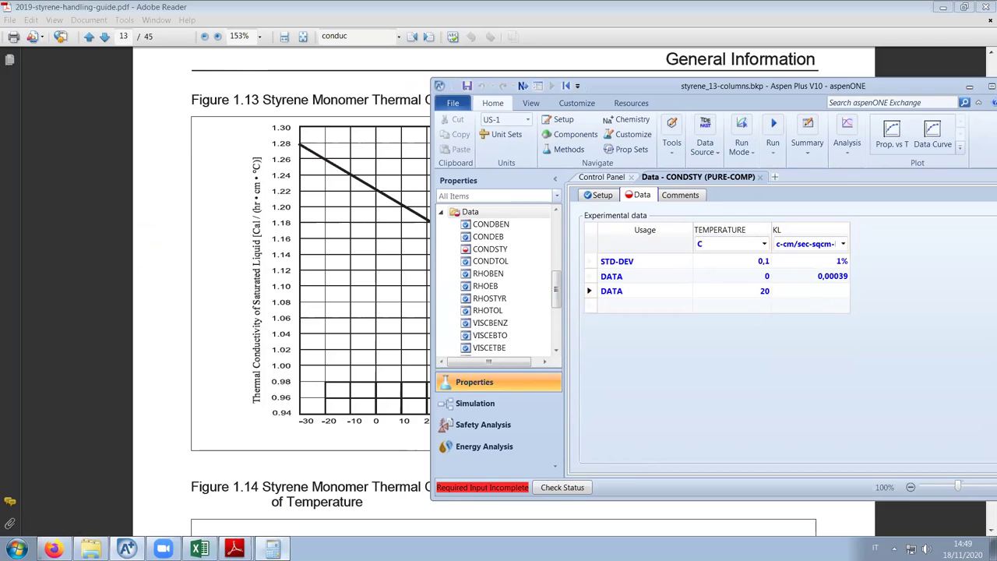
left_click(272, 549)
type("1,18/3600")
key("Return")
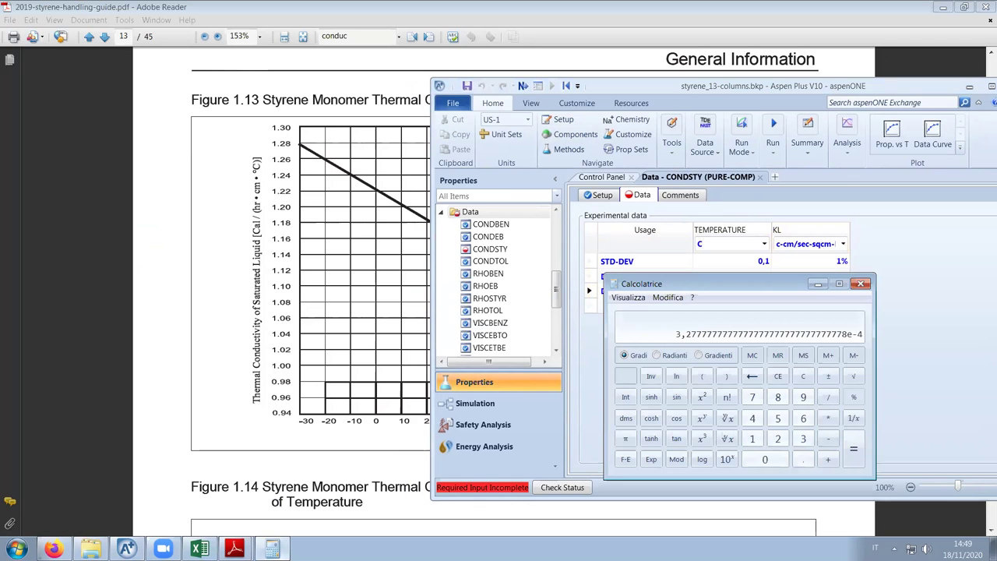
Back in Aspen Plus, enter KL 3,28e-4 for the 20 C row and set the KL unit to cal-cm/sec-sqcm-K
left_click(906, 370)
left_click(818, 290)
type("3,28e-4")
key("Return")
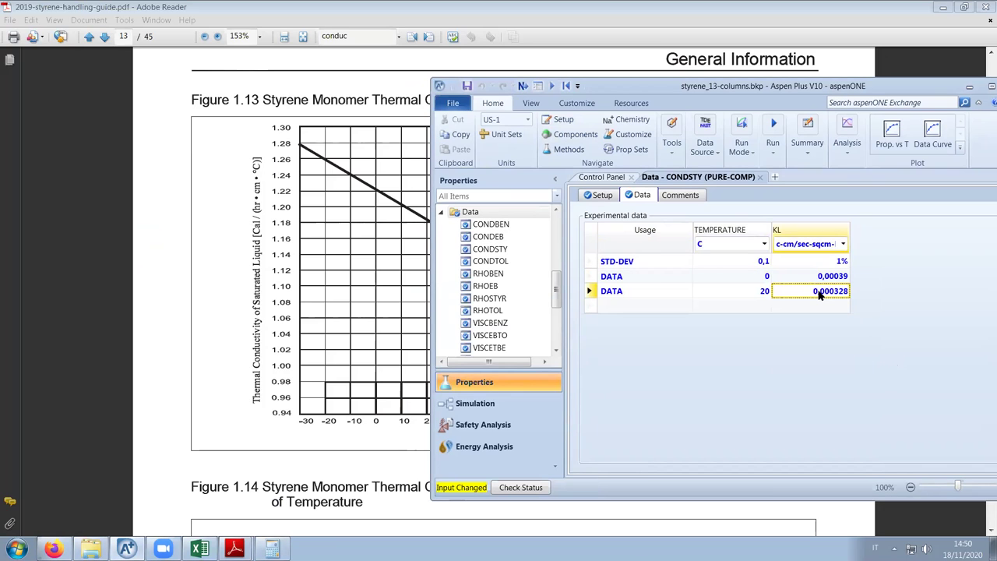
left_click(844, 245)
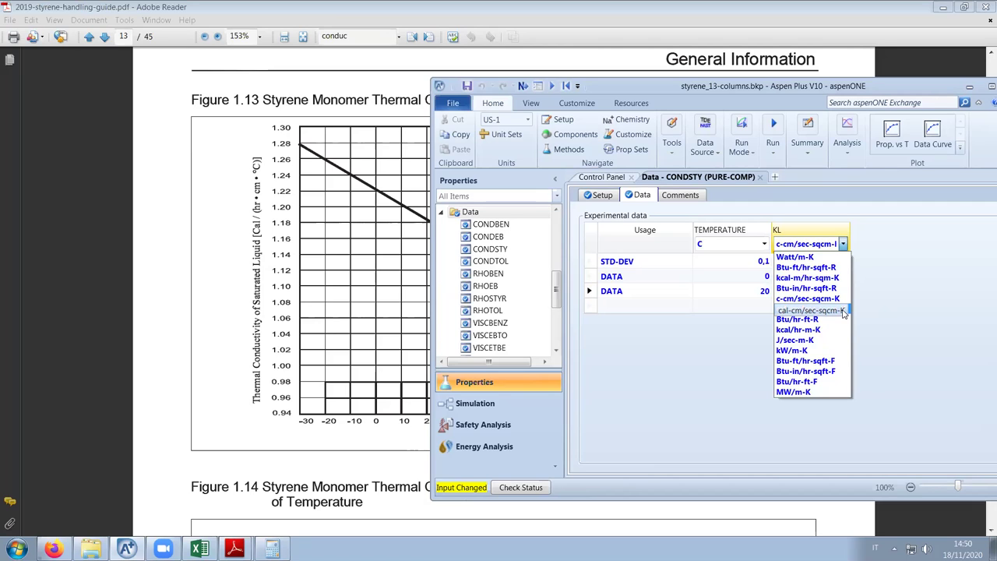
left_click(810, 310)
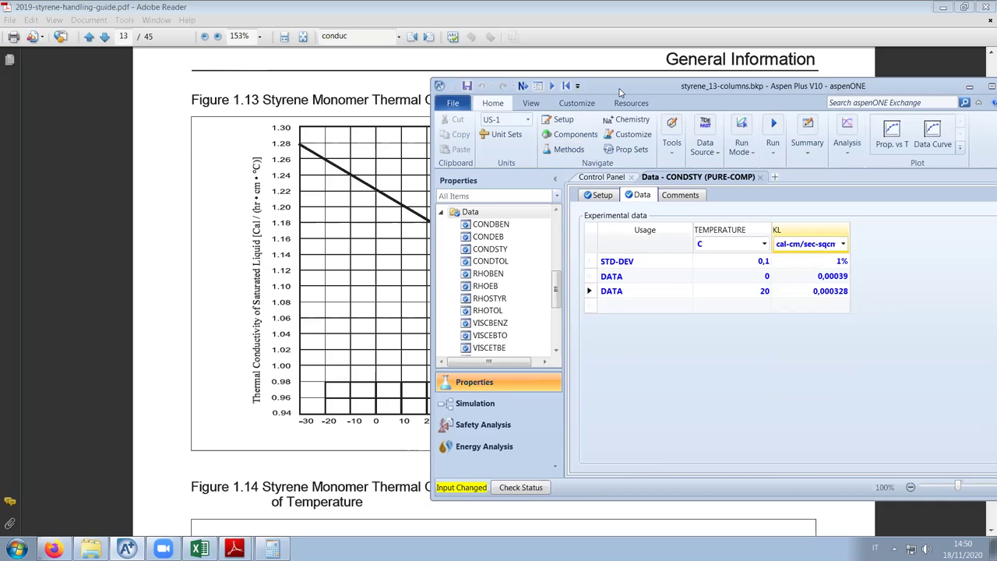
Add a CONDSTY data row at 40 C and compute 1,14/3600 in the Windows Calculator
left_click_drag(621, 92, 671, 93)
left_click(812, 310)
type("40")
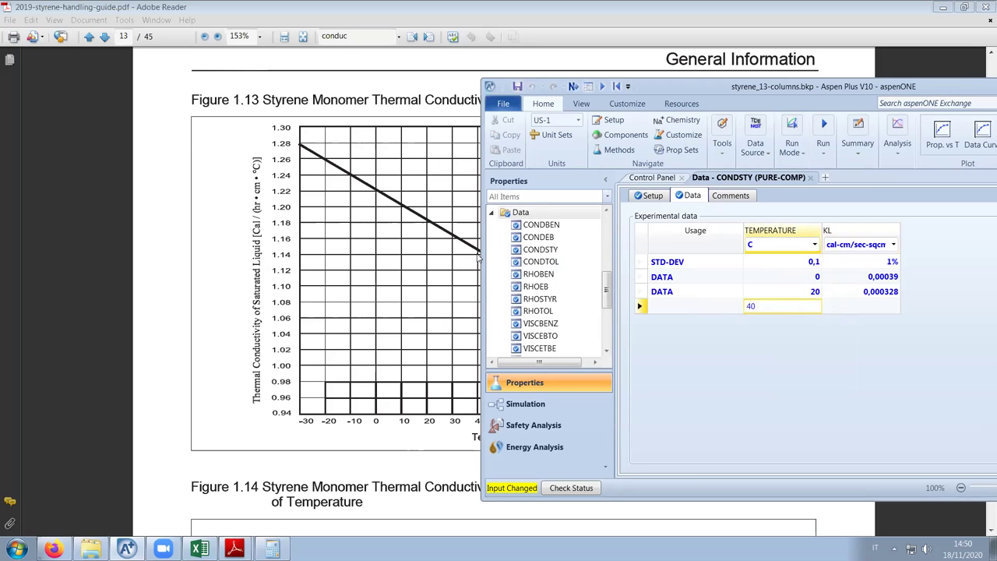
left_click(850, 312)
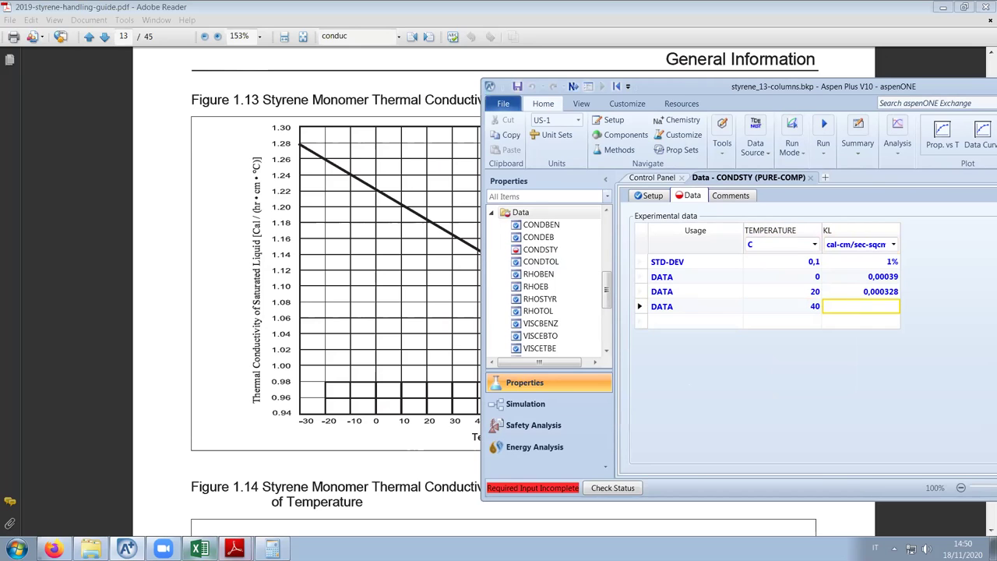
left_click(272, 549)
type("1,14/")
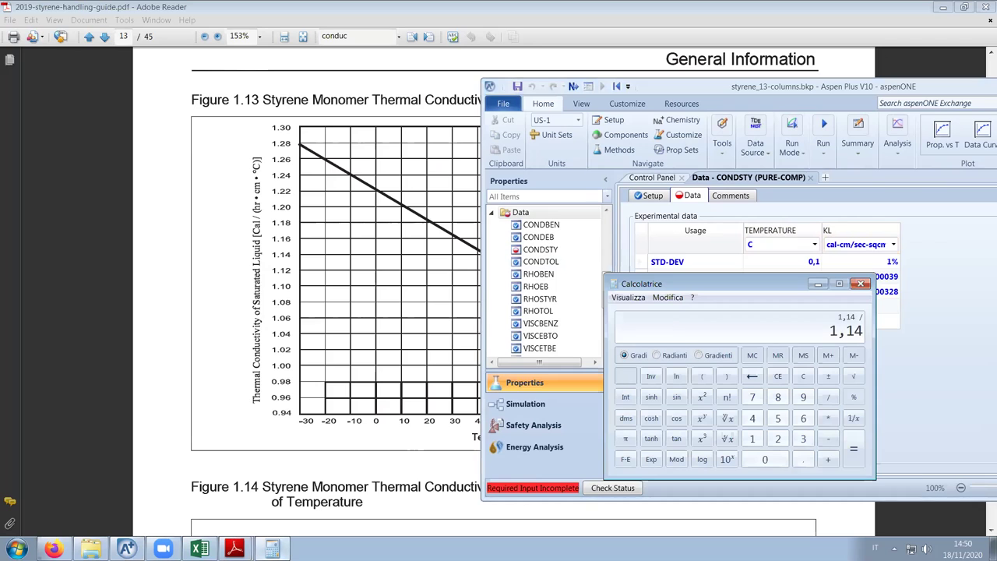
type("3600")
key("Return")
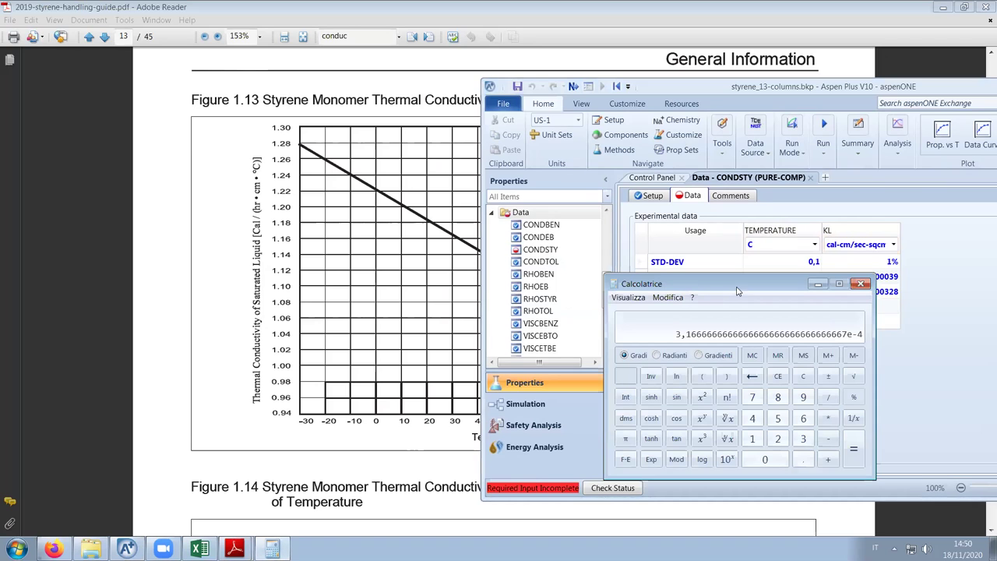
Back in Aspen Plus, enter KL 3,17e-4 for the 40 C data row
left_click_drag(686, 284, 551, 282)
left_click(871, 304)
type("3,17")
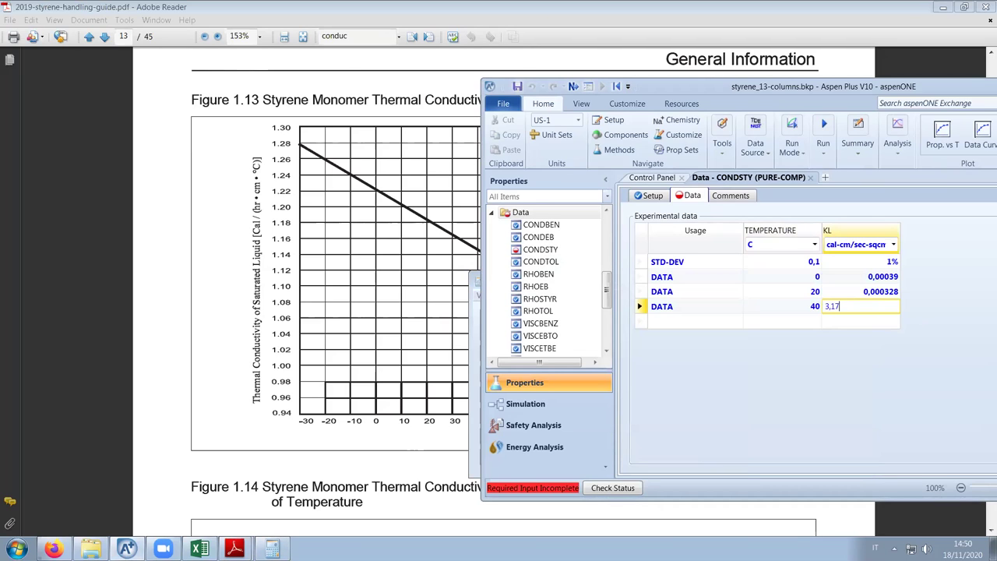
type("e-4")
key("Return")
Add another row with usage DATA to CONDSTY and set its temperature to 70 C, consulting the styrene conductivity chart
left_click(733, 322)
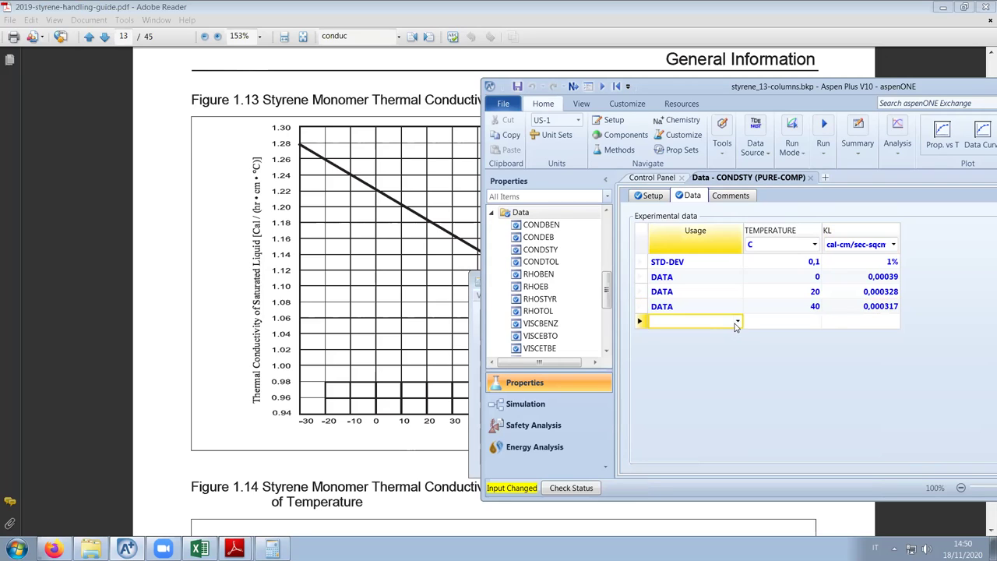
left_click(736, 322)
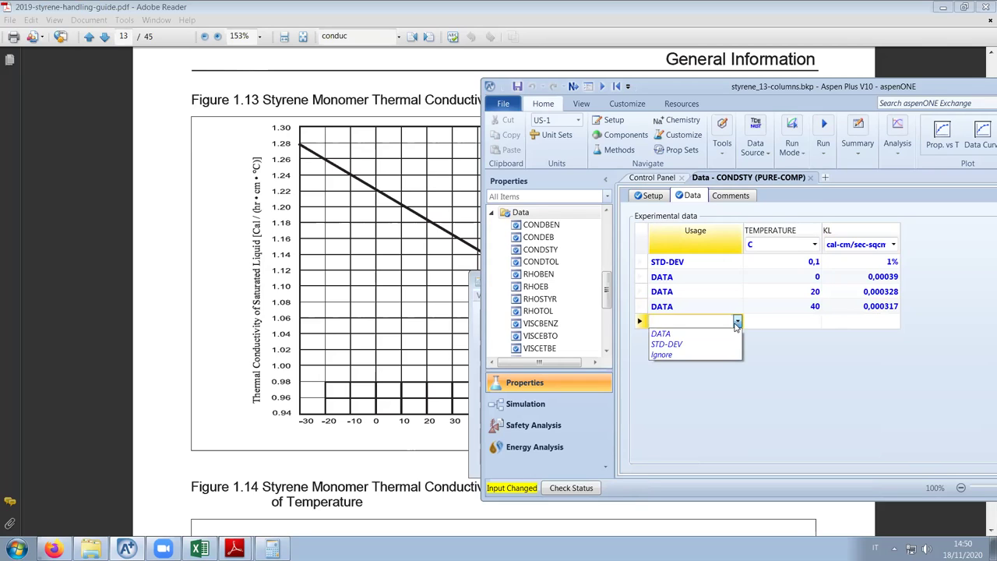
left_click(719, 334)
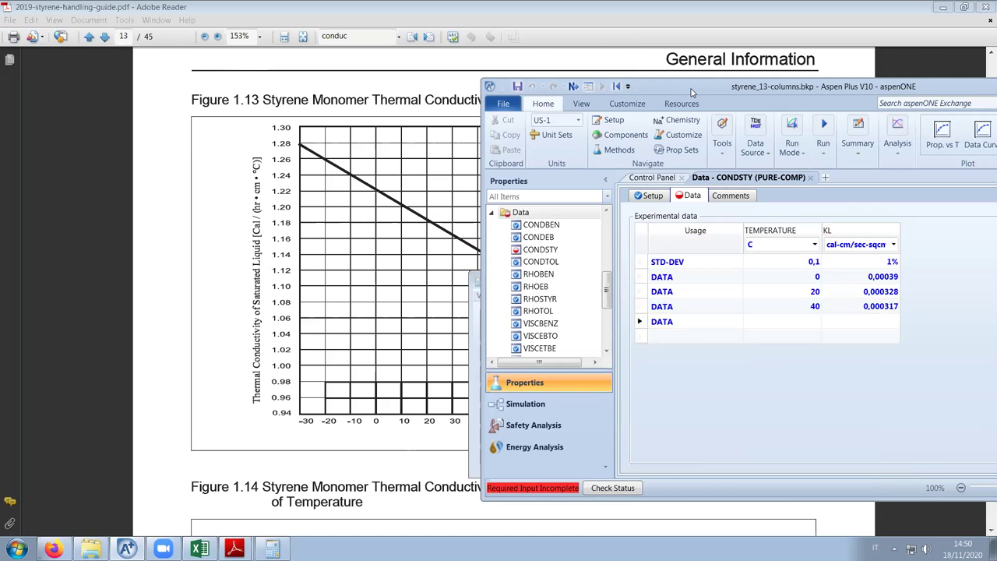
left_click_drag(692, 92, 140, 56)
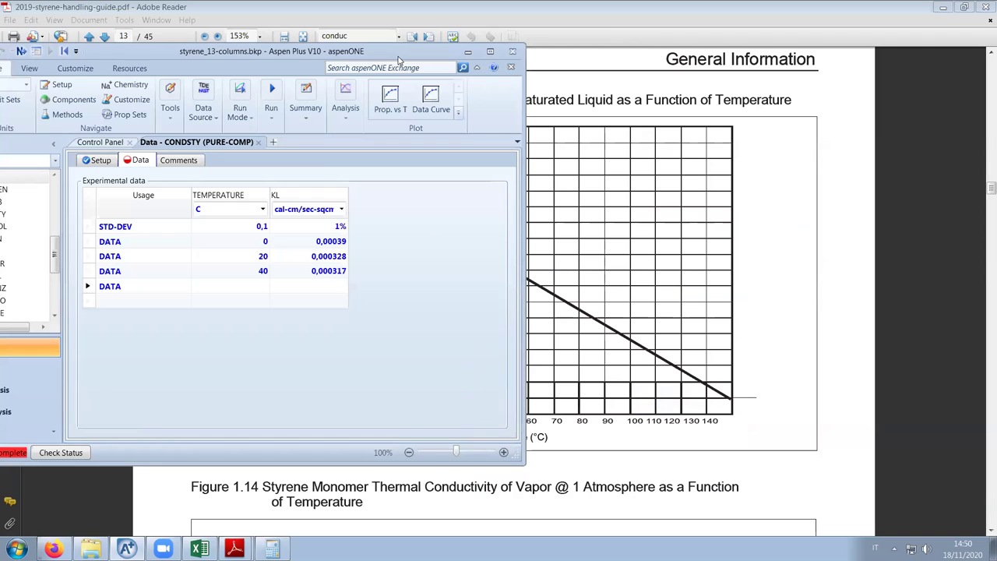
left_click_drag(398, 59, 698, 190)
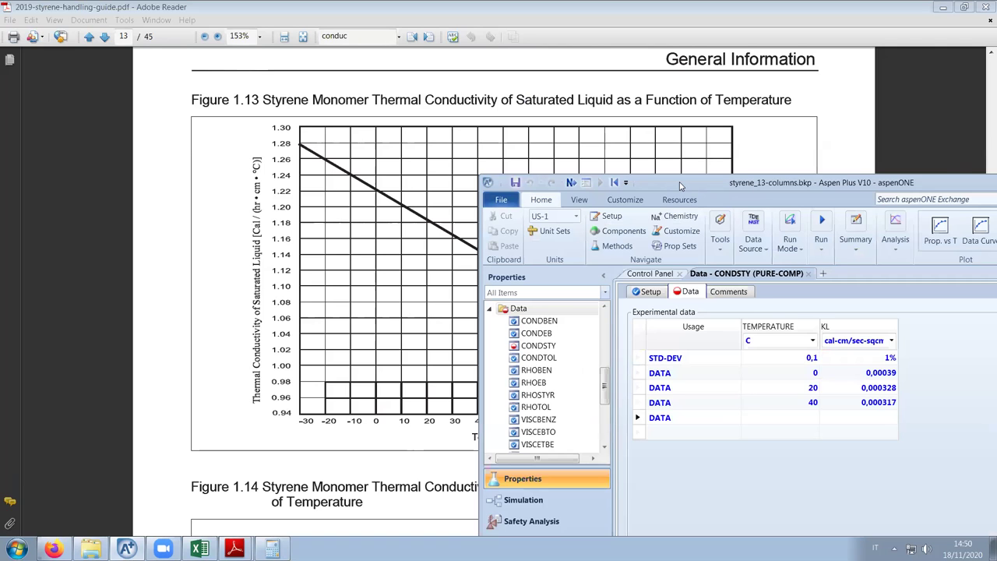
left_click_drag(679, 185, 539, 103)
left_click(639, 335)
type("70")
Switch to the Windows Calculator and compute 1,09/3600 for the 70 C conductivity
left_click(272, 548)
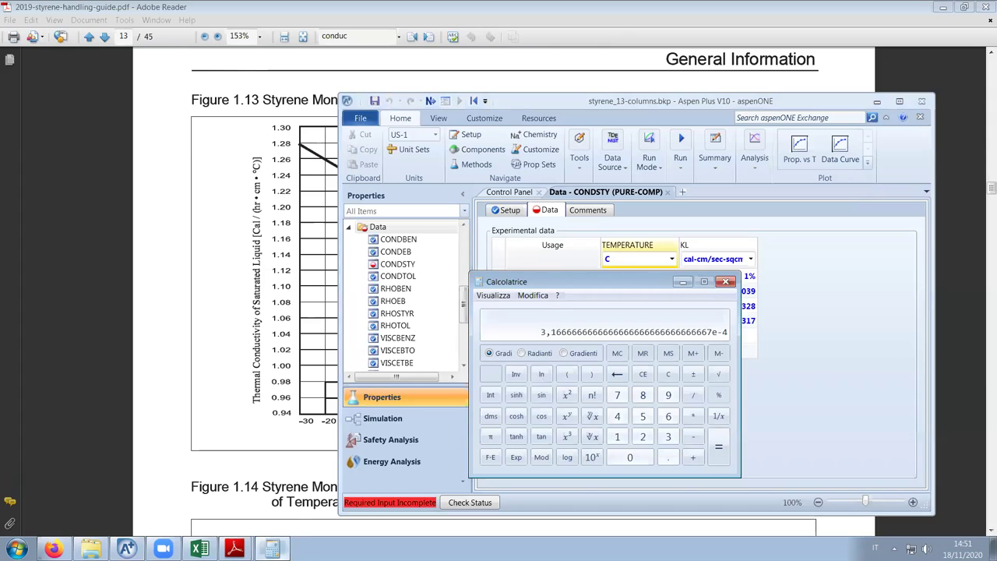
type("1,09x")
key("minus")
type("3600")
key("Return")
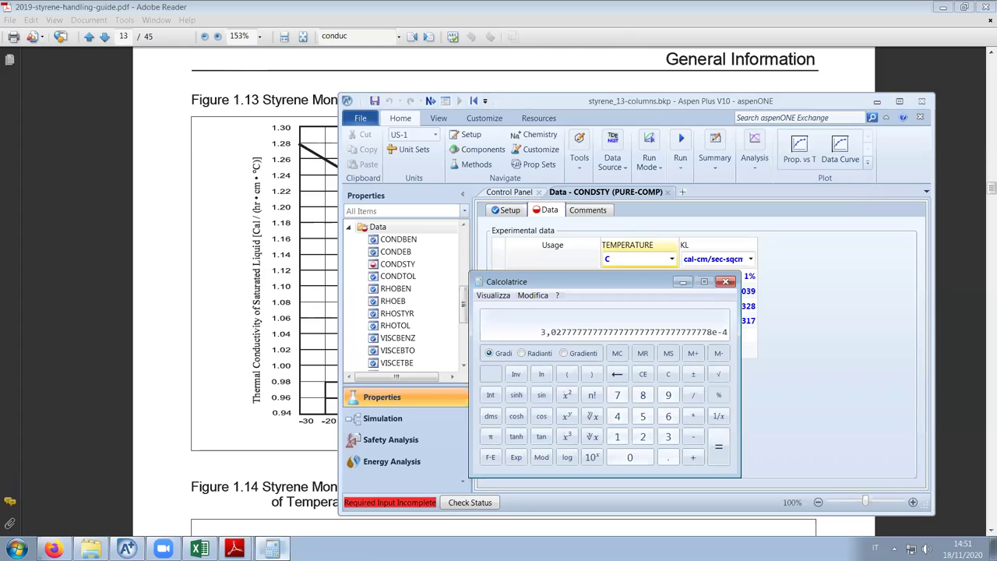
Back in Aspen Plus, enter KL 0,000303 for the 70 C data row
left_click(835, 394)
left_click(742, 336)
type("0,000303")
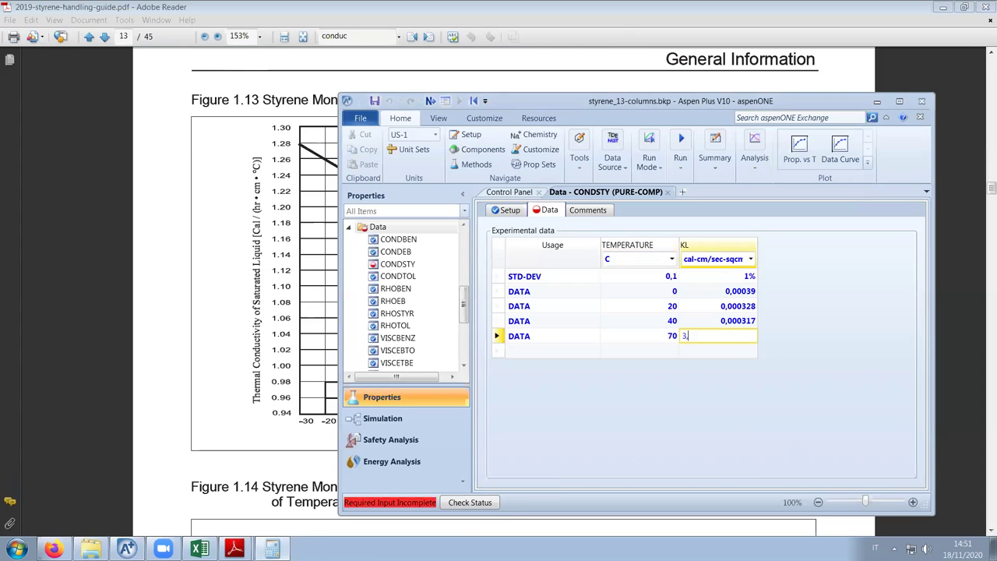
key("Return")
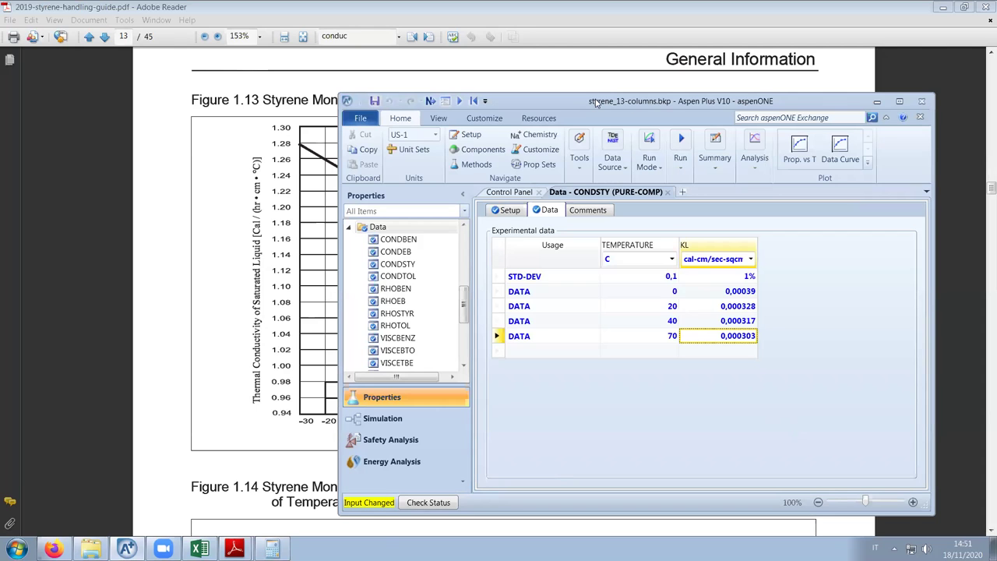
Check the styrene conductivity chart and add a CONDSTY data row with temperature 100 C and KL 2,86e-4
left_click_drag(596, 102, 904, 273)
left_click(717, 278)
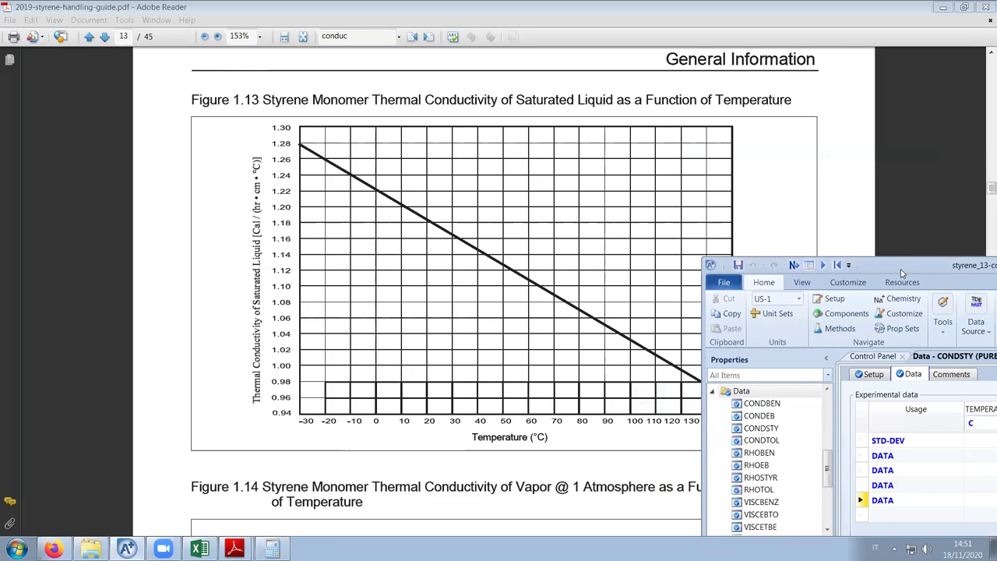
left_click_drag(902, 272, 587, 82)
left_click(702, 326)
type("100")
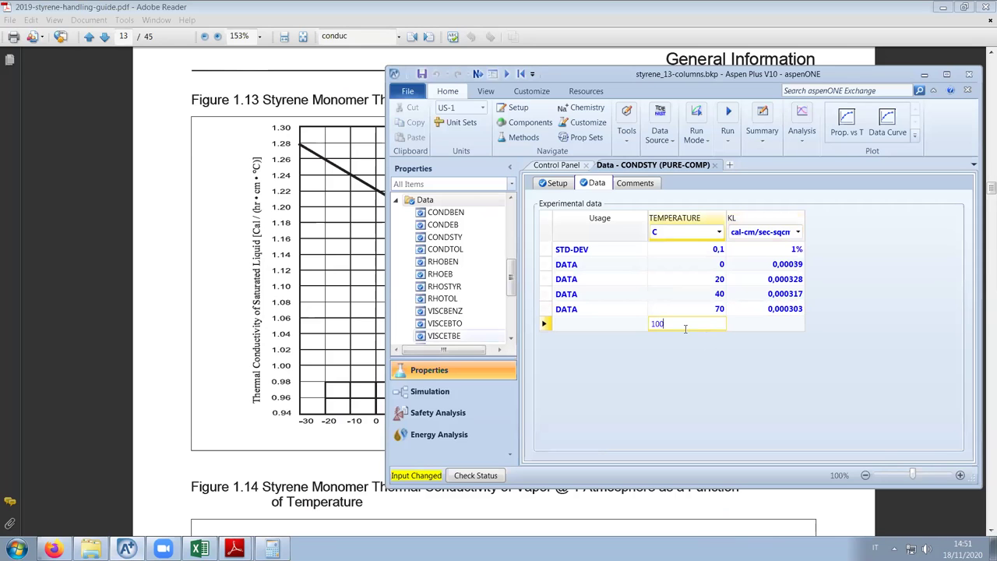
left_click(272, 549)
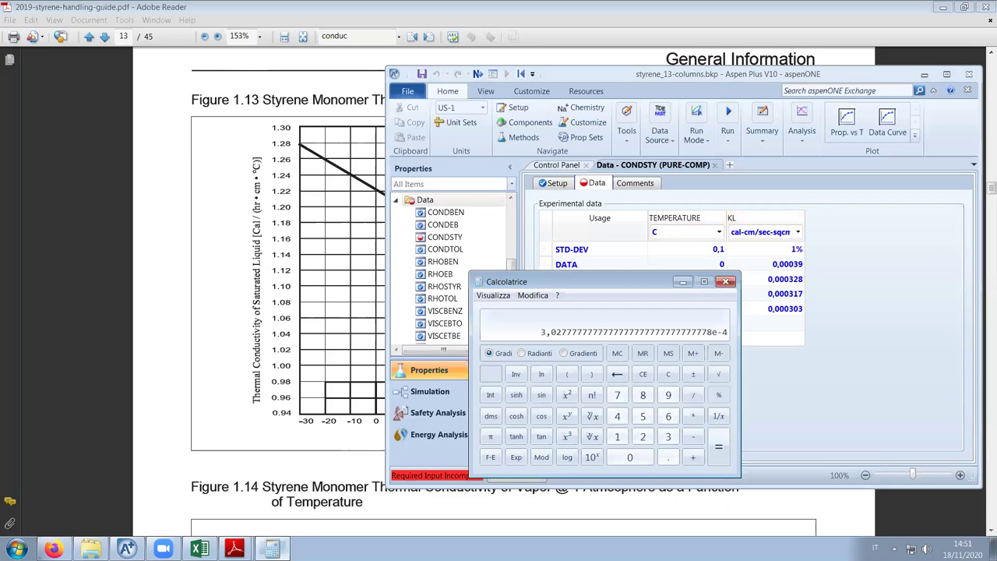
left_click(777, 329)
type("2")
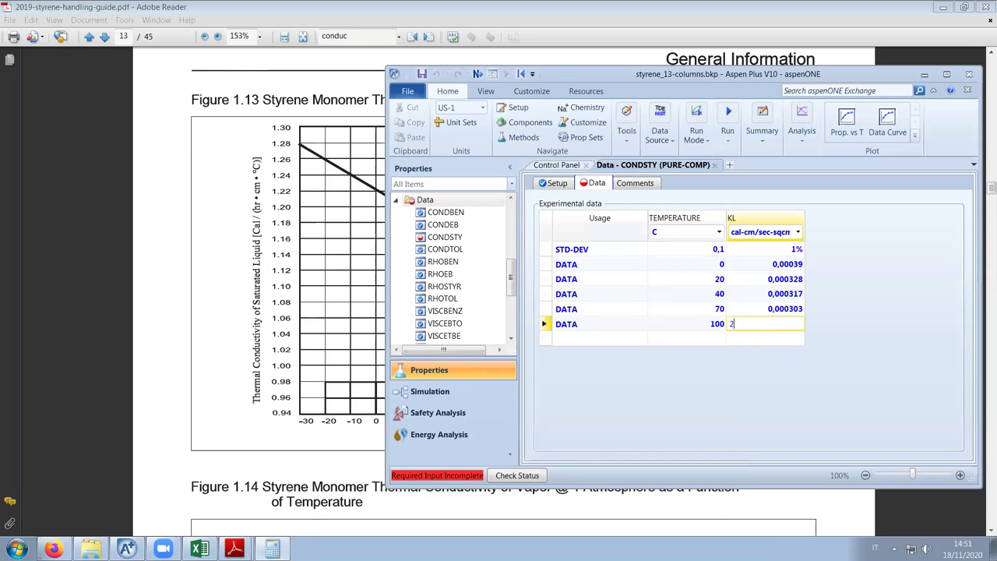
type(",86e-4")
key("Return")
Add the comment "data fro LyondellBasell handling guide" to the CONDSTY data set
left_click_drag(691, 185, 486, 140)
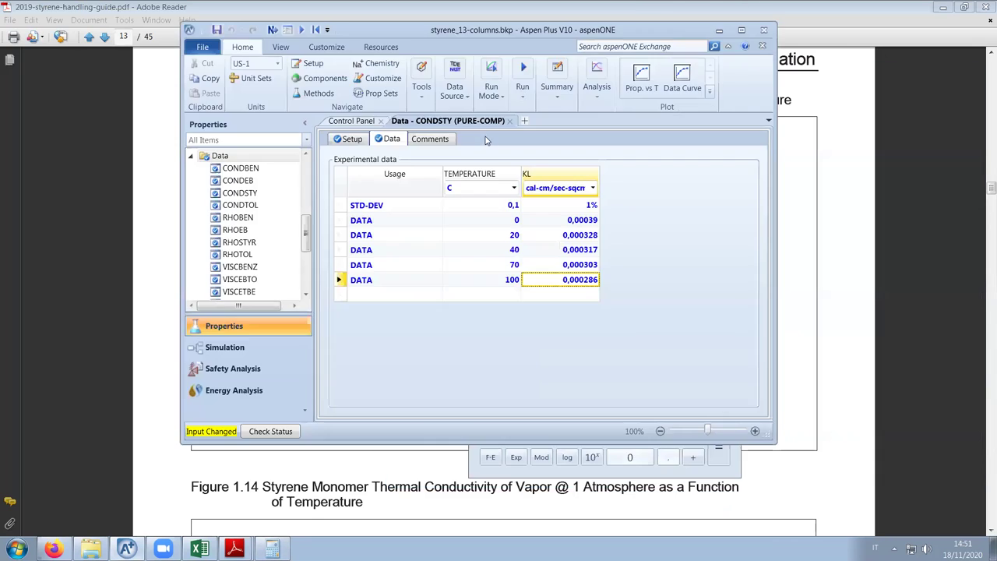
left_click(446, 138)
left_click(409, 276)
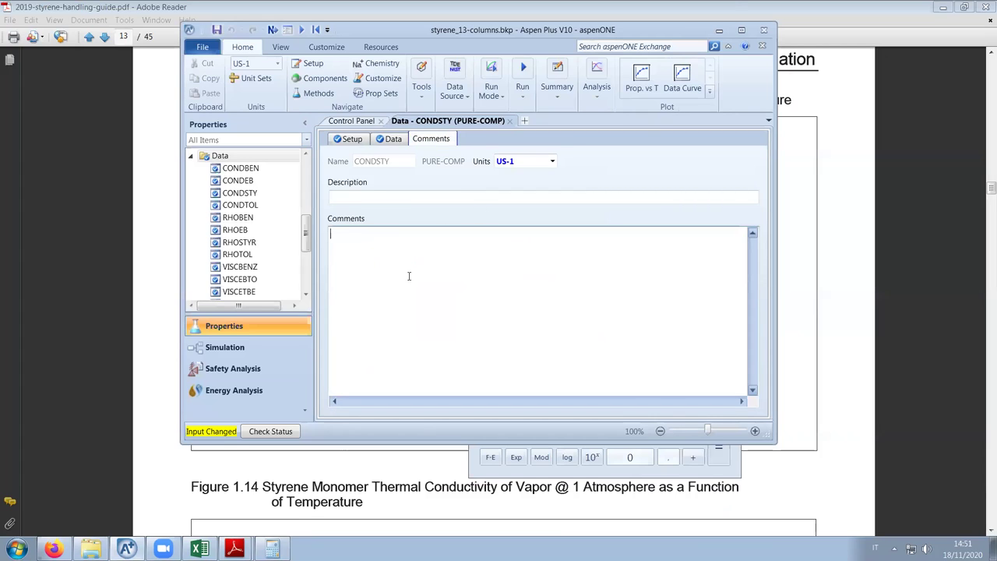
type("data fro ")
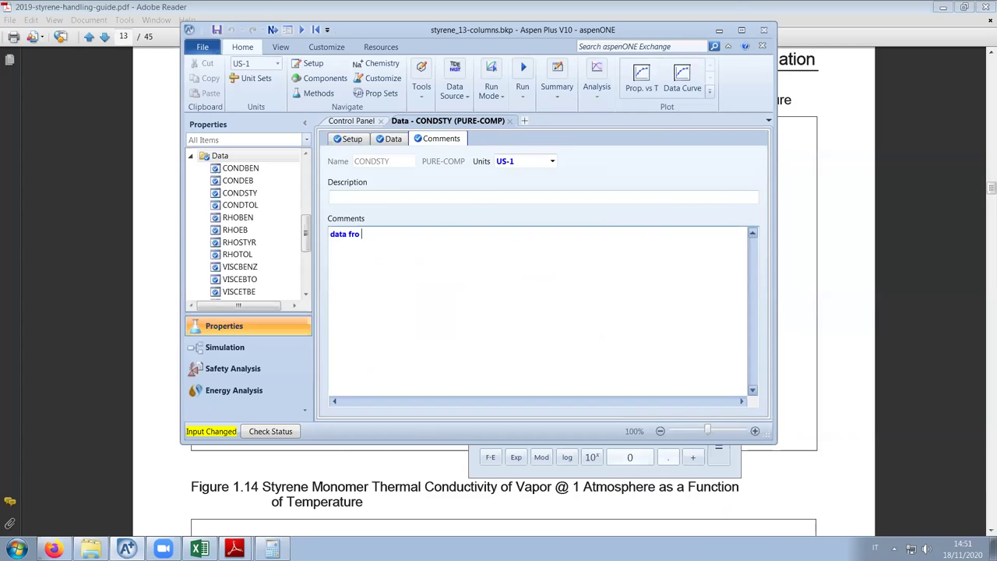
type("LyondellBasell handlu")
key("BackSpace")
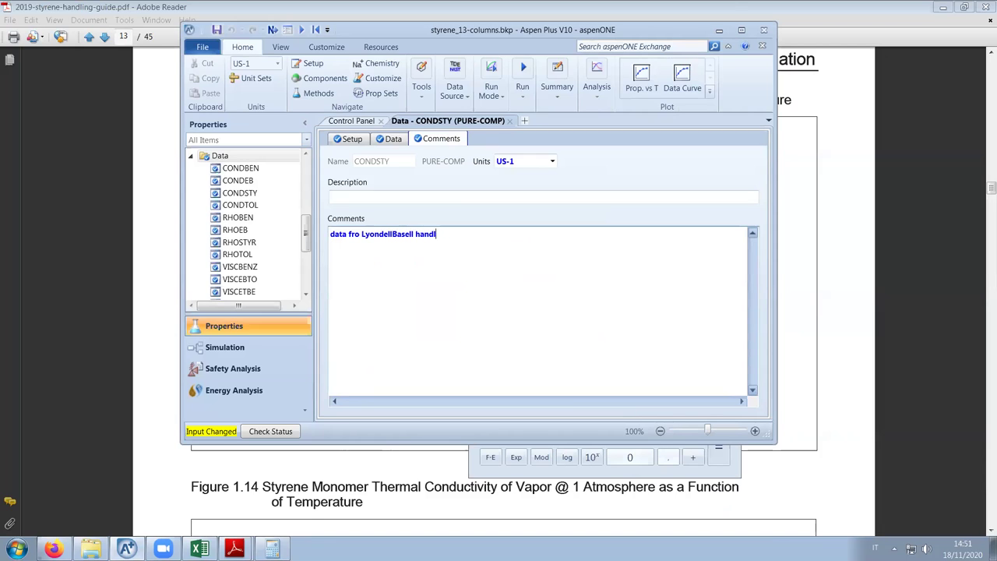
type("ing guide")
Set the CONDSTY unit set to MET, then return to its experimental data table and maximize the Aspen Plus window
left_click(552, 162)
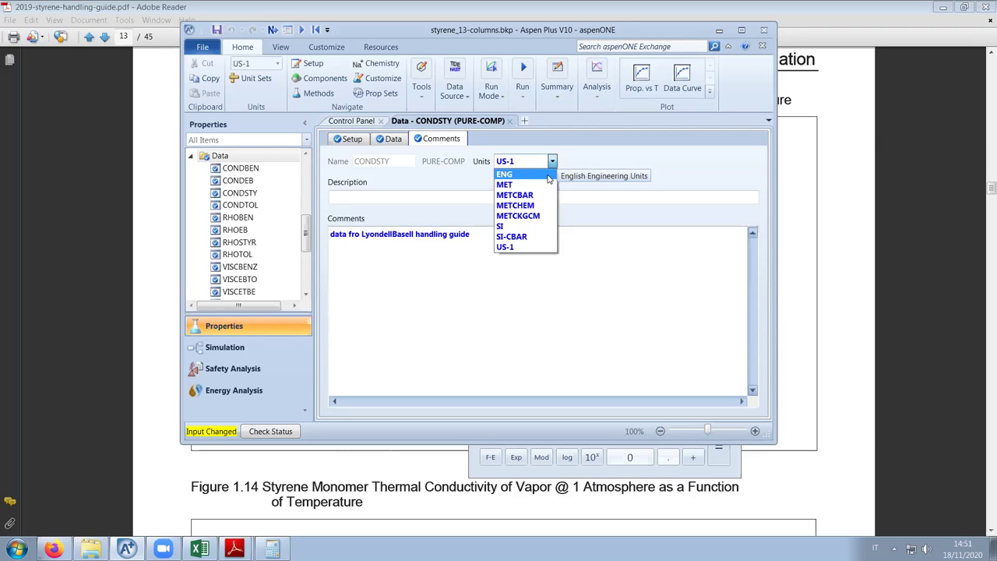
left_click(555, 186)
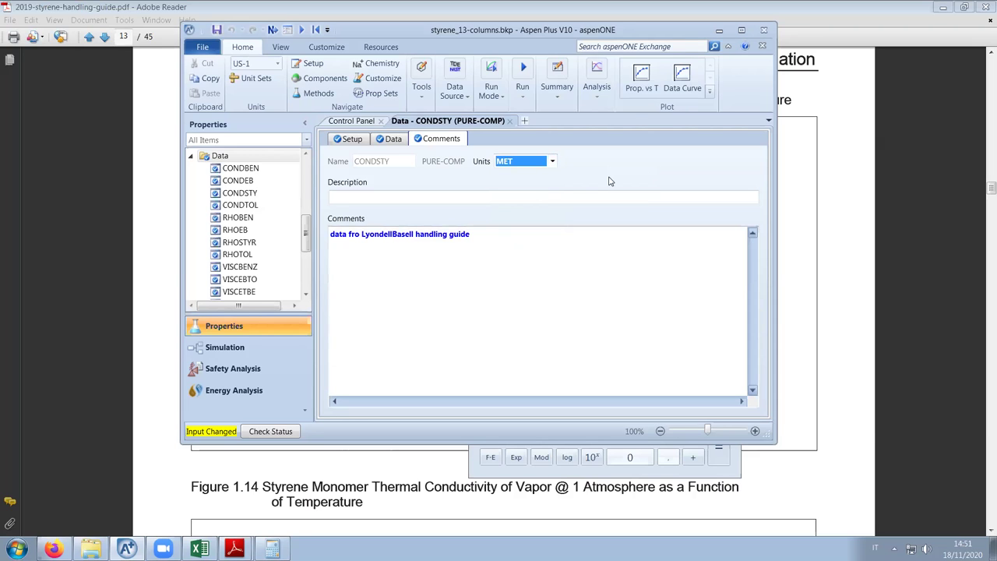
left_click(391, 144)
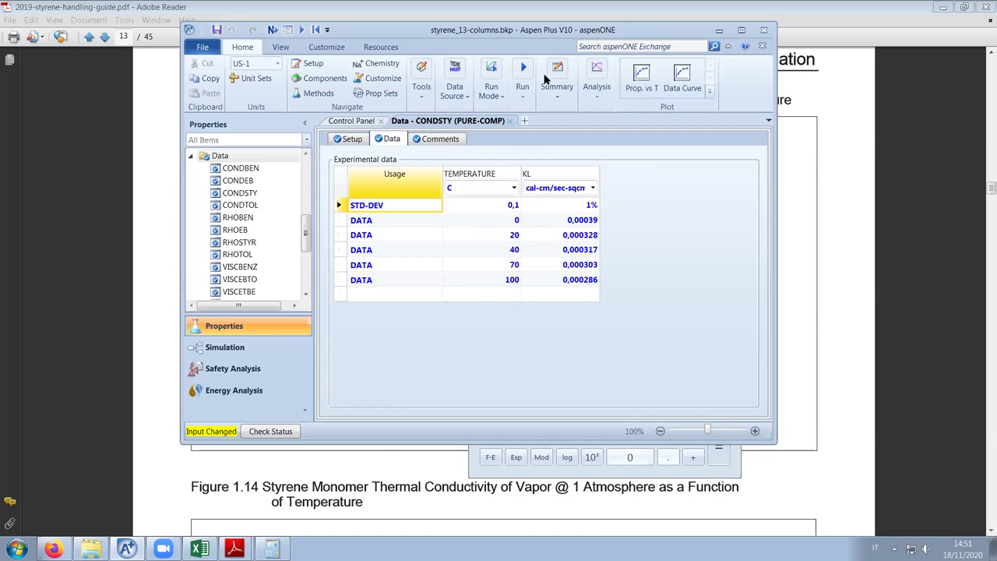
left_click(741, 30)
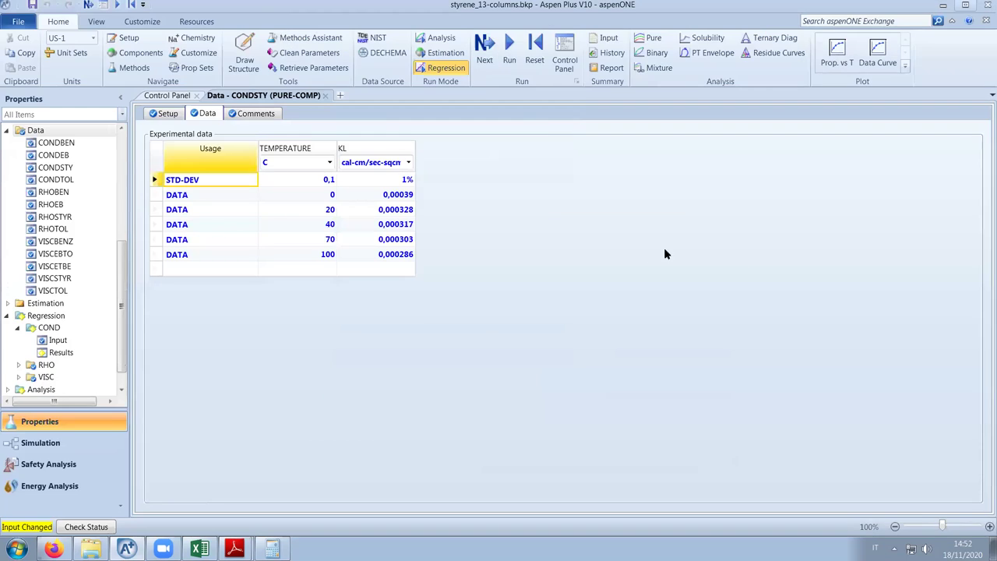
Set the data set of the COND regression input to CONDSTY and run the data regression cases
left_click(90, 340)
double_click(90, 340)
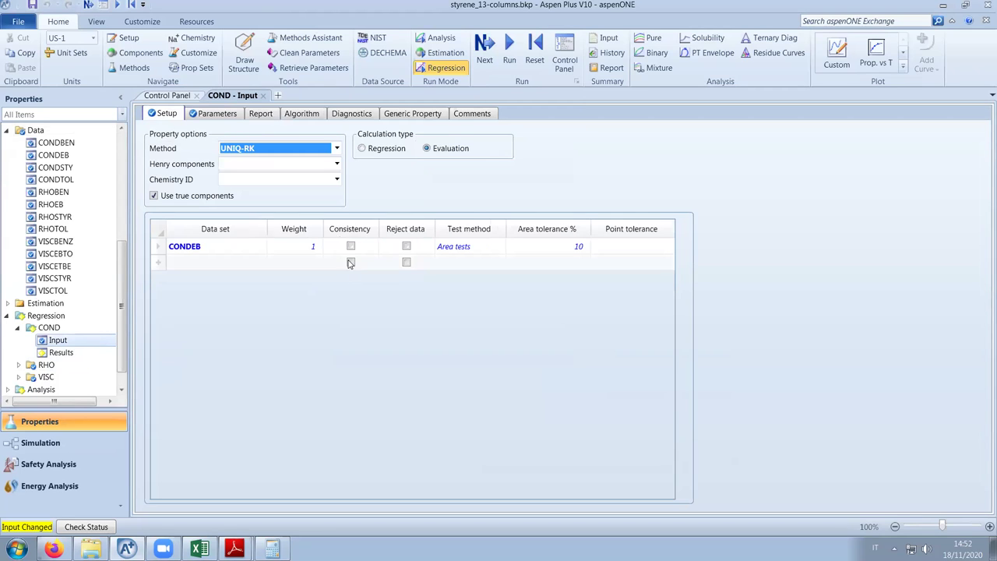
left_click(261, 247)
left_click(261, 247)
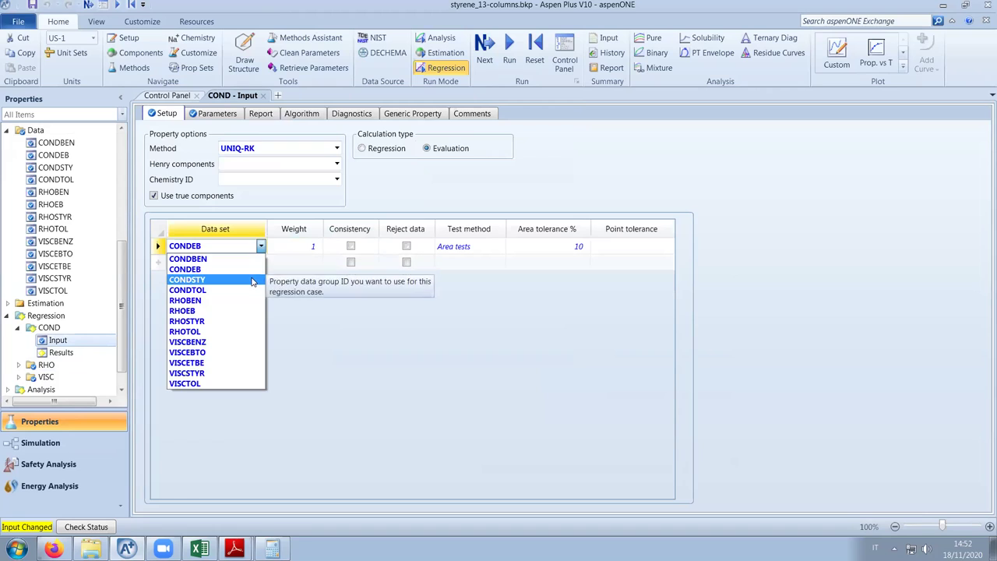
left_click(187, 279)
left_click(484, 51)
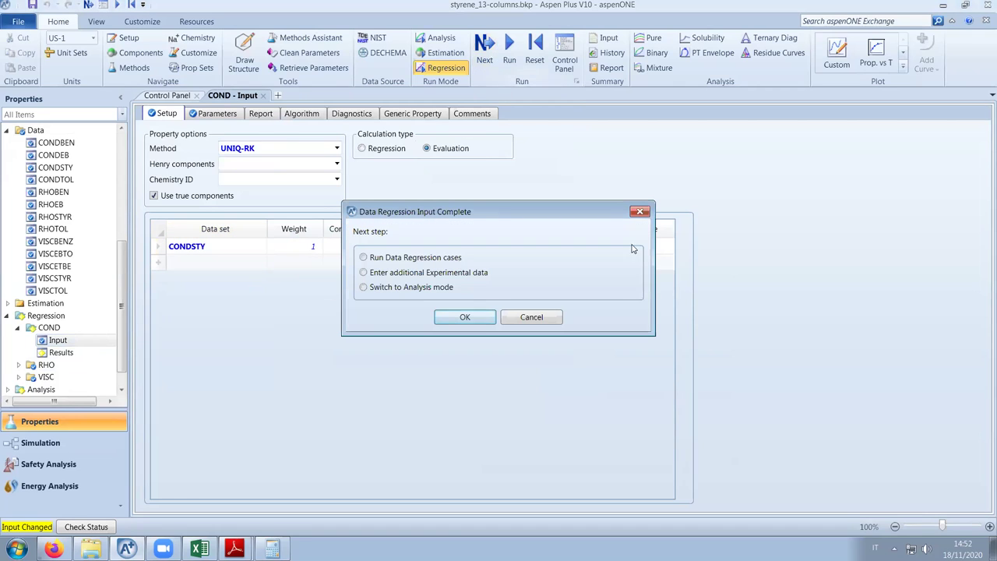
left_click(468, 317)
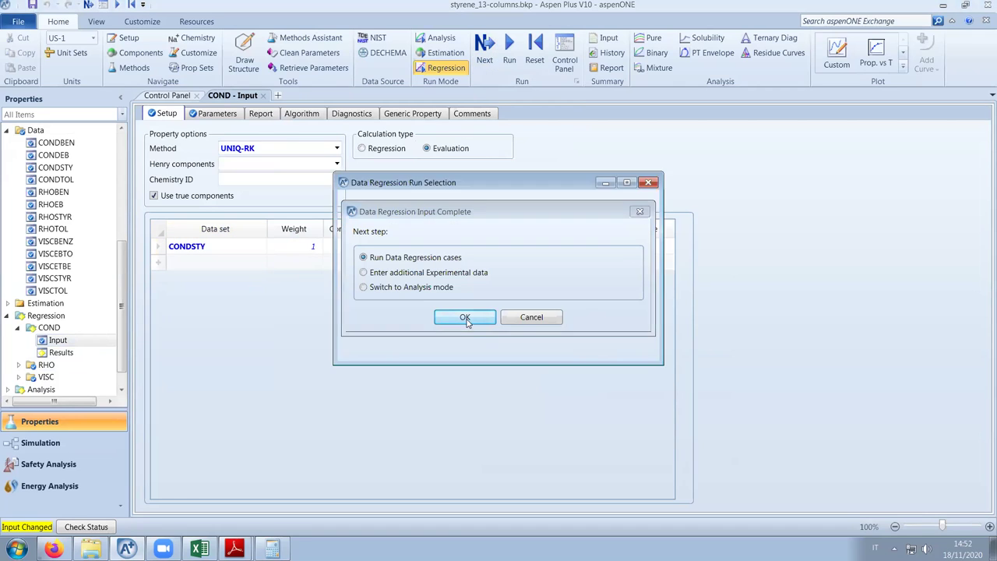
left_click(480, 351)
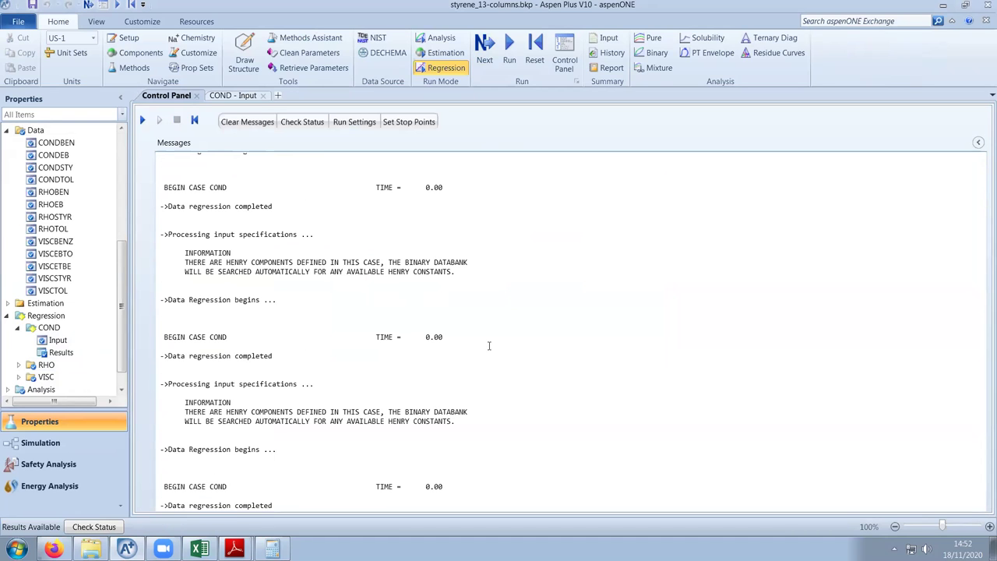
Plot property versus temperature from the COND regression results to compare experimental and estimated styrene conductivity, and close the plot
left_click(248, 95)
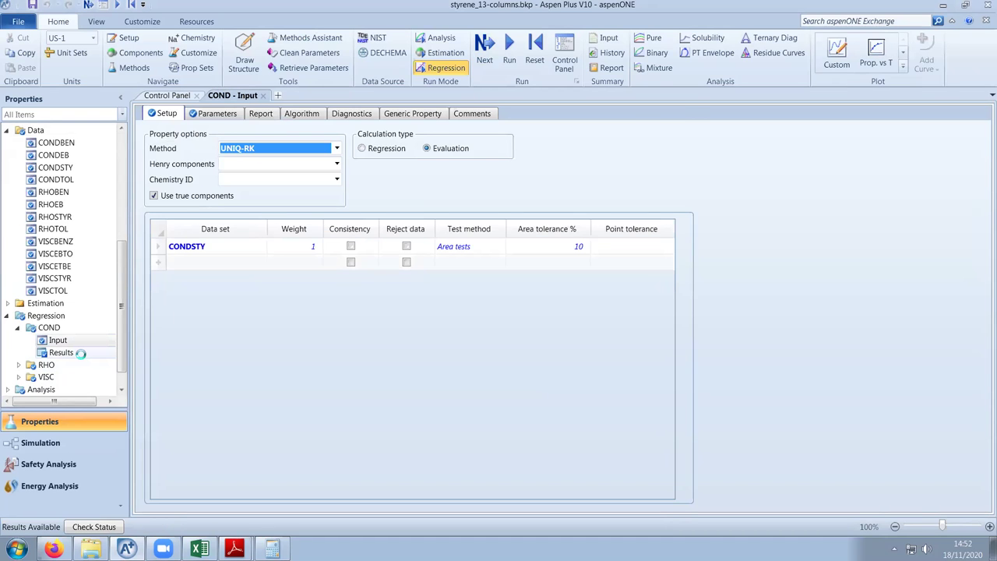
left_click(82, 352)
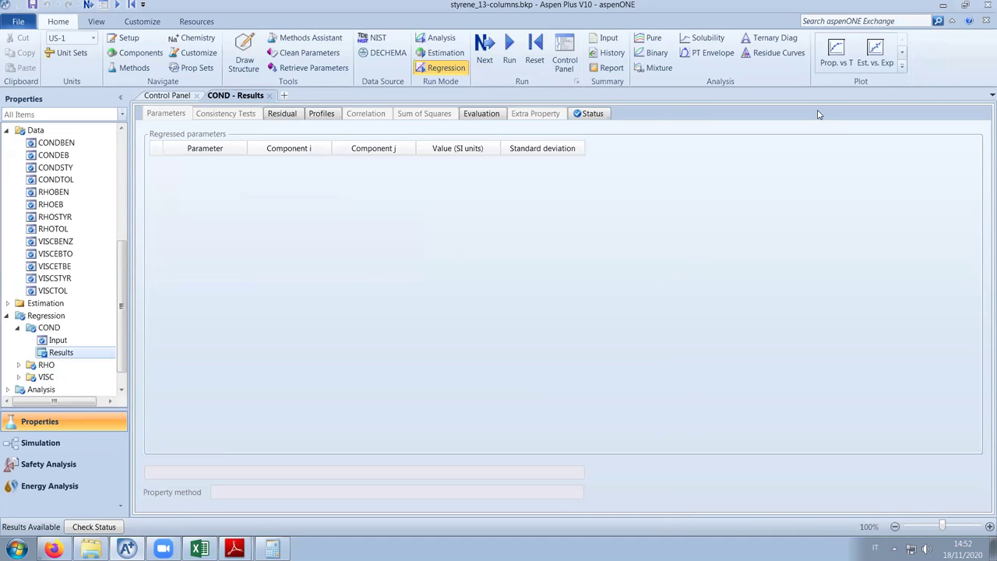
left_click(828, 51)
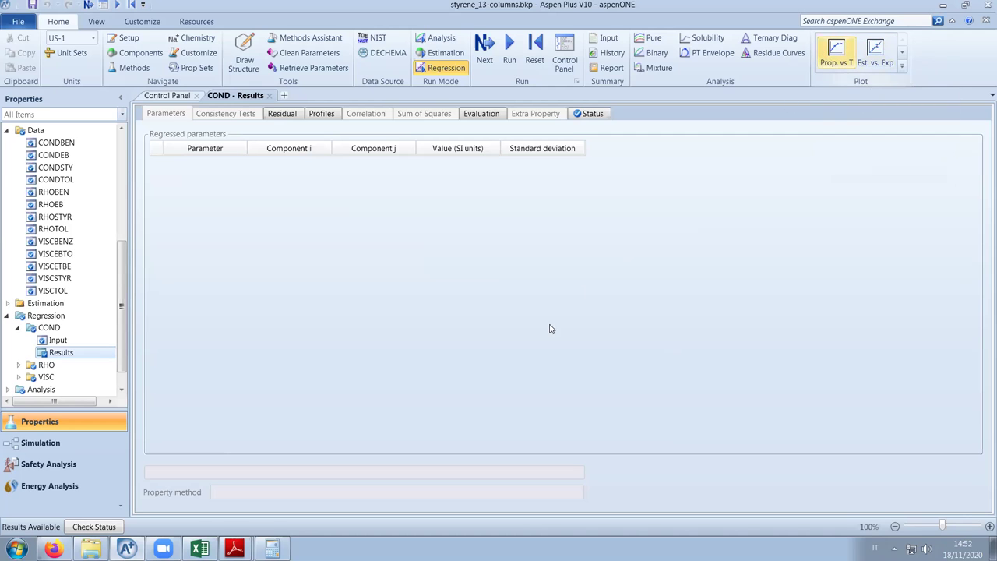
left_click(120, 119)
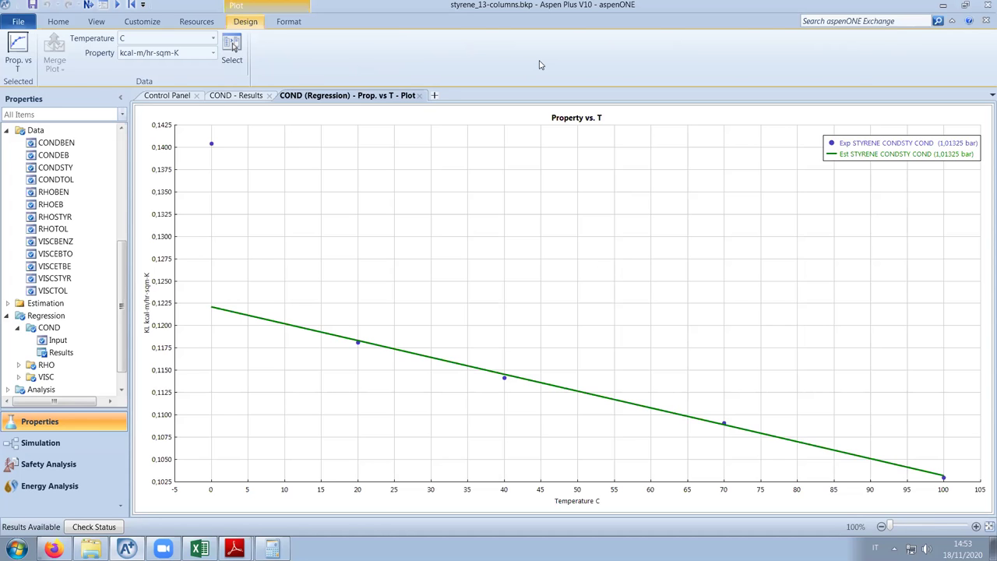
left_click(420, 95)
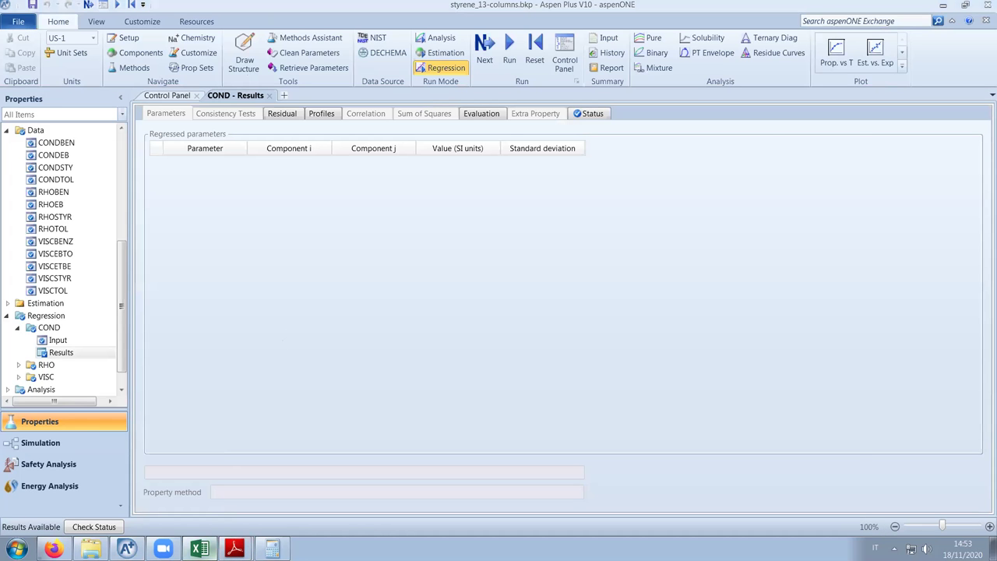
Switch to the Properties workbook in Excel and examine the surface tension data and the cell comment on the SurfTens sheet
left_click(199, 549)
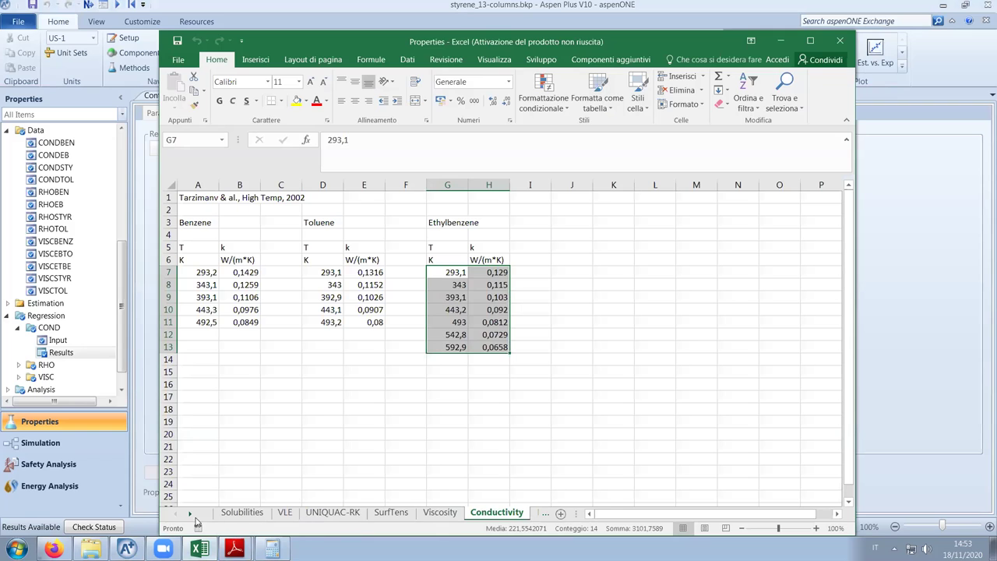
key("ctrl+Page_Up")
key("ctrl+Page_Up")
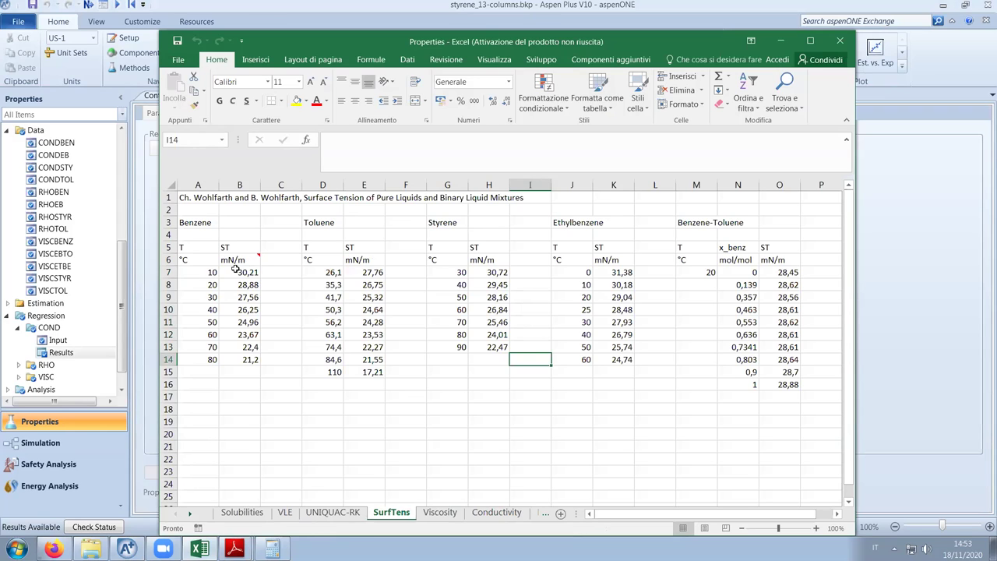
mouse_move(246, 259)
Back in Aspen Plus, save the styrene_13-columns.bkp file without an additional .apw copy
left_click(895, 319)
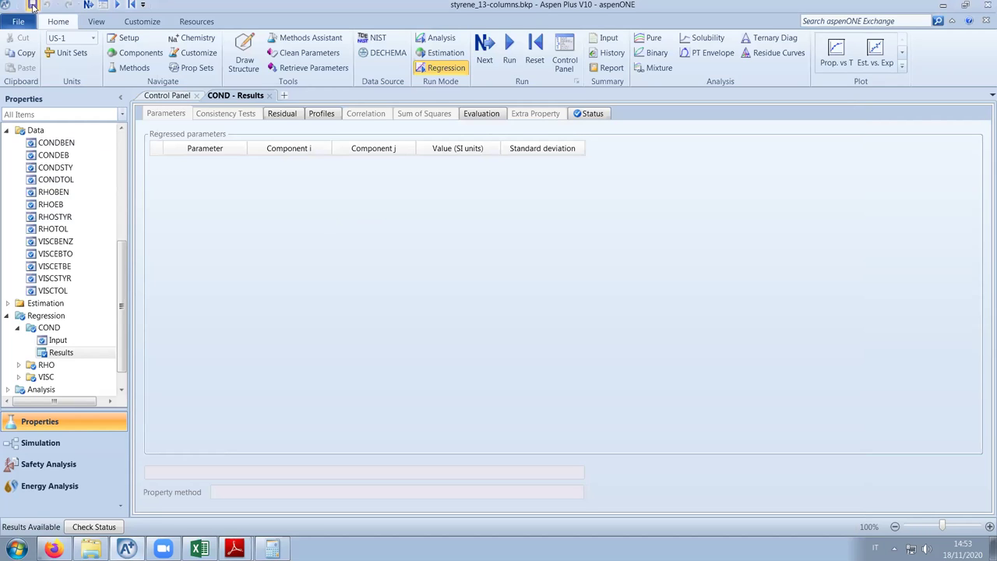
left_click(32, 6)
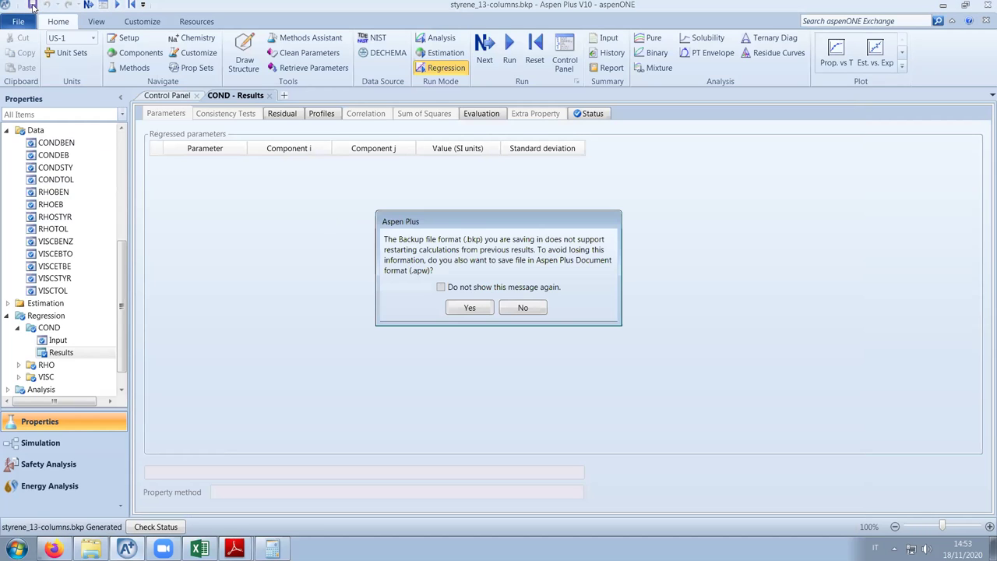
left_click(537, 309)
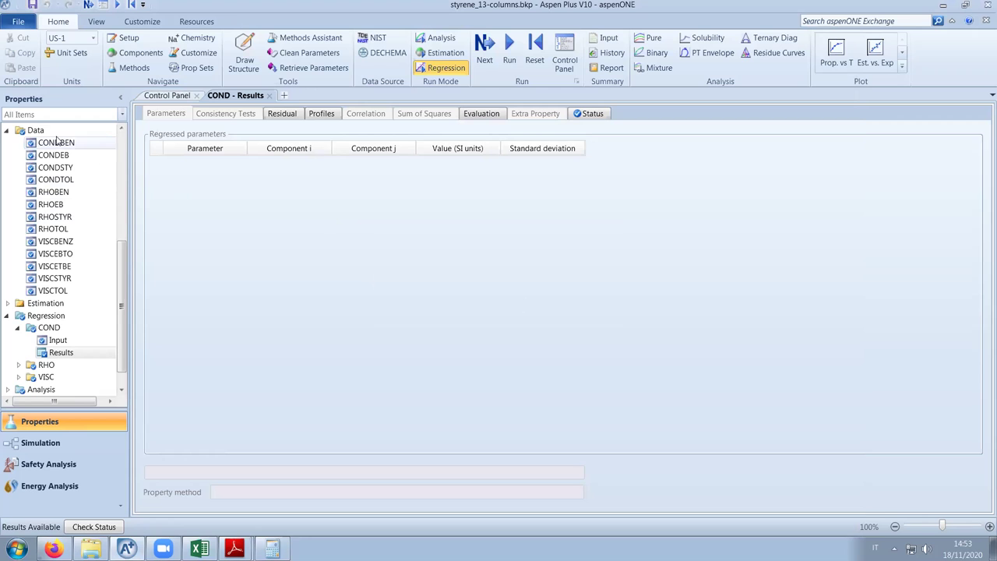
Create a new experimental data set with ID STBENTOL and type MIXTURE
left_click_drag(122, 265, 125, 253)
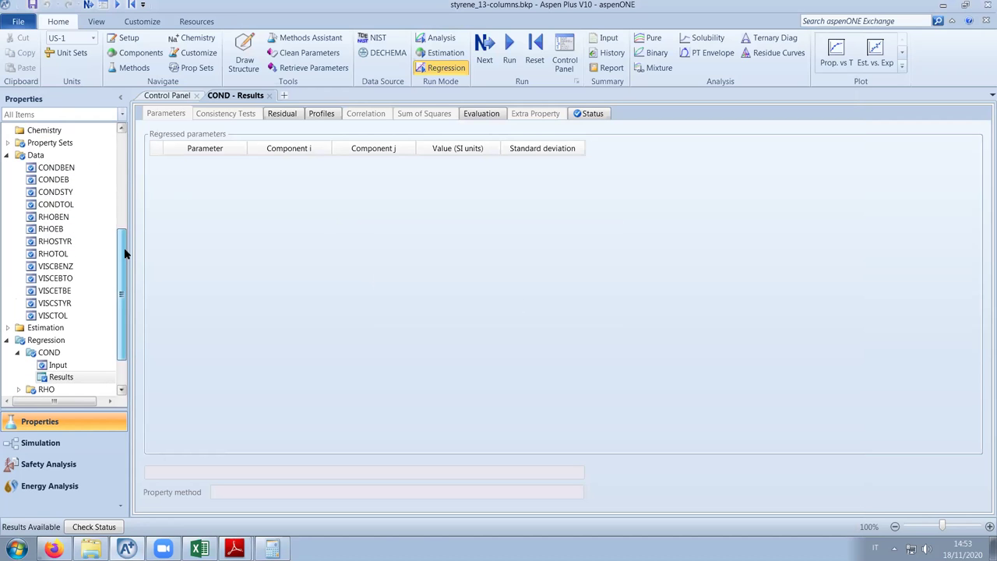
left_click(74, 156)
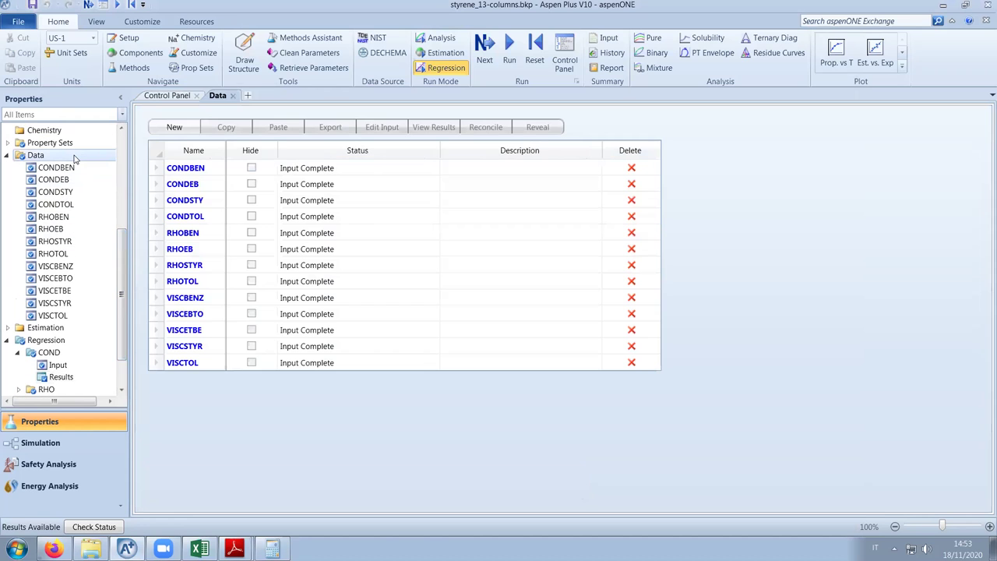
left_click(194, 127)
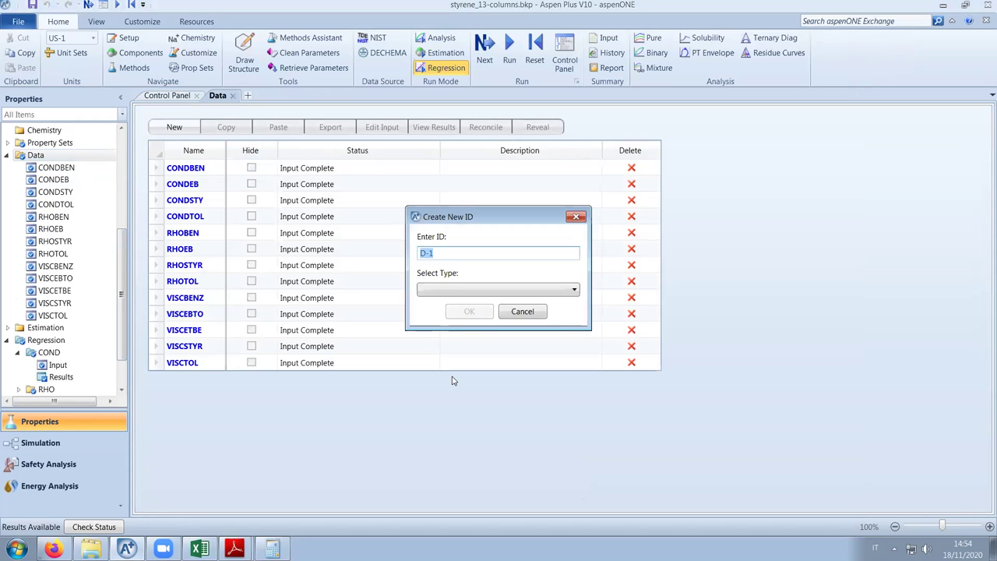
type("STBENTOL")
left_click(452, 289)
left_click(449, 310)
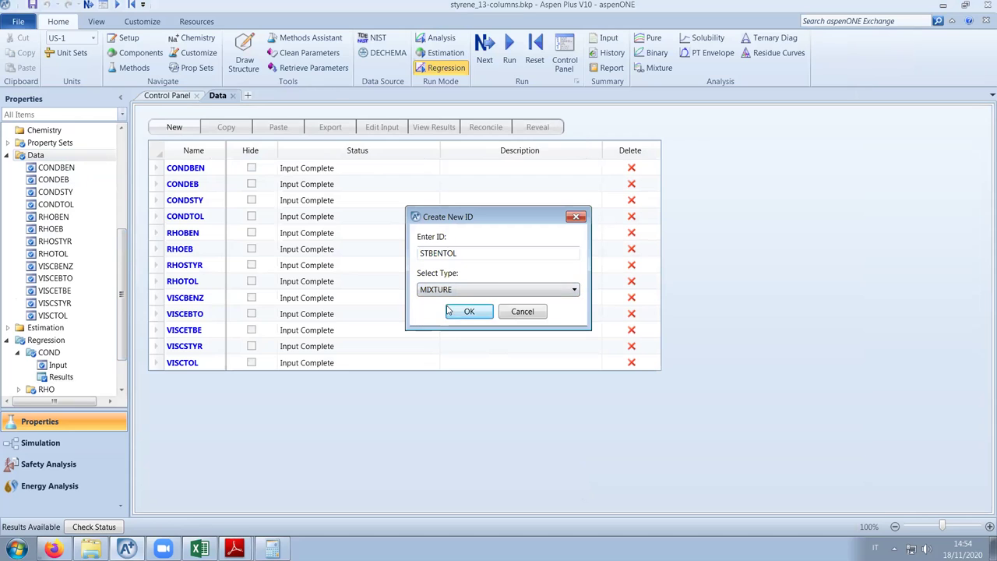
left_click(464, 313)
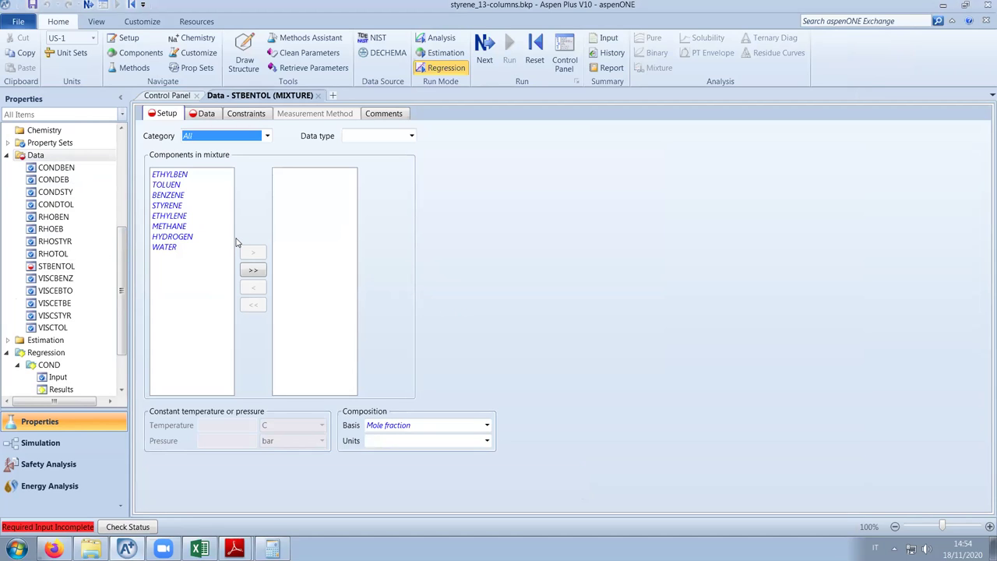
Add BENZENE and ETHYLBEN to the STBENTOL mixture components and set the data type to SIGLMX
left_click(193, 196)
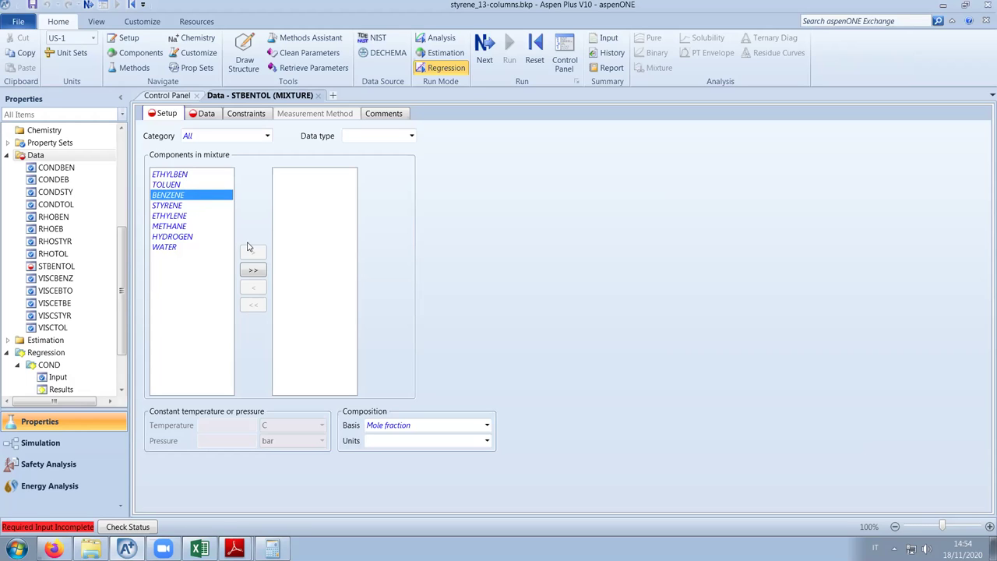
left_click(252, 251)
left_click(252, 252)
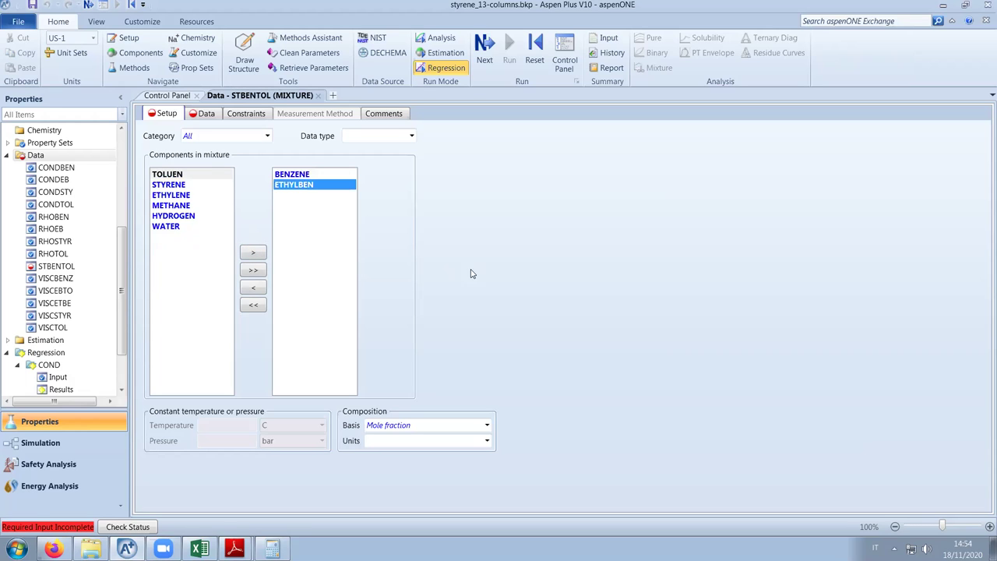
left_click(412, 136)
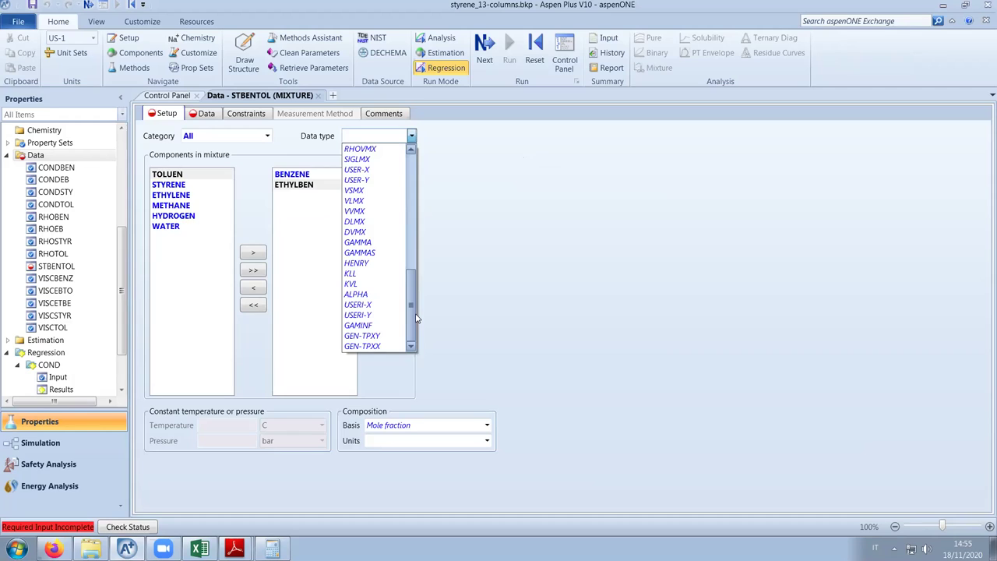
left_click_drag(414, 293, 414, 286)
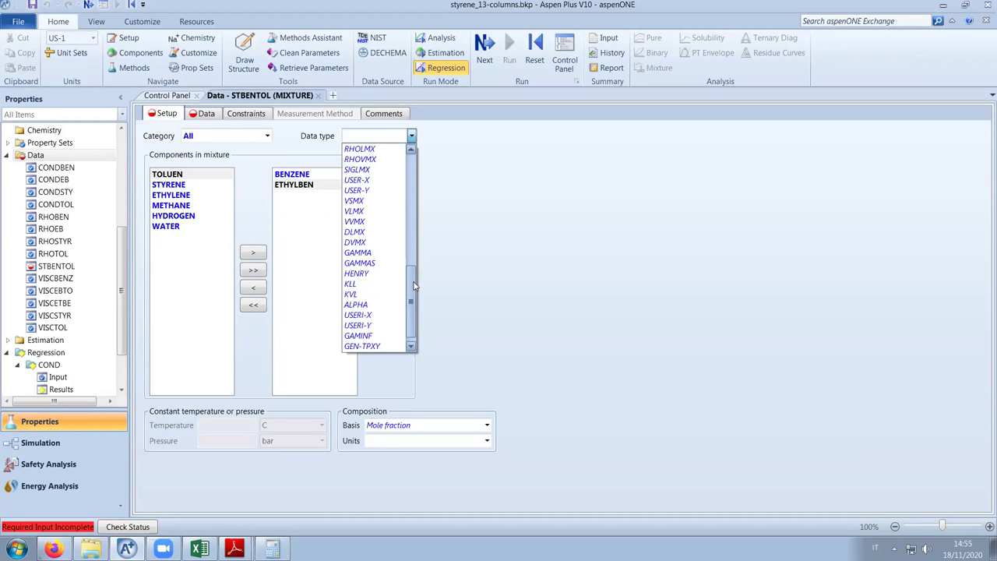
left_click(356, 171)
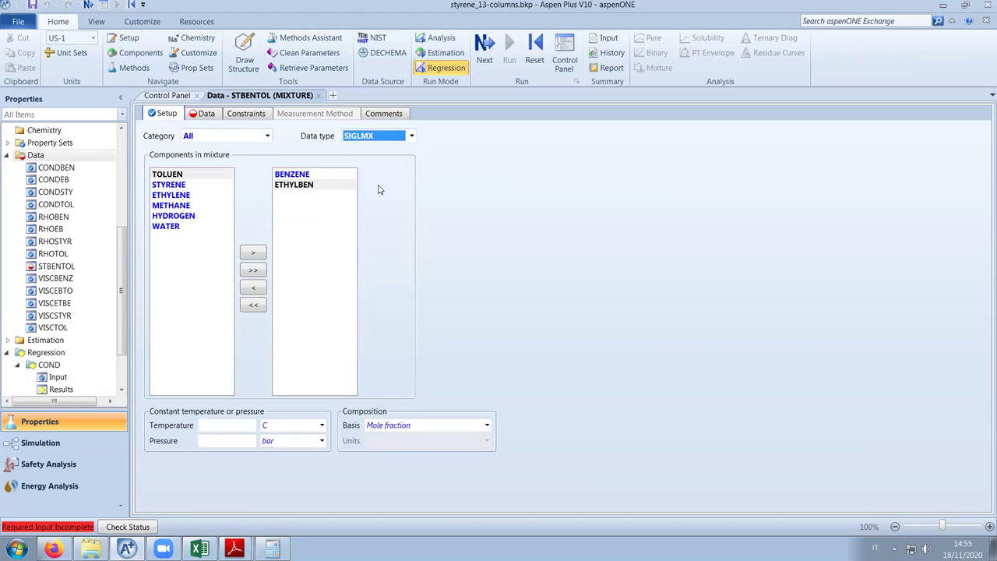
Set the constant conditions of the STBENTOL data set to 1 atm pressure and 20 C temperature
left_click(322, 441)
scroll(330, 341, "up", 1)
left_click(273, 231)
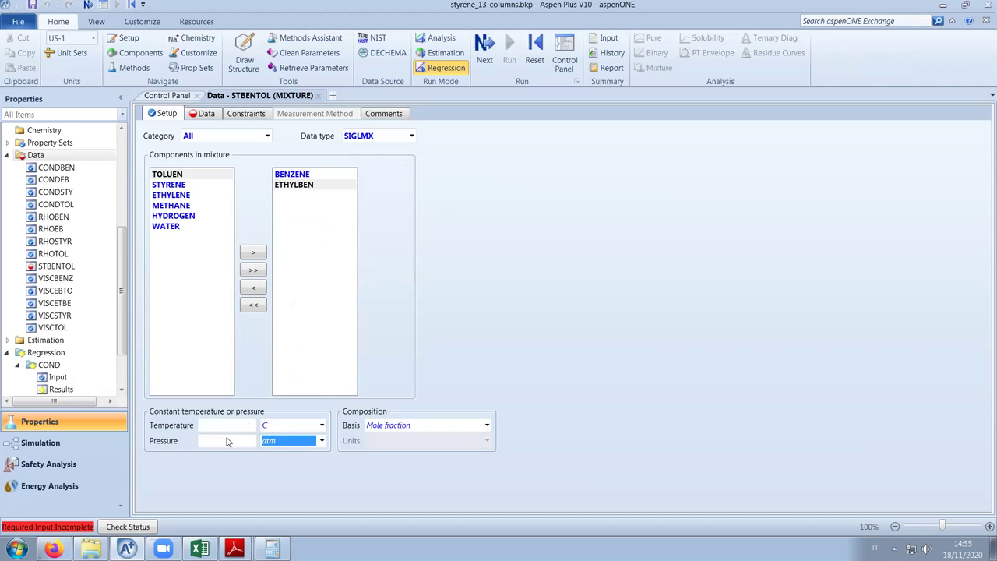
left_click(227, 442)
type("1")
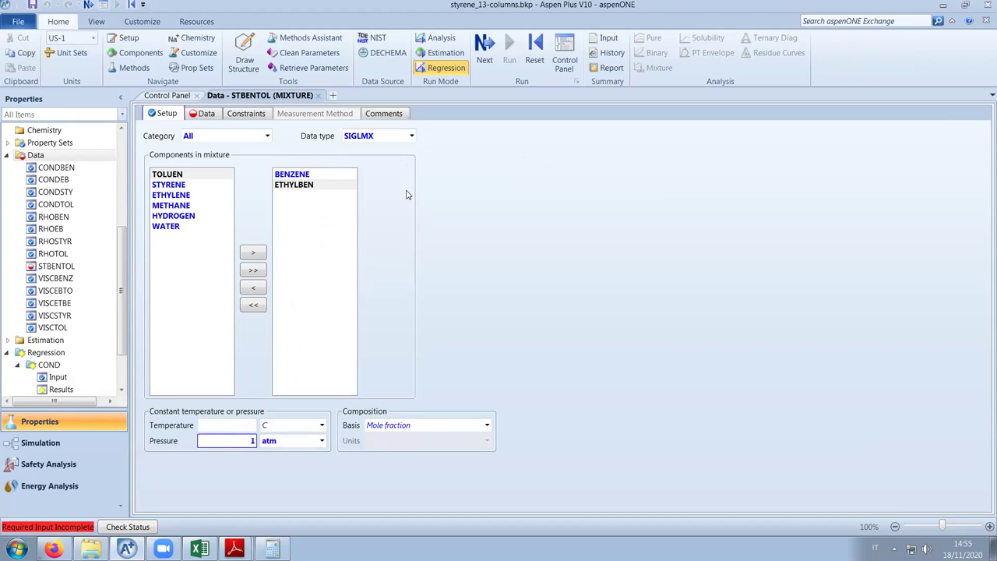
left_click(249, 425)
type("20")
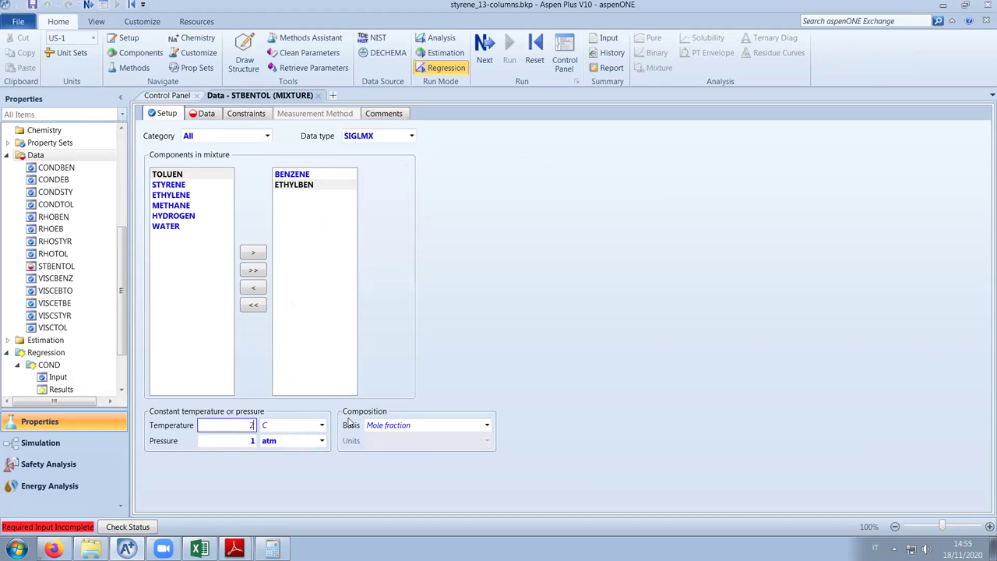
Copy the ten benzene-toluene x_benz values from Excel's SurfTens sheet and select the first empty BENZENE cell in the STBENTOL data table in Aspen Plus
left_click(207, 113)
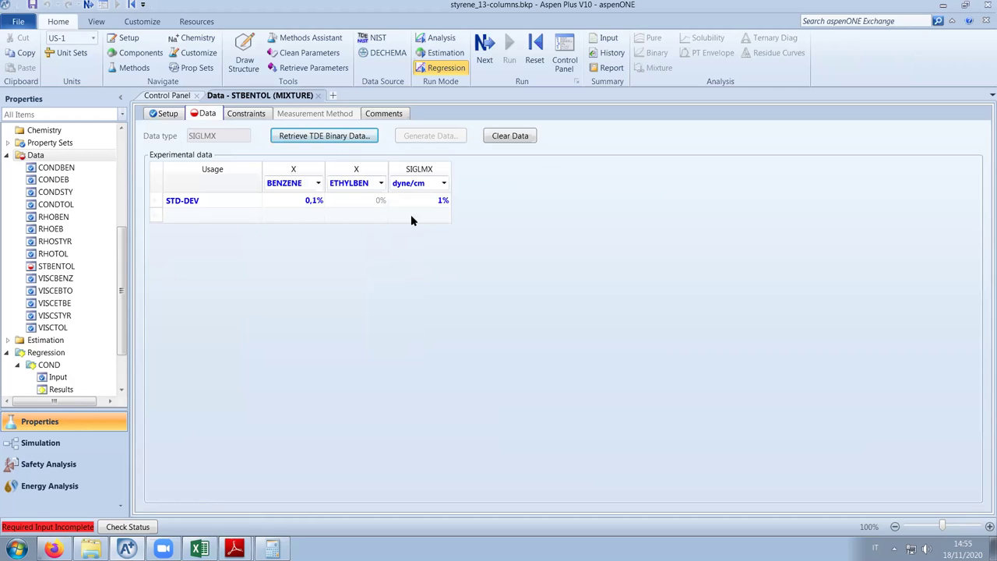
left_click(199, 548)
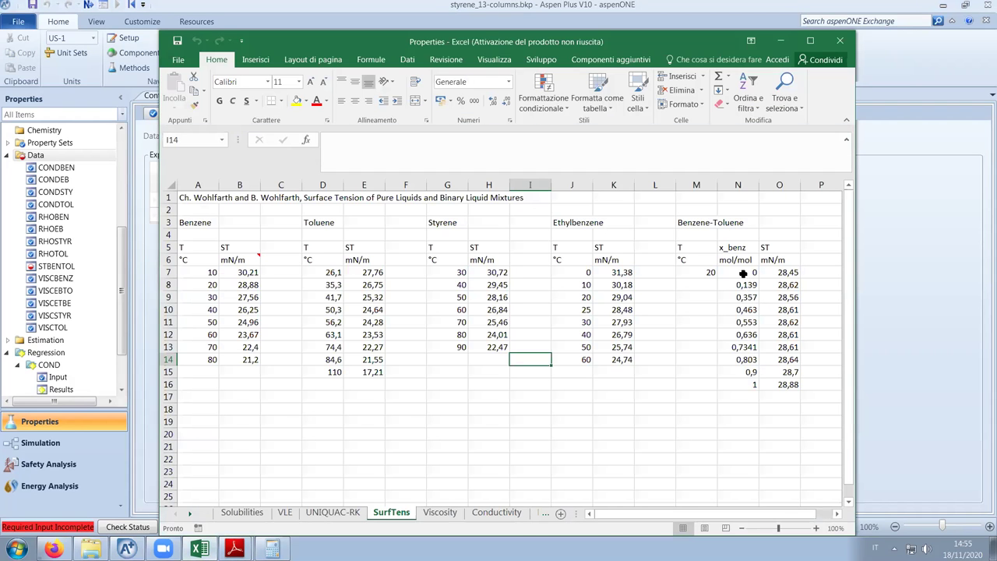
left_click_drag(750, 272, 746, 385)
key("ctrl+c")
key("alt+Tab")
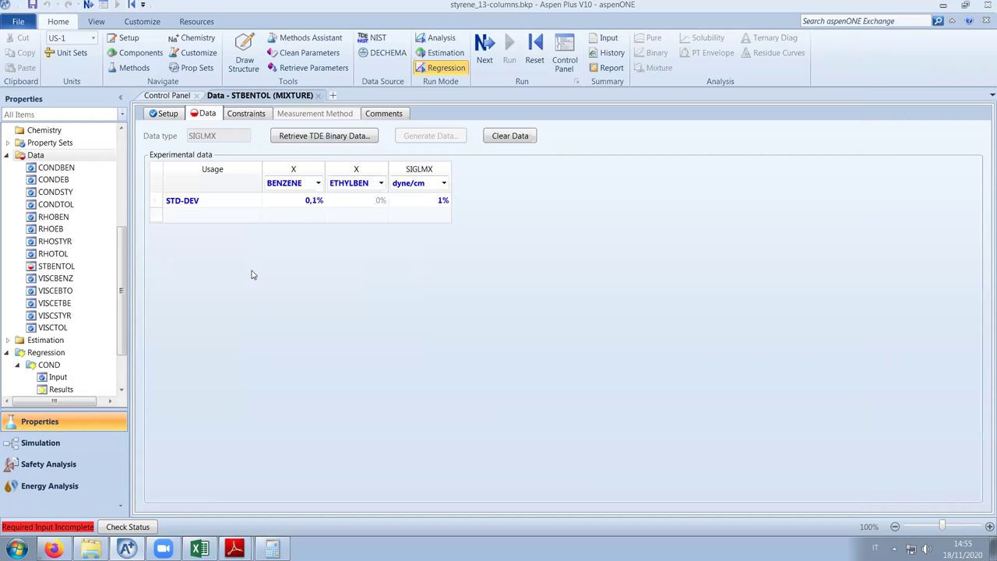
left_click(298, 216)
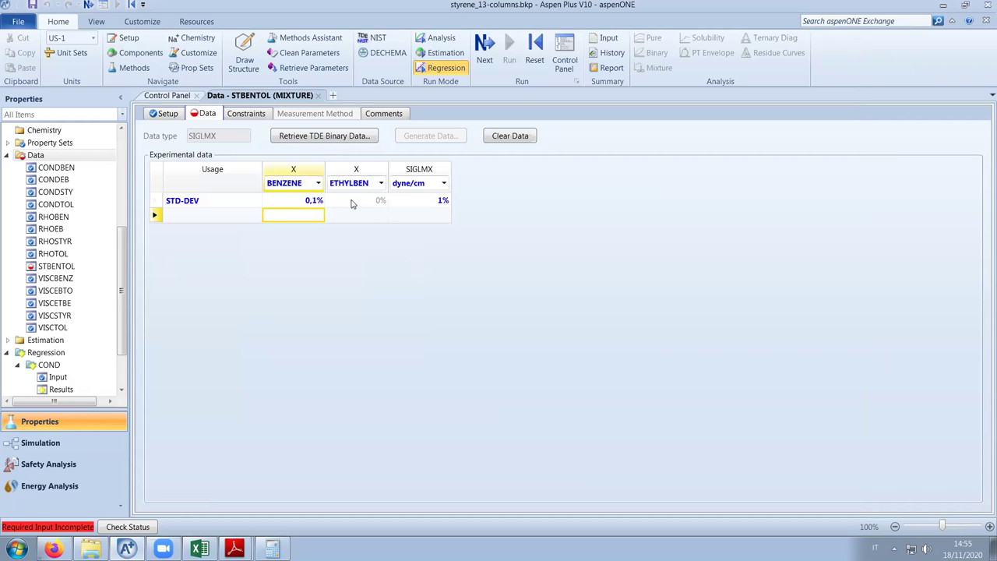
Replace ETHYLBEN with TOLUEN in the STBENTOL mixture and paste the copied mole fractions into the BENZENE column of its data table
left_click(174, 116)
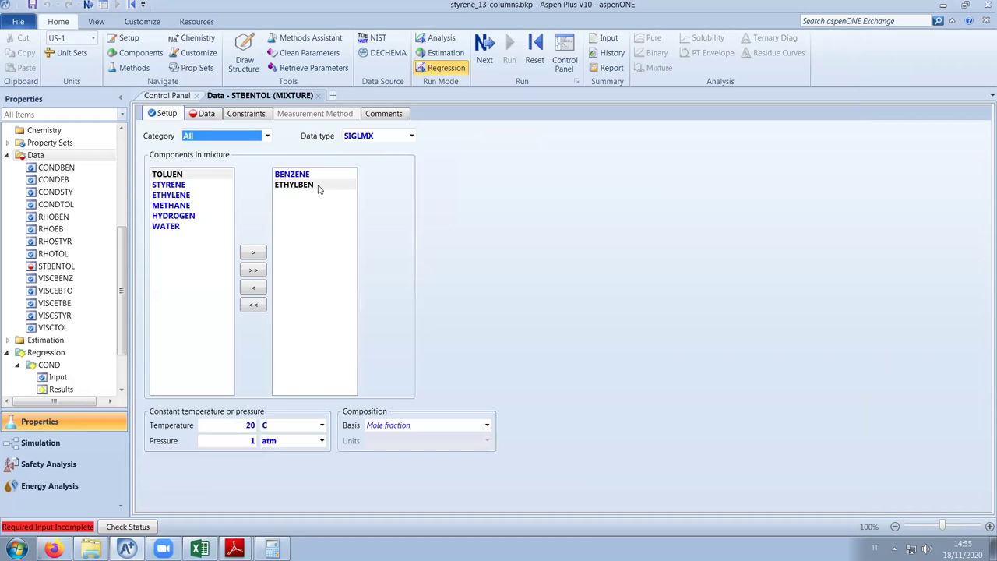
left_click(260, 290)
left_click(178, 187)
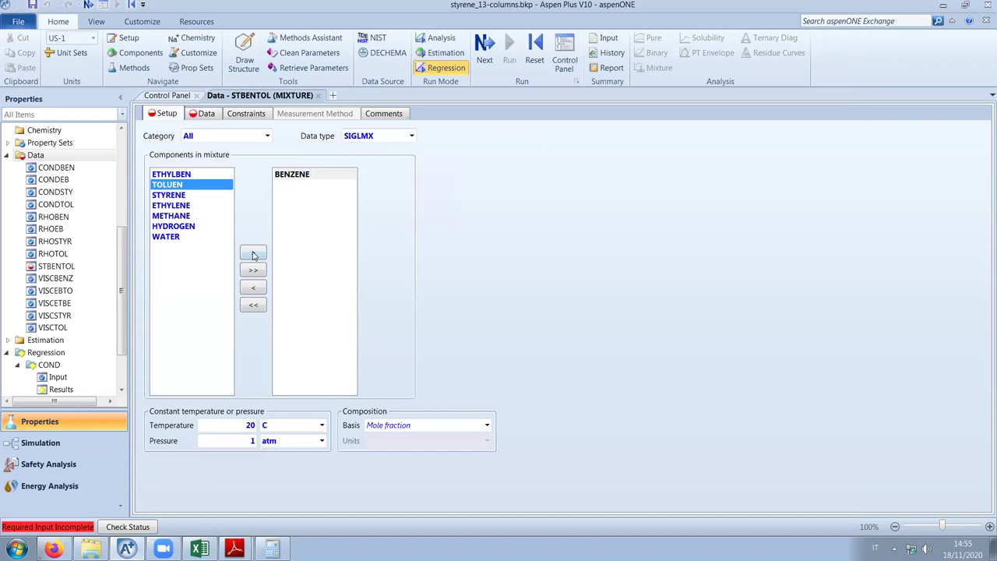
left_click(252, 252)
left_click(194, 116)
left_click(308, 217)
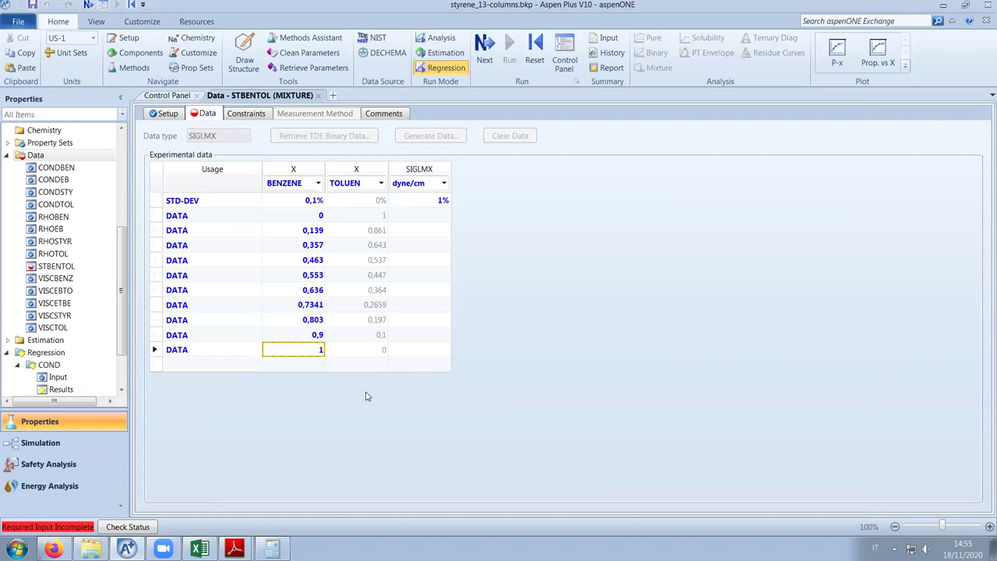
Copy the ten benzene-toluene ST values from Excel's SurfTens sheet and paste them into the SIGLMX column of STBENTOL in Aspen Plus
left_click(198, 548)
left_click_drag(788, 389, 785, 273)
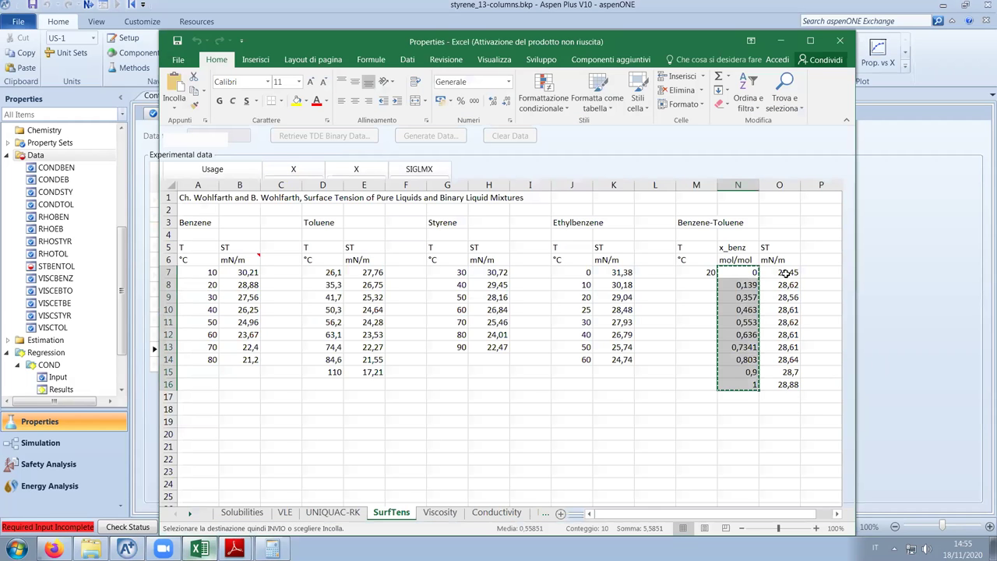
key("ctrl+c")
left_click(883, 298)
left_click(410, 216)
key("ctrl+v")
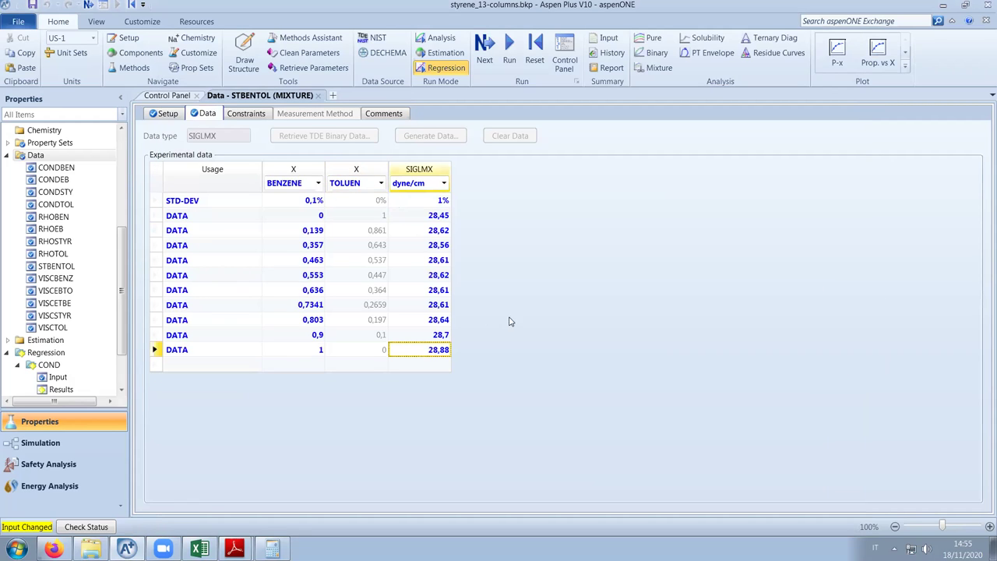
Create a new regression case named SURFTEN
left_click(69, 355)
left_click(173, 127)
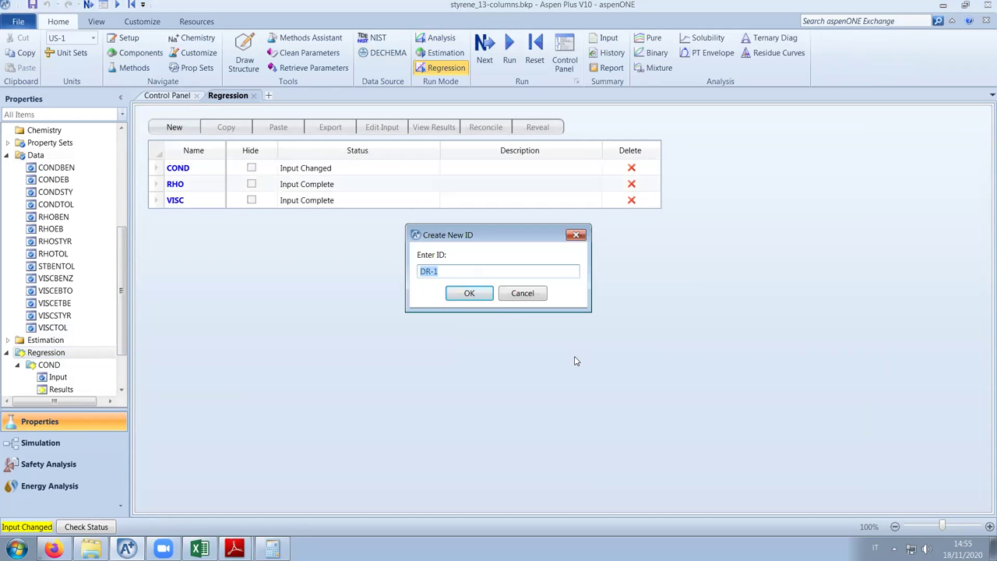
type("S")
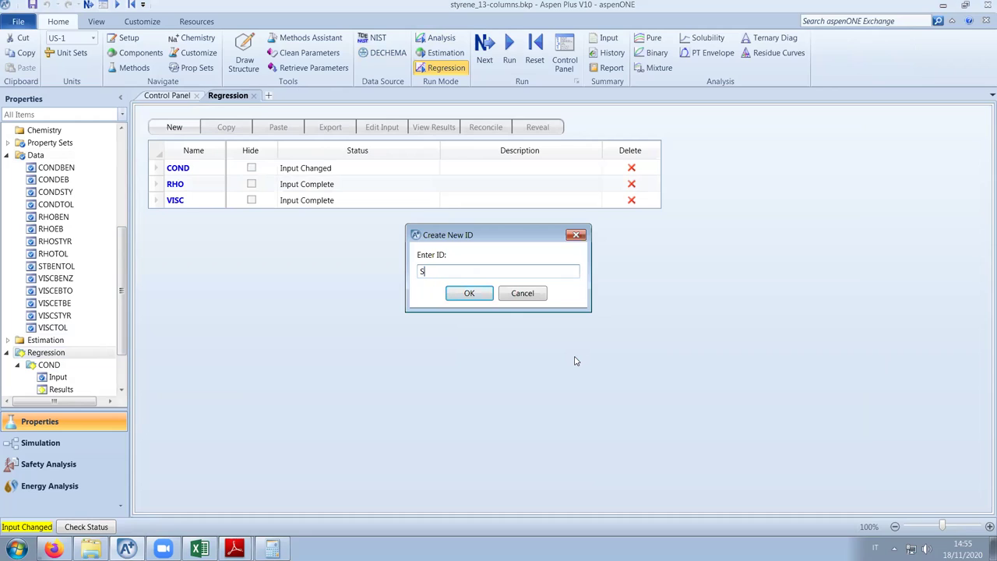
type("URTEND")
key("BackSpace")
key("BackSpace")
key("BackSpace")
type("FTEN")
left_click(475, 293)
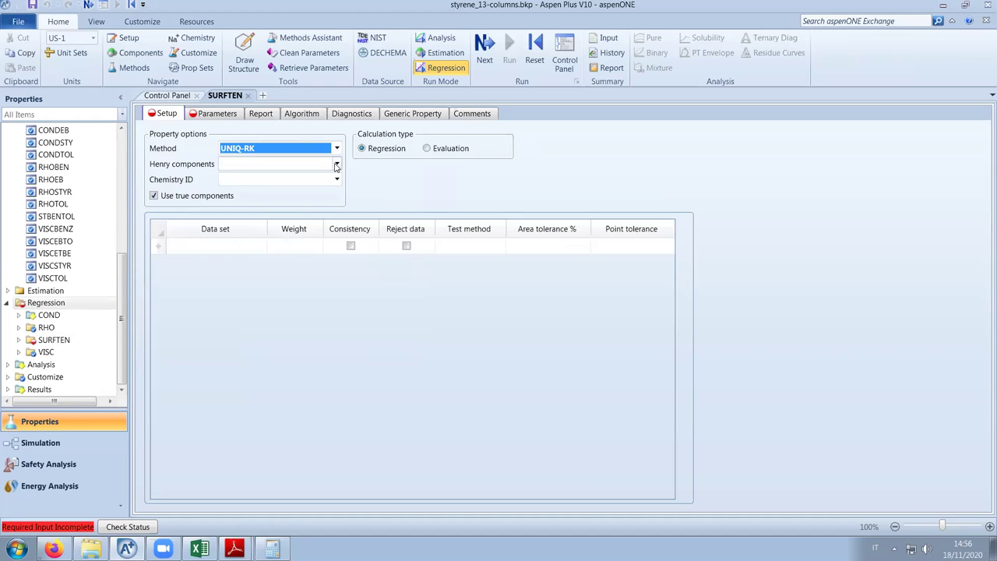
Assign the STBENTOL data set to the SURFTEN case and set the calculation type to Evaluation
left_click(261, 246)
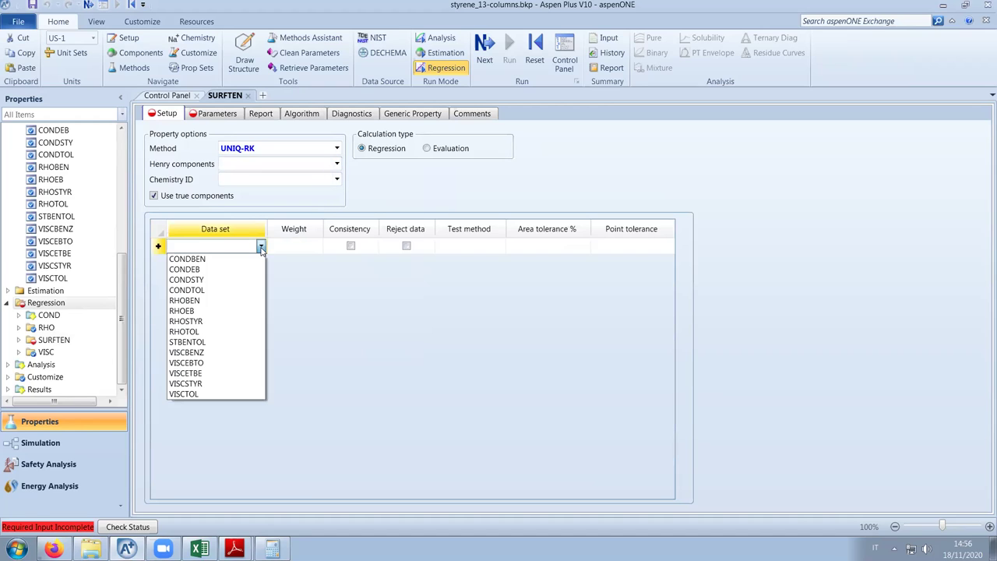
left_click(249, 342)
left_click(433, 152)
Run the data regression with only the SURFTEN case, excluding the other cases from the run
left_click(485, 47)
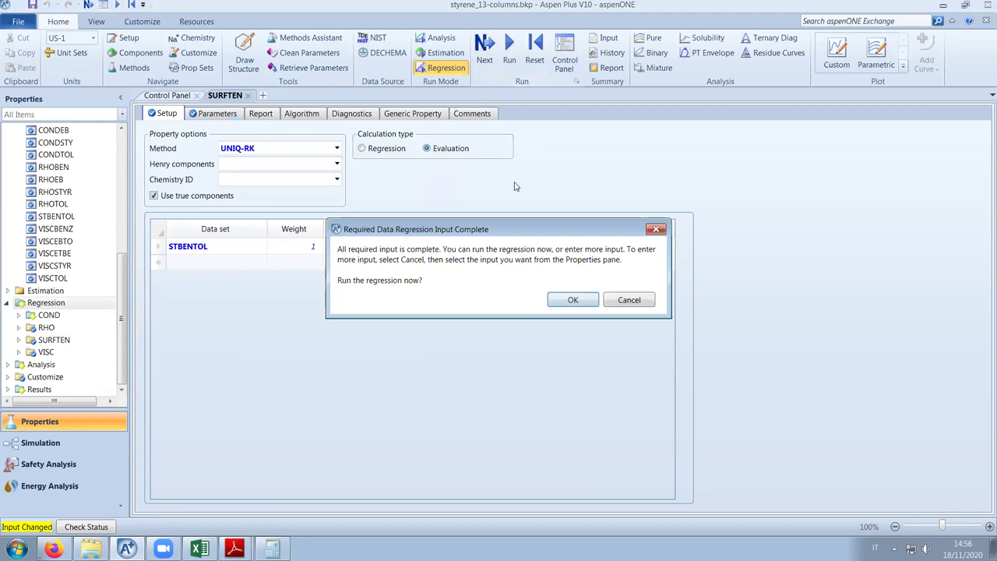
left_click(572, 304)
left_click(520, 244)
left_click(515, 231)
left_click(467, 272)
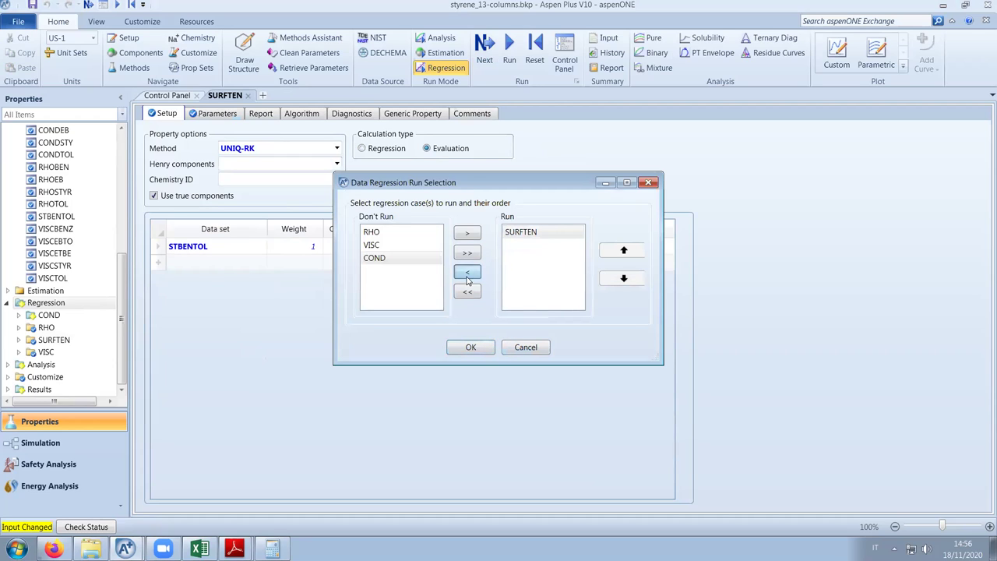
left_click(481, 355)
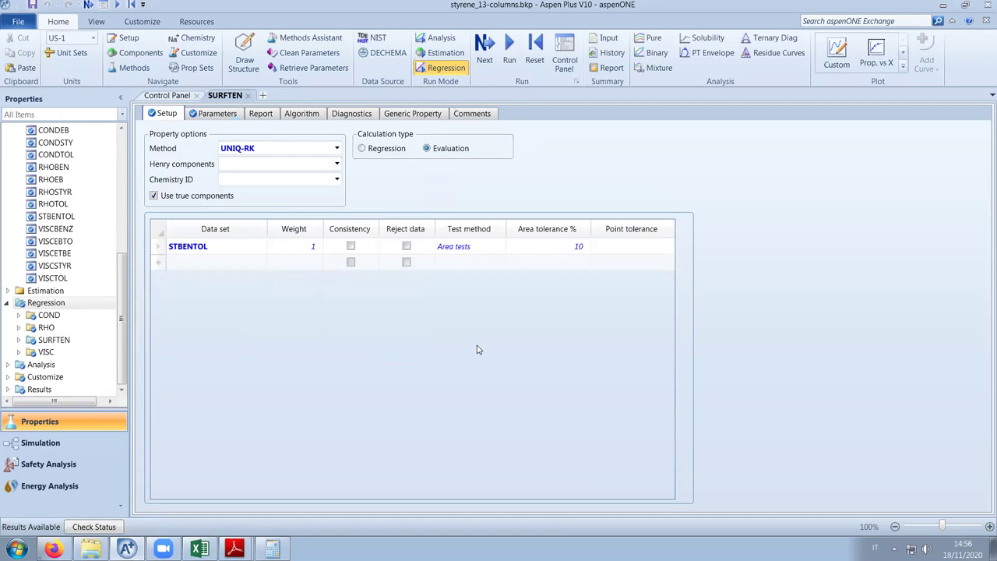
Open the SURFTEN results, plot estimated versus experimental SIGLMX for STBENTOL, and move the legend outside the plotted points
left_click(20, 340)
left_click(74, 341)
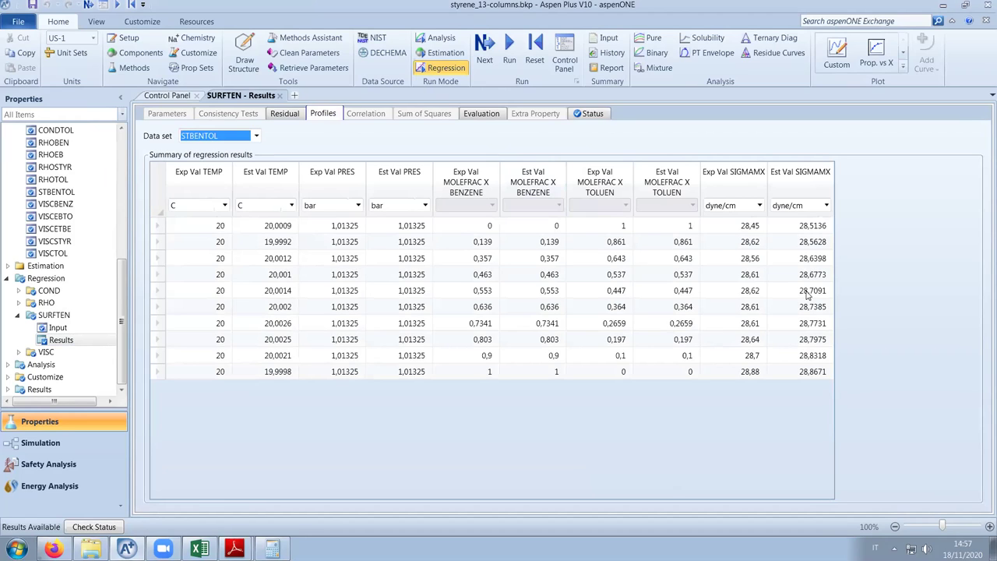
left_click(903, 56)
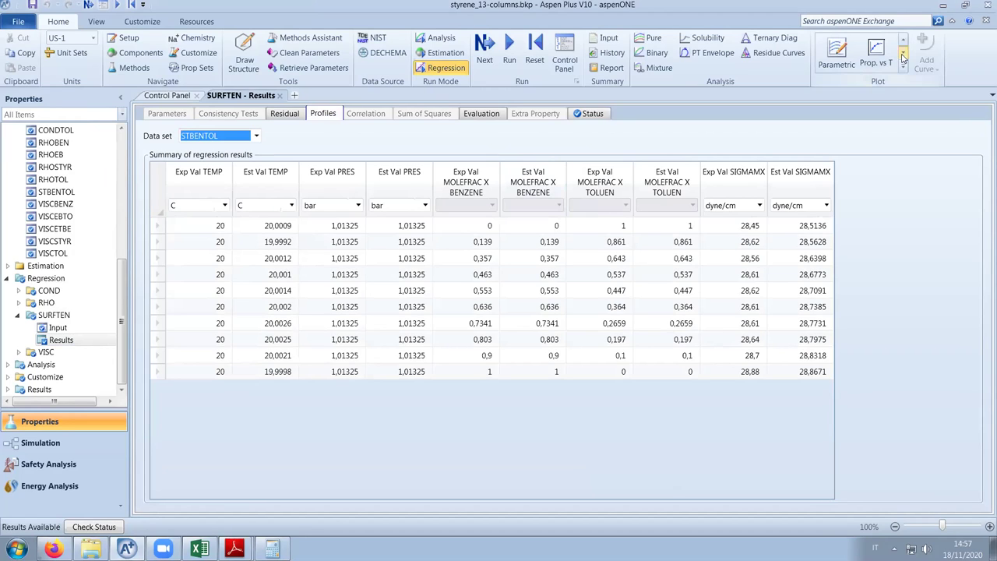
left_click(903, 56)
left_click(905, 53)
left_click(836, 53)
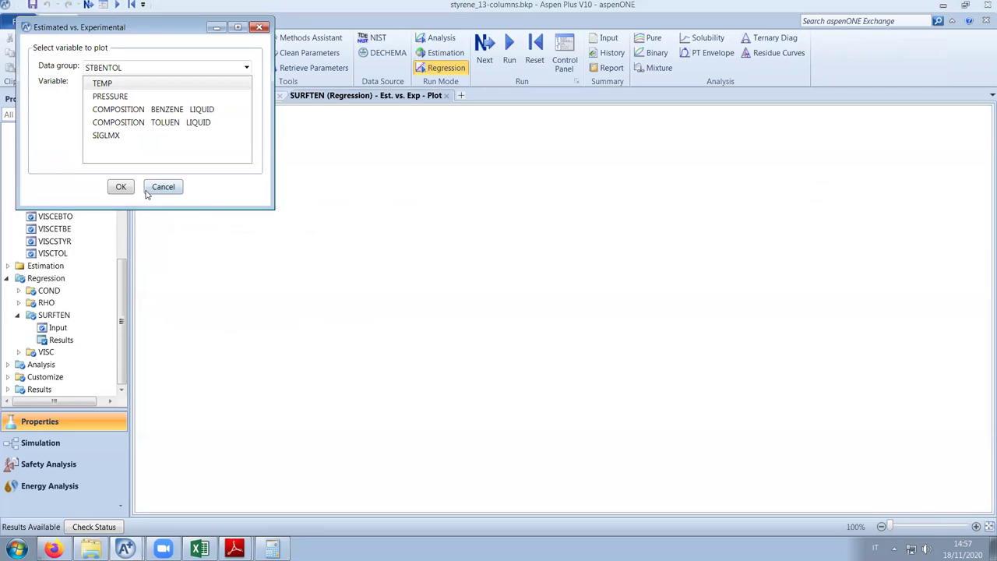
left_click(121, 136)
left_click(122, 187)
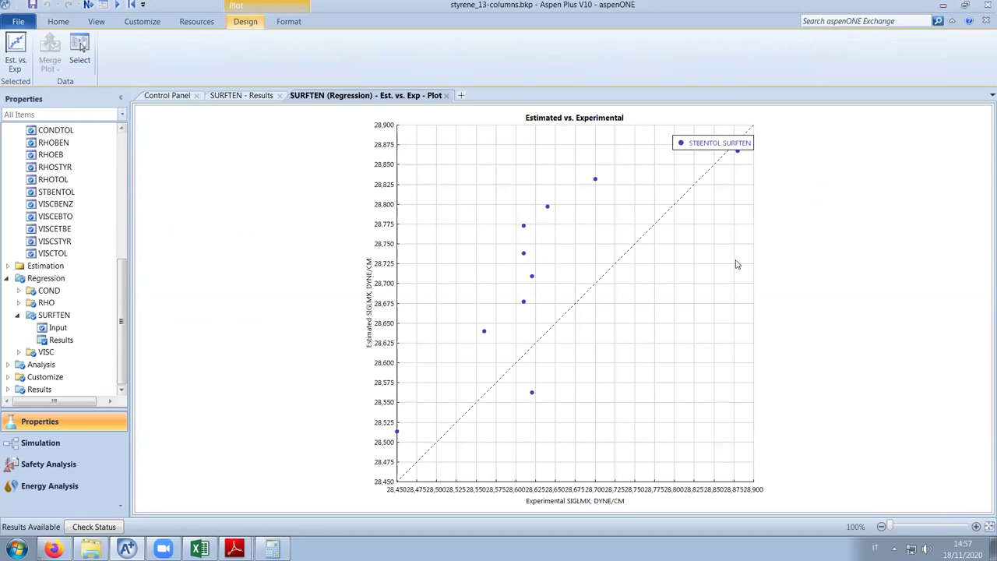
left_click_drag(716, 144, 829, 157)
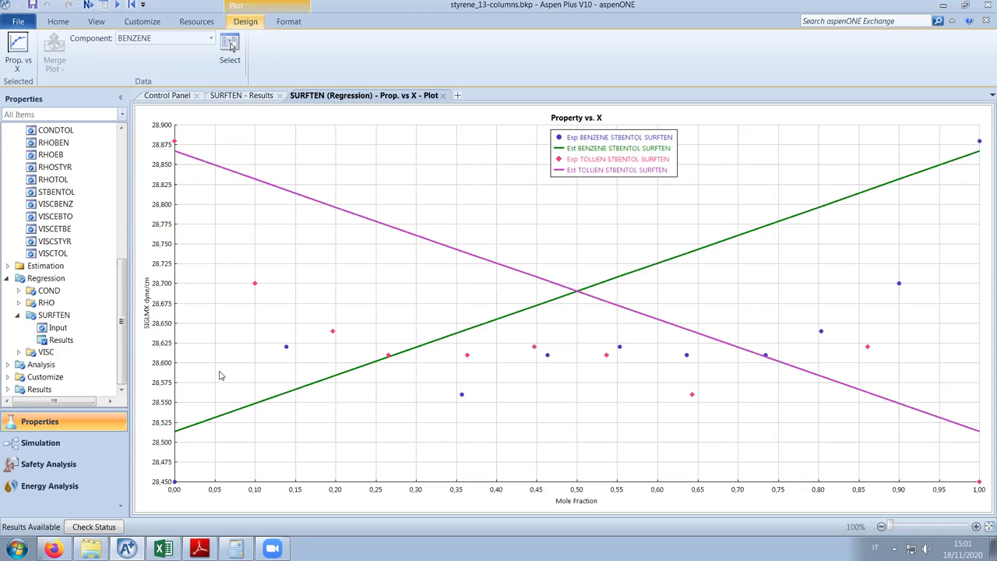
Close the Prop. vs X plot and create a PURE-COMP data set named STSTY
left_click(442, 95)
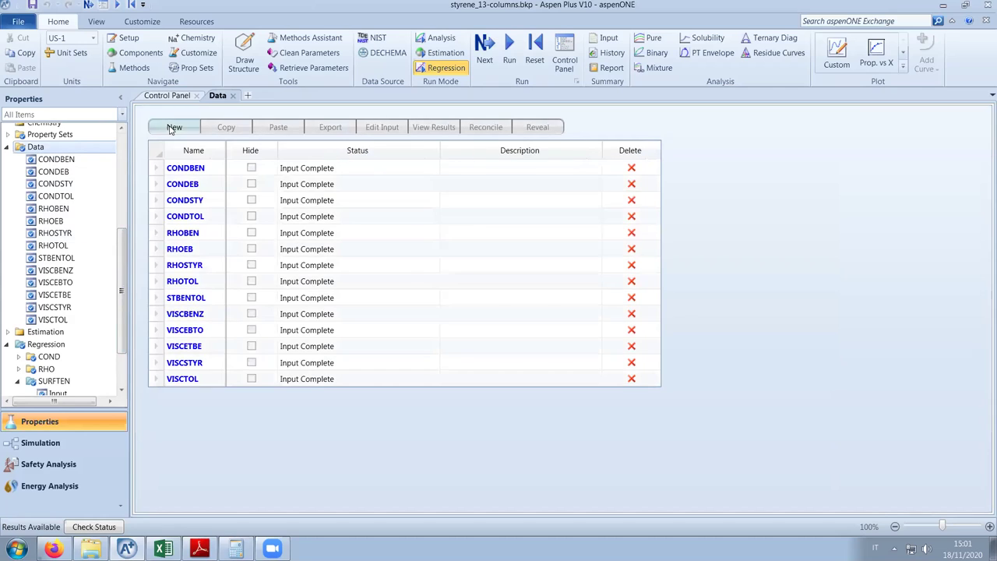
left_click(174, 127)
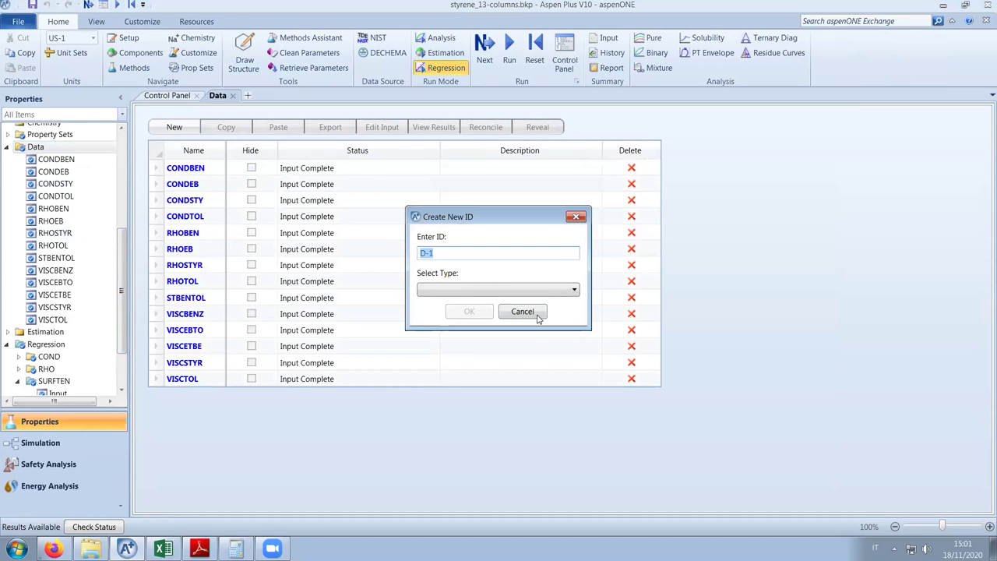
type("STSTY")
left_click(535, 290)
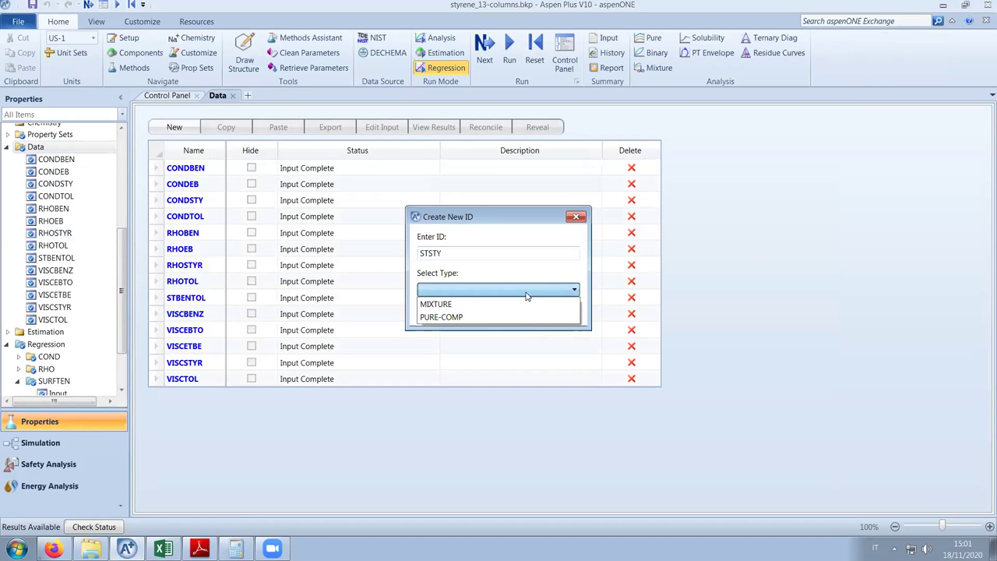
left_click(522, 317)
left_click(476, 311)
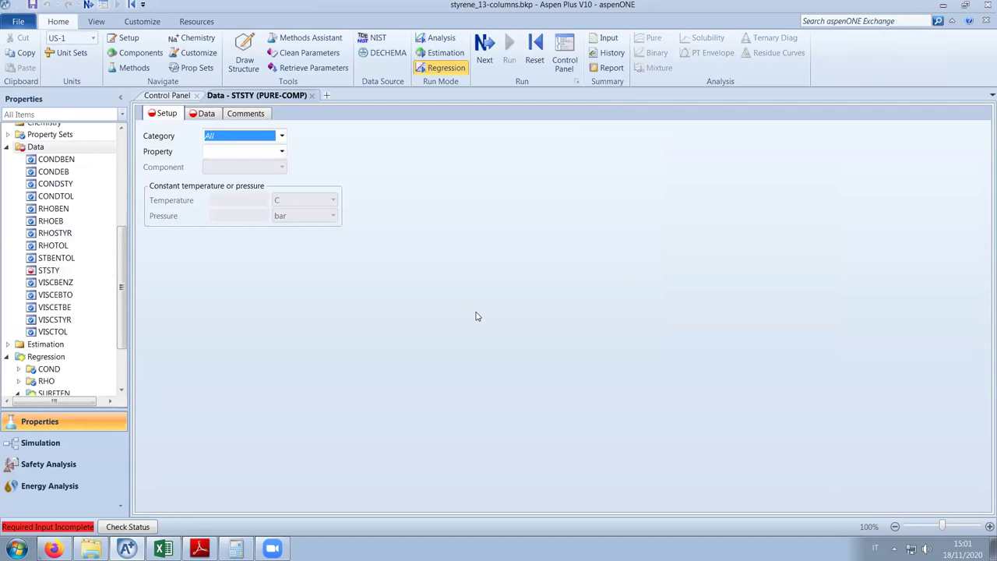
Set the STSTY property to SIGL and its component to STYRENE
left_click(282, 152)
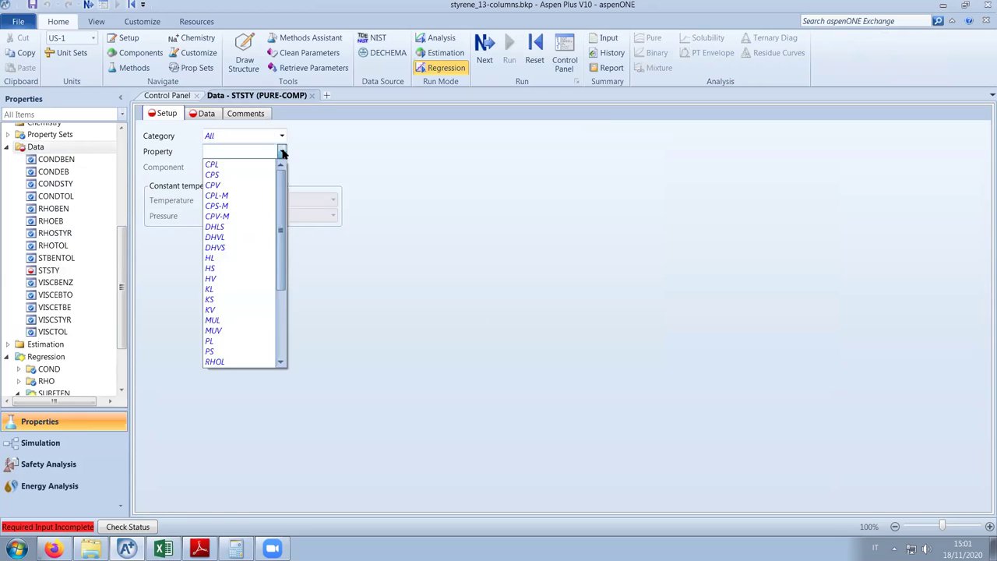
scroll(269, 261, "down", 4)
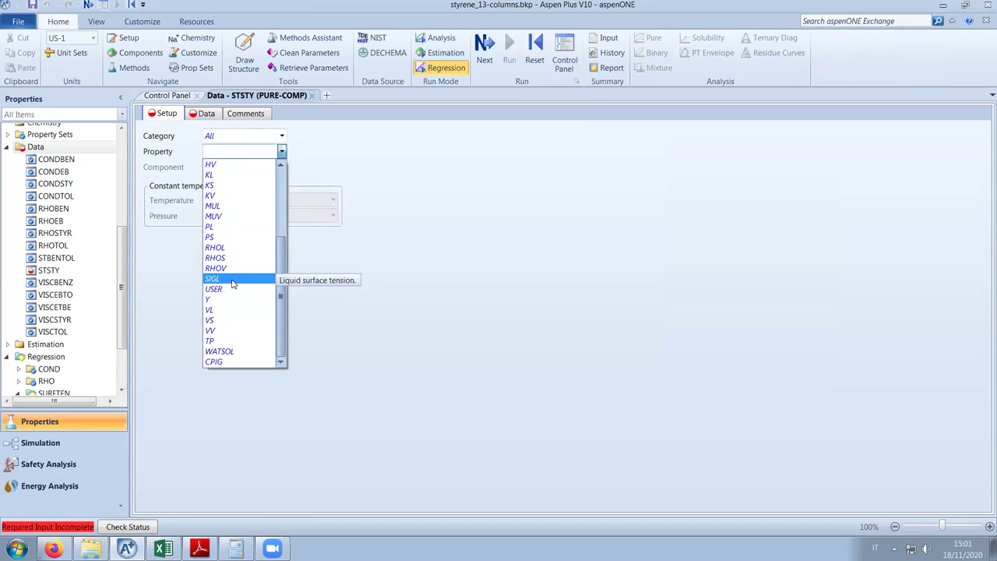
left_click(231, 282)
left_click(282, 167)
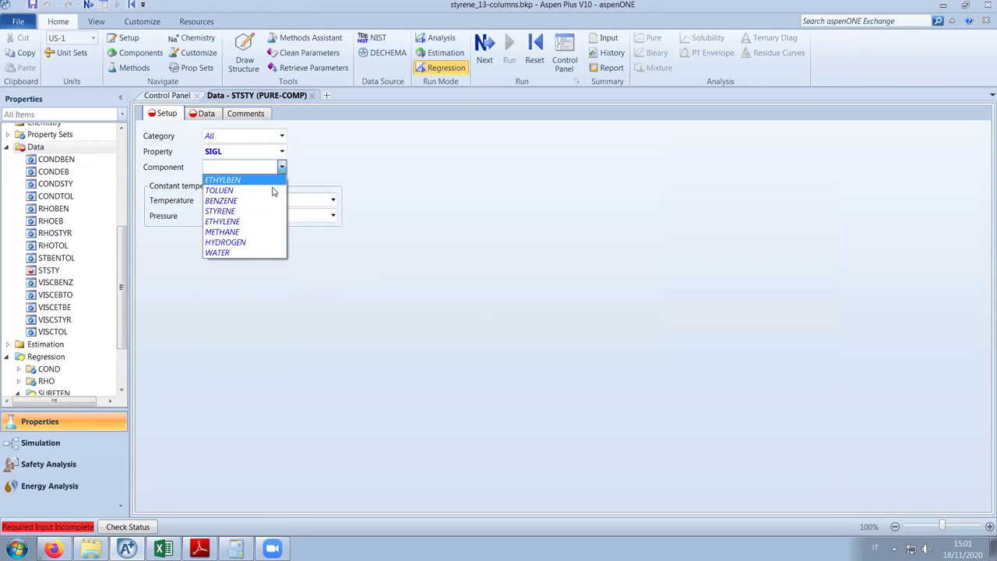
left_click(261, 211)
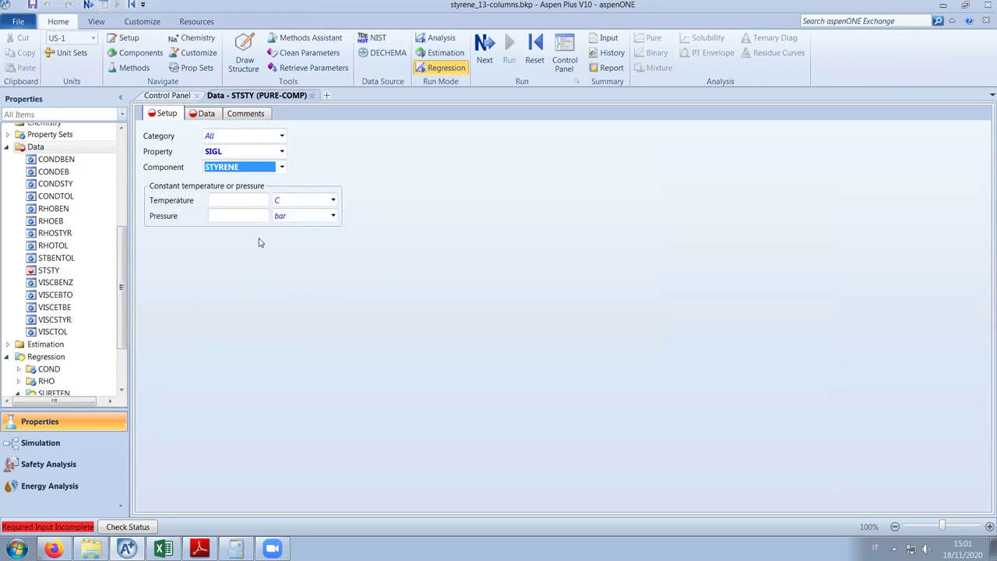
Set the constant pressure of the STSTY data set to 1 atm
left_click(333, 216)
scroll(312, 257, "up", 1)
left_click(296, 228)
left_click(257, 222)
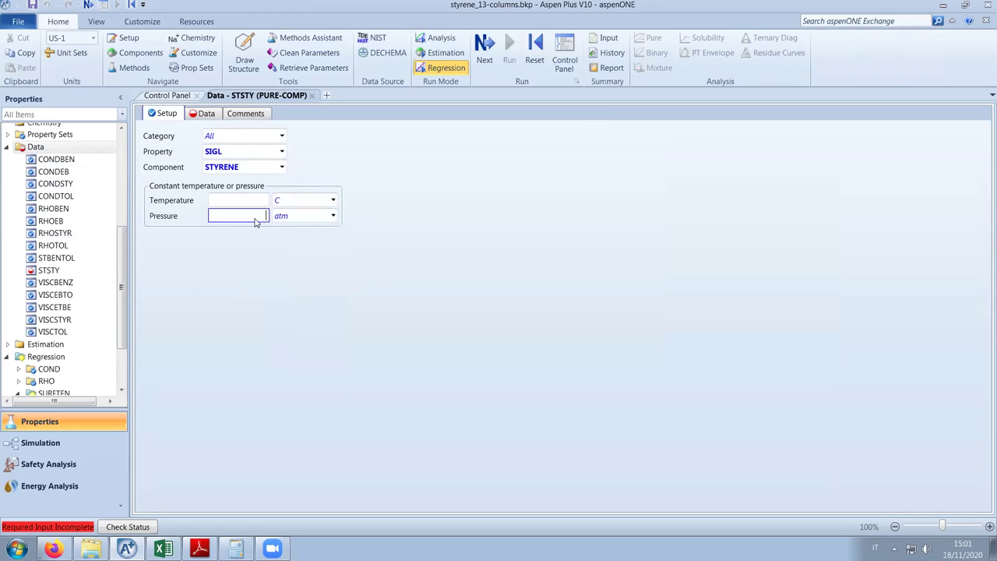
type("1")
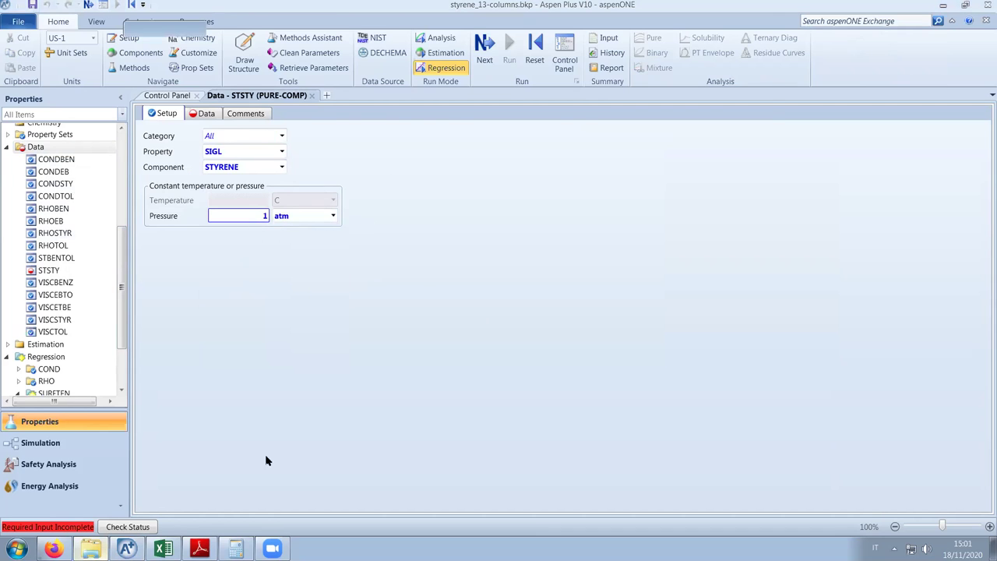
Switch to the styrene handling guide PDF and find Figure 1.12, styrene monomer surface tension as a function of temperature
key("alt+Tab")
key("Return")
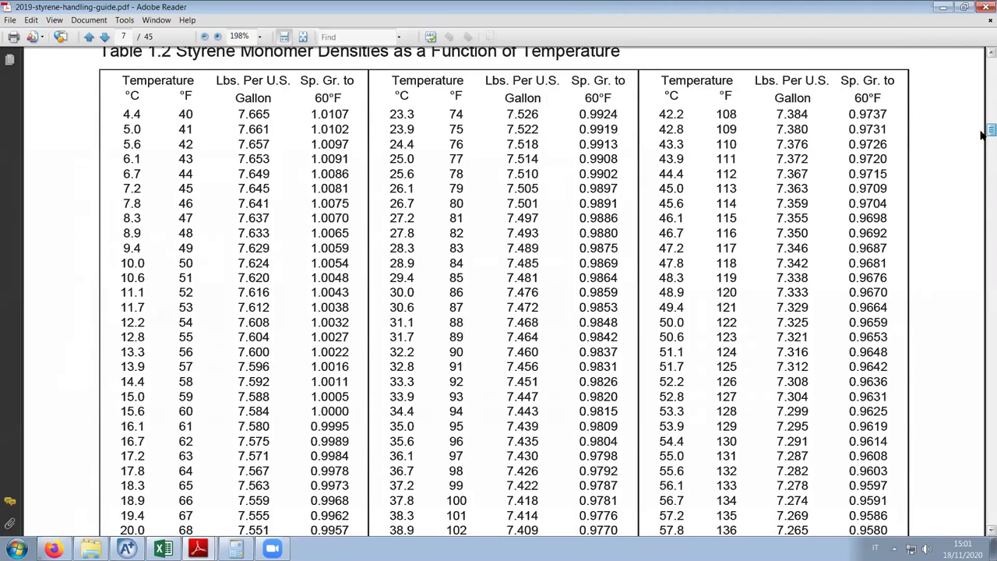
scroll(983, 134, "down", 3, "ctrl")
left_click_drag(983, 134, 983, 181)
scroll(983, 181, "down", 3)
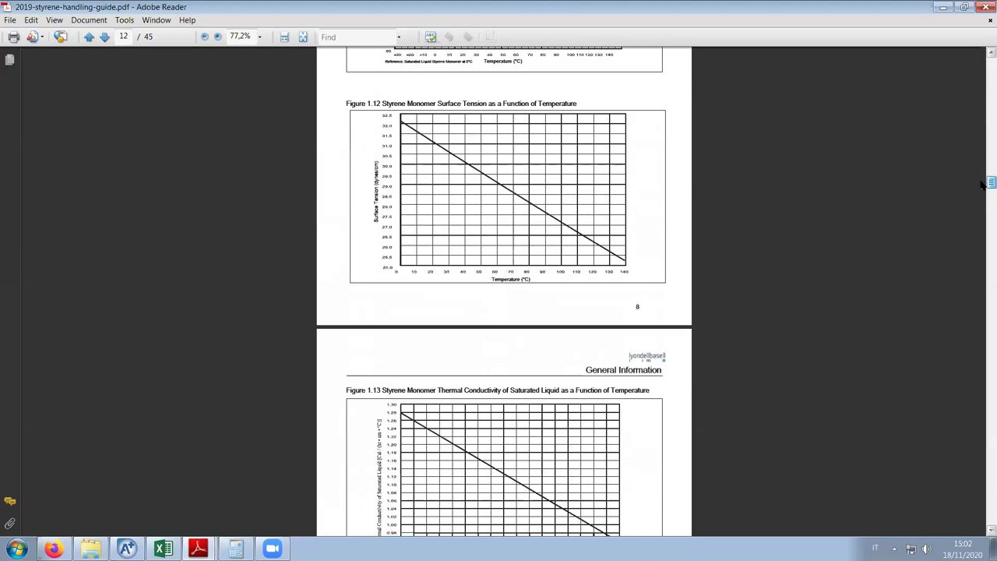
scroll(795, 180, "up", 2, "ctrl")
Switch back to Aspen Plus, reduce its window from full screen and place it beside the surface tension chart's axis
left_click(126, 548)
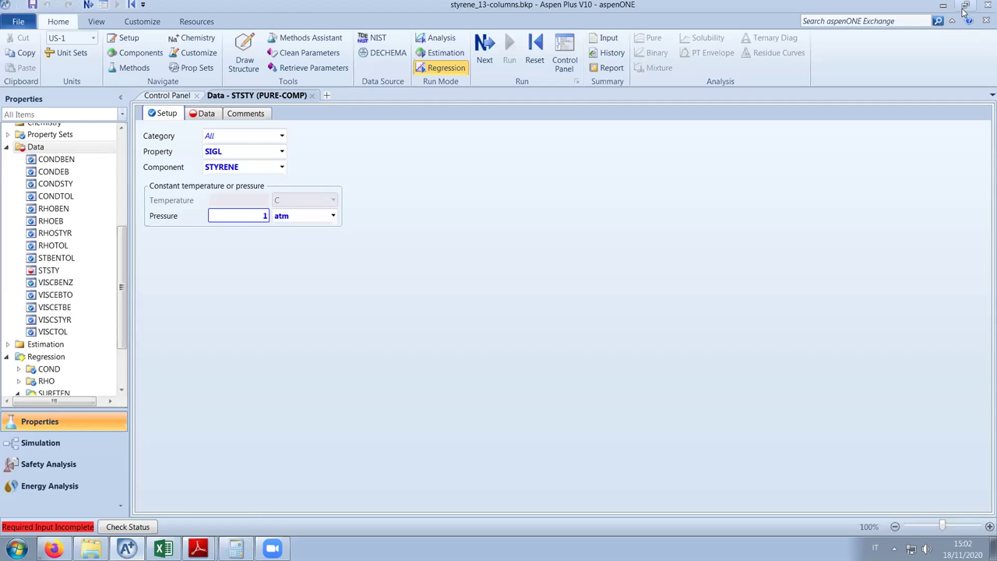
left_click(964, 6)
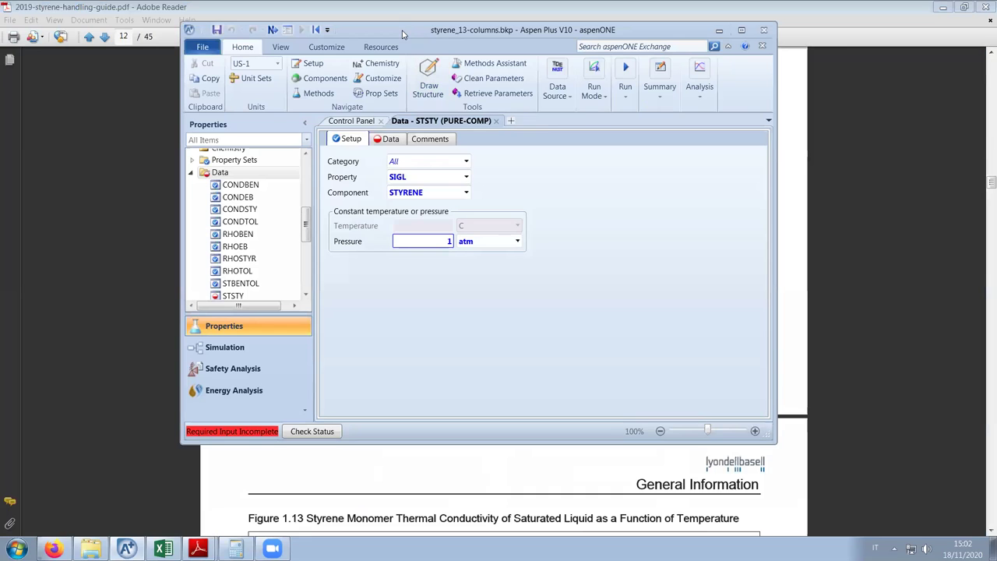
left_click_drag(403, 35, 674, 166)
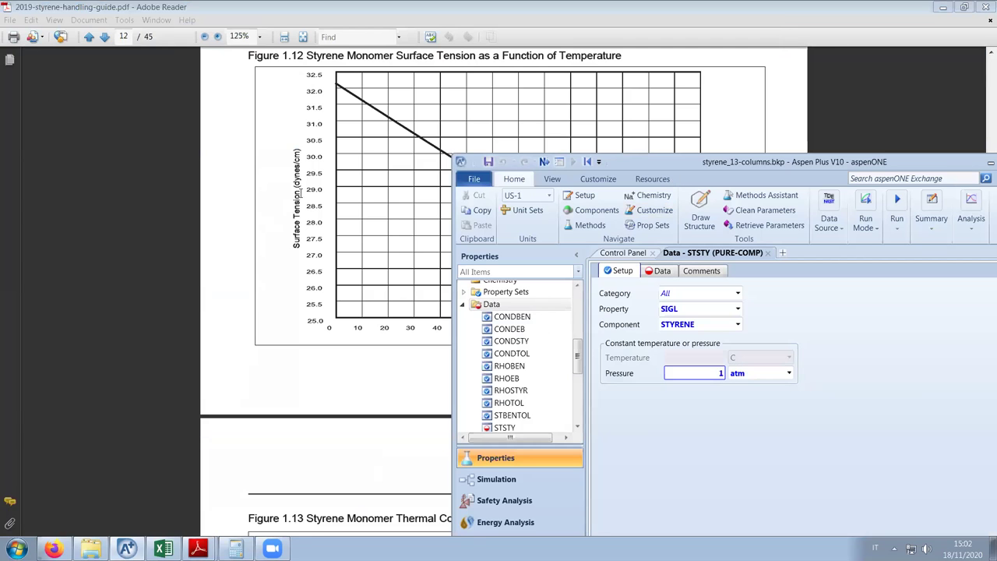
Enter the first STSTY data point with temperature 10 C and SIGL 31,5 dyne/cm
left_click(662, 272)
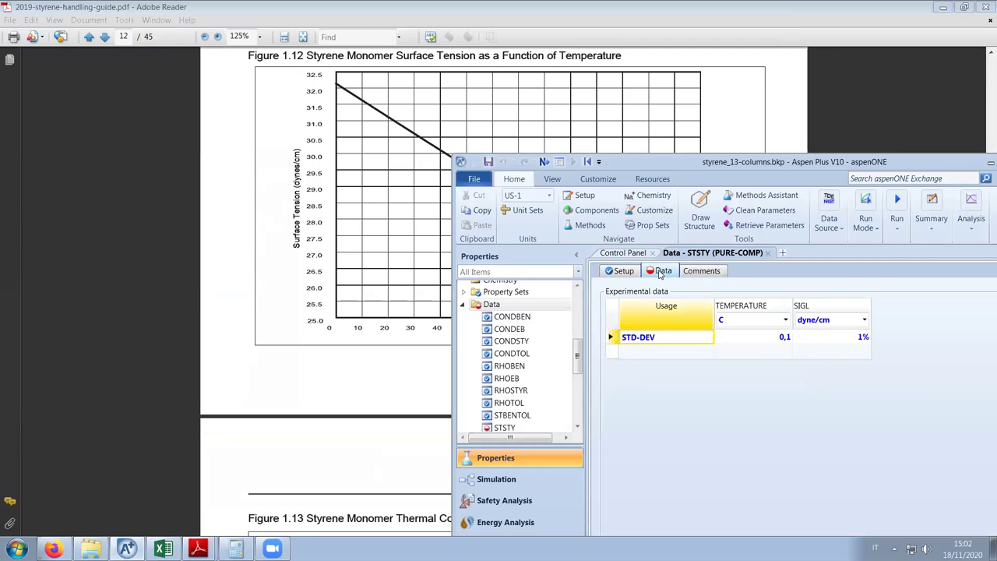
left_click(776, 353)
type("10")
key("Tab")
key("Escape")
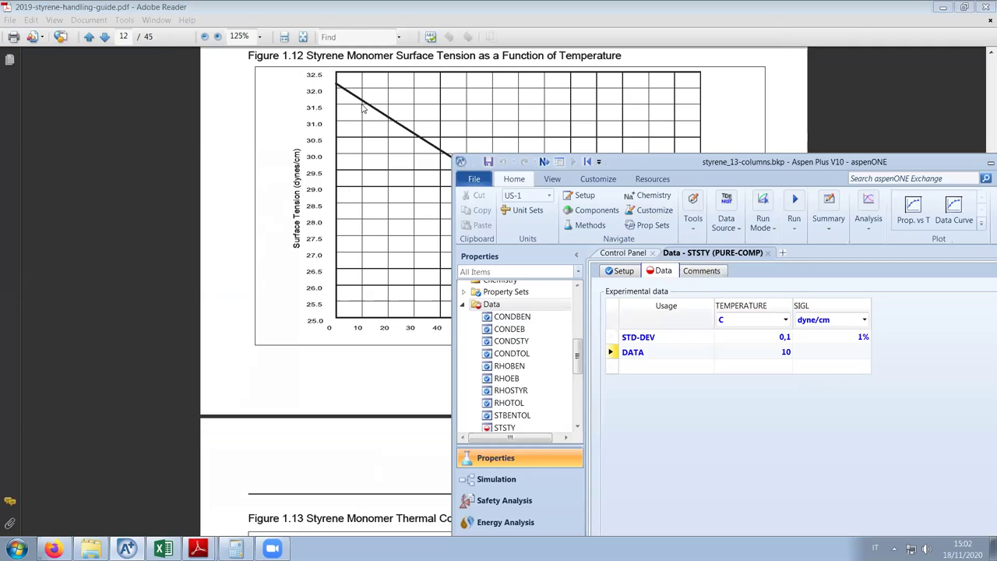
left_click(852, 356)
type("31,5")
Add a second STSTY data point with temperature 40 C and SIGL 30 dyne/cm
left_click(777, 369)
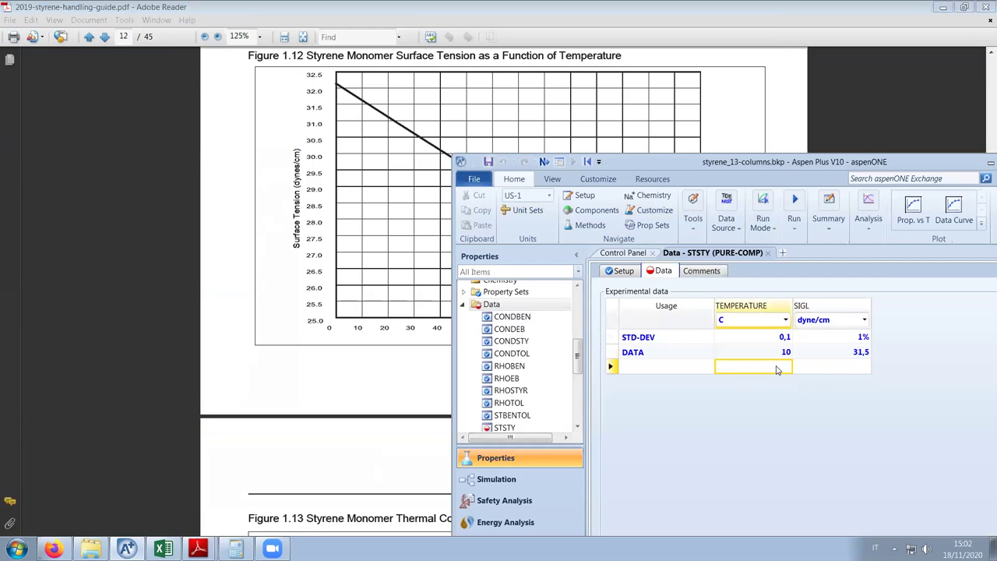
type("40")
left_click(811, 371)
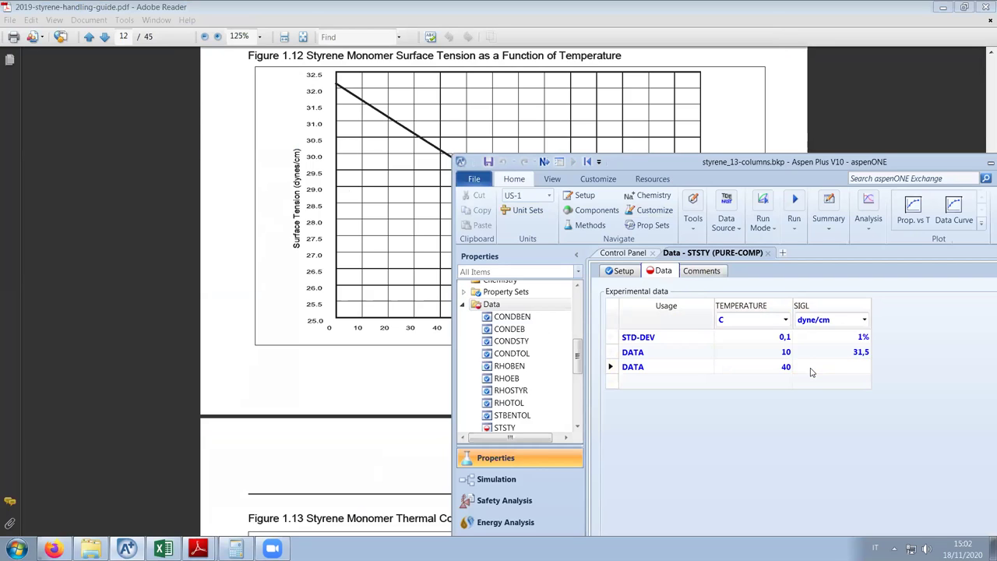
type("30")
key("Return")
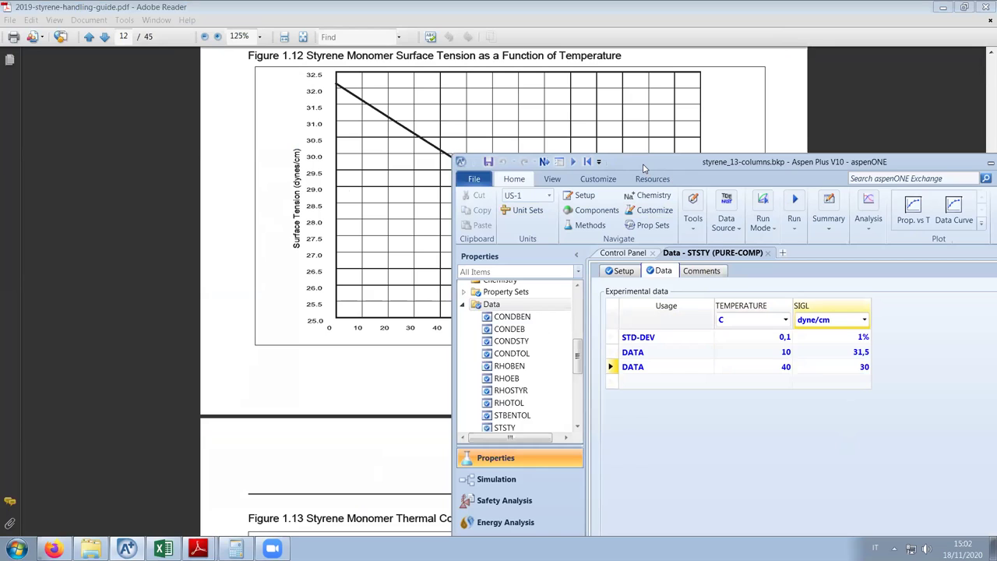
Add a third STSTY data point with temperature 60 C and SIGL 29 dyne/cm
left_click_drag(644, 168, 593, 147)
left_click(727, 361)
type("60")
key("Return")
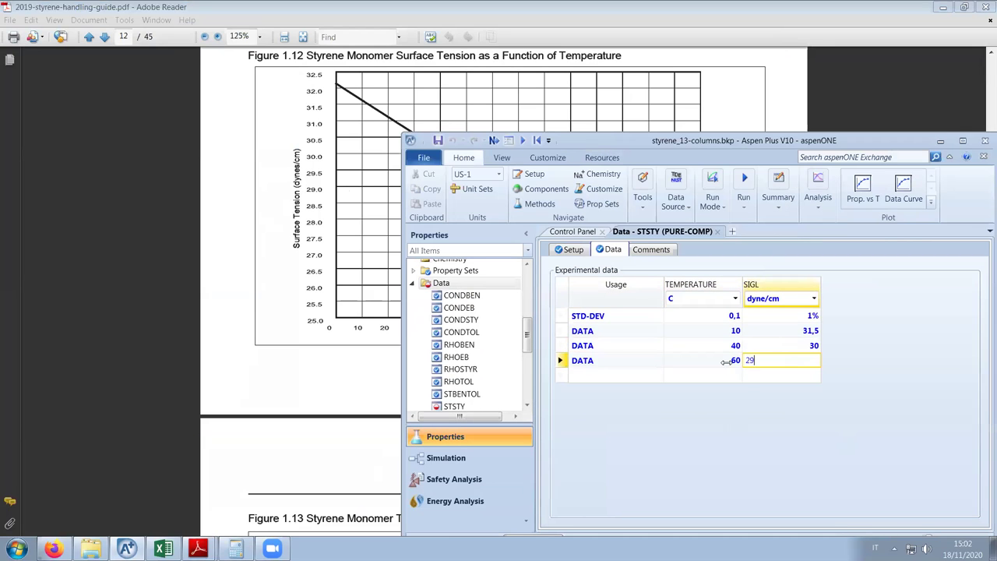
left_click(799, 361)
type("29")
key("Return")
Check the surface tension chart and add a fourth STSTY data point with temperature 80 C and SIGL 28 dyne/cm
left_click_drag(764, 149, 156, 161)
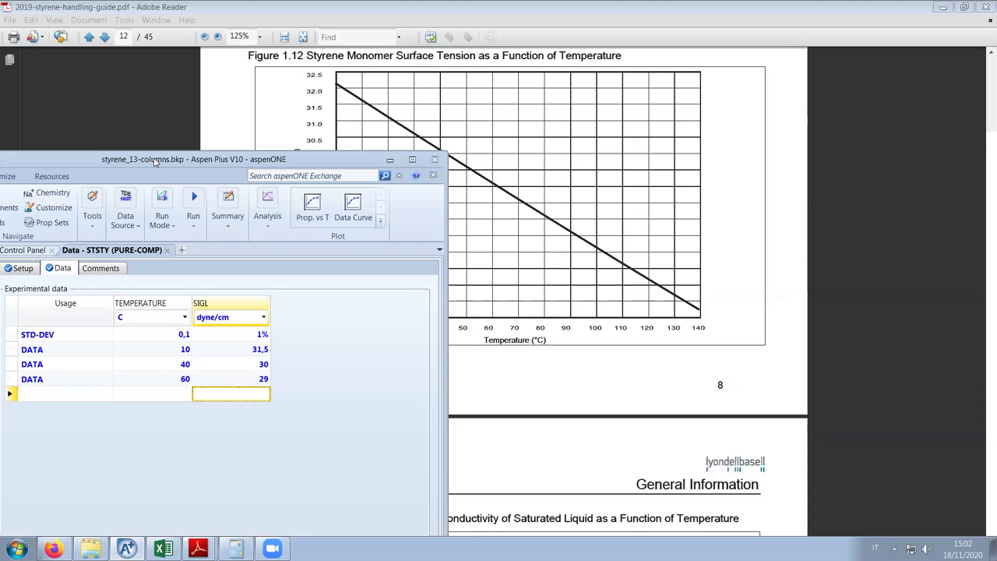
left_click_drag(155, 161, 687, 120)
left_click(711, 355)
type("80")
left_click(753, 355)
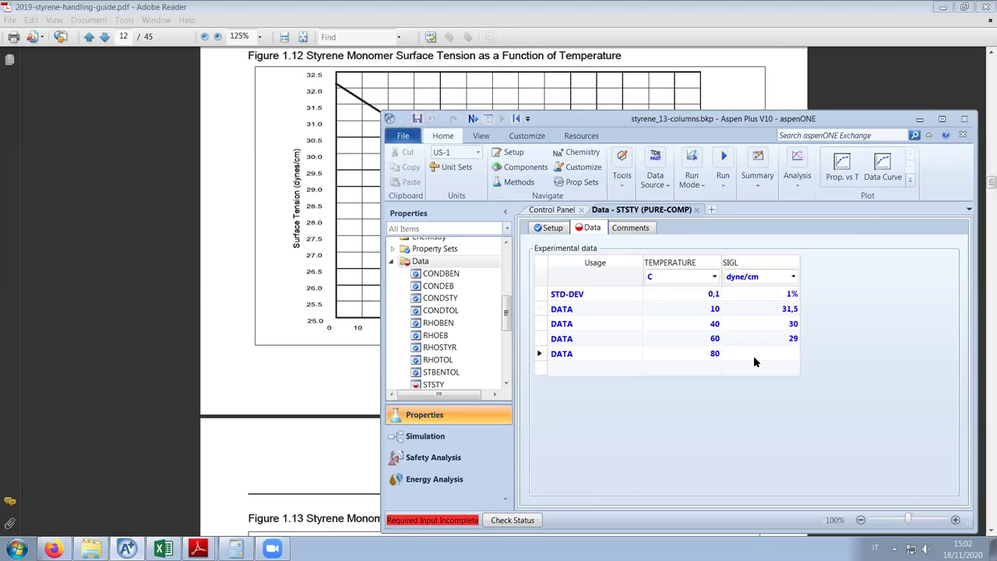
left_click(751, 356)
type("28")
left_click(900, 365)
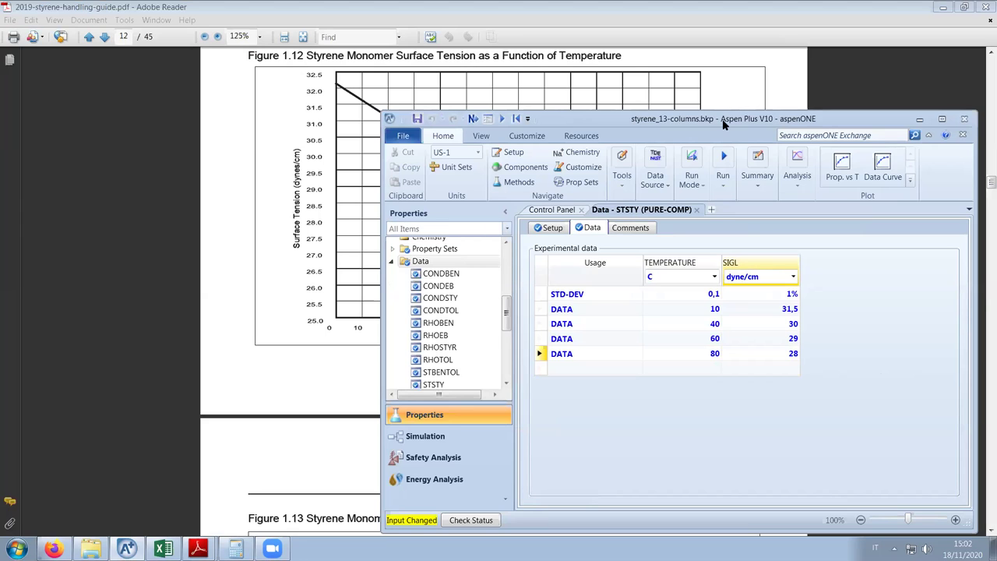
Add a fifth STSTY data point with temperature 102 C and SIGL 27 dyne/cm
left_click_drag(723, 125, 745, 140)
left_click(704, 383)
type("102")
left_click(797, 386)
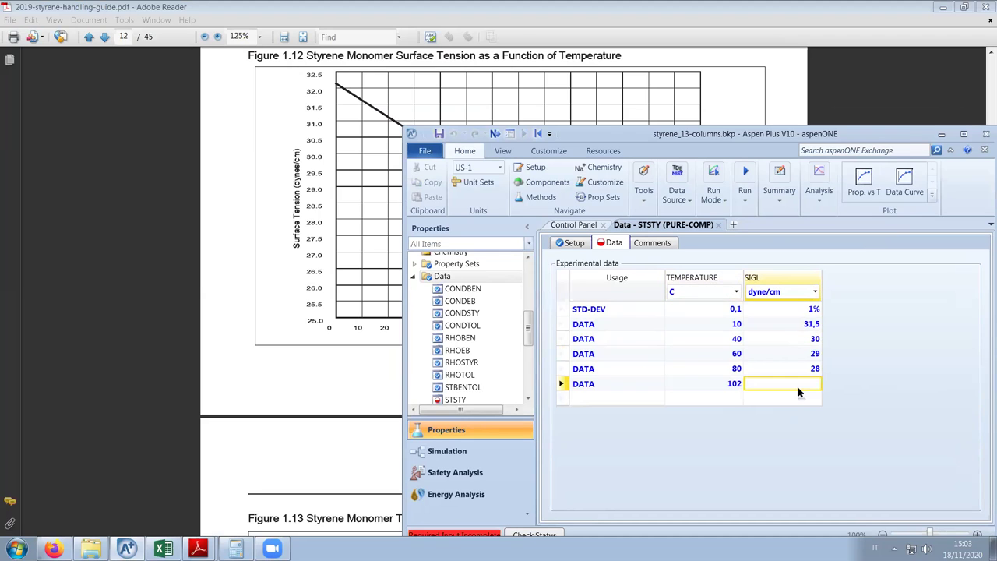
type("27")
key("Return")
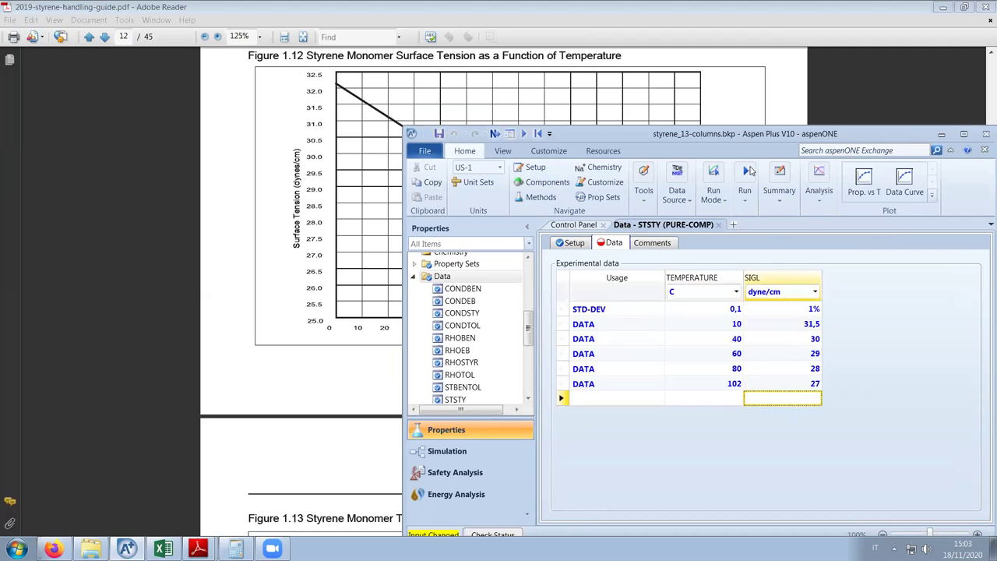
Restore Aspen Plus to full screen and add the comment "data from LyondellBasell guide" to the STSTY data set
left_click(963, 134)
left_click(247, 114)
left_click(242, 216)
type("data from Ly")
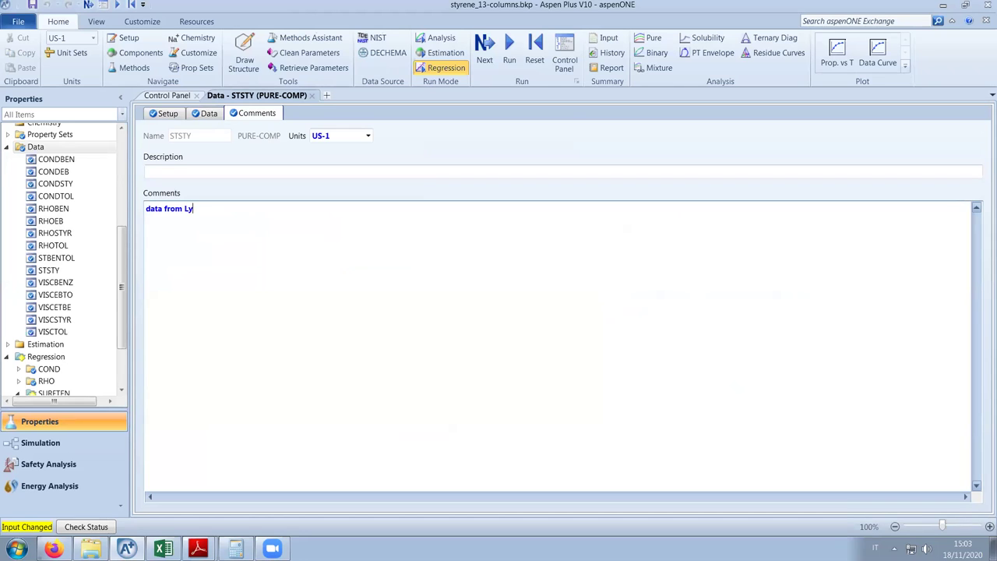
type("ondellBasell guide")
left_click(205, 115)
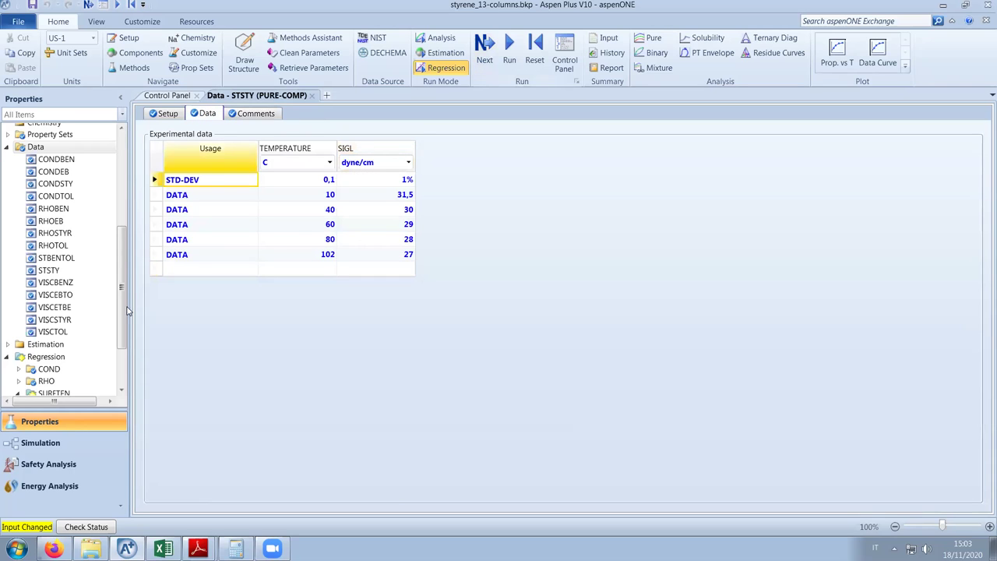
Set STSTY as the data set of the SURFTEN evaluation case and run only that case
scroll(119, 352, "down", 2)
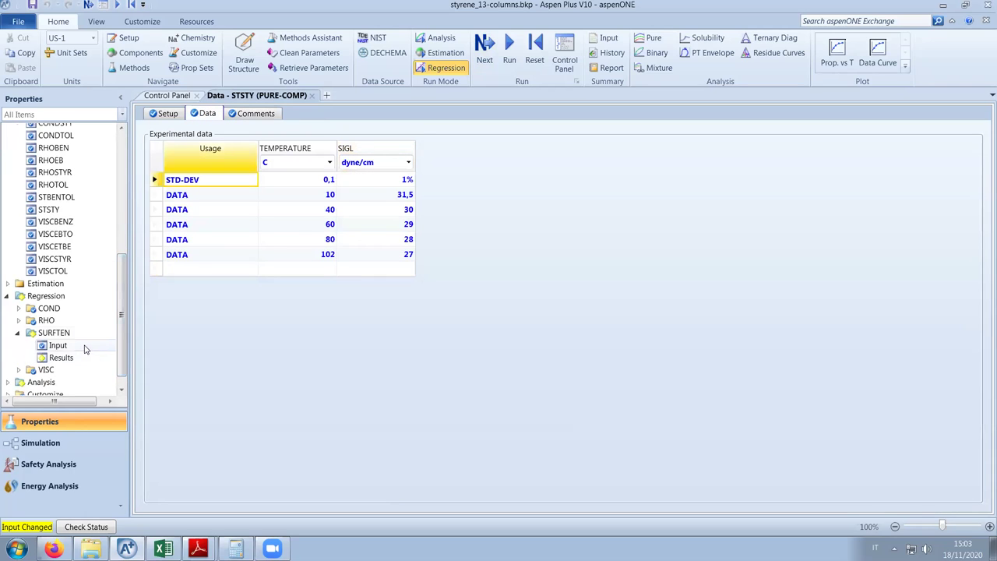
left_click(60, 344)
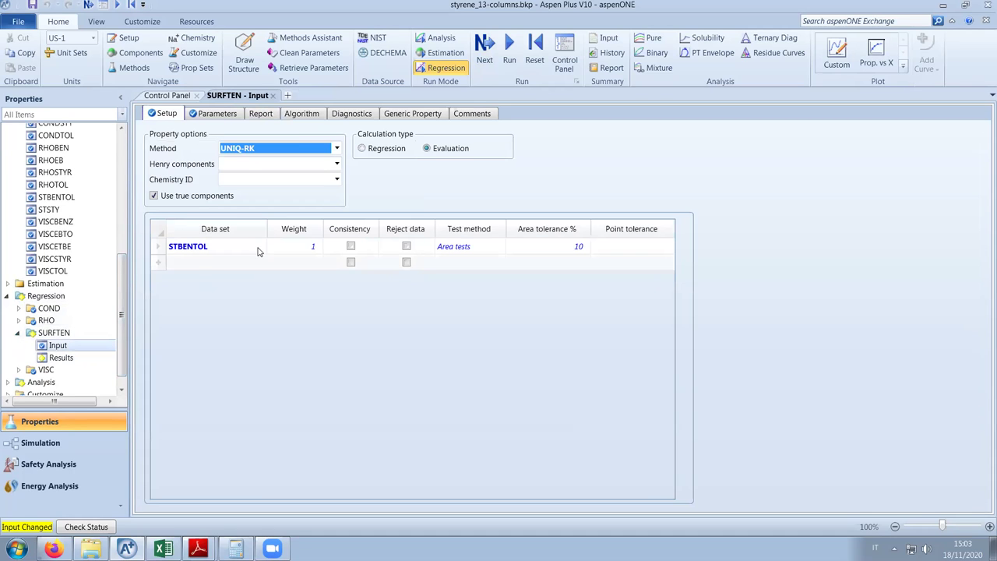
left_click(261, 247)
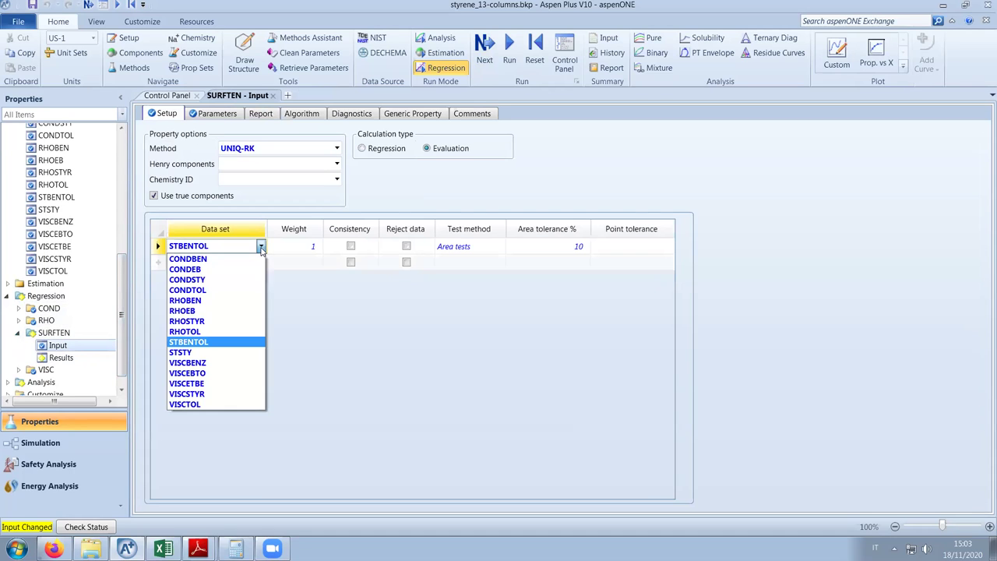
left_click(236, 352)
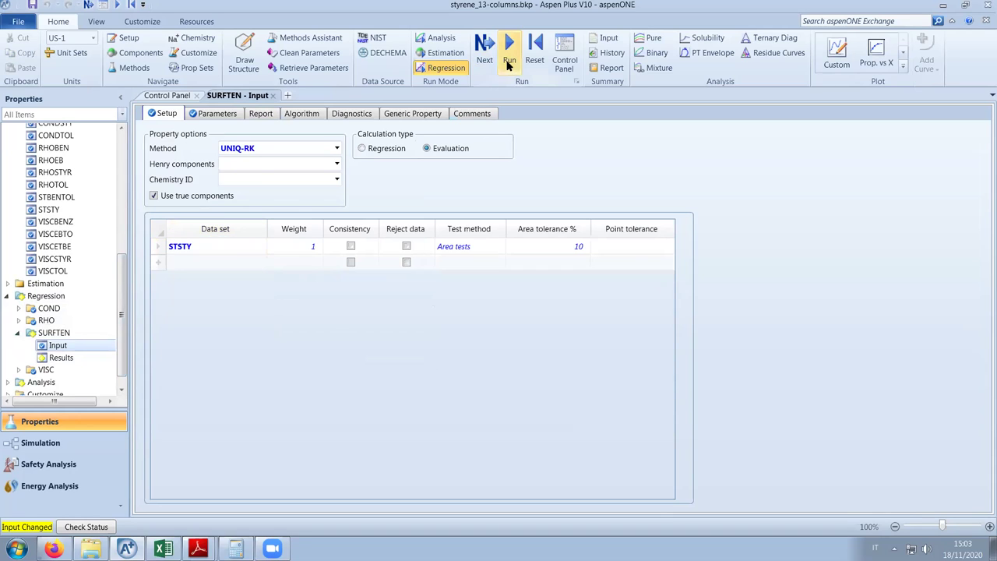
left_click(509, 61)
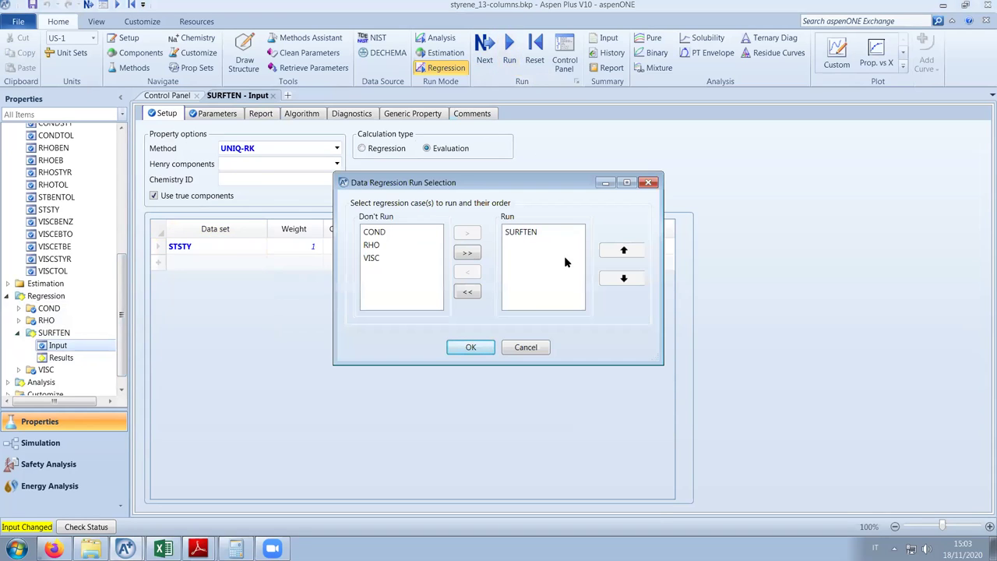
left_click(471, 347)
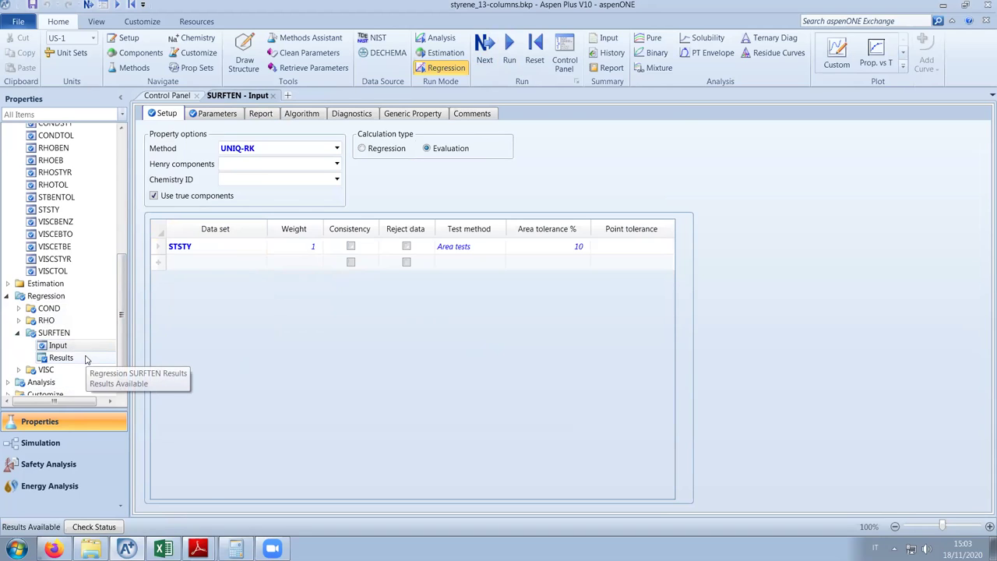
Plot experimental and estimated SIGL against temperature for STSTY from the SURFTEN results
left_click(86, 359)
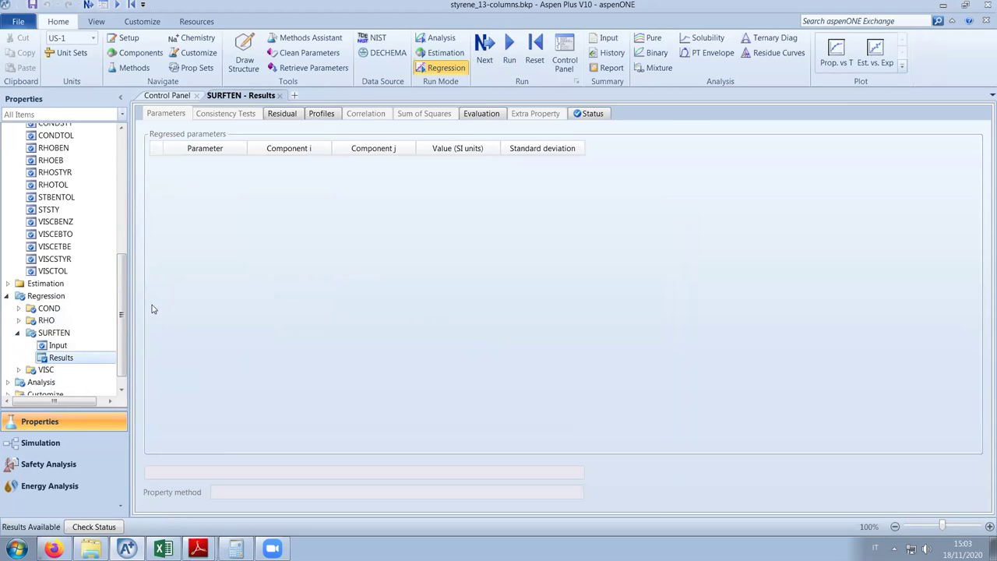
left_click(323, 115)
left_click(877, 52)
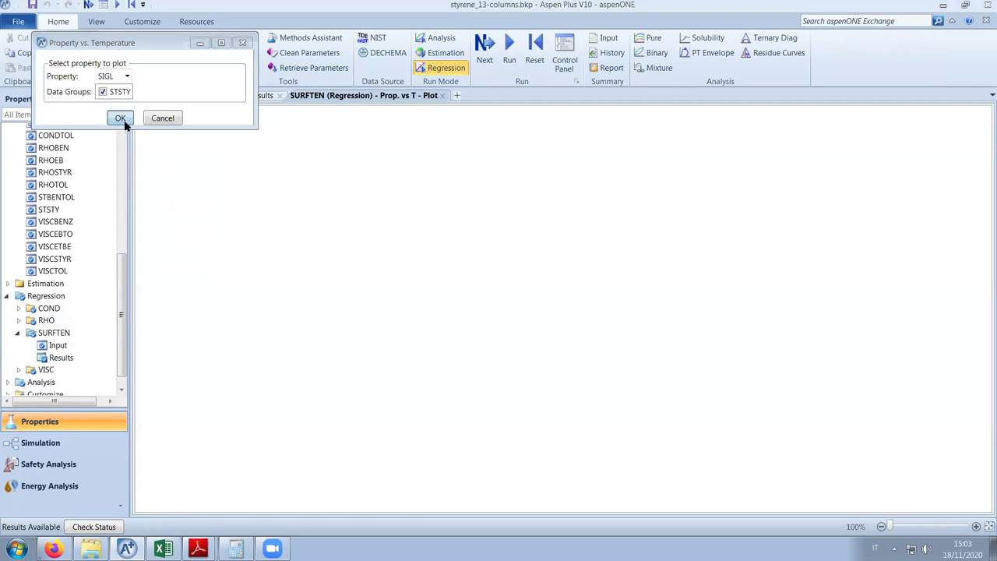
left_click(124, 120)
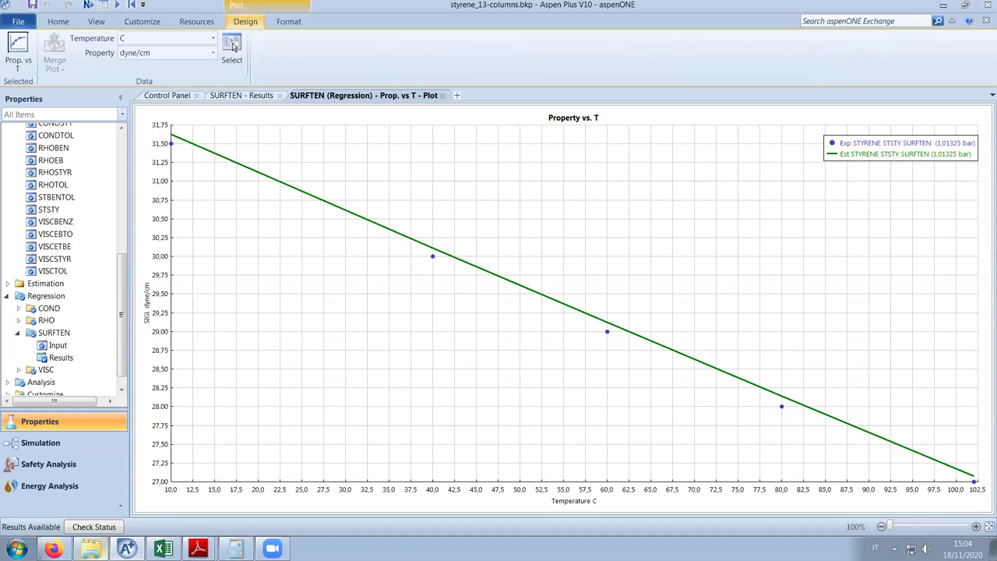
Open the PDF "Surface Tension of Pure Liquids and Binary Liquid Mixtures" from the Styrene folder and fit the whole page in view
mouse_move(90, 549)
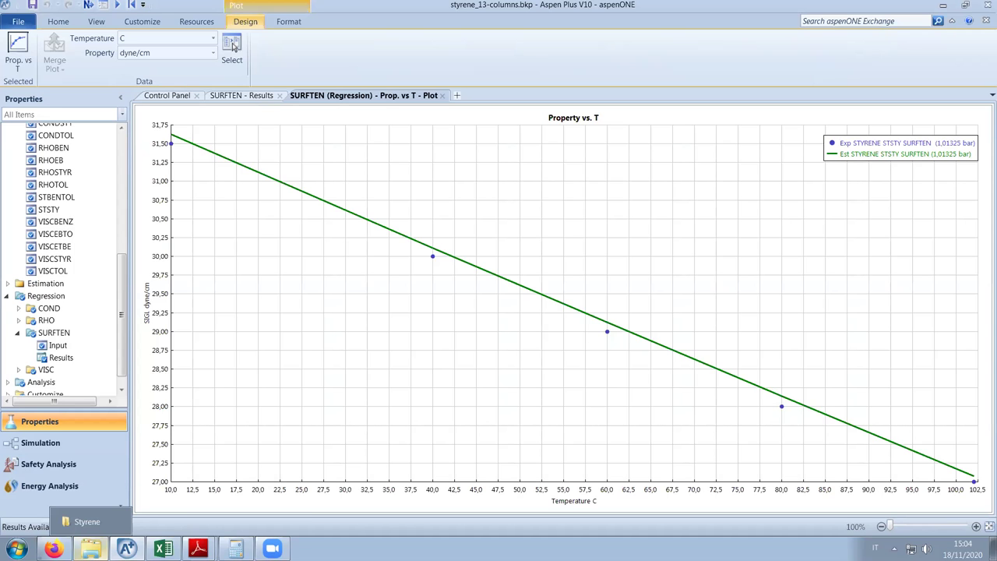
left_click(87, 521)
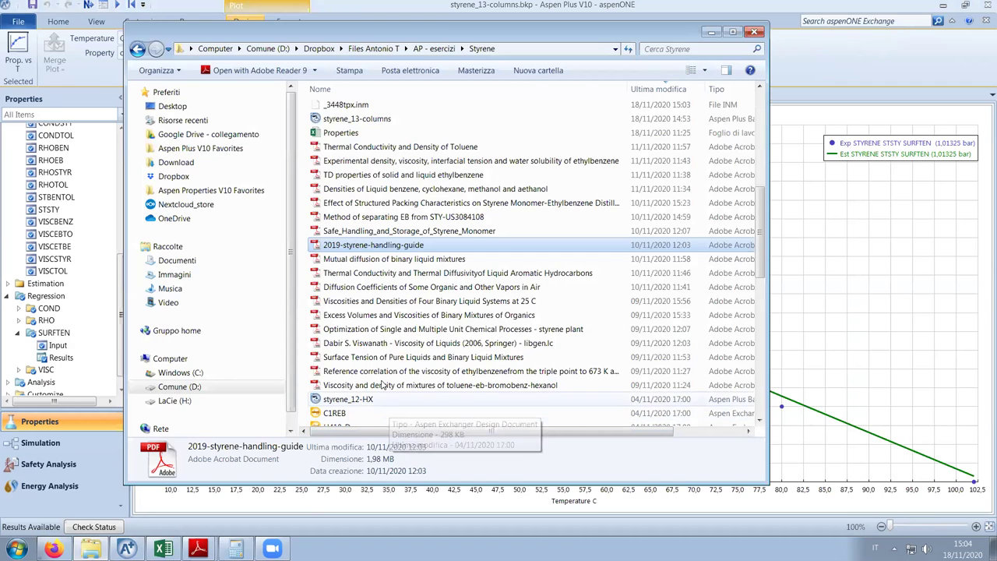
double_click(372, 358)
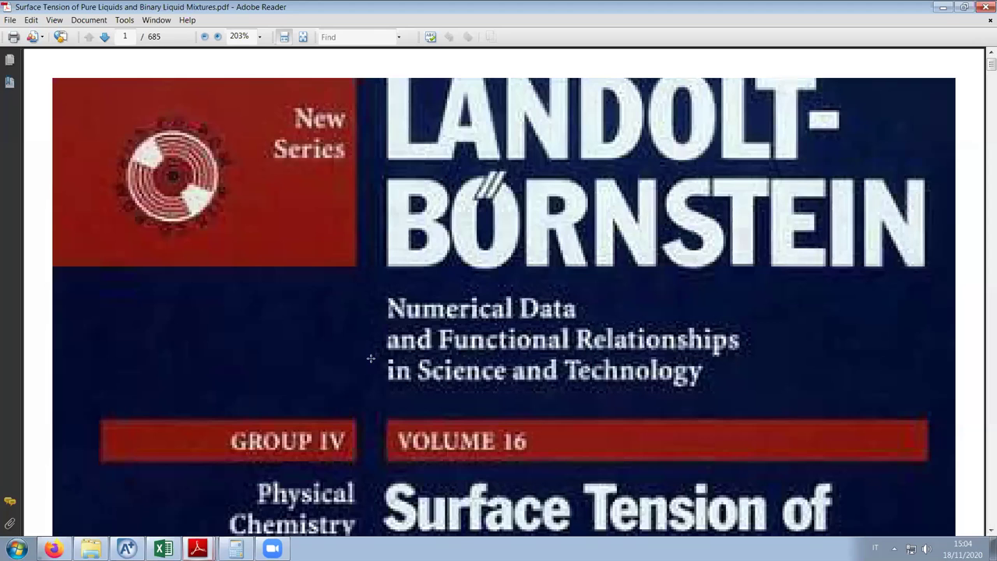
key("ctrl+0")
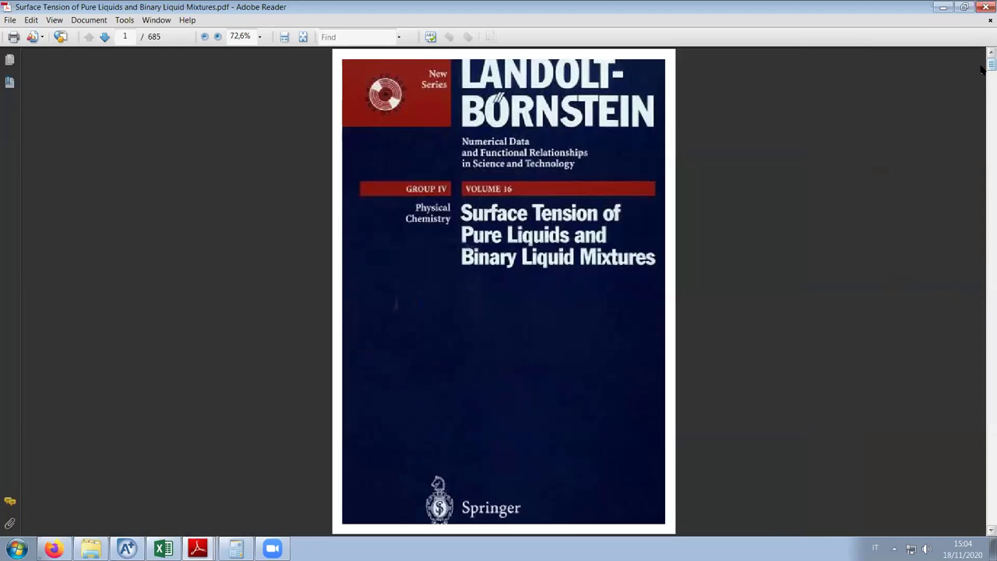
Switch to the 2019 styrene handling guide PDF and review its styrene property charts and the physical properties table
left_click(197, 549)
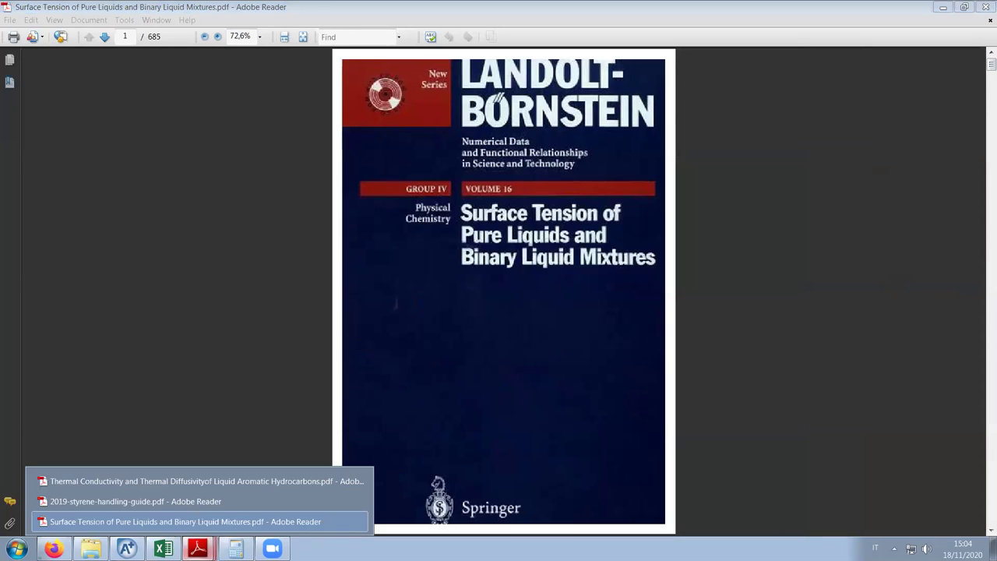
left_click(136, 501)
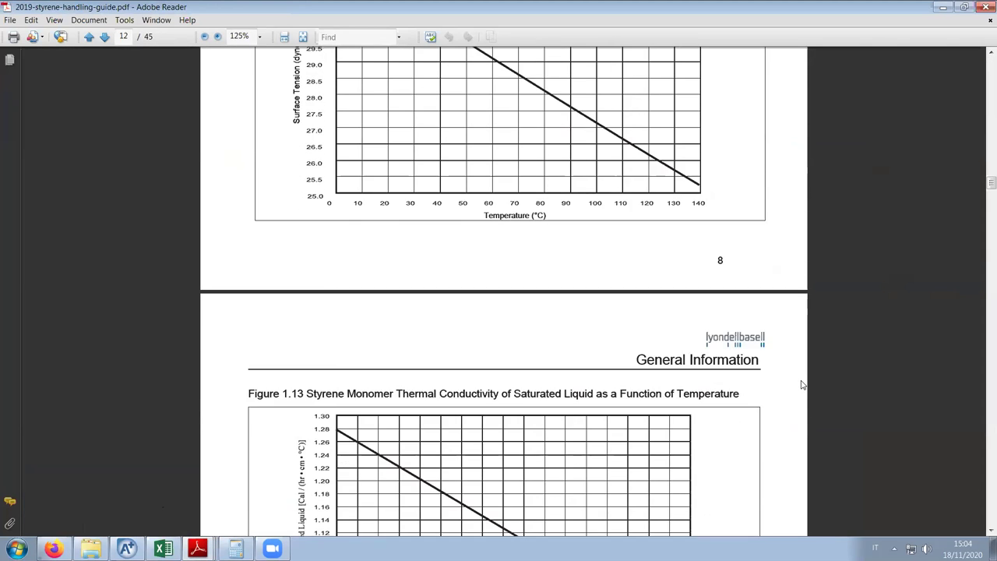
scroll(802, 385, "down", 3)
scroll(785, 423, "down", 2, "ctrl")
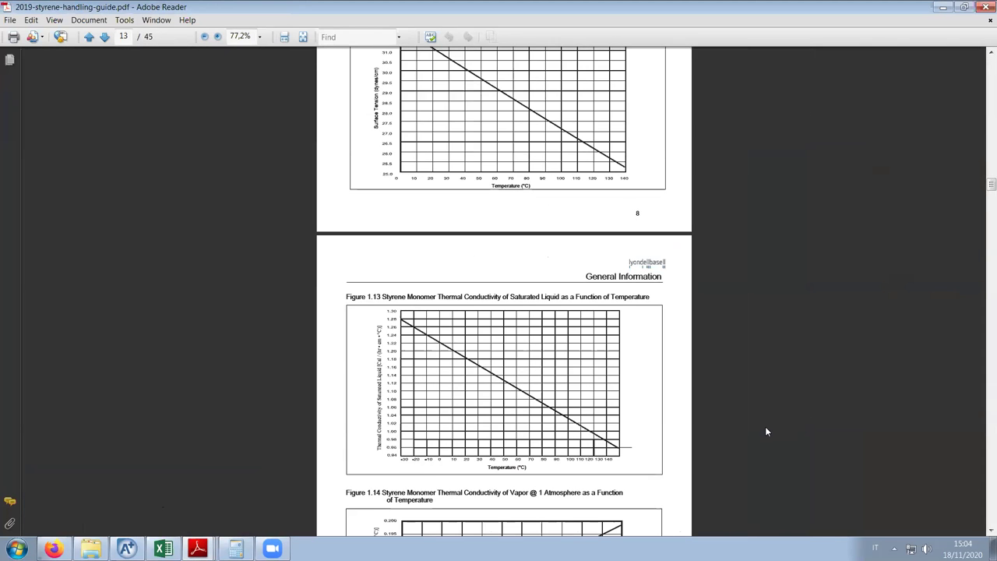
scroll(765, 431, "down", 3)
scroll(727, 442, "up", 7)
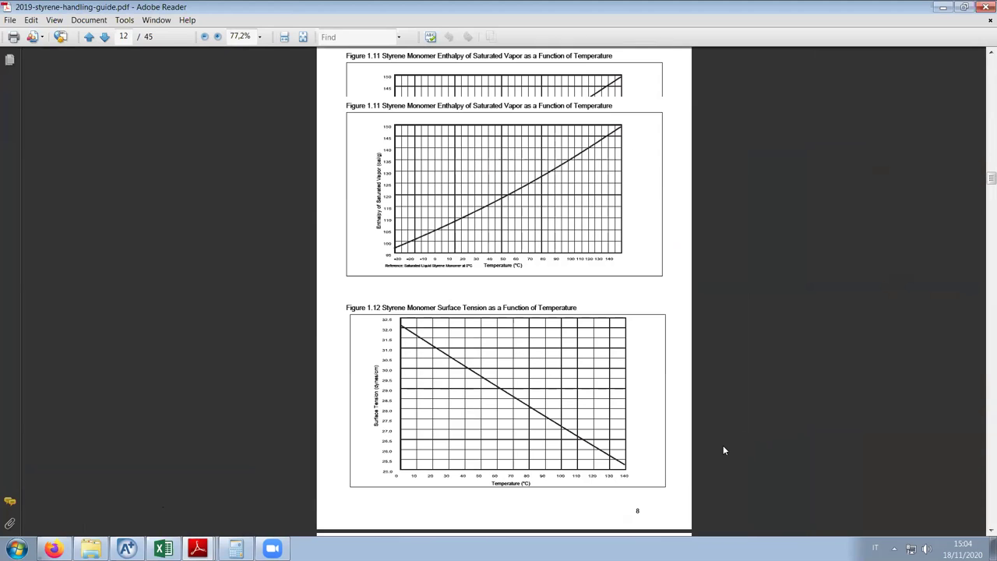
scroll(644, 393, "down", 3)
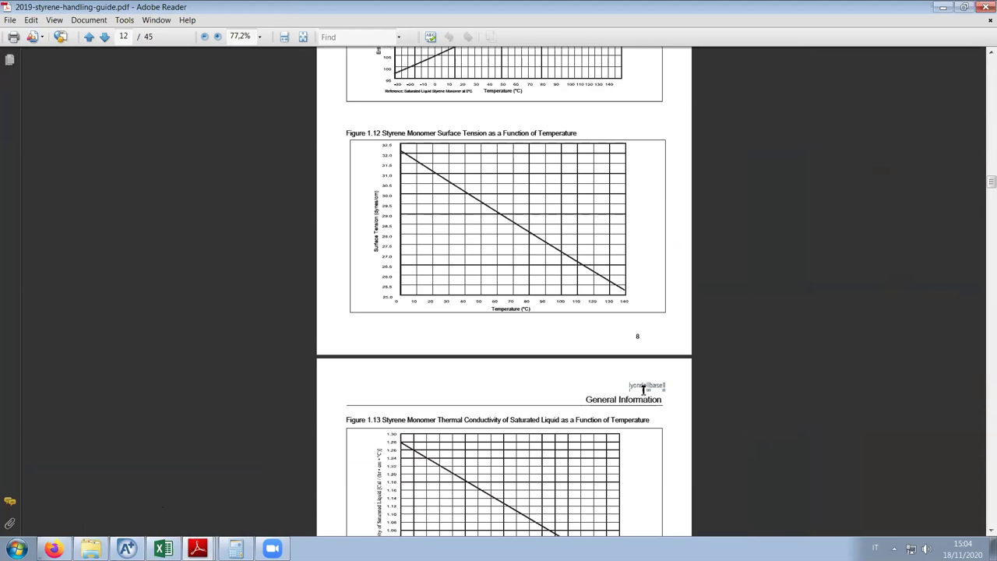
scroll(644, 389, "down", 13)
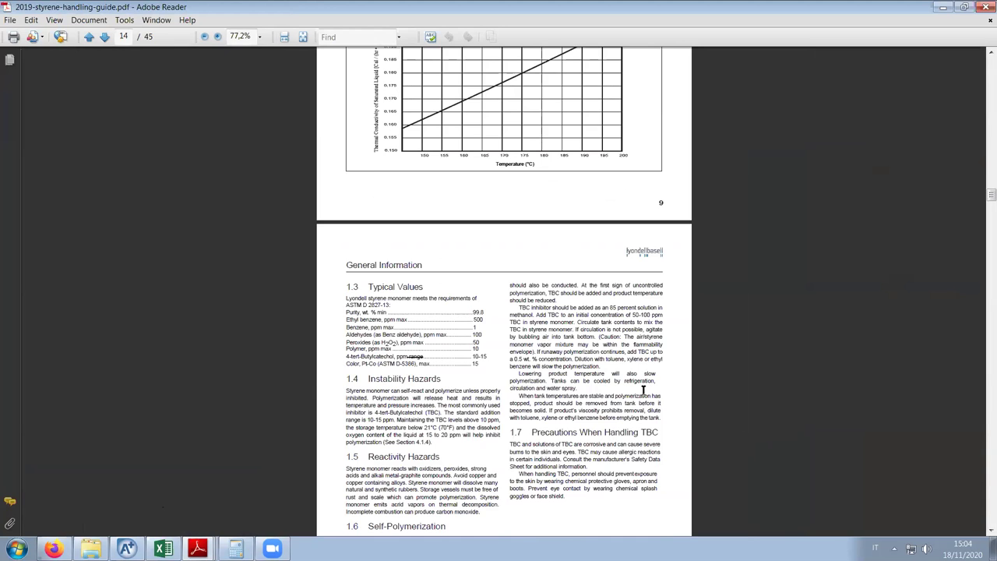
scroll(644, 389, "up", 20)
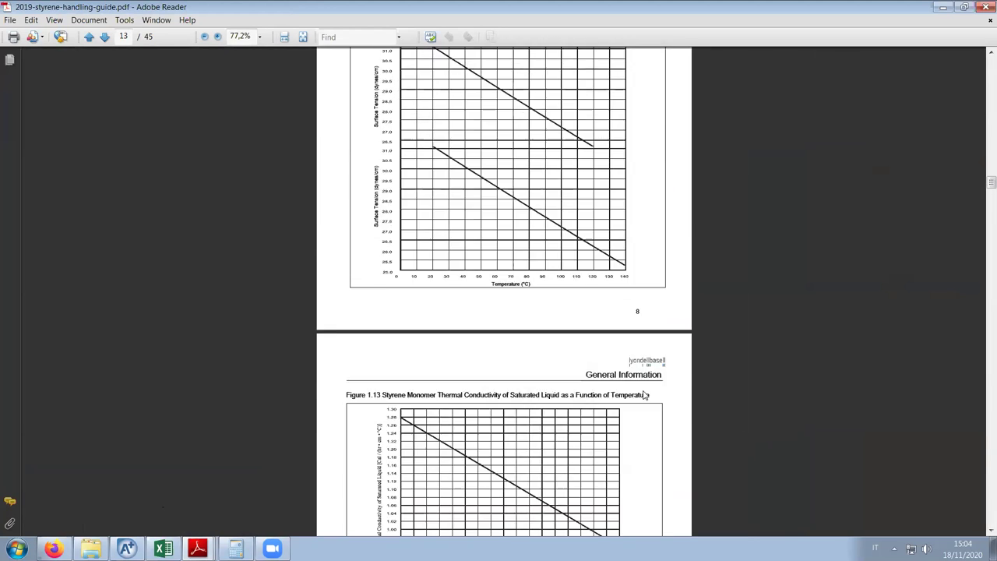
scroll(643, 396, "up", 20)
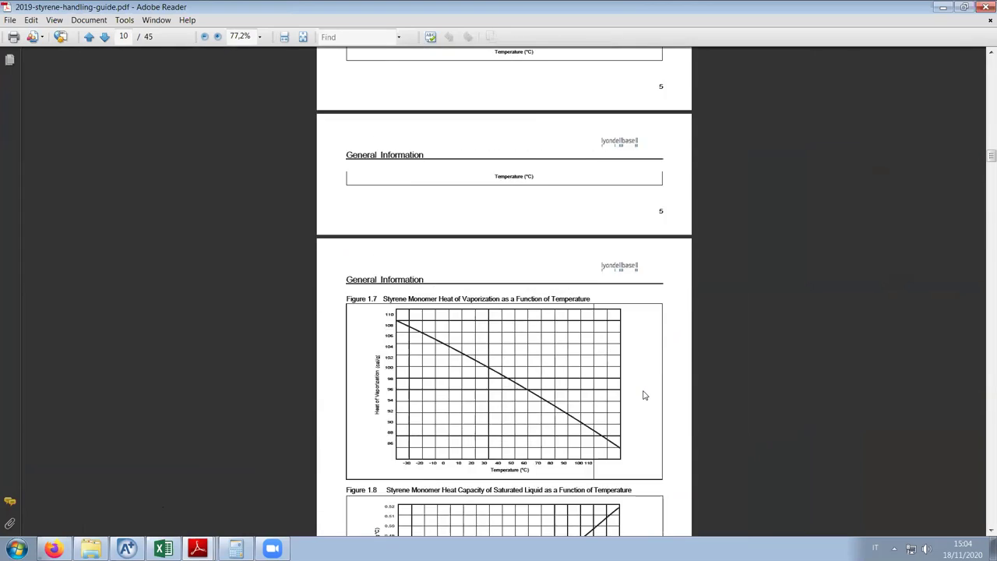
scroll(643, 393, "up", 20)
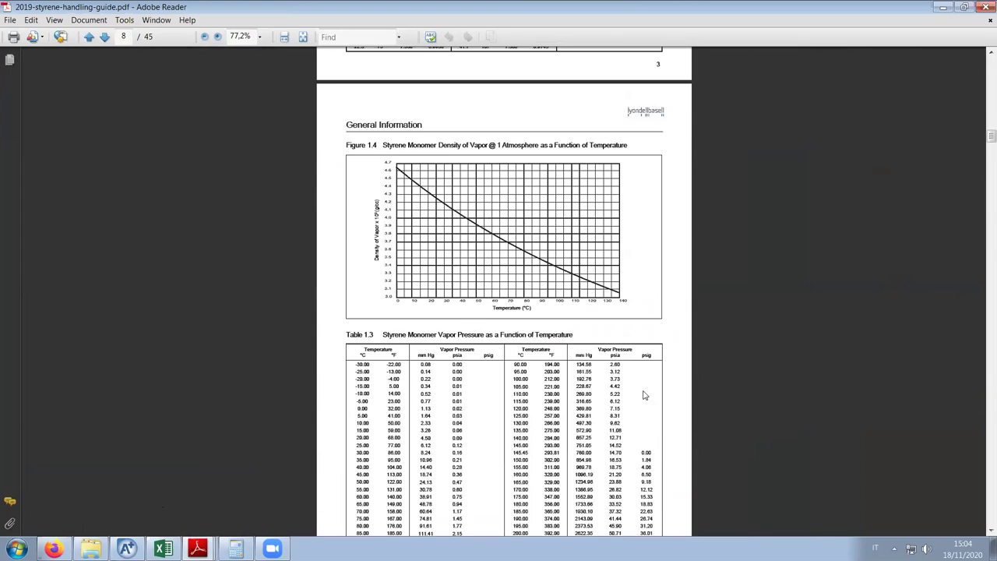
scroll(644, 395, "up", 10)
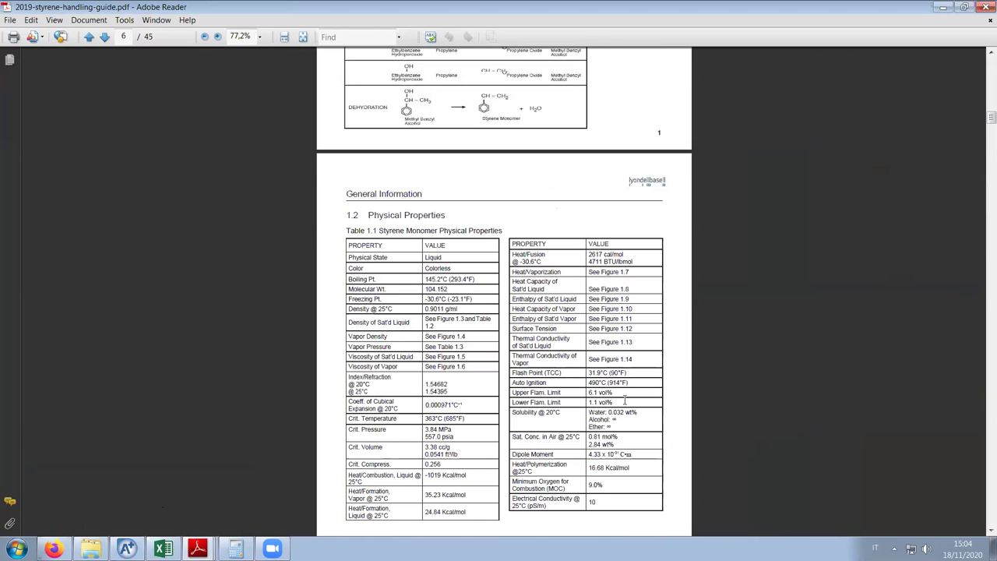
Return to the surface tension handbook PDF and search it for "styrene"
left_click(940, 7)
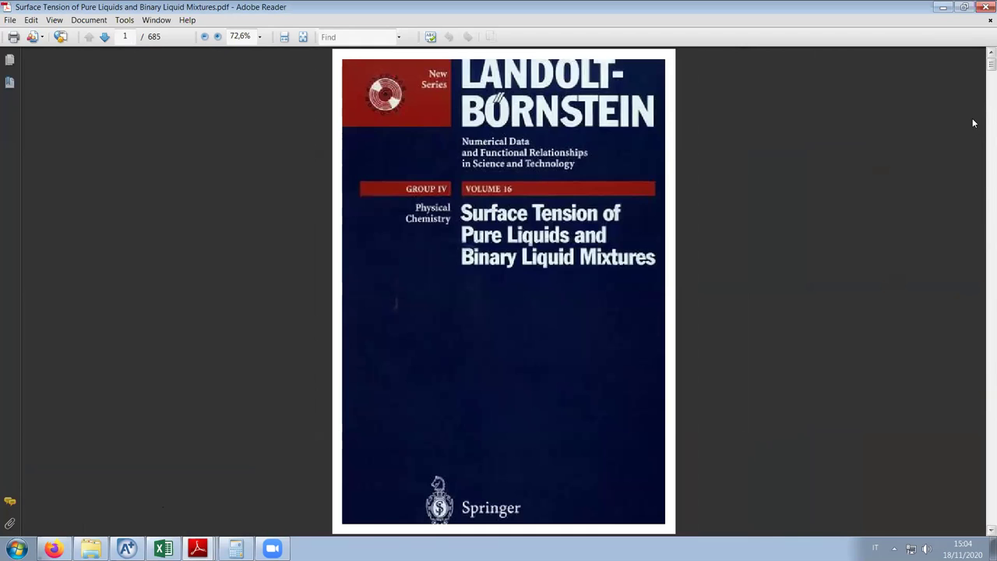
left_click_drag(992, 64, 981, 356)
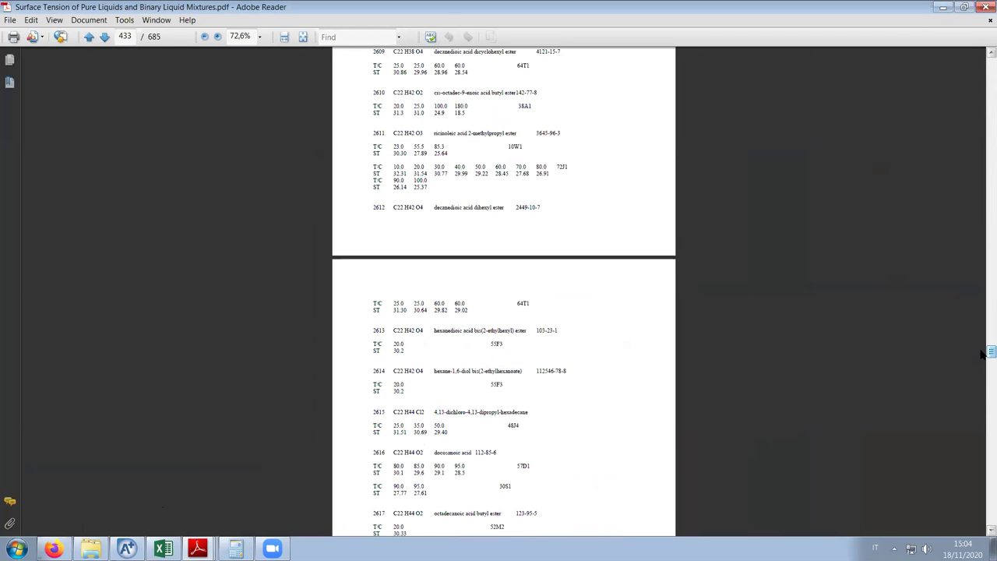
key("ctrl+f")
type("styrene")
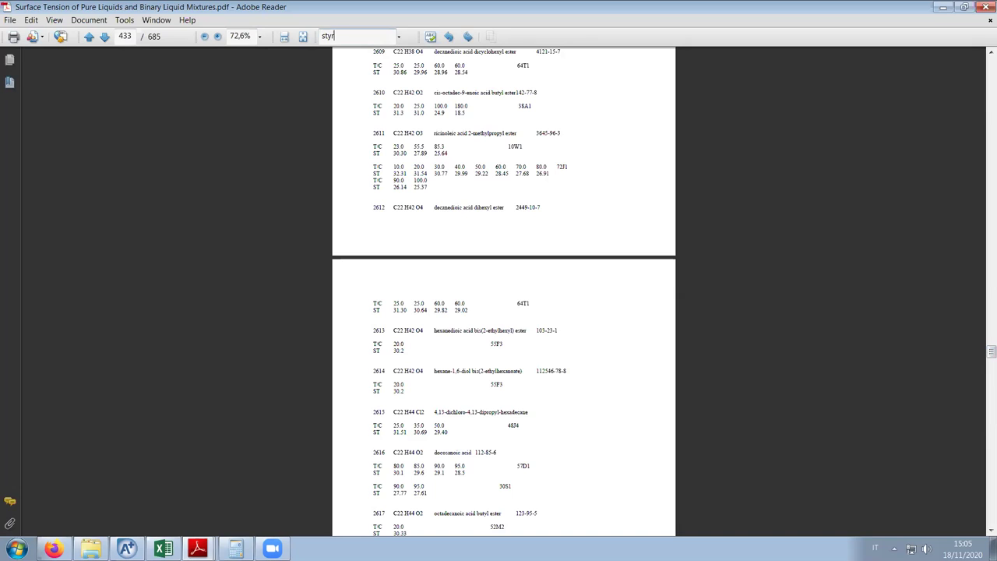
key("Return")
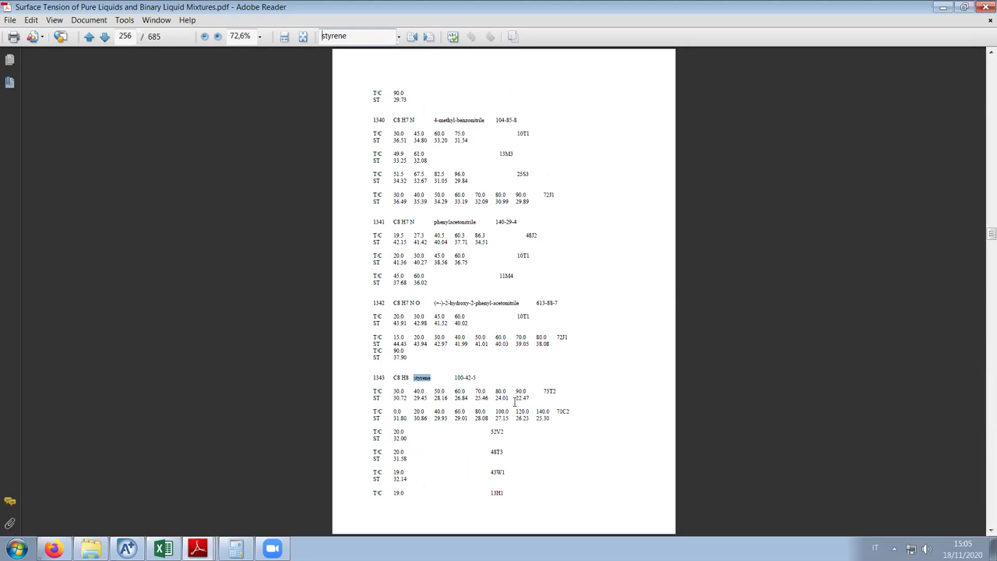
Enlarge the styrene entry in the surface tension handbook and check its data against the Aspen Plus SURFTEN plot
scroll(515, 402, "up", 3)
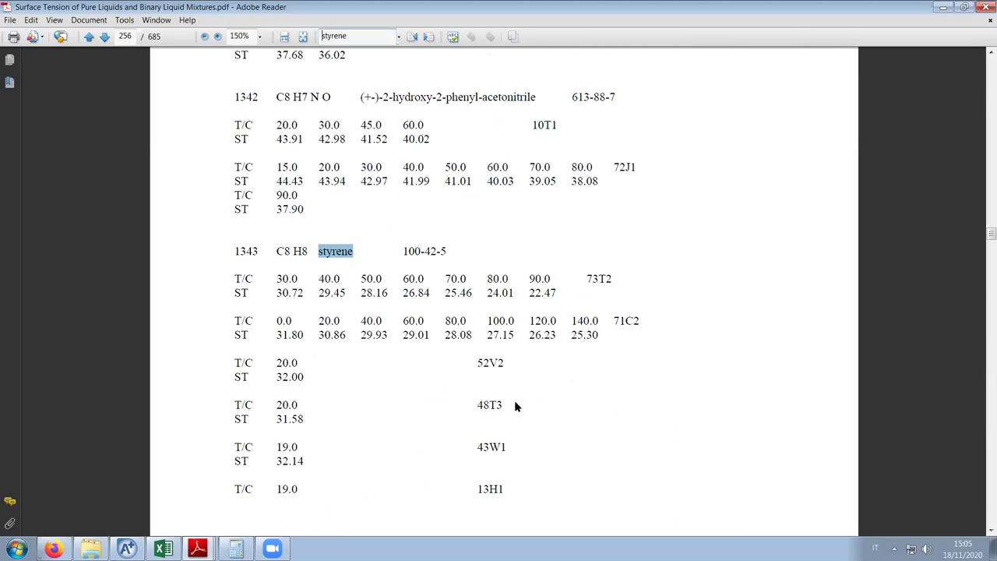
scroll(486, 304, "down", 1)
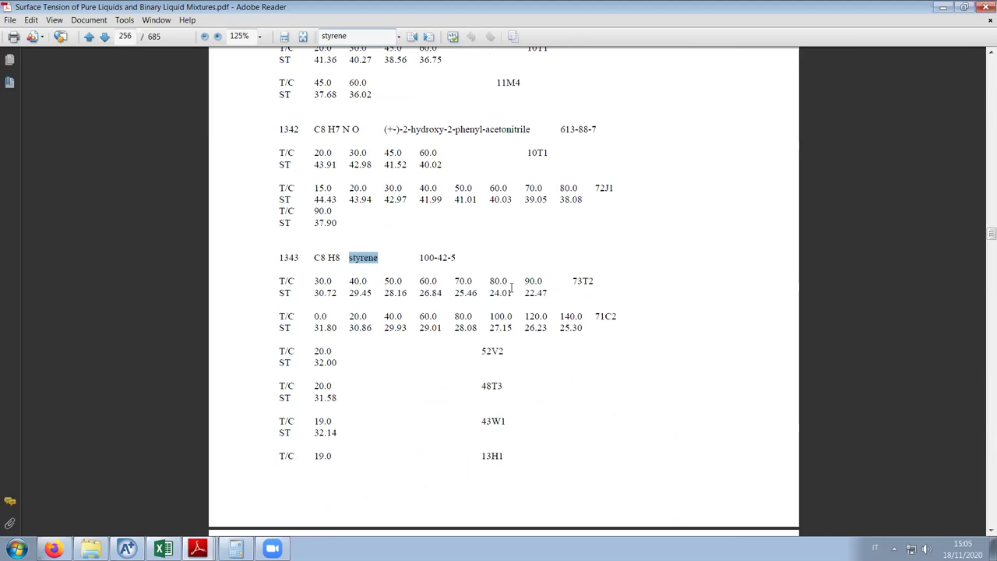
scroll(512, 288, "down", 1)
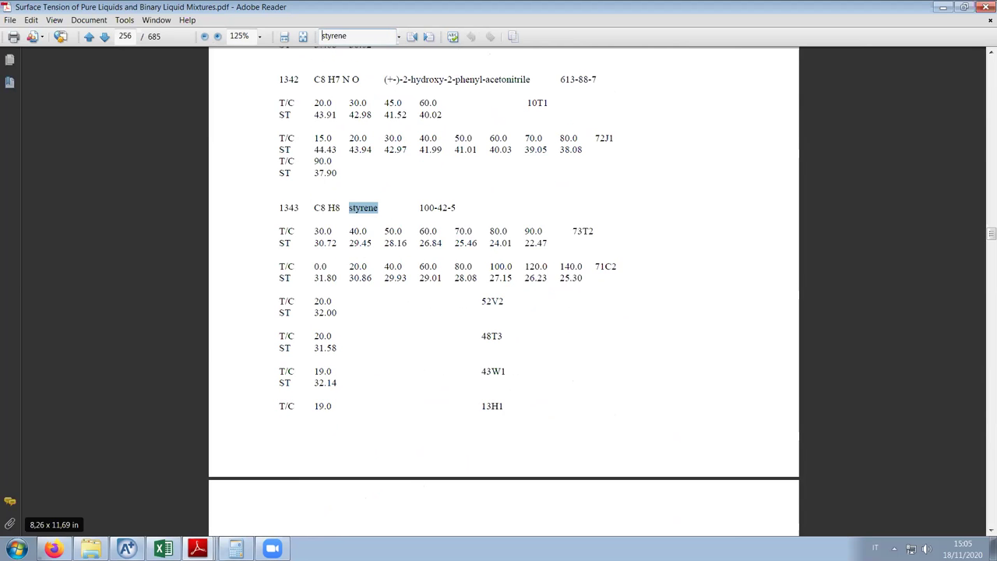
left_click(127, 550)
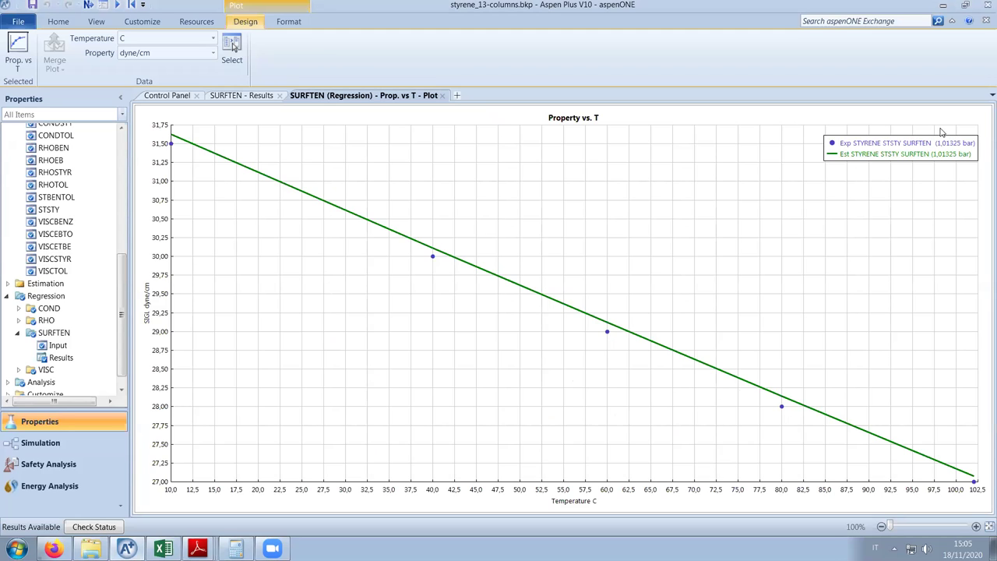
key("alt+Tab")
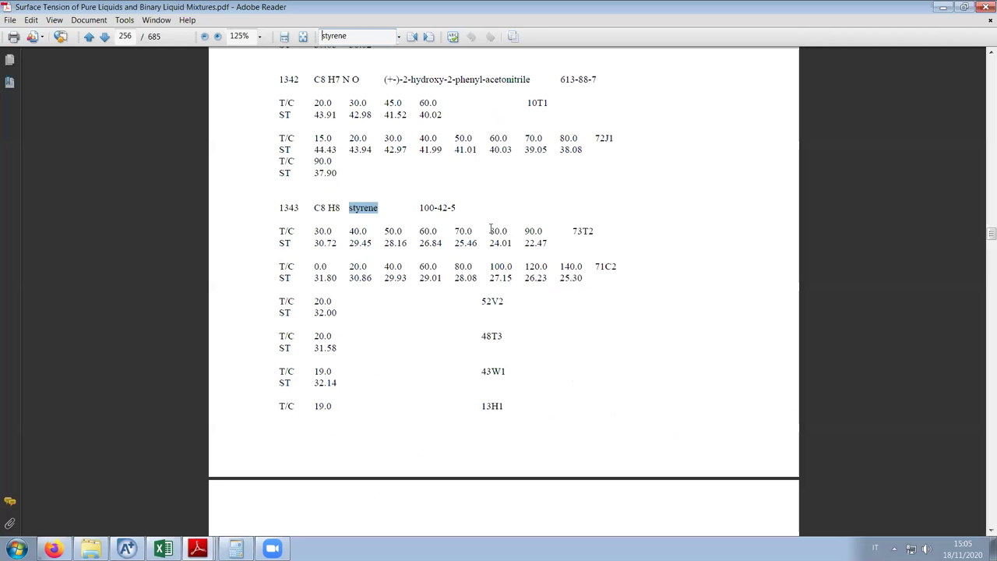
Compare the styrene surface tension values at 80 °C between the 73T2 and 71C2 data sets
left_click_drag(490, 229, 515, 243)
left_click_drag(454, 265, 479, 279)
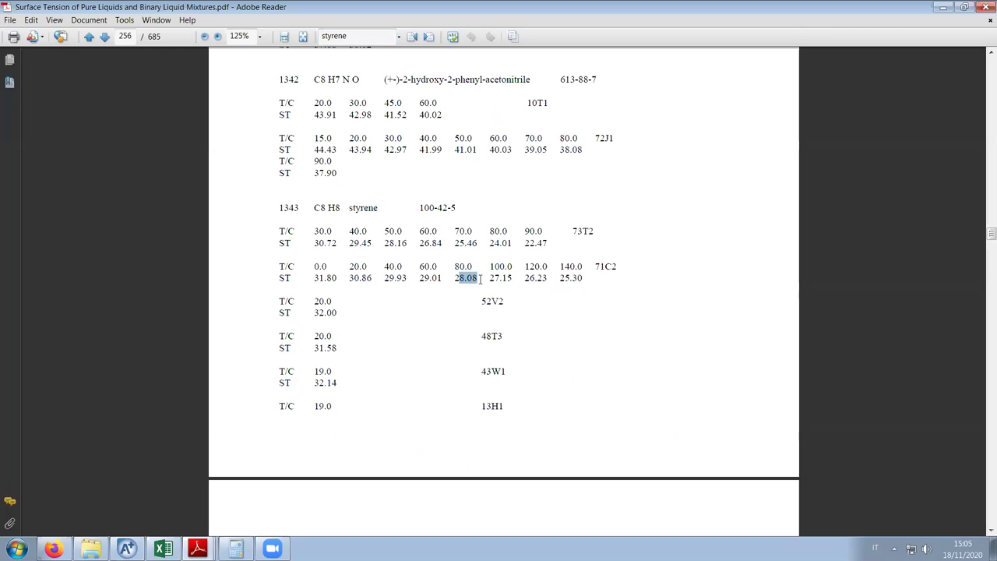
left_click(477, 283)
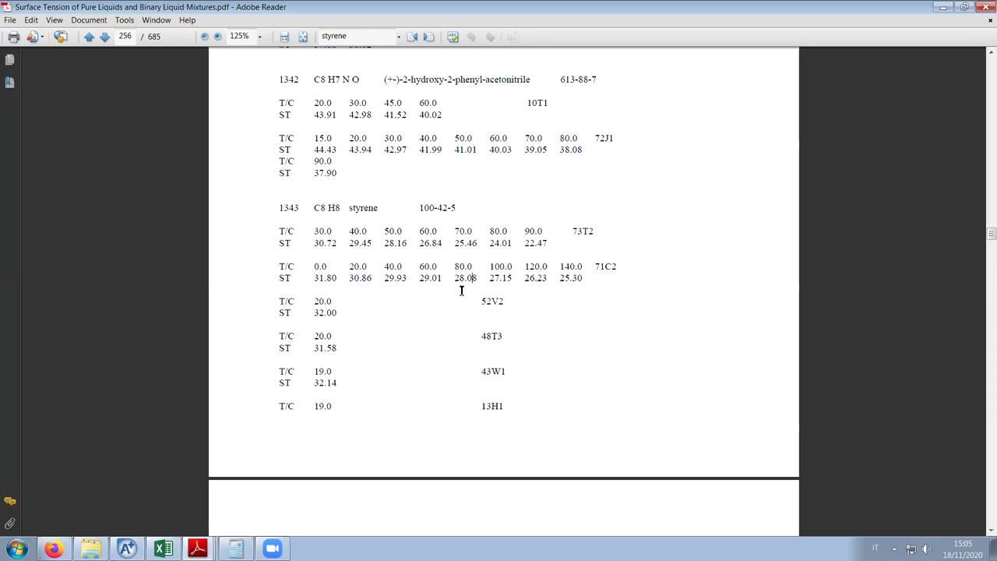
left_click_drag(455, 266, 478, 278)
left_click_drag(489, 231, 510, 242)
left_click_drag(455, 266, 478, 278)
left_click(490, 255)
double_click(506, 245)
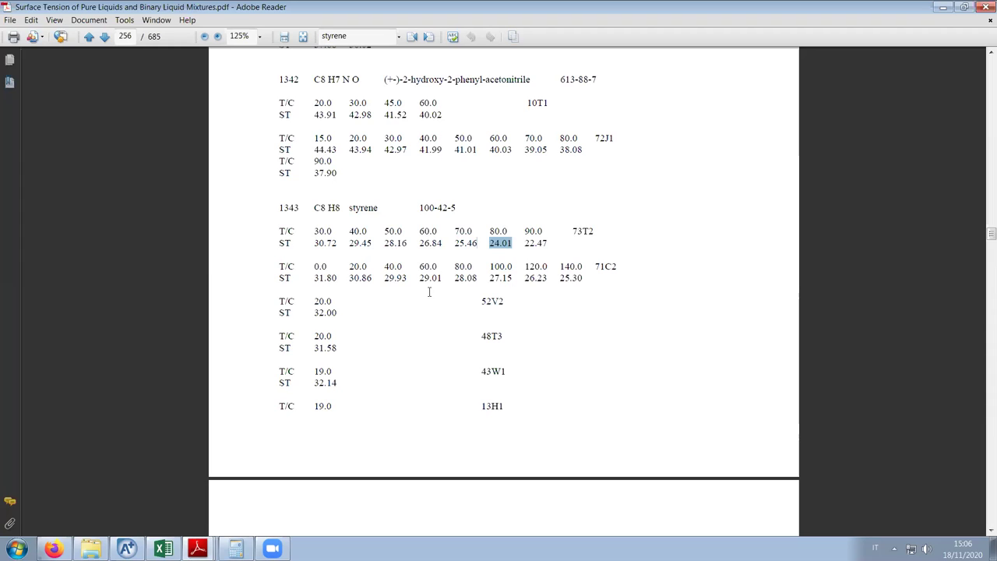
Close the handbook PDF and bring up the Diffusion sheet of the Properties workbook in Excel
left_click(984, 6)
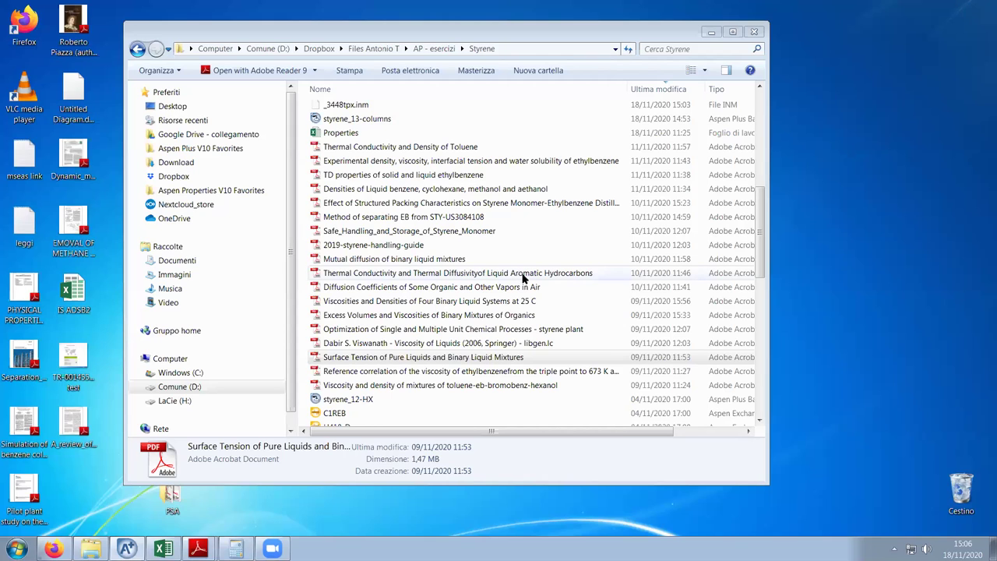
left_click_drag(762, 196, 767, 110)
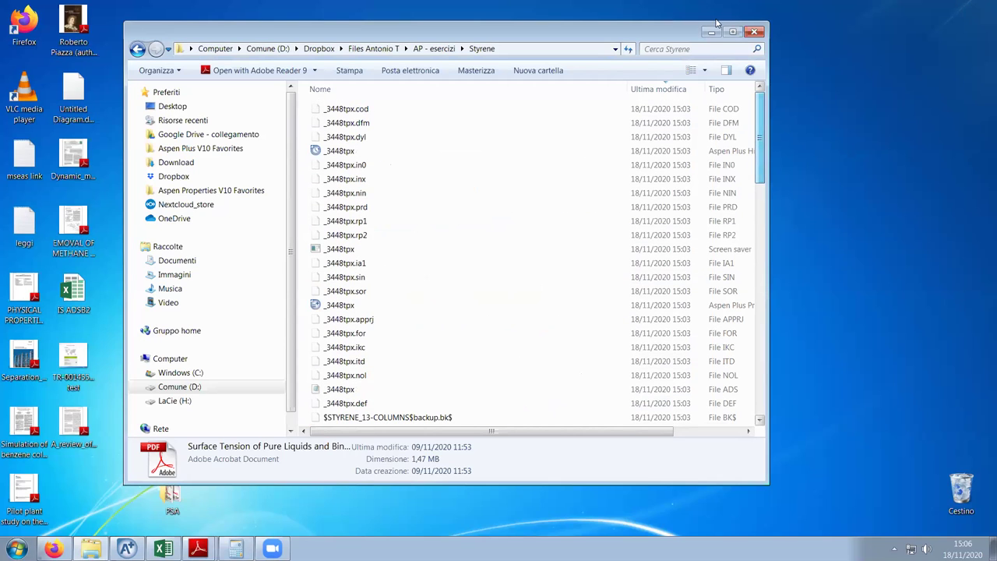
left_click(712, 31)
left_click(163, 548)
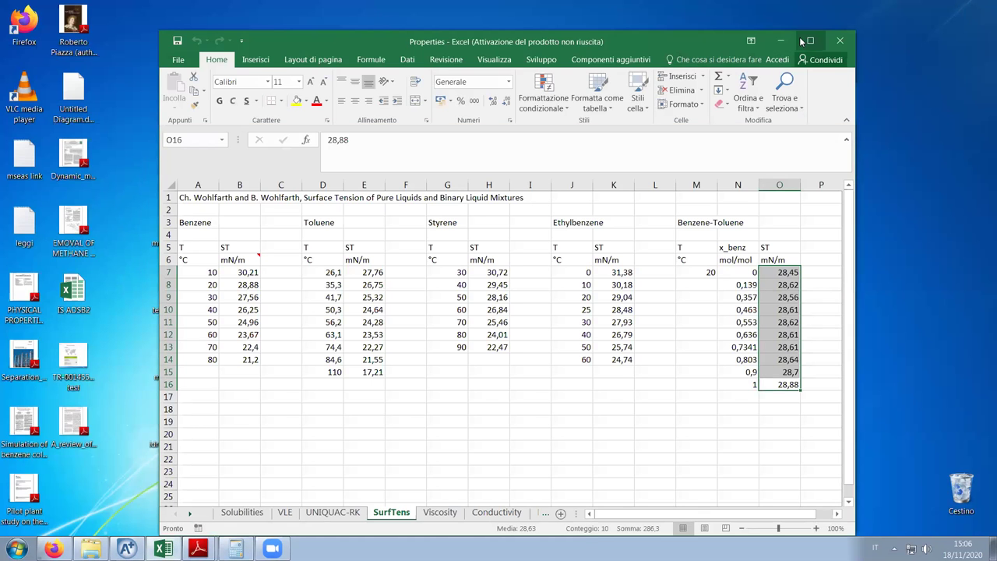
left_click(802, 39)
left_click(387, 513)
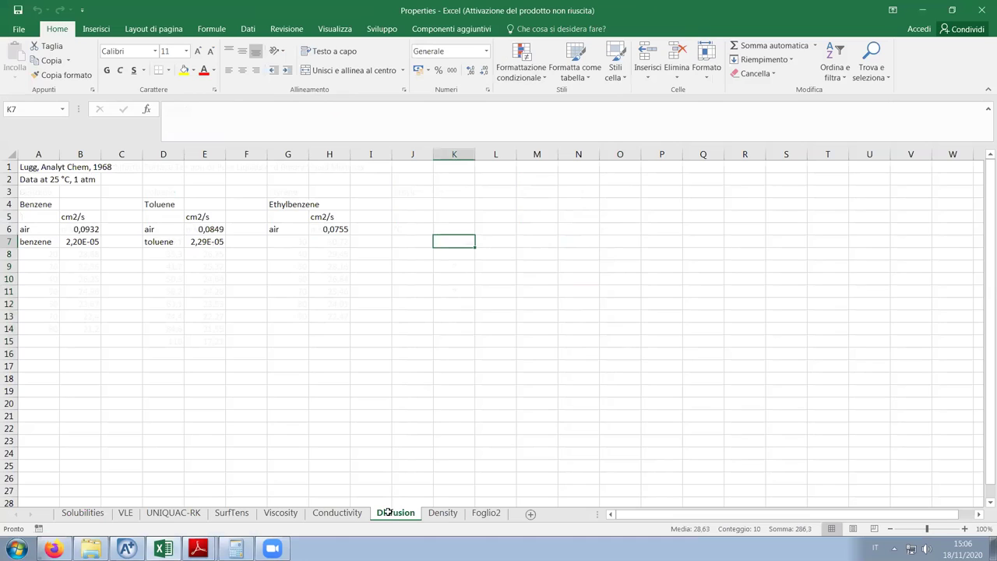
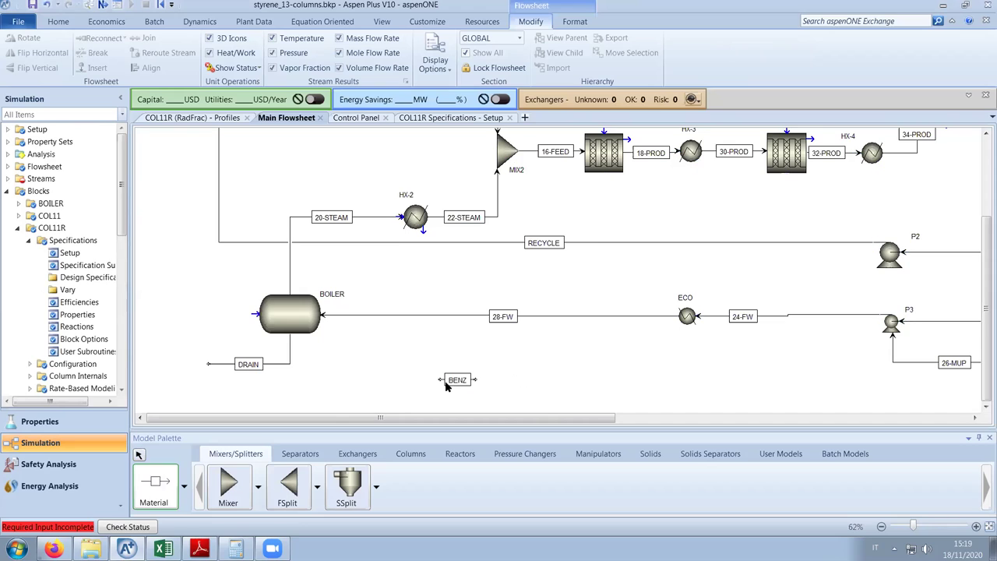
Open the input of the BENZ stream in the Aspen Plus flowsheet and set 25 C and 1 bar
mouse_move(446, 385)
left_mouse_down()
mouse_move(383, 386)
mouse_move(436, 386)
left_mouse_up()
left_click(440, 390)
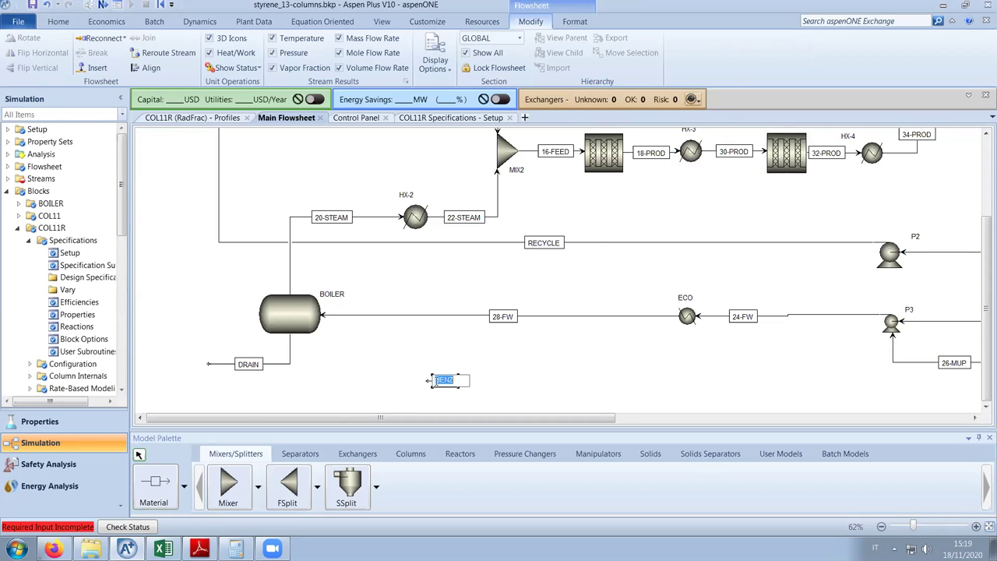
double_click(459, 381)
left_click(267, 211)
type("25")
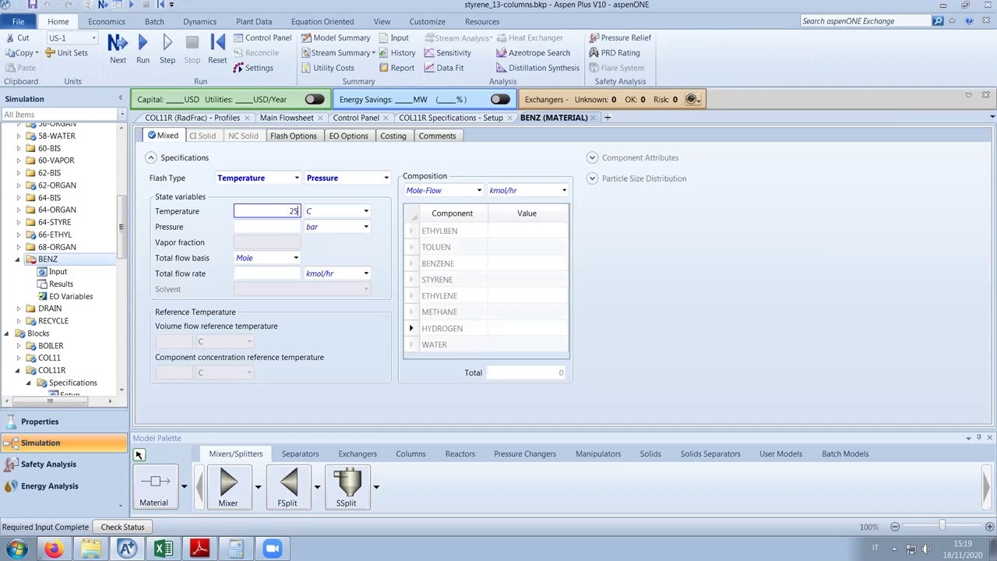
key("Tab")
type("1")
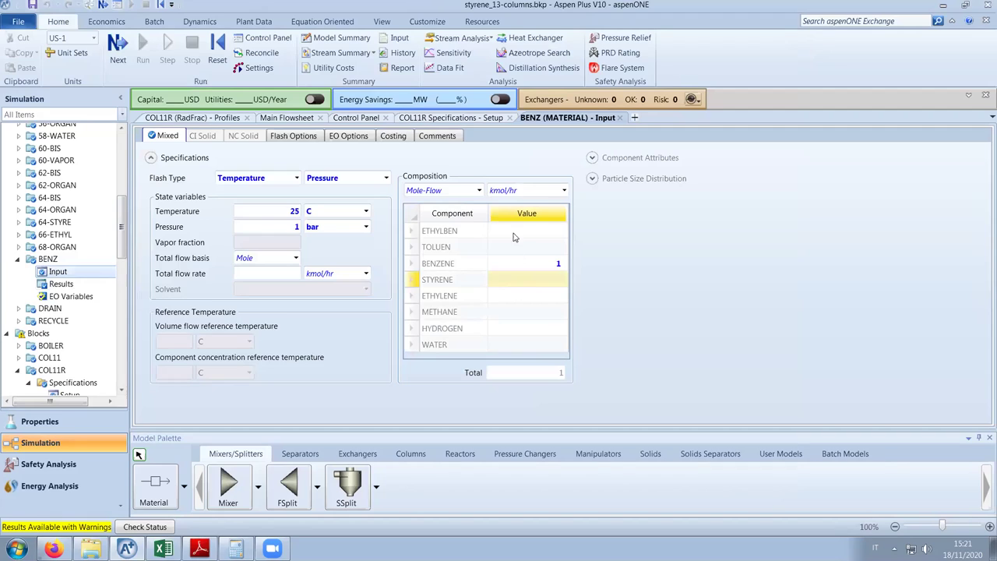
Set the toluene mole flow of the BENZ stream to 1 kmol/hr and run the simulation
left_click(526, 249)
type("1")
key("Return")
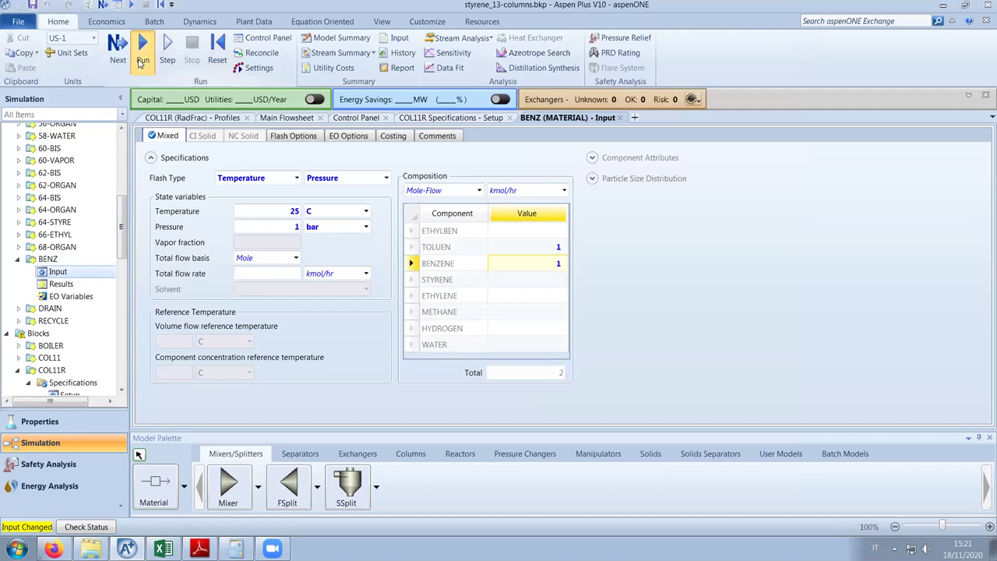
left_click(141, 59)
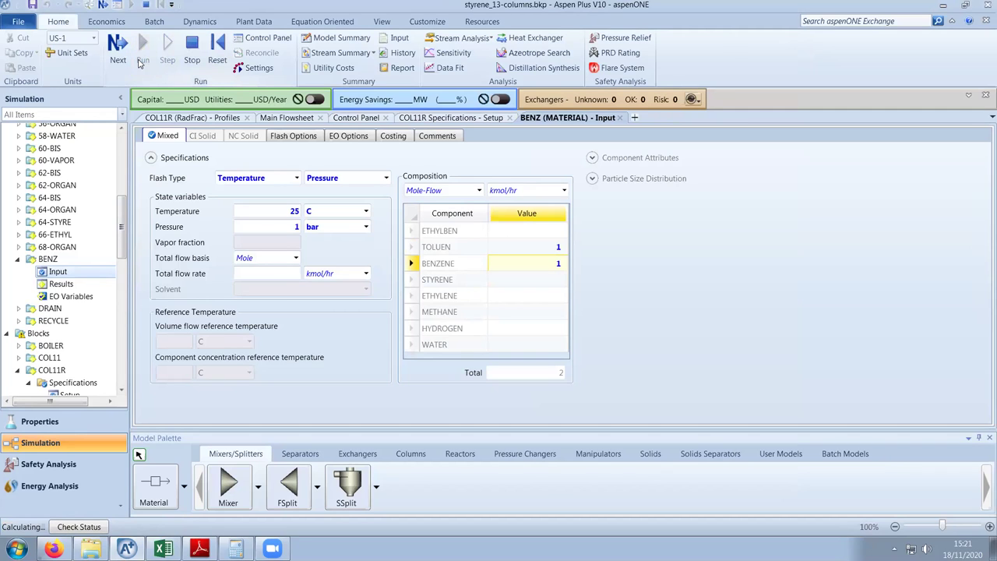
left_click(525, 328)
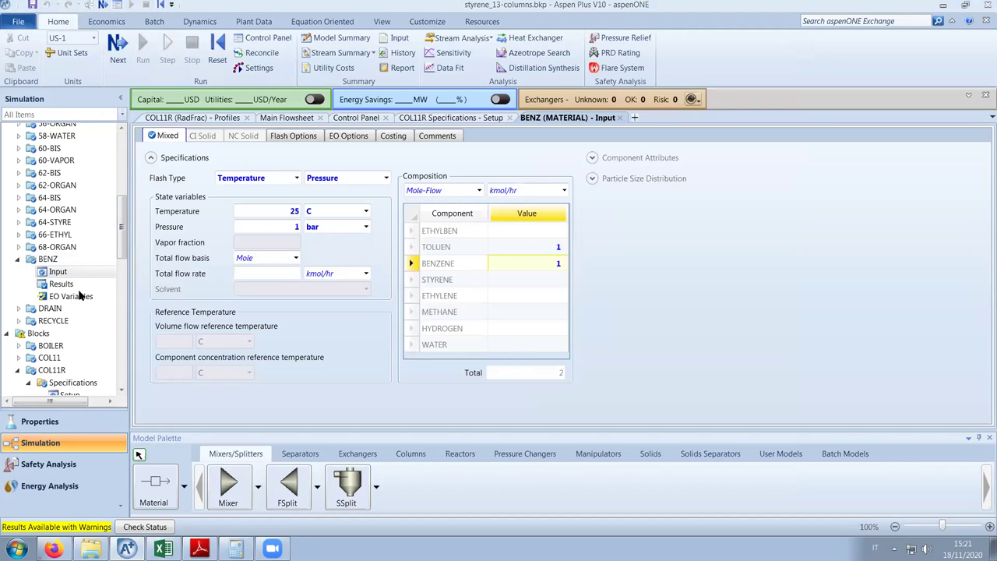
Open the BENZ stream results and expand the liquid phase's mixture diffusivity for each component
left_click(77, 286)
scroll(426, 317, "down", 5)
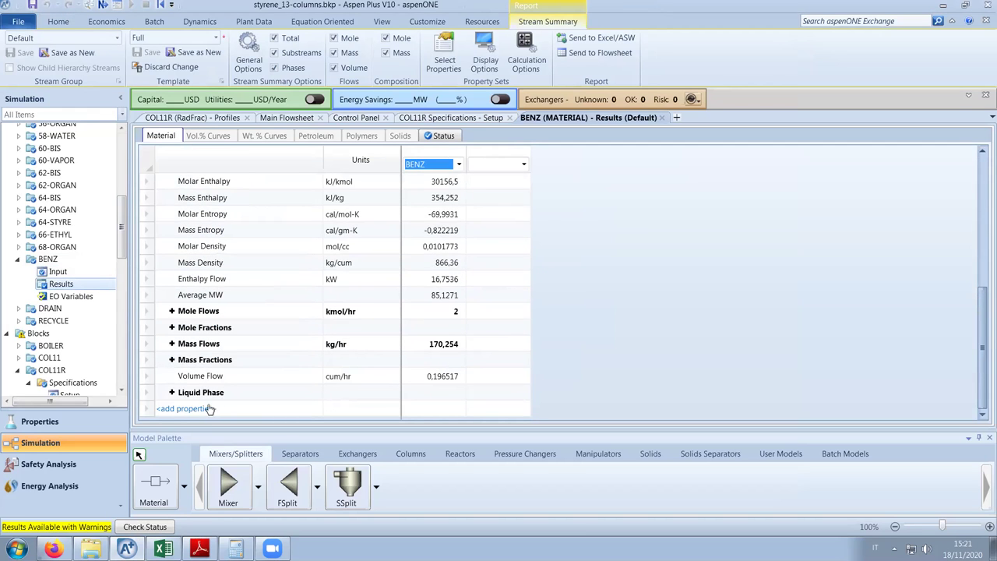
left_click(172, 393)
scroll(234, 366, "down", 3)
scroll(264, 356, "down", 2)
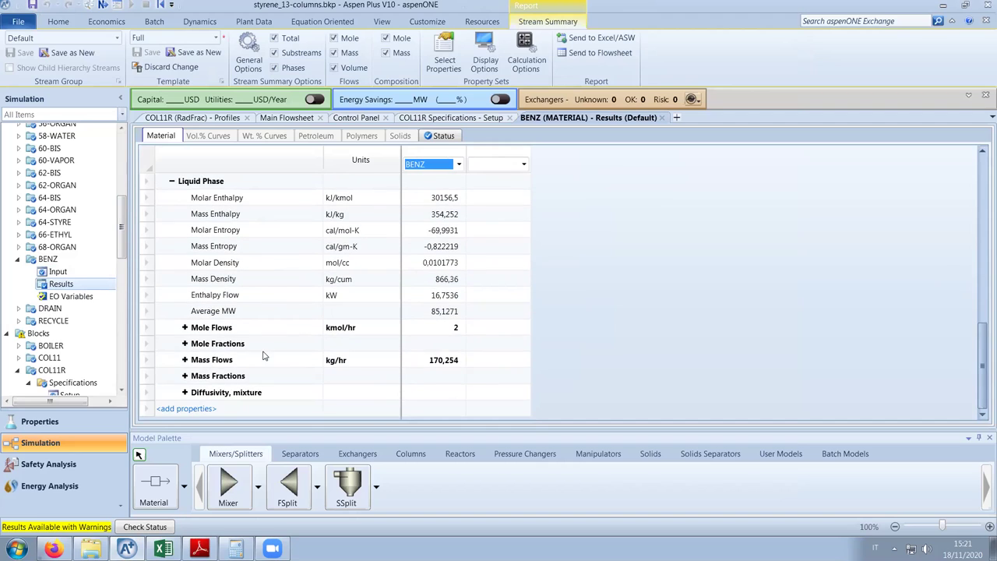
left_click(184, 391)
scroll(265, 355, "down", 2)
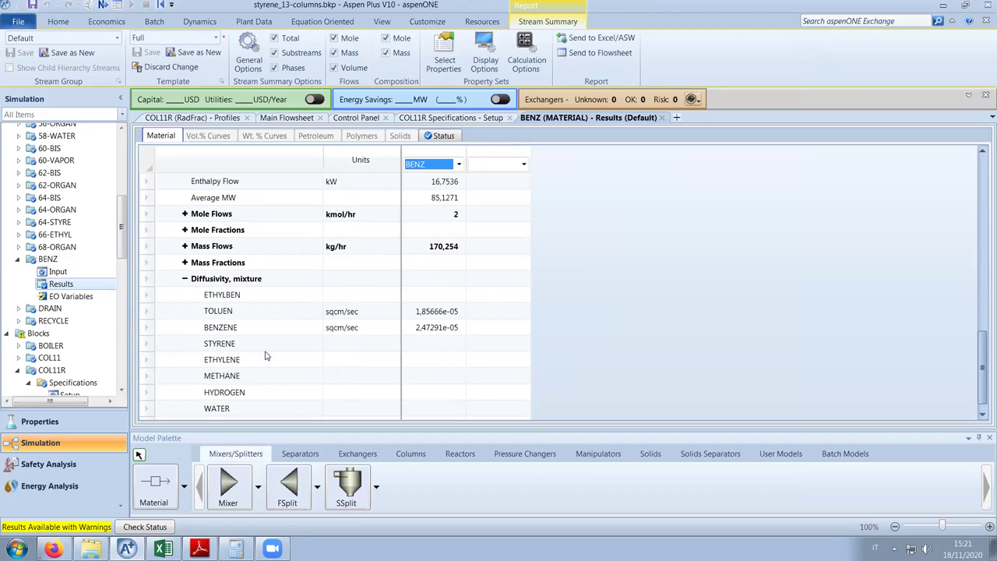
Reduce the Aspen Plus window and place it over the Excel Diffusion sheet to compare the BENZ diffusivities with the literature data
left_click(965, 4)
left_click(163, 549)
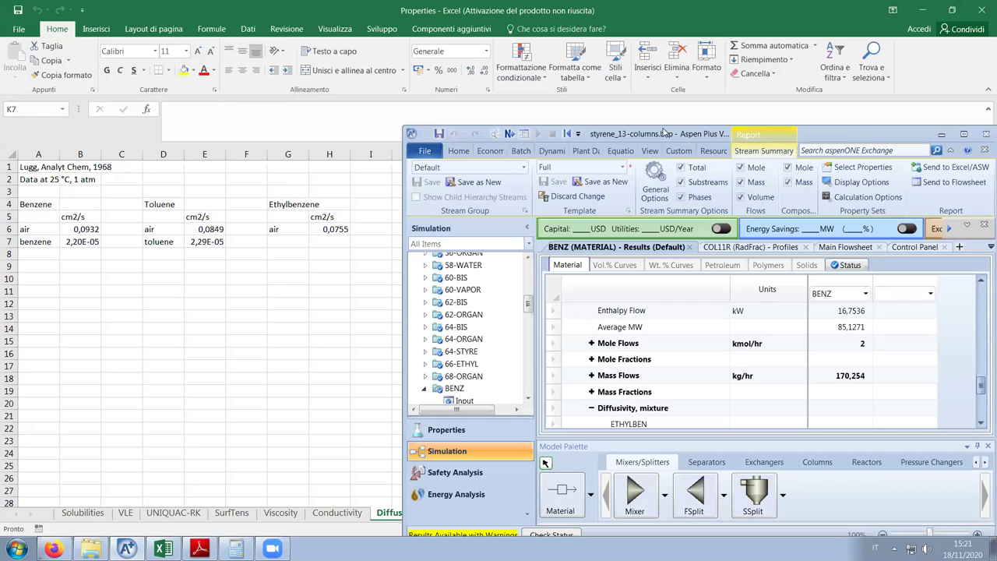
left_click_drag(663, 132, 561, 8)
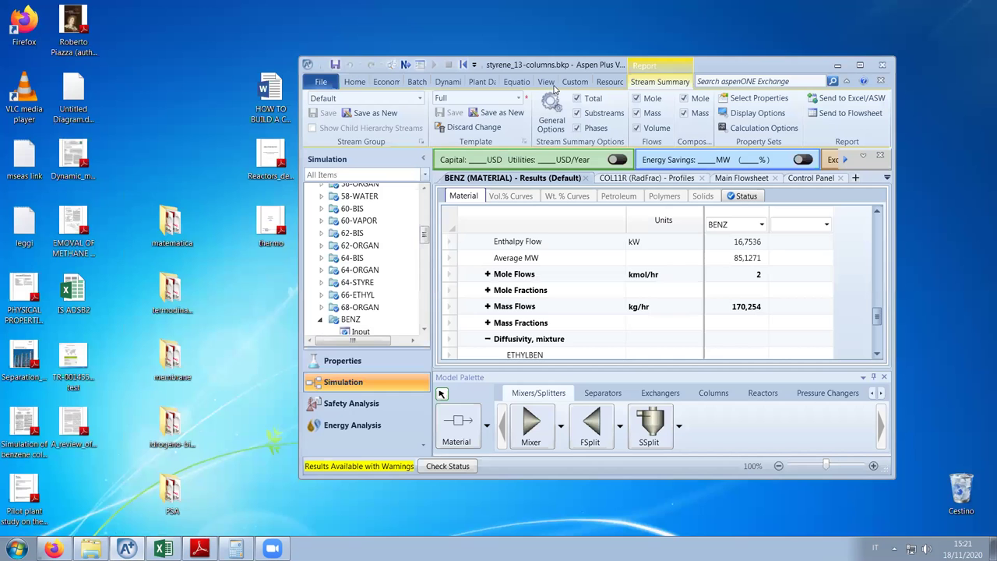
left_click(163, 549)
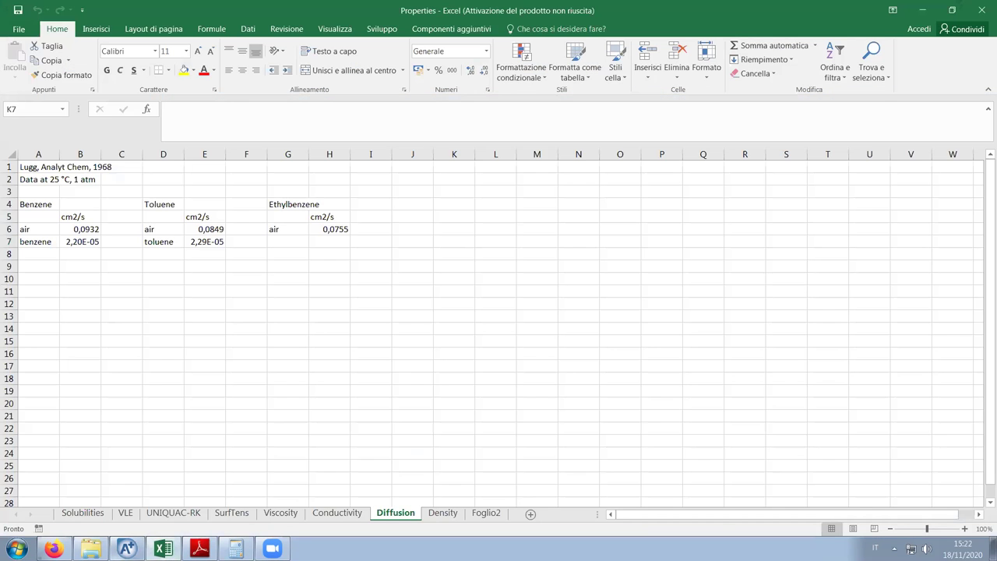
key("alt+Tab")
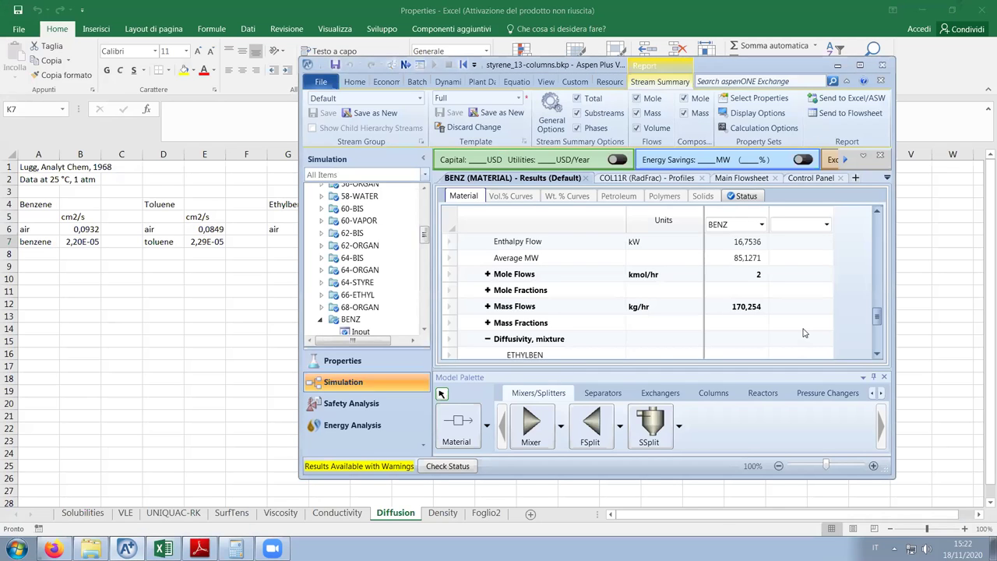
scroll(804, 333, "down", 1)
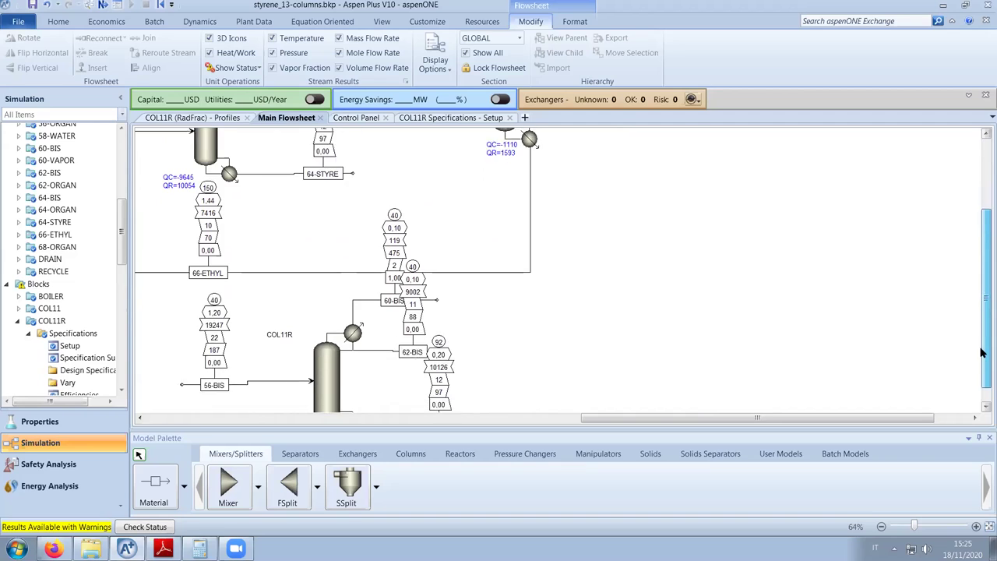
Add a RadFrac column block named COL21R to the main flowsheet, in the free area beside COL21
scroll(981, 353, "down", 1)
scroll(981, 361, "up", 5)
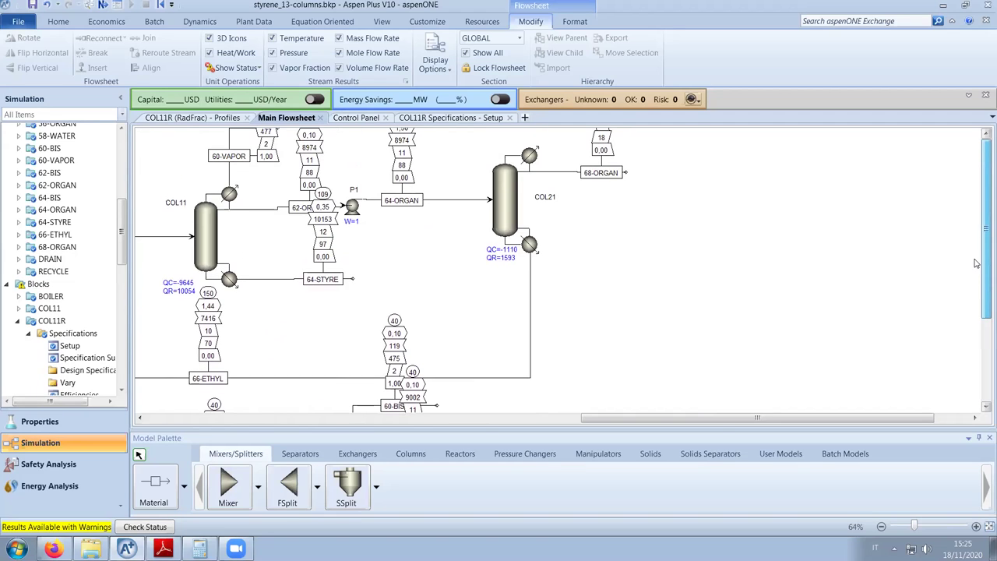
left_click(984, 134)
left_click(984, 134)
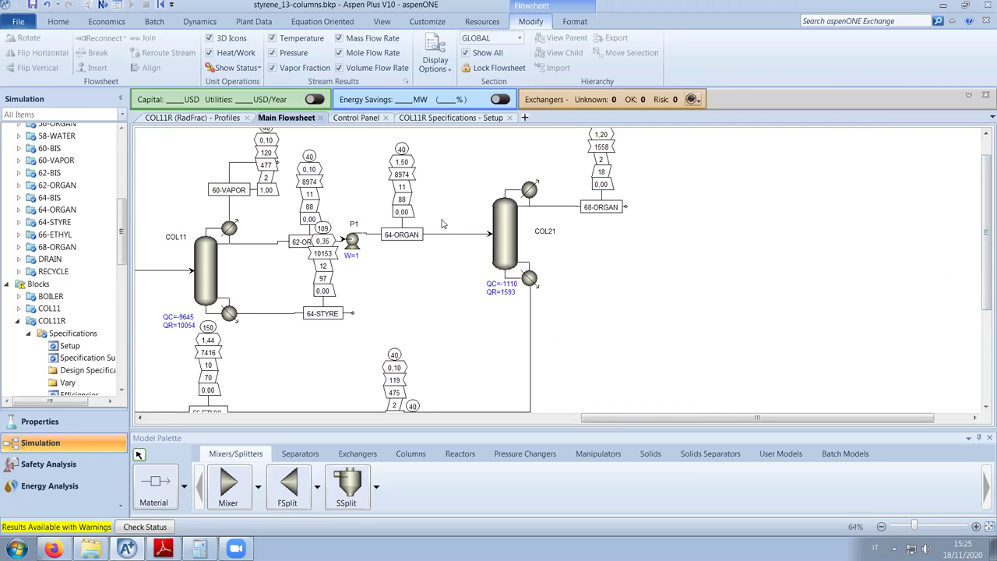
left_click_drag(983, 279, 984, 234)
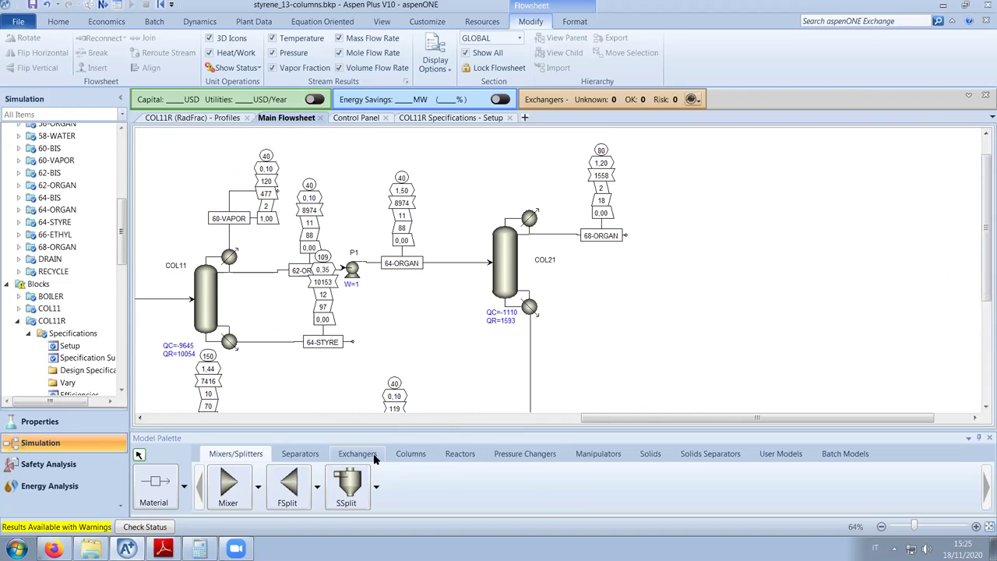
left_click(411, 456)
left_click(352, 491)
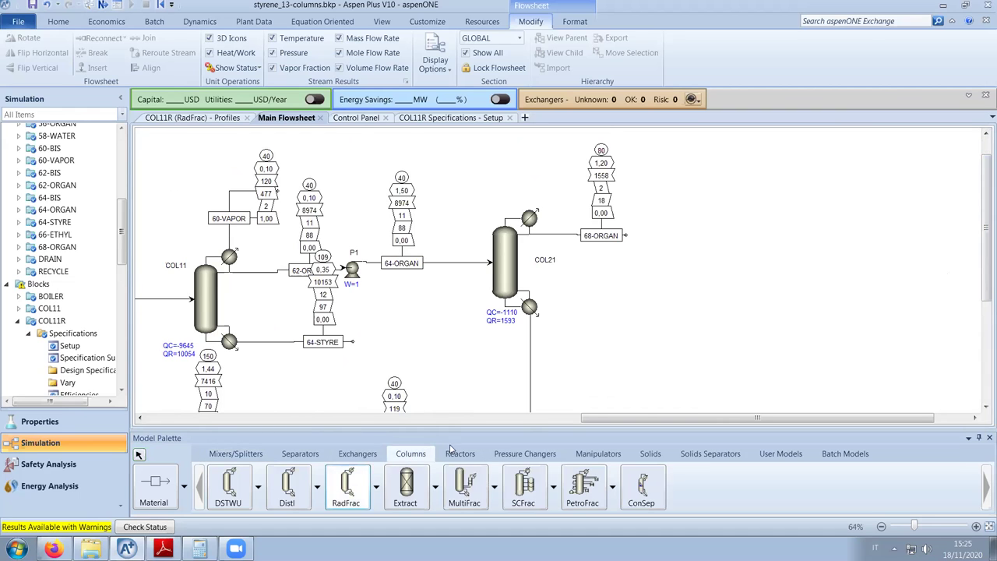
left_click(791, 332)
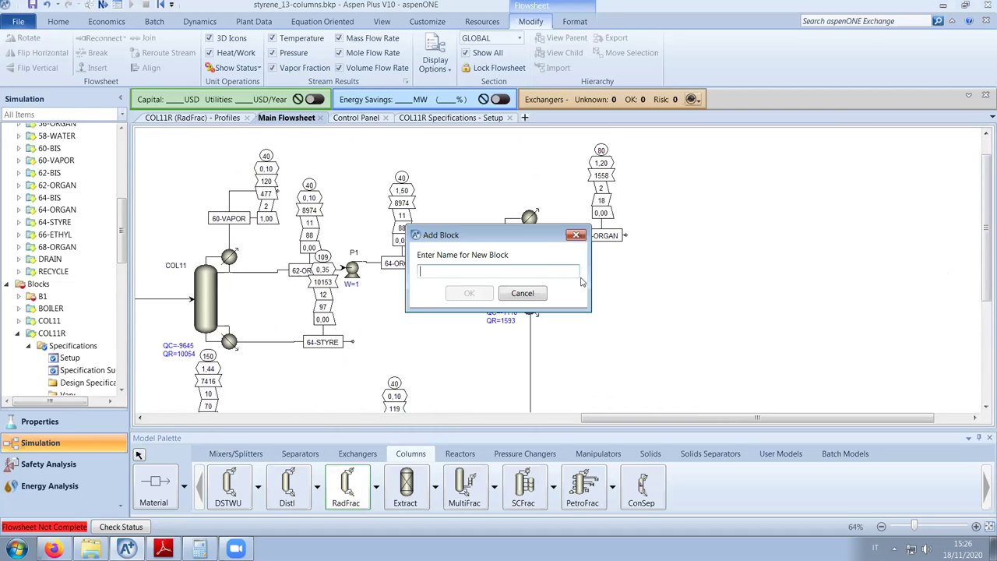
left_click_drag(524, 238, 689, 270)
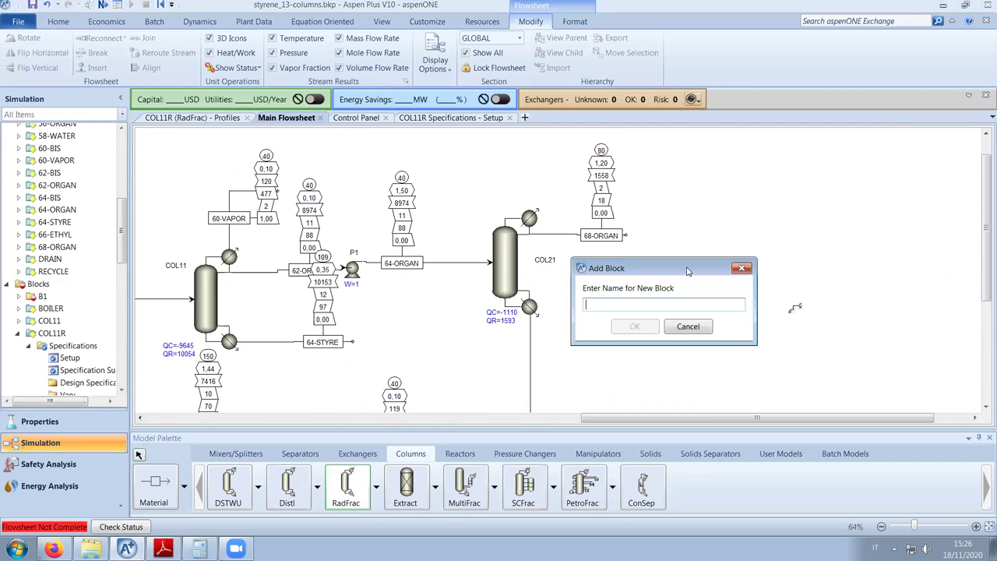
type("COL21R")
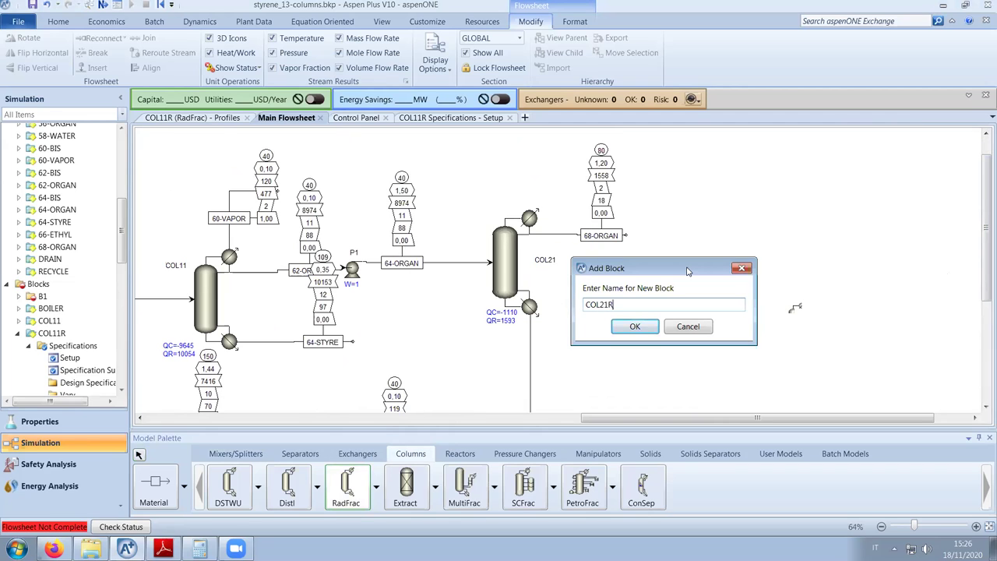
key("Return")
left_click(795, 319)
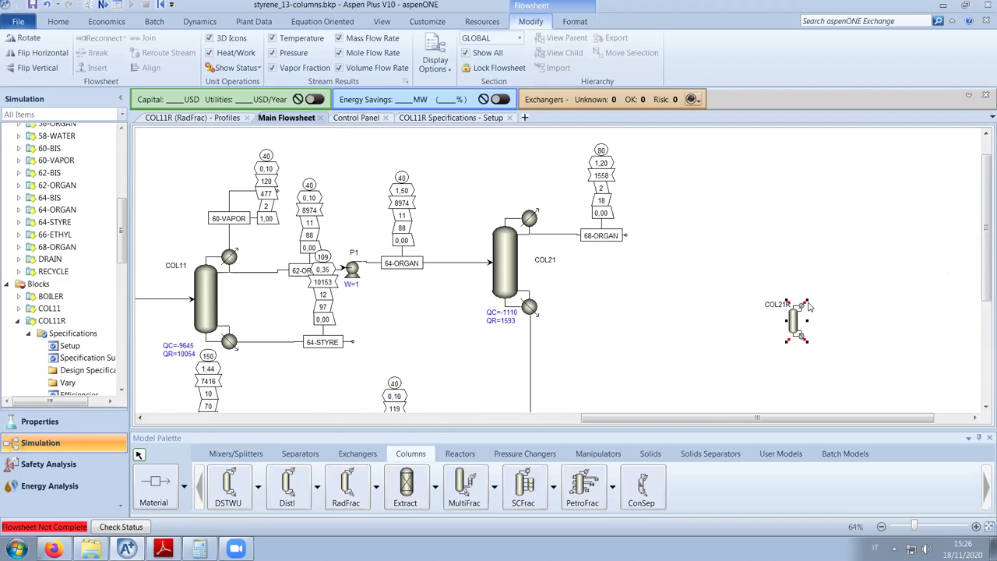
Enlarge the COL21R column icon on the flowsheet and activate the material stream tool
key("ctrl+k")
key("ctrl+k")
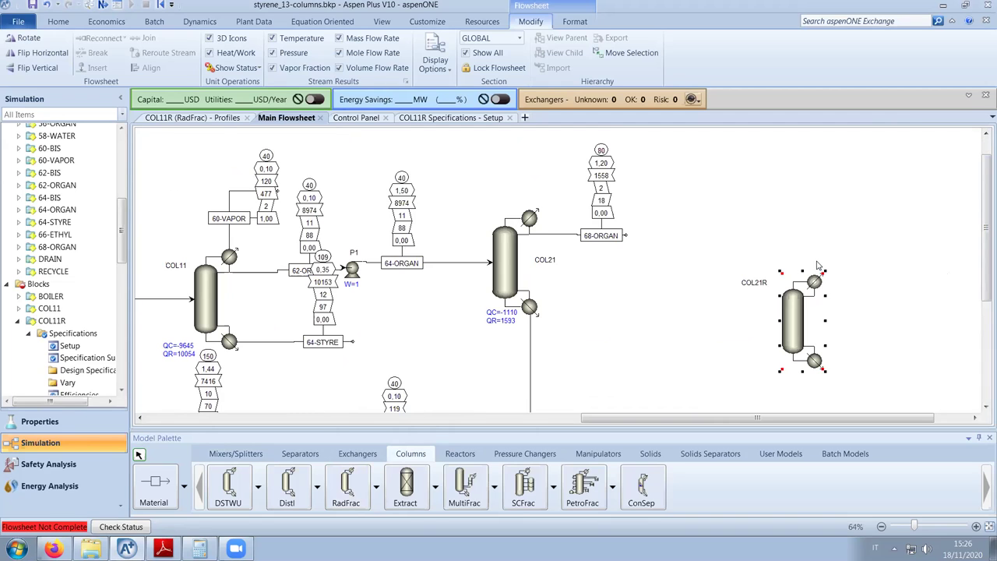
left_click(156, 494)
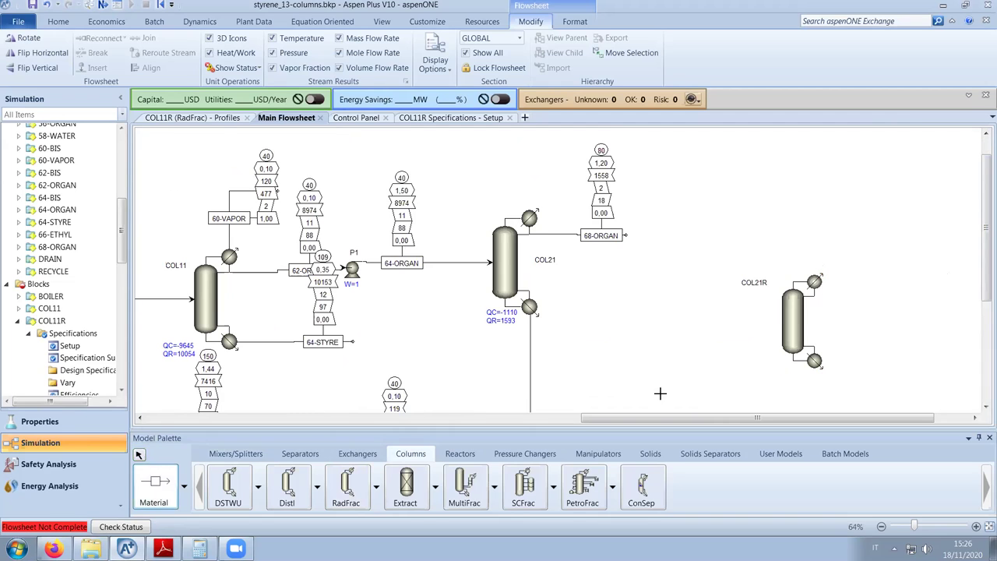
left_click(780, 320)
left_click(631, 321)
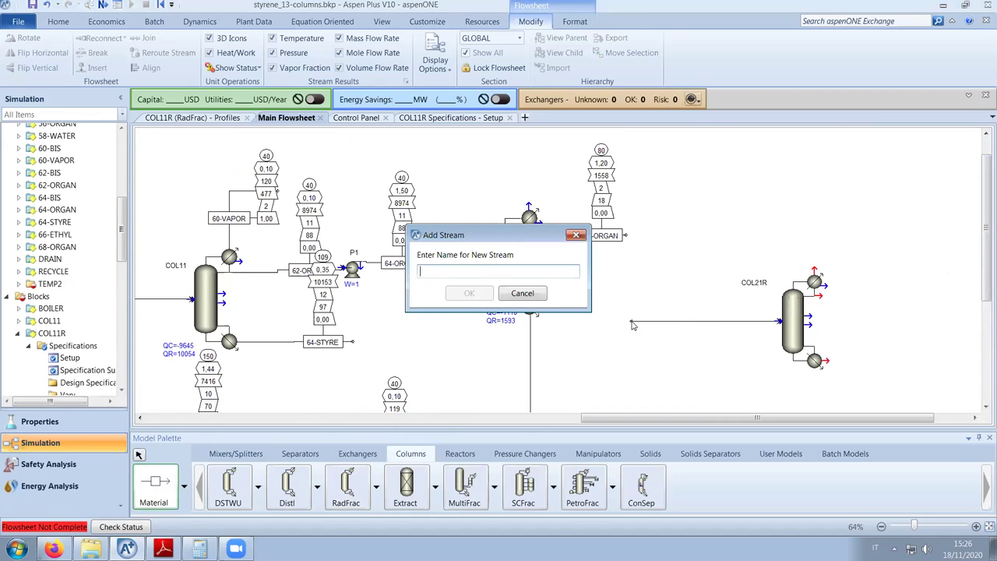
type("64-BIS")
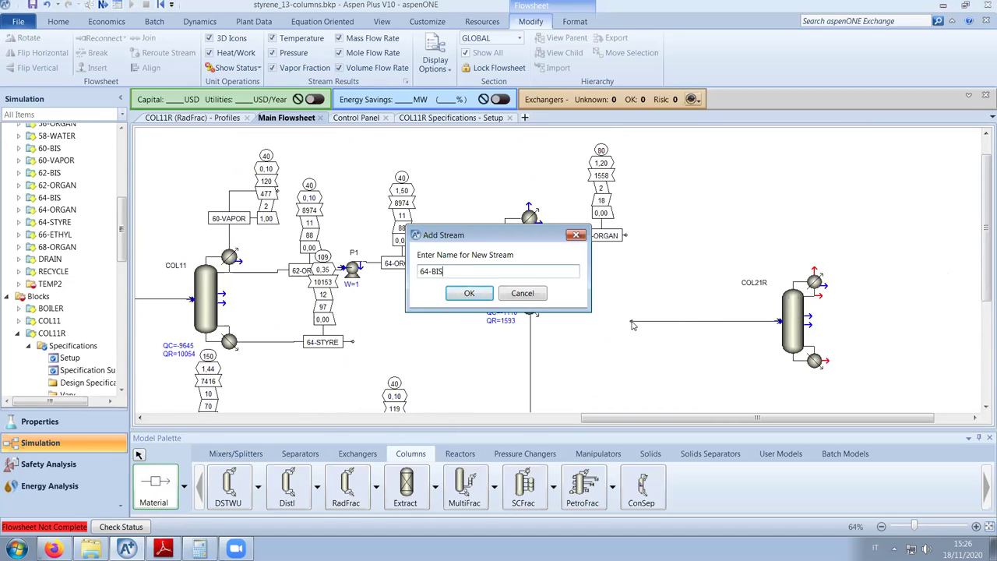
key("Return")
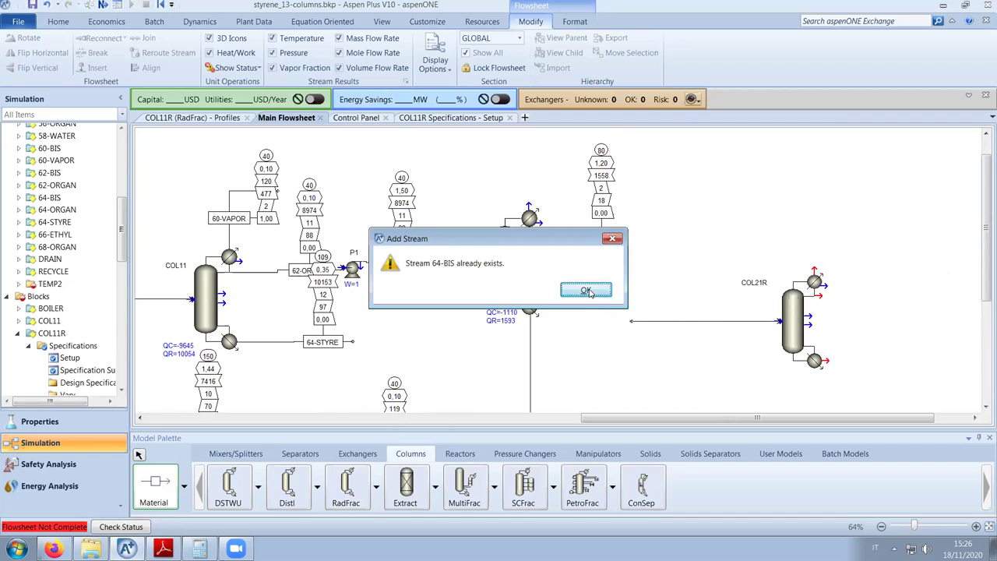
left_click(613, 239)
left_click(536, 294)
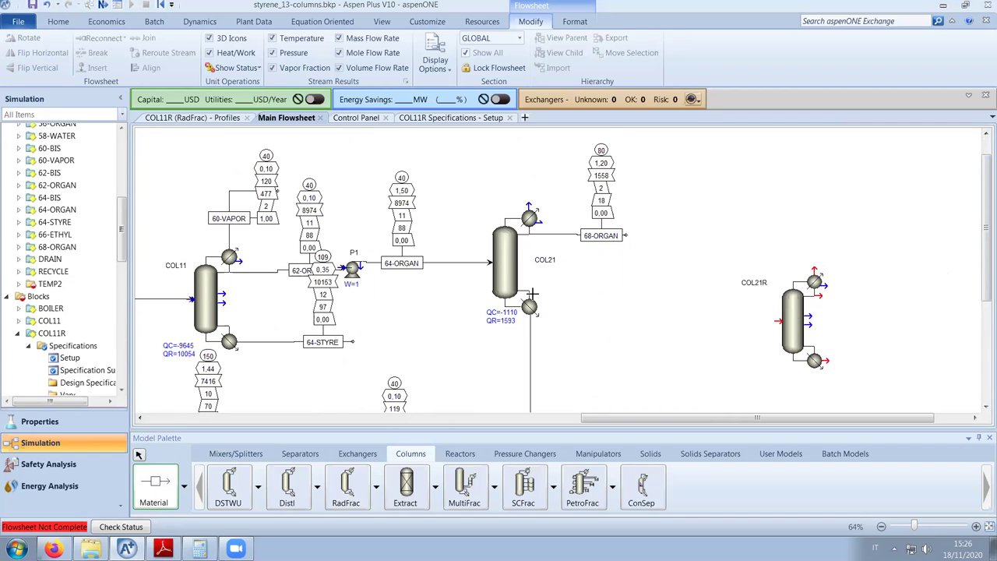
Connect a material feed stream named 64ORGBIS to the feed port of COL21R
mouse_move(982, 227)
left_mouse_down()
mouse_move(981, 337)
mouse_move(981, 236)
left_mouse_up()
left_click(777, 309)
left_click(728, 308)
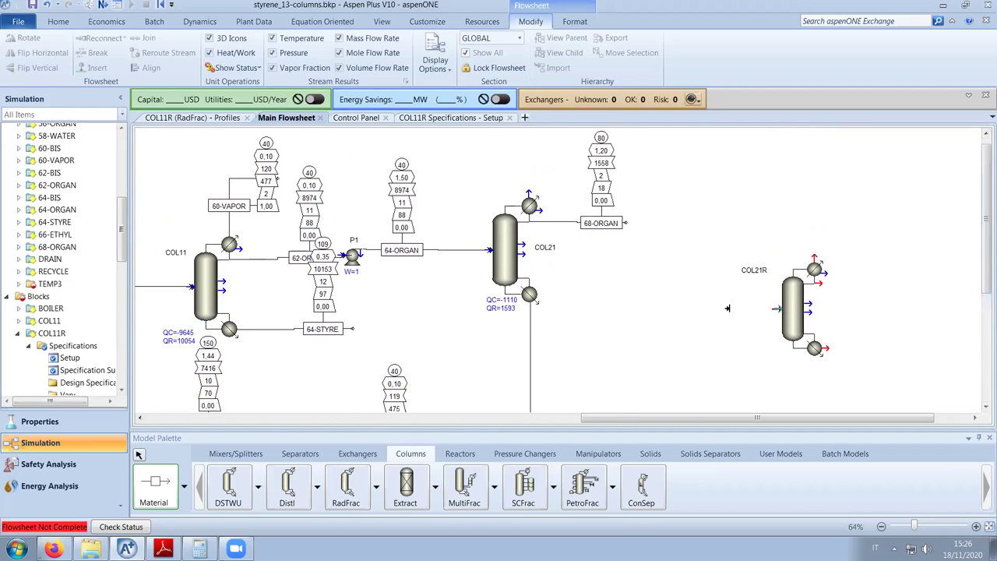
left_click(685, 312)
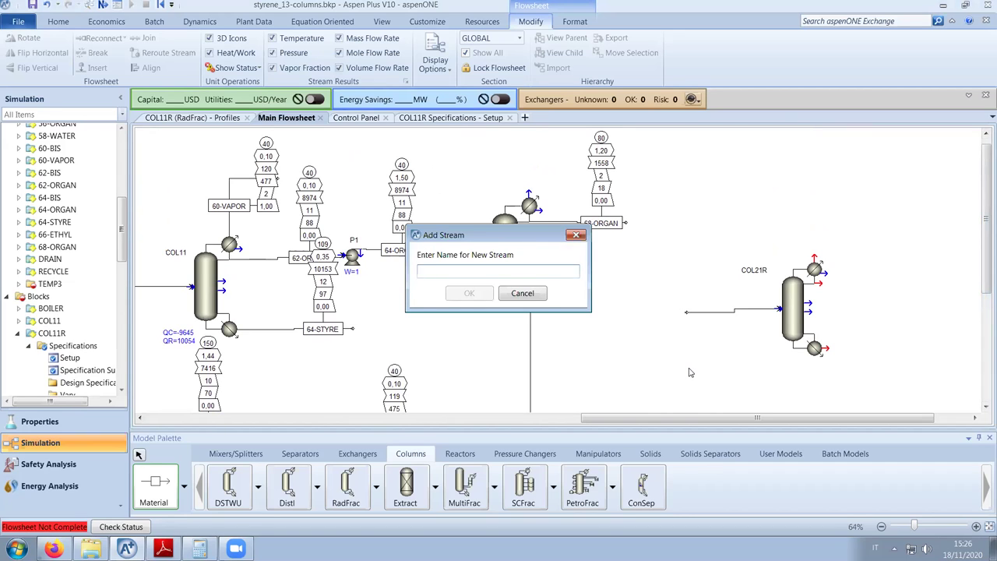
type("64-ORGH")
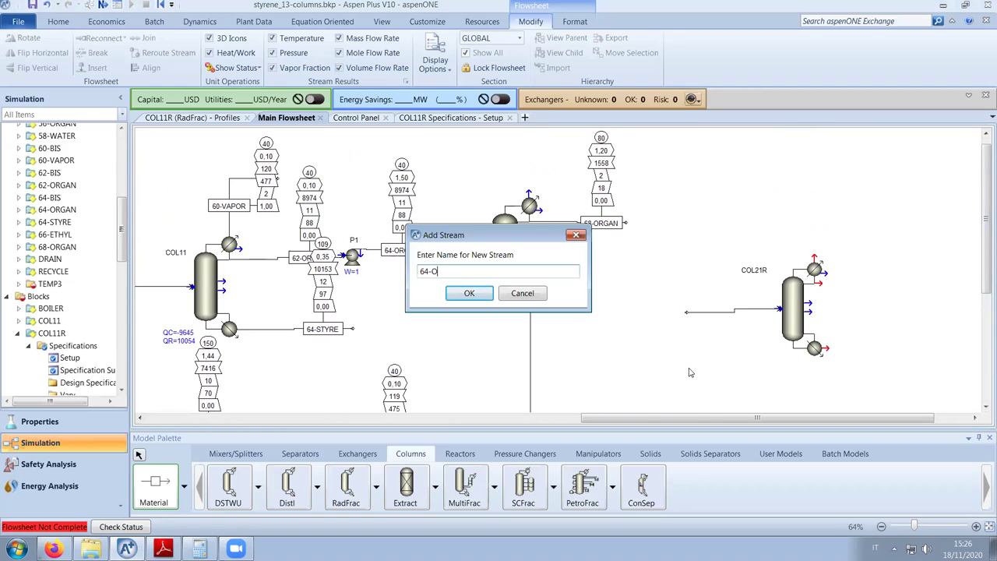
key("BackSpace")
type("BI")
key("BackSpace")
key("BackSpace")
key("BackSpace")
key("BackSpace")
key("BackSpace")
key("BackSpace")
type("ORGBIS")
key("Return")
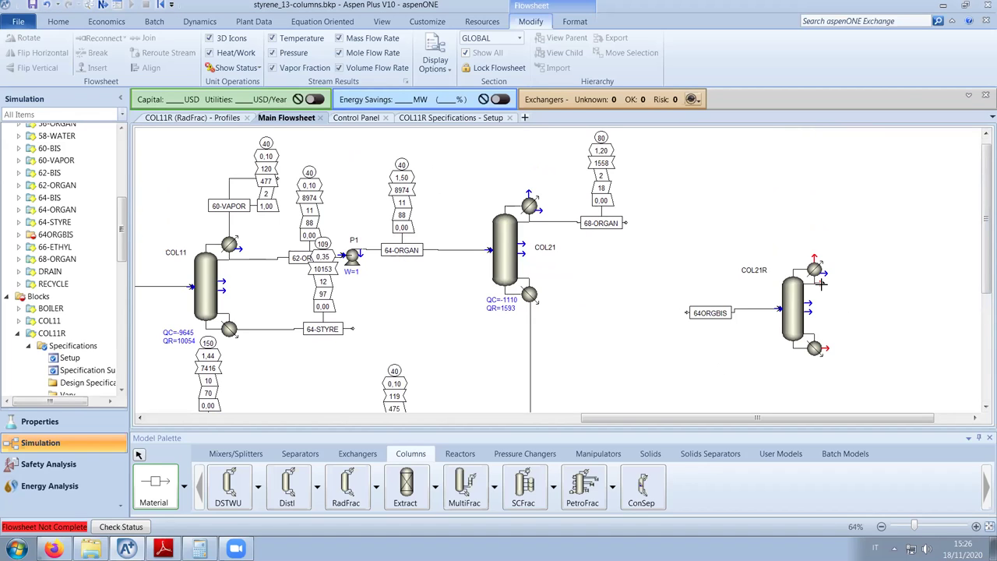
Add a liquid distillate stream named 68ORGBIS leaving the condenser of COL21R
left_click(822, 285)
left_click(910, 283)
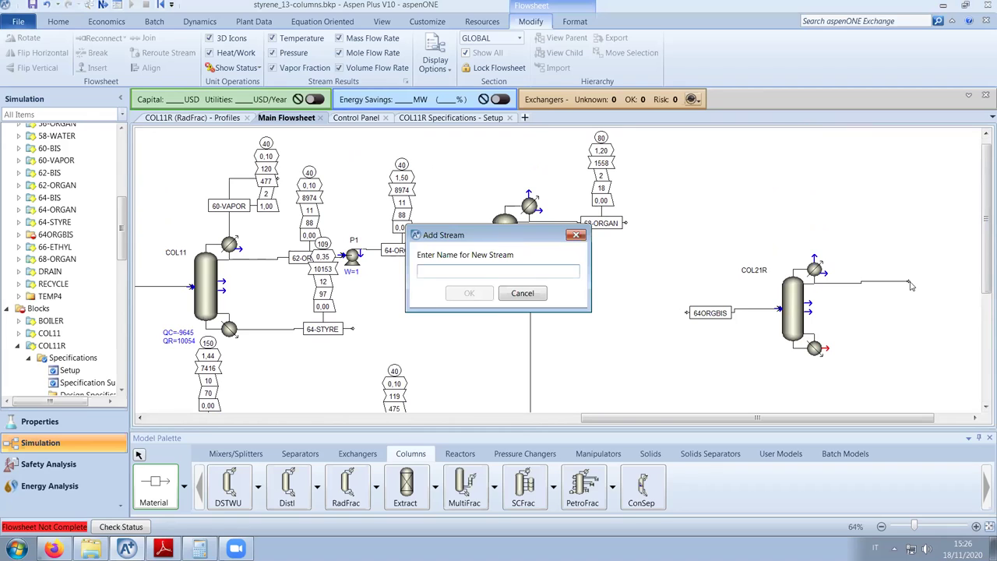
type("68")
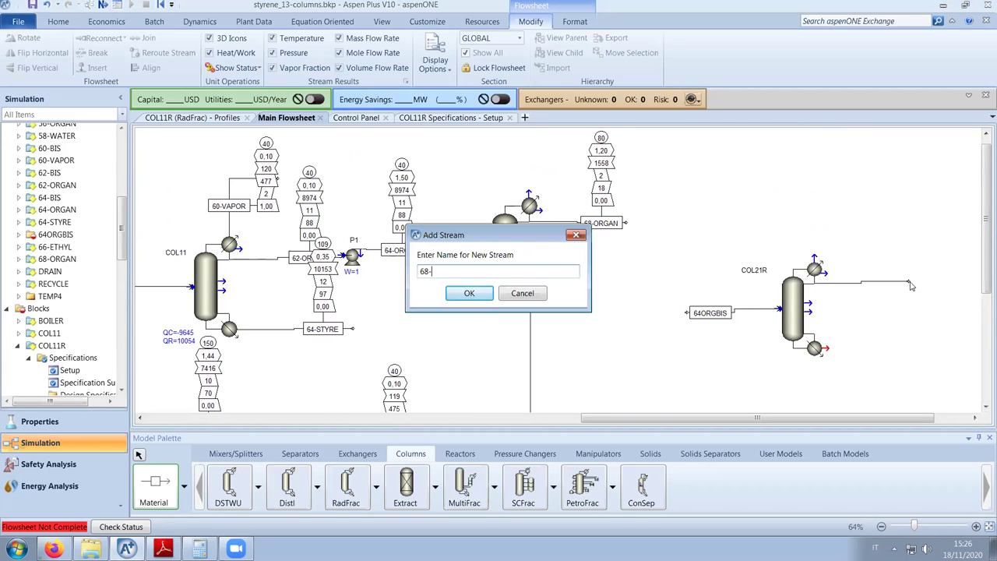
type("ORGBIS")
key("Return")
Add a bottoms product stream named 66ETHBIS leaving the reboiler of COL21R
scroll(985, 325, "down", 5)
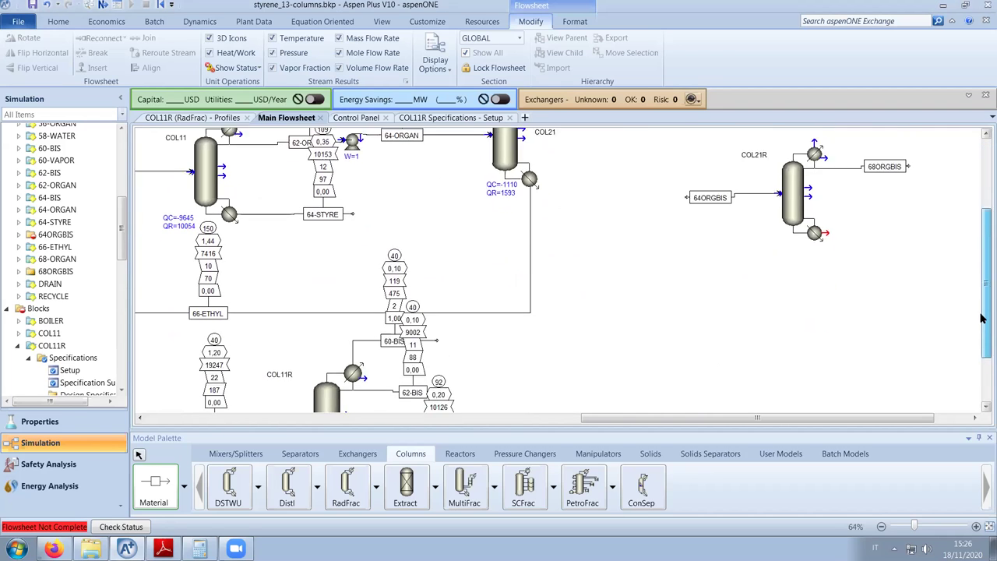
scroll(983, 324, "up", 3)
left_click(814, 292)
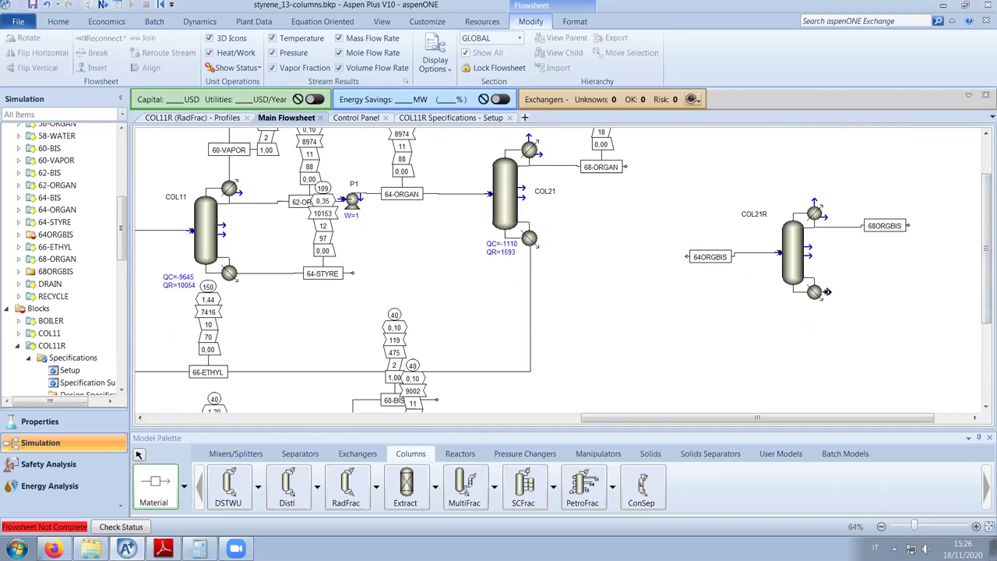
left_click(912, 290)
type("6ETHYLB")
key("BackSpace")
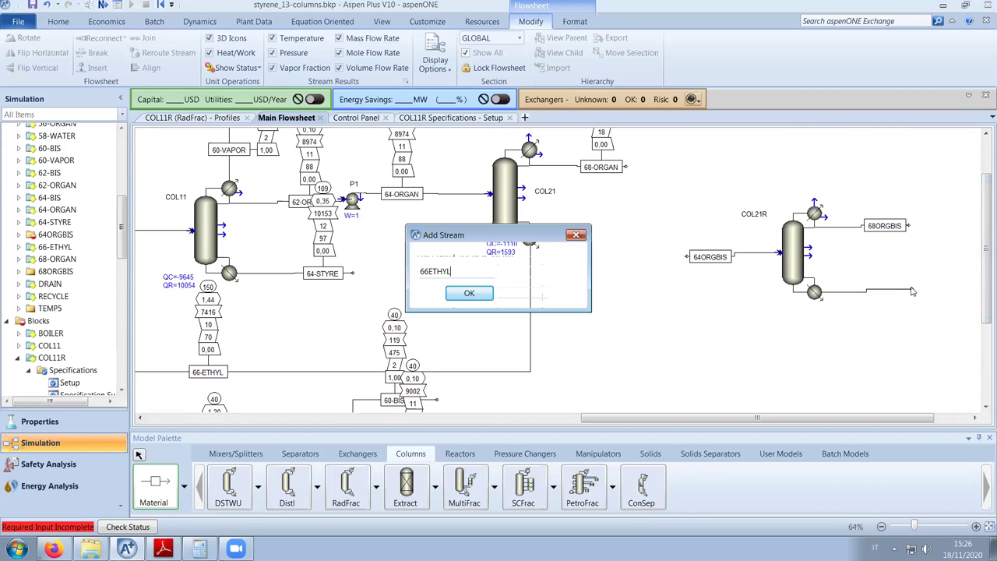
type("B")
key("BackSpace")
key("BackSpace")
key("BackSpace")
key("BackSpace")
type("HBIS")
key("Return")
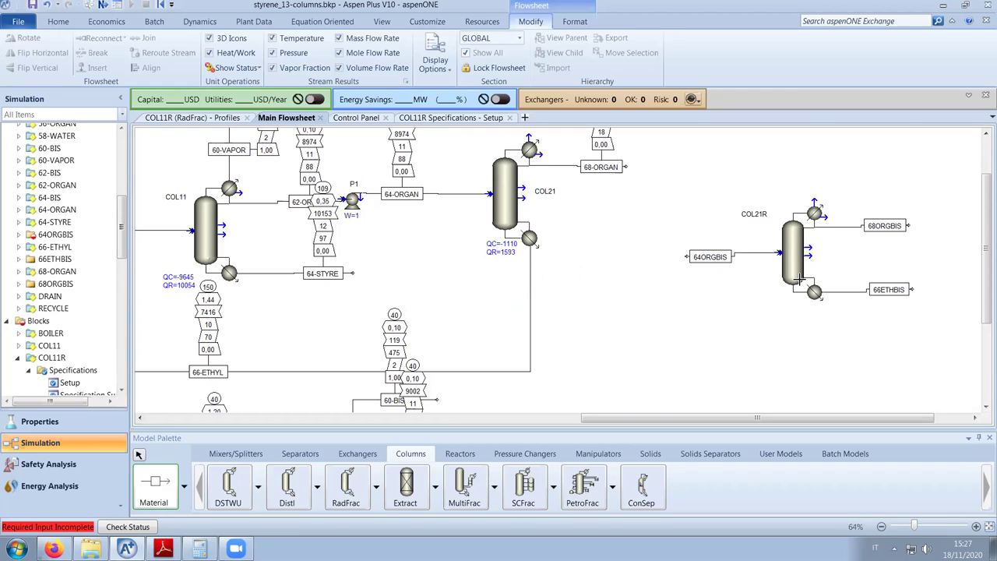
Straighten and lengthen the 64ORGBIS feed line so it runs horizontally into COL21R
right_click(629, 276)
scroll(982, 233, "up", 2)
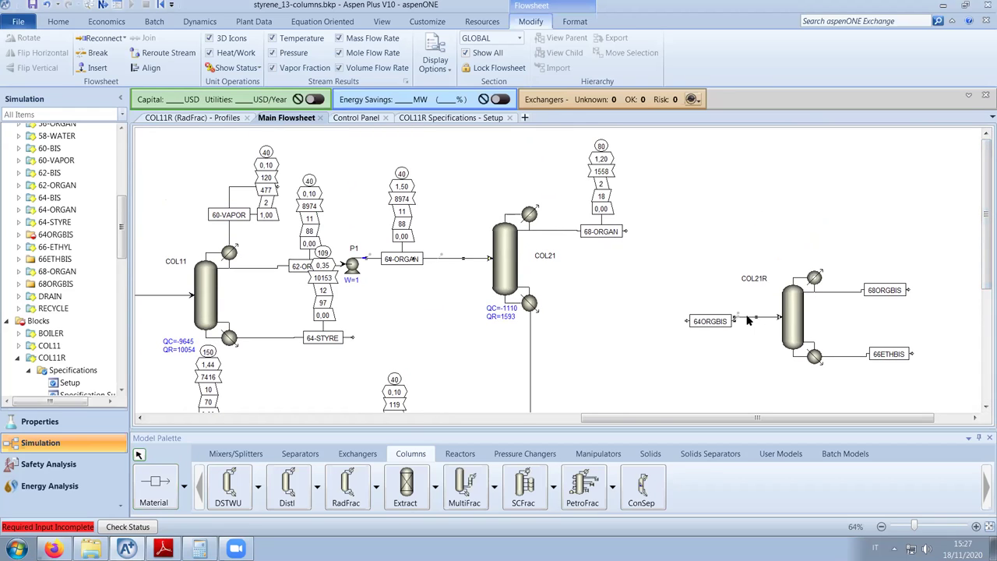
left_click_drag(680, 324, 711, 324)
left_click_drag(637, 321, 637, 317)
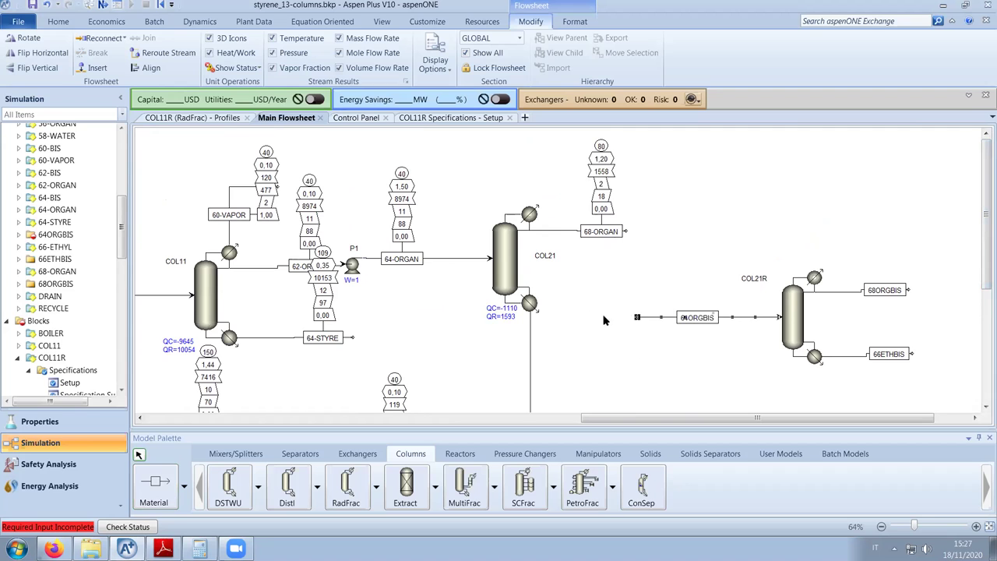
left_click(613, 344)
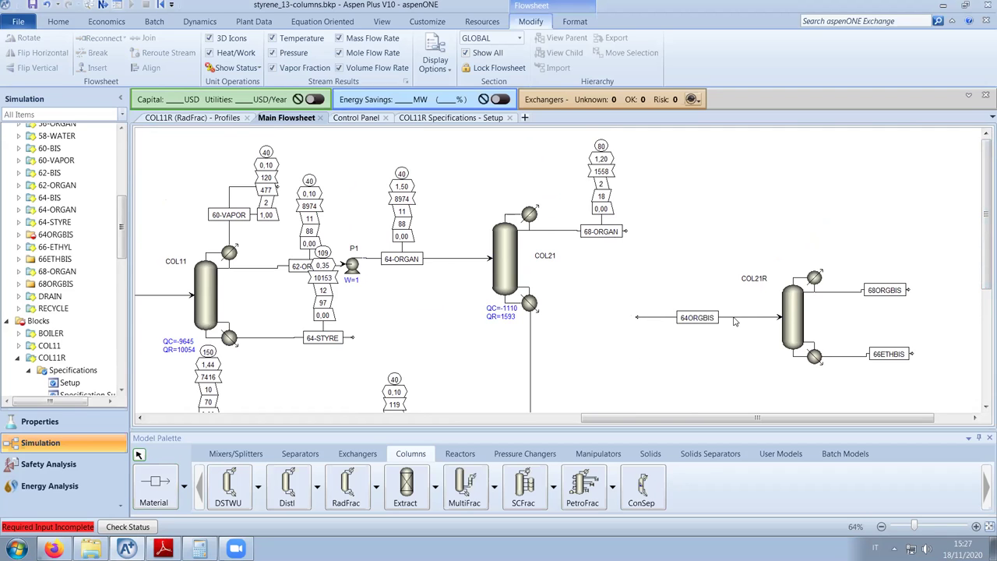
Open the 64ORGBIS stream input and set its temperature to 40 C and pressure to 1,5 bar
double_click(735, 318)
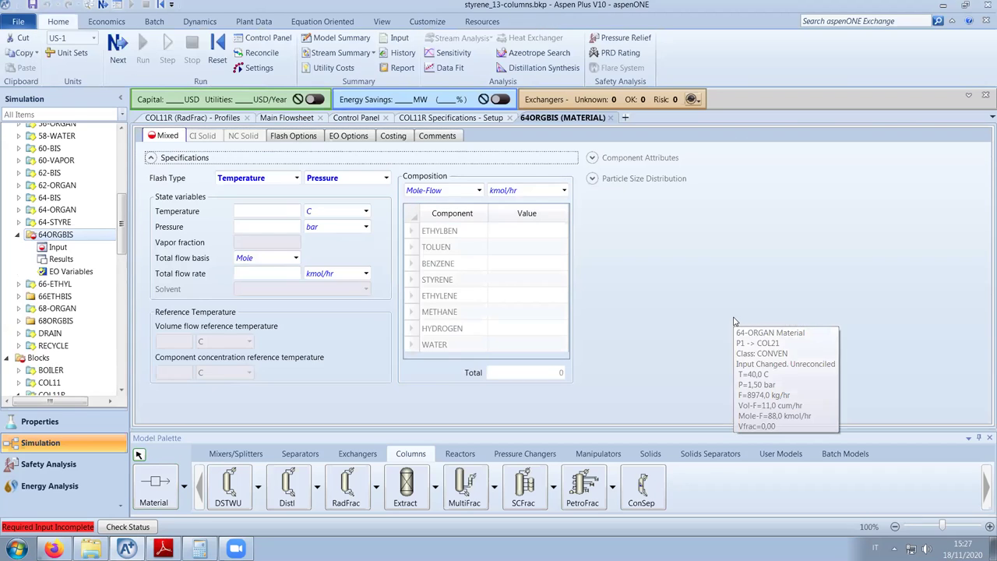
left_click(293, 219)
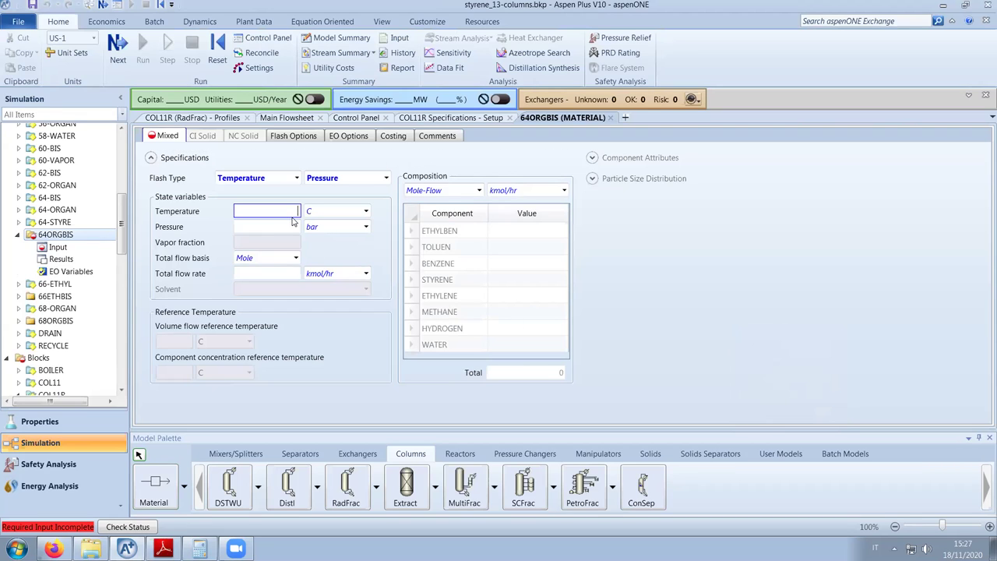
type("40")
key("Tab")
type("1,5")
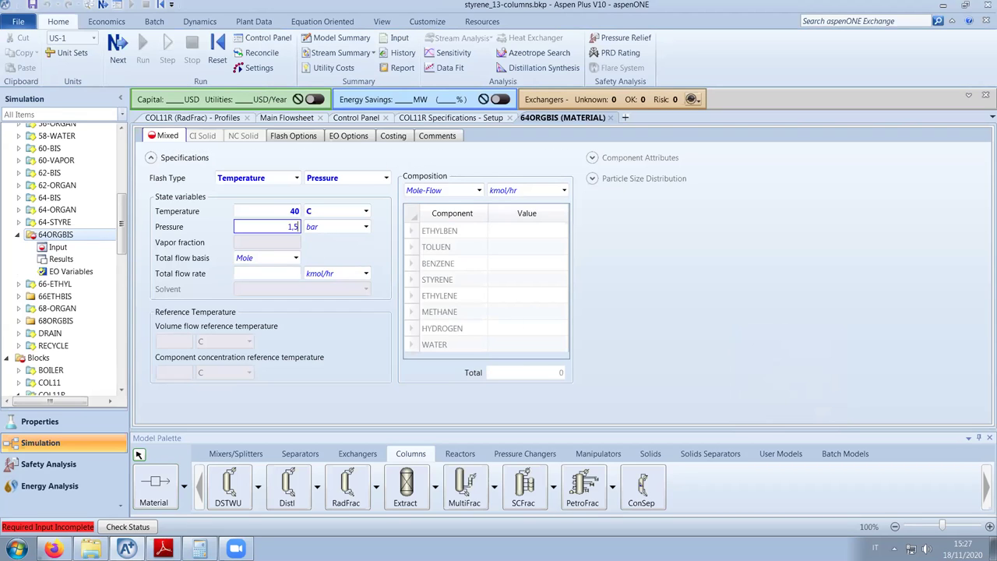
key("Return")
Set the 64ORGBIS mole flows to 65 kmol/hr ethylbenzene, 13 kmol/hr toluene and 13 kmol/hr benzene
left_click(536, 232)
type("65")
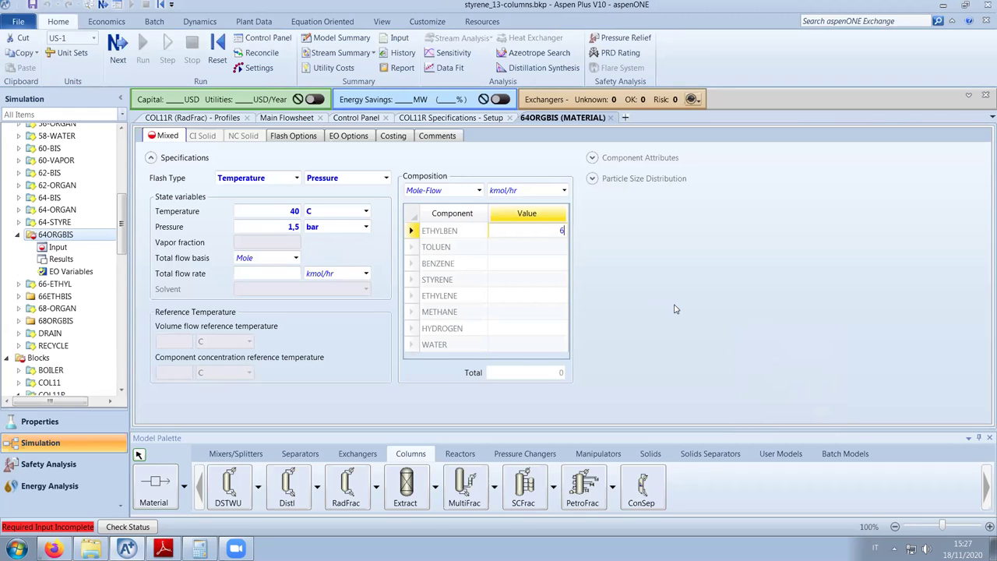
left_click(506, 270)
type("13")
left_click(530, 249)
type("13")
key("Return")
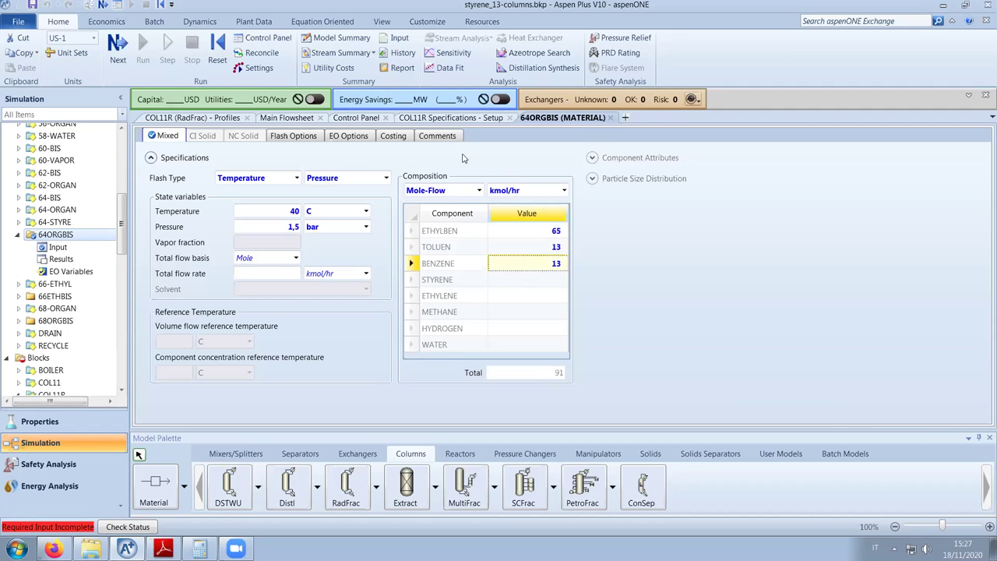
Close the 64ORGBIS input form and the COL11R profiles and specifications forms
left_click(612, 118)
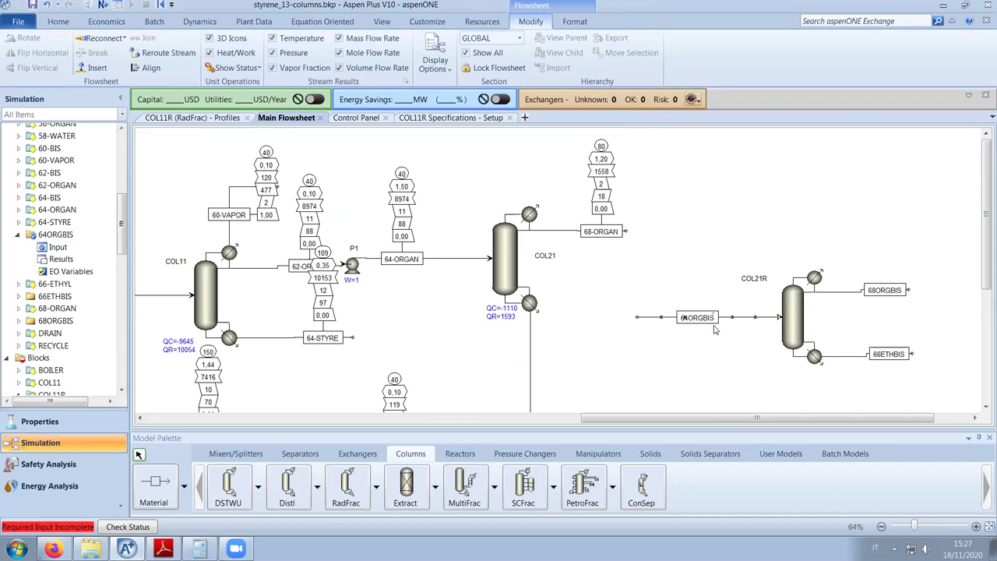
left_click_drag(124, 244, 124, 374)
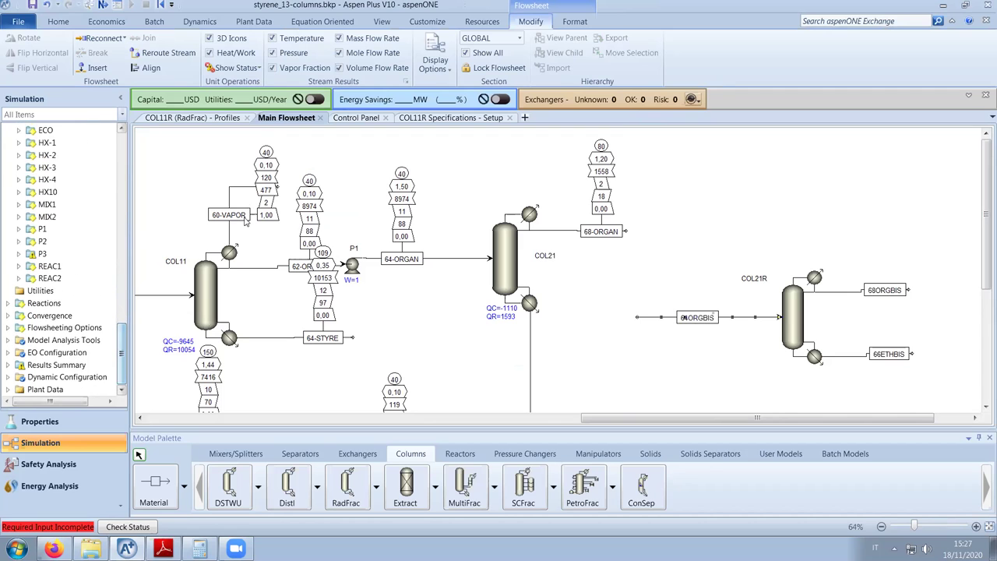
left_click(246, 119)
left_click(396, 118)
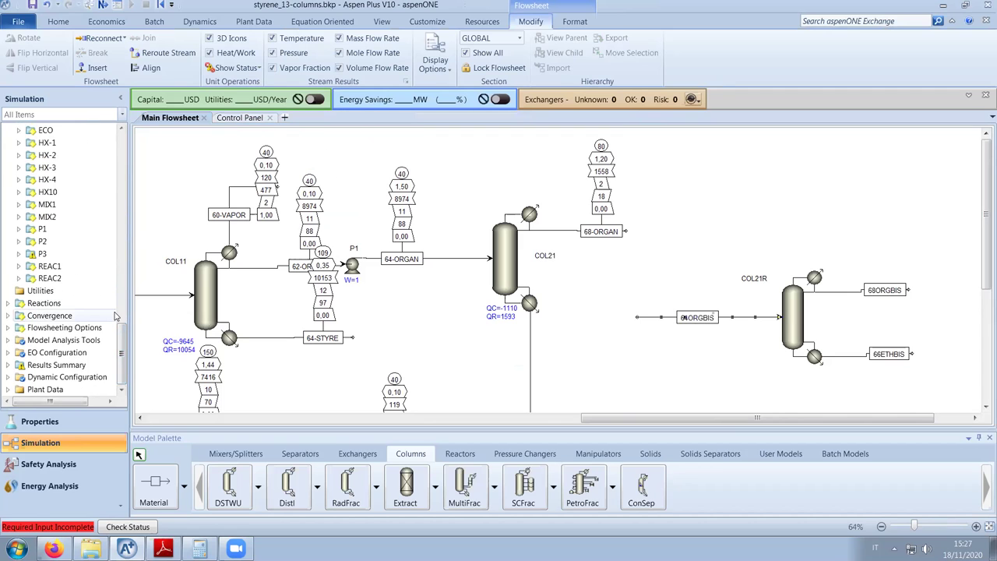
Create a new transfer named COL21FD in the flowsheeting options
mouse_move(122, 357)
left_mouse_down()
mouse_move(123, 342)
mouse_move(123, 357)
left_mouse_up()
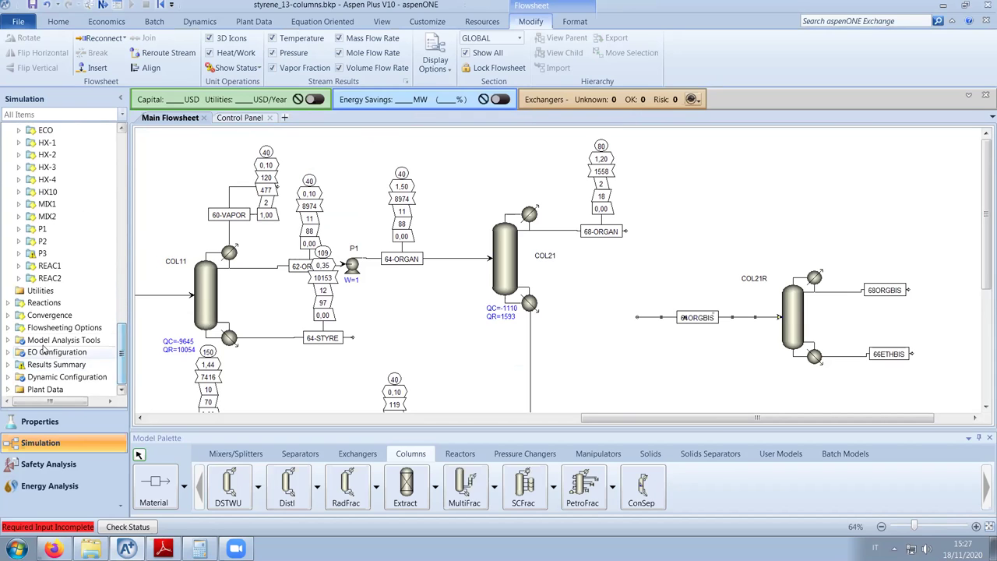
left_click(8, 327)
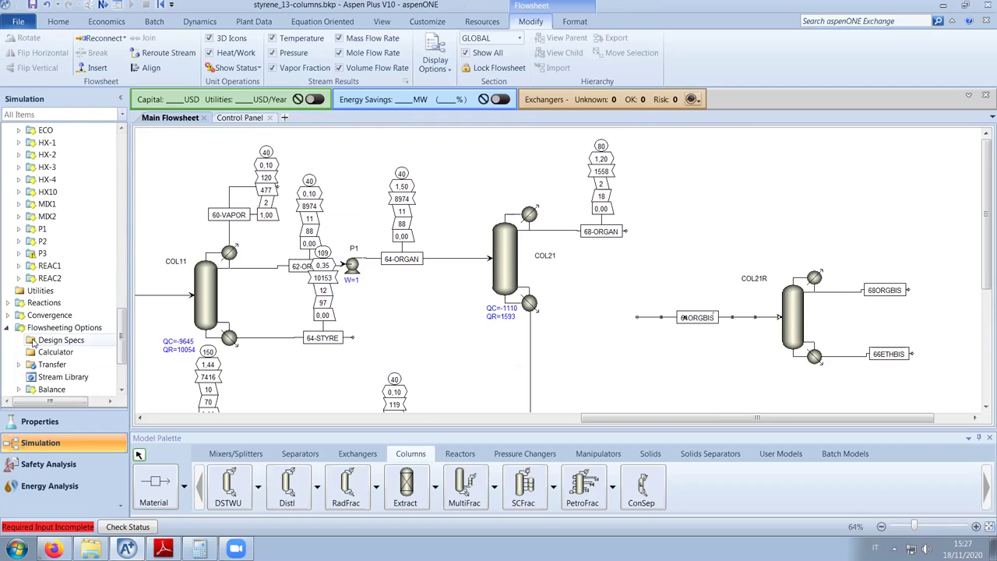
left_click(18, 363)
scroll(78, 327, "down", 2)
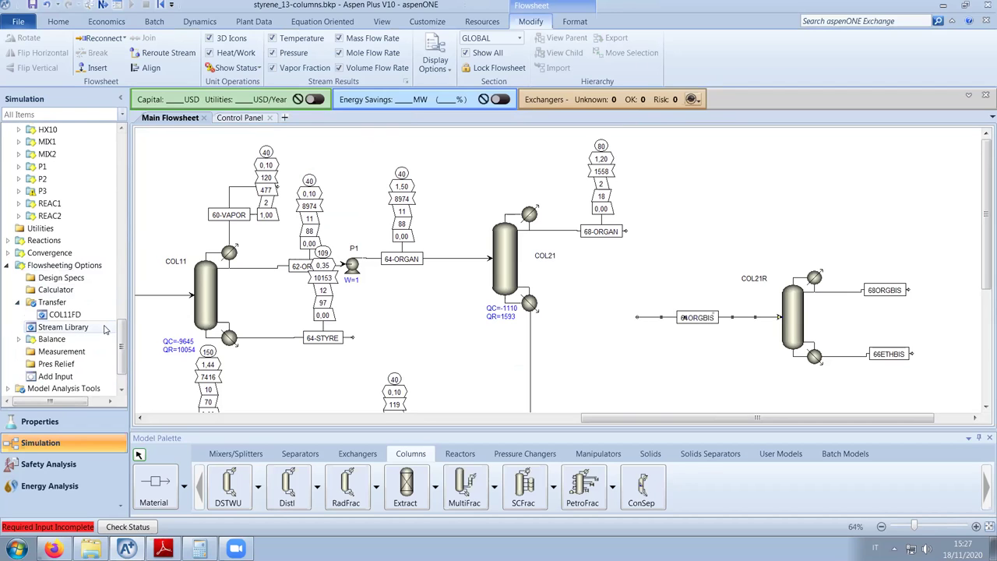
double_click(65, 303)
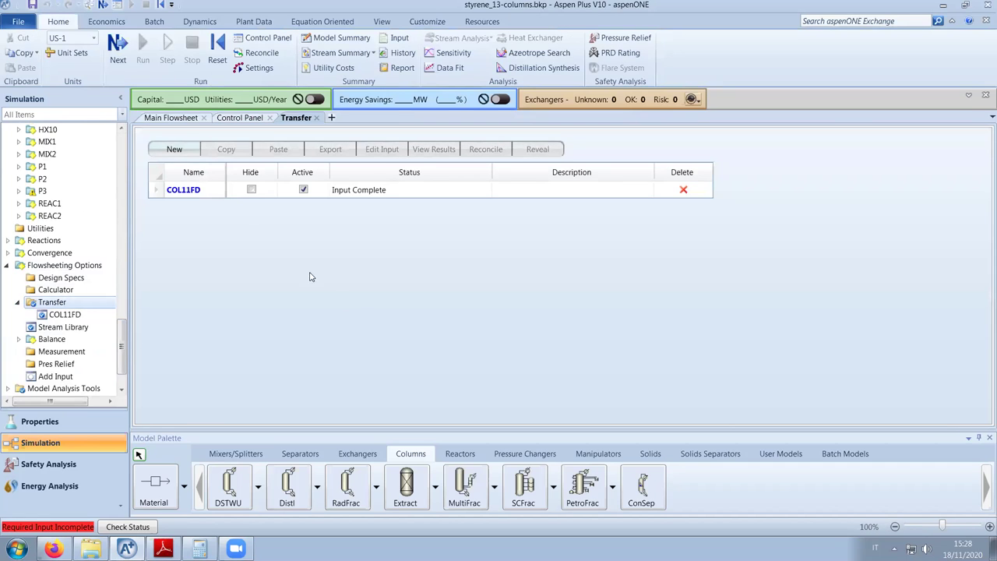
left_click(176, 150)
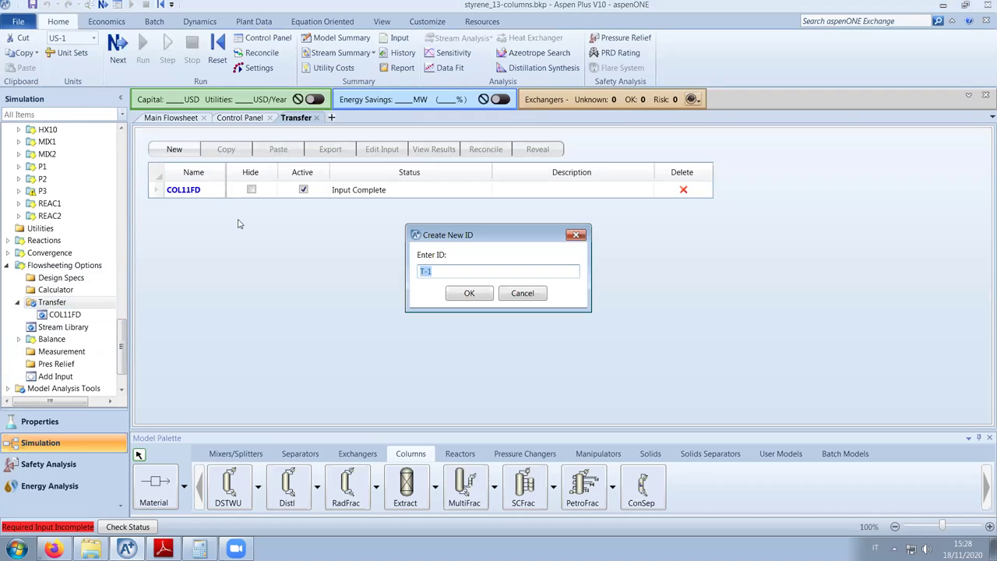
type("COL21FD")
left_click(470, 297)
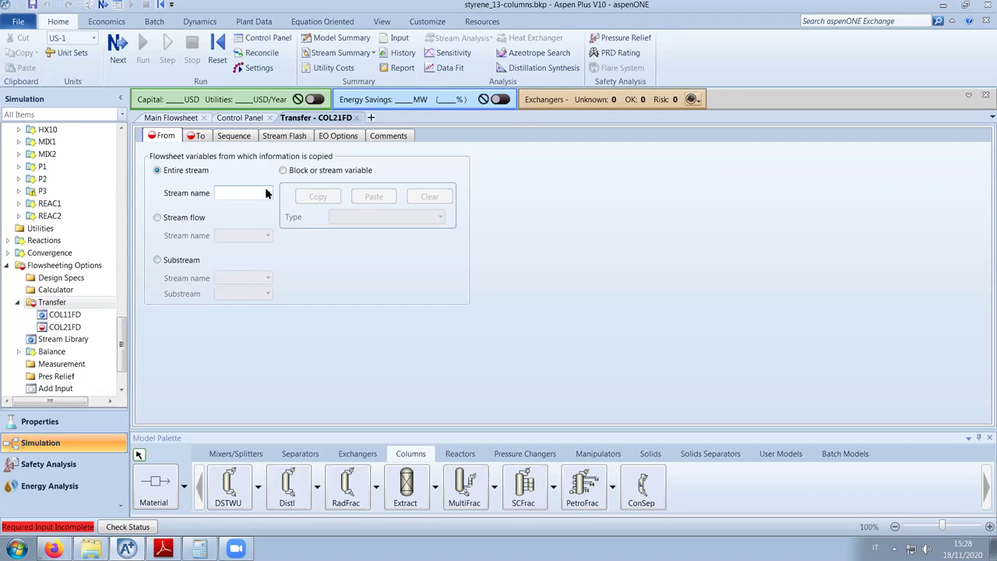
Choose the entire stream 64-ORGAN as the source of the COL21FD transfer and open its destination settings
left_click(267, 193)
scroll(237, 312, "down", 3)
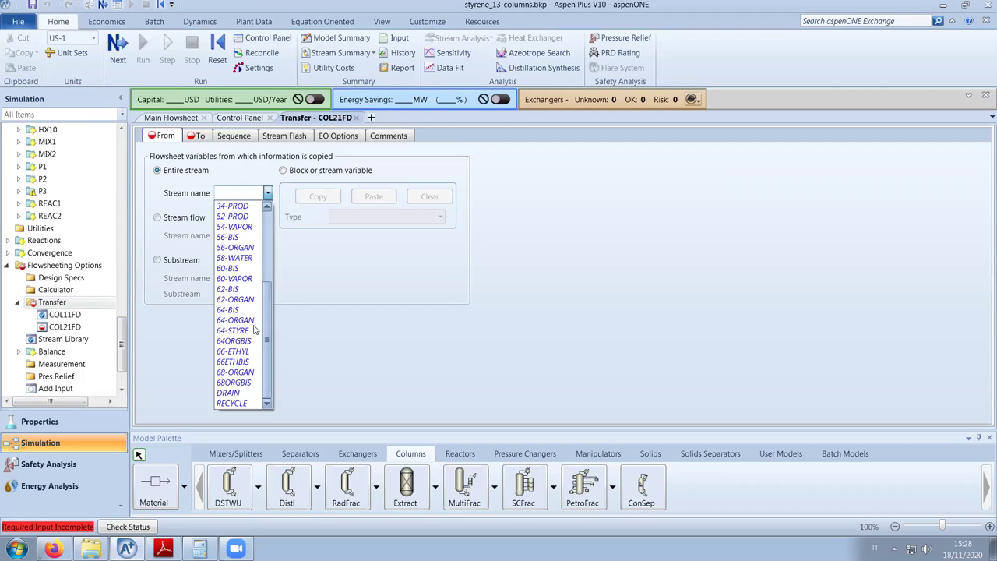
left_click(238, 325)
left_click(194, 136)
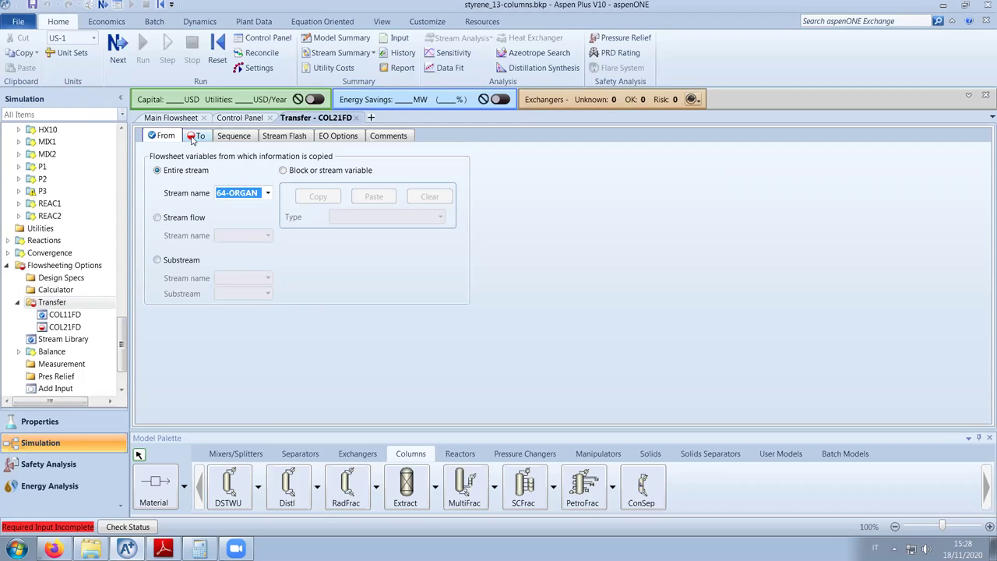
Choose stream 64ORGBIS as the destination of the COL21FD transfer
left_click(327, 188)
left_click(327, 187)
scroll(329, 312, "down", 5)
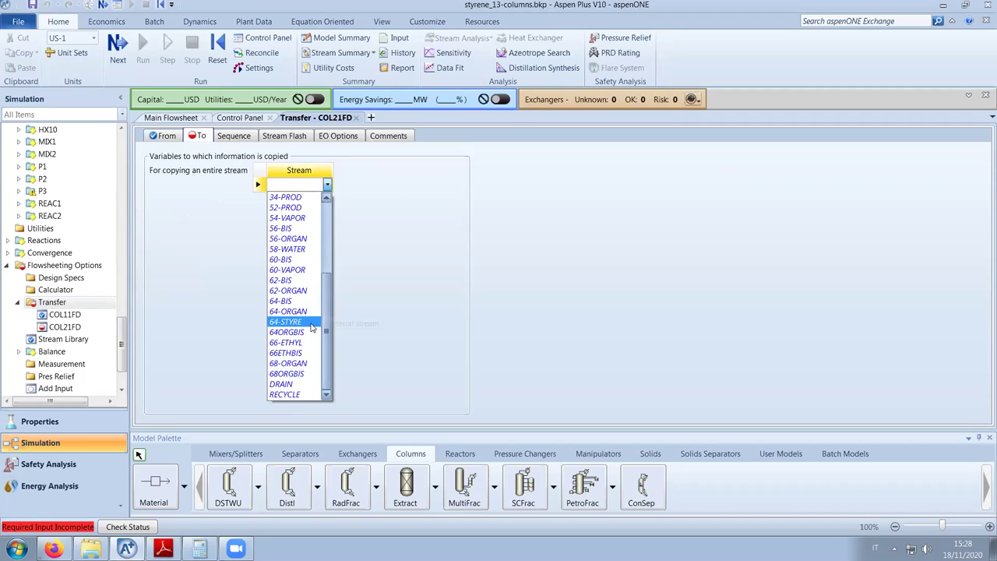
left_click(309, 332)
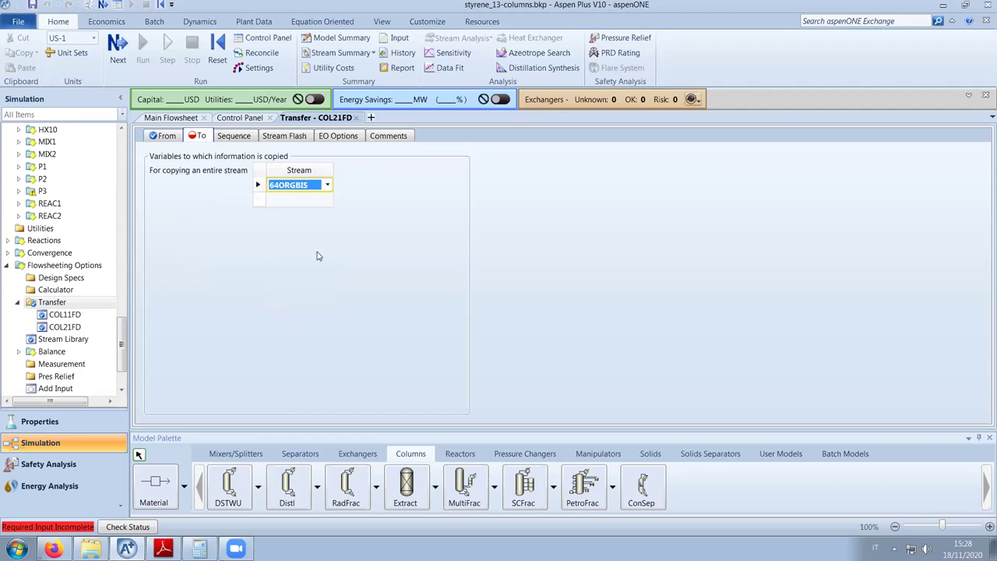
Proceed to the COL21R setup form and set the column's calculation type to Rate-Based
left_click(129, 68)
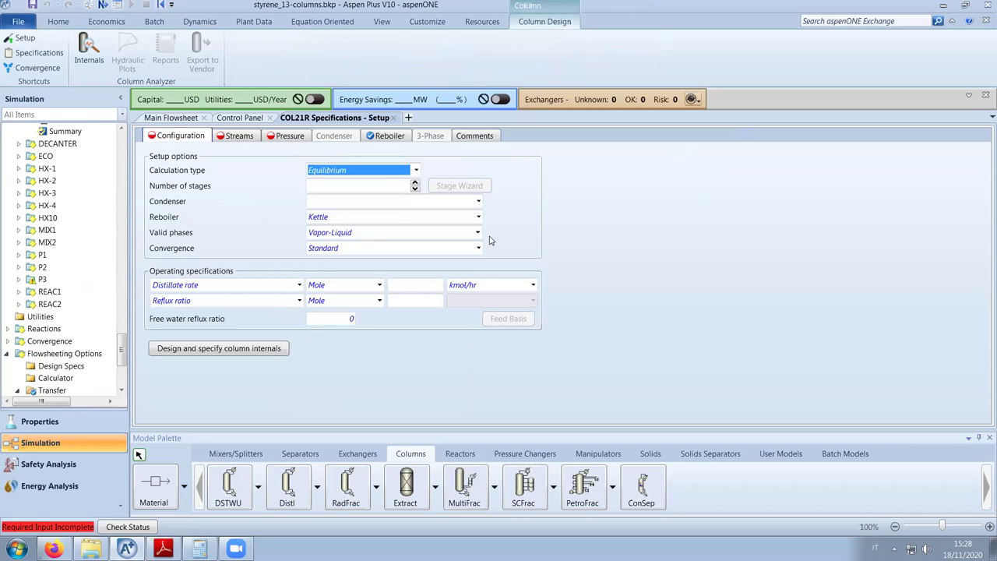
left_click(416, 170)
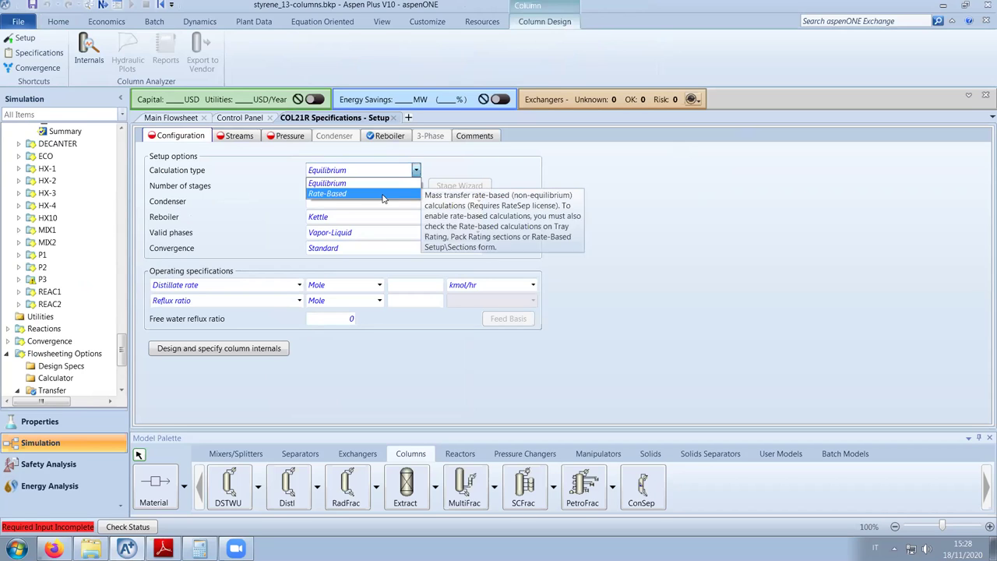
left_click(405, 189)
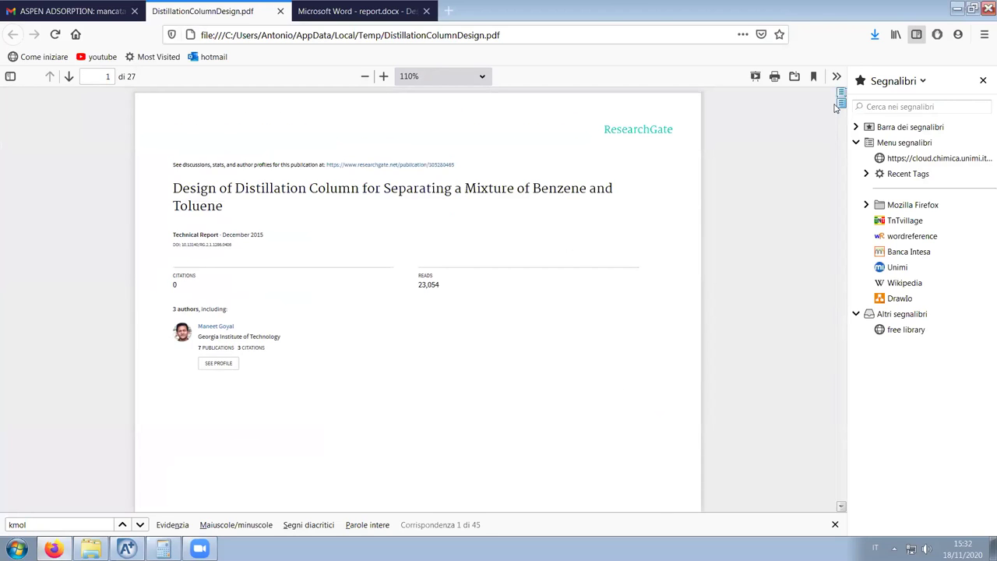
In the browser, look through DistillationColumnDesign.pdf for the benzene-toluene column's operating pressure, number of stages, layout and practical tray parameter ranges
scroll(835, 107, "down", 1)
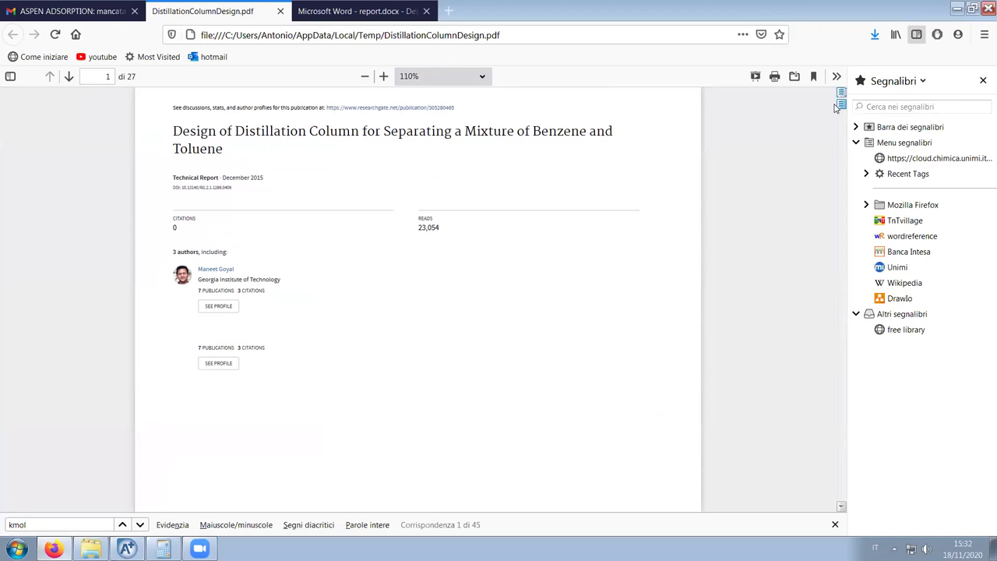
scroll(835, 108, "up", 1)
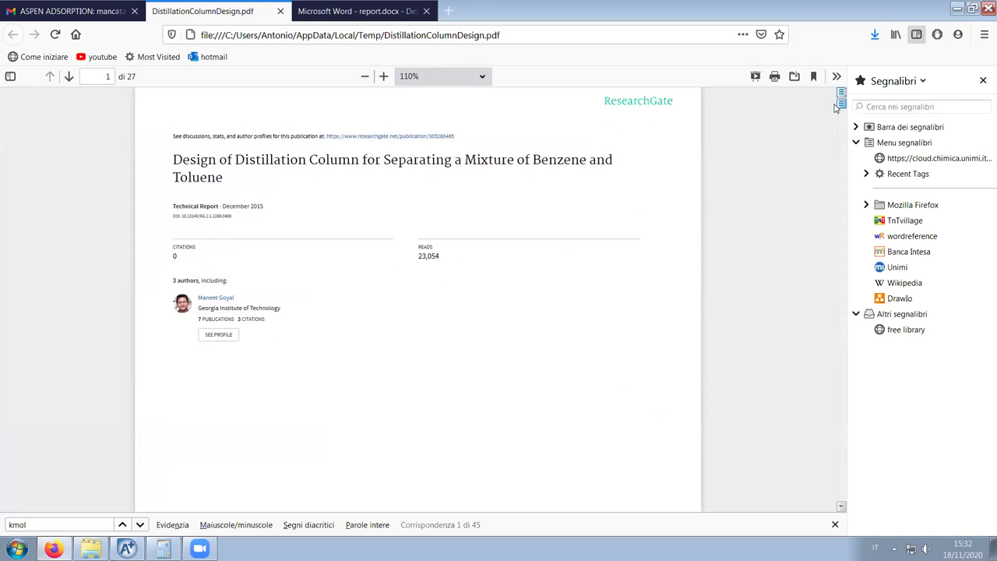
scroll(835, 107, "down", 20)
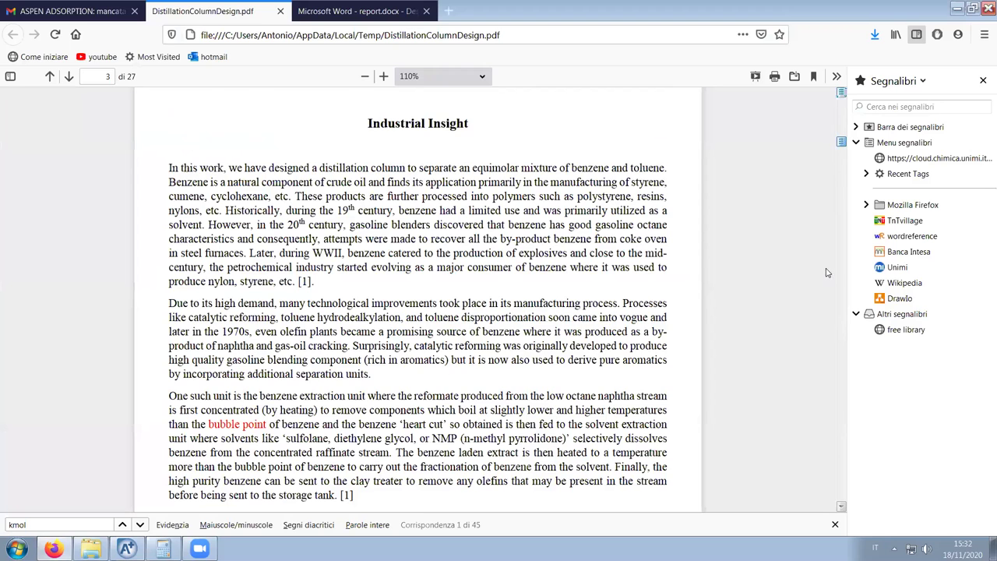
scroll(827, 272, "down", 20)
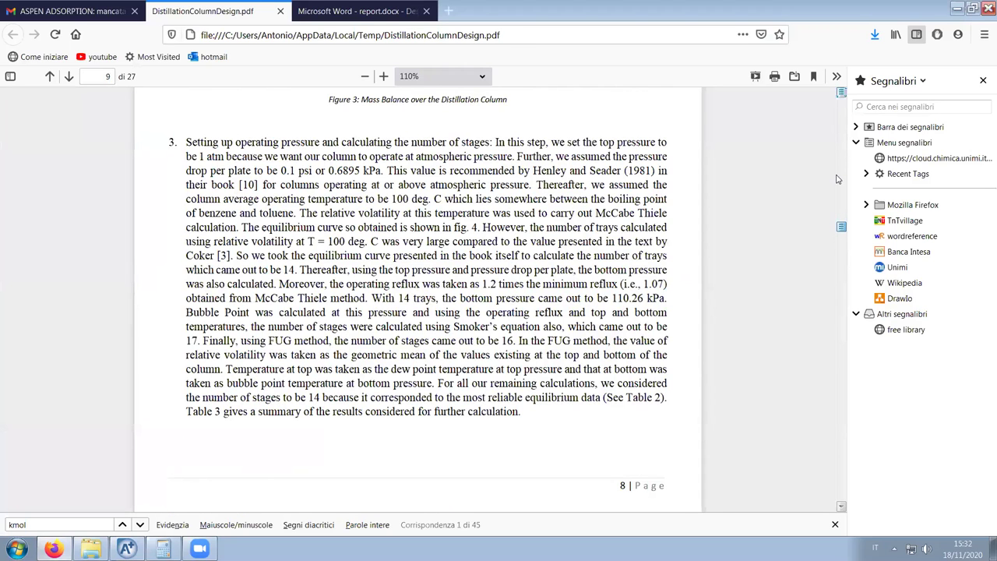
scroll(838, 171, "up", 20)
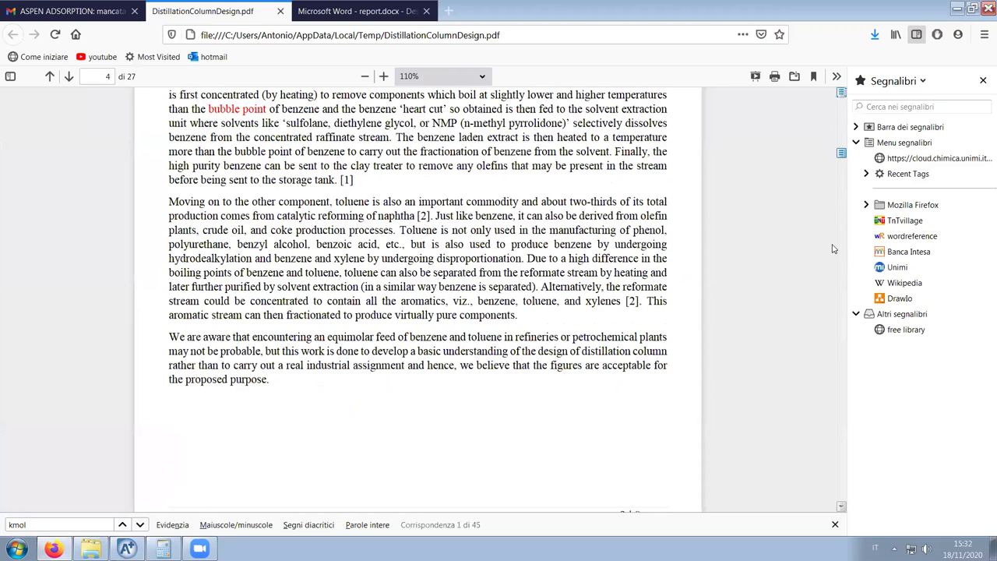
scroll(832, 248, "down", 20)
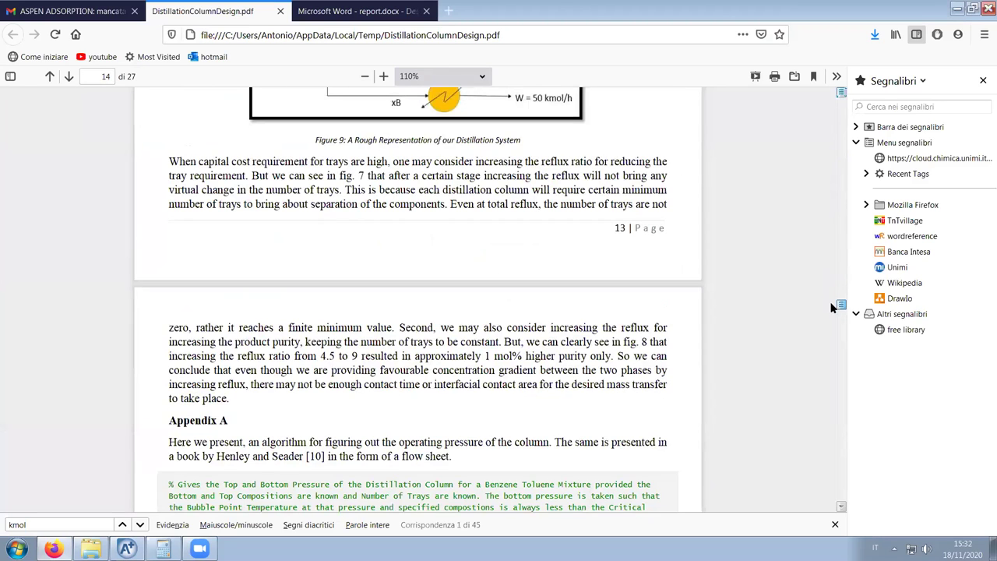
scroll(832, 308, "up", 5)
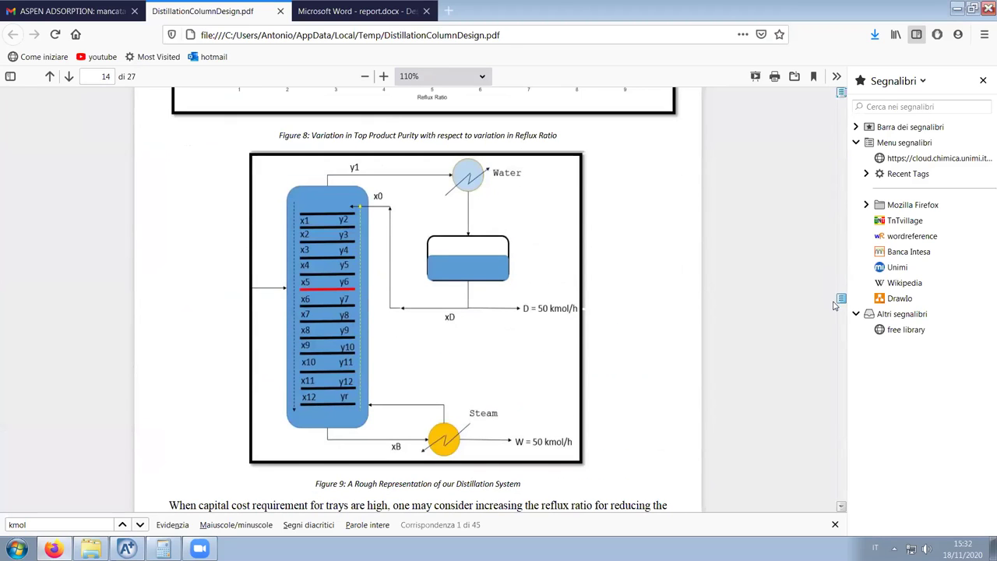
scroll(833, 301, "down", 11)
scroll(834, 324, "down", 15)
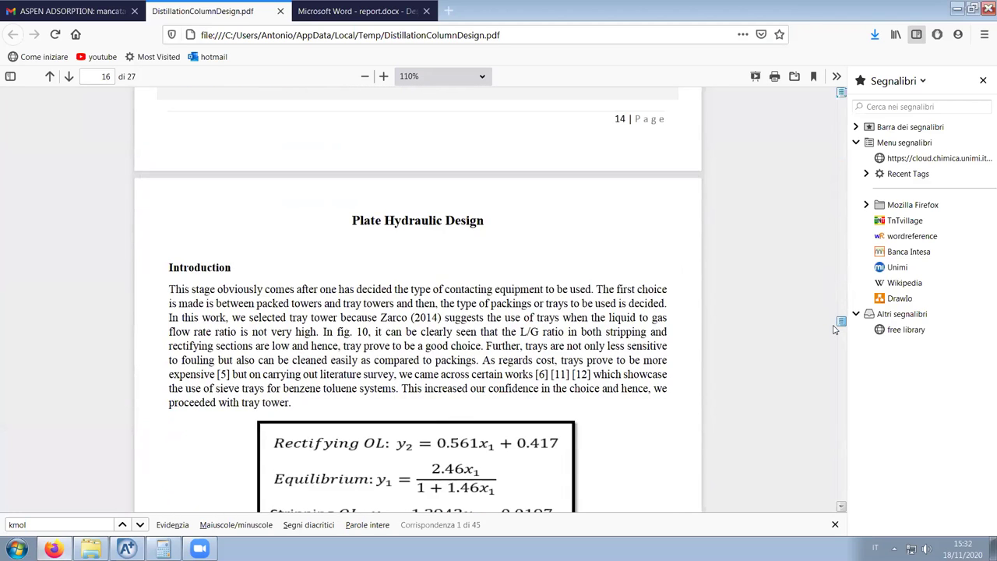
scroll(836, 359, "down", 15)
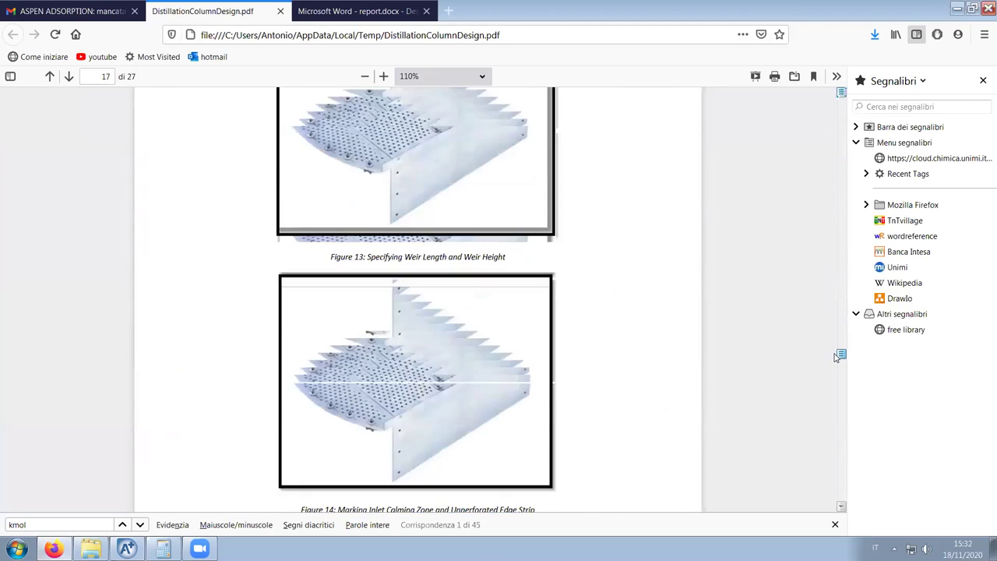
scroll(836, 378, "down", 5)
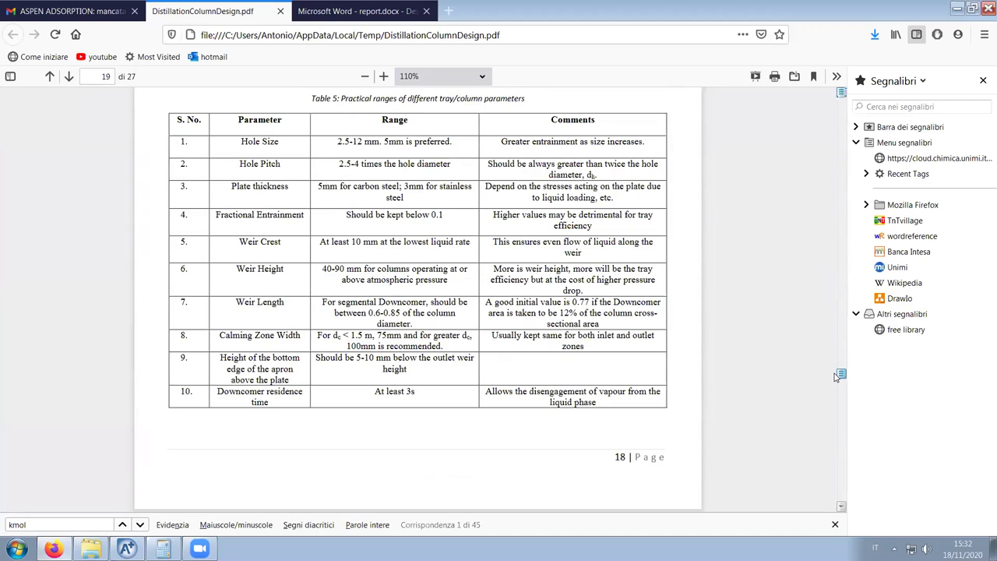
Examine the Phase II procedure in the PDF for equilibrium stages, reflux ratio, feed flow rates and initial tray parameters
scroll(836, 378, "down", 7)
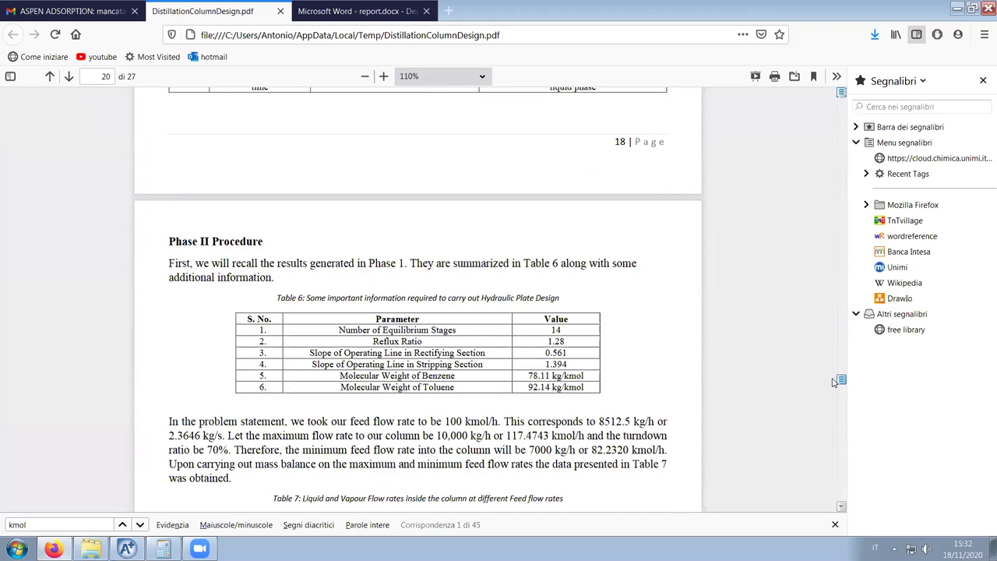
scroll(836, 381, "up", 2)
scroll(744, 292, "down", 7)
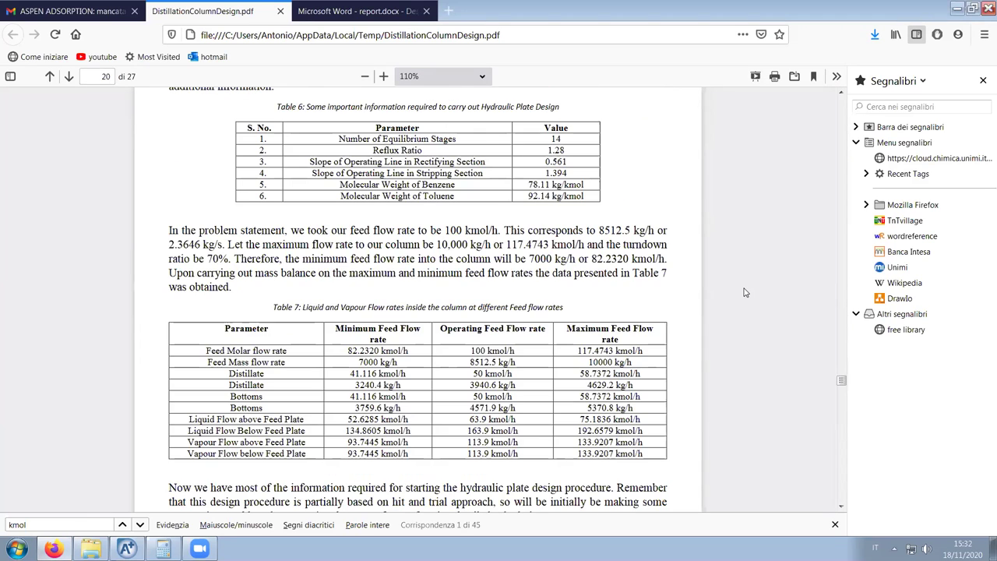
scroll(744, 292, "down", 3)
scroll(743, 291, "up", 4)
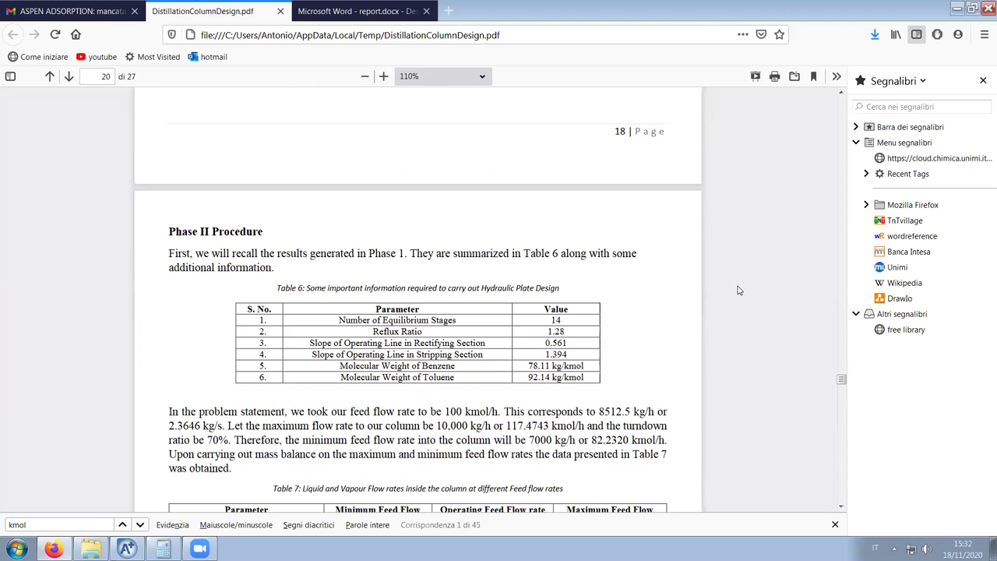
left_click(558, 320)
scroll(616, 327, "down", 5)
scroll(614, 324, "down", 4)
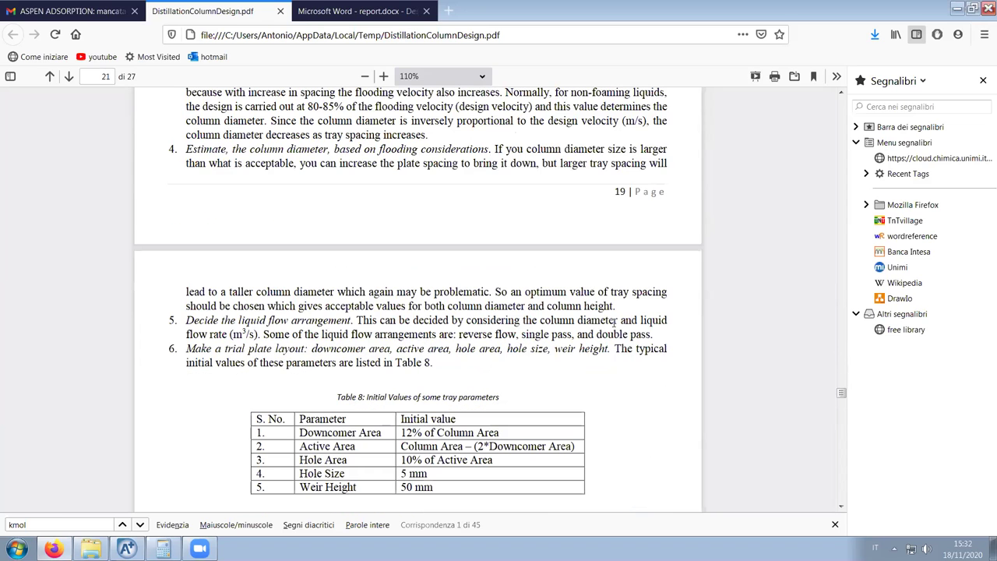
scroll(614, 320, "up", 9)
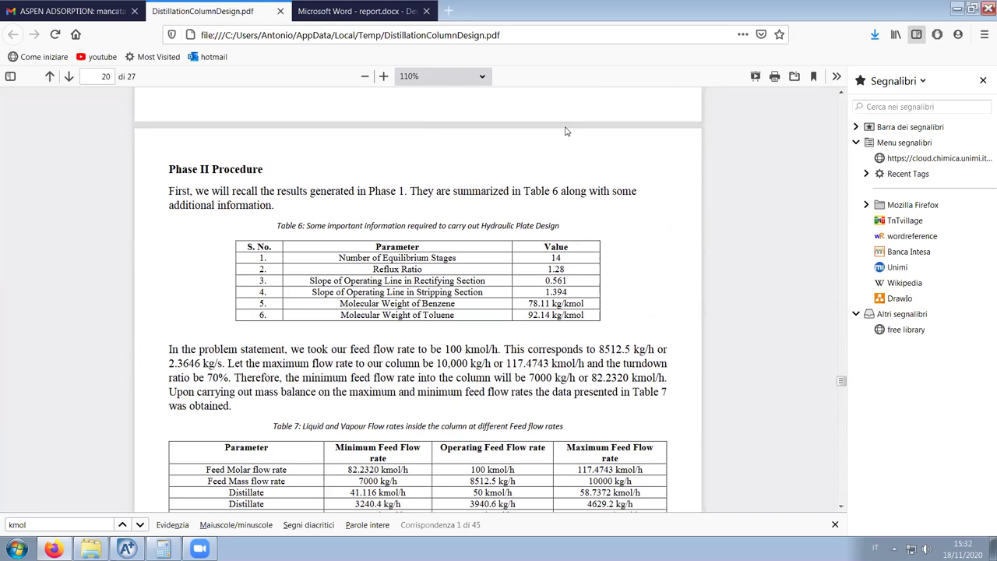
Check the second benzene-toluene column report, Design_of_a_distillation_column_for_a_Be.pdf, for its feed conditions, McCabe-Thiele stages and feed plate
left_click(353, 19)
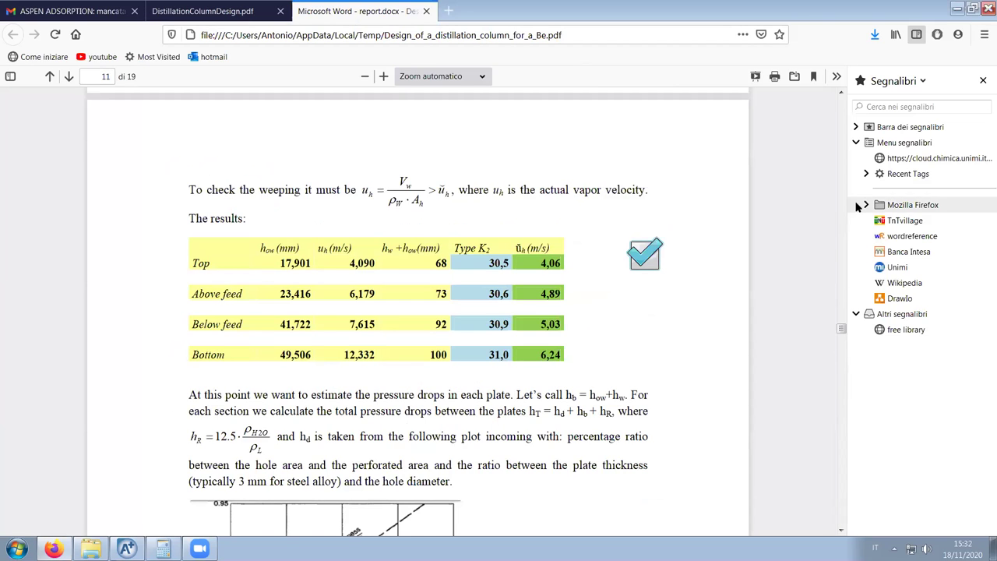
left_click_drag(841, 331, 845, 199)
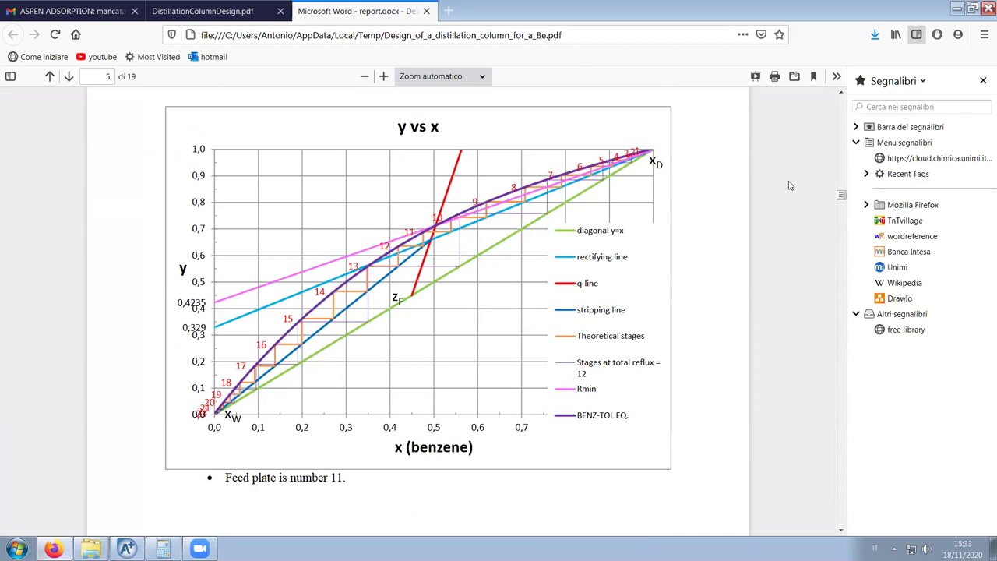
left_click_drag(838, 197, 840, 115)
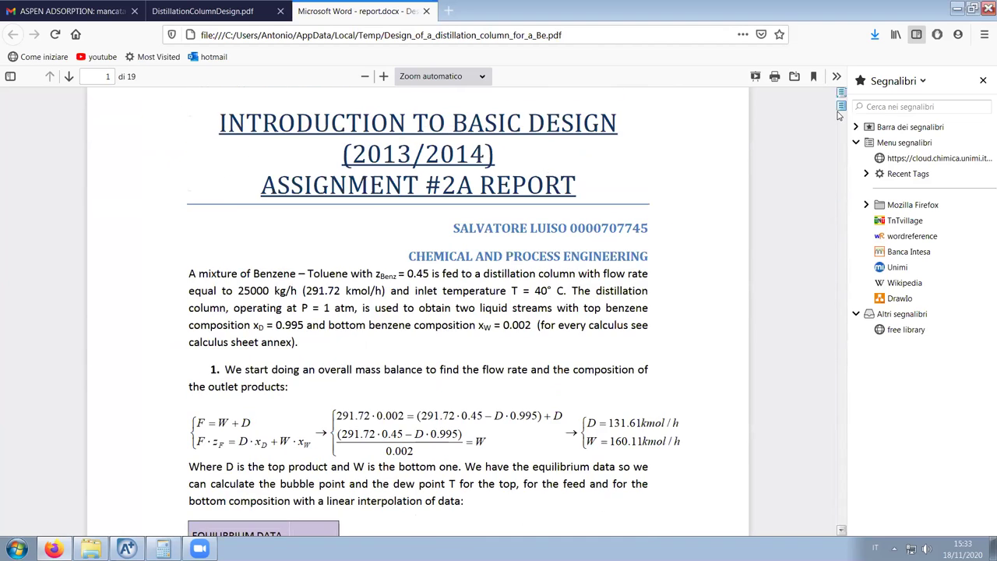
scroll(839, 115, "up", 1)
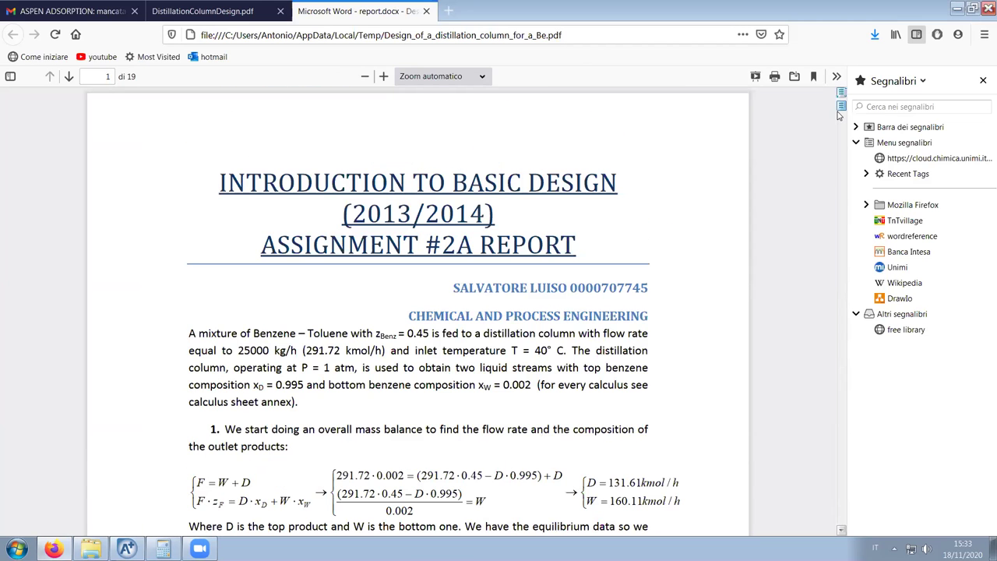
left_click_drag(839, 114, 835, 209)
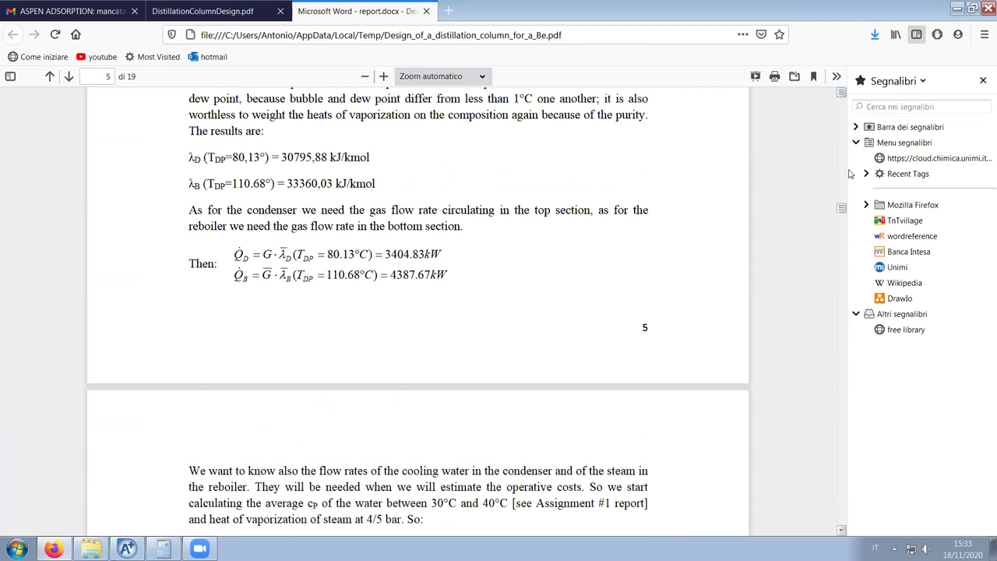
Switch back to Aspen Plus and set COL21R's number of stages to 20 in its setup form
key("alt+Tab")
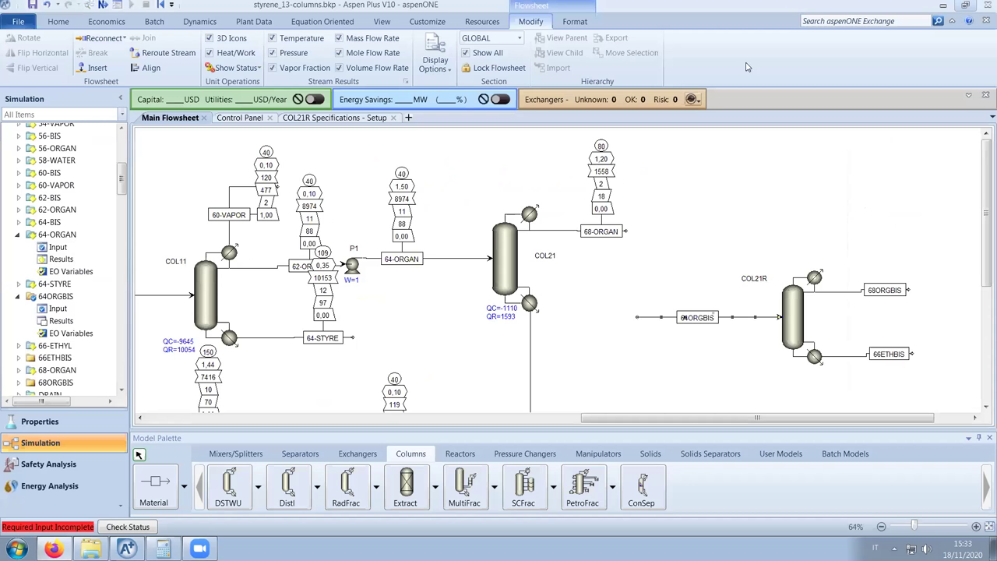
left_click(315, 123)
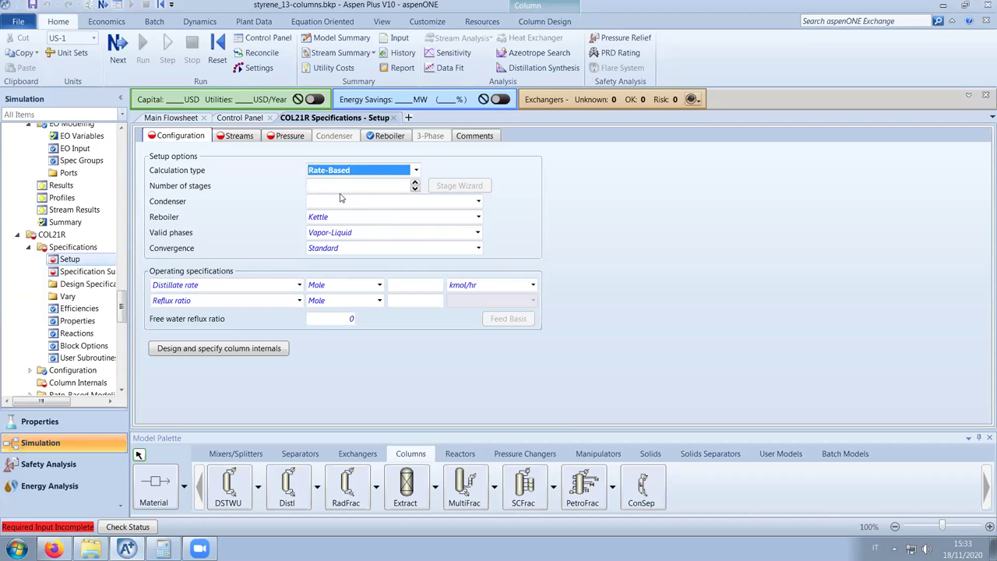
key("Tab")
type("20")
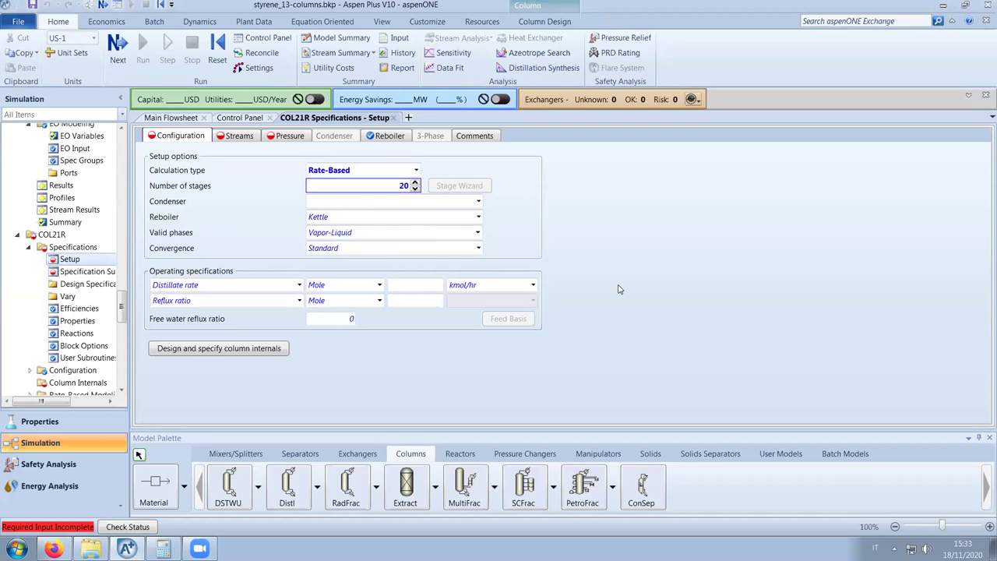
Open the COL21 specifications in a new tab and check its number of stages, operating specifications and feed stage
left_click(408, 118)
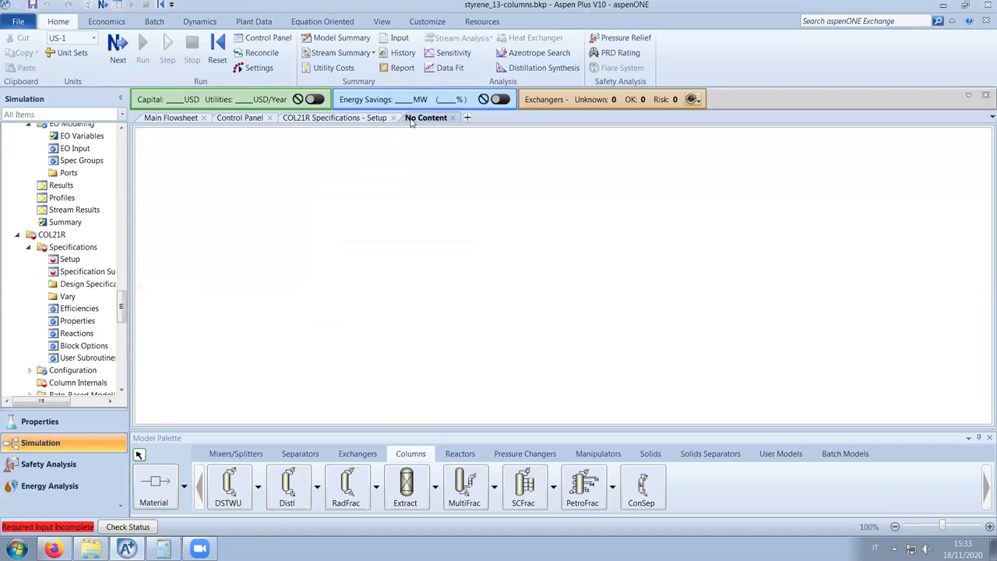
left_click_drag(122, 310, 123, 243)
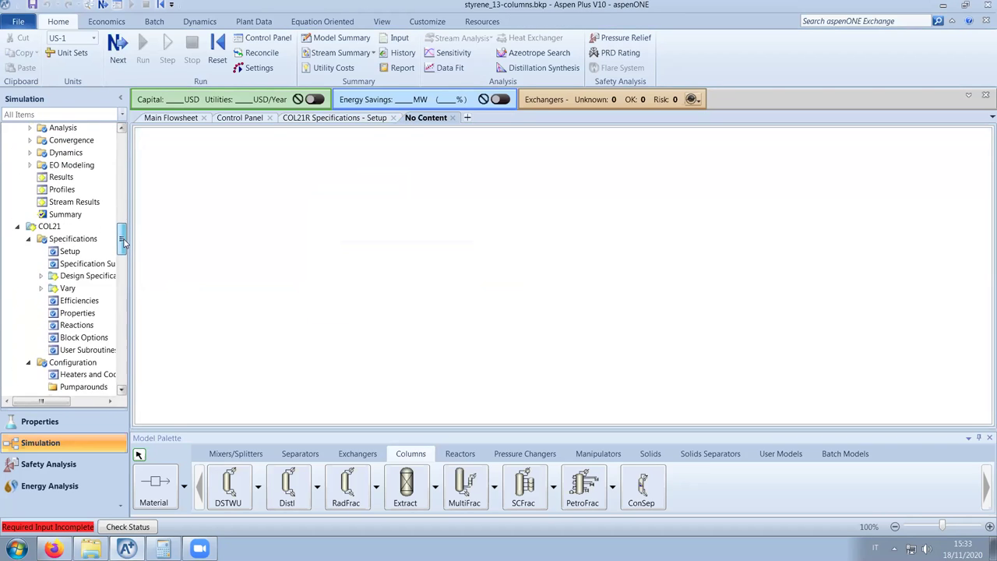
left_click(92, 240)
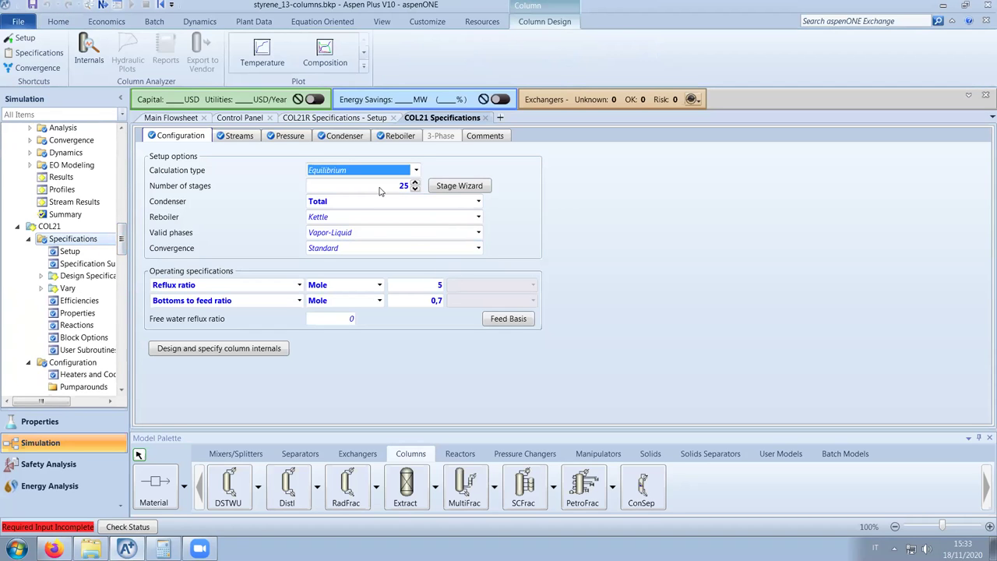
left_click(239, 136)
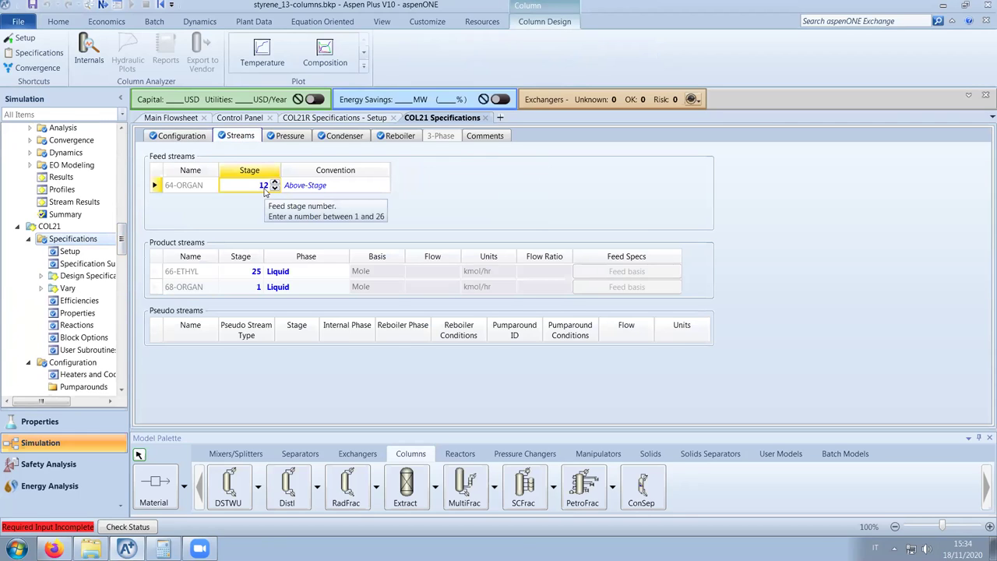
left_click(179, 136)
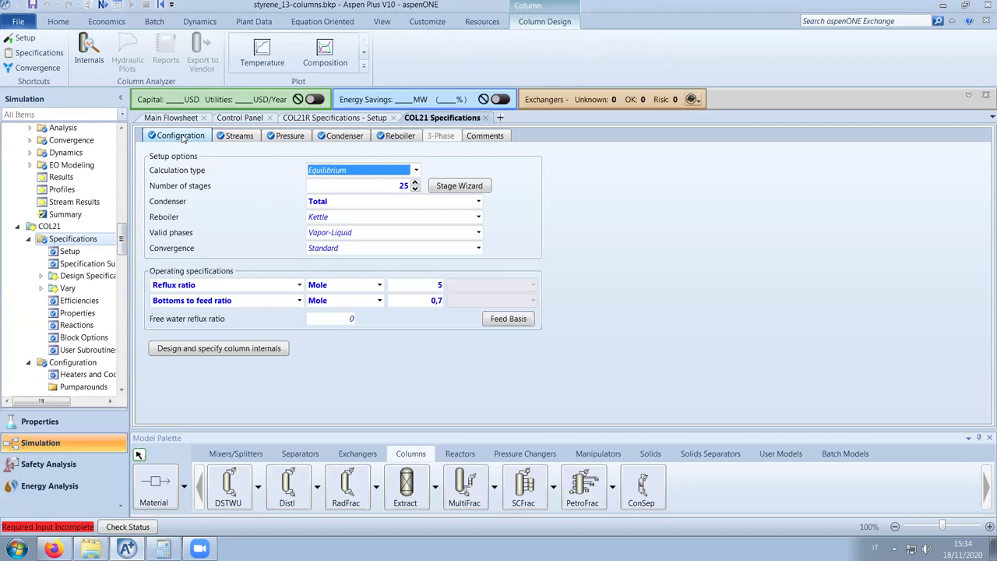
Return to the COL21R setup, set its number of stages to 25 and choose a Total condenser
left_click(335, 117)
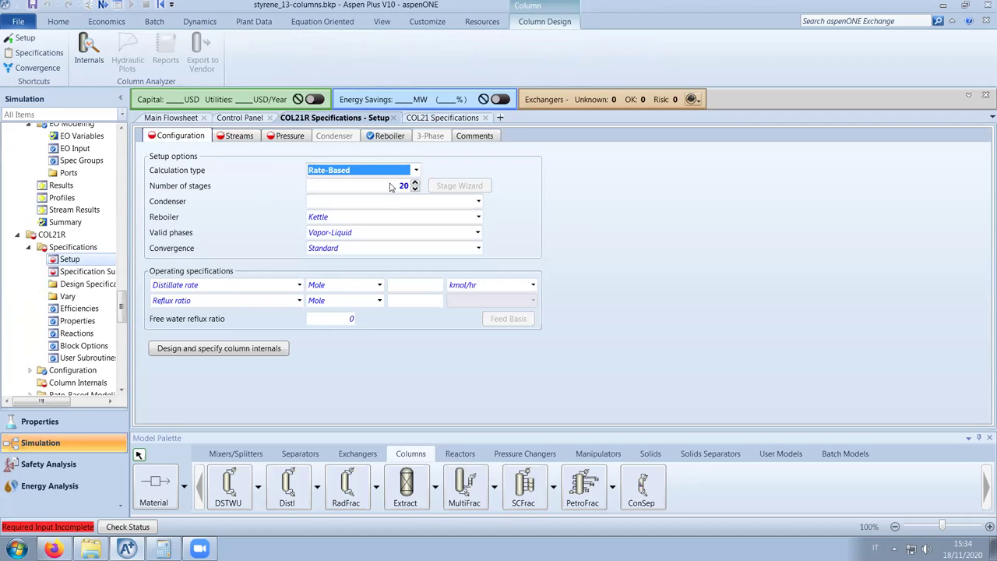
left_click(395, 190)
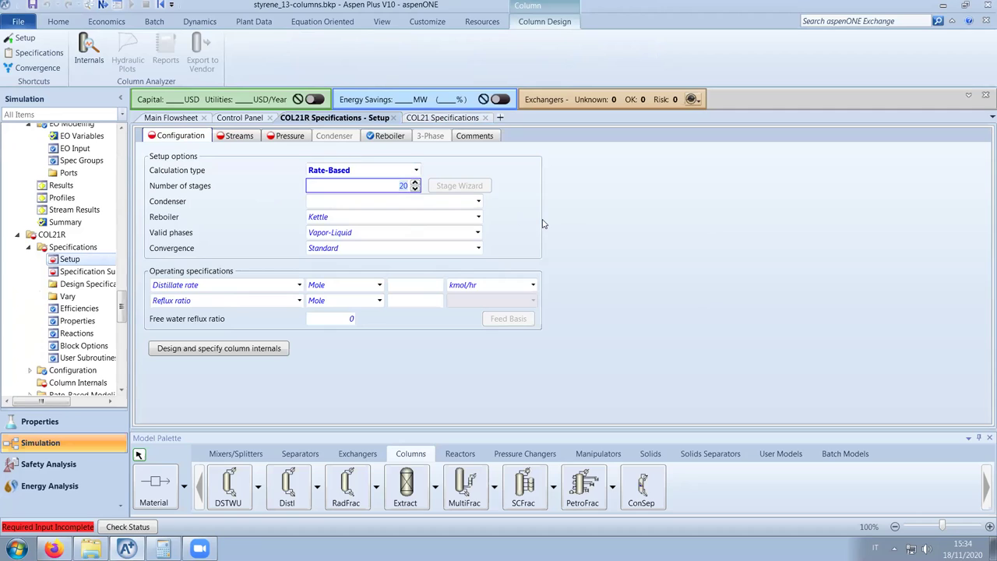
type("25")
left_click(478, 201)
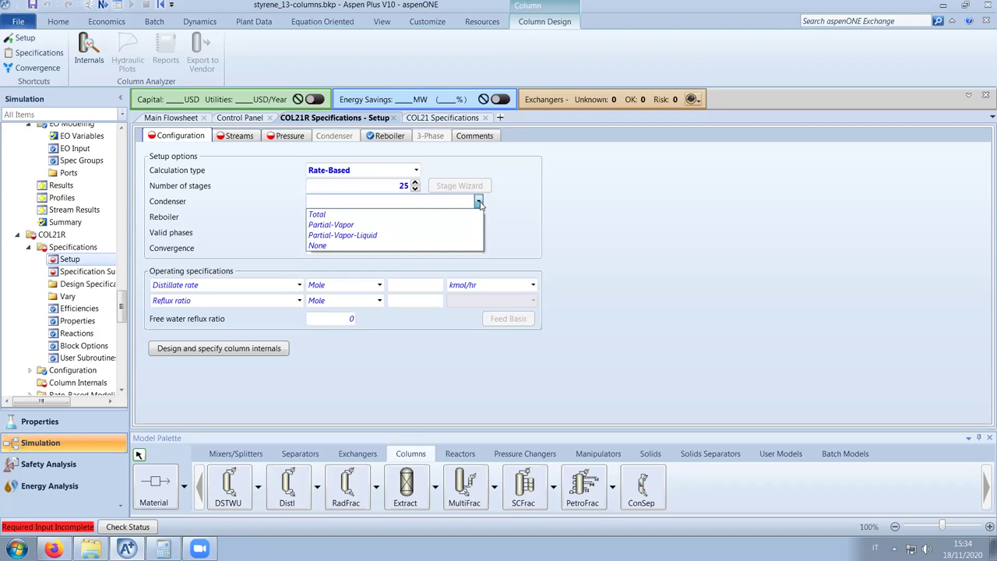
left_click(435, 214)
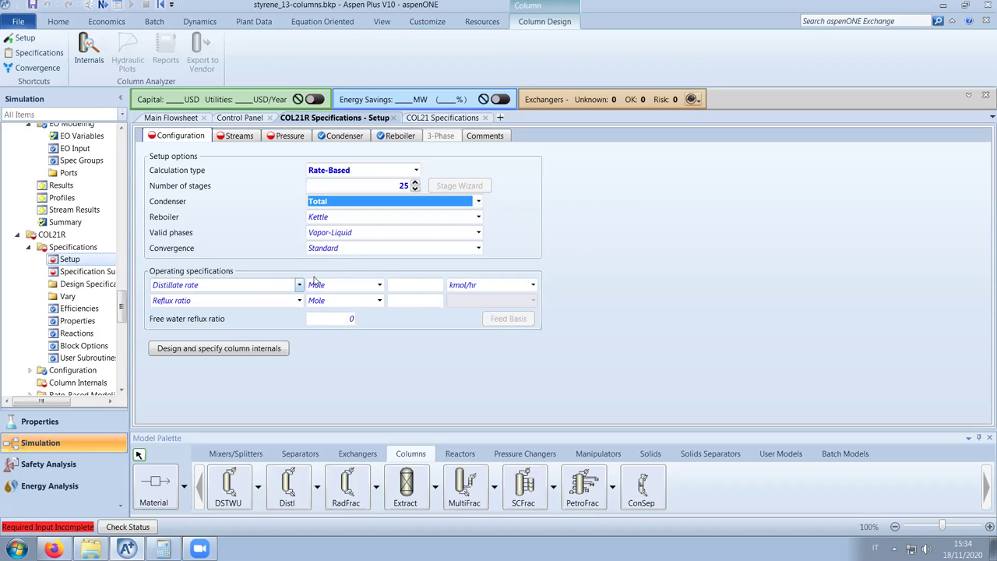
Check the results of COL21's first Vary for the final bottoms to feed ratio, and review its operating specifications in the setup
left_click(450, 120)
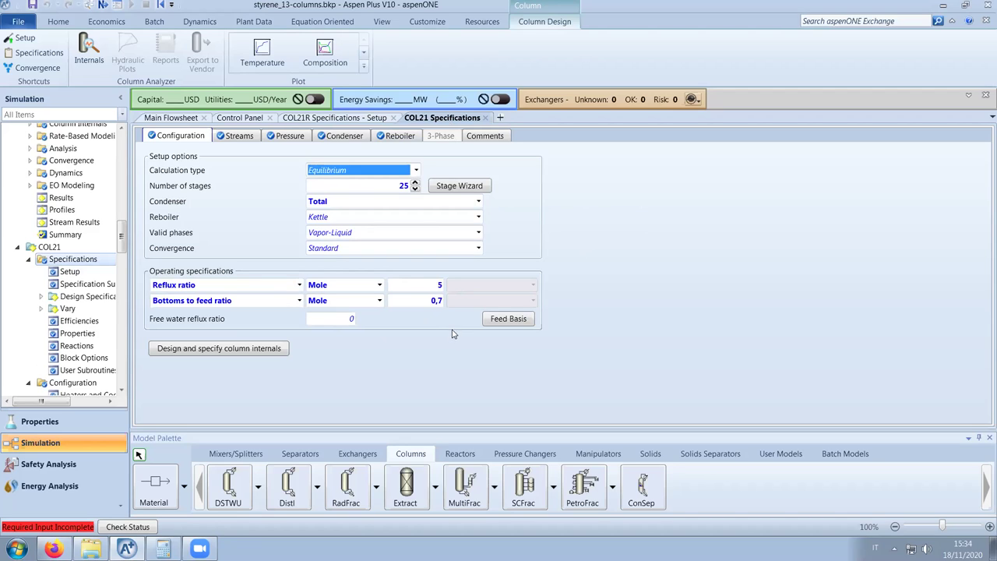
left_click(41, 296)
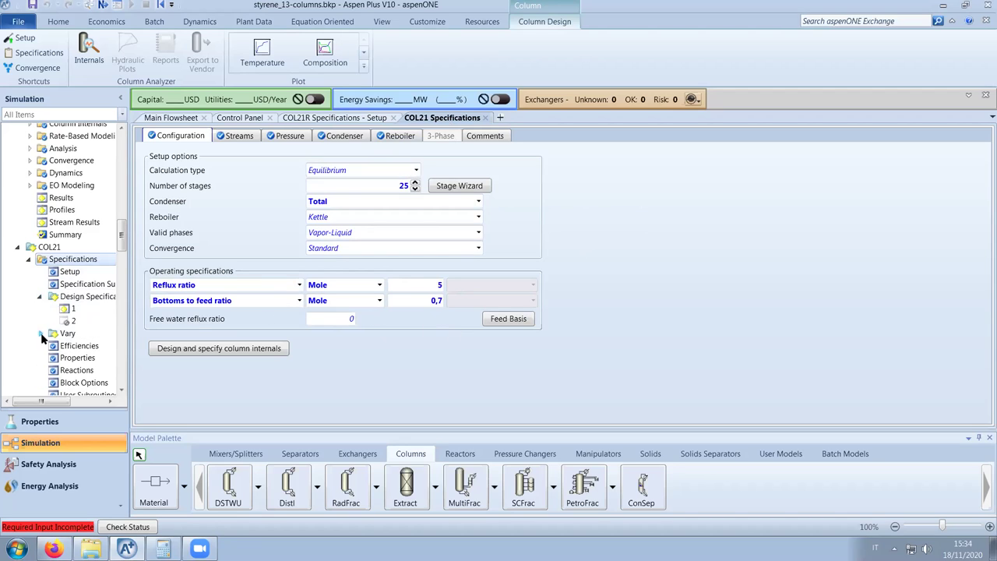
left_click(40, 334)
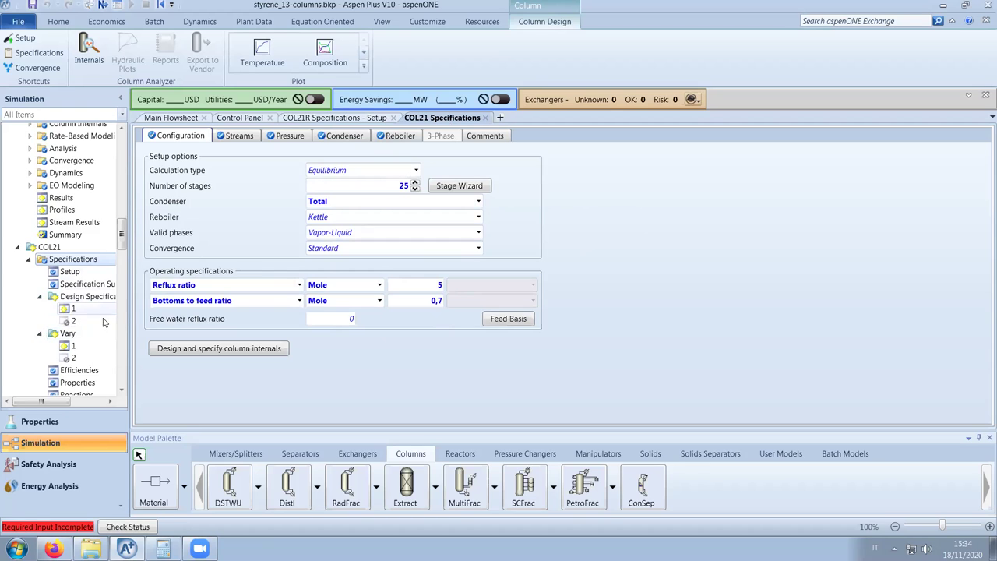
scroll(105, 323, "down", 1)
left_click(73, 315)
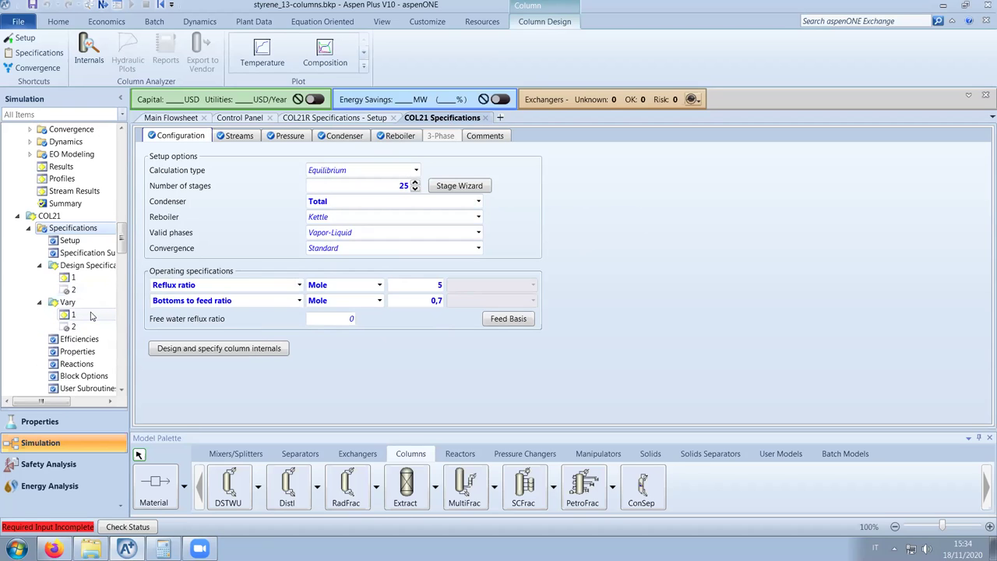
left_click(283, 136)
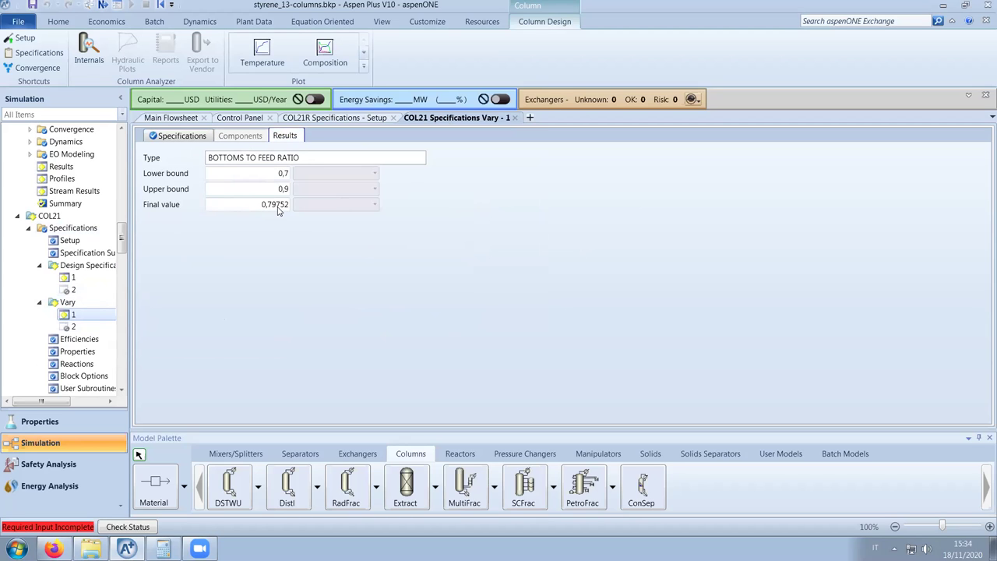
left_click(81, 241)
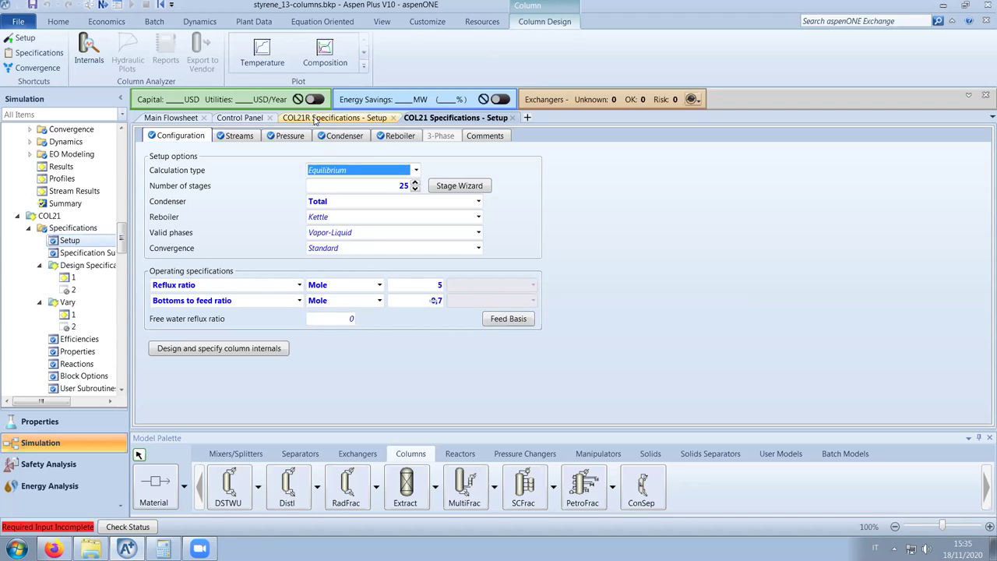
Set COL21R's mole reflux ratio to 5 and open the choices for replacing the distillate rate specification
left_click(315, 118)
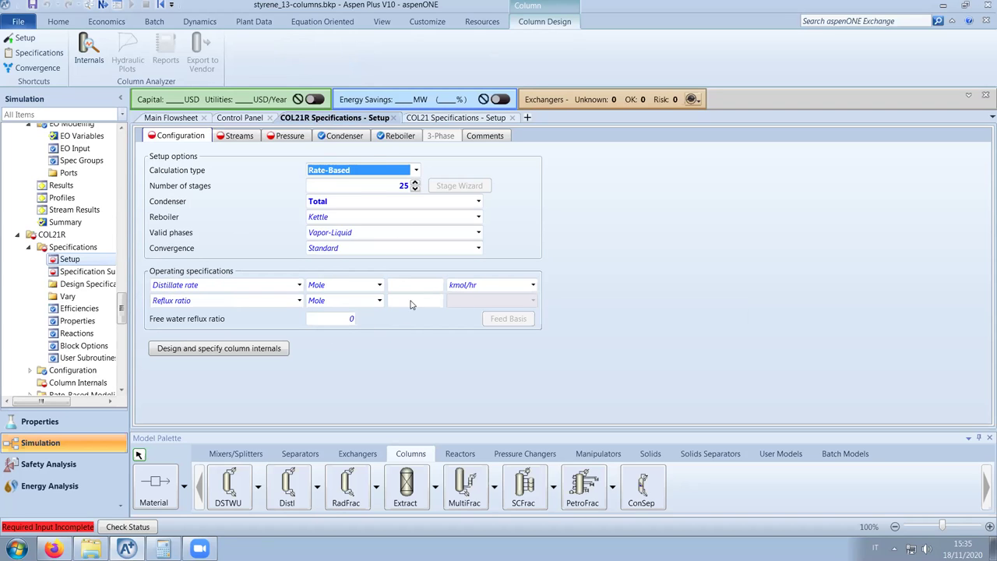
left_click(411, 301)
type("5")
left_click(300, 285)
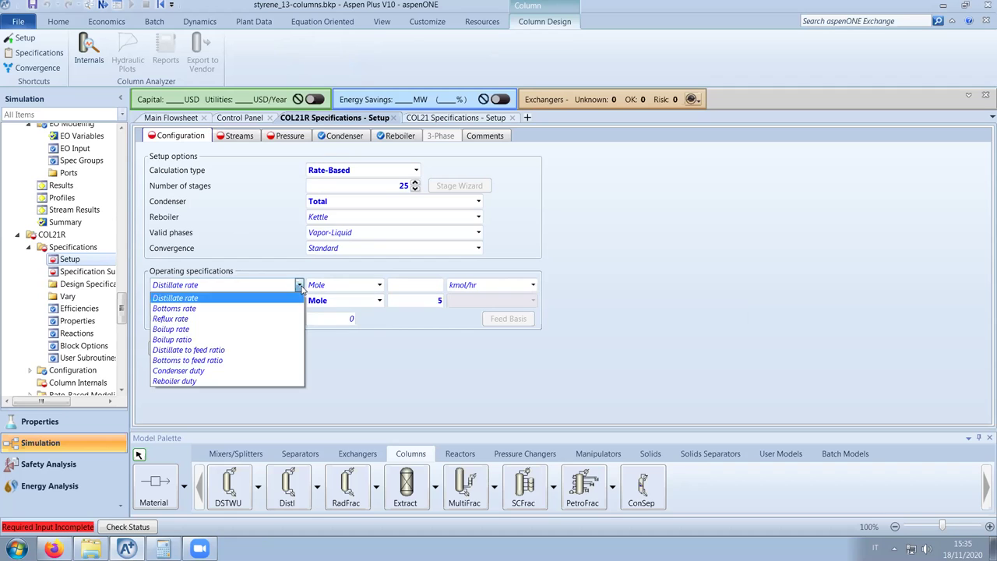
Set COL21R's first operating specification to a mole-based bottoms to feed ratio of 0,8
left_click(292, 309)
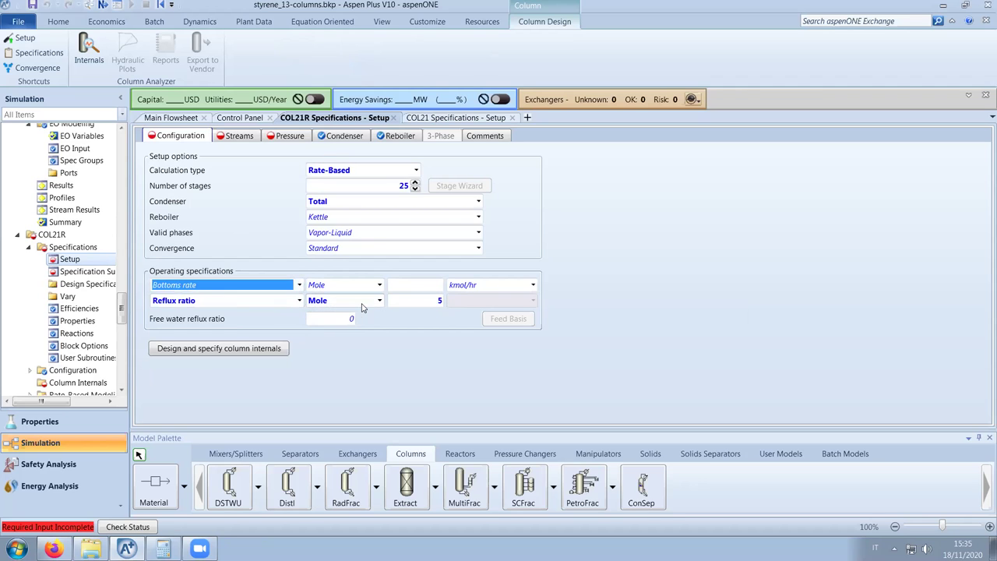
left_click(299, 285)
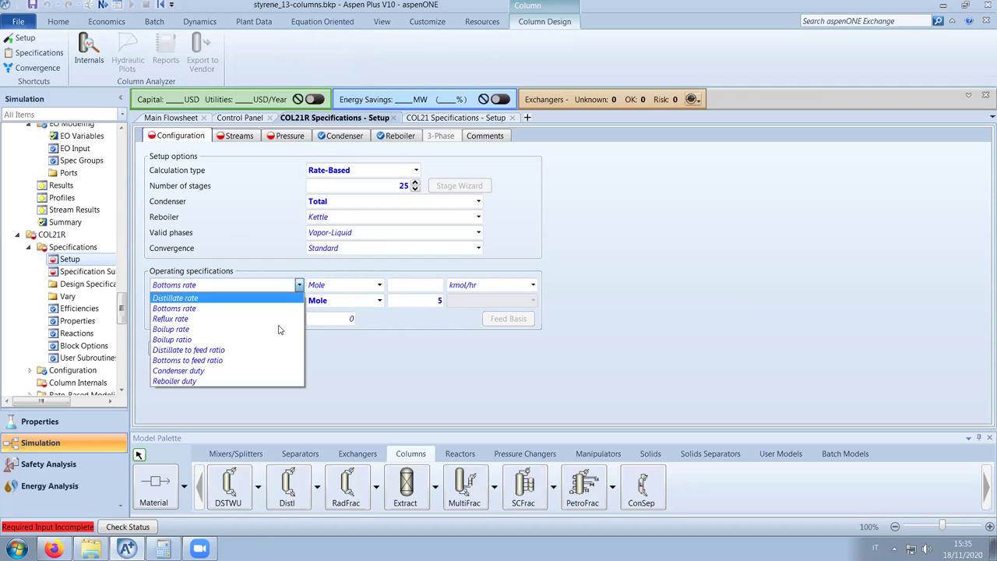
left_click(237, 362)
left_click(417, 285)
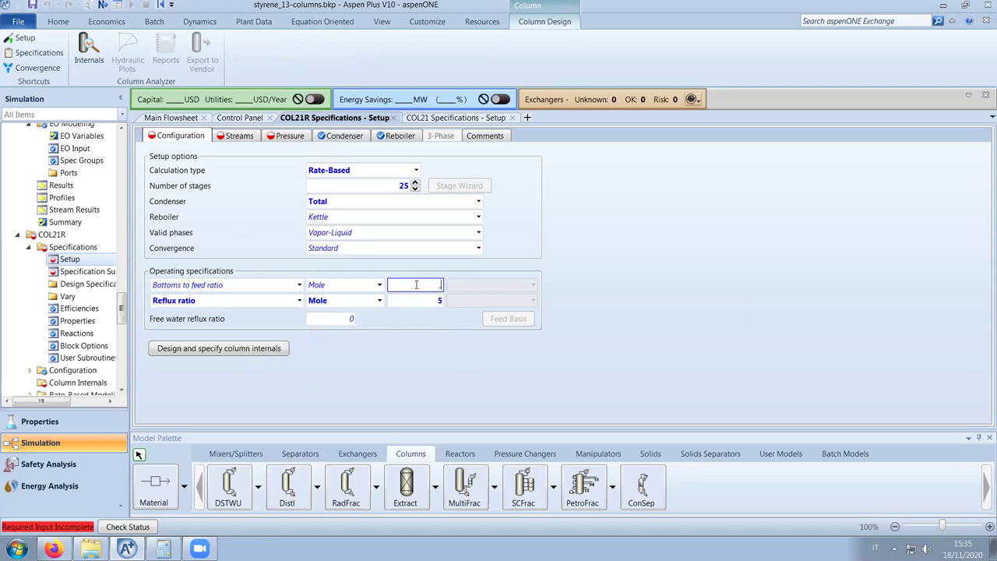
type("0,8")
key("Return")
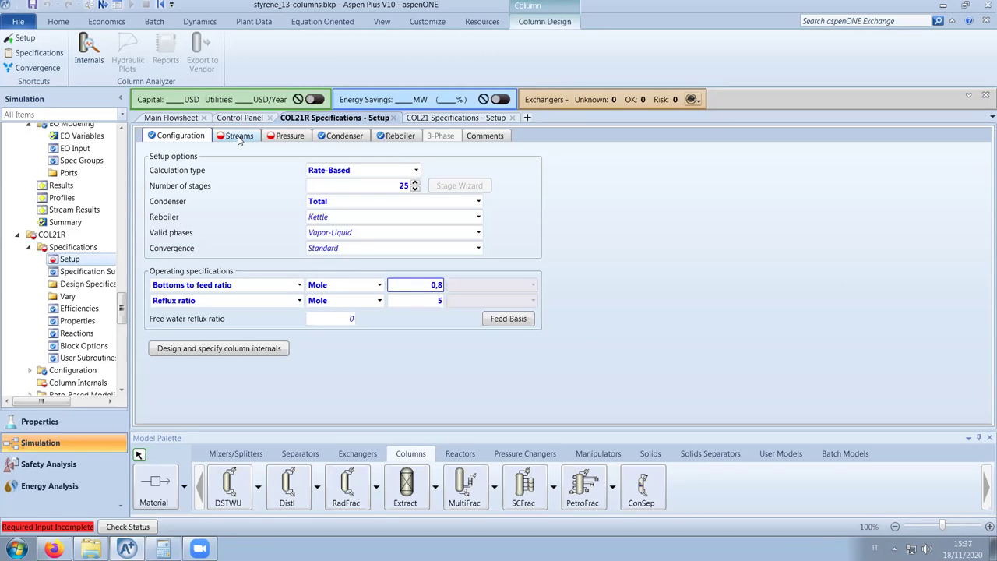
Assign COL21R's feed stream 64ORGBIS to stage 12
left_click(237, 137)
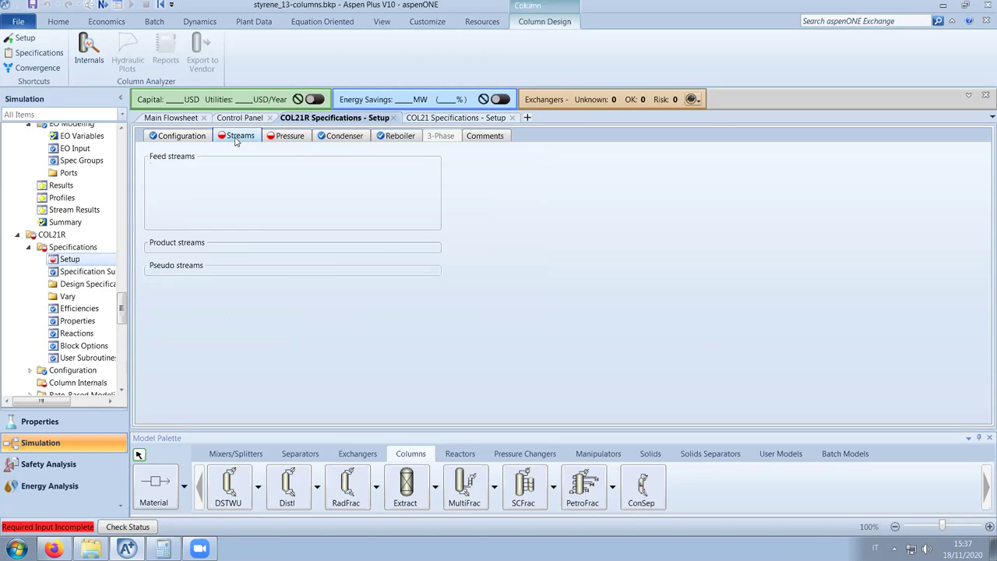
left_click(244, 189)
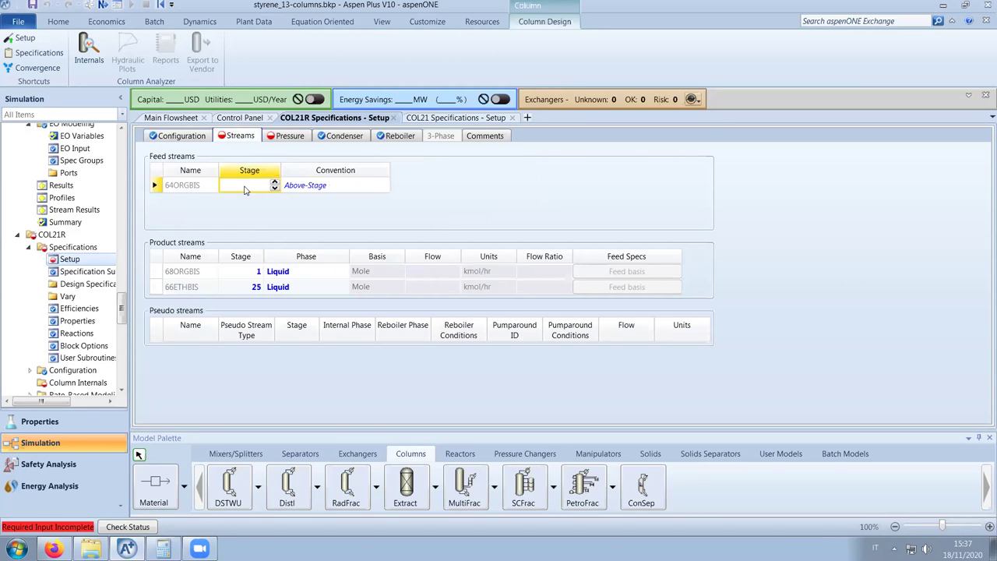
type("12")
key("Tab")
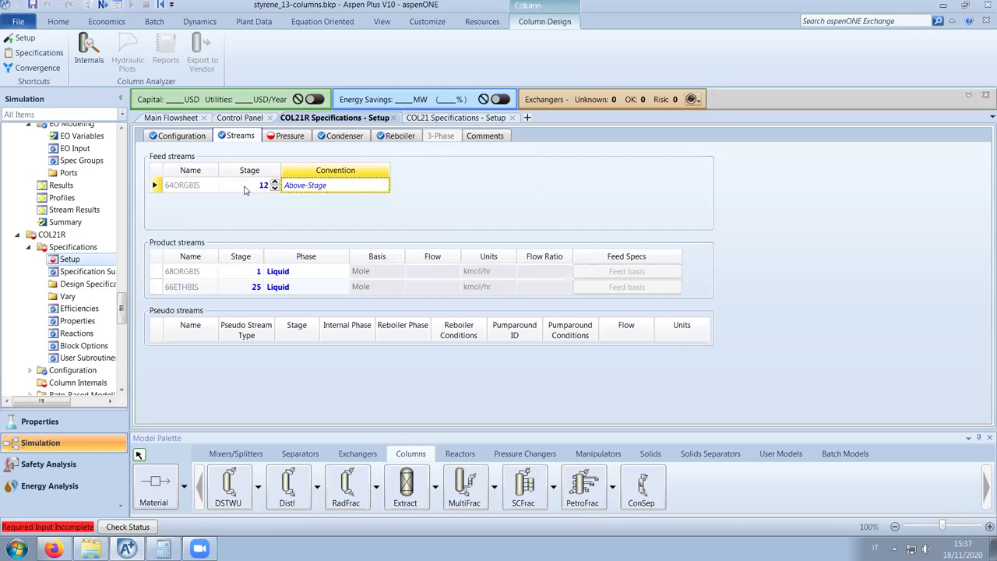
Check the pressure settings of COL21, close its form, and set COL21R's stage 1 / condenser pressure to 1,2 bar
left_click(463, 118)
left_click(290, 136)
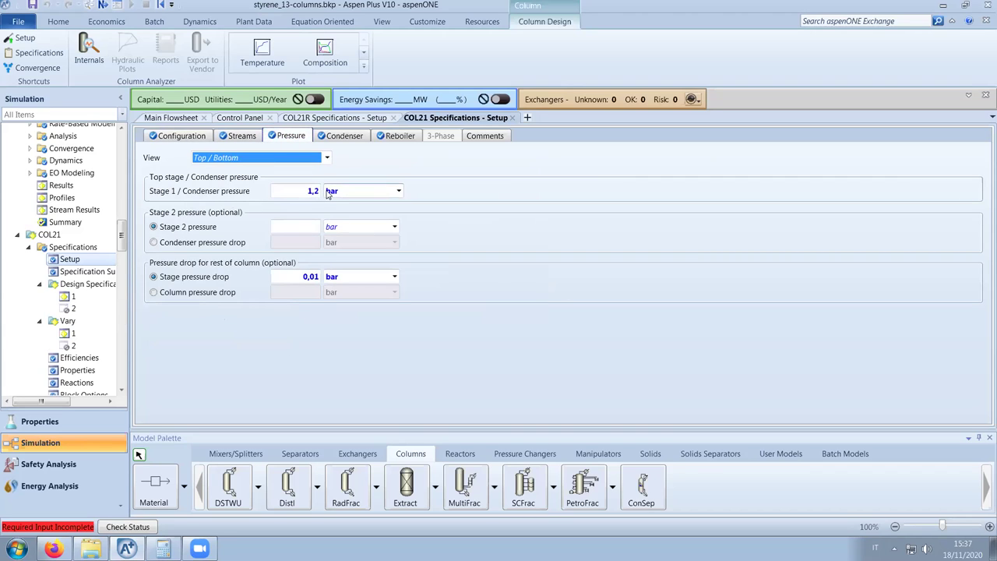
left_click(513, 118)
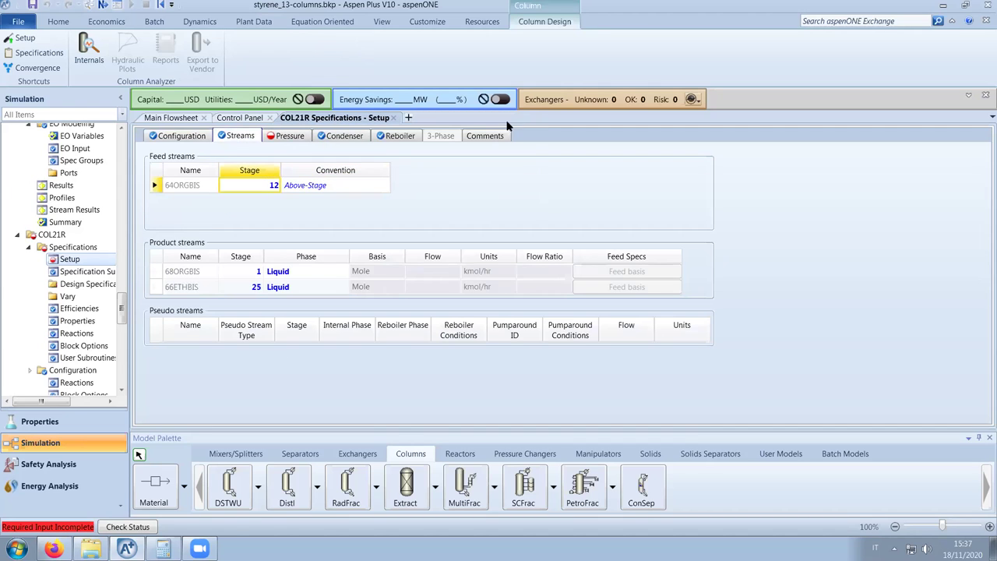
left_click(290, 140)
type("1,2")
key("Return")
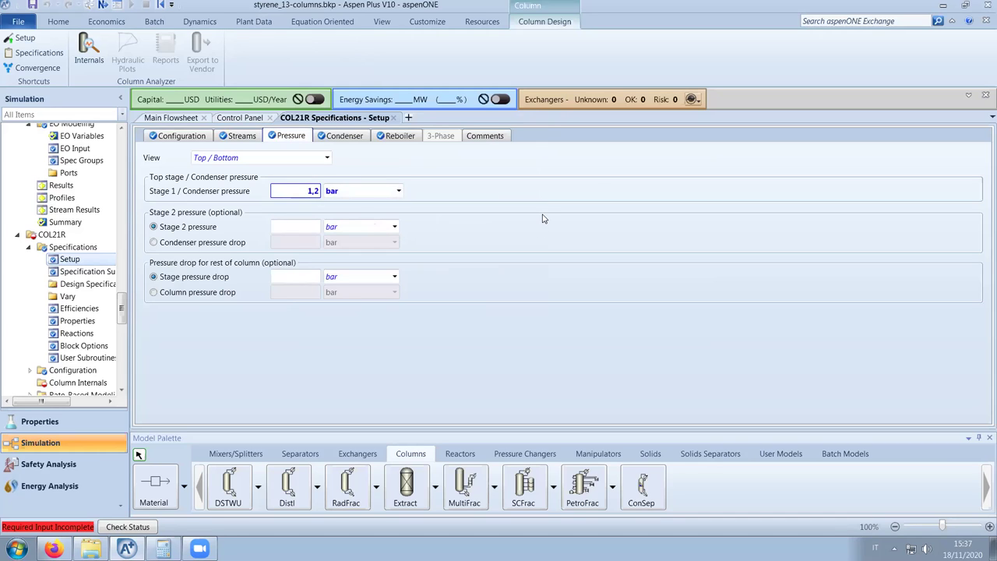
Add a new column internals set to COL21R
left_click_drag(122, 314, 122, 332)
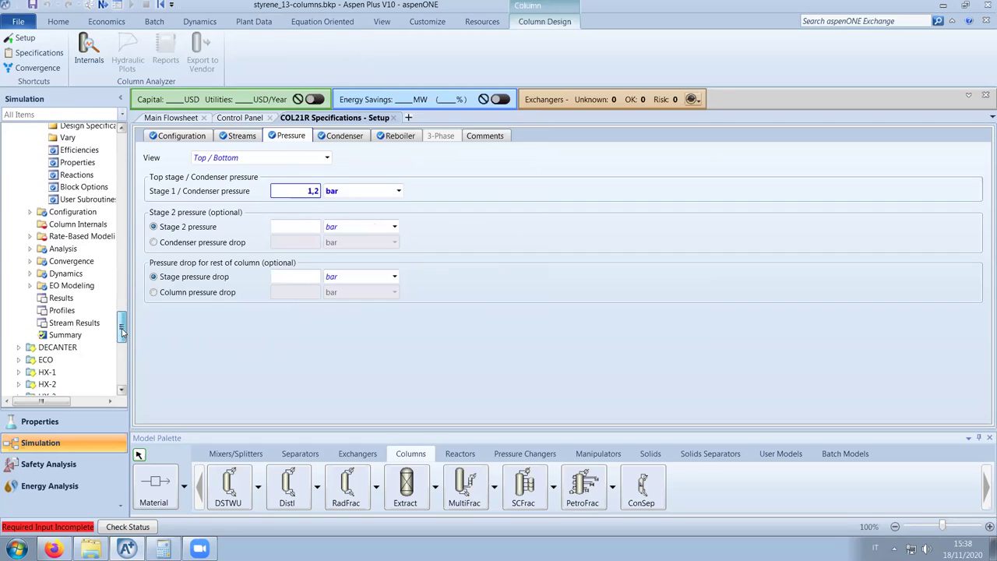
left_click(85, 224)
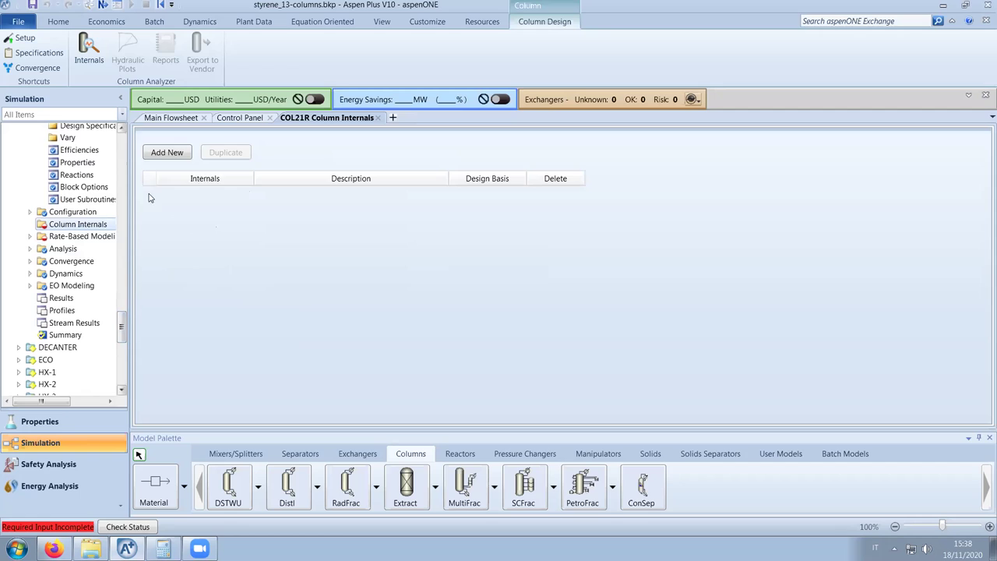
left_click(166, 154)
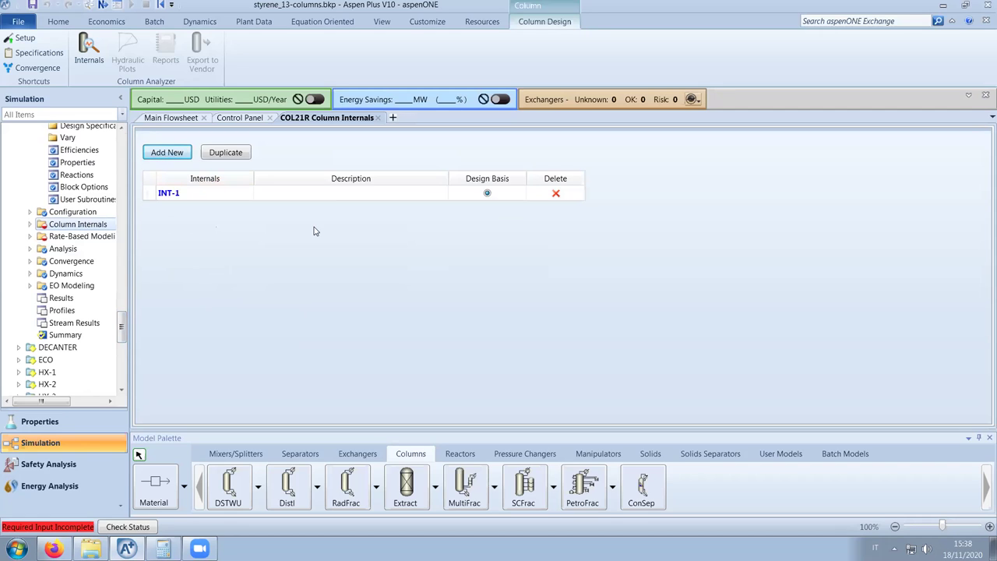
Add a section to COL21R's internals INT-1, running from stage 2 to stage 24
left_click(28, 224)
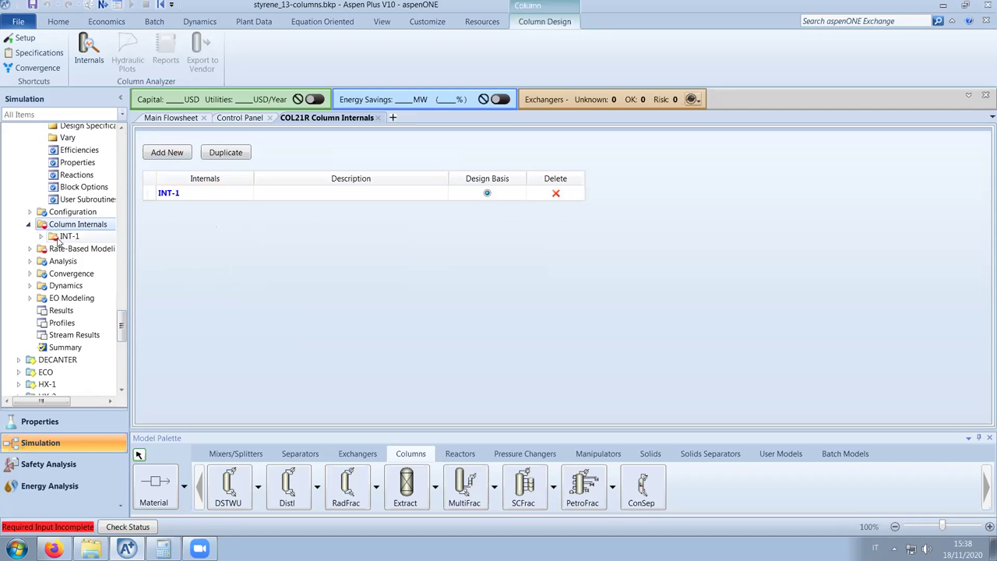
left_click(30, 249)
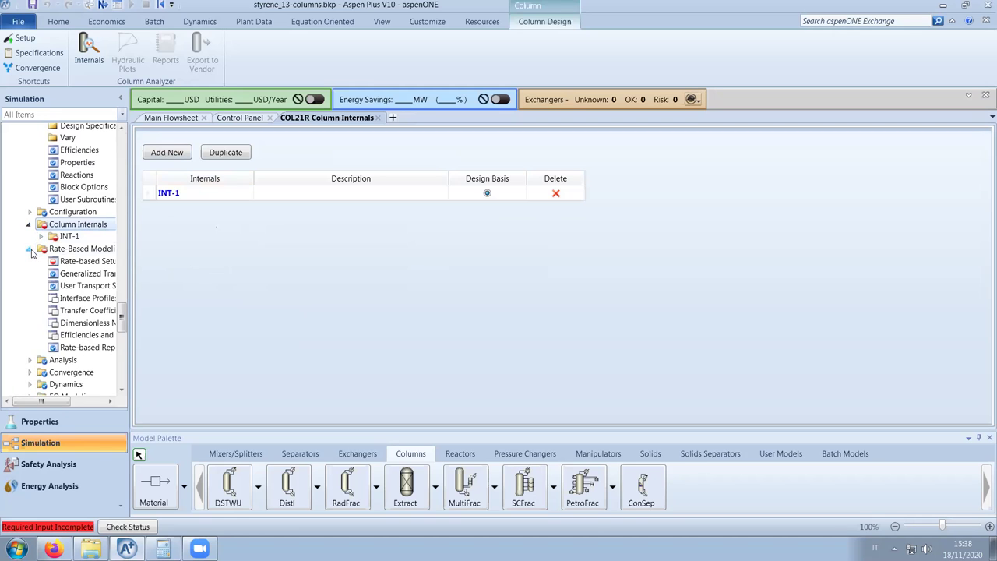
left_click(70, 237)
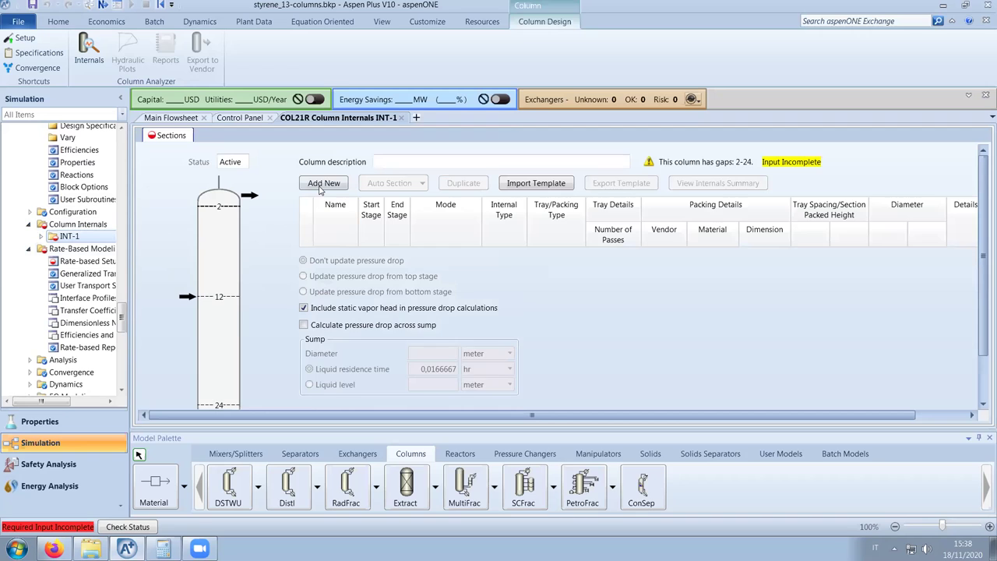
left_click(377, 255)
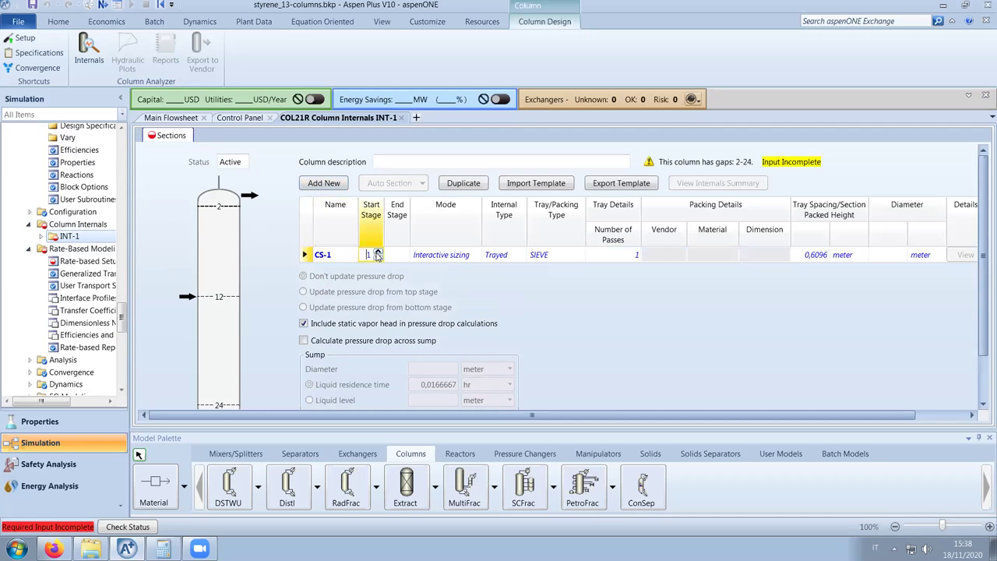
type("2")
left_click(397, 255)
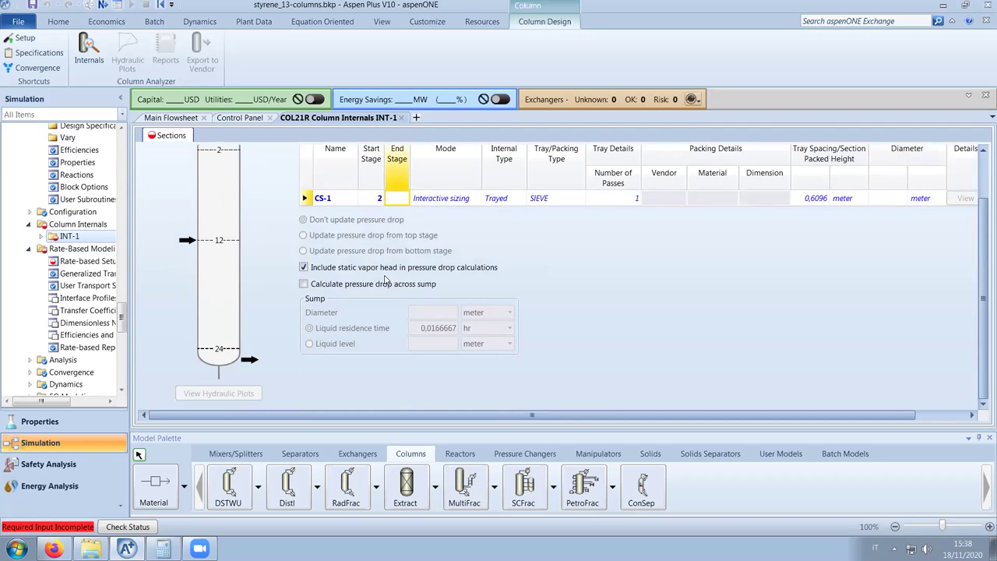
type("24")
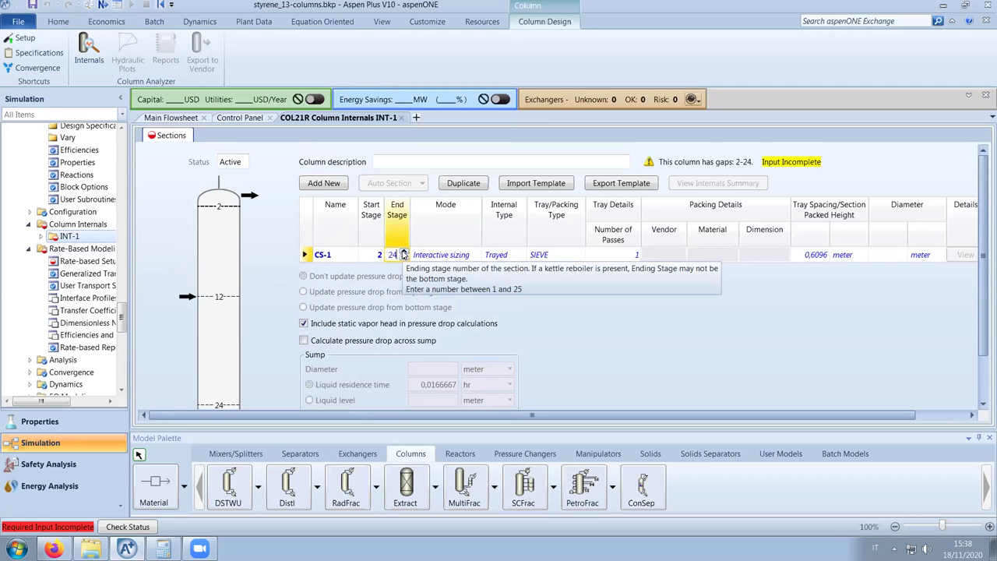
key("Tab")
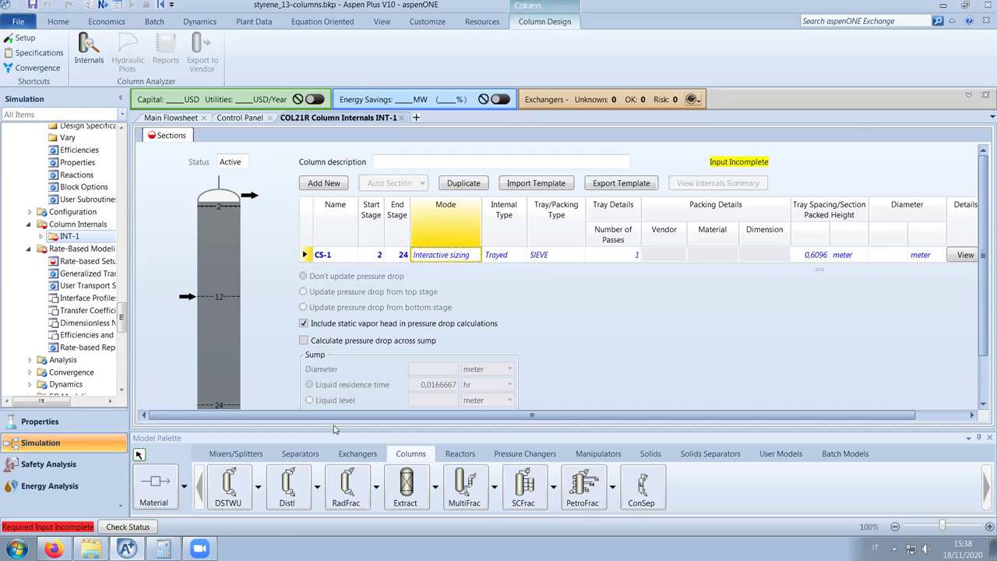
Switch to Firefox and examine the distillation column report's tray design pages for plate spacing, flooding and column diameter
left_click(53, 548)
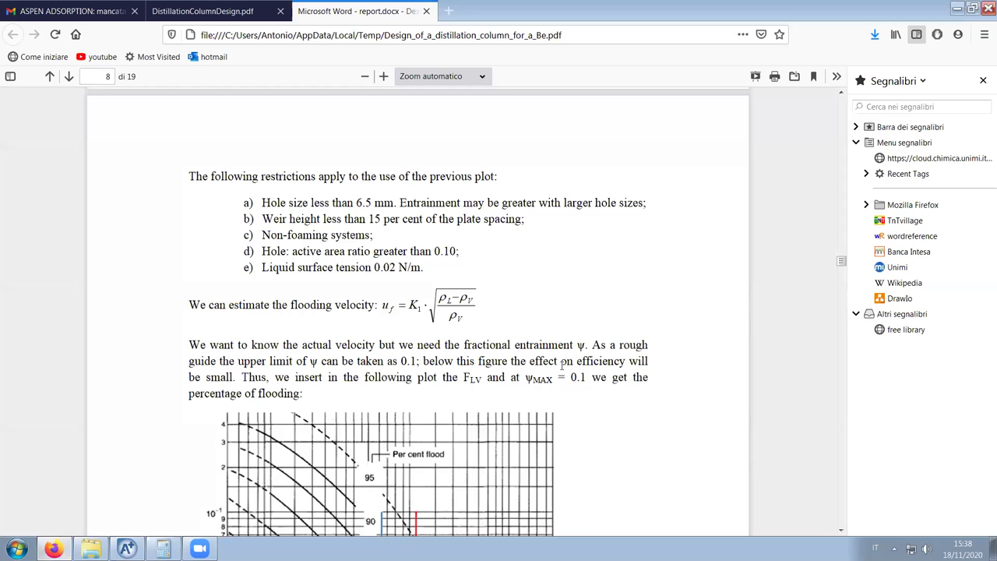
scroll(403, 352, "up", 10)
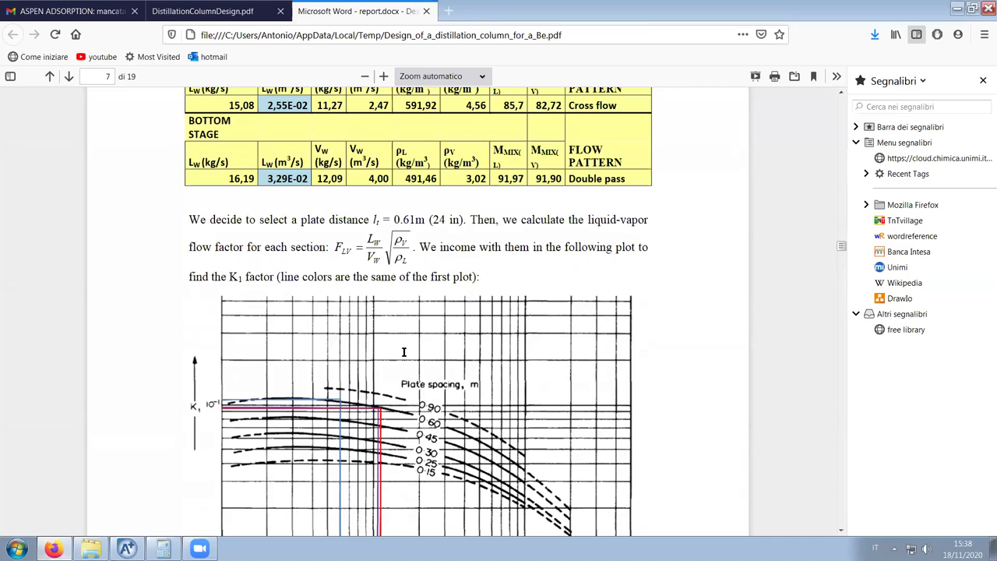
scroll(404, 353, "up", 10)
scroll(403, 355, "up", 5)
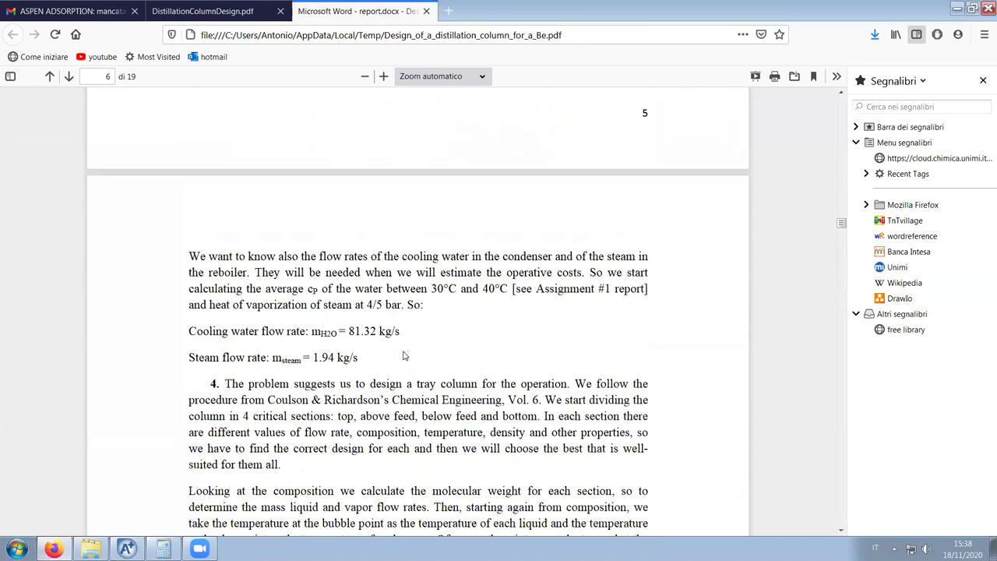
scroll(404, 355, "down", 15)
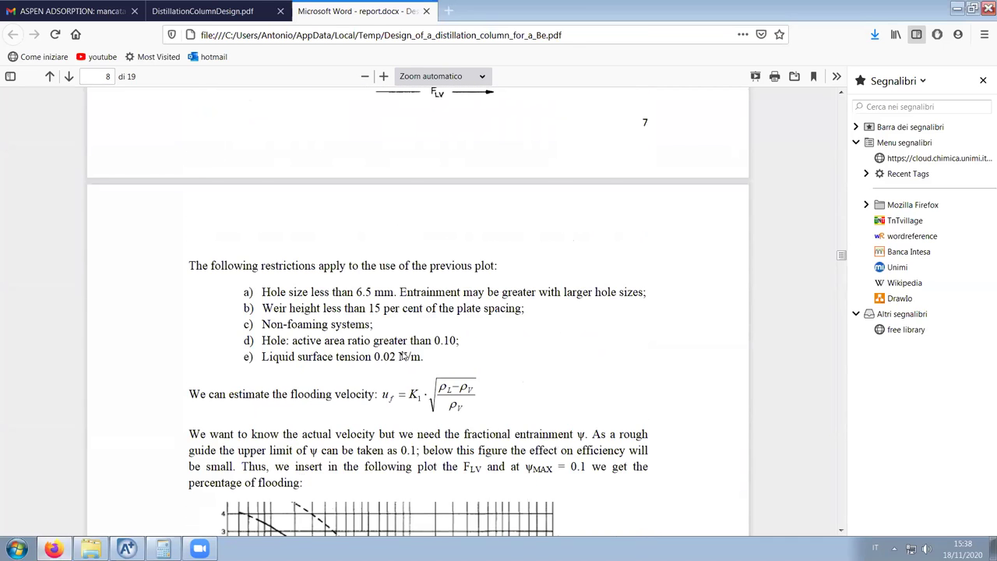
scroll(404, 356, "down", 12)
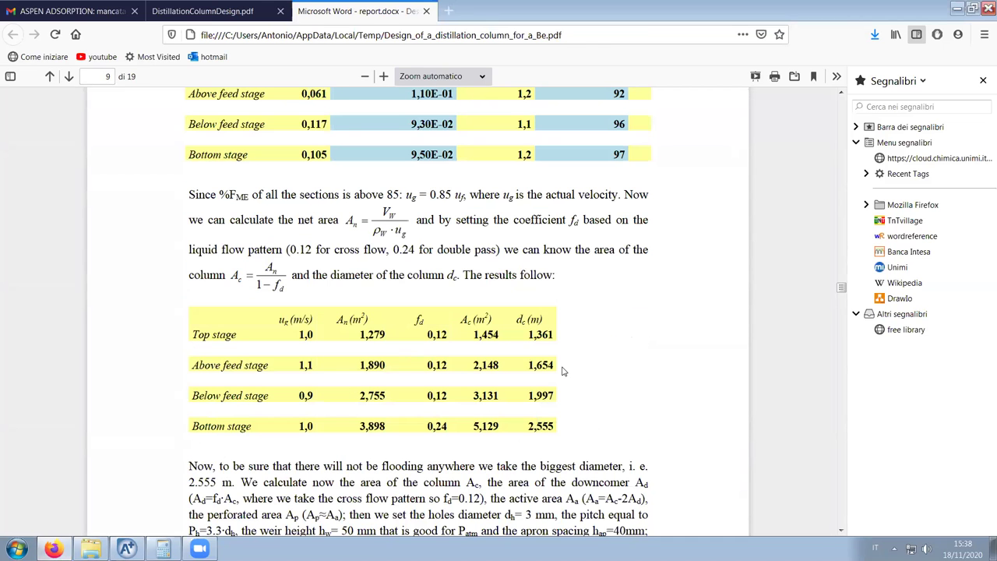
scroll(564, 373, "down", 5)
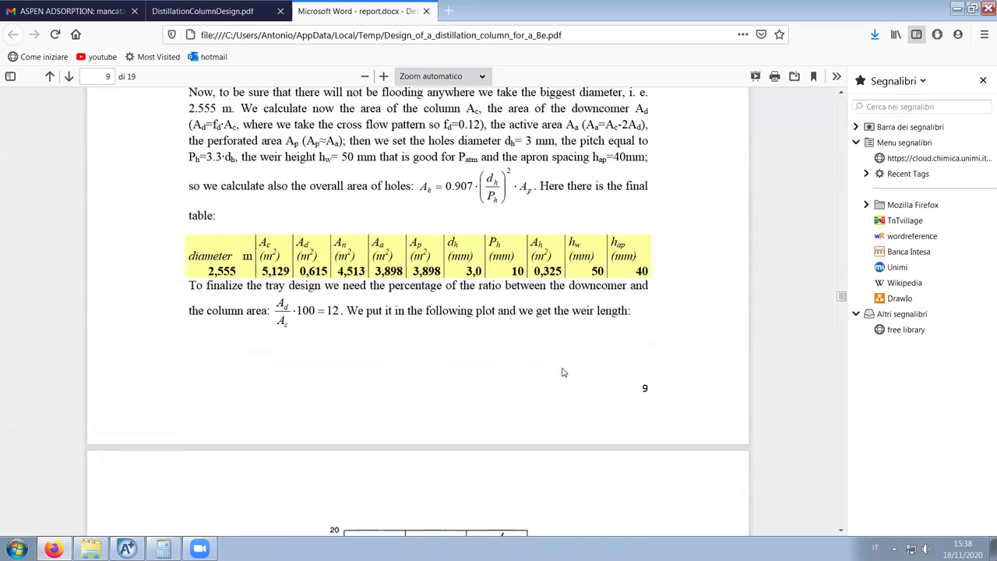
scroll(564, 372, "up", 14)
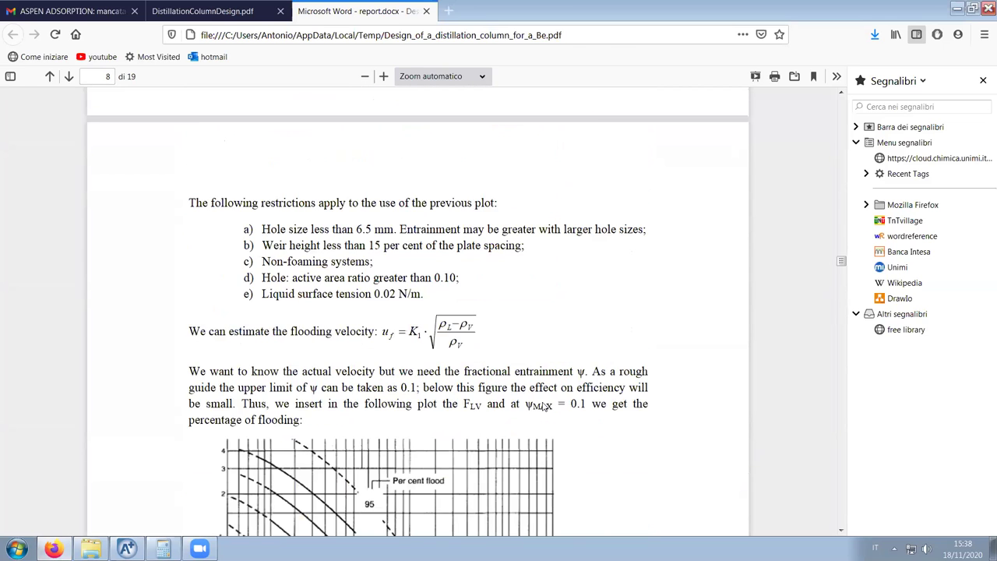
scroll(543, 411, "down", 2)
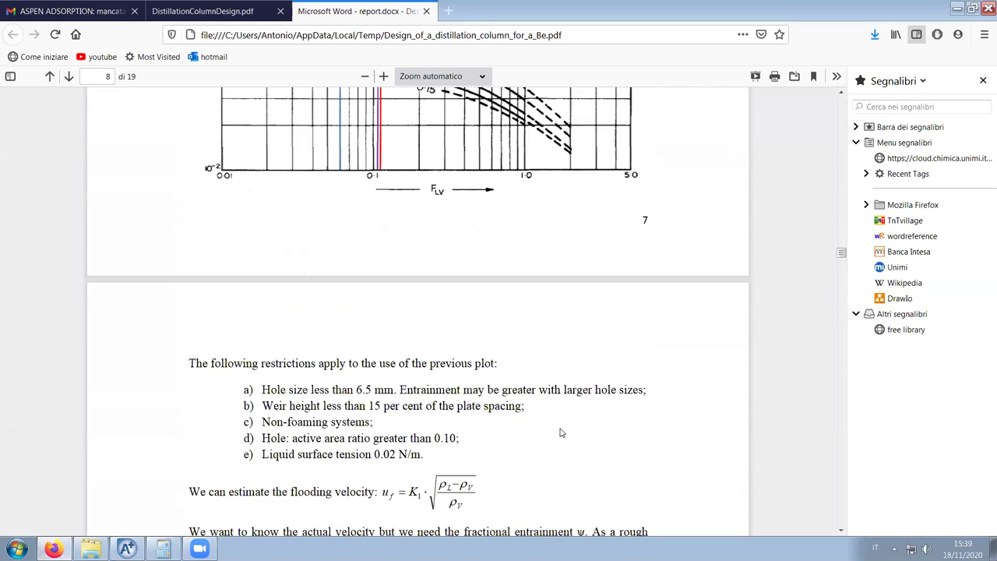
scroll(560, 431, "up", 10)
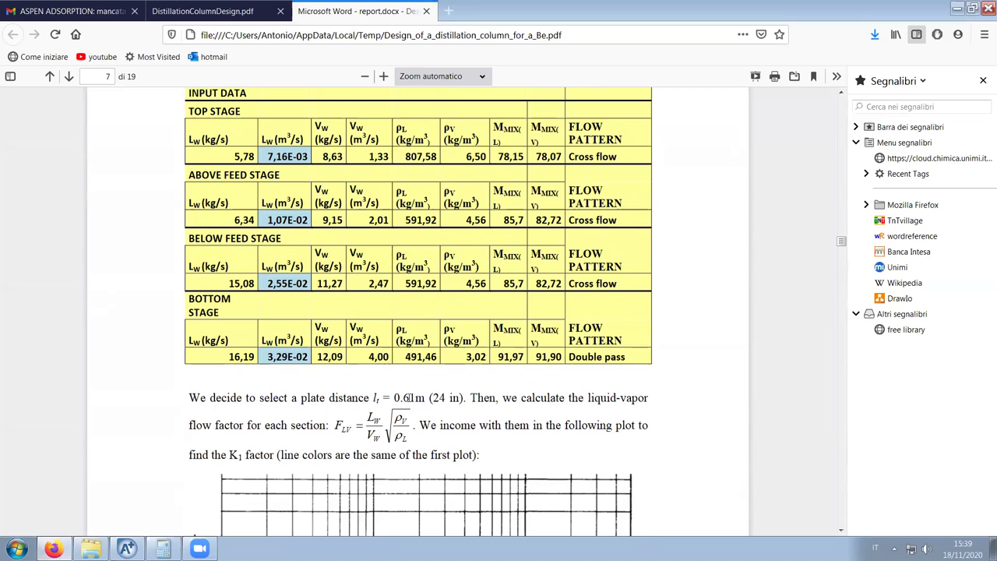
Search DistillationColumnDesign.pdf for "spacing" and go through the matches in the plate design procedure
left_click(165, 20)
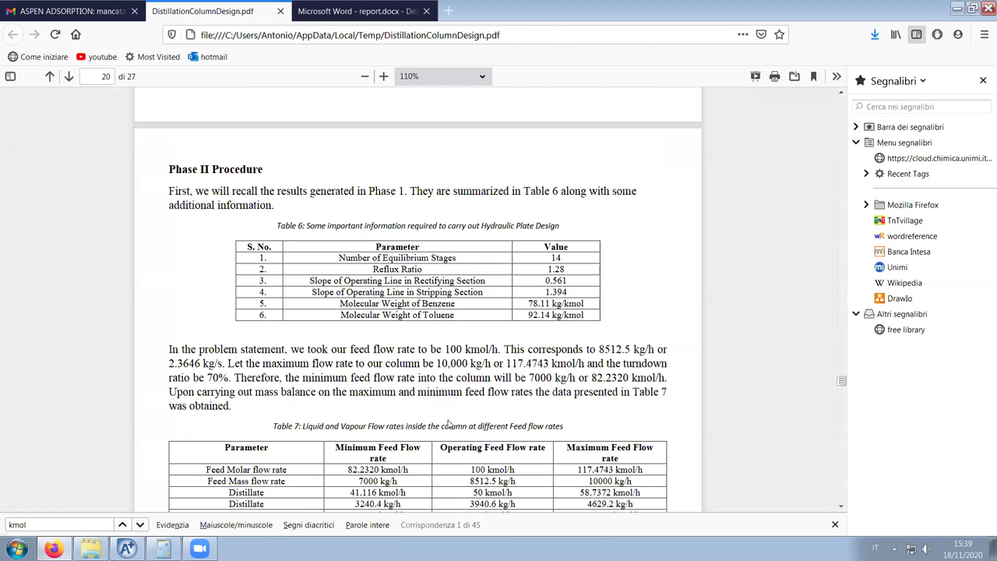
key("ctrl+f")
type("spacing")
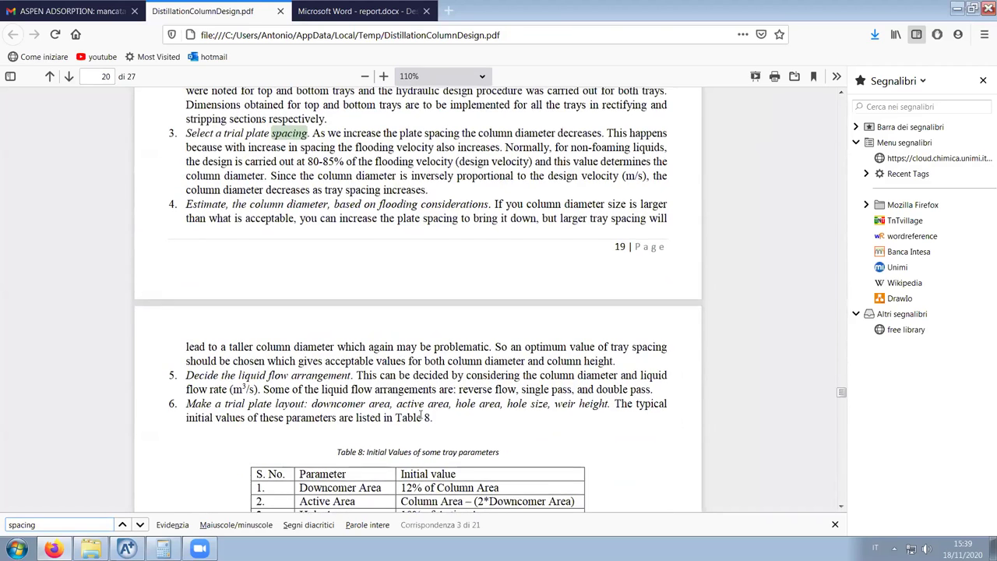
key("Return")
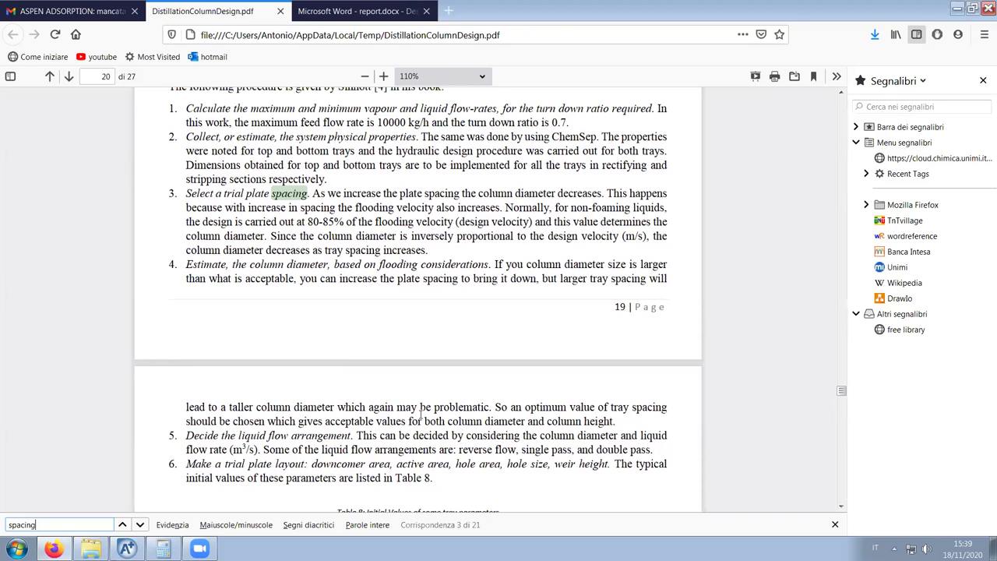
key("Return")
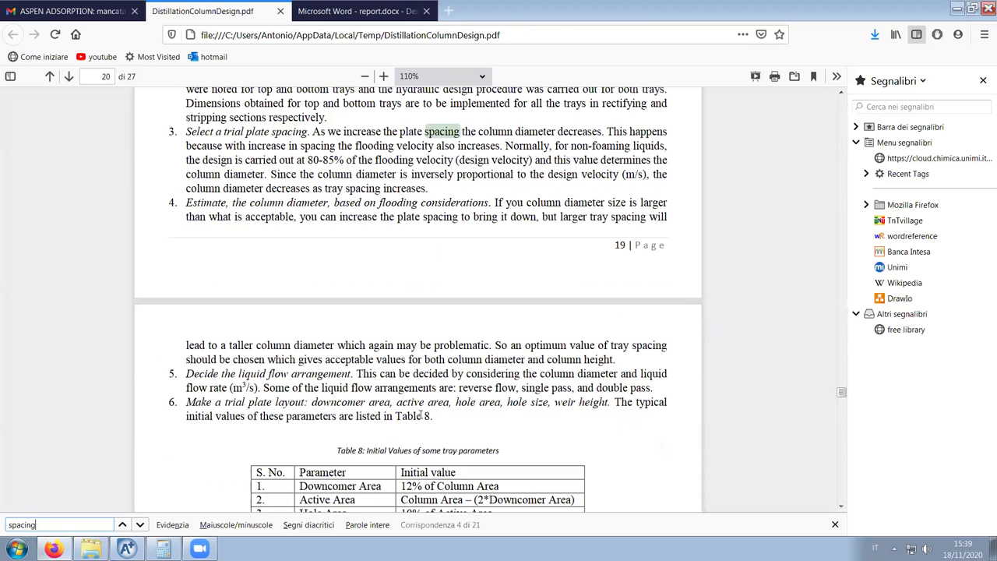
key("Return")
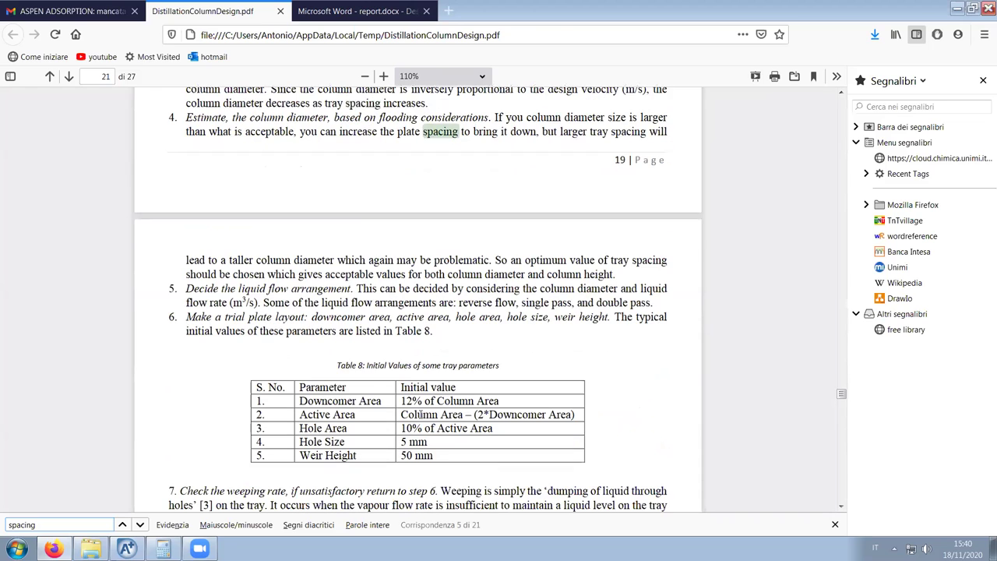
key("Return")
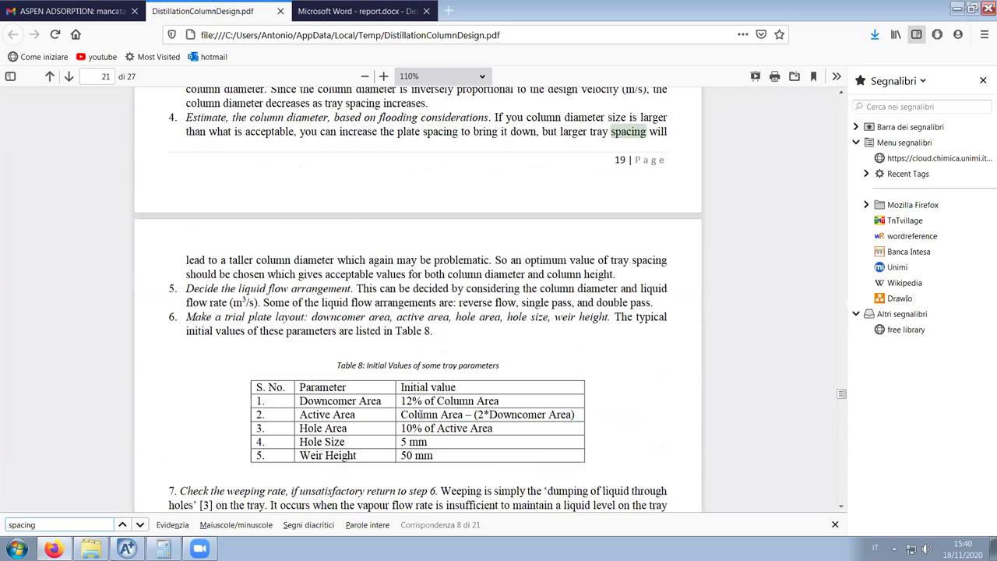
Continue through the "spacing" matches to the entrainment check in DistillationColumnDesign.pdf, and switch back to the section table in Aspen Plus
key("Return")
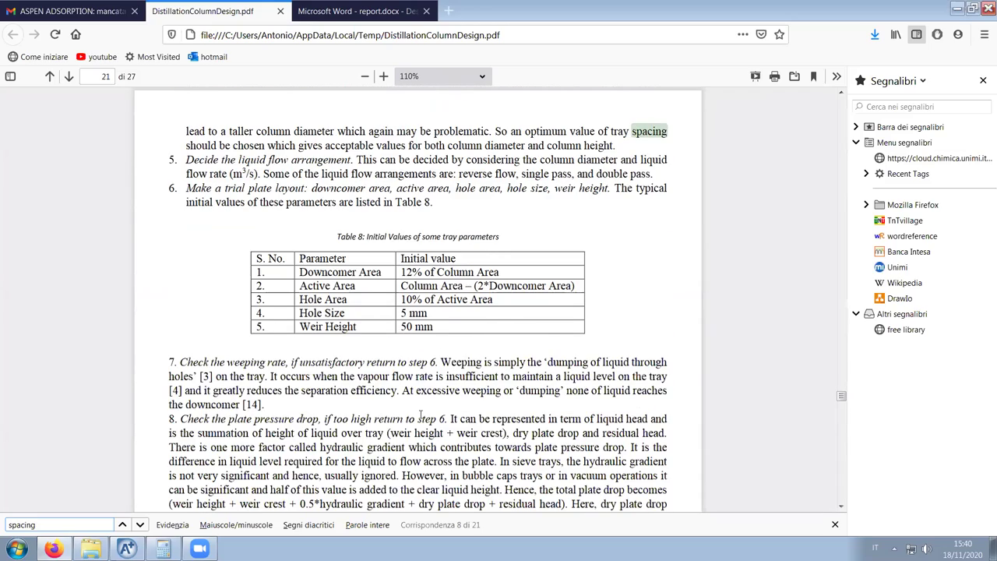
key("Return")
scroll(421, 416, "up", 4)
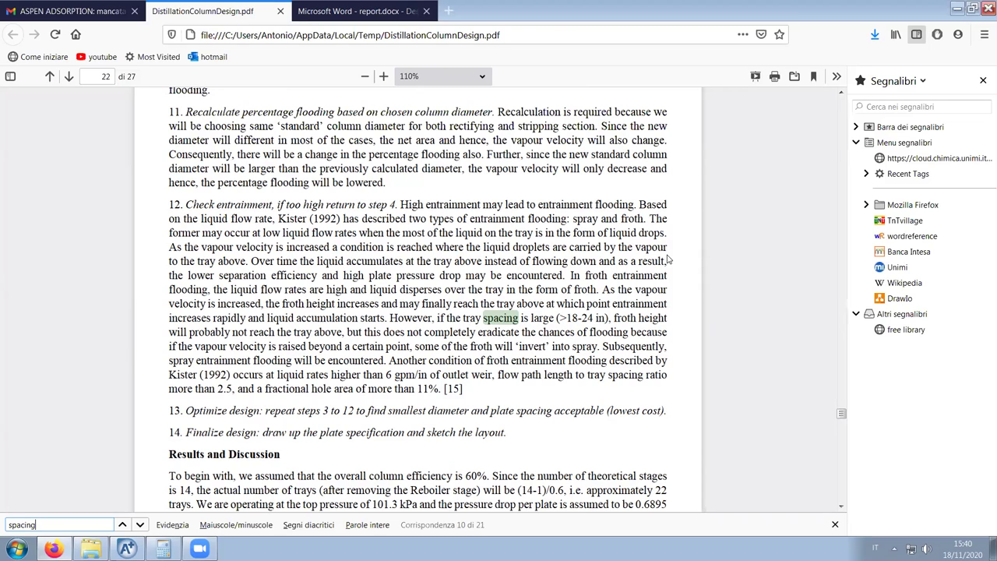
left_click(958, 8)
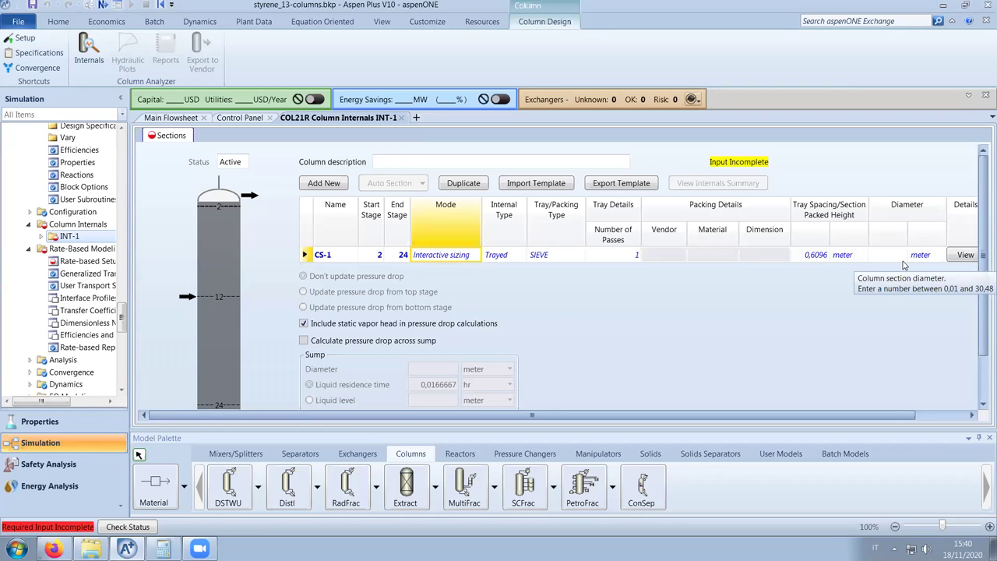
Switch to Firefox and examine the report's plate distance choice, plate spacing chart and table of column areas and diameters
key("alt+Tab")
scroll(573, 302, "down", 10)
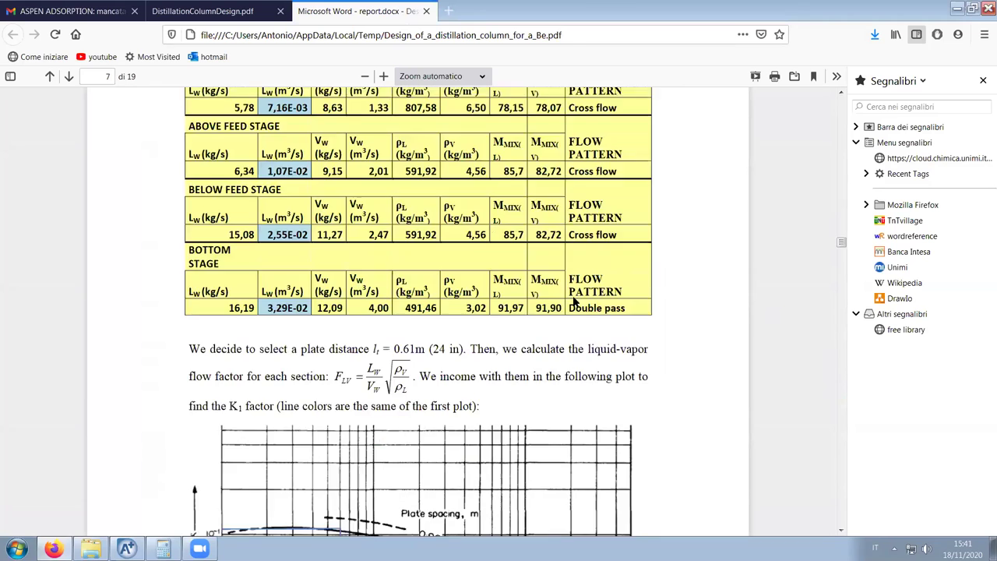
scroll(573, 296, "up", 5)
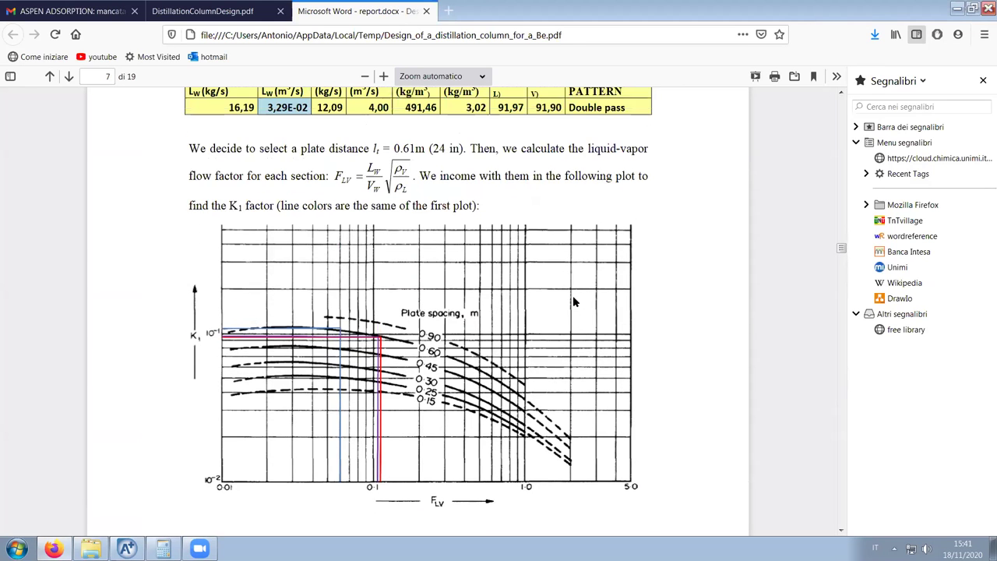
scroll(574, 299, "down", 4)
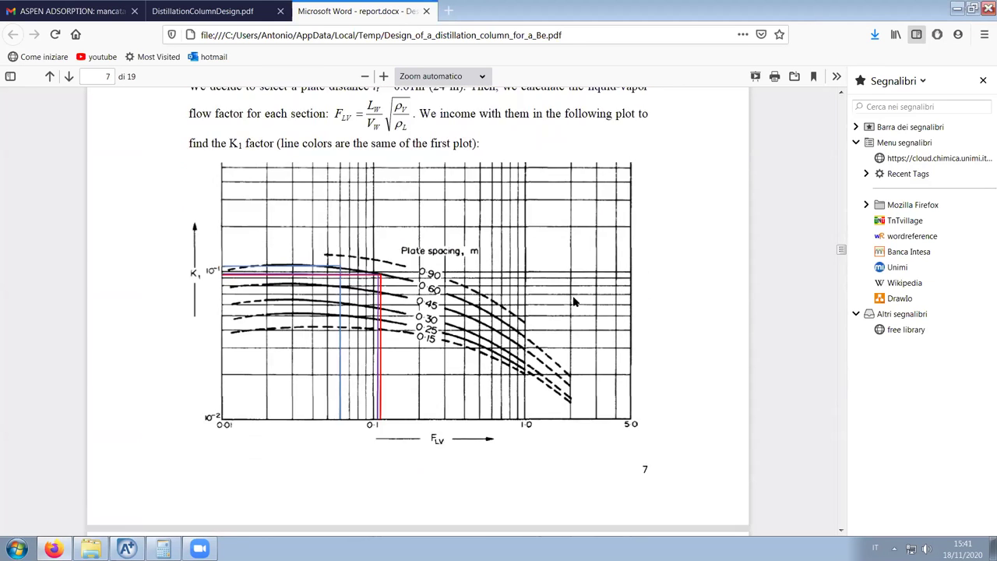
scroll(573, 302, "up", 3)
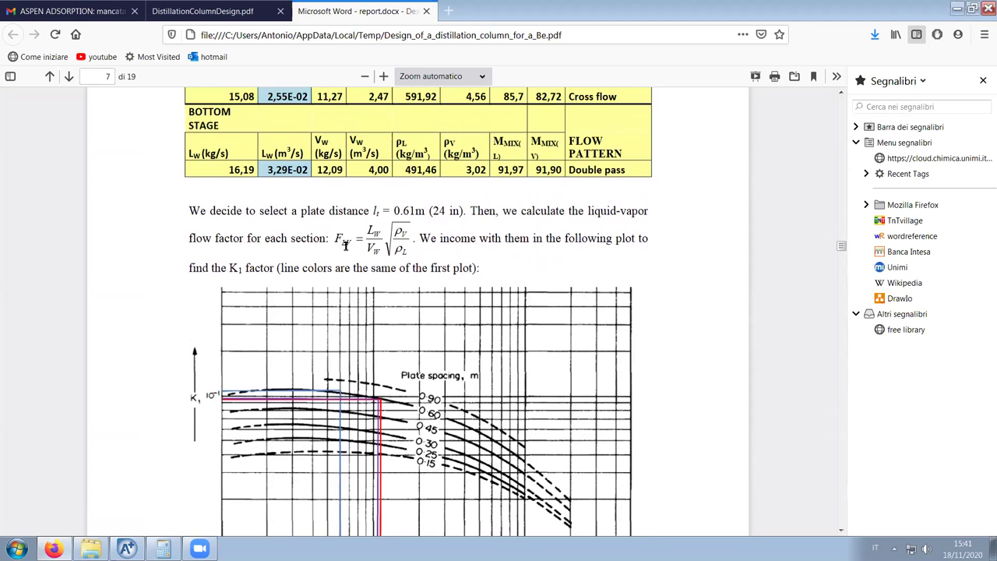
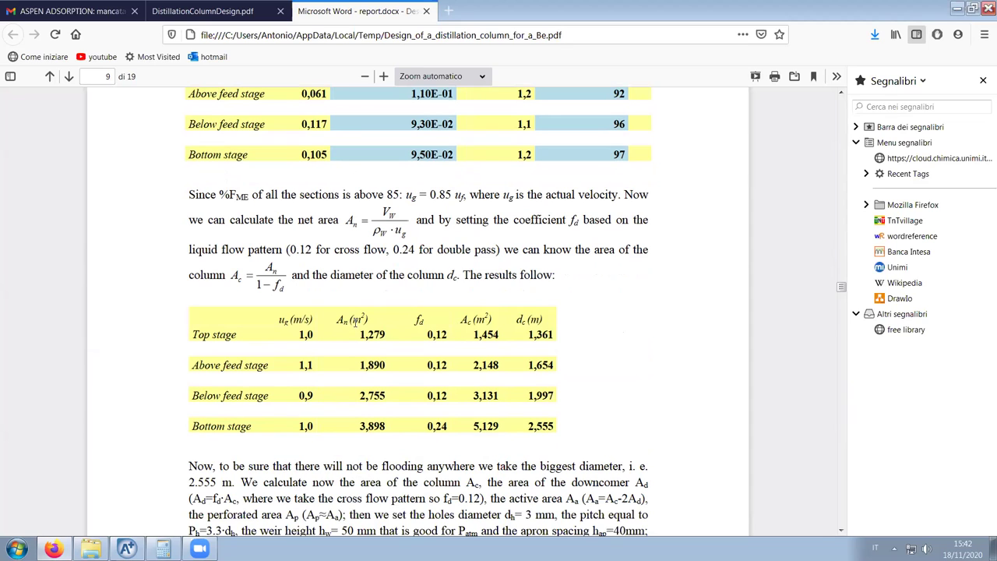
scroll(405, 372, "down", 2)
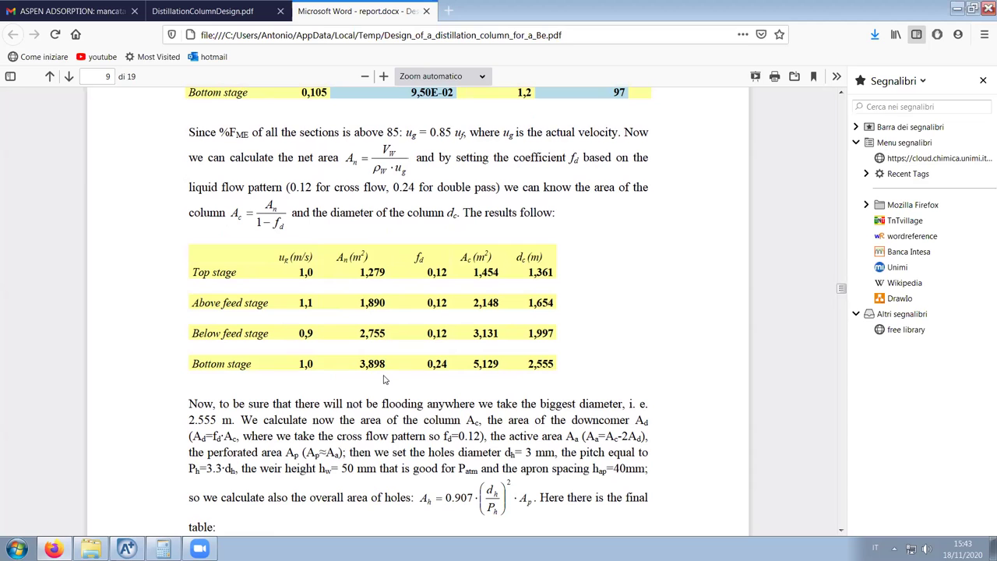
scroll(383, 379, "up", 1)
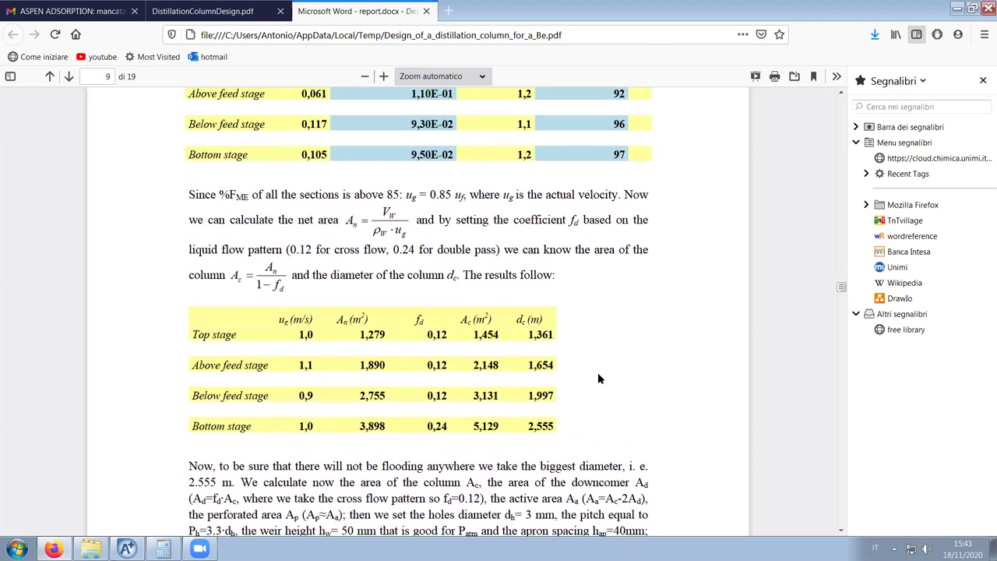
scroll(597, 379, "down", 1)
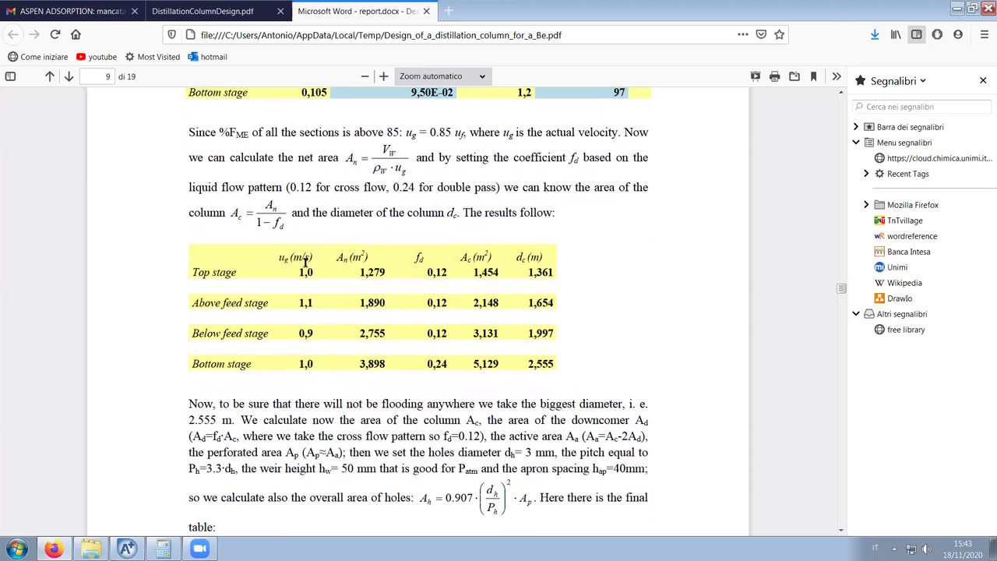
Switch to Aspen Plus and open the stage profiles of the equilibrium column COL21
left_click(123, 550)
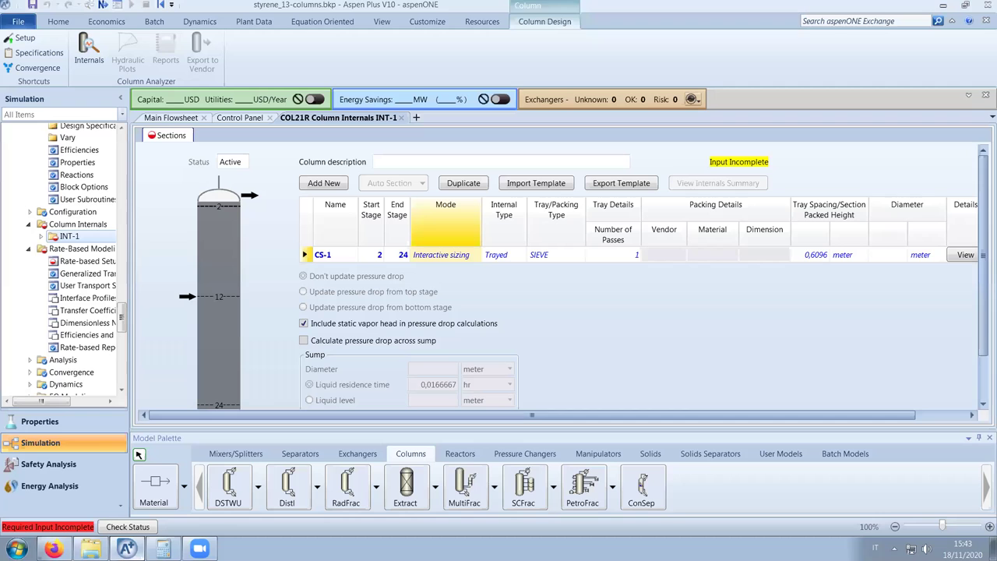
left_click(180, 120)
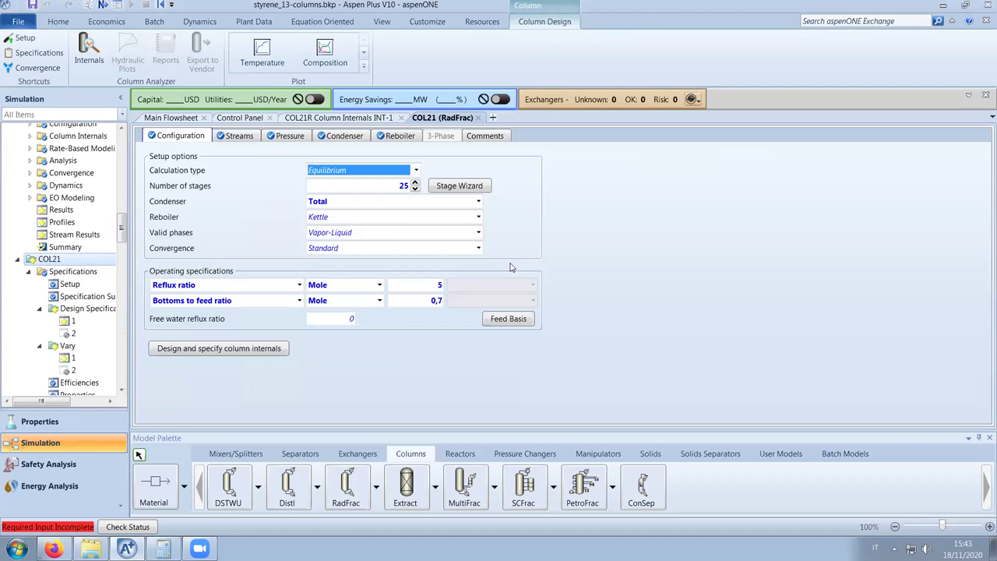
left_click_drag(122, 233, 122, 255)
scroll(107, 276, "down", 6)
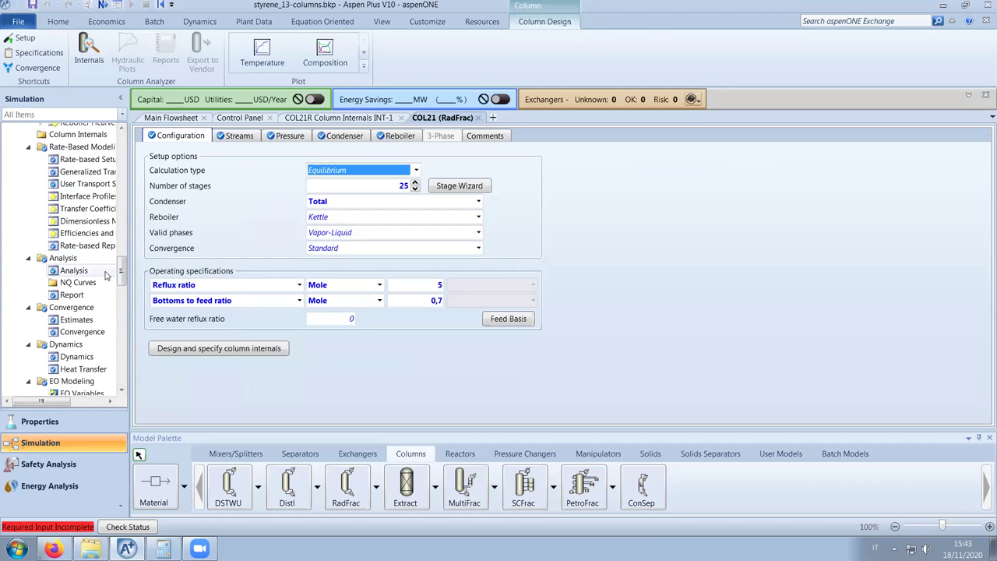
scroll(106, 275, "down", 3)
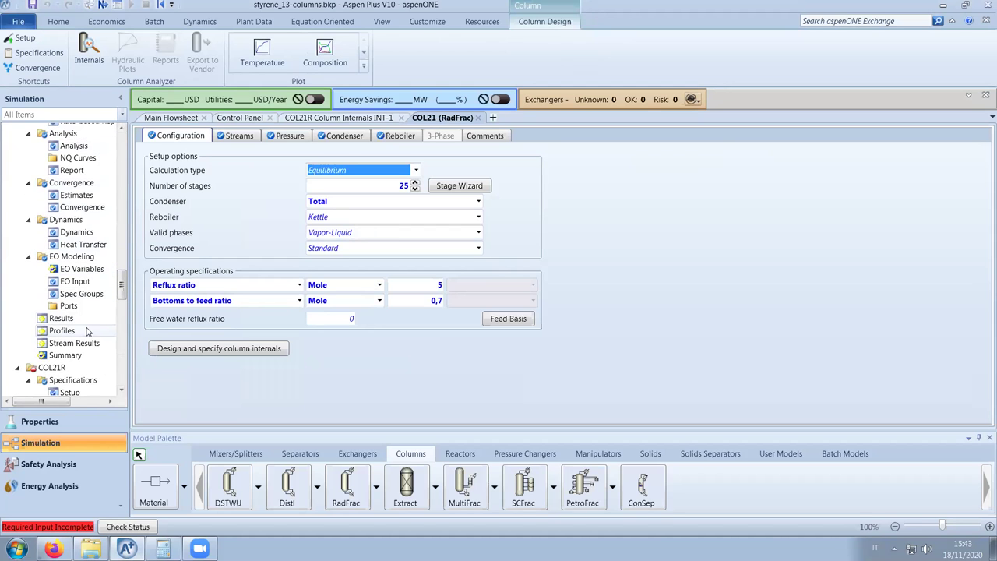
left_click(86, 329)
Plot COL21's vapor and liquid flow rates per stage on a mole basis in kmol/hr, and close the plot
left_click(364, 55)
left_click(261, 56)
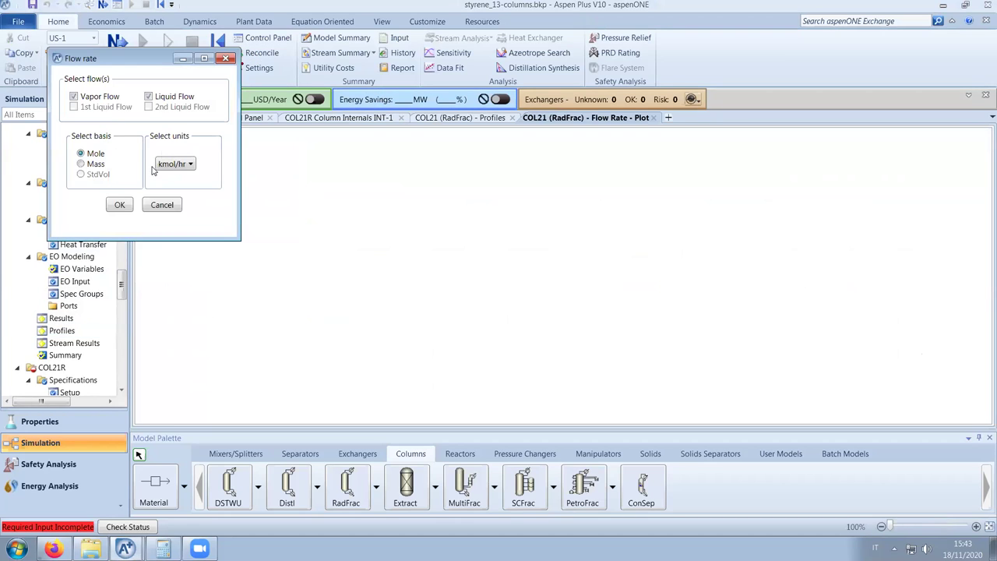
left_click(119, 205)
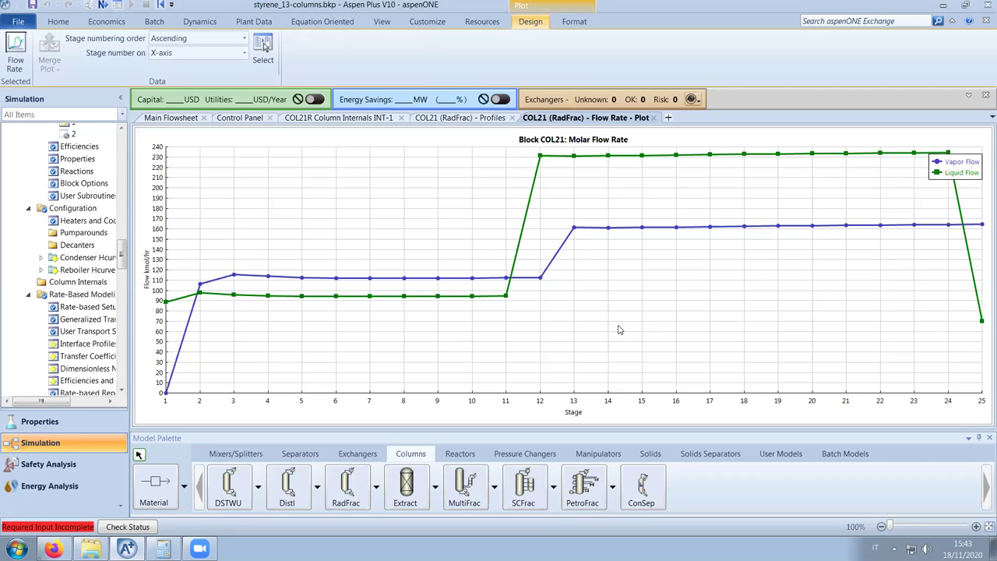
left_click(655, 118)
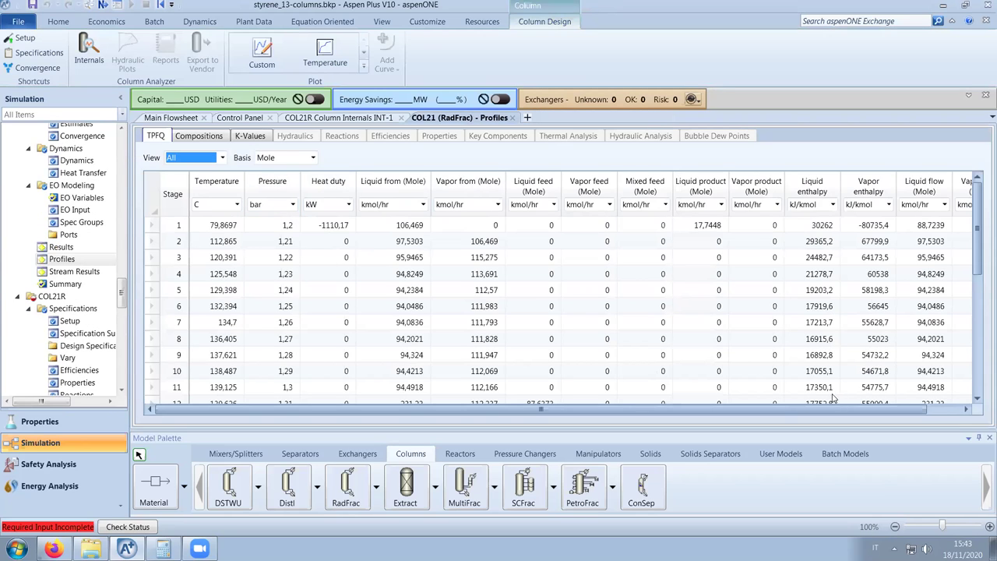
Limit the COL21 profile table to the stage flows
scroll(894, 409, "right", 1)
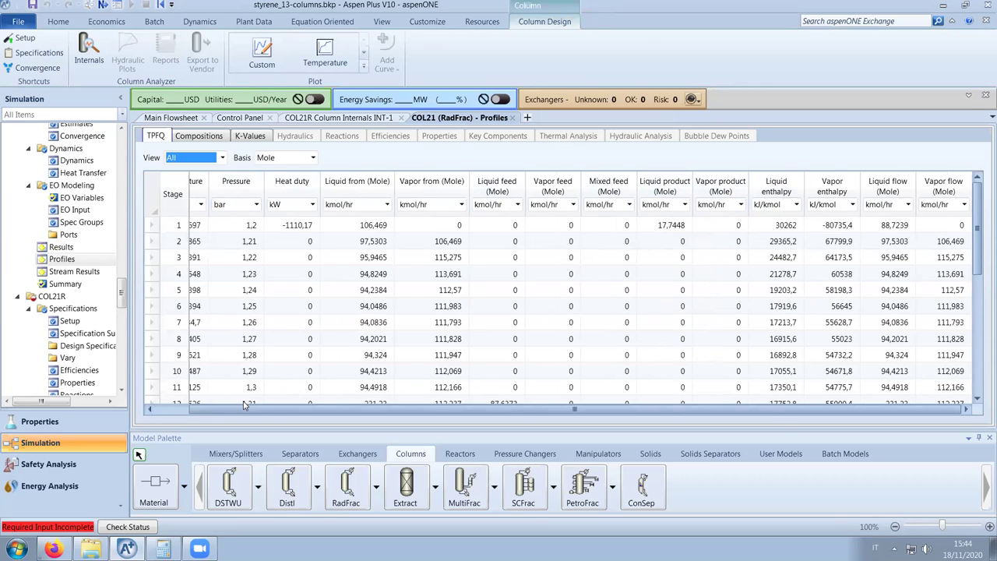
scroll(246, 406, "left", 1)
left_click(223, 157)
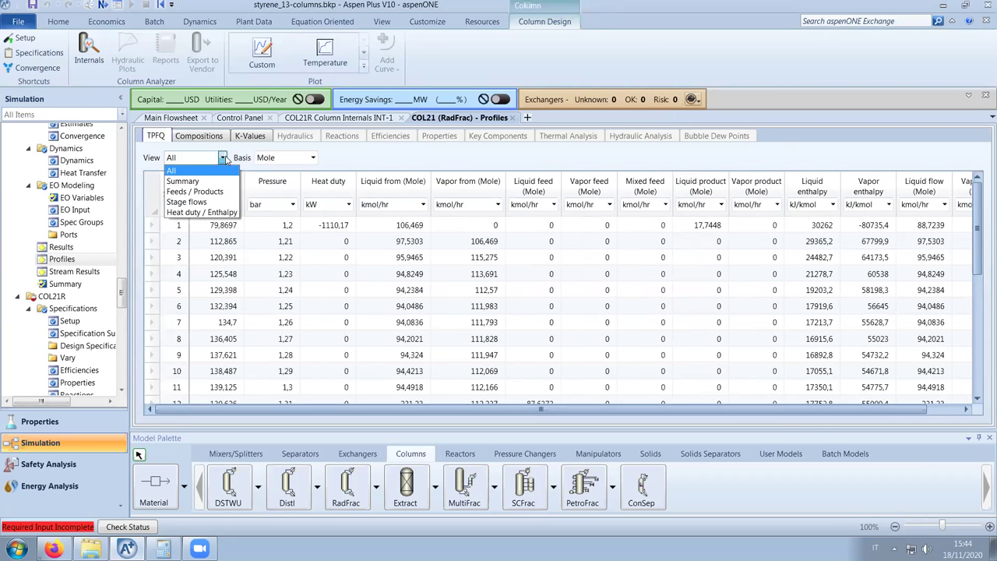
left_click(187, 202)
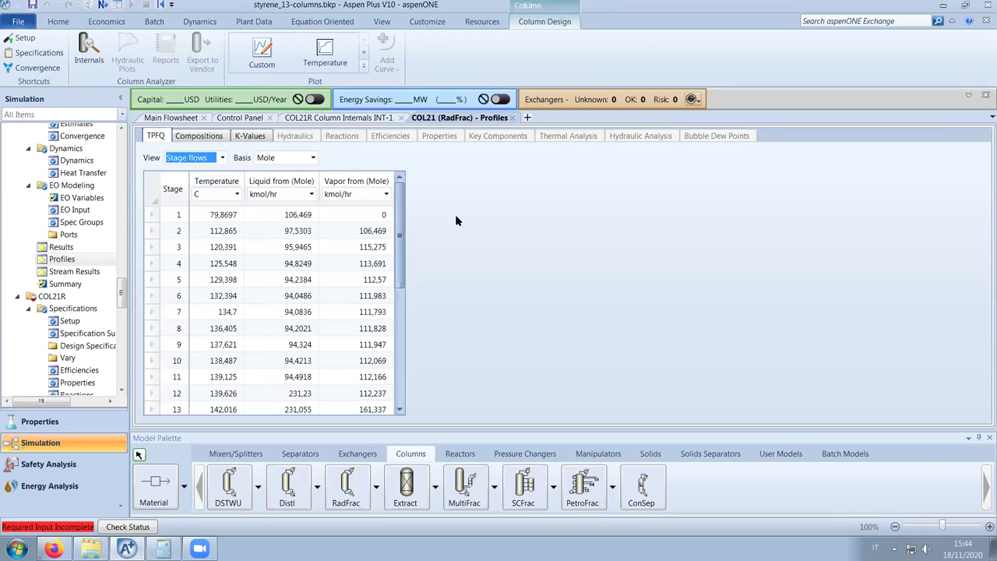
Show the vapor flow leaving each COL21 stage in ncmh
left_click(385, 195)
left_click_drag(395, 234, 406, 339)
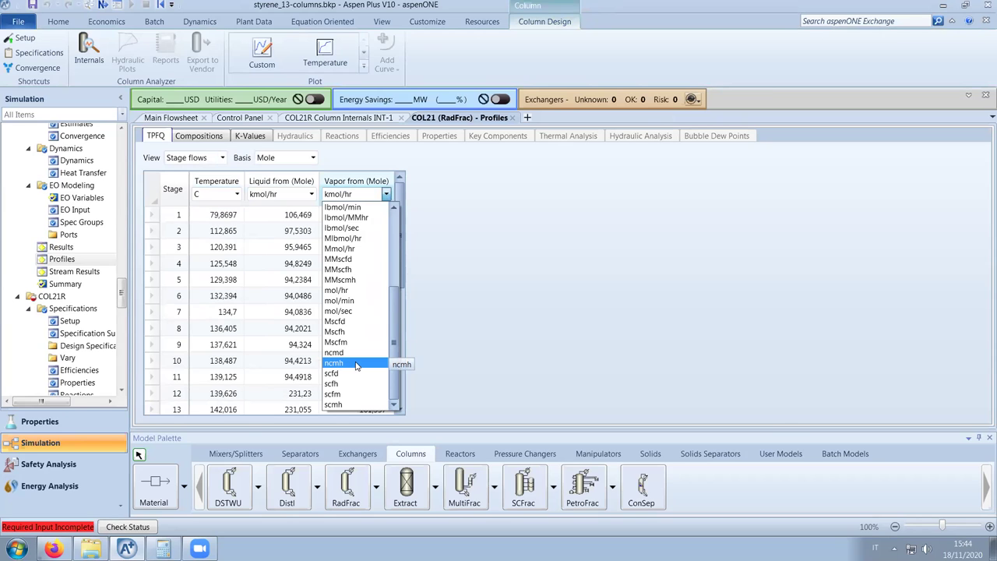
scroll(357, 360, "up", 4)
scroll(374, 331, "down", 2)
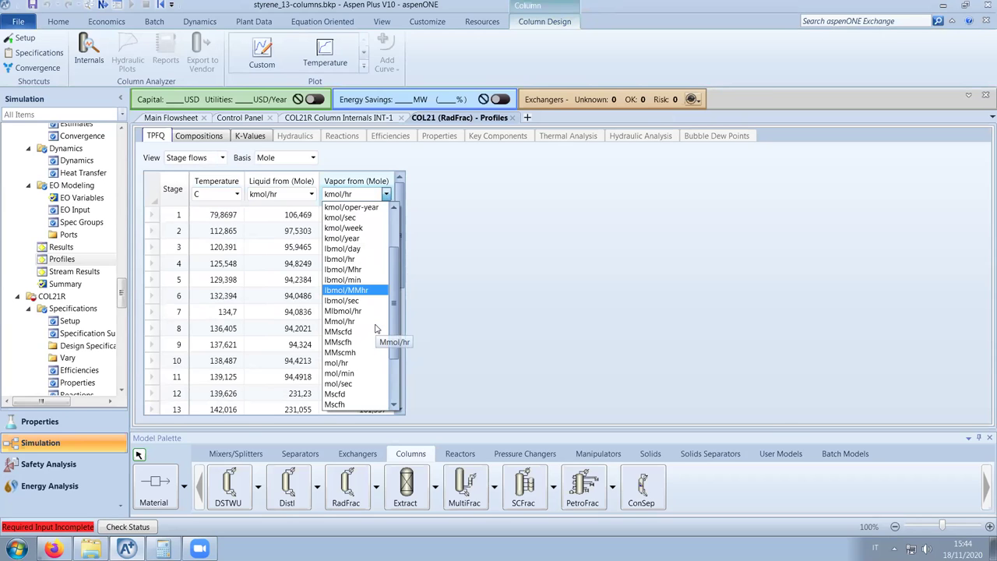
scroll(375, 329, "down", 2)
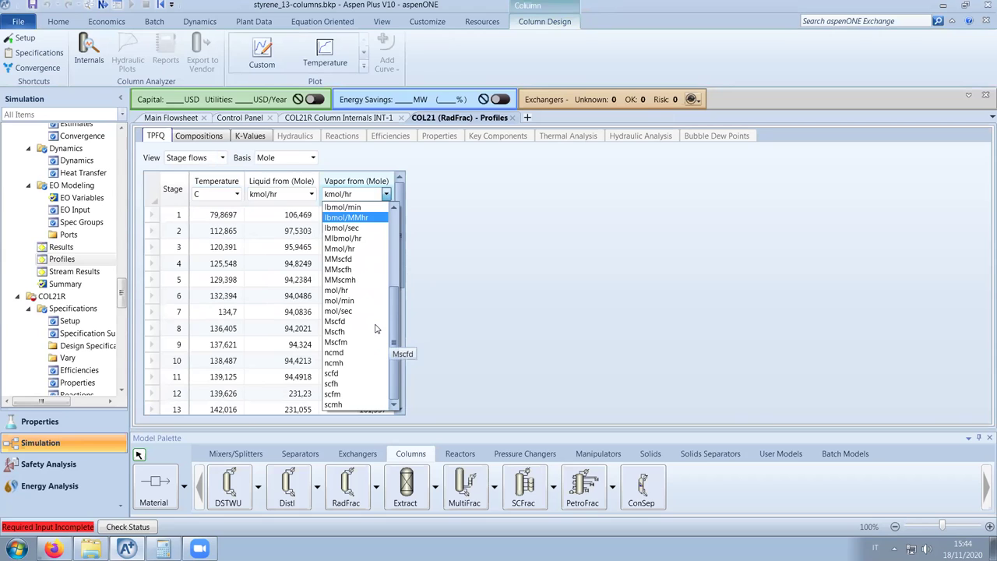
left_click(350, 362)
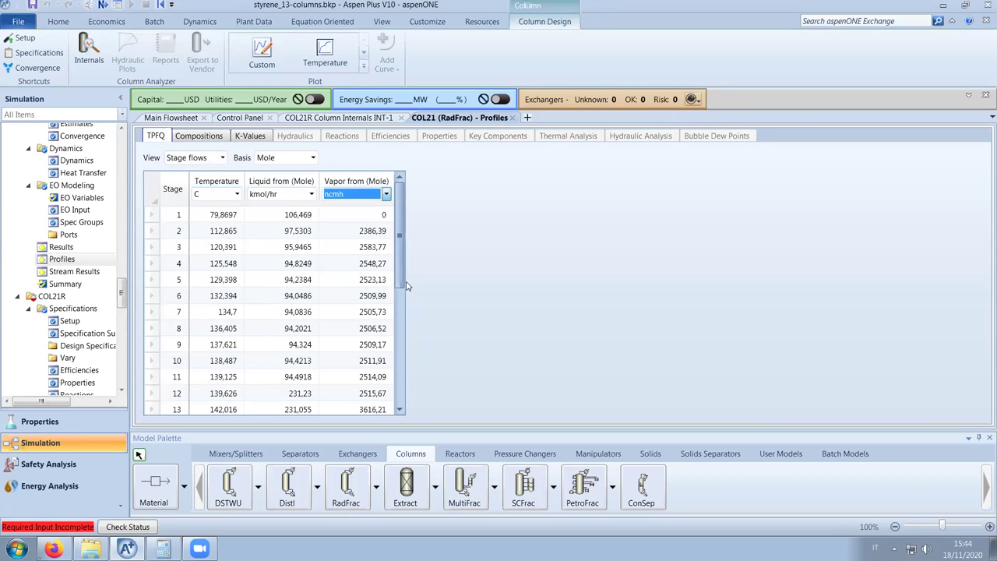
mouse_move(401, 274)
left_mouse_down()
mouse_move(410, 414)
mouse_move(416, 271)
mouse_move(409, 420)
mouse_move(414, 262)
left_mouse_up()
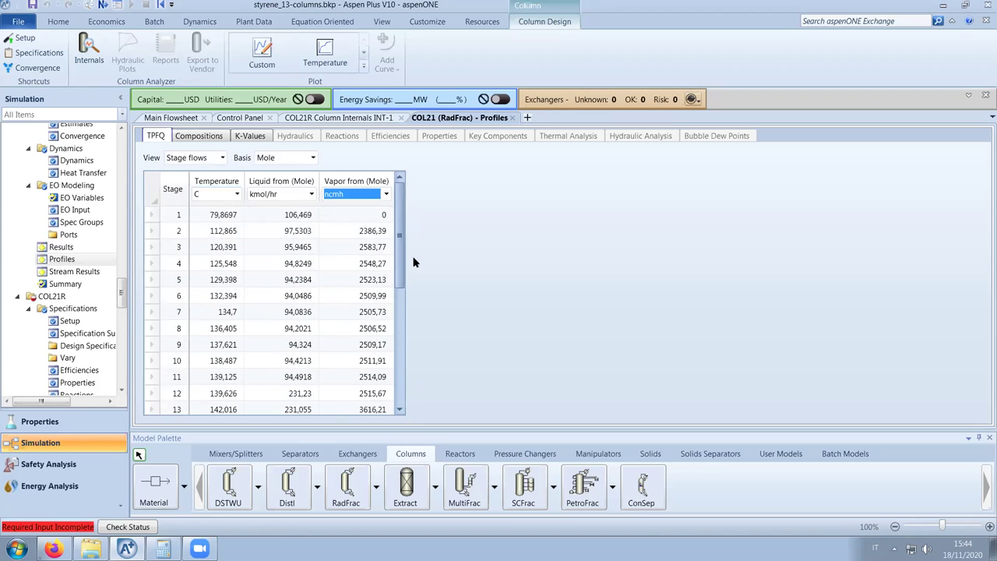
left_click(382, 195)
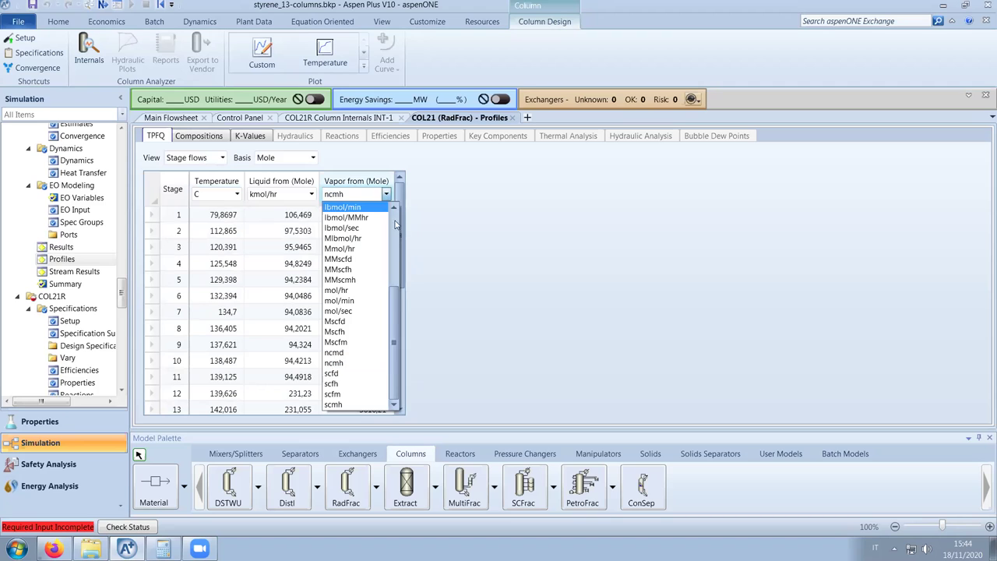
left_click(366, 363)
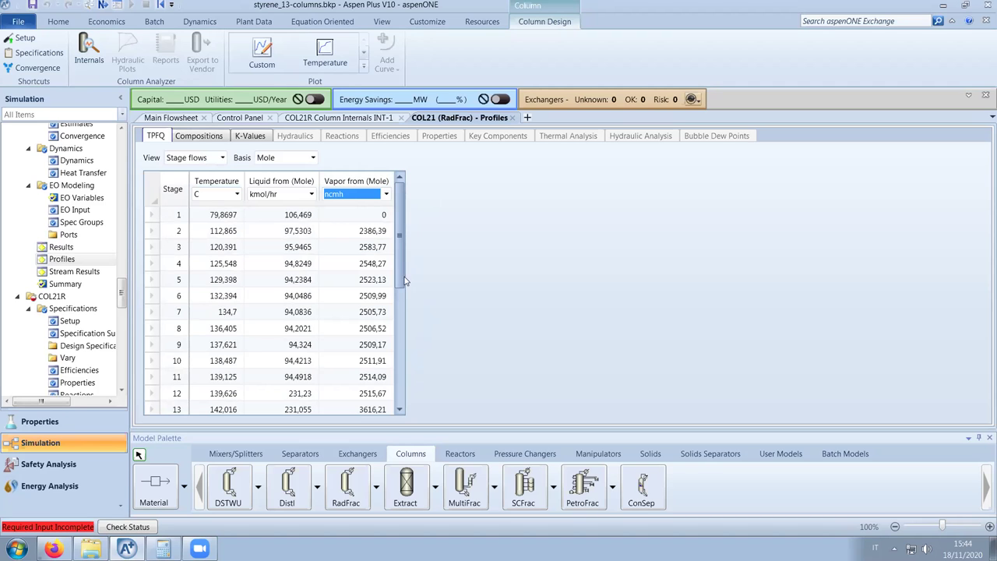
Check COL21's stage flows against the report's velocity and net area table in Firefox, and return to Aspen Plus
scroll(398, 286, "down", 1)
left_click(53, 549)
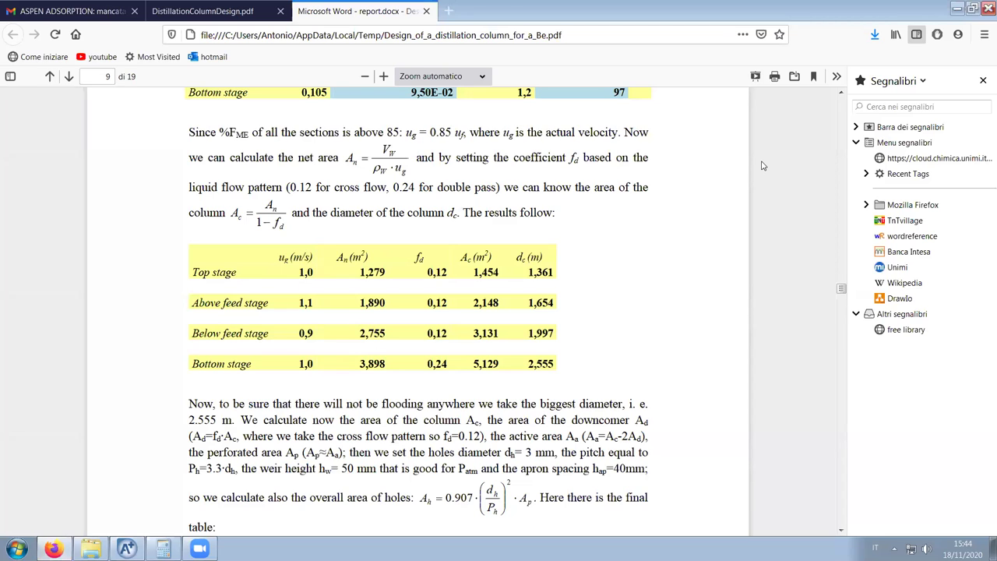
key("alt+Tab")
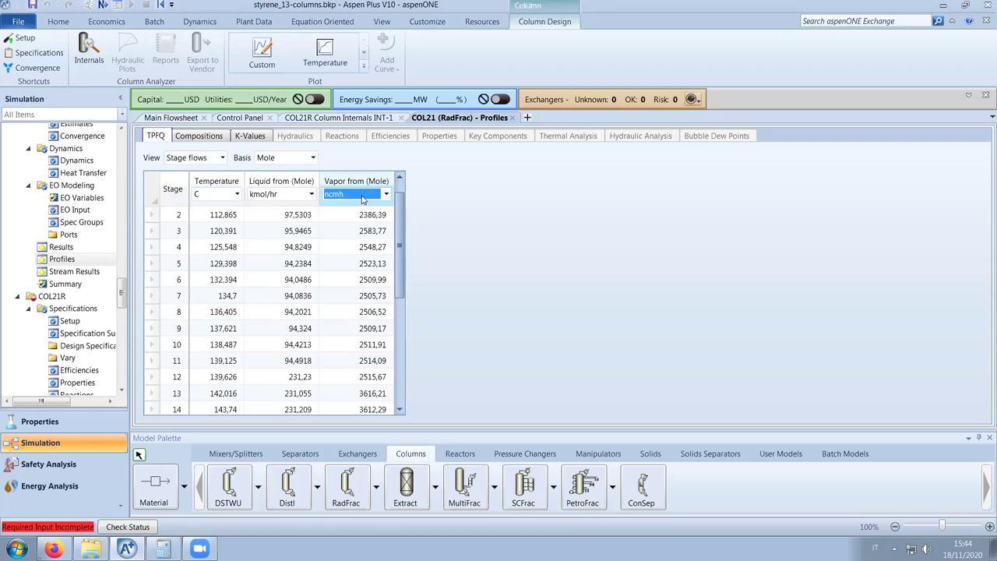
Switch to the Windows calculator and divide 3000 by 3600 to convert the hourly vapor flow to a per-second rate
left_click(163, 548)
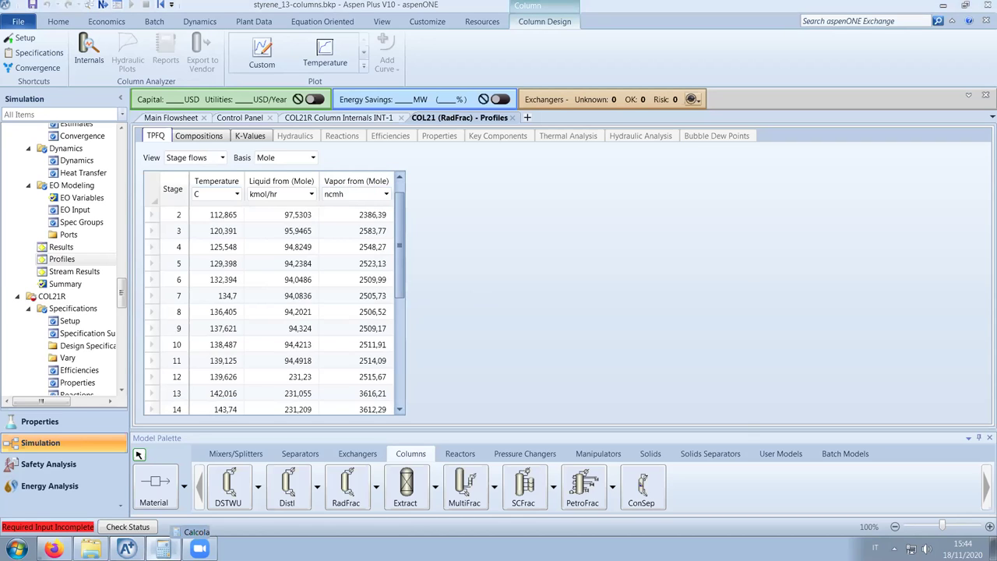
type("3000")
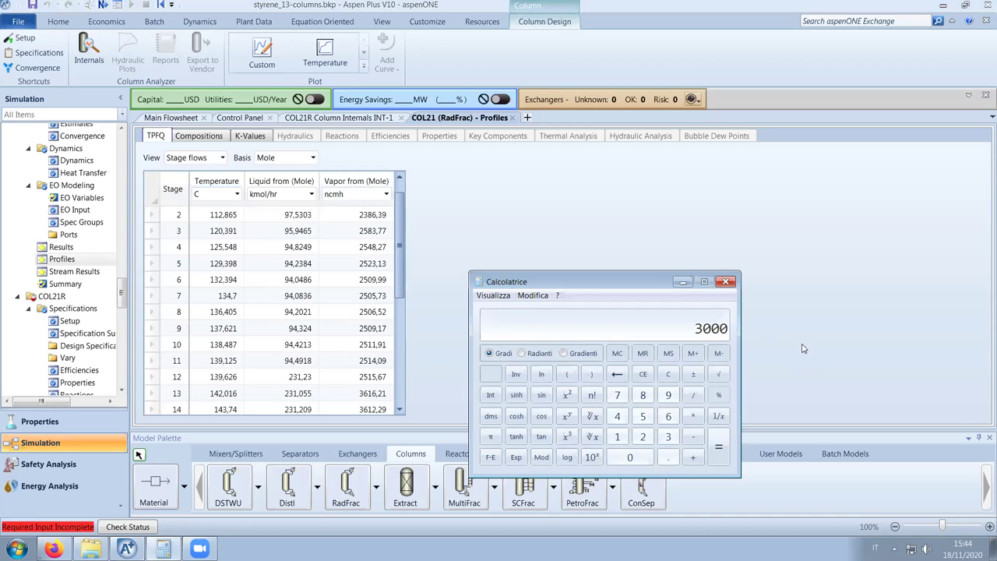
key("slash")
type("3600")
key("Return")
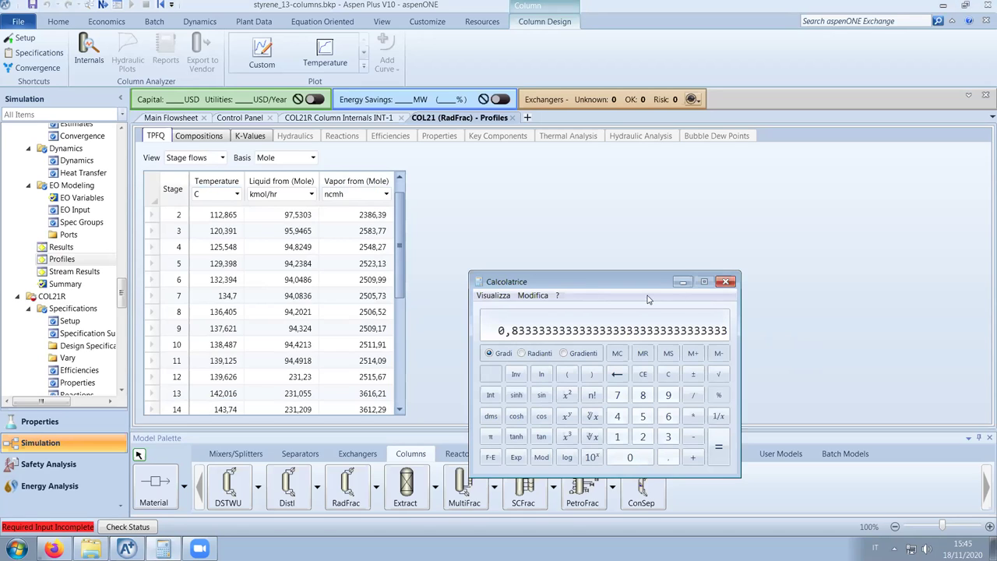
Close the calculator and the COL21 profiles, and return to the sections of COL21R's internals INT-1
left_click(726, 281)
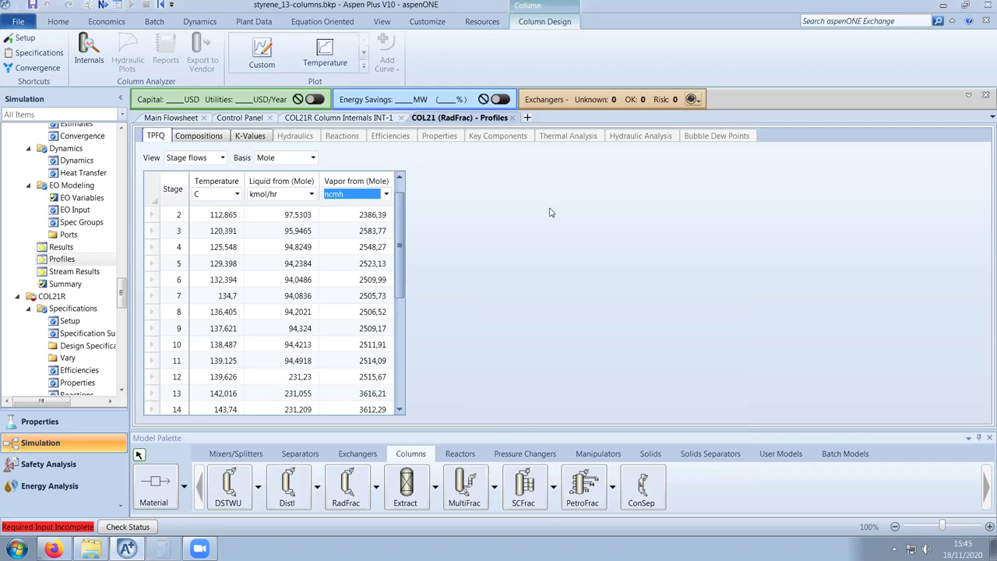
left_click(512, 118)
left_click(351, 118)
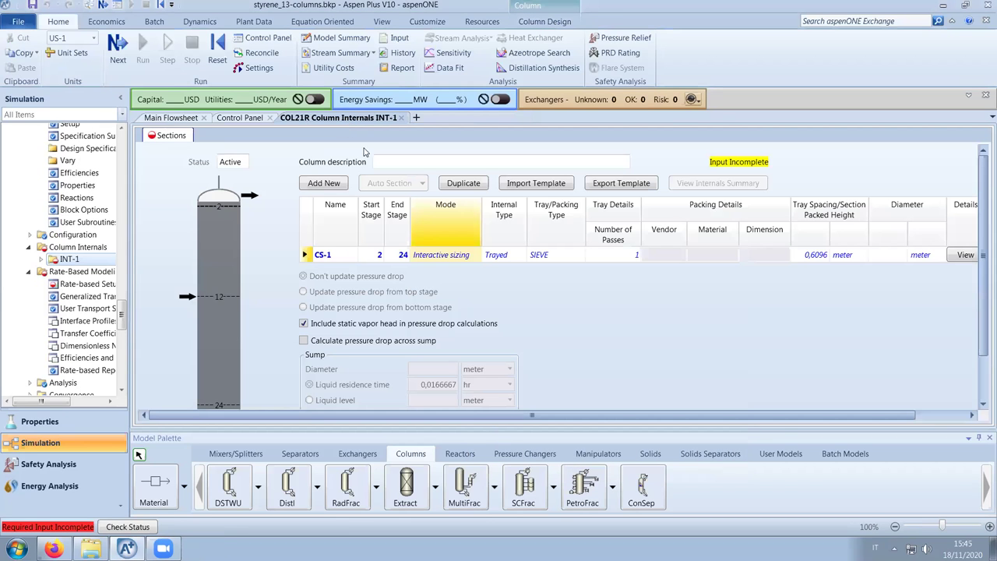
Set the diameter of tray section CS-1 to 1 meter and expand INT-1's sections in the navigation tree
left_click(886, 257)
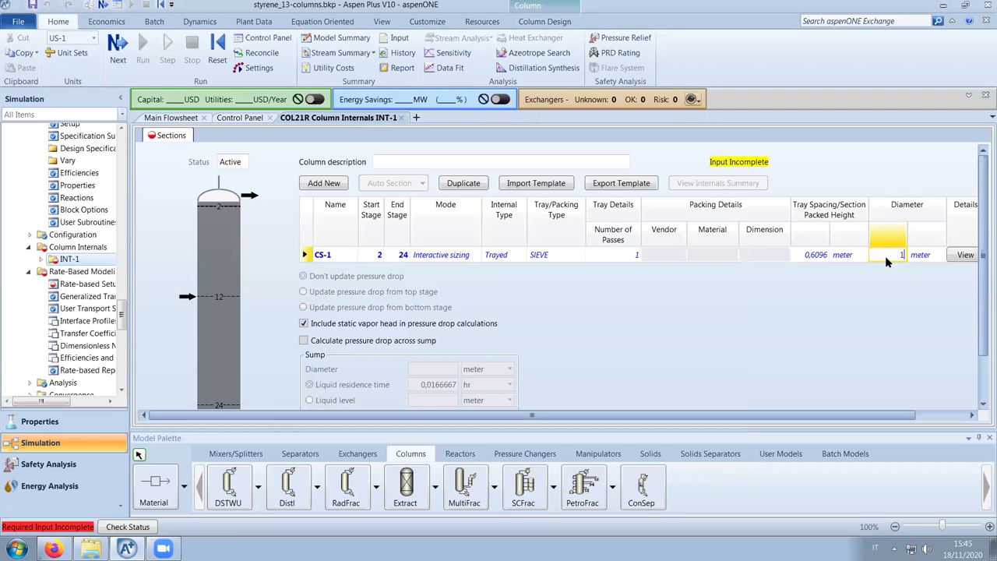
key("Return")
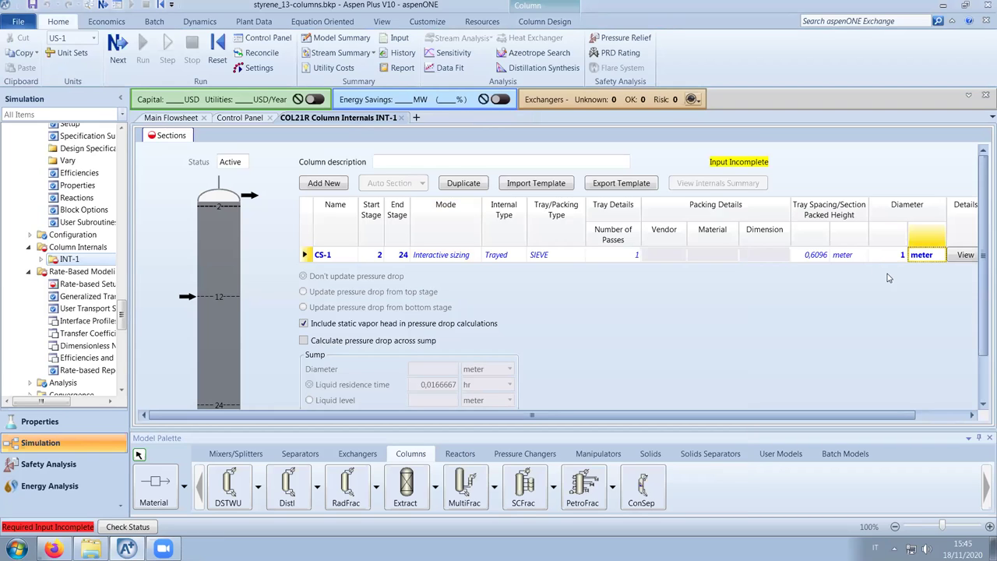
left_click_drag(797, 415, 911, 411)
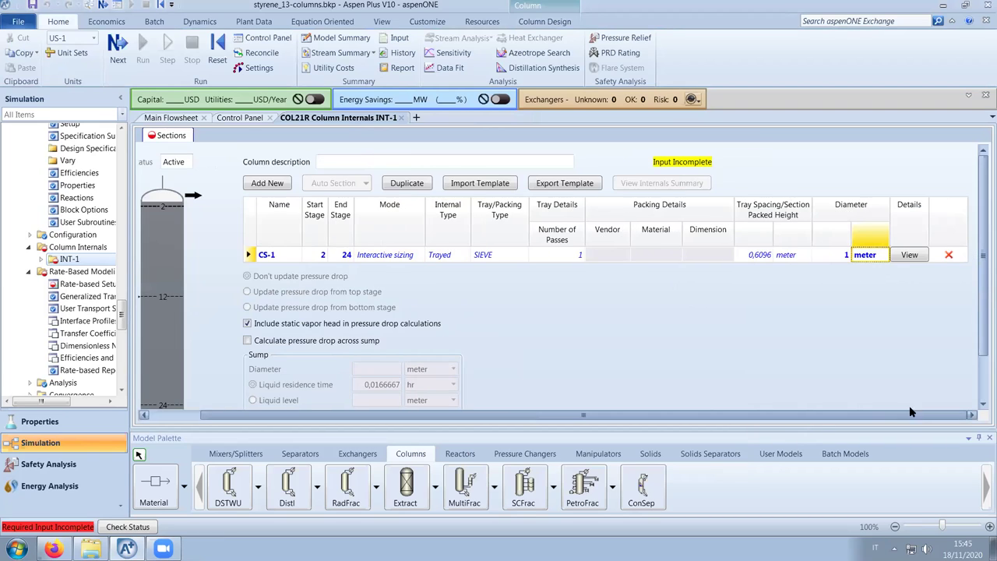
left_click_drag(851, 416, 734, 420)
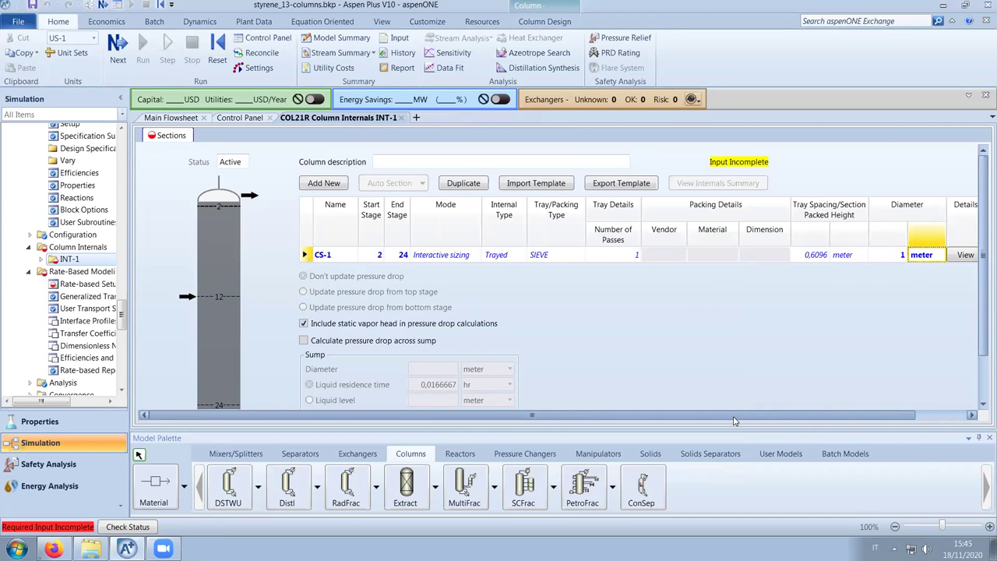
scroll(694, 356, "down", 1)
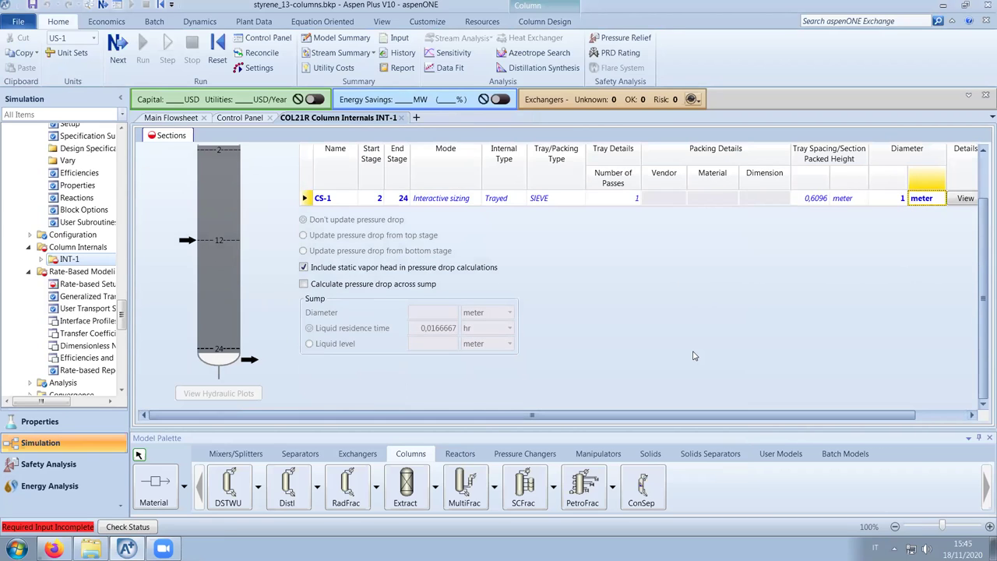
scroll(696, 355, "up", 1)
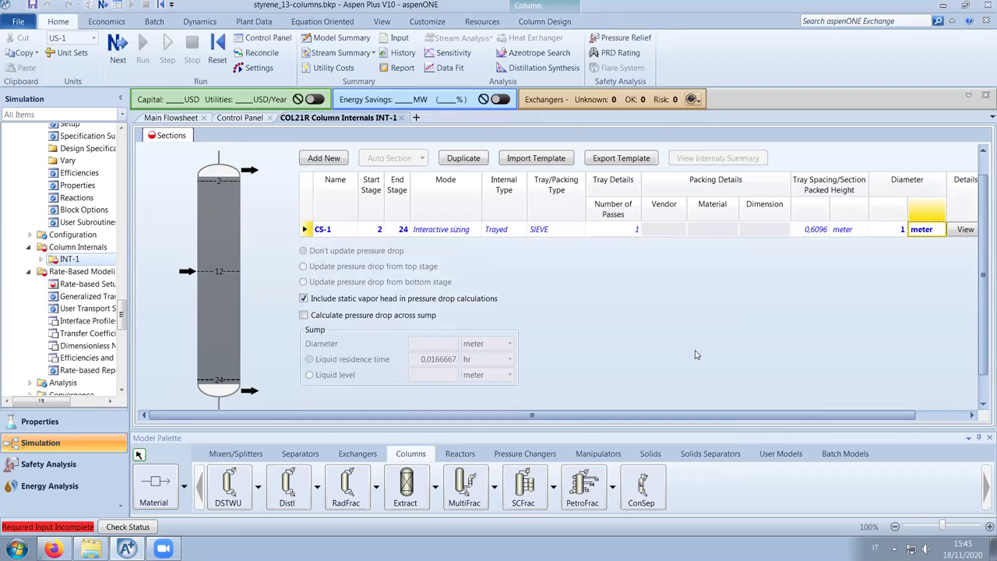
left_click(40, 259)
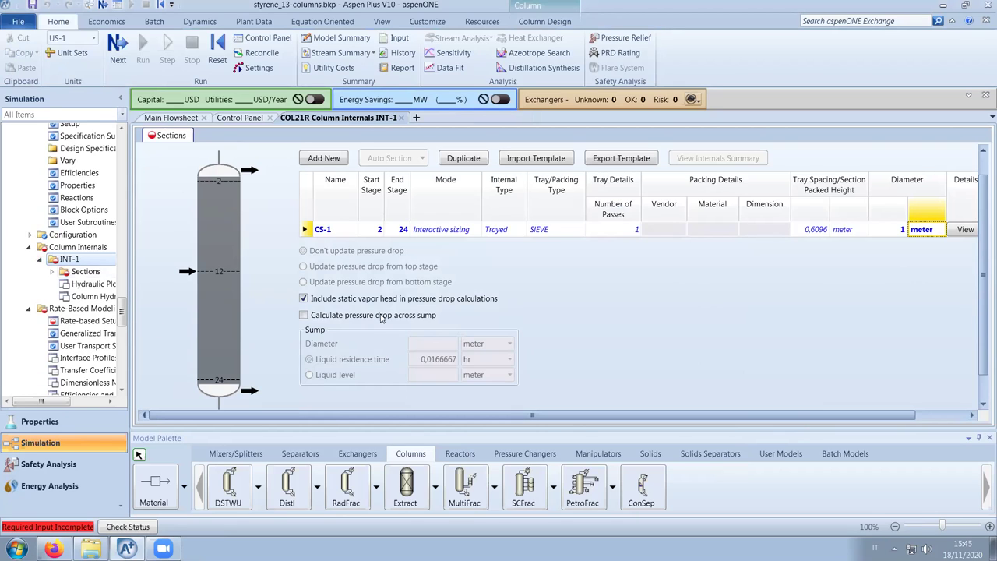
left_click(52, 271)
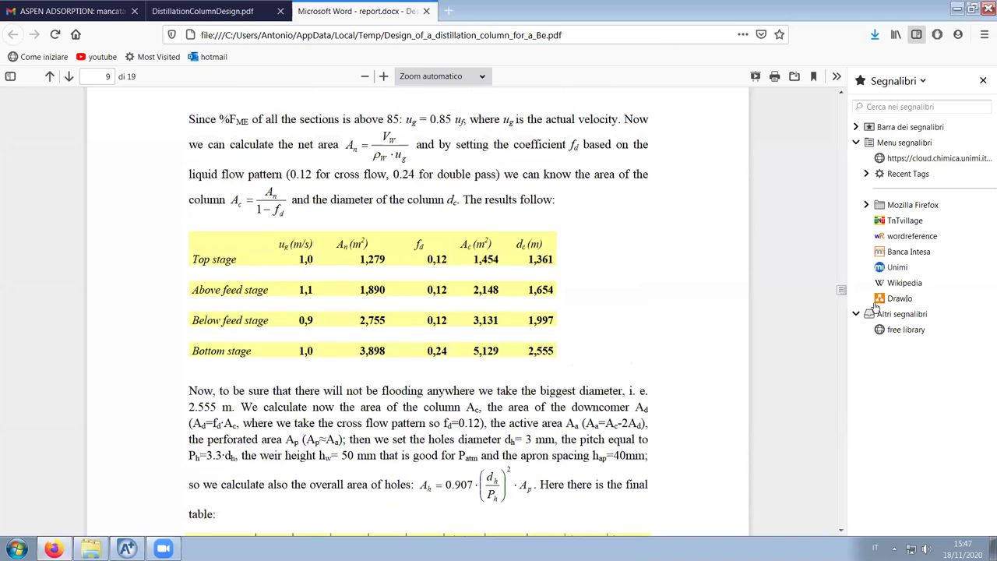
Review the velocity, net area and column diameter table in the distillation column report in Firefox
scroll(446, 334, "up", 1)
scroll(324, 331, "up", 2)
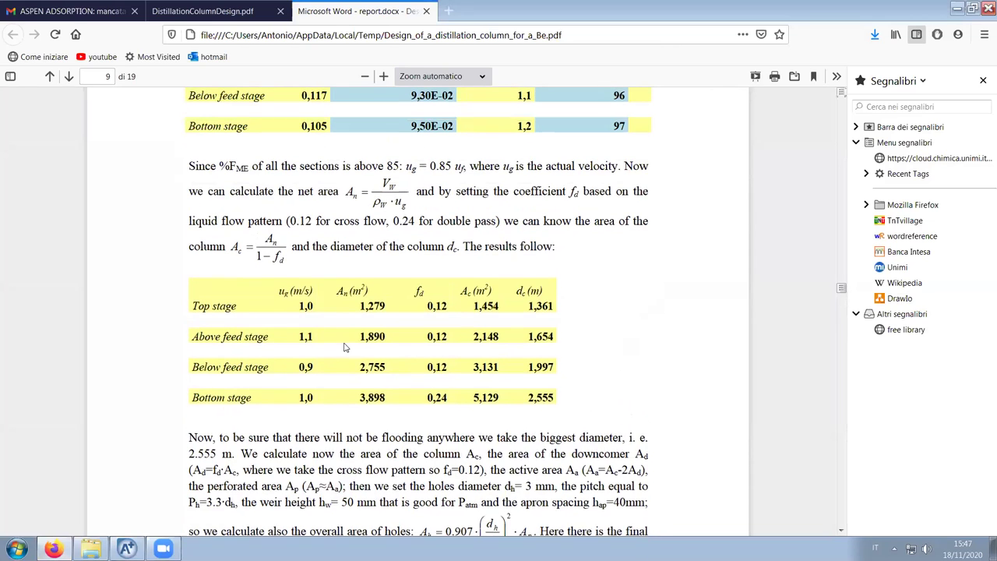
scroll(328, 347, "down", 2)
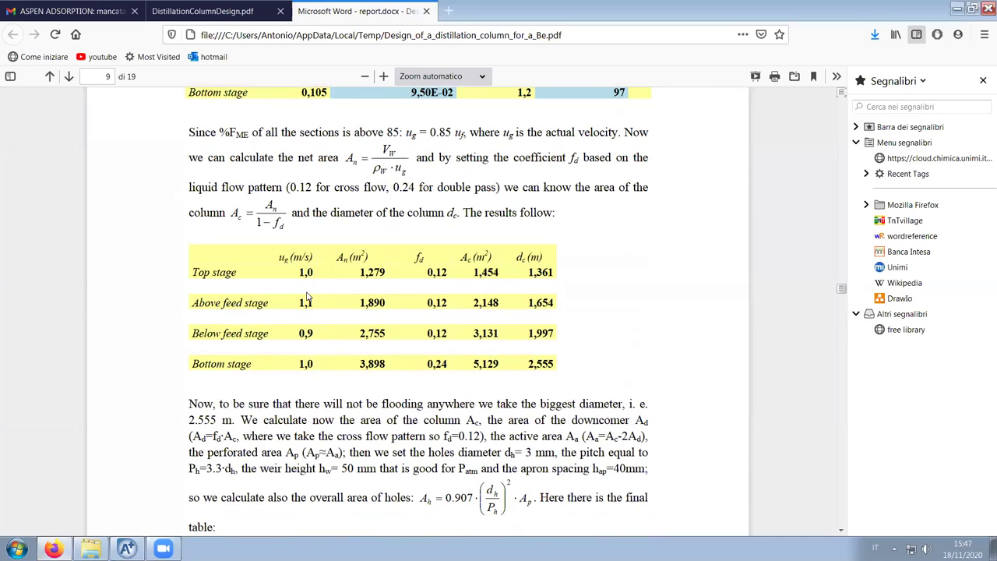
Open DistillationColumnDesign.pdf and check the final tray specifications in Table 10
left_click(232, 20)
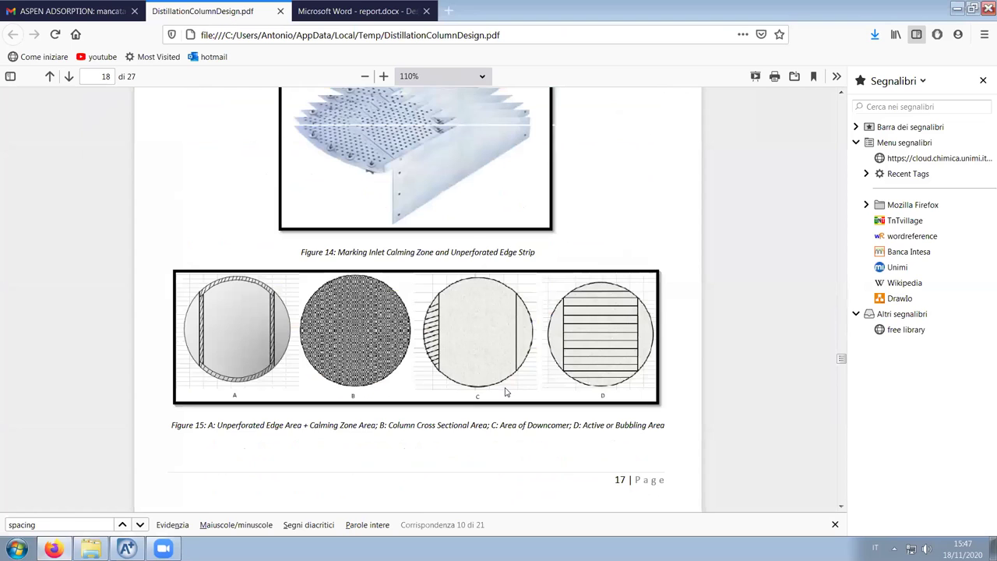
left_click_drag(842, 364, 841, 438)
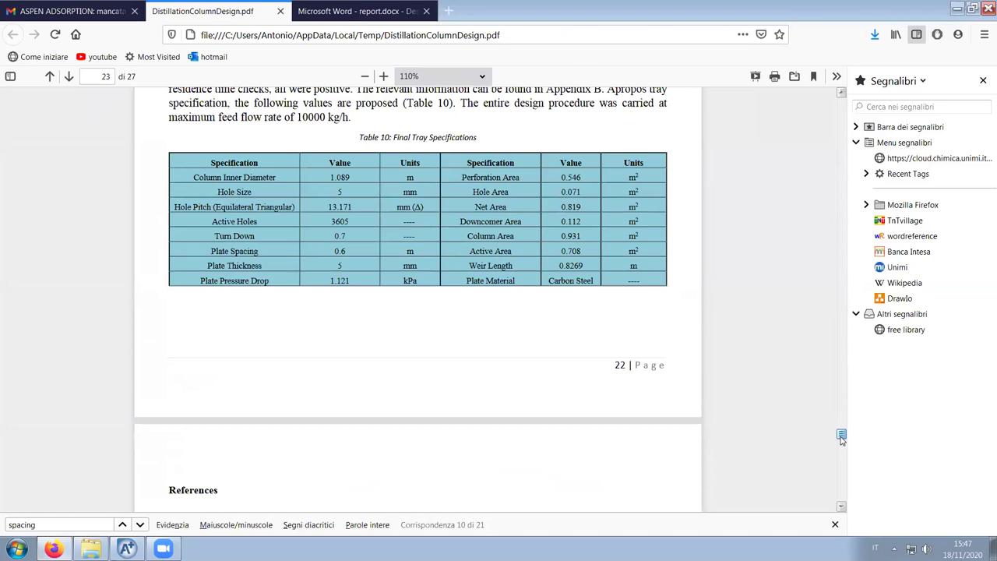
scroll(536, 358, "up", 2)
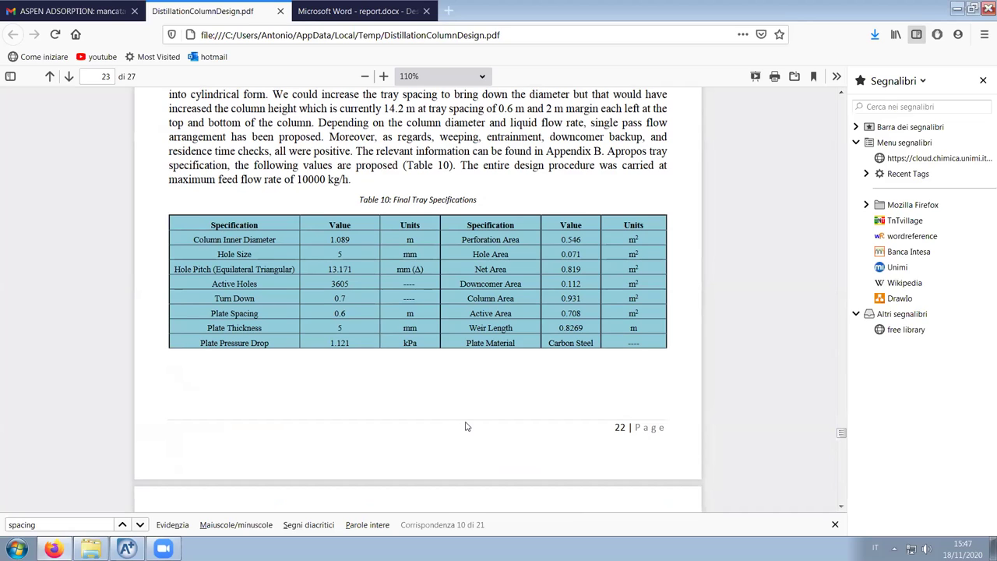
Check the feed conditions in the document's problem statement and the liquid and vapour flow rates in Table 7
left_click_drag(842, 434, 830, 154)
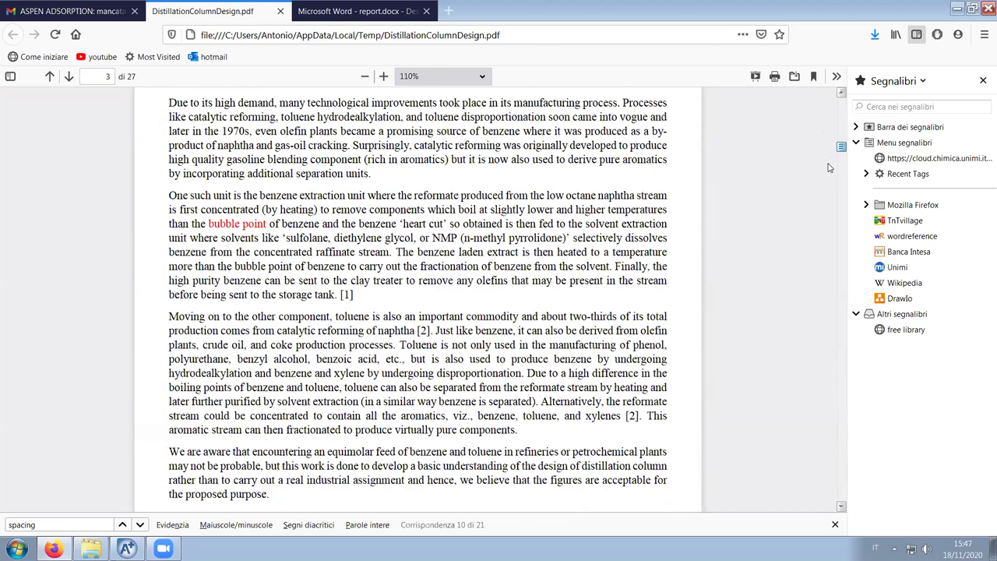
scroll(830, 167, "down", 15)
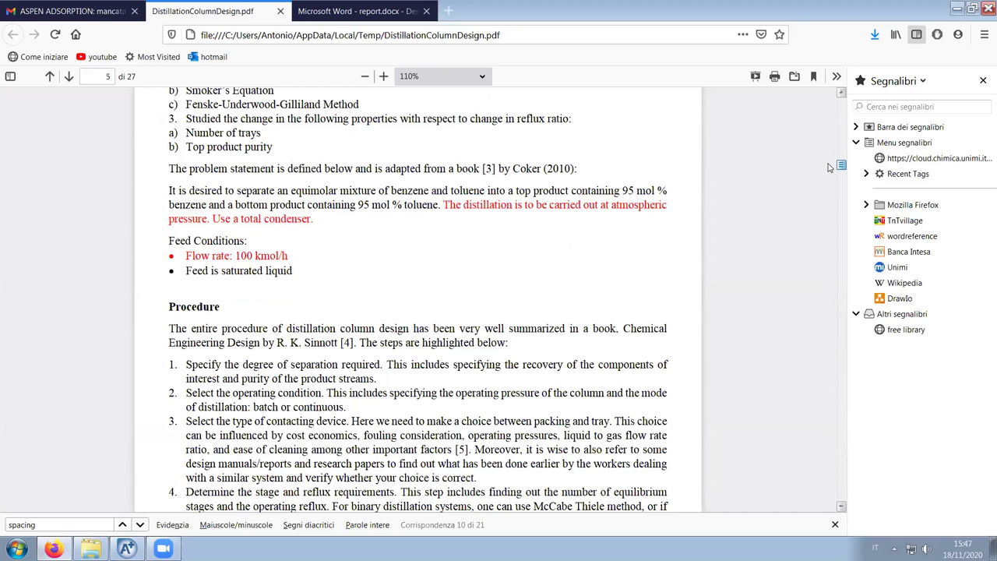
scroll(831, 168, "down", 1)
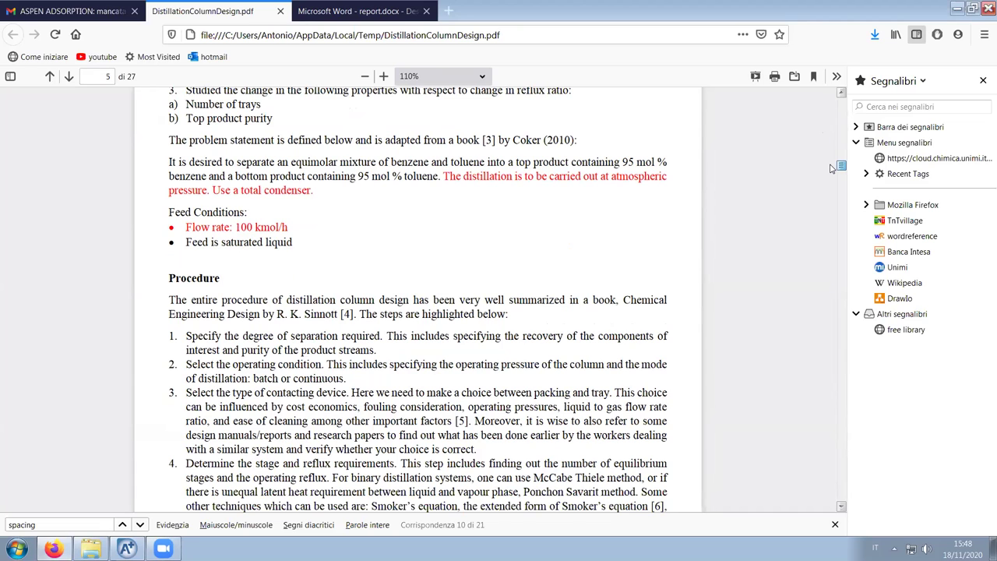
scroll(833, 168, "down", 1)
left_click_drag(832, 168, 823, 343)
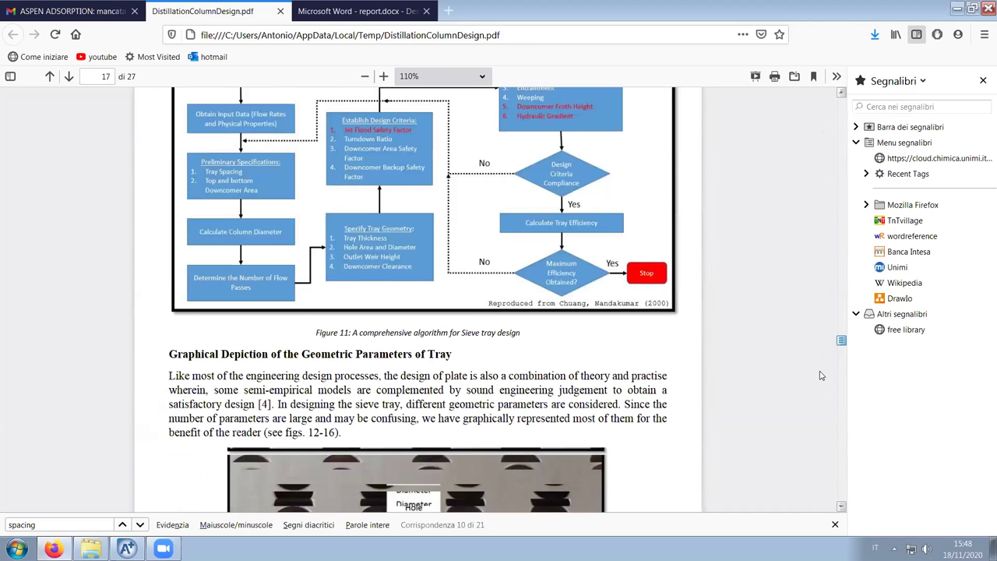
left_click_drag(820, 378, 820, 387)
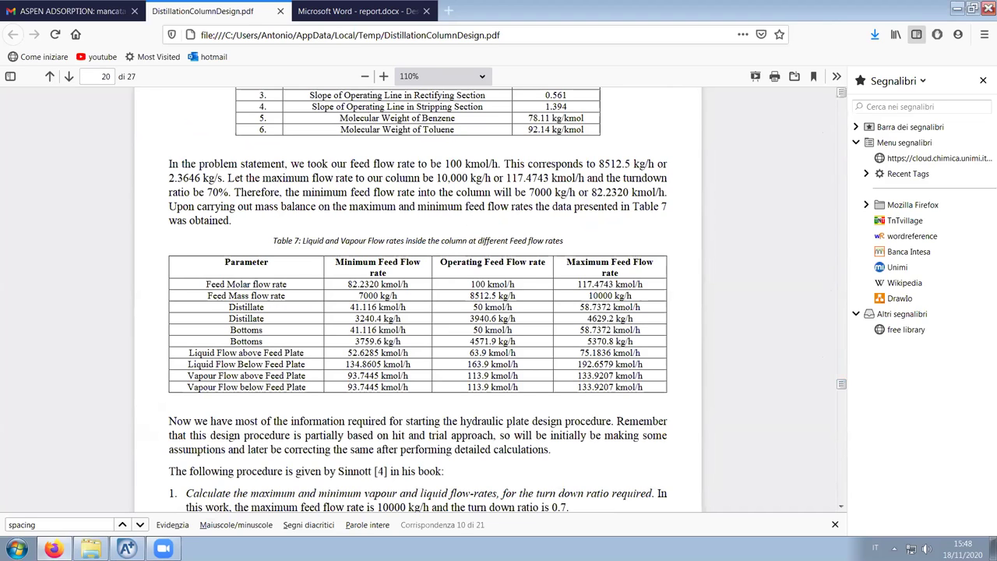
Return to the Word report and examine the fractional entrainment plot, the K1 plot by plate spacing and the selected plate distance
left_click(309, 17)
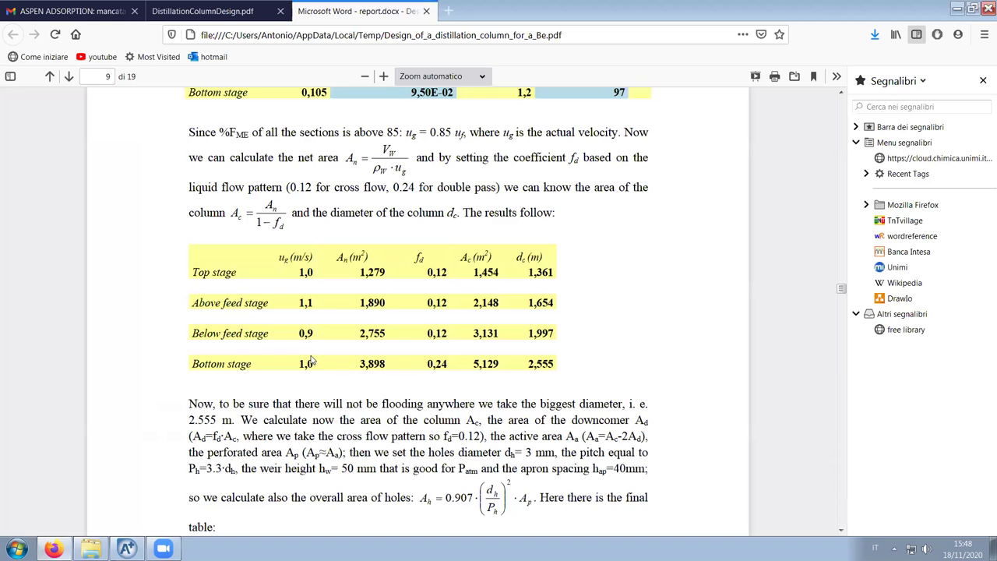
scroll(363, 355, "up", 10)
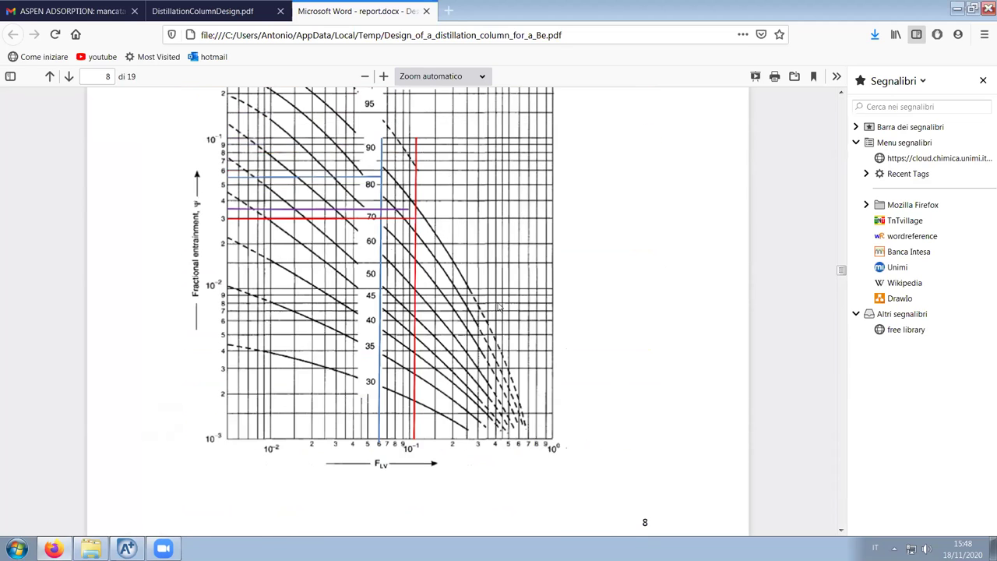
scroll(530, 325, "up", 3)
scroll(530, 326, "up", 5)
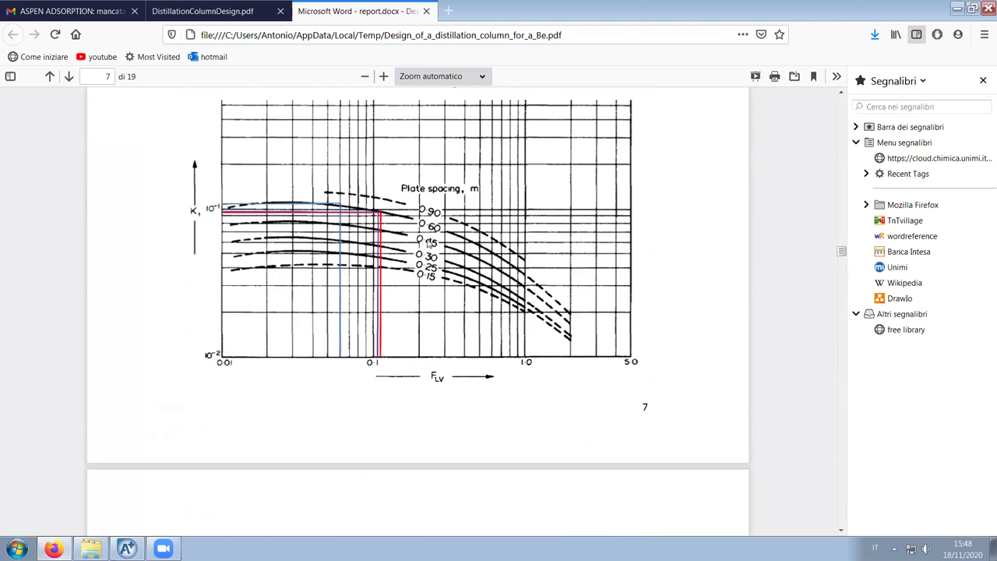
scroll(399, 229, "down", 3)
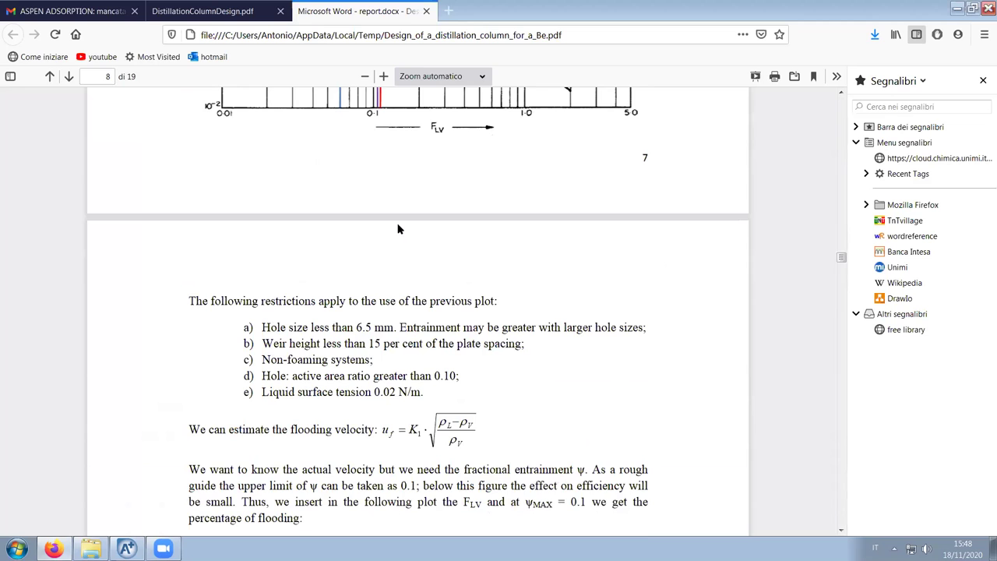
scroll(397, 229, "up", 3)
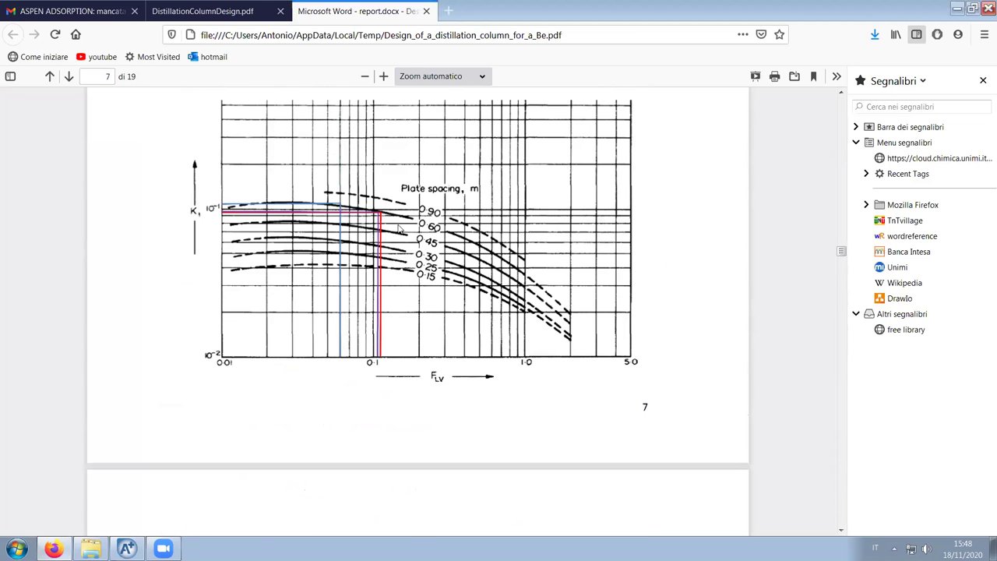
scroll(399, 228, "up", 3)
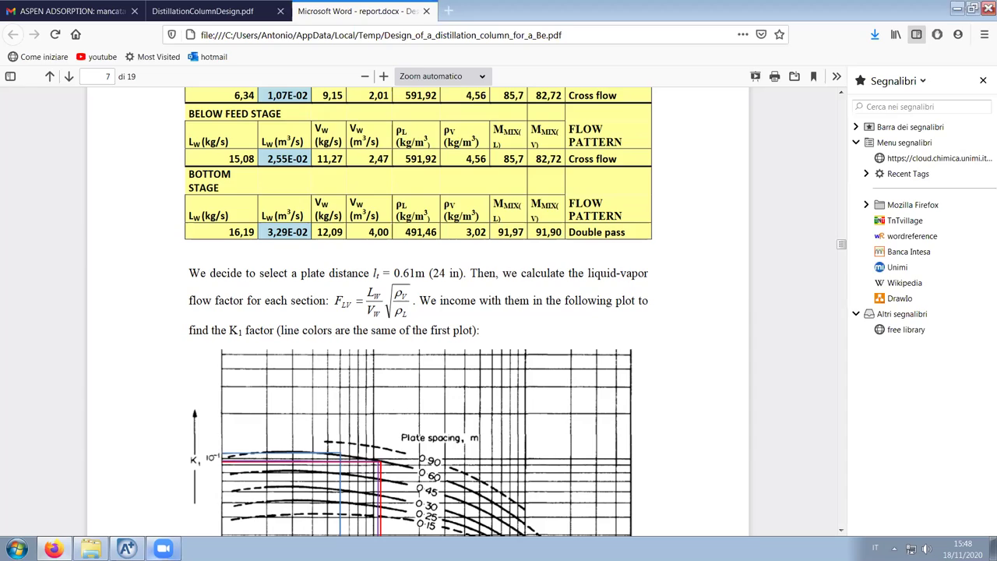
Switch to Aspen Plus and show the liquid flow leaving each COL21 stage in ncmh
left_click(126, 548)
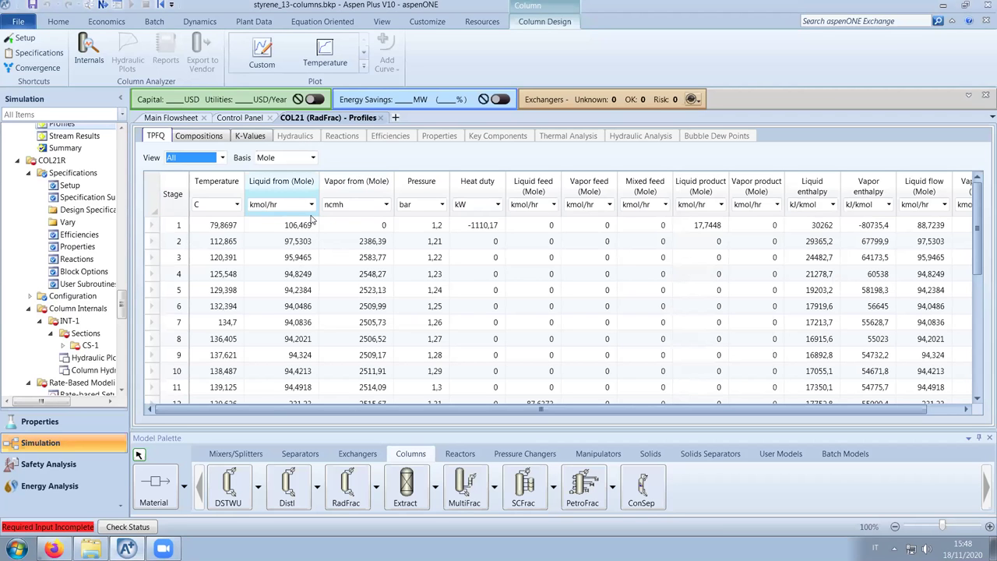
left_click(312, 205)
scroll(319, 305, "down", 5)
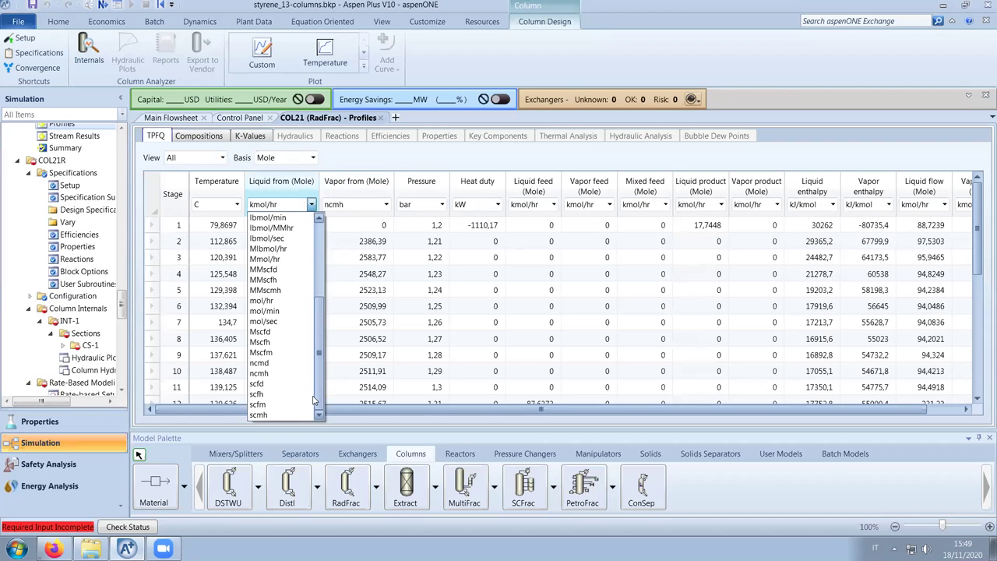
left_click(290, 374)
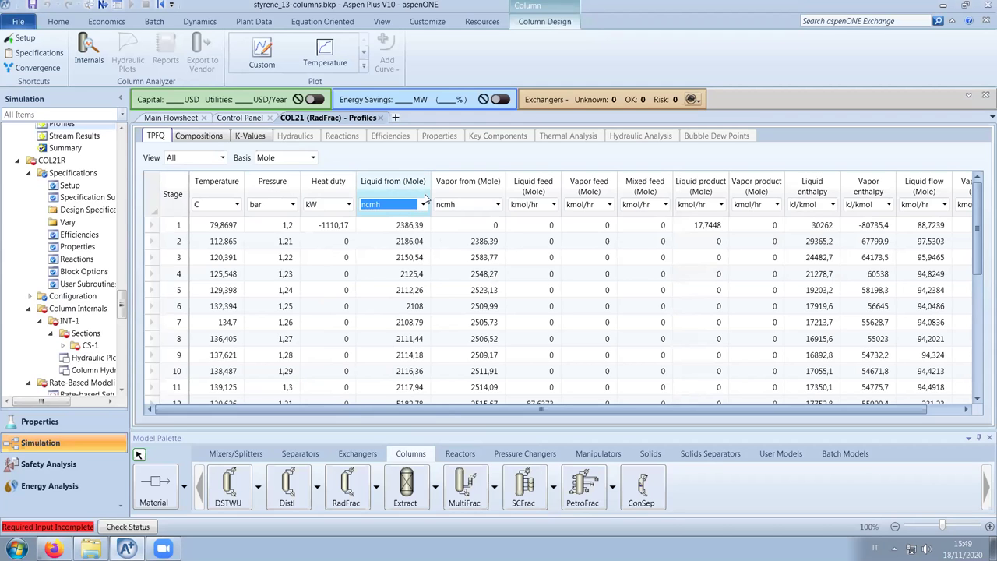
scroll(458, 319, "down", 2)
scroll(458, 319, "down", 5)
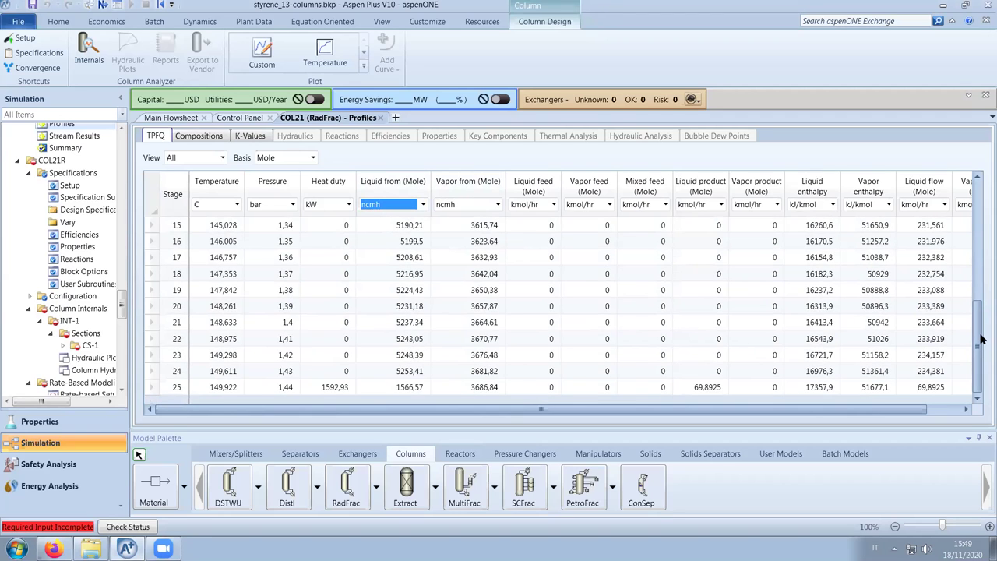
left_click_drag(976, 346, 966, 173)
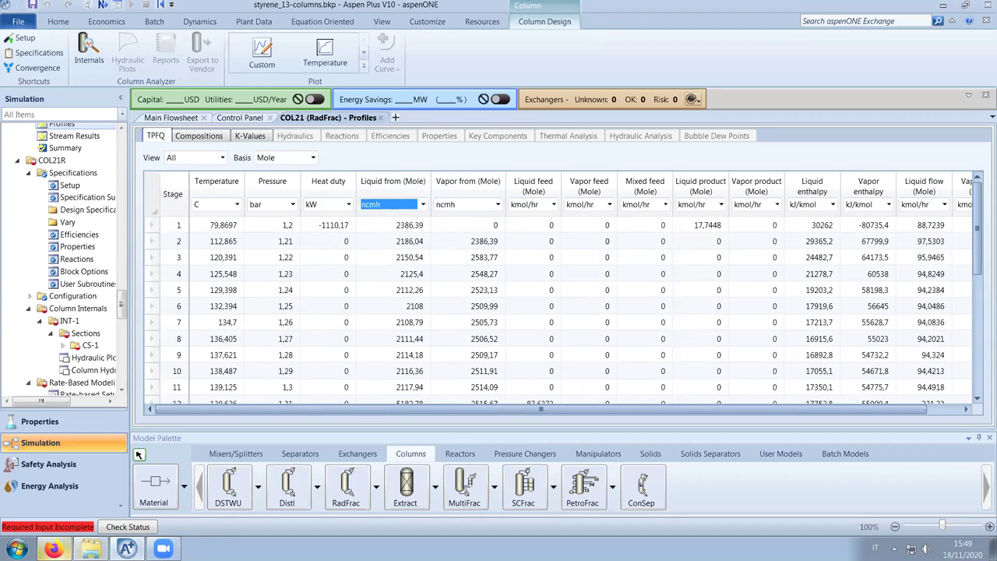
Switch to Firefox and check the liquid and vapor flows per stage in the report's input data table
left_click(53, 549)
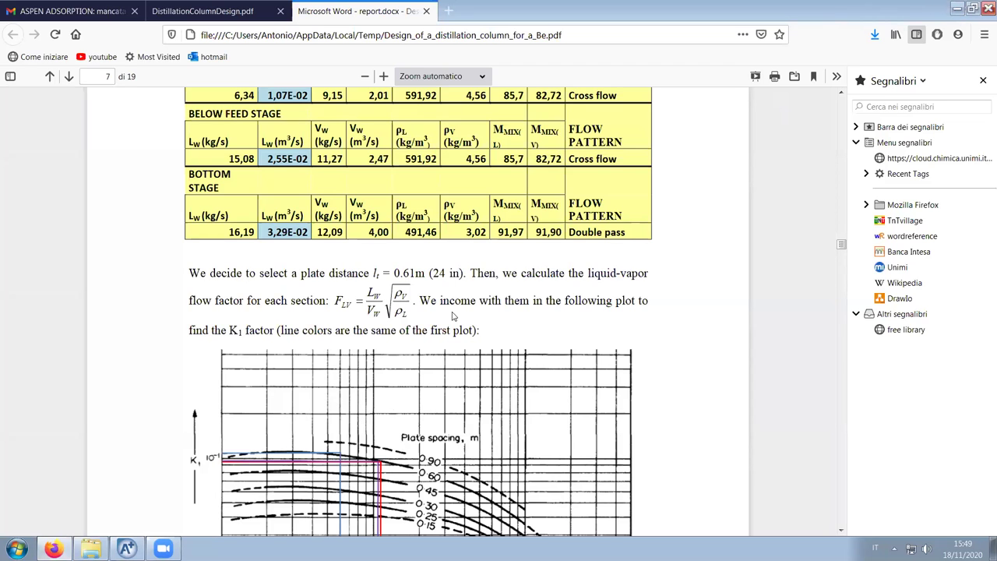
scroll(437, 329, "up", 3)
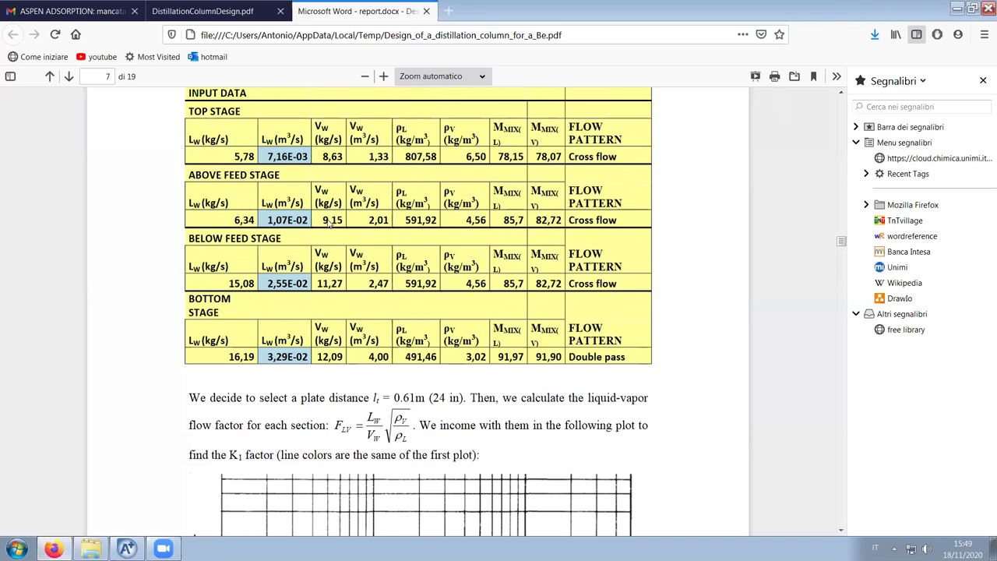
scroll(327, 222, "down", 1)
scroll(542, 342, "down", 1)
Return to Aspen Plus and compare COL21's liquid and vapor flows from the top stages down to stage 25
key("alt+Tab")
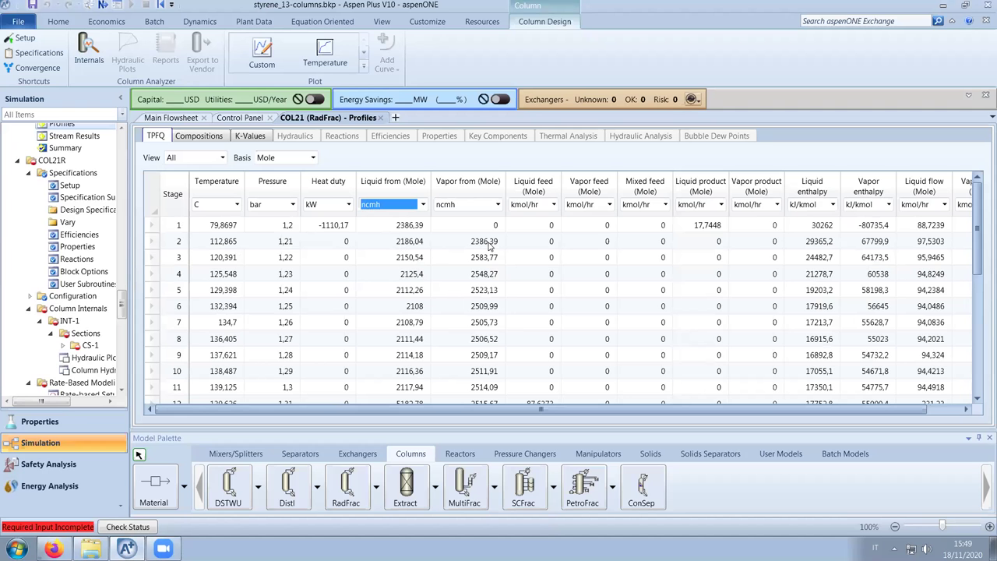
scroll(445, 360, "down", 2)
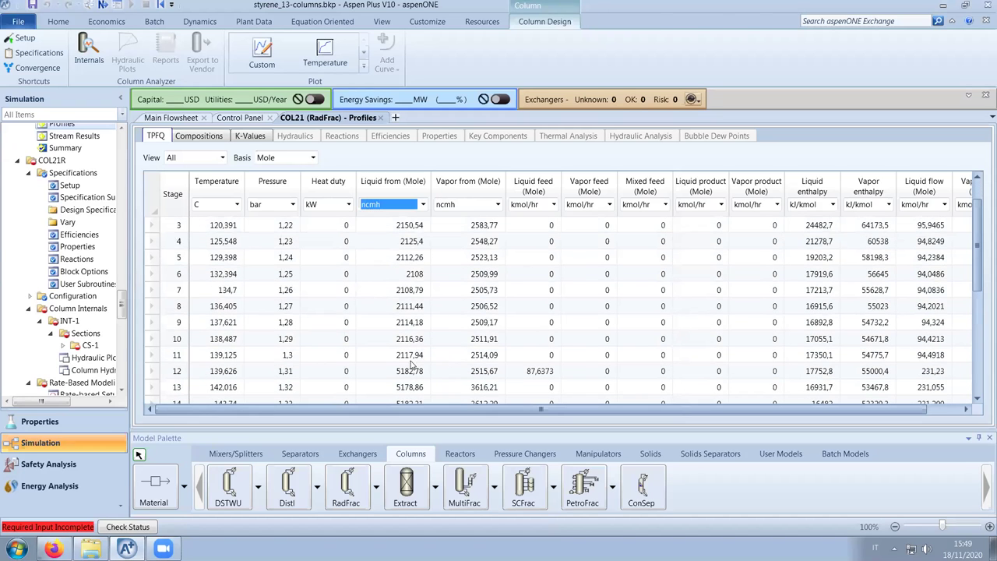
scroll(453, 313, "down", 2)
scroll(454, 315, "down", 4)
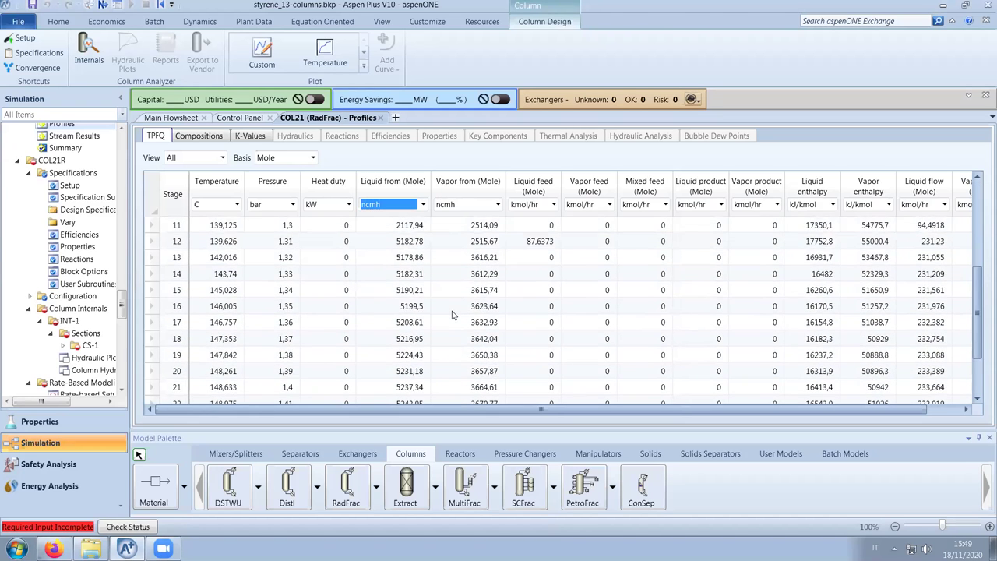
scroll(414, 390, "down", 1)
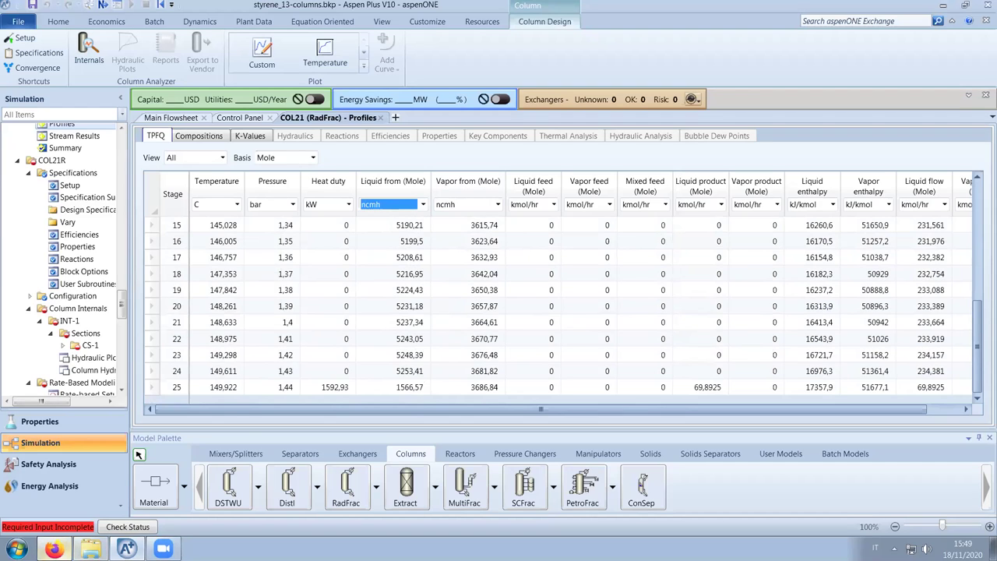
Switch to Firefox and examine the report's plate distance, liquid-vapor flow factor formula and K1 plot by plate spacing
left_click(53, 548)
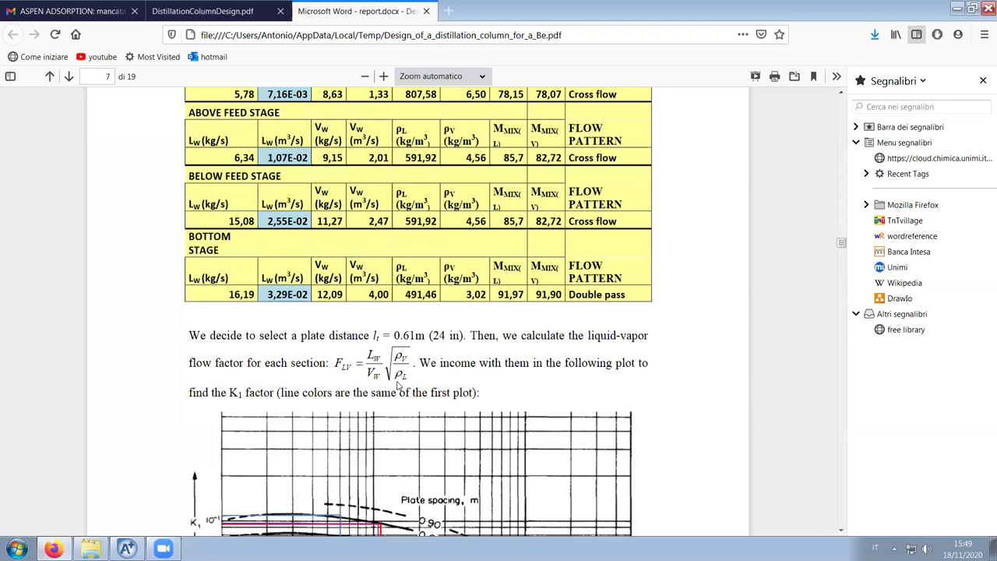
scroll(473, 364, "down", 2)
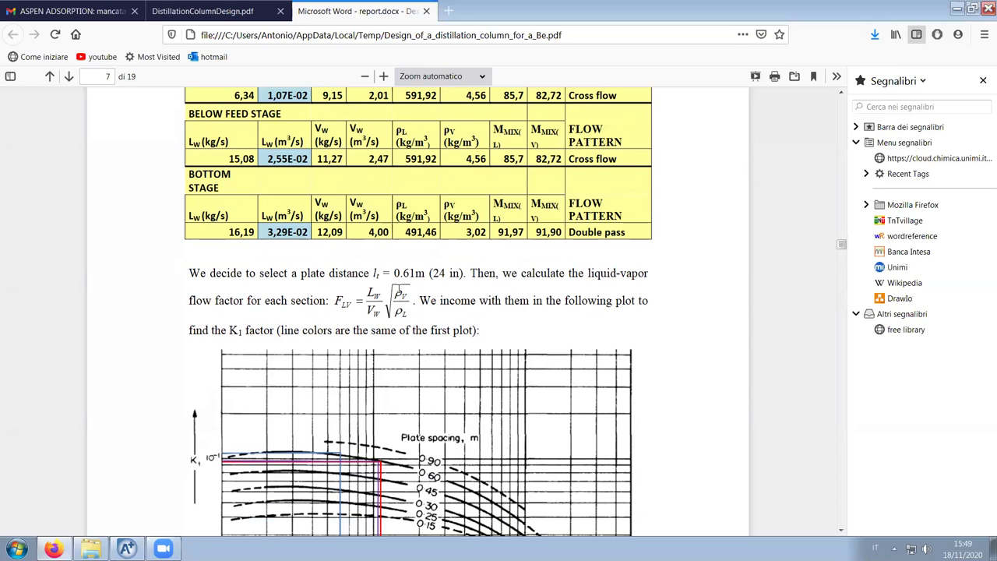
scroll(399, 293, "down", 6)
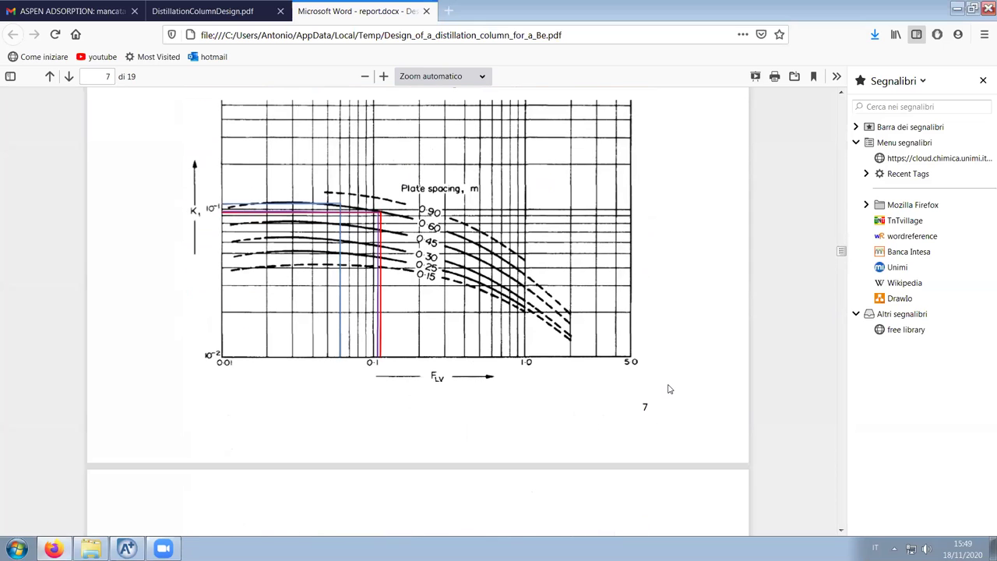
scroll(668, 389, "up", 5)
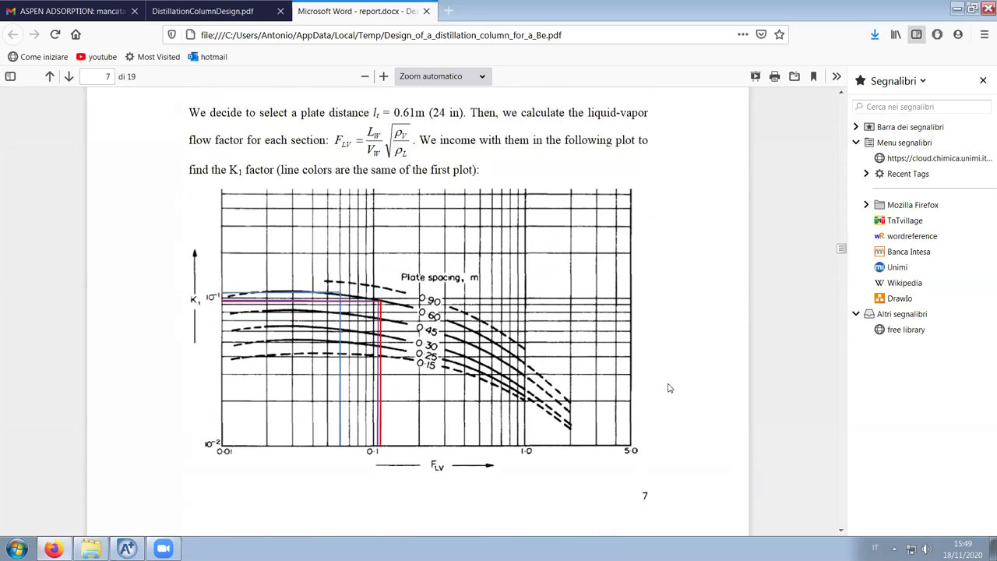
scroll(363, 406, "down", 3)
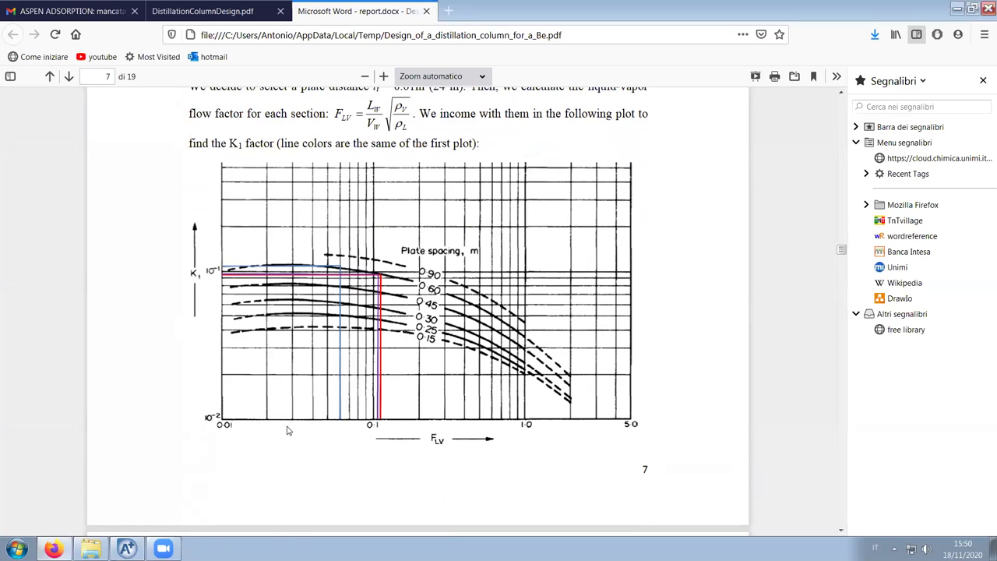
scroll(299, 281, "up", 2)
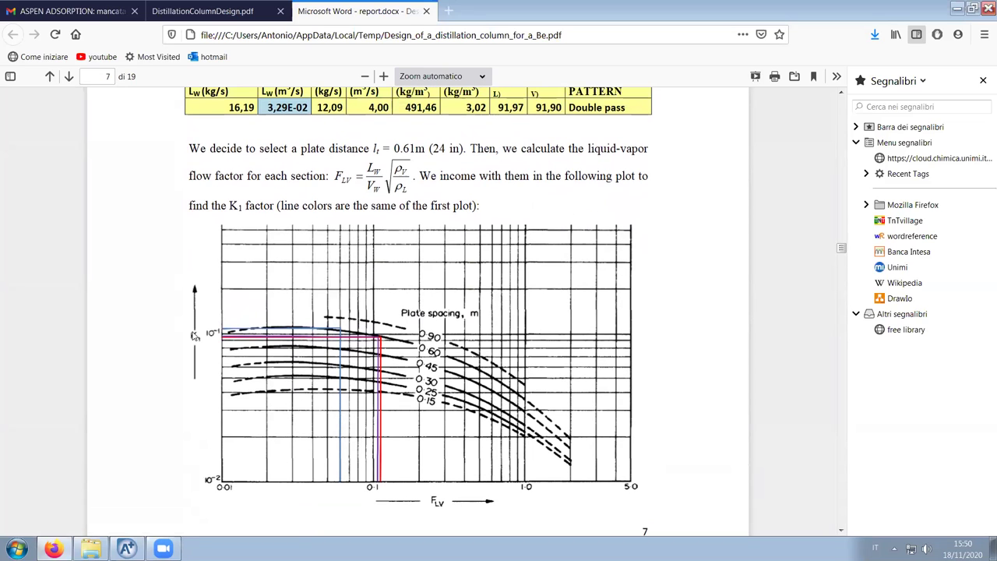
Compare the K1 plot with its usage restrictions, the flooding velocity formula and the fractional entrainment plot on the following page
scroll(348, 357, "down", 10)
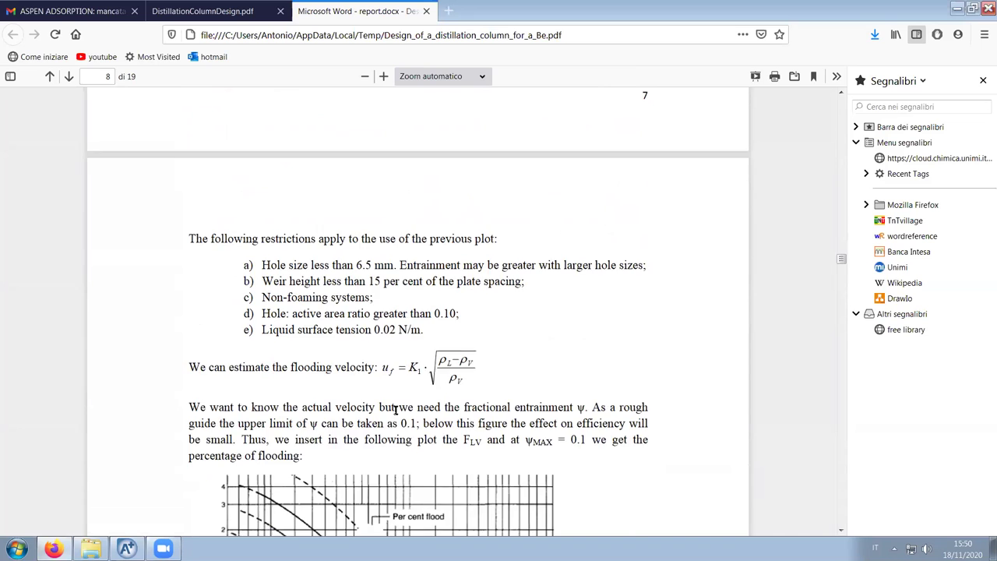
scroll(396, 411, "up", 9)
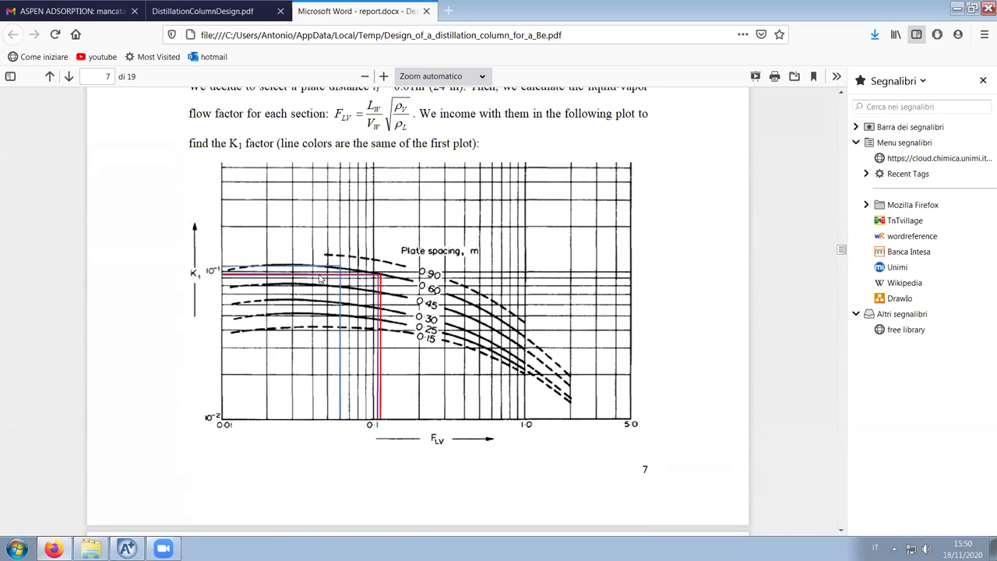
scroll(319, 279, "down", 9)
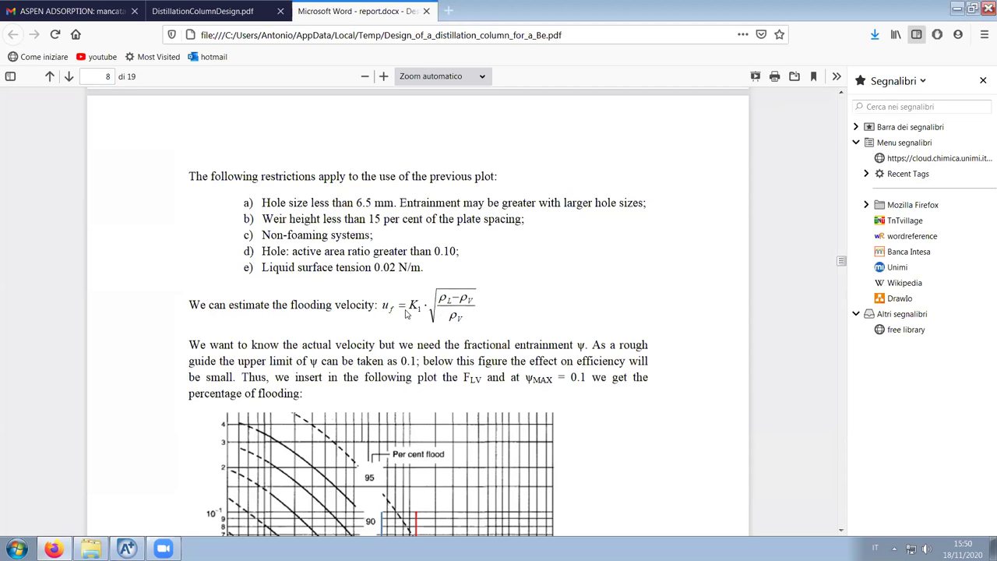
scroll(415, 316, "down", 3)
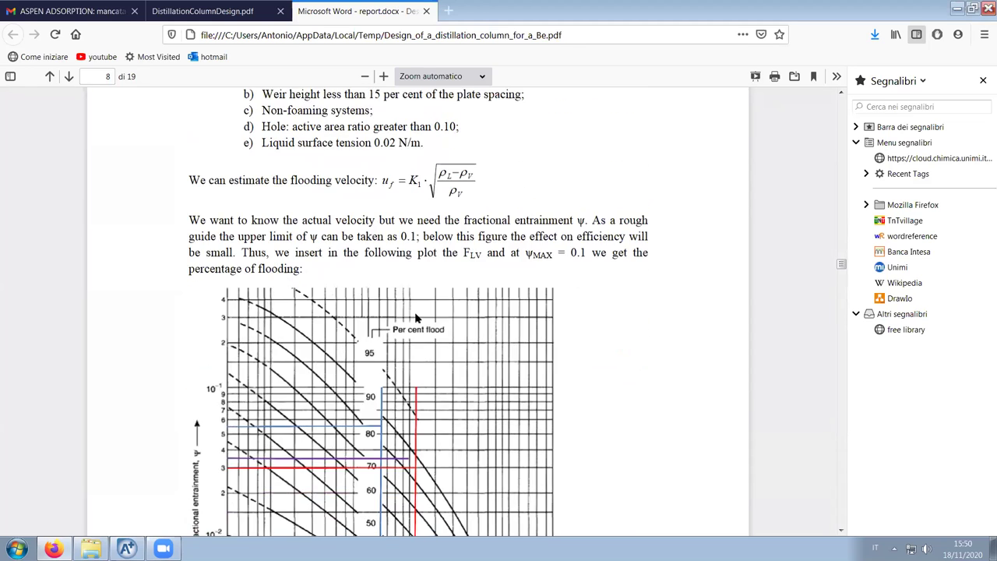
scroll(415, 318, "up", 6)
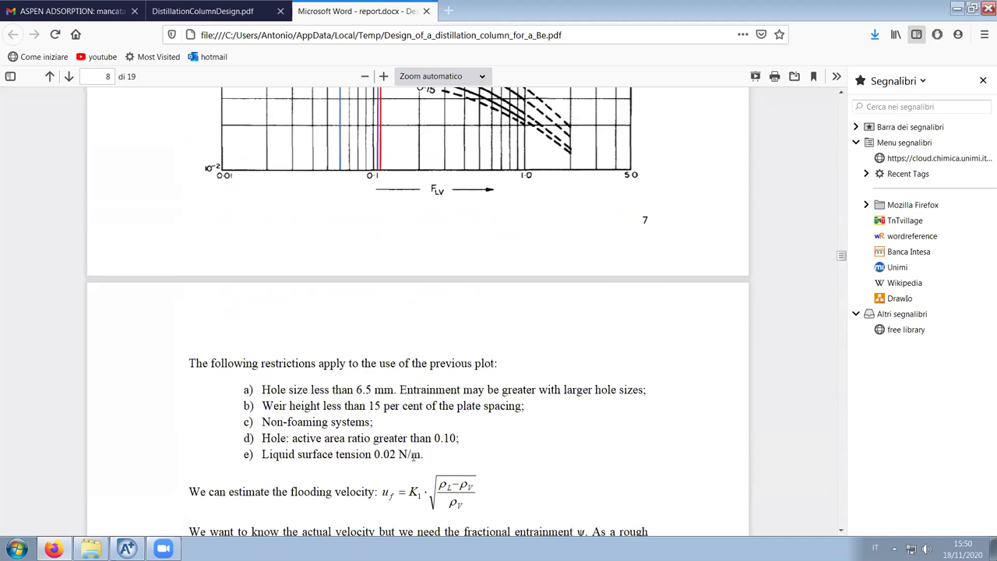
scroll(414, 456, "down", 6)
scroll(413, 456, "up", 5)
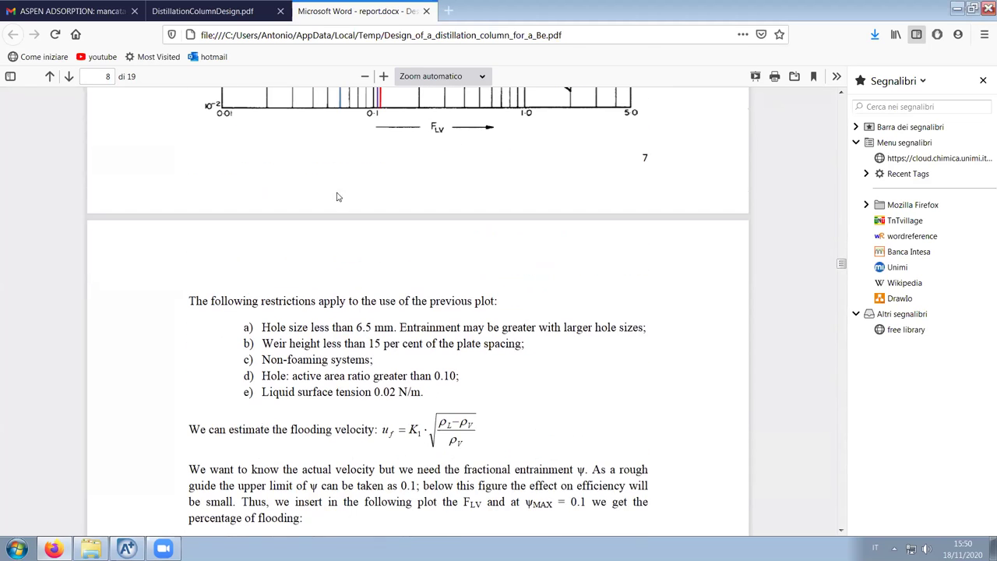
Switch to Aspen Plus, close the COL21 profiles and open column COL21R from the main flowsheet
left_click(125, 549)
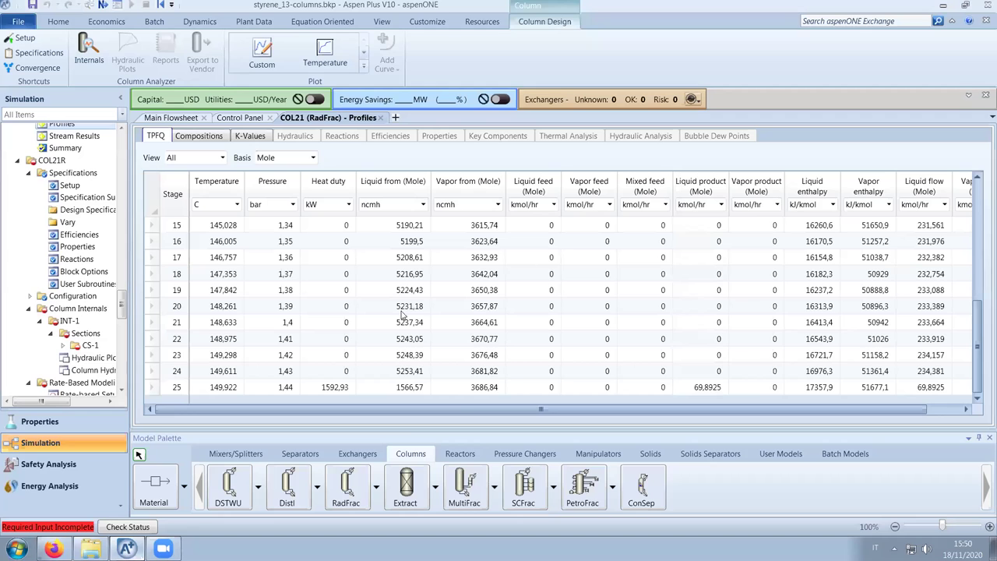
left_click(381, 119)
scroll(983, 300, "down", 2)
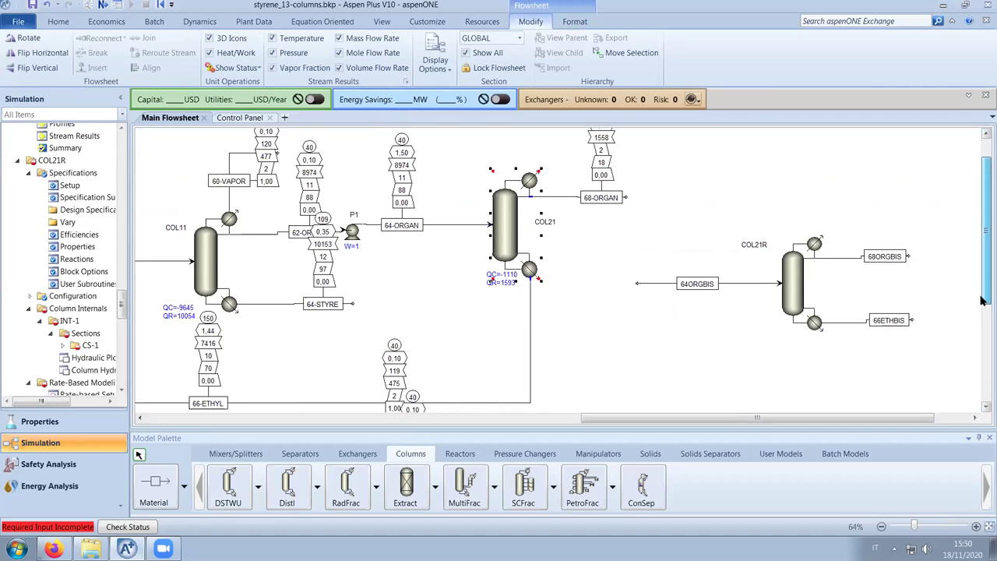
scroll(984, 301, "down", 1)
scroll(984, 304, "down", 2)
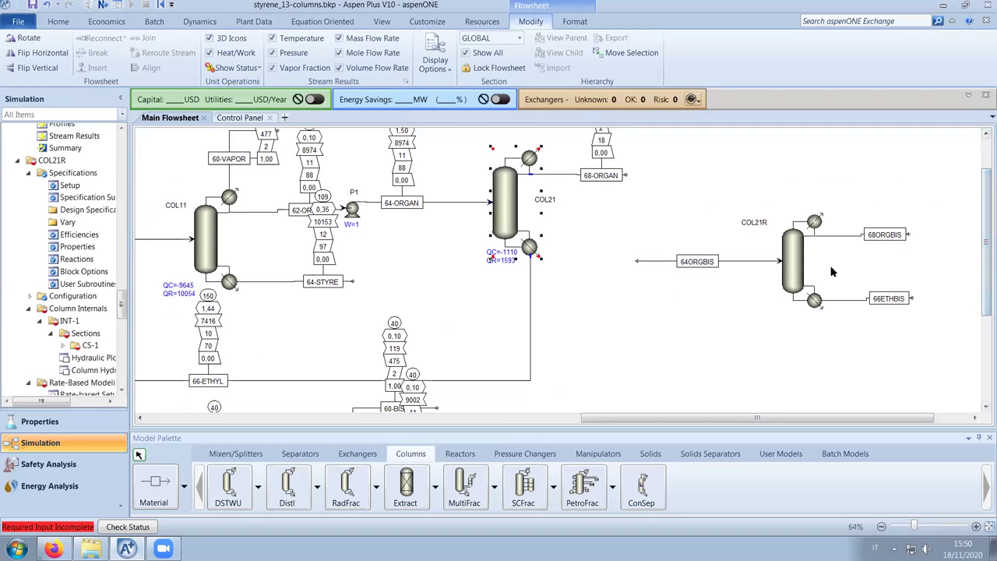
double_click(790, 254)
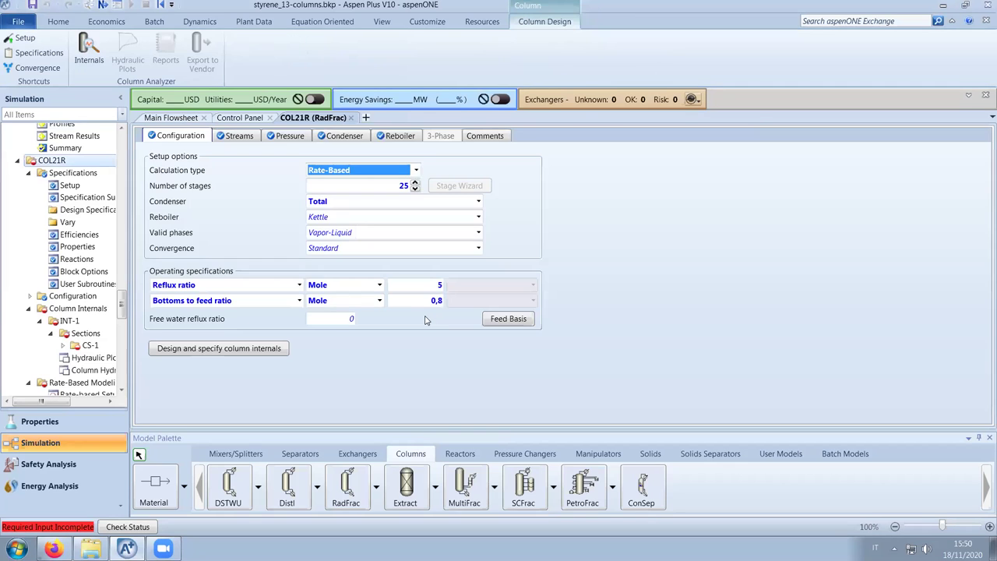
Review the INT-1 sections of COL21R and open the geometry form of section CS-1
left_click(92, 334)
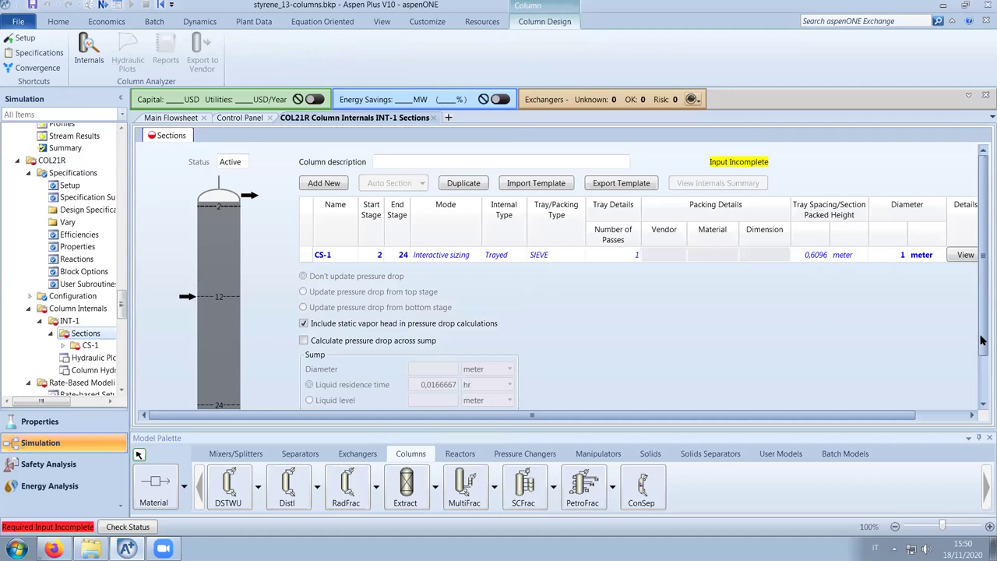
scroll(981, 350, "down", 2)
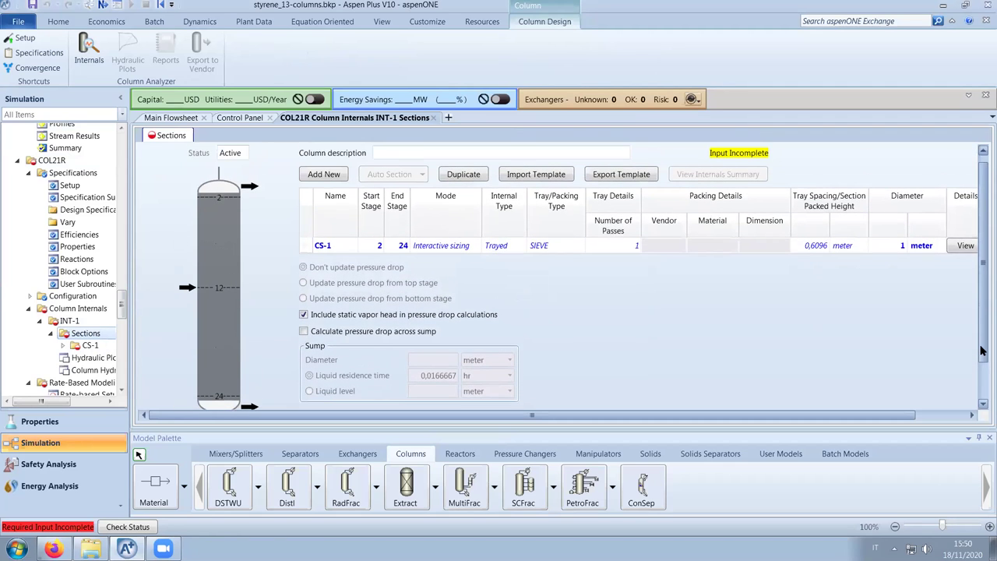
scroll(982, 350, "down", 3)
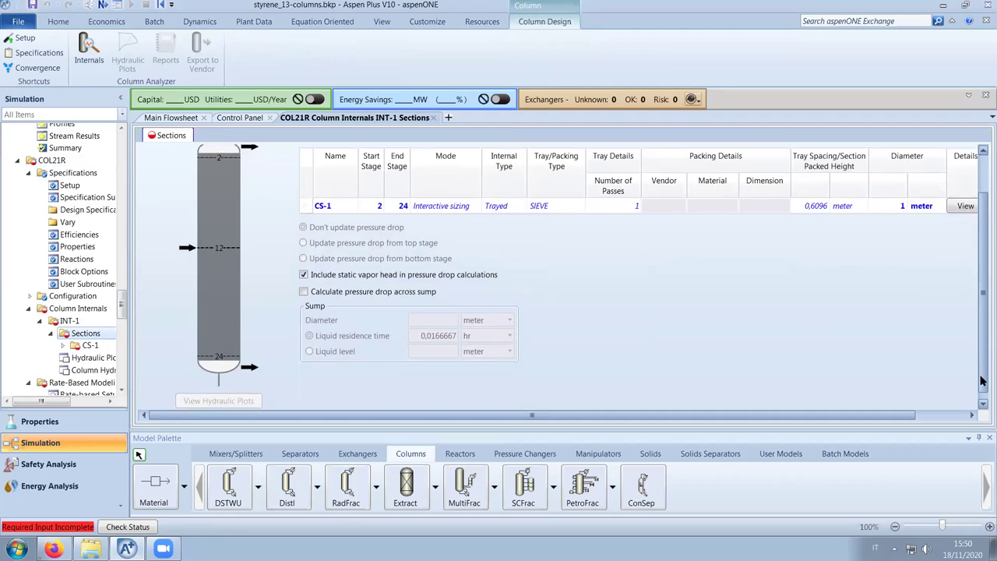
left_click(62, 345)
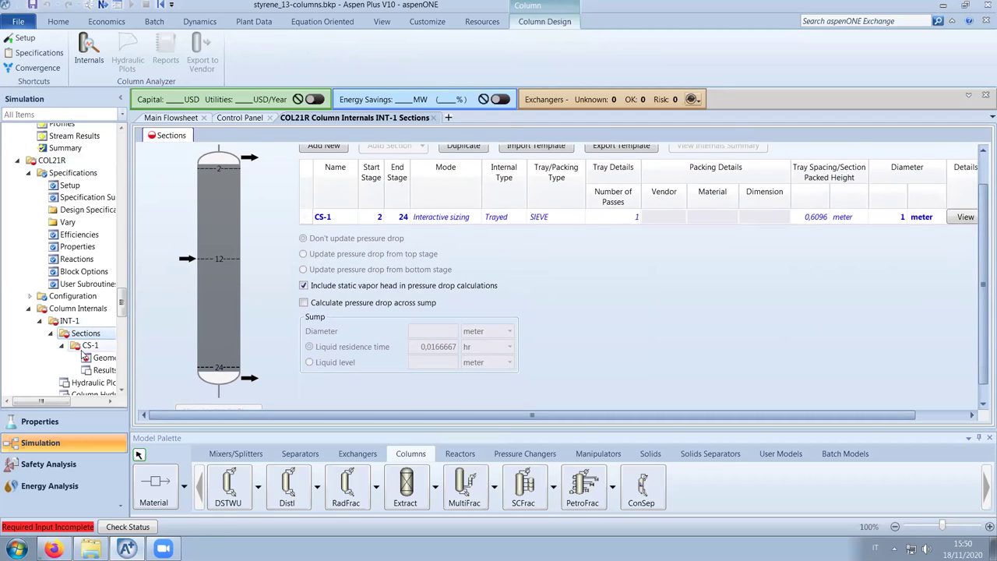
left_click(102, 358)
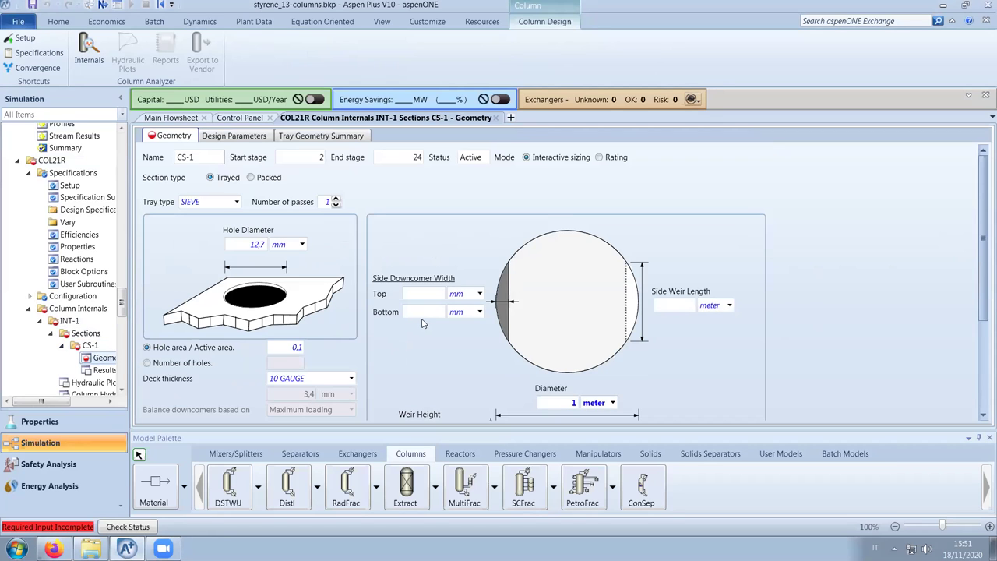
Keep SIEVE as the tray type of section CS-1 and set its mode to Rating
scroll(423, 323, "down", 2)
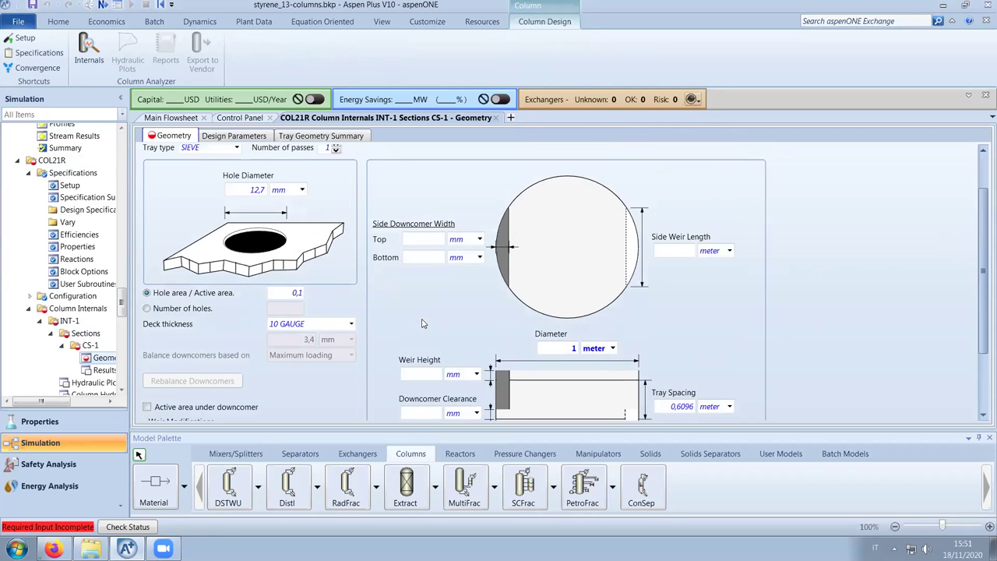
scroll(423, 324, "up", 2)
left_click(237, 202)
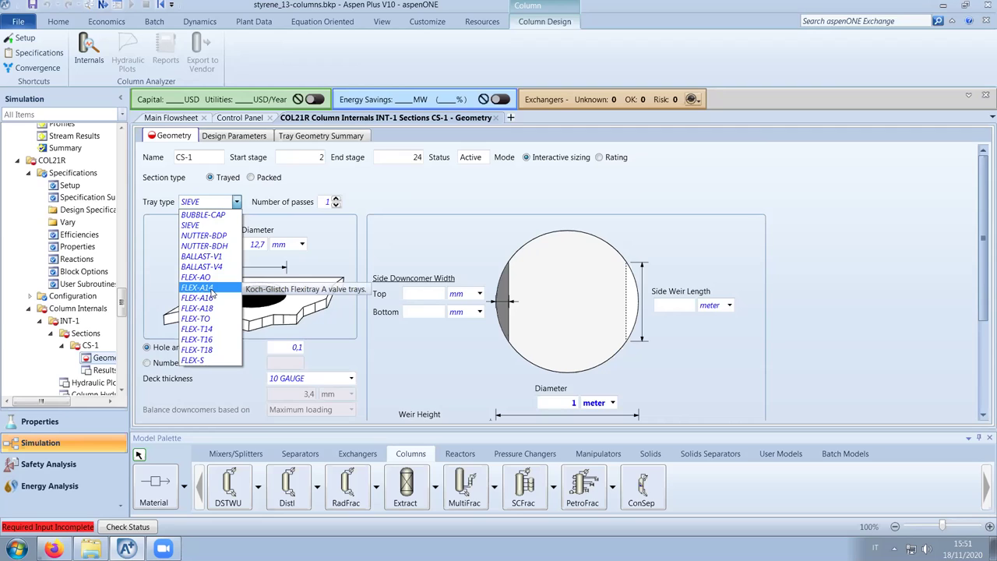
left_click(197, 232)
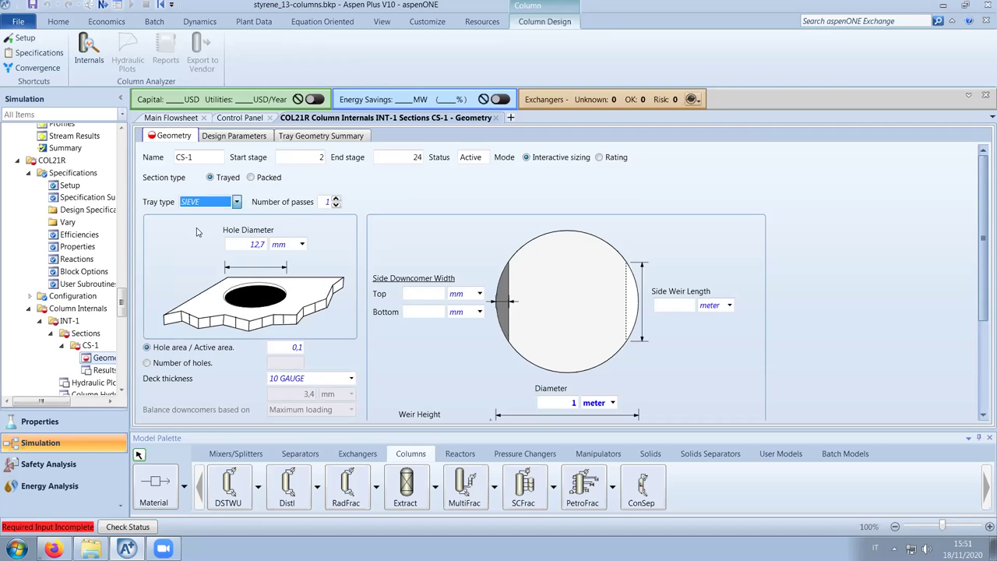
scroll(427, 232, "down", 4)
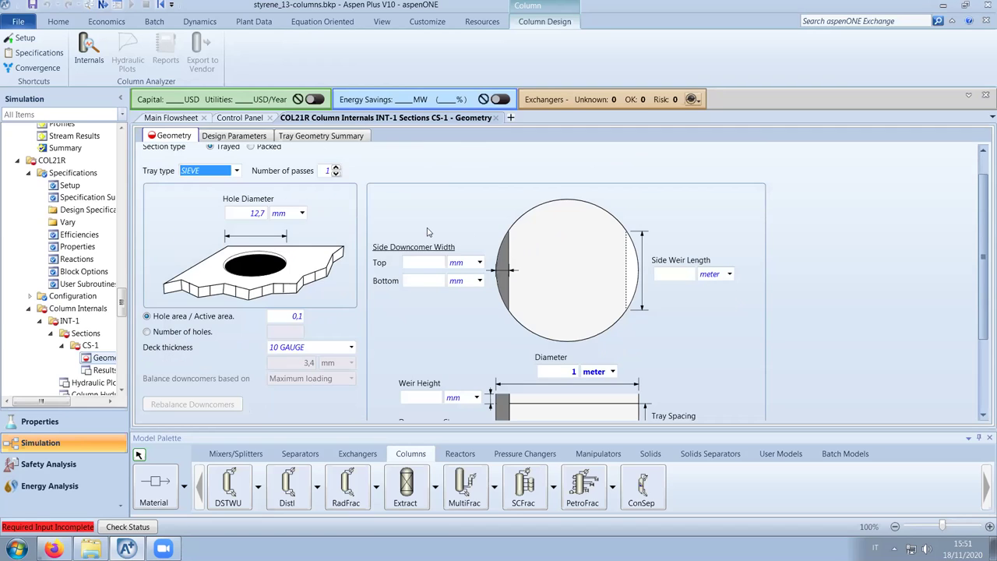
scroll(427, 232, "up", 4)
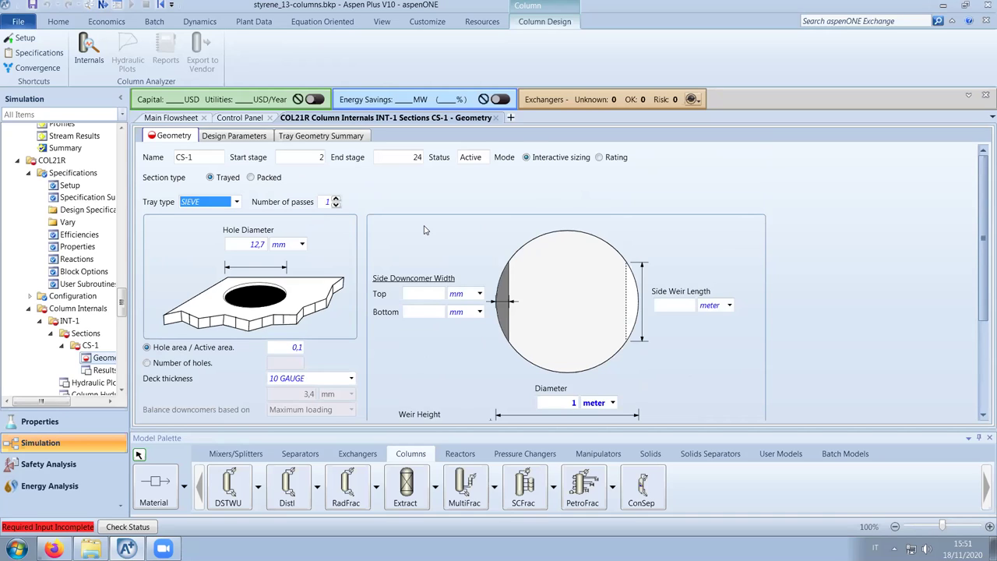
left_click(600, 157)
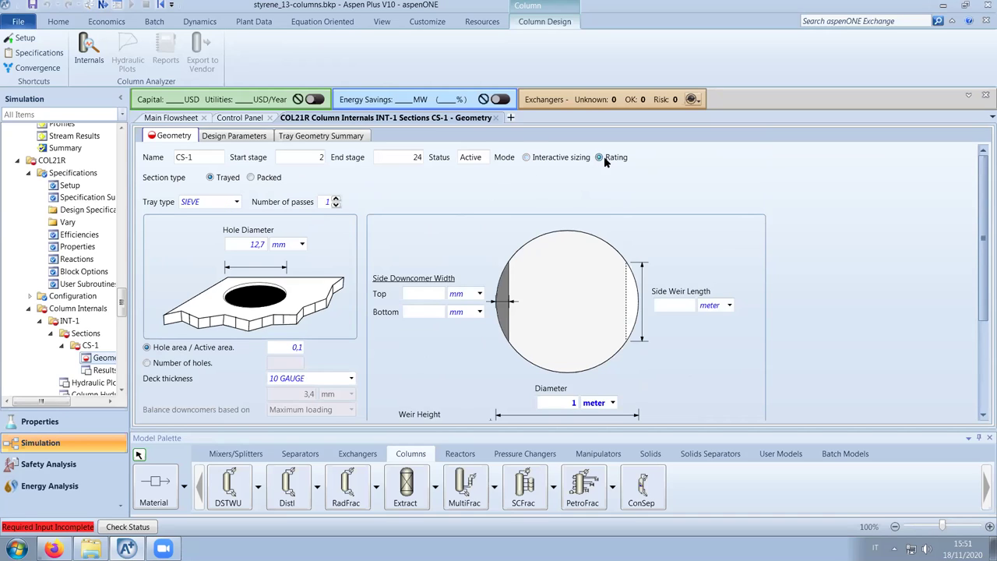
Review CS-1's design parameters, including hydraulic limits, design factors and calculation methods, and return to its geometry
left_click(236, 137)
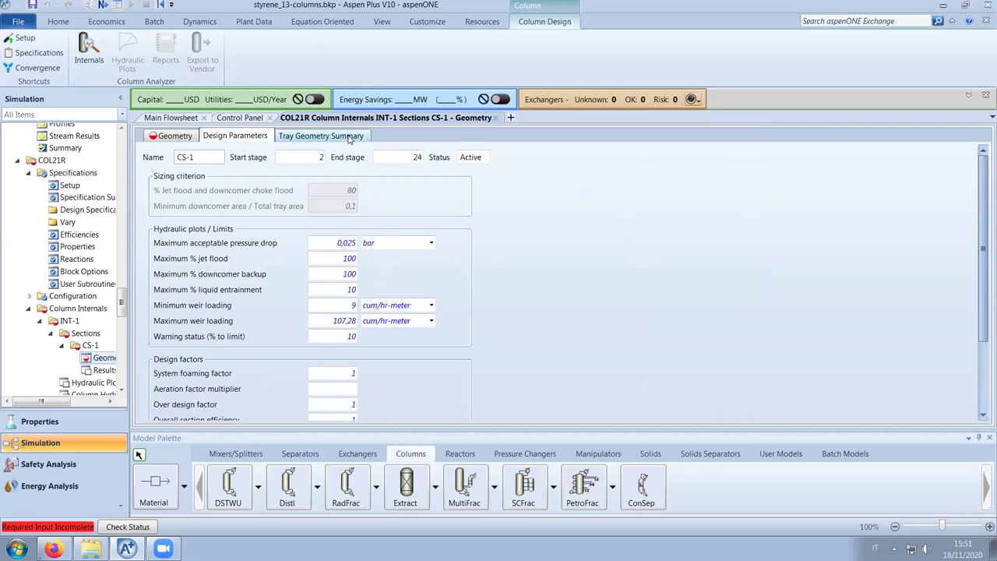
scroll(440, 295, "down", 3)
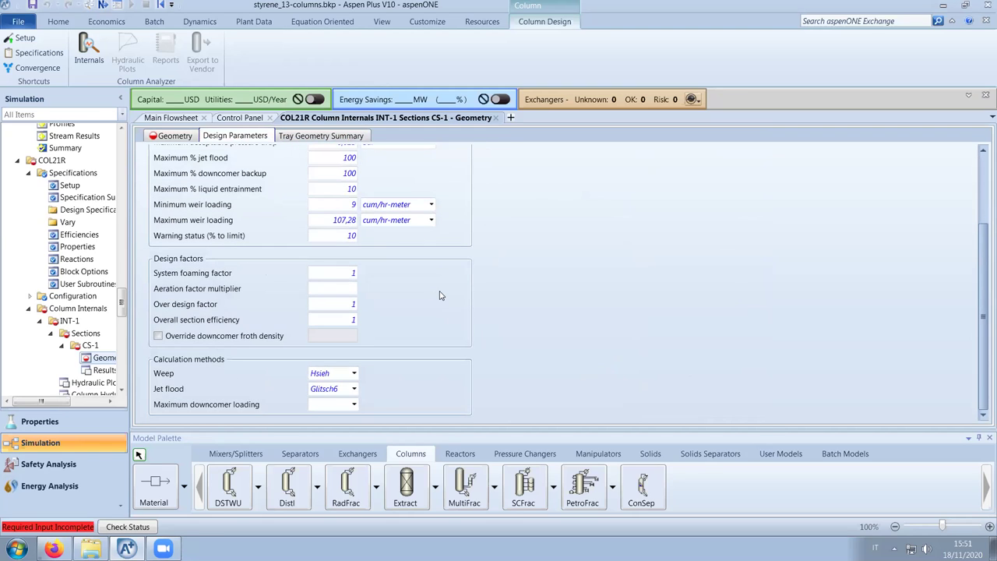
scroll(440, 295, "up", 3)
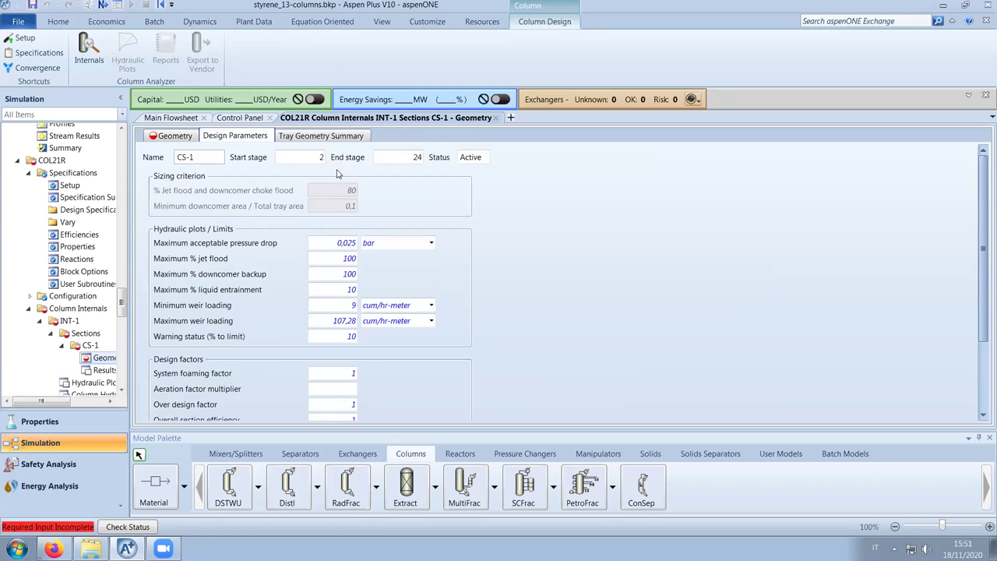
left_click(177, 137)
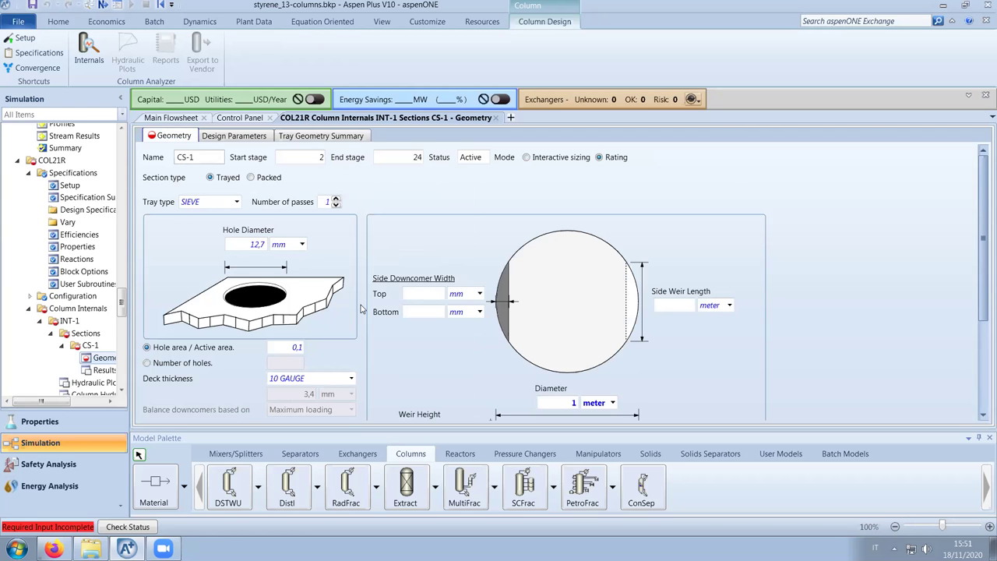
Check the practical tray parameter ranges in Table 5 of DistillationColumnDesign.pdf in Firefox and return to Aspen Plus
left_click(53, 549)
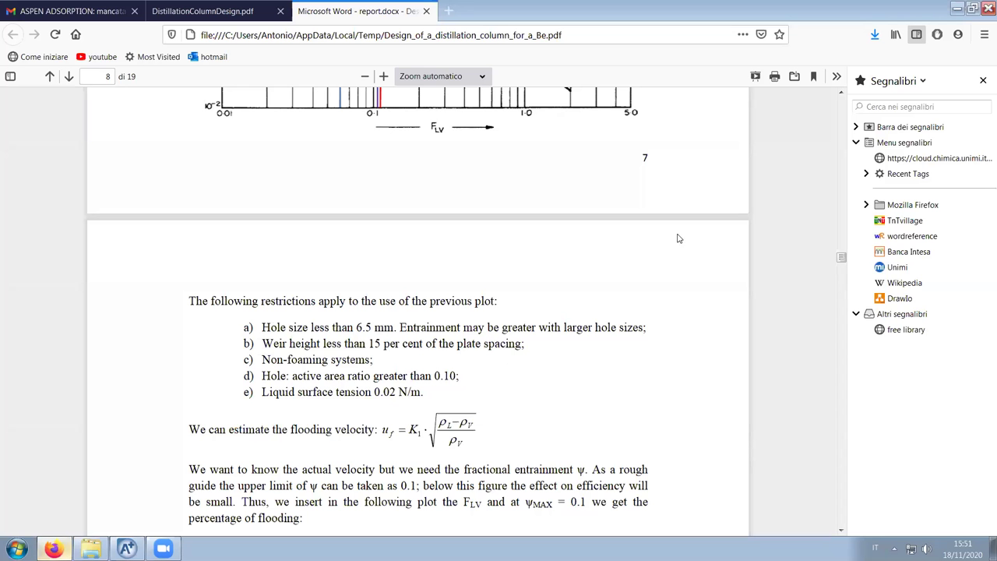
left_click(233, 12)
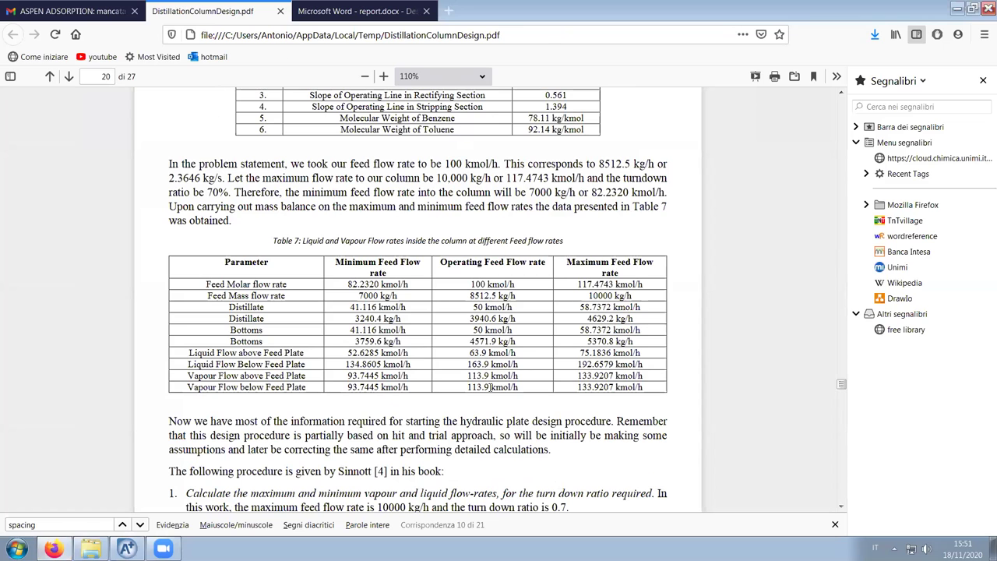
scroll(491, 387, "up", 12)
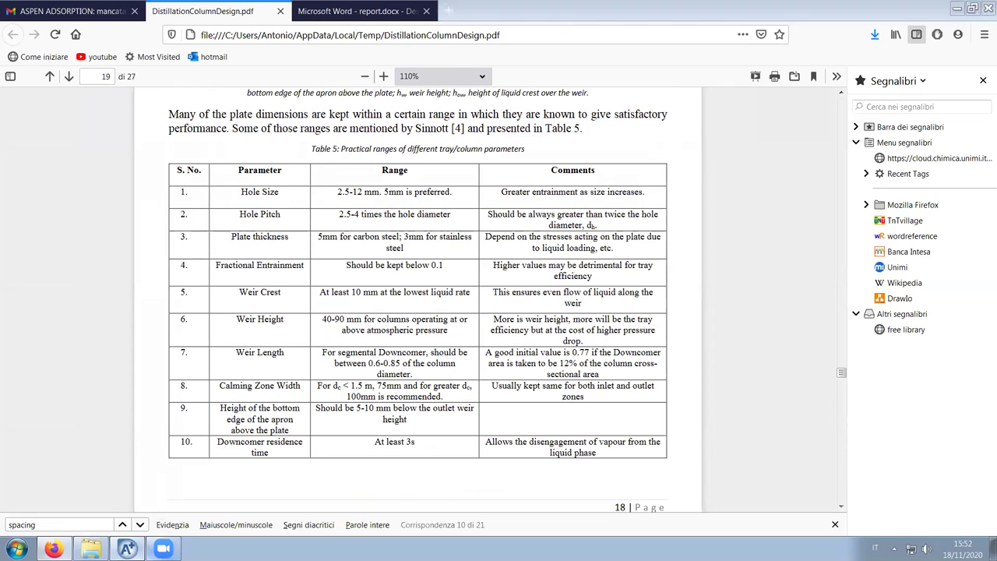
left_click(127, 548)
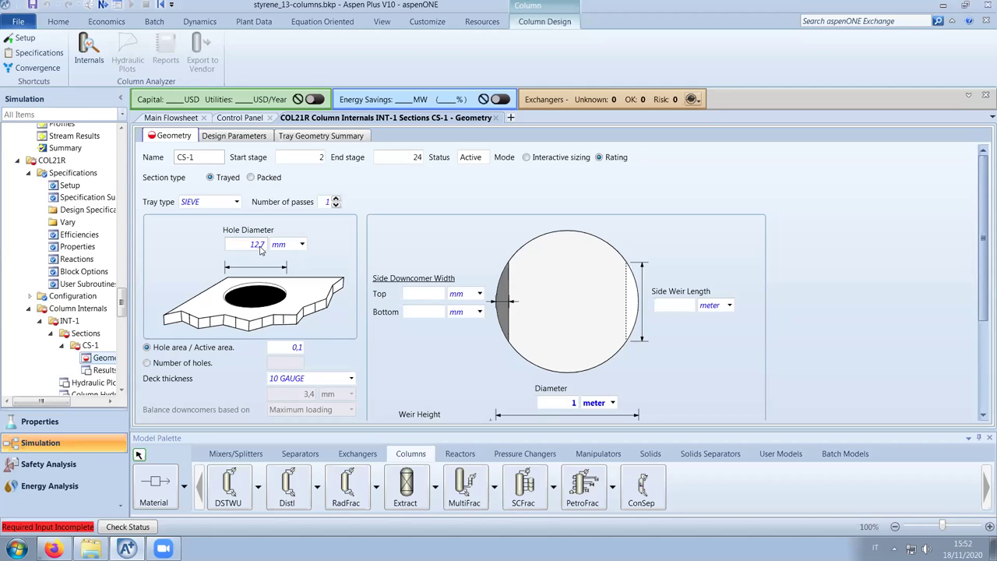
Recheck the hole size range in Table 5 of DistillationColumnDesign.pdf in Firefox, and examine CS-1's geometry fields in Aspen Plus
left_click(54, 549)
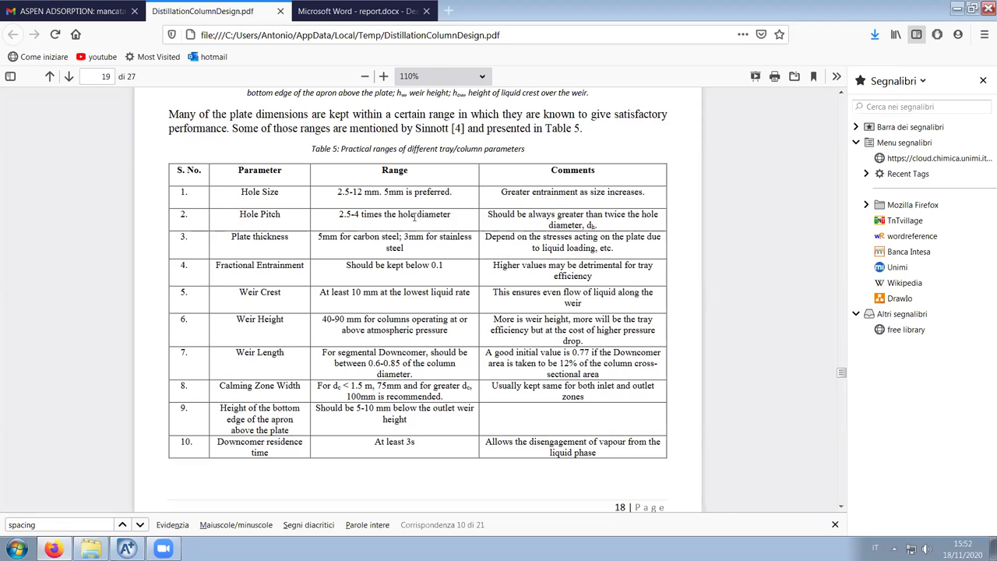
left_click(118, 549)
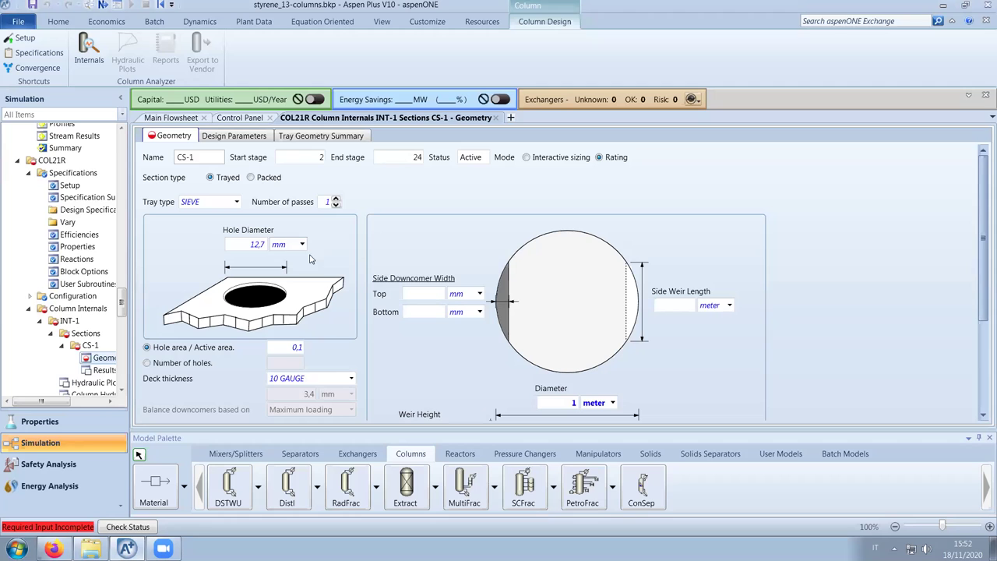
scroll(304, 294, "down", 1)
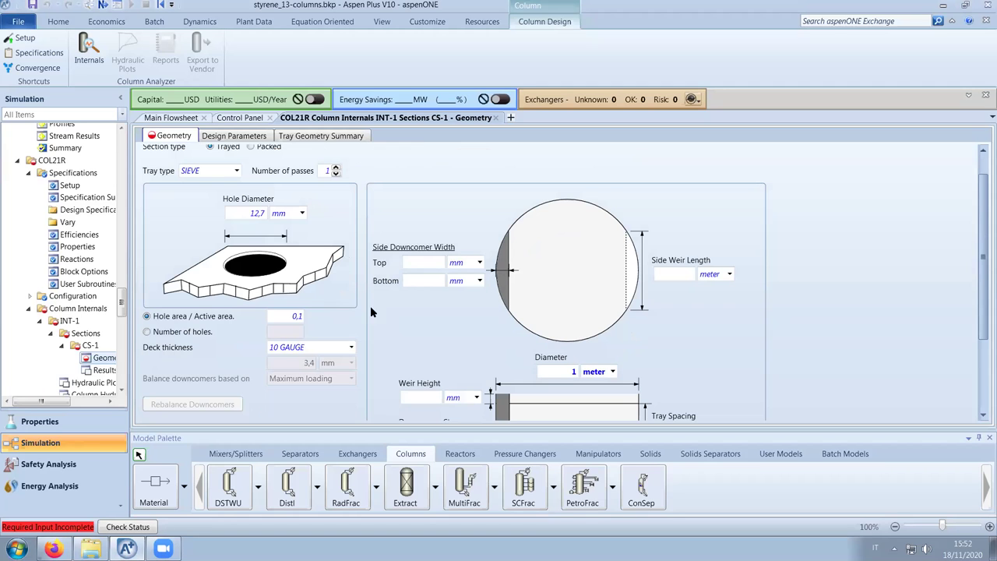
scroll(374, 312, "down", 3)
scroll(375, 313, "up", 3)
scroll(375, 313, "down", 4)
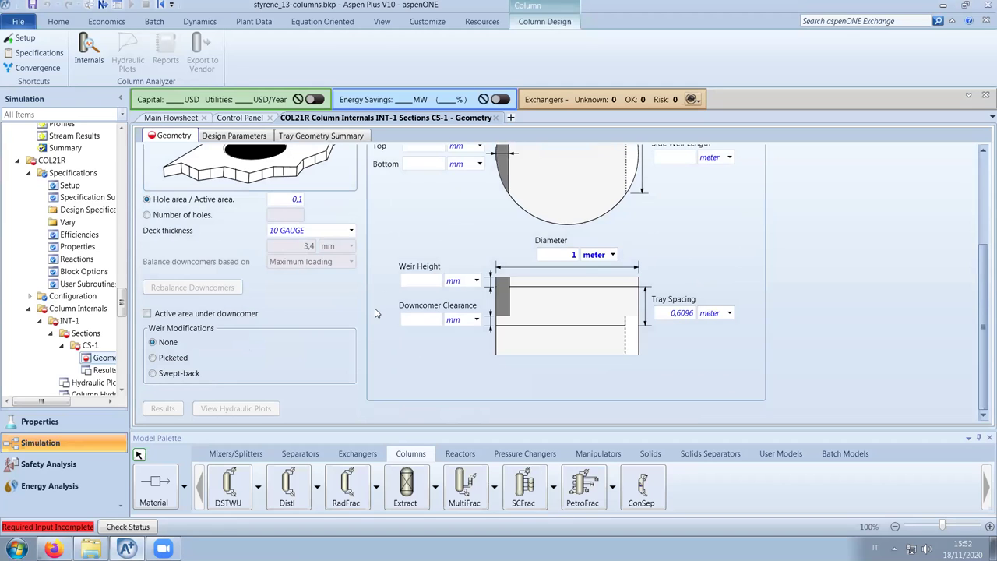
scroll(375, 313, "up", 5)
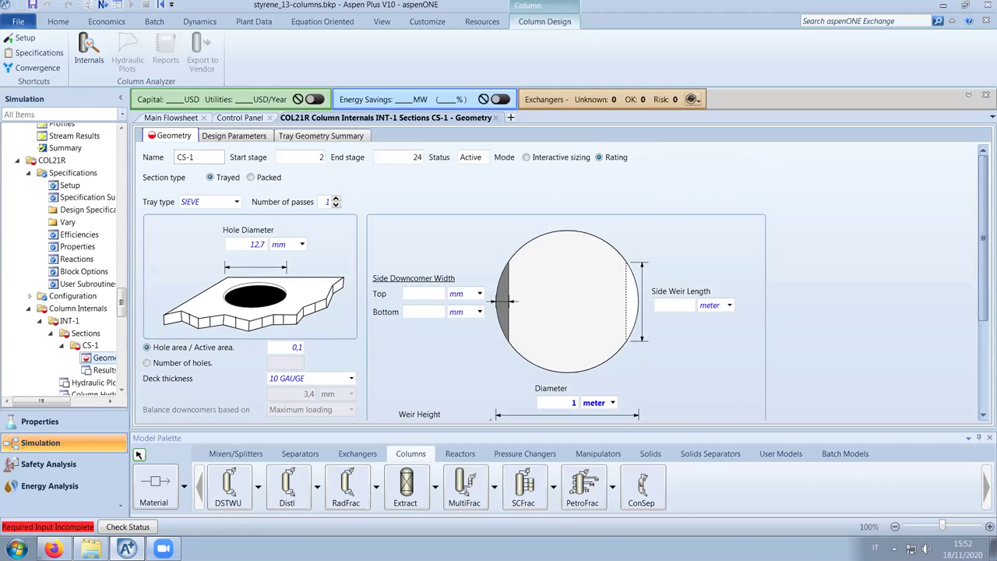
Look up the initial hole area in Table 8 of DistillationColumnDesign.pdf in Firefox and compare it with CS-1's geometry form in Aspen Plus
left_click(101, 520)
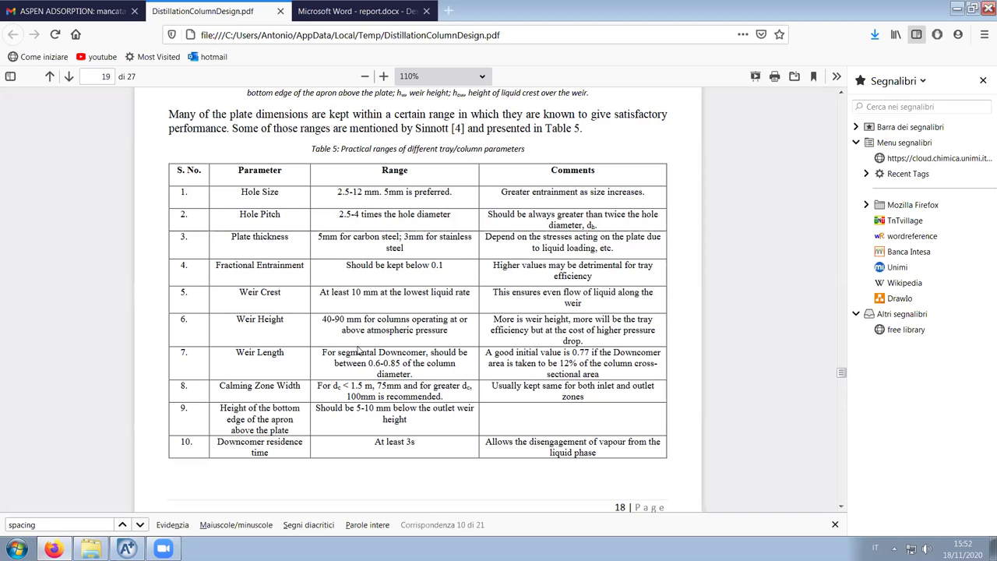
scroll(318, 402, "down", 1)
scroll(319, 402, "down", 3)
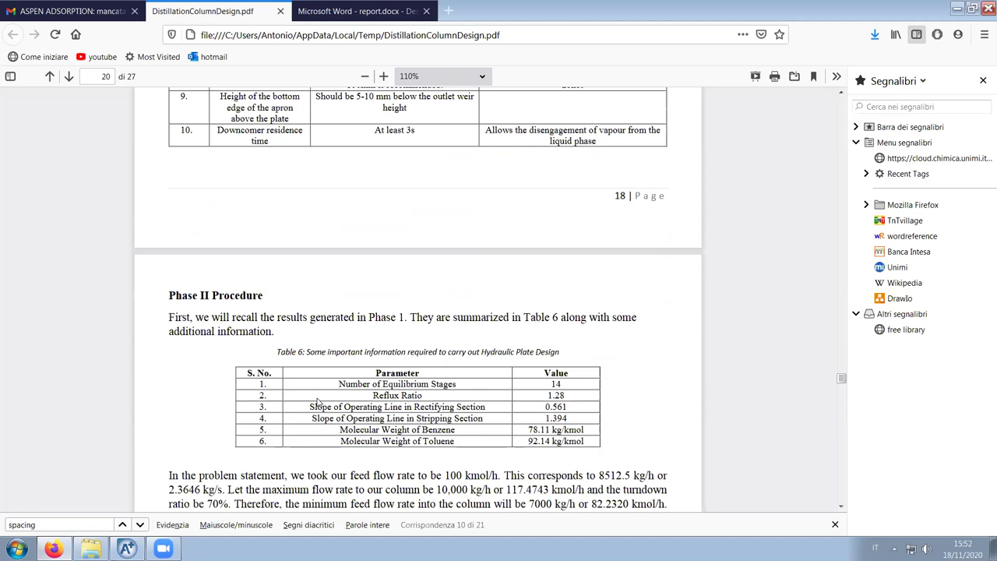
scroll(406, 441, "down", 5)
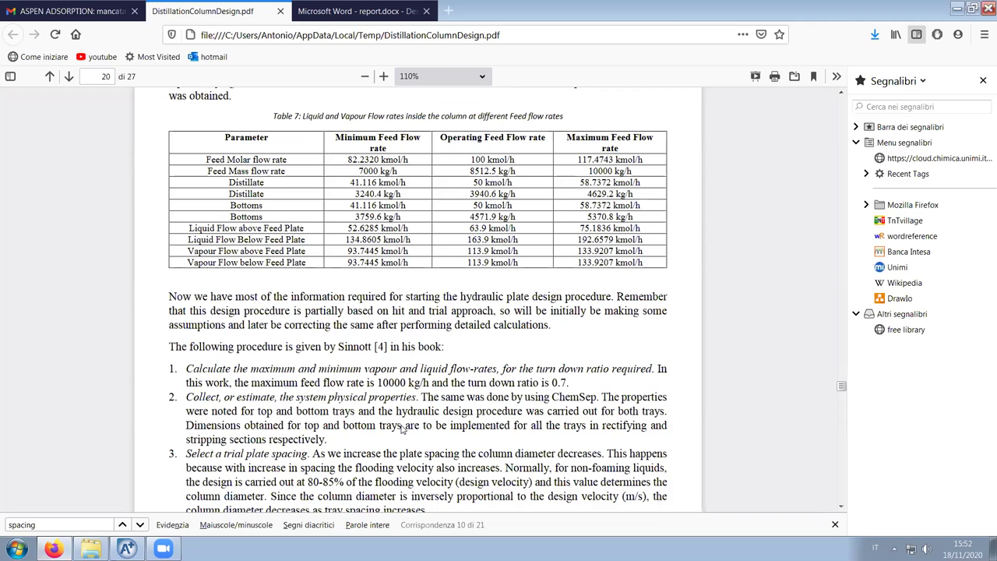
scroll(386, 417, "down", 5)
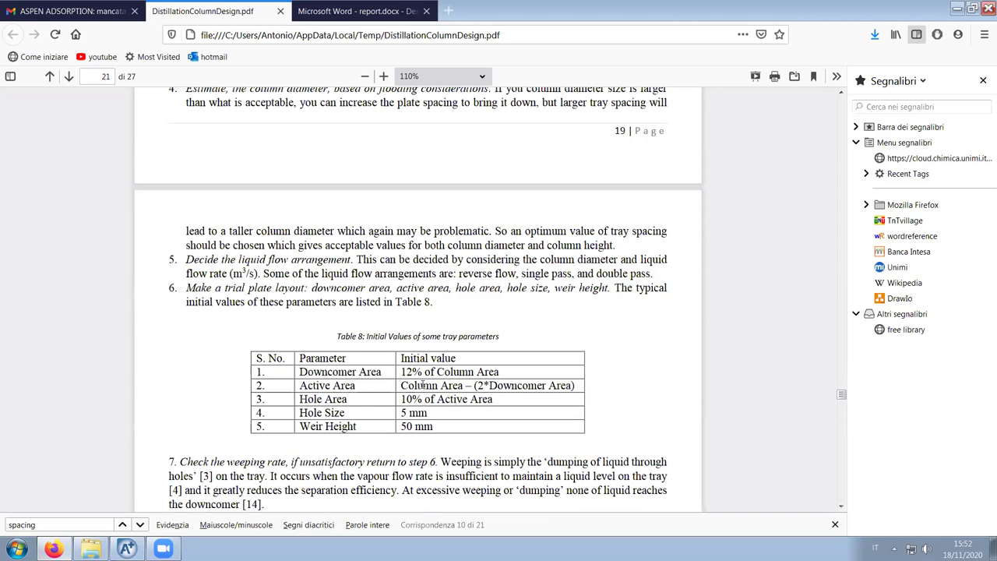
left_click_drag(303, 398, 494, 401)
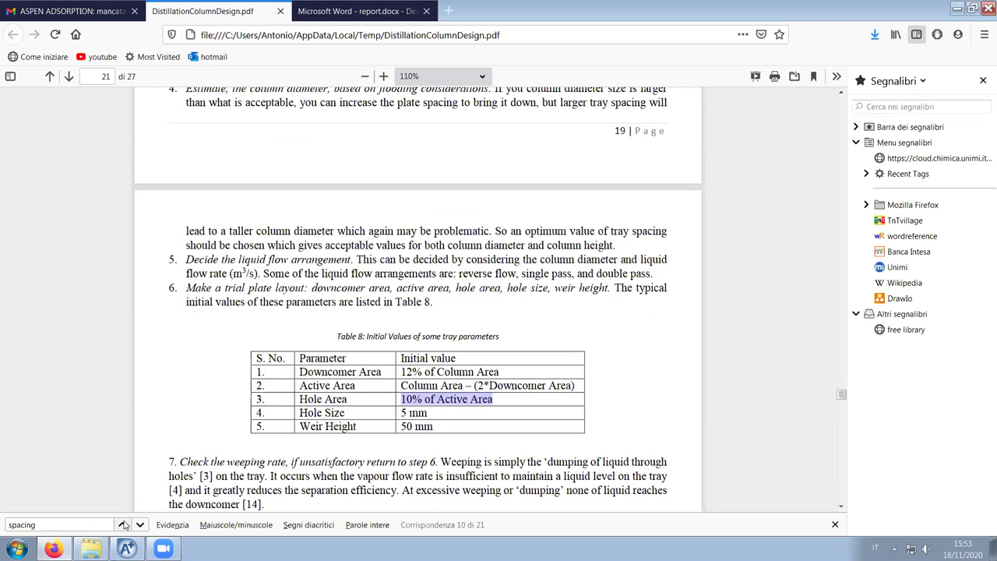
left_click(126, 549)
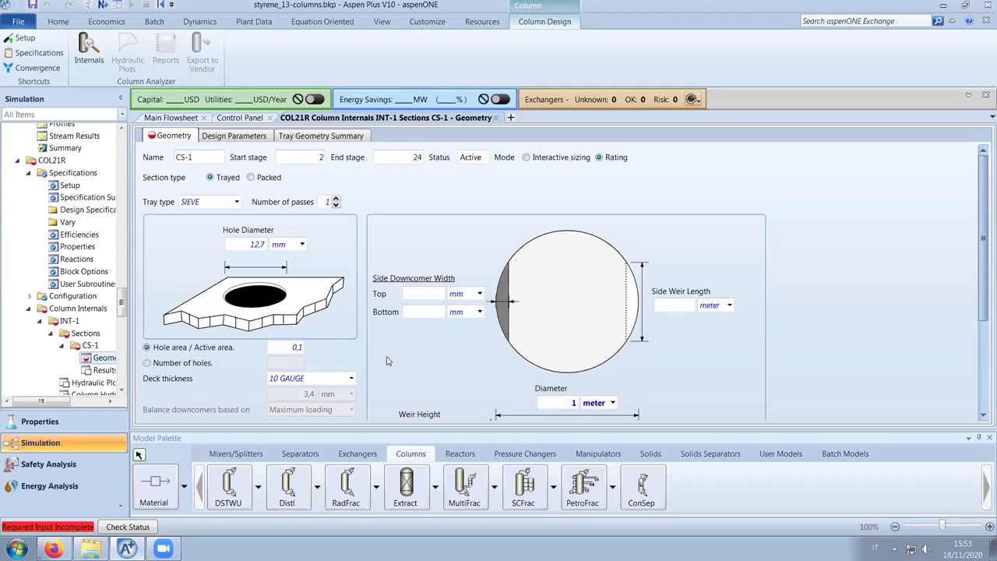
scroll(389, 359, "down", 3)
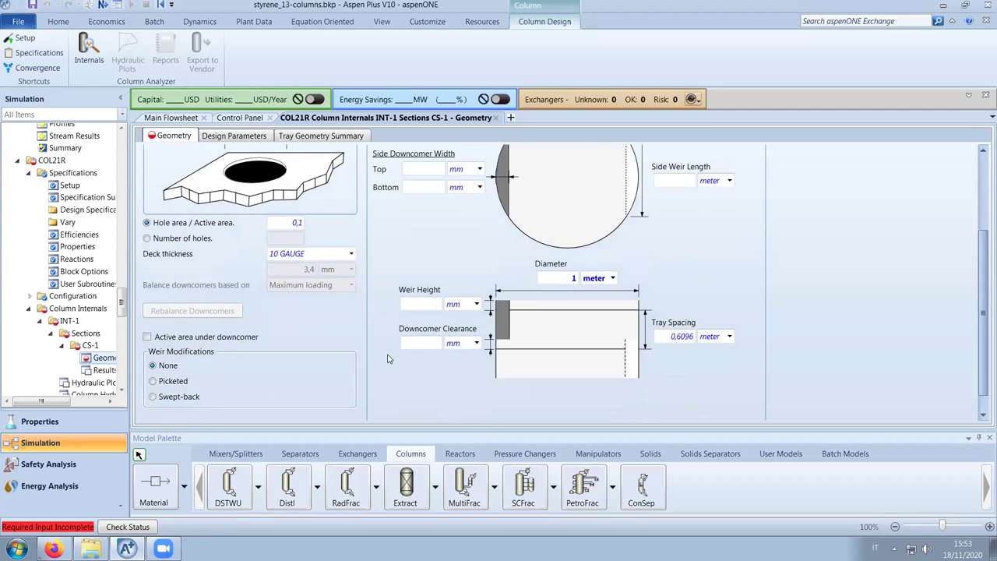
scroll(389, 359, "up", 3)
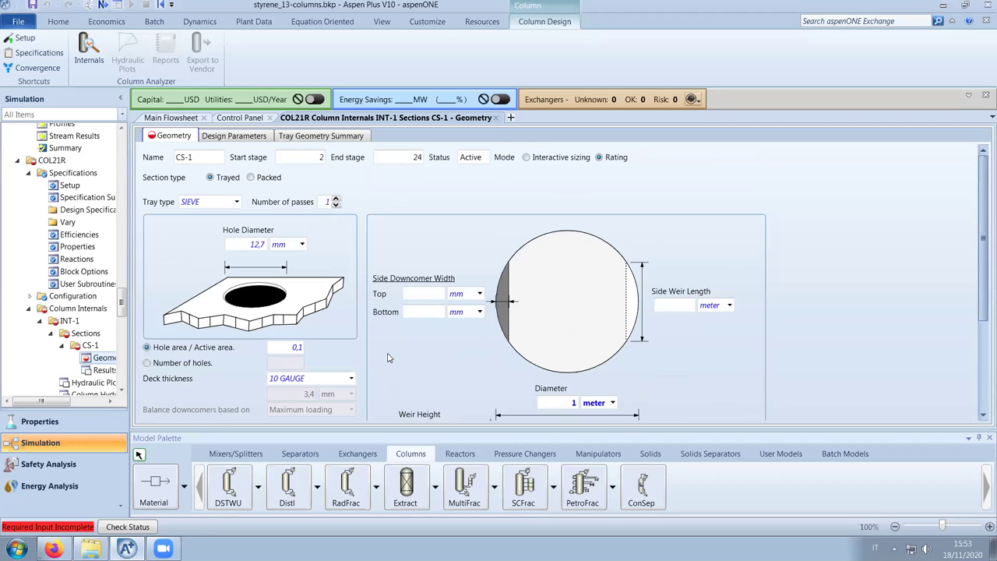
scroll(417, 362, "down", 3)
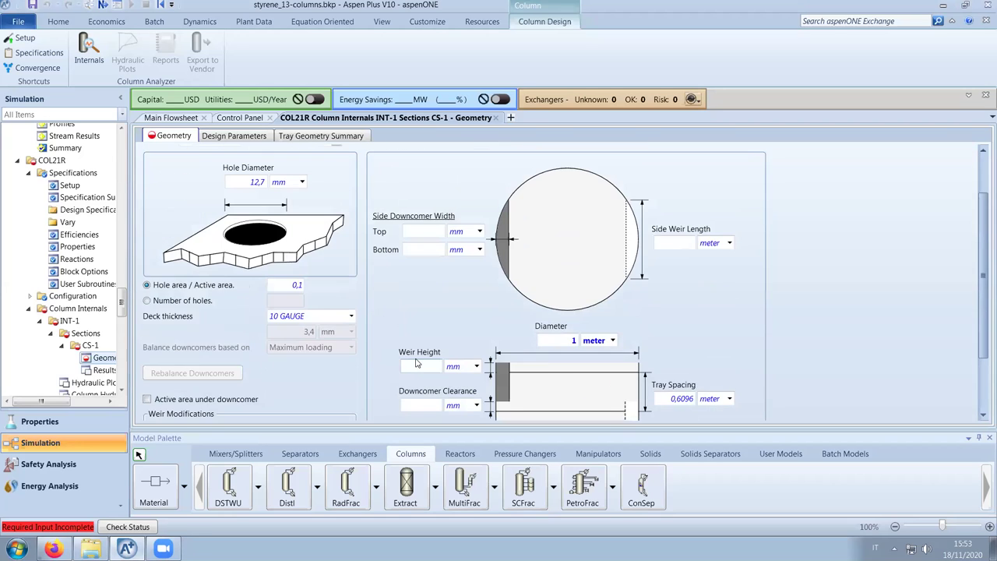
scroll(417, 362, "up", 3)
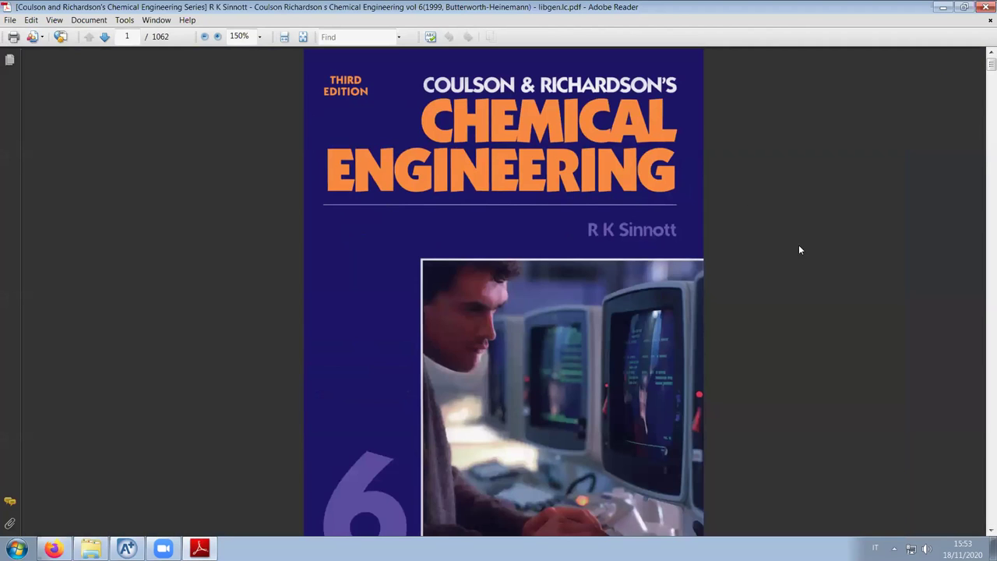
Browse the separation columns chapter of Coulson & Richardson's Chemical Engineering volume 6 in Adobe Reader, around page 539
scroll(822, 251, "down", 2)
left_click_drag(983, 72, 982, 297)
scroll(982, 298, "down", 3, "ctrl")
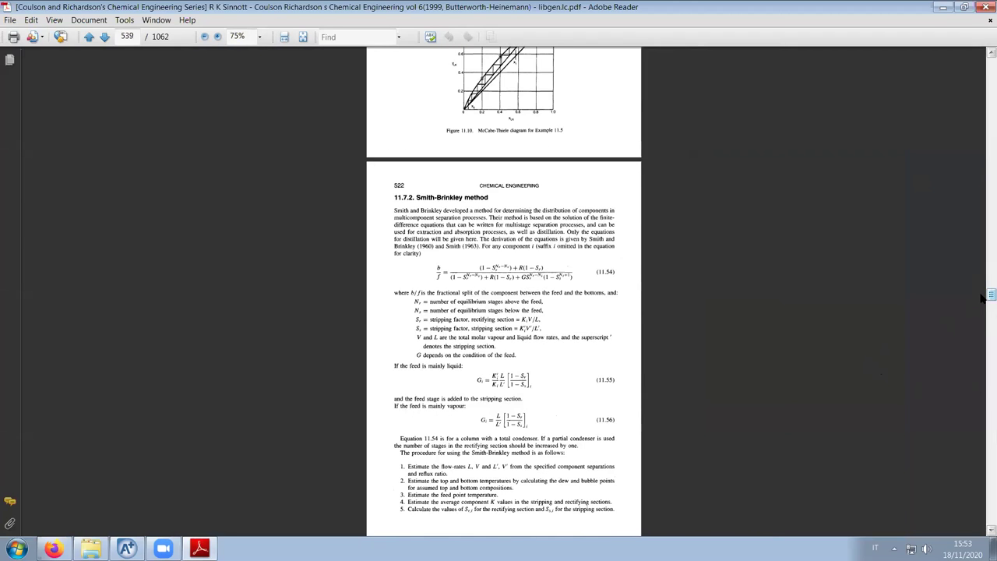
scroll(498, 358, "up", 4)
scroll(479, 367, "down", 6)
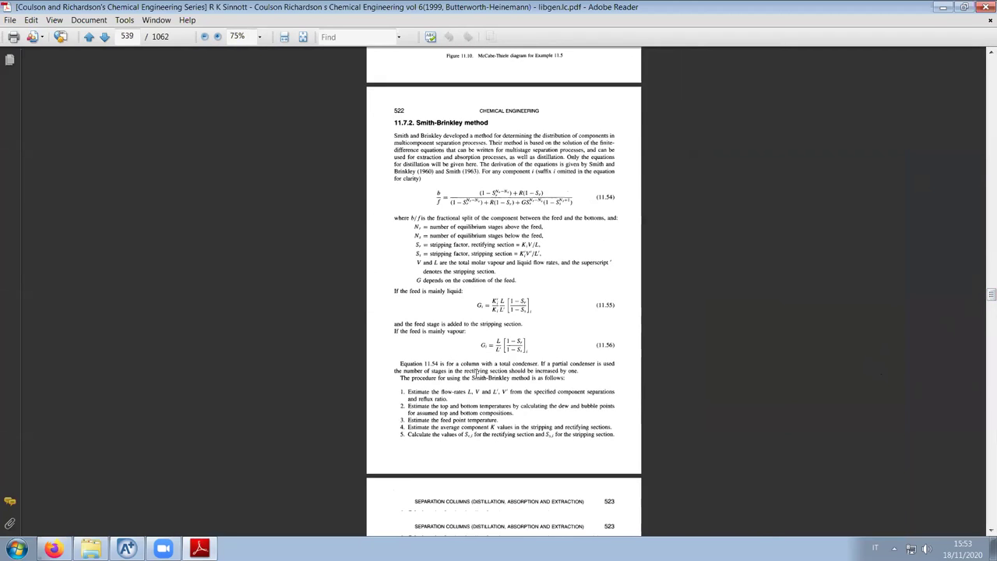
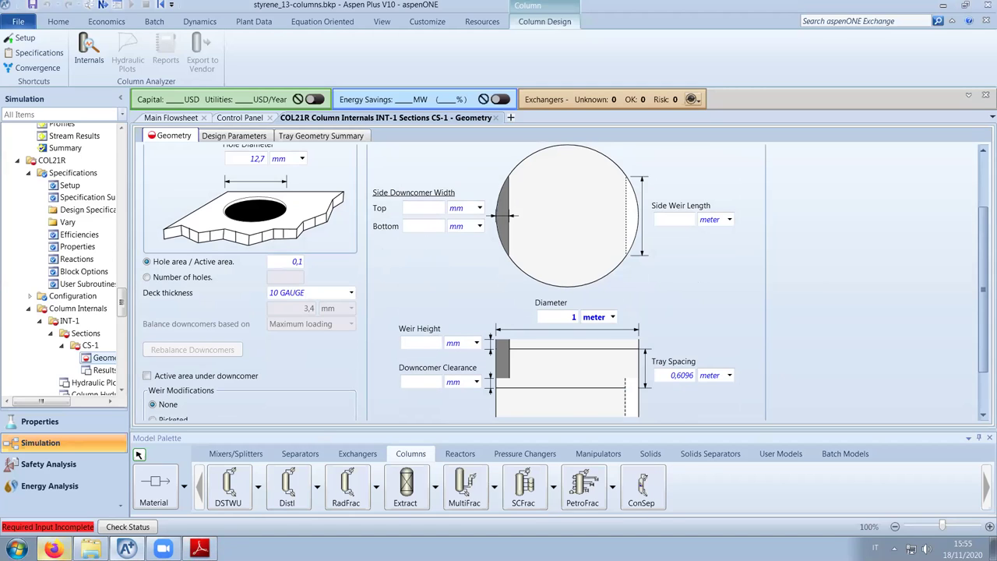
Look up the initial weir height in Table 8 of DistillationColumnDesign.pdf in Firefox, and set CS-1's weir height to 50 mm in Aspen Plus
left_click(53, 549)
scroll(473, 300, "up", 4)
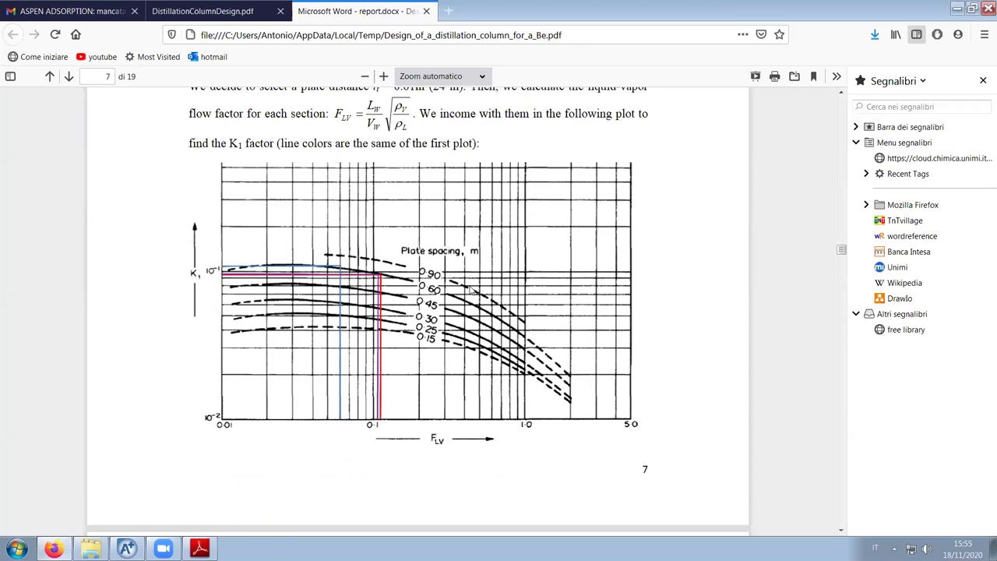
left_click(248, 14)
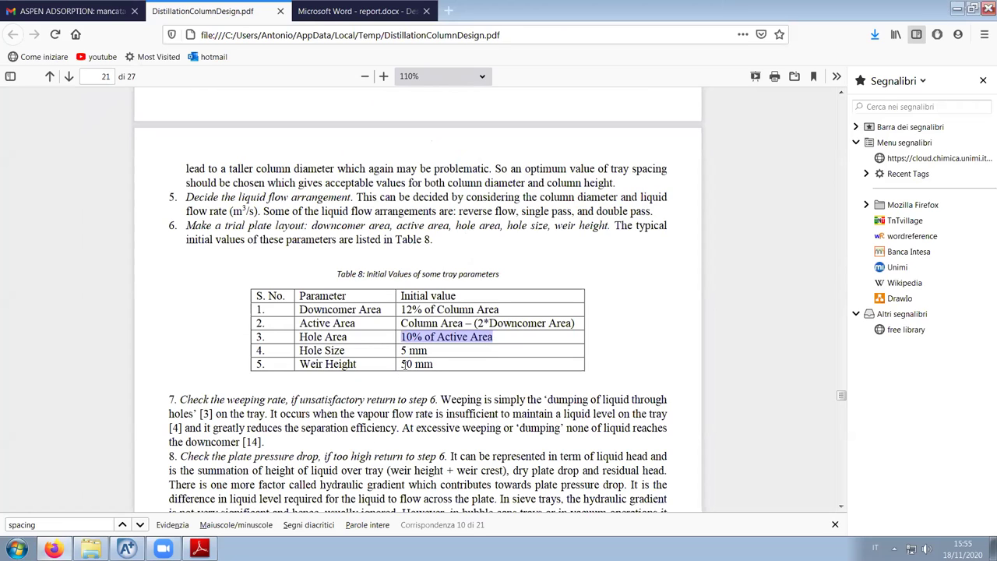
left_click_drag(402, 363, 426, 365)
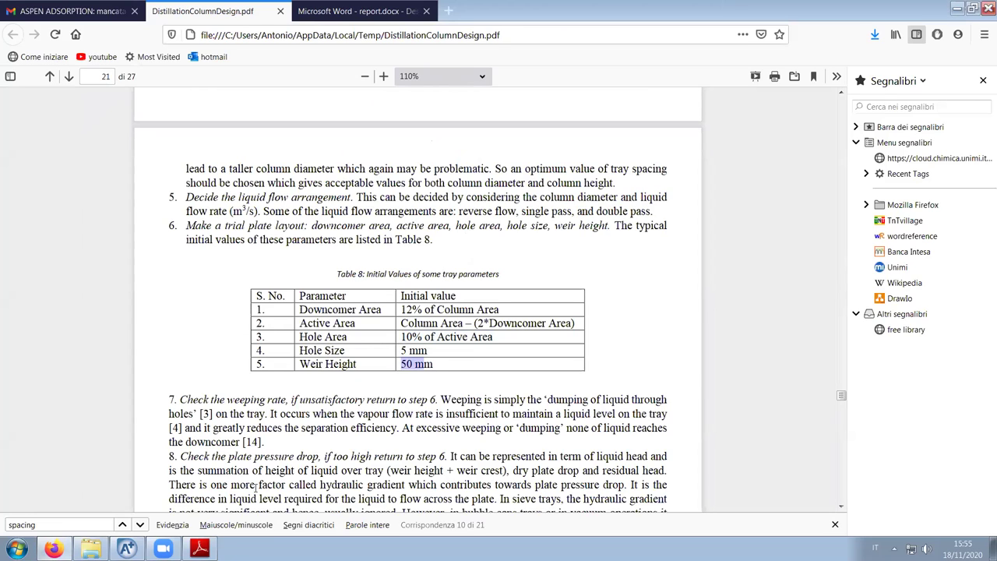
key("alt+Tab")
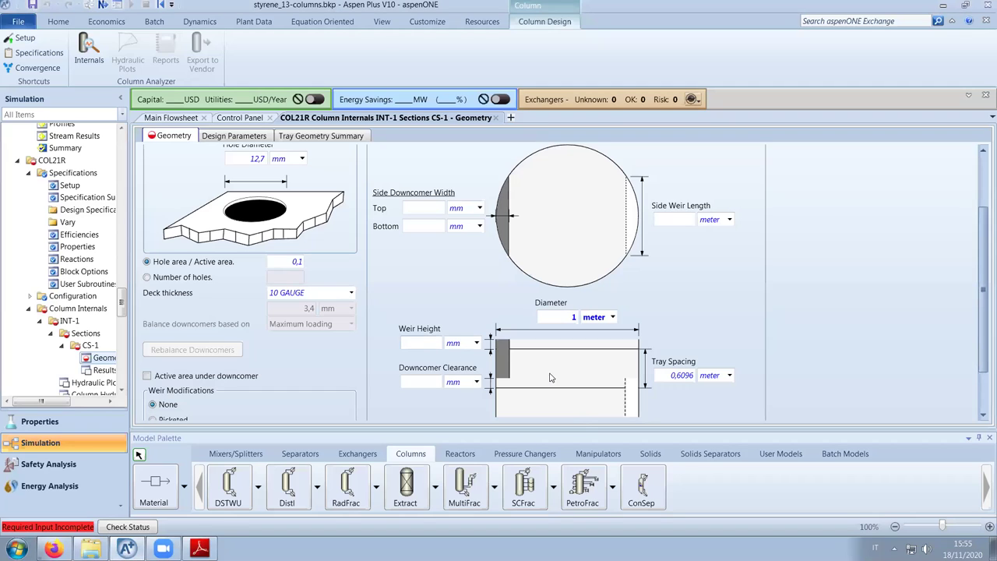
left_click(433, 344)
type("50")
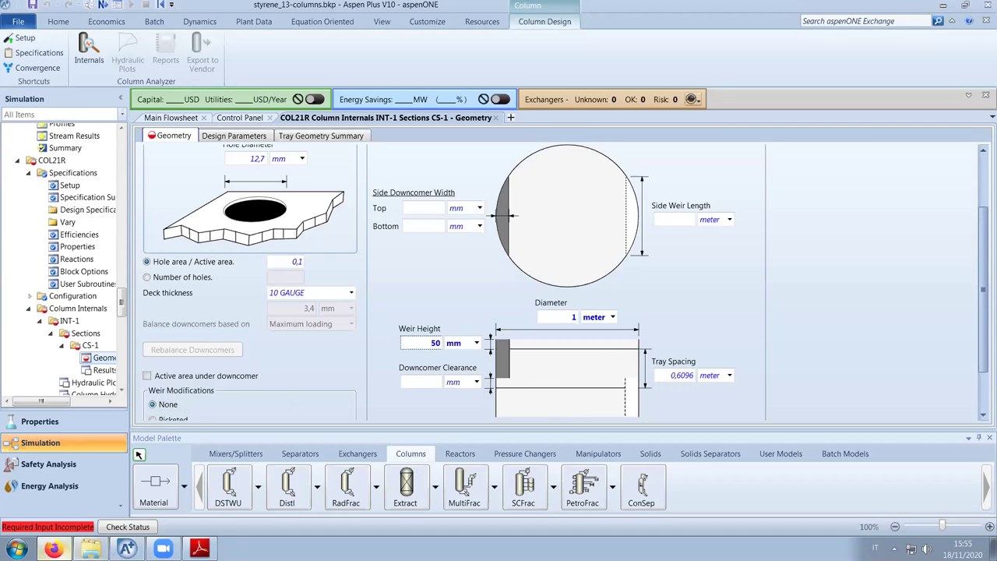
Examine the final tray specifications in Table 10 and the downcomer area guideline in Table 8 in Firefox, and return to Aspen Plus
left_click(53, 548)
scroll(331, 412, "down", 10)
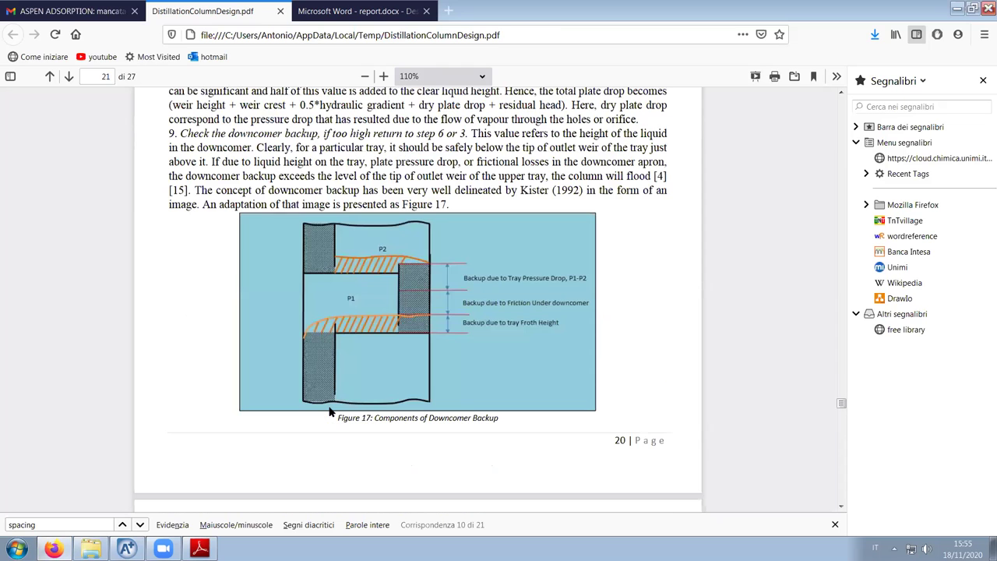
scroll(513, 335, "down", 5)
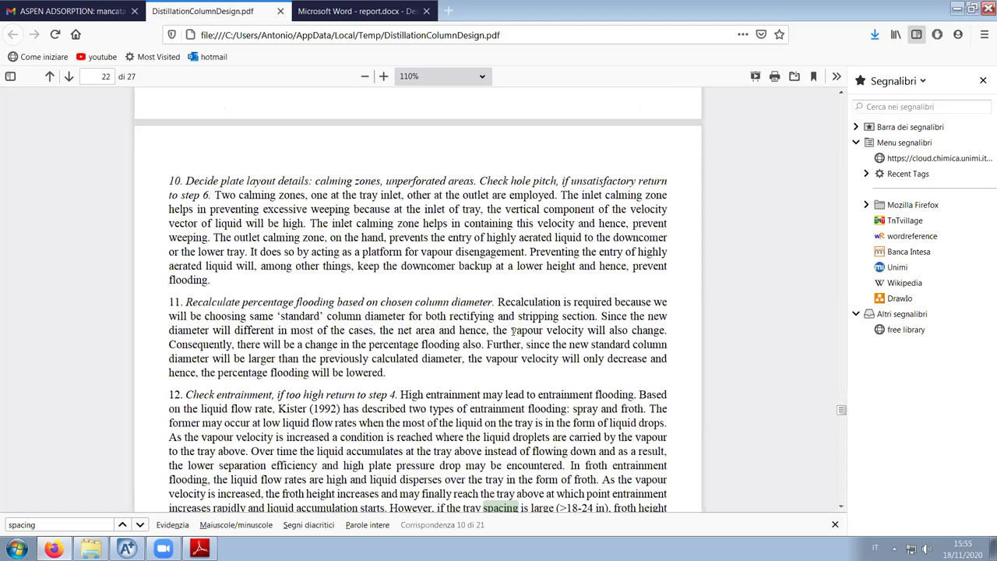
scroll(514, 333, "down", 10)
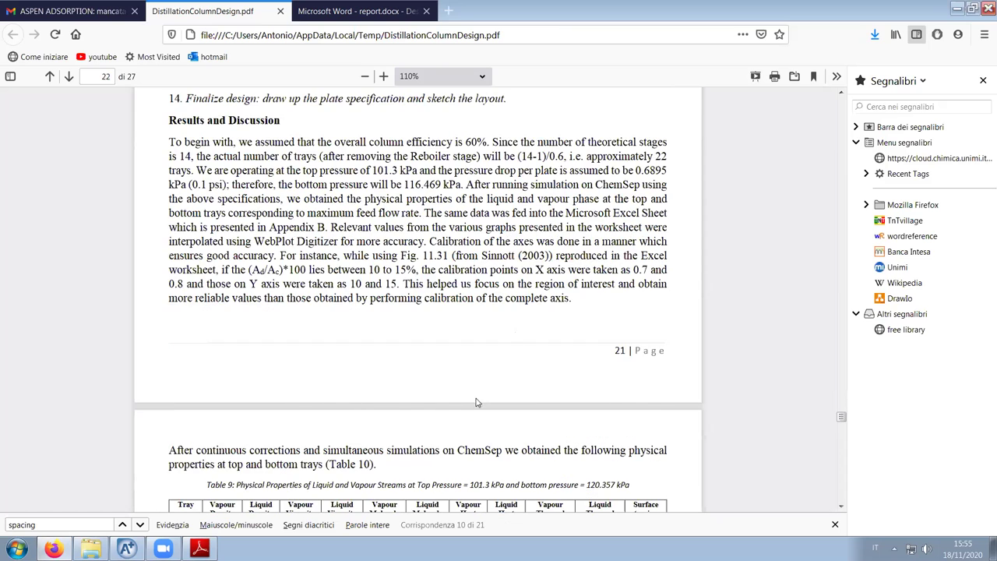
scroll(475, 401, "down", 5)
scroll(474, 401, "down", 10)
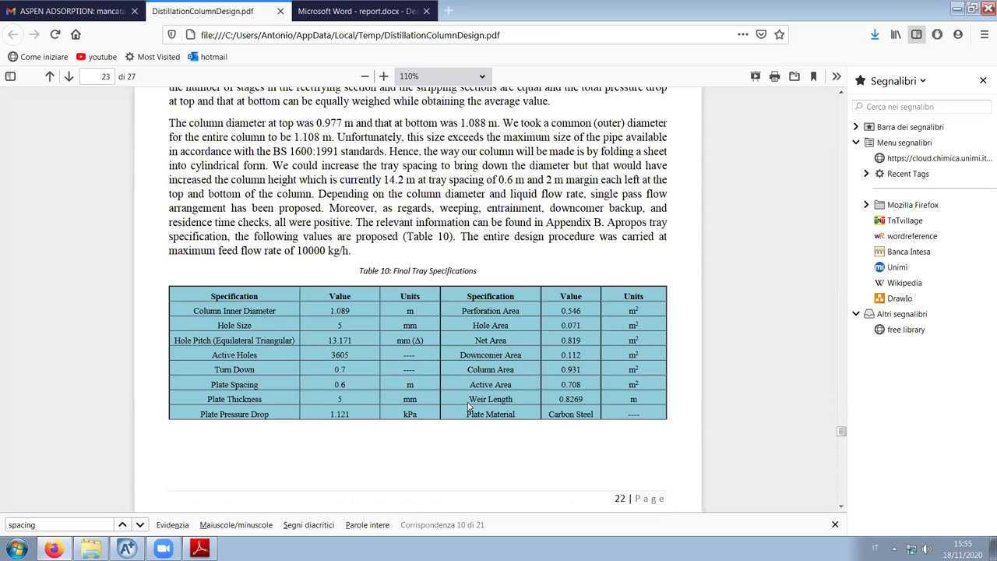
scroll(470, 408, "up", 5)
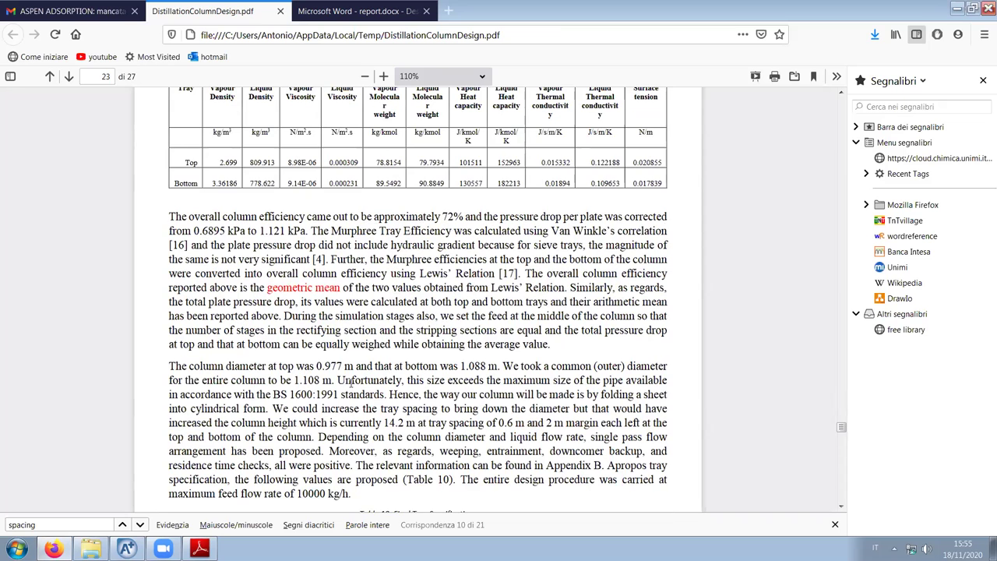
scroll(403, 374, "up", 20)
left_click_drag(403, 373, 508, 375)
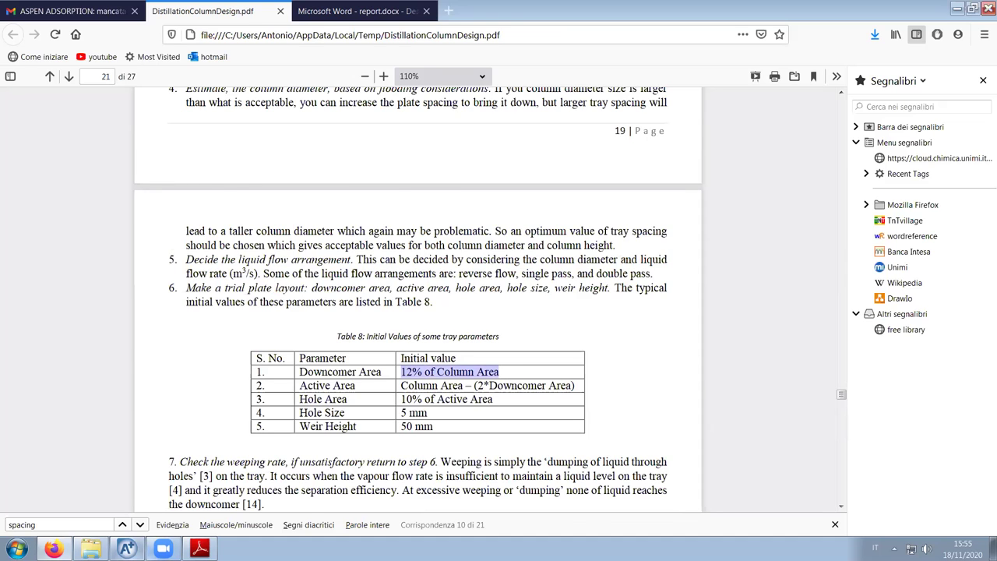
key("alt+Tab")
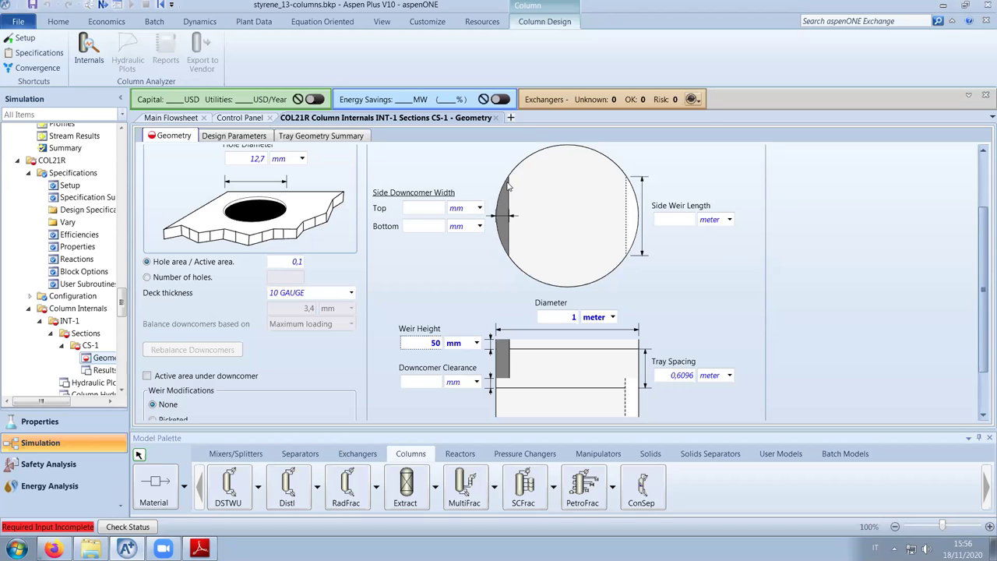
Set the top side downcomer width of CS-1 to 100 mm and check the remaining geometry fields
scroll(505, 226, "down", 1)
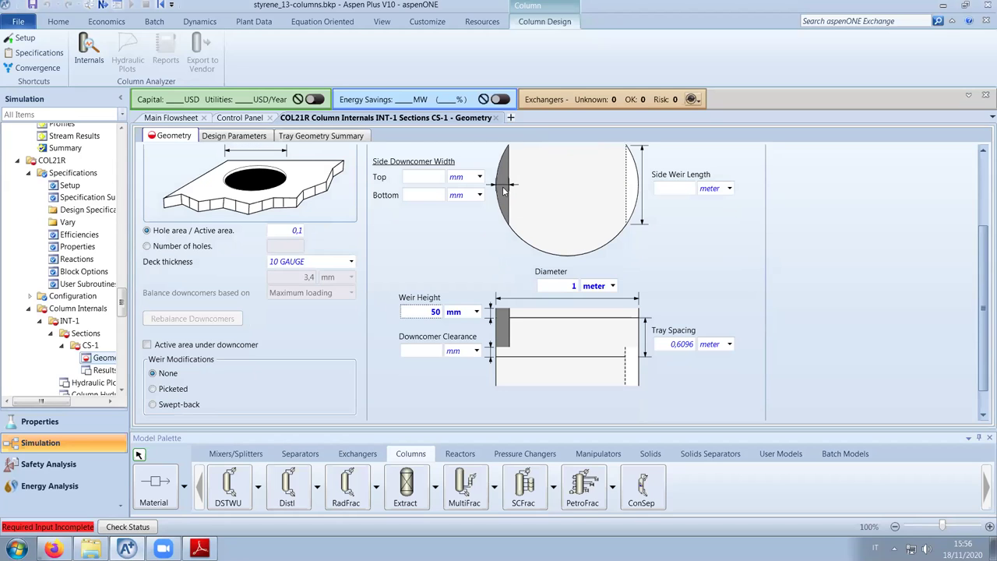
scroll(499, 183, "up", 1)
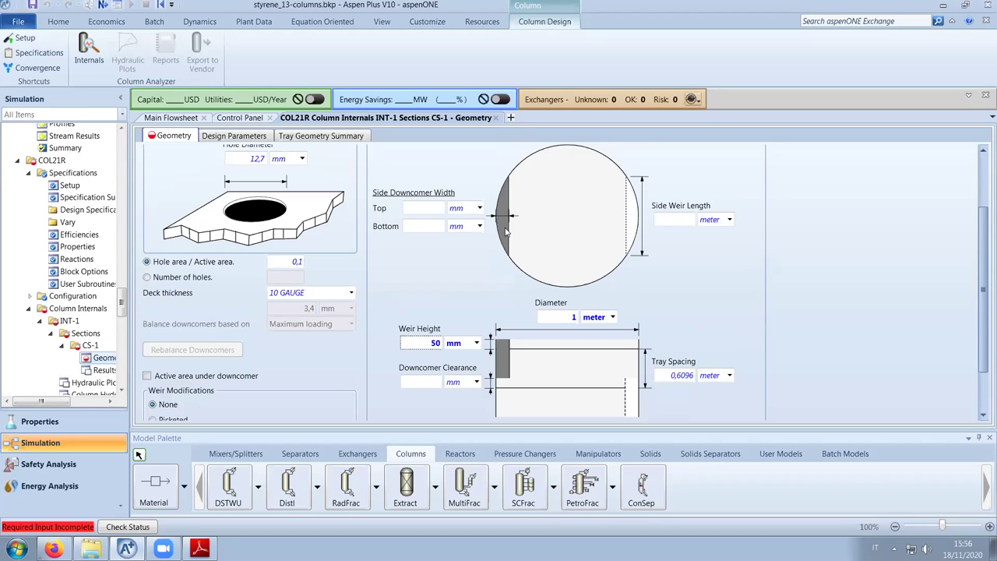
left_click(423, 207)
type("100")
key("Return")
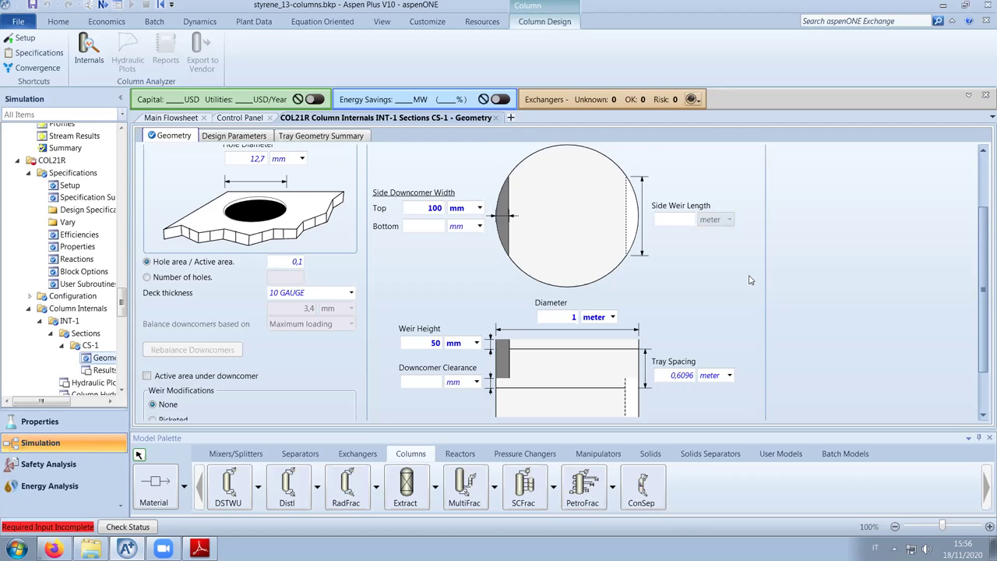
scroll(750, 279, "down", 1)
scroll(750, 280, "up", 1)
scroll(438, 258, "down", 2)
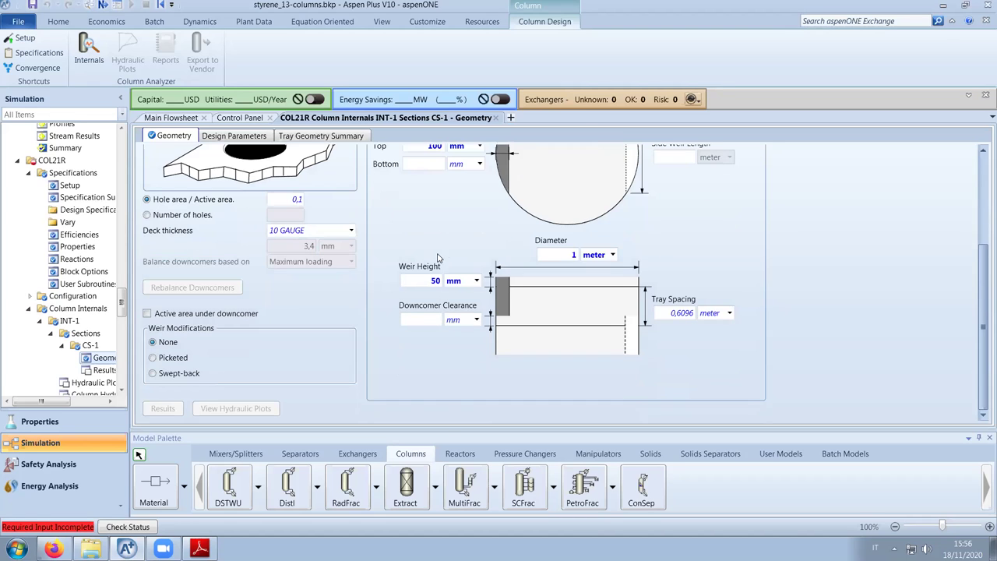
scroll(438, 258, "up", 1)
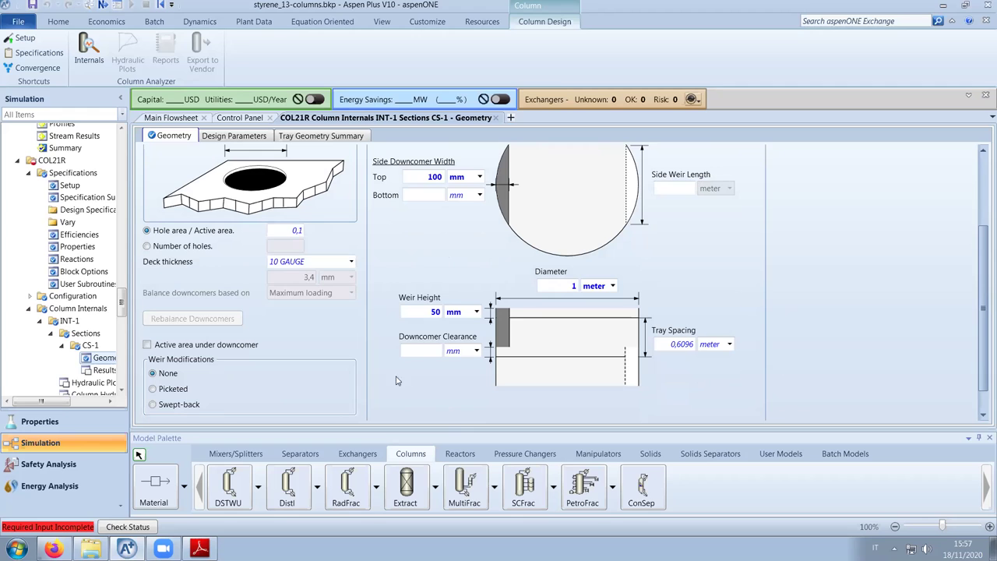
scroll(685, 347, "up", 1)
scroll(685, 346, "down", 1)
scroll(698, 354, "up", 2)
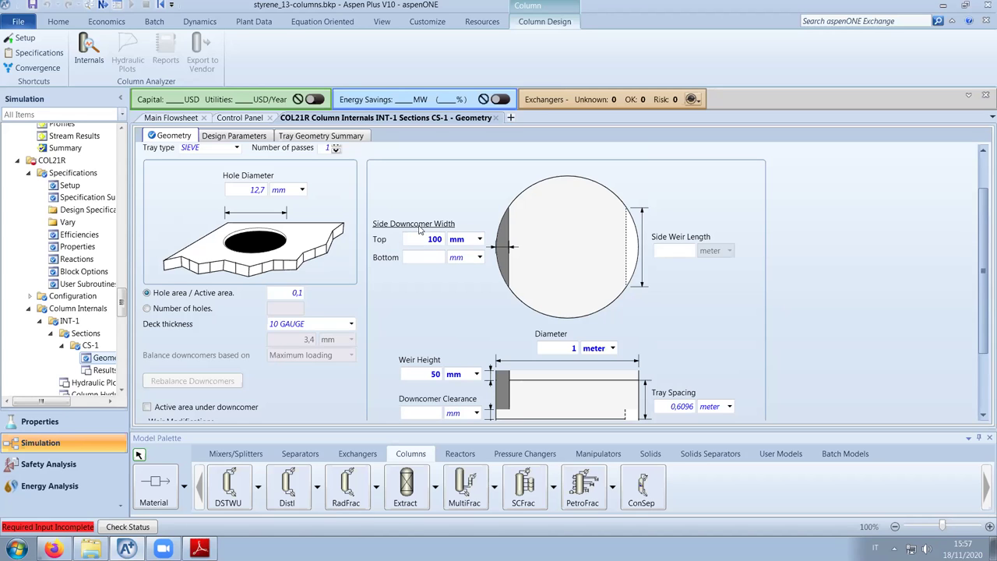
scroll(397, 339, "down", 2)
scroll(393, 328, "up", 1)
scroll(394, 328, "up", 2)
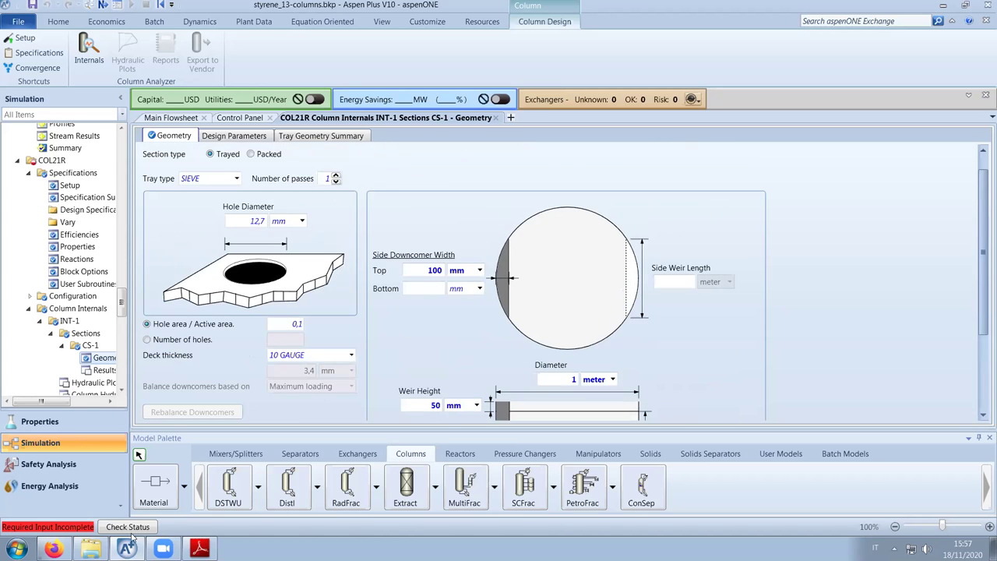
Switch to Firefox and examine the weeping check results and the K2 plot in the Design_of_a_distillation_column_for_a_Be.pdf report
left_click(53, 548)
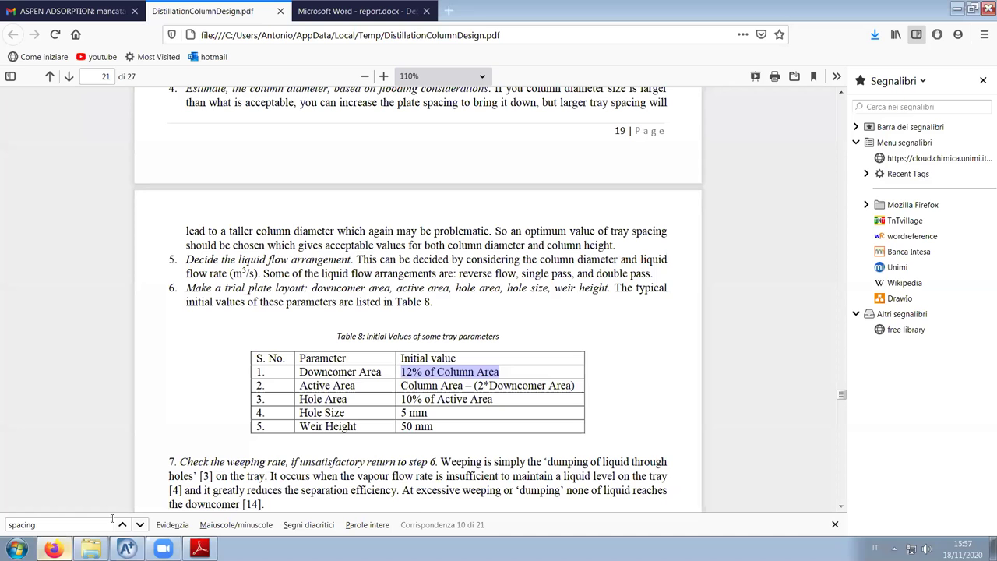
left_click(341, 17)
scroll(496, 335, "down", 15)
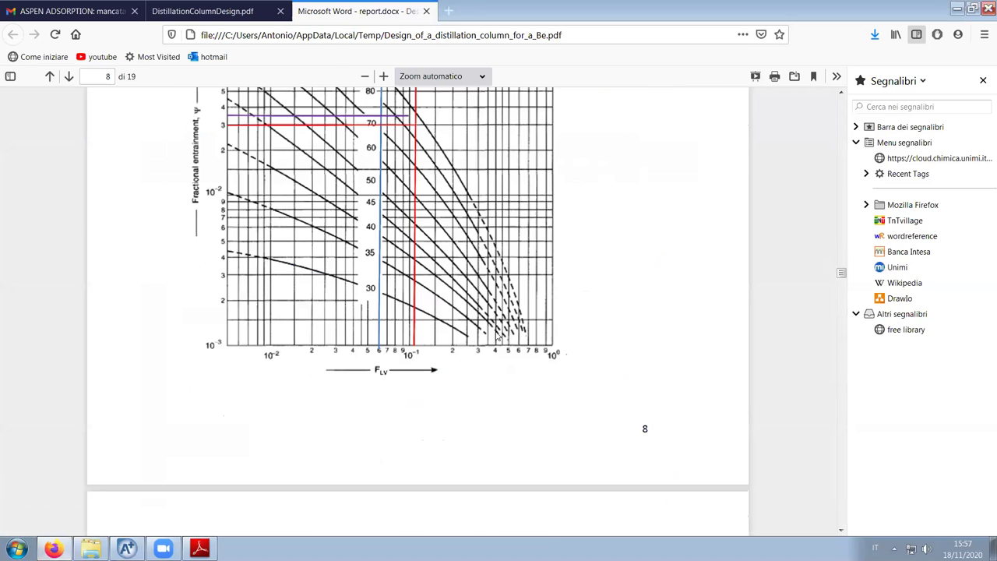
scroll(497, 336, "down", 15)
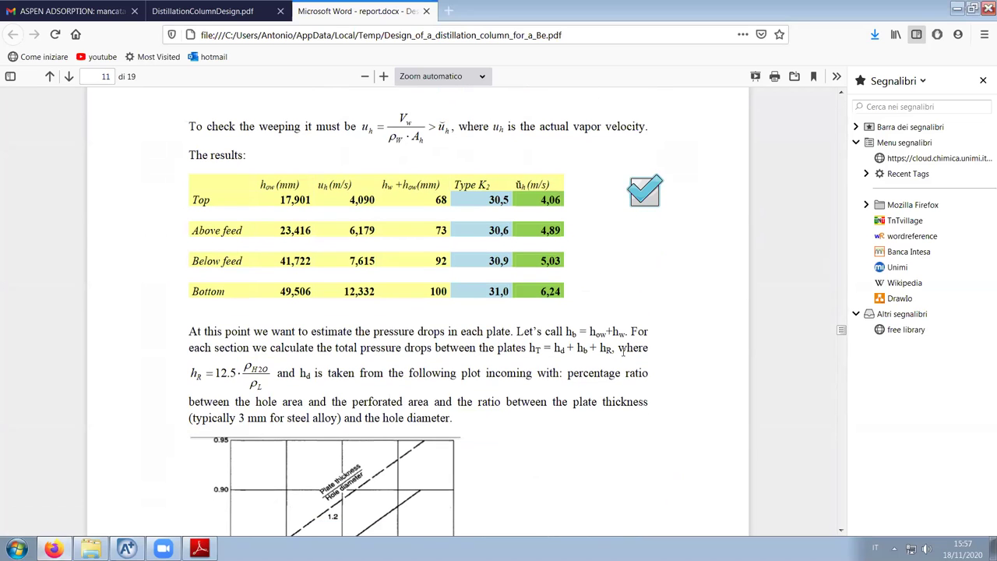
scroll(653, 356, "up", 2)
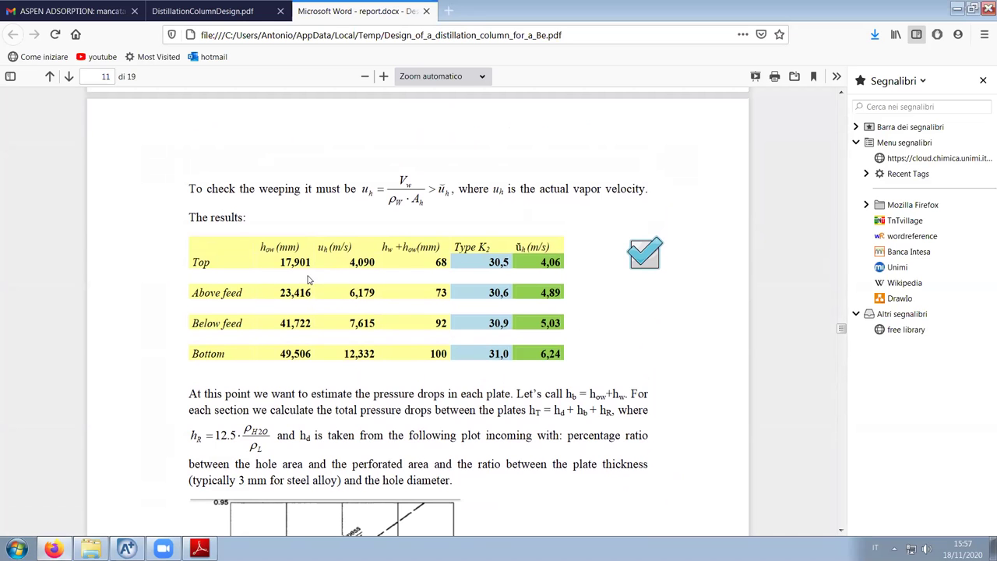
scroll(273, 267, "up", 8)
scroll(281, 314, "down", 7)
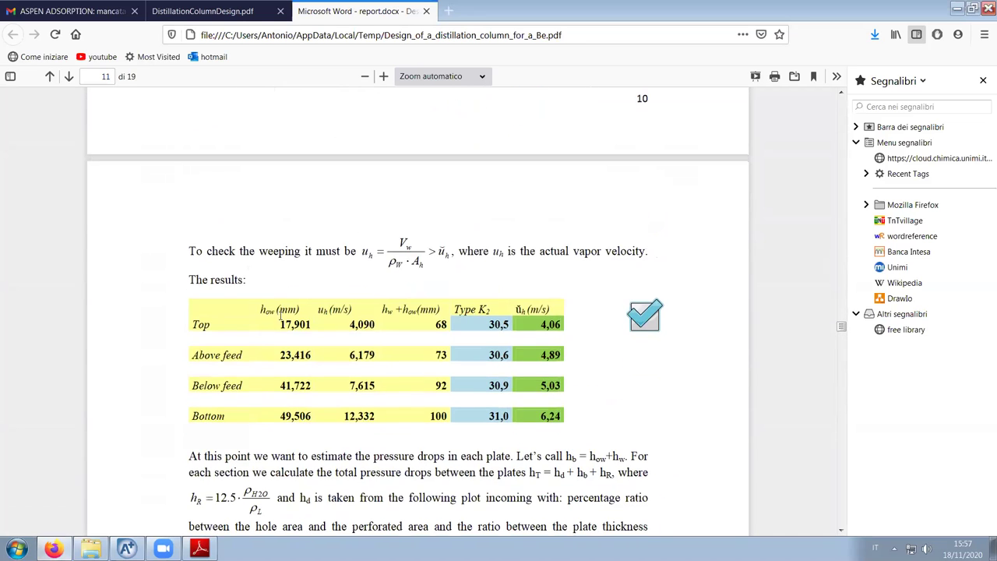
scroll(309, 322, "up", 8)
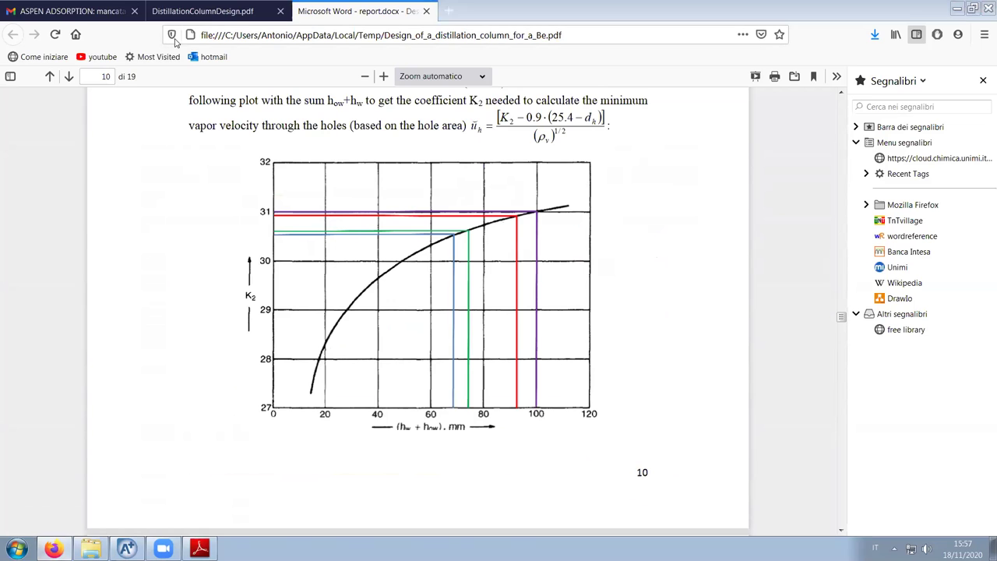
Examine the tray diagram with weir height and downcomer clearance in DistillationColumnDesign.pdf and compare it with CS-1's geometry in Aspen Plus
left_click(203, 10)
scroll(468, 374, "up", 10)
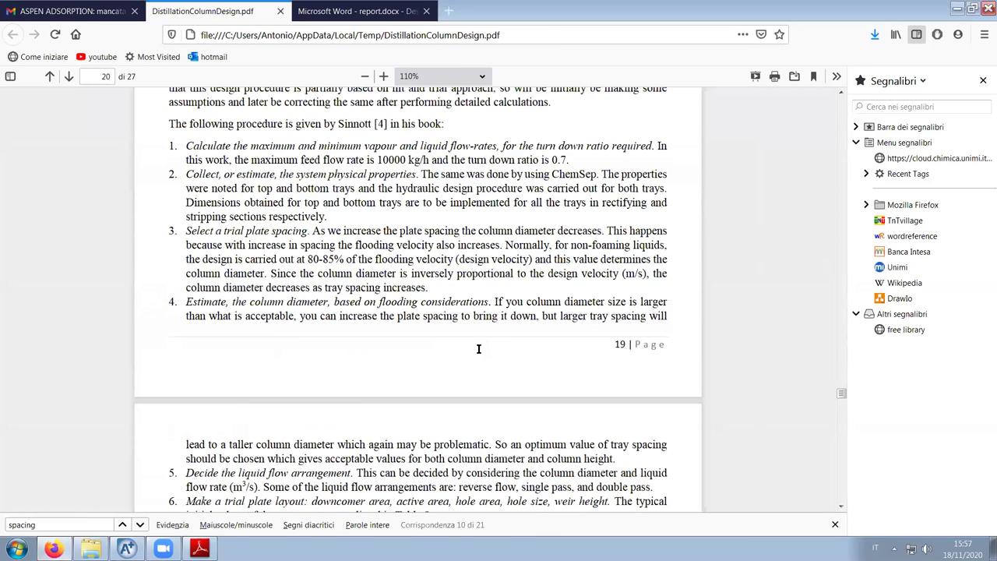
scroll(456, 410, "up", 10)
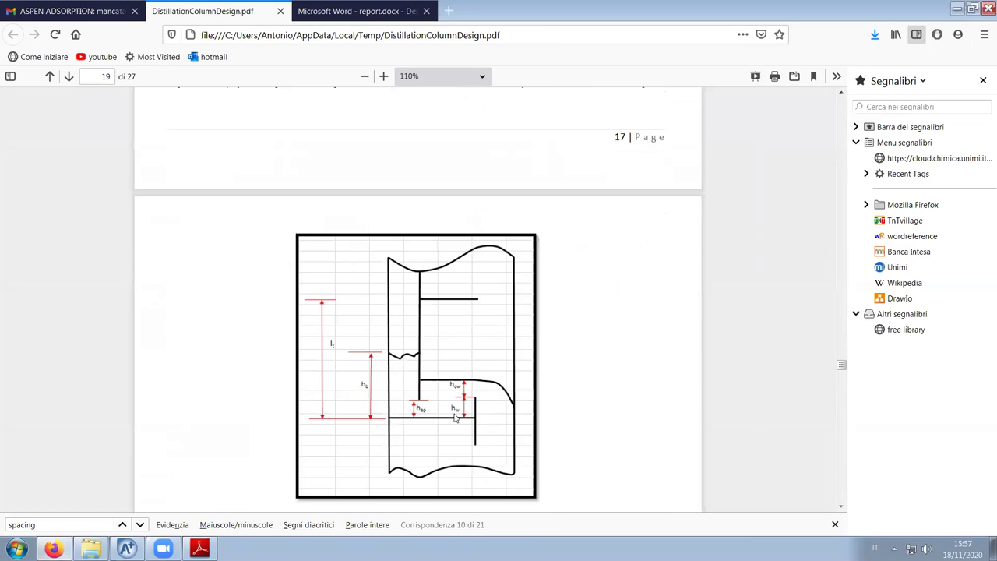
scroll(474, 441, "up", 4)
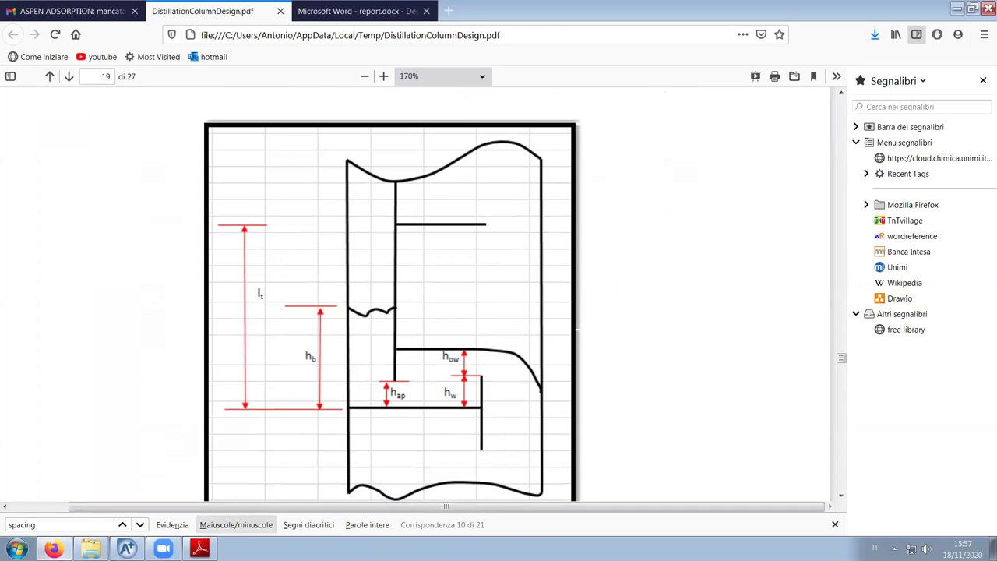
left_click(126, 549)
scroll(678, 388, "down", 3)
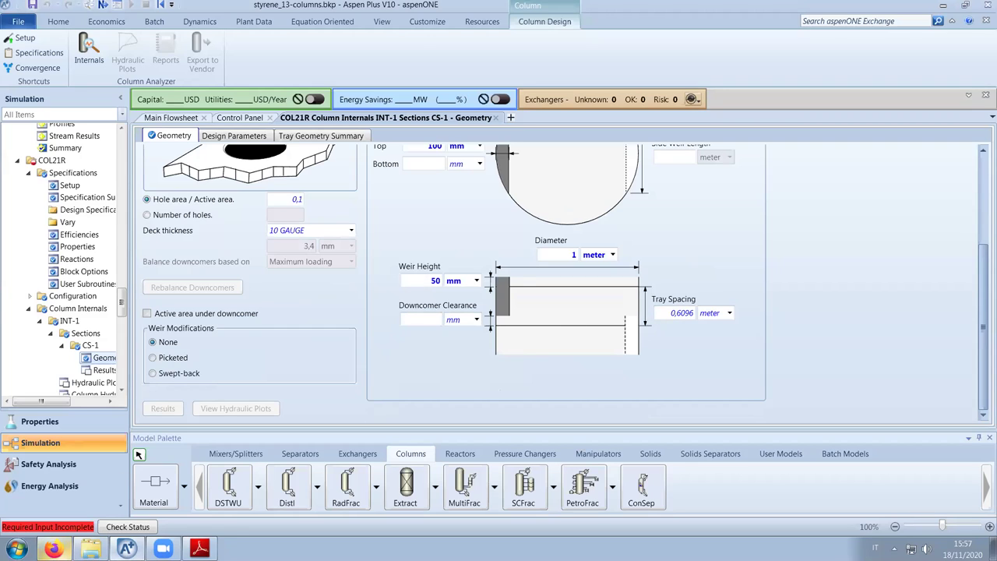
left_click(53, 548)
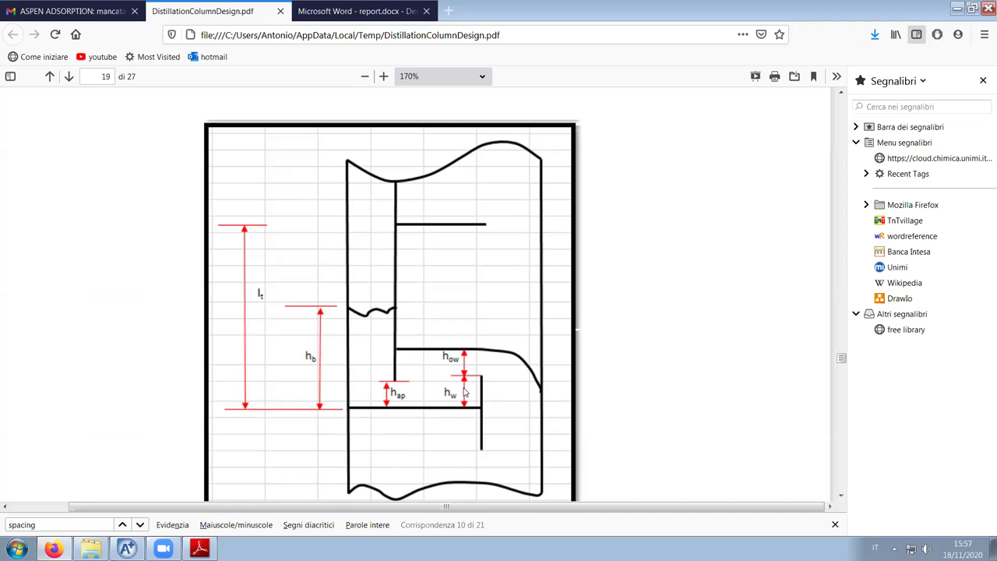
key("alt+Tab")
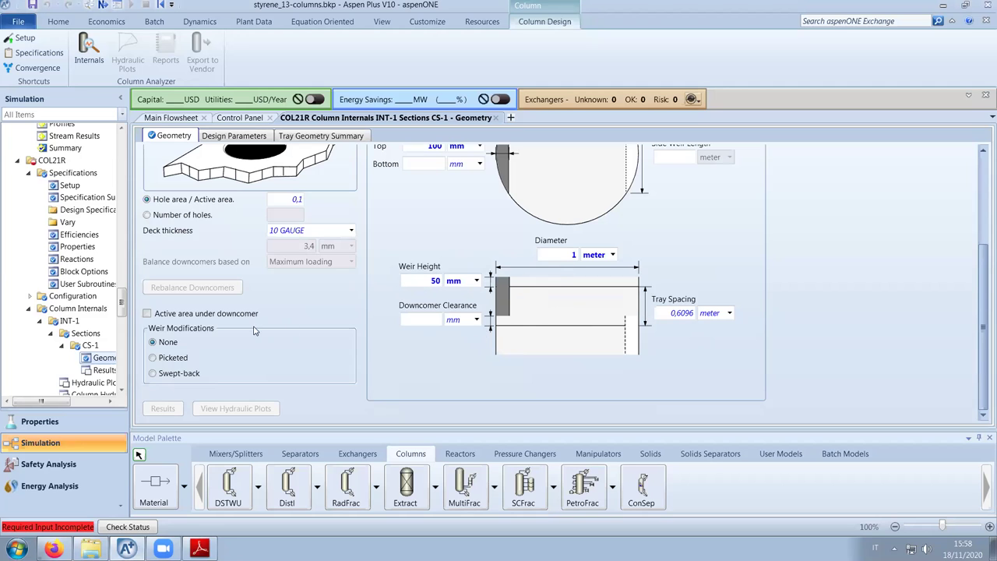
Enable the rate-based calculation for section CS-1 in the rate-based modeling settings of COL21R
left_click_drag(122, 317, 122, 333)
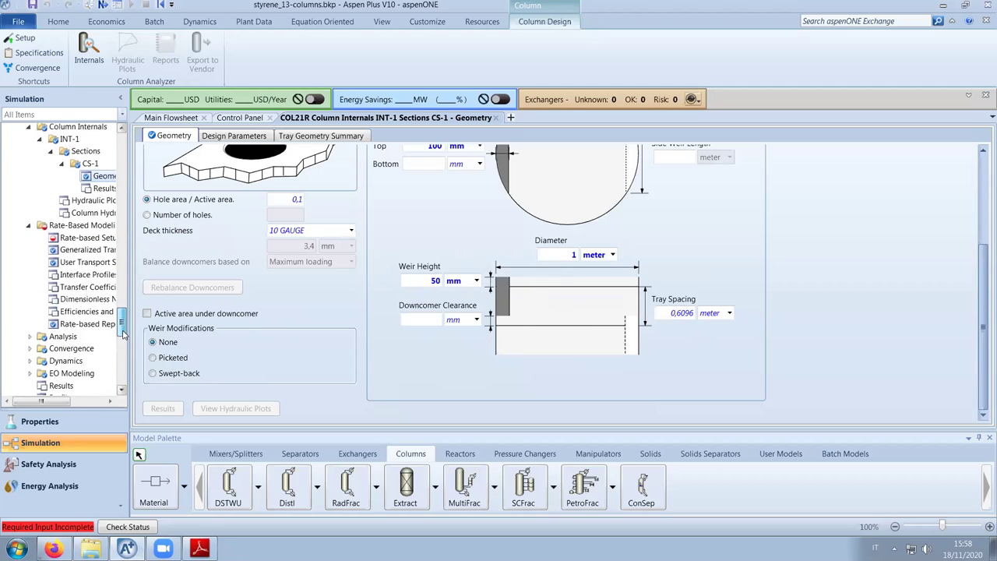
scroll(483, 275, "up", 3)
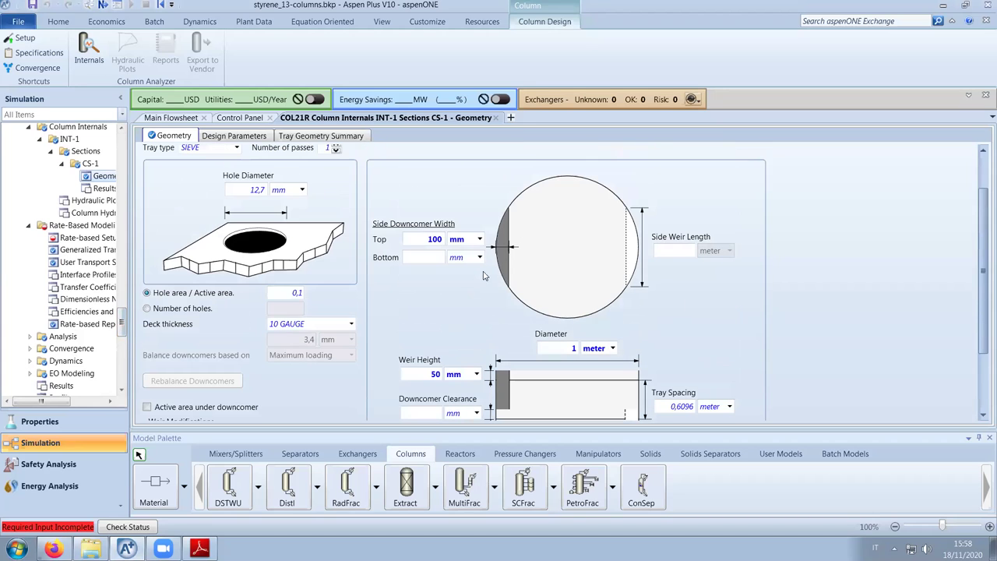
scroll(484, 276, "down", 2)
scroll(481, 278, "up", 2)
scroll(479, 281, "up", 1)
scroll(479, 277, "down", 1)
left_click(81, 225)
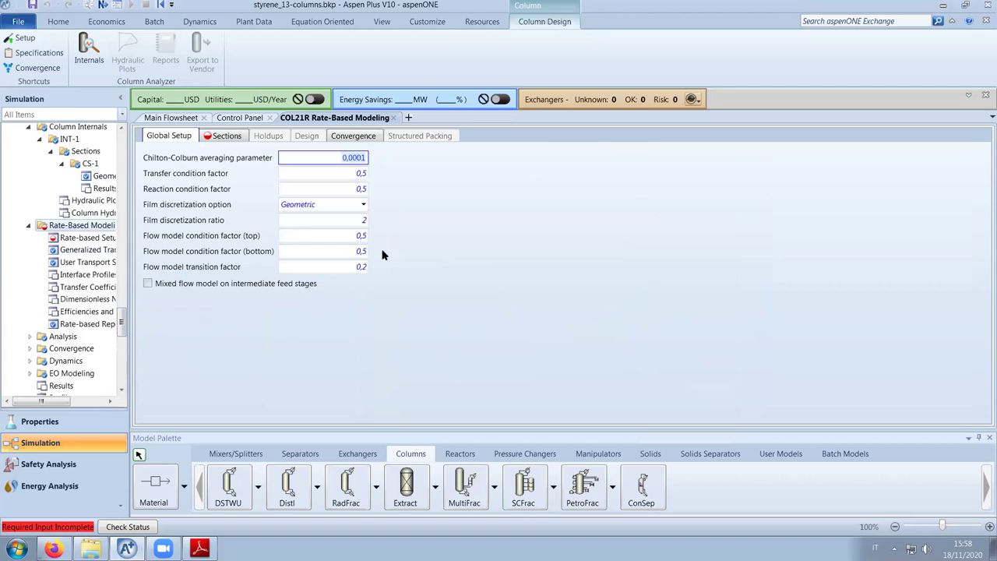
left_click(235, 137)
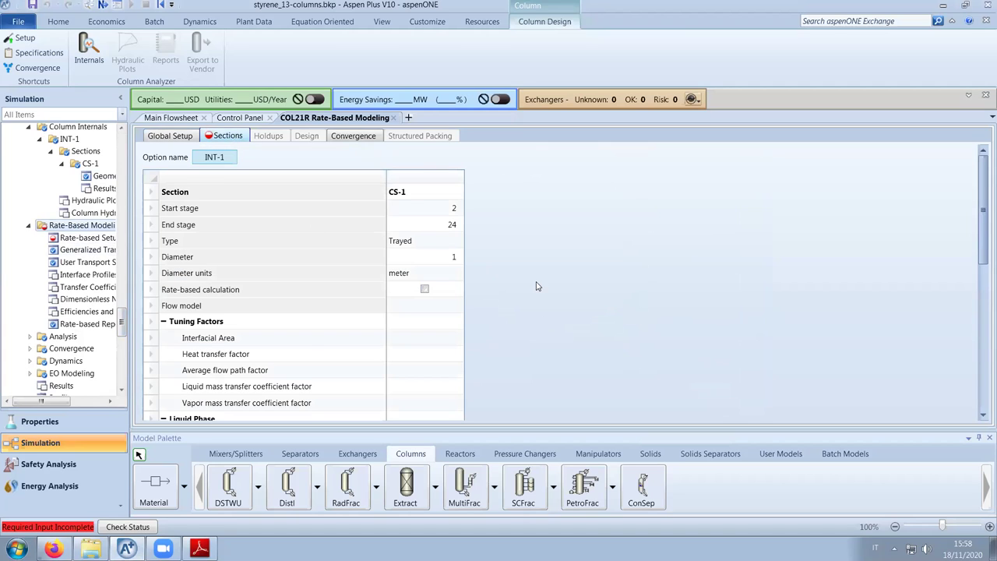
scroll(536, 287, "down", 2)
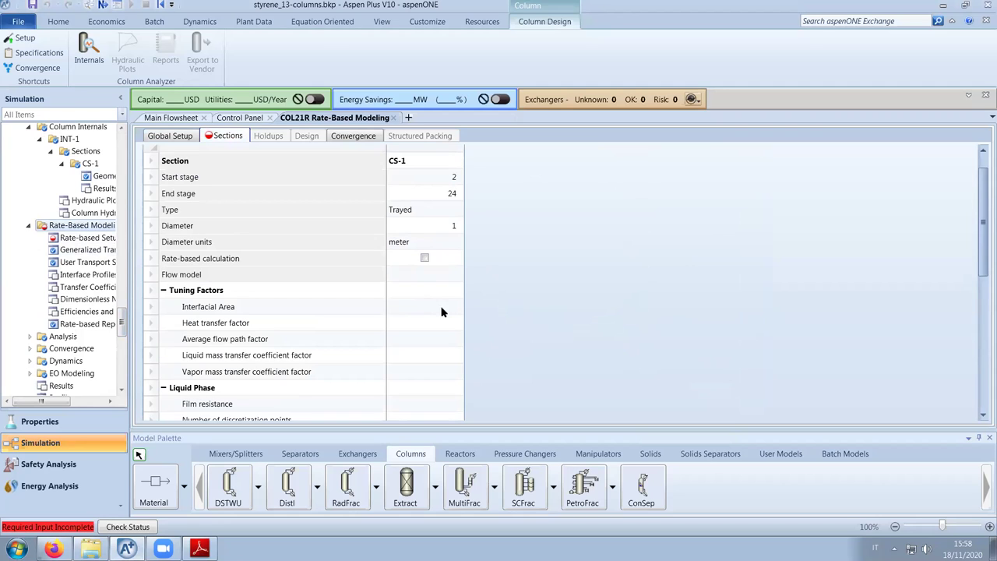
left_click(425, 260)
left_click(425, 259)
scroll(537, 287, "down", 2)
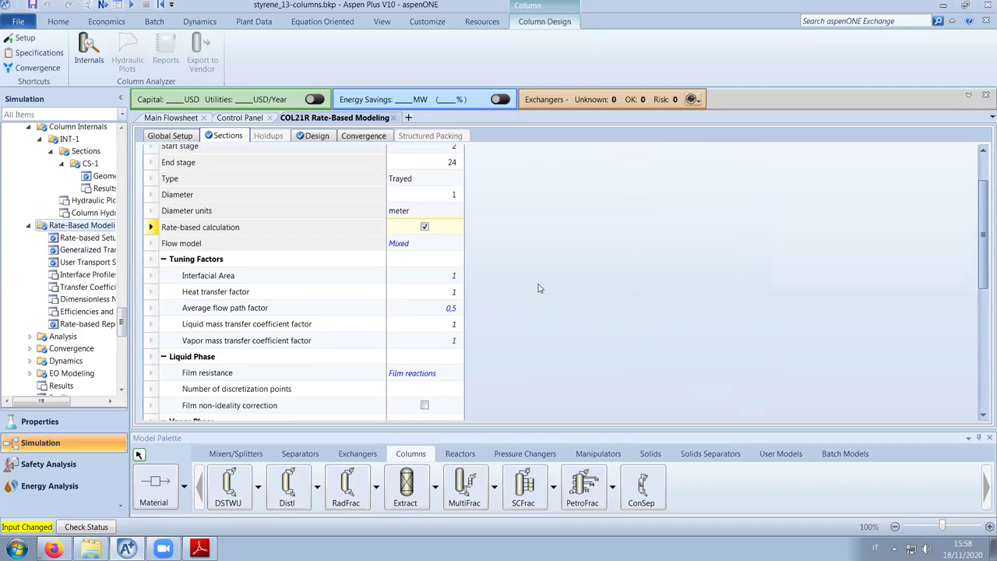
Review the available flow models for CS-1 and set the flow model to Mixed
left_click(448, 248)
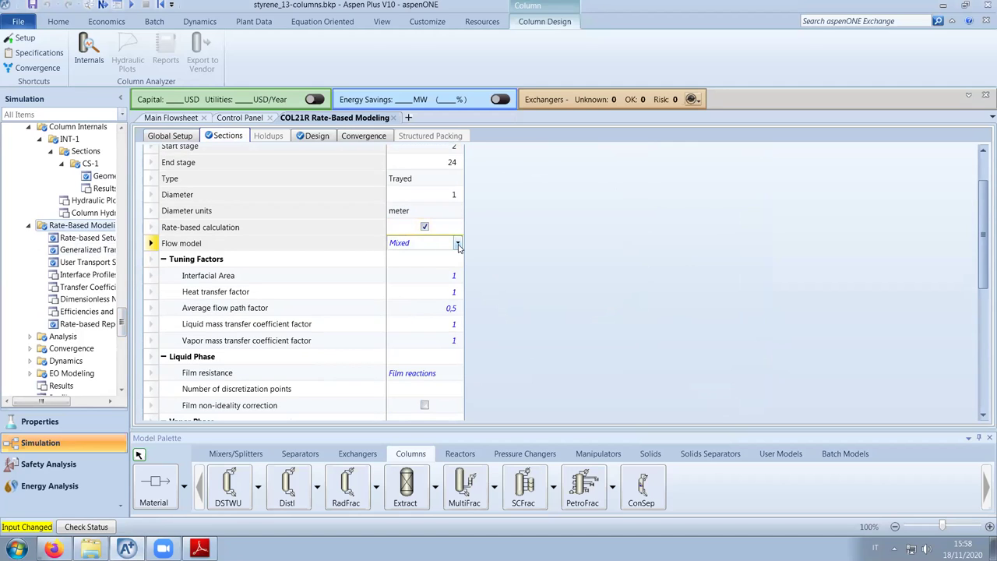
left_click(458, 244)
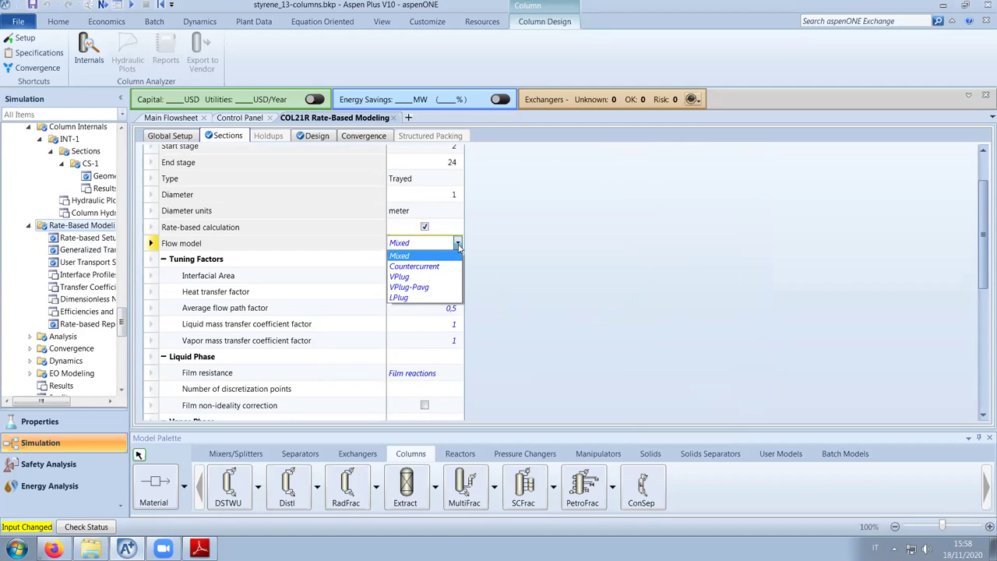
scroll(430, 233, "down", 2)
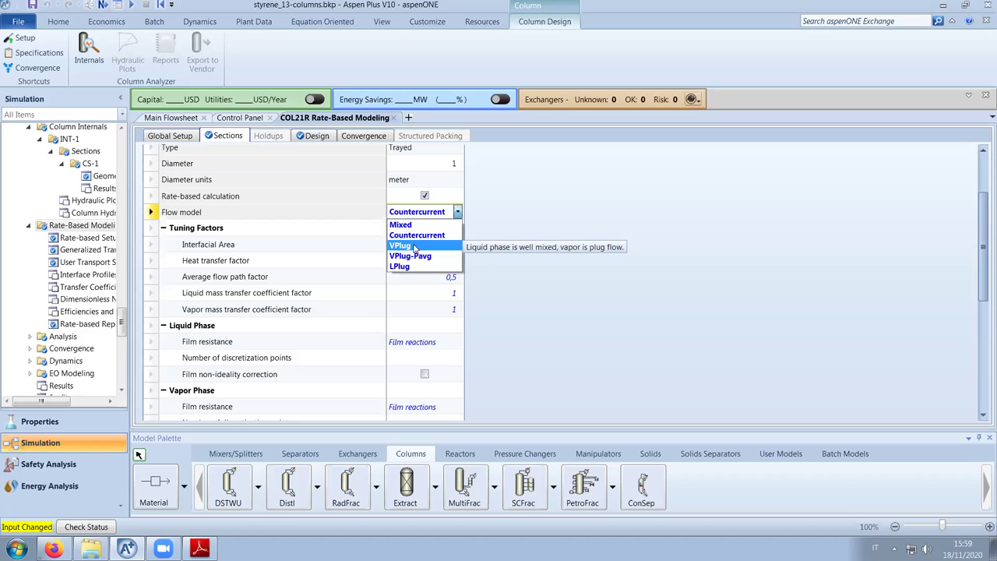
left_click(405, 224)
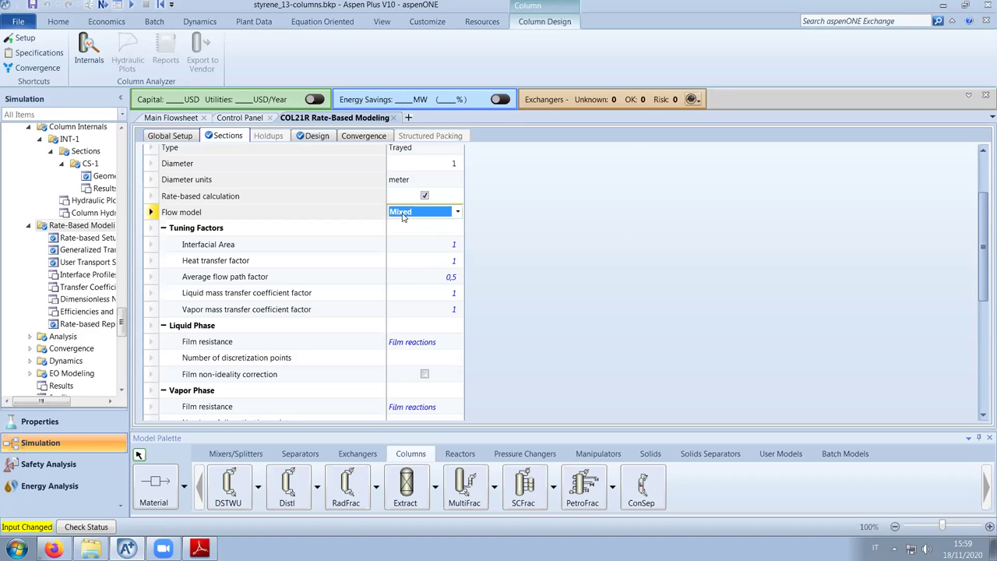
left_click(570, 284)
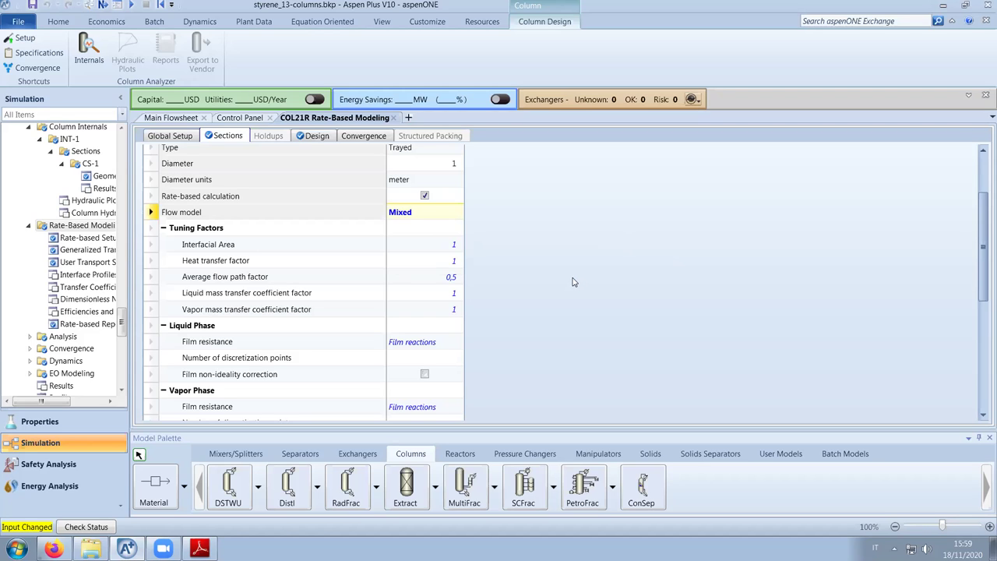
left_click(436, 215)
left_click(458, 212)
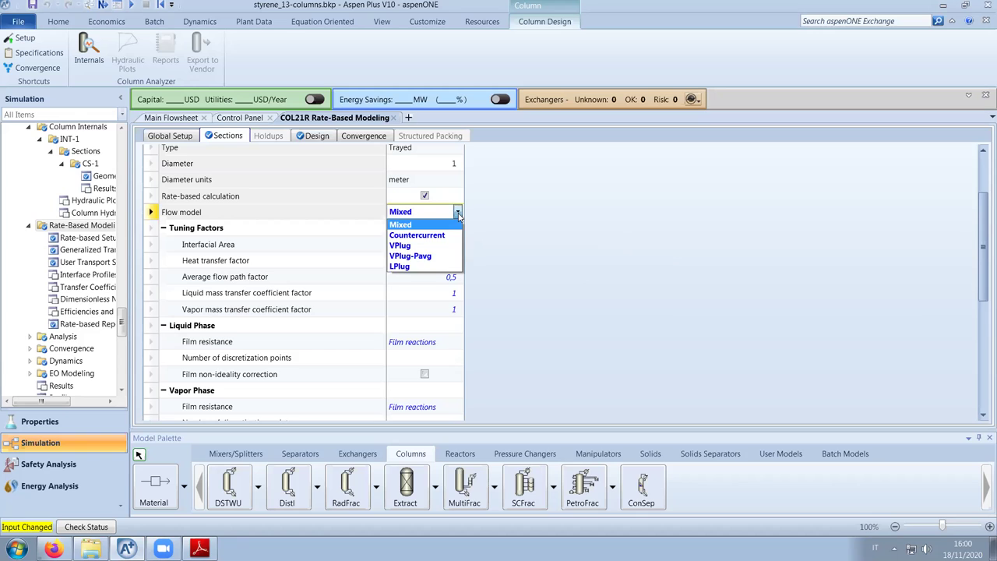
left_click(418, 226)
scroll(652, 261, "down", 2)
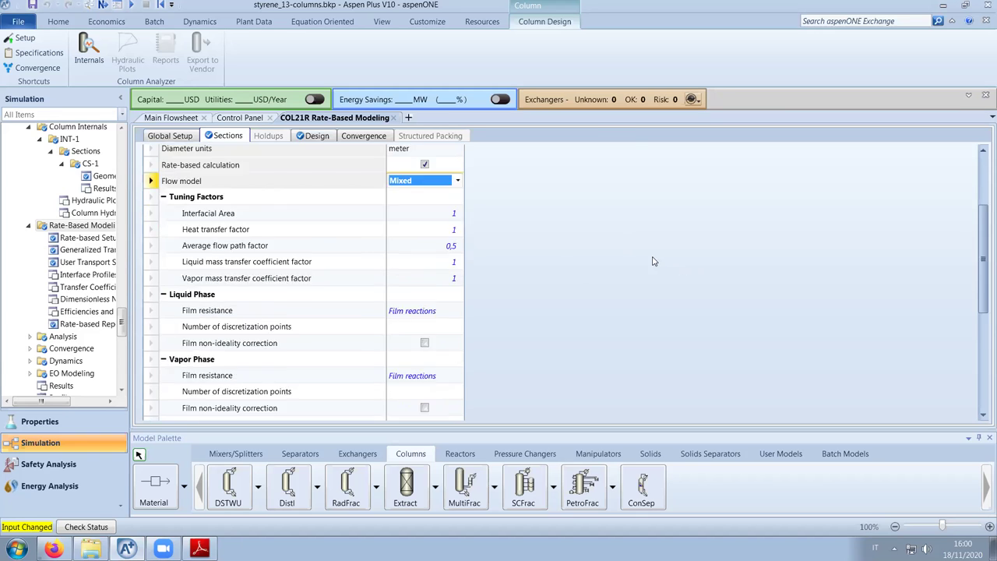
Set the film resistance of CS-1 to Consider film for both the liquid and vapor phases
left_click(440, 247)
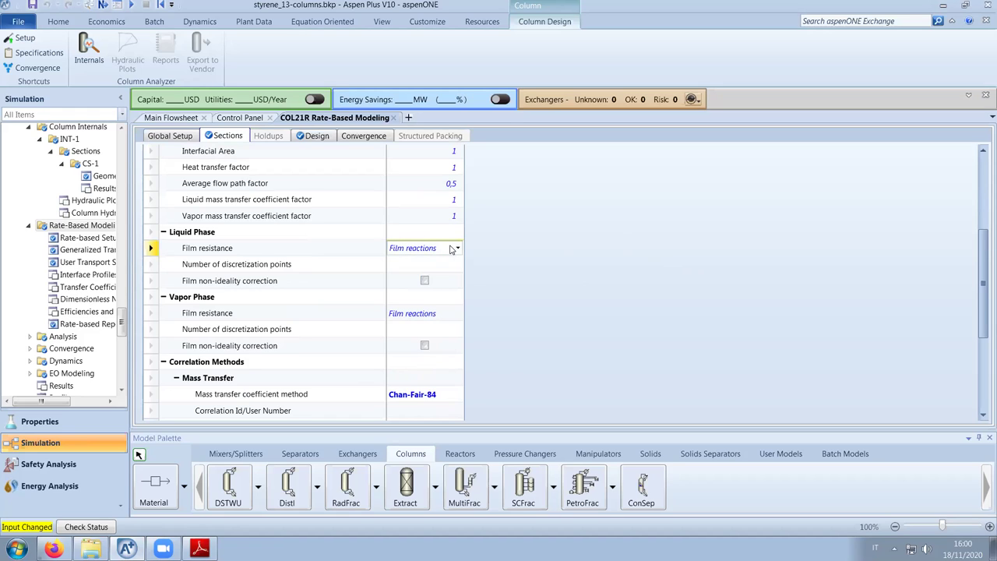
left_click(457, 248)
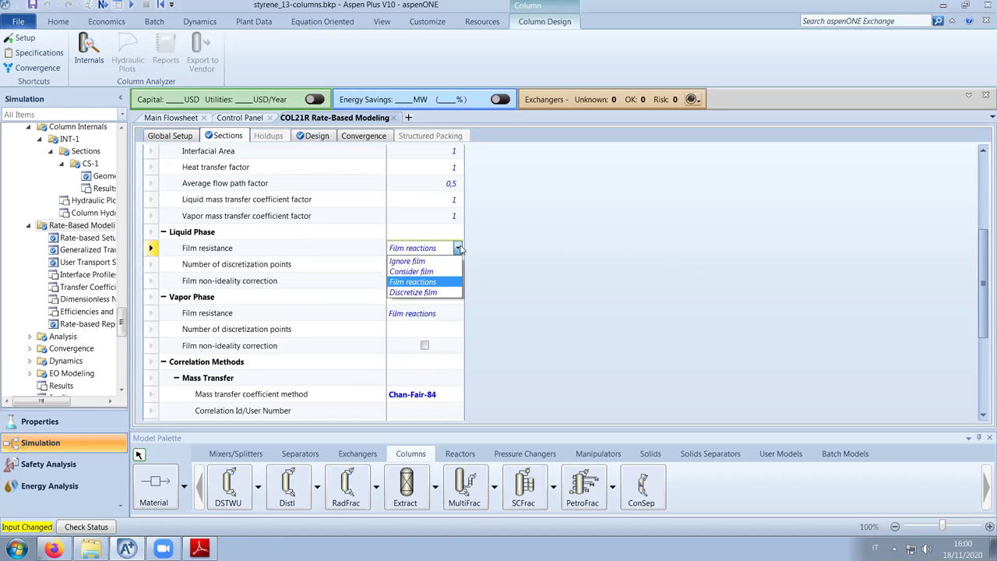
left_click(430, 272)
left_click(446, 313)
left_click(459, 313)
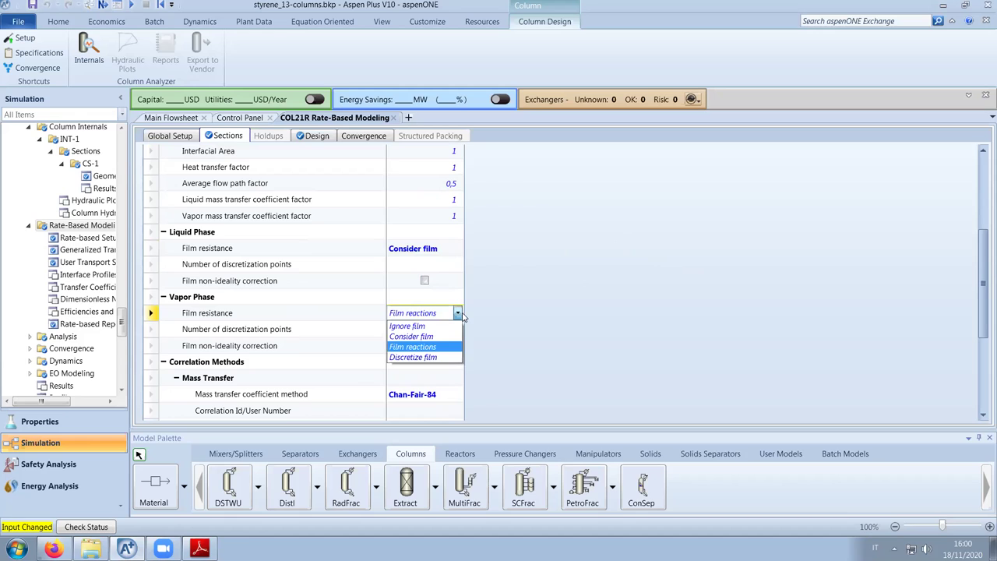
left_click(458, 336)
Enable design mode to calculate CS-1's column diameter and set the base stage to 5
left_click(316, 136)
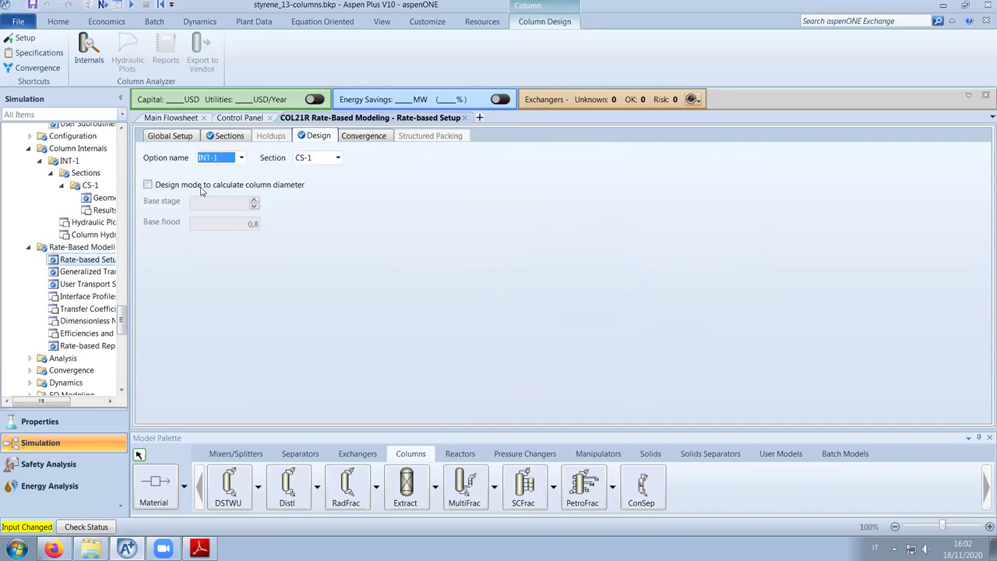
left_click(235, 185)
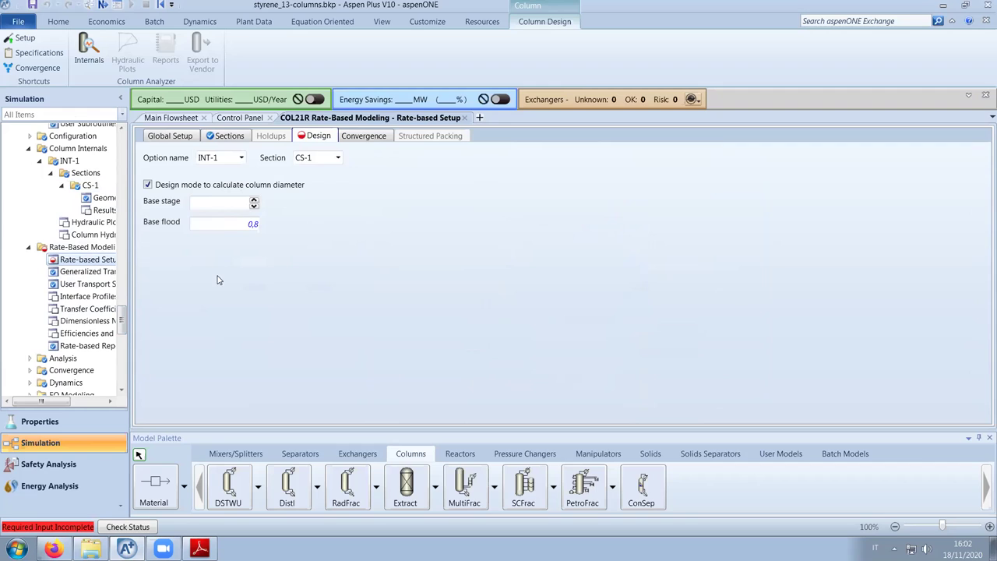
left_click(214, 204)
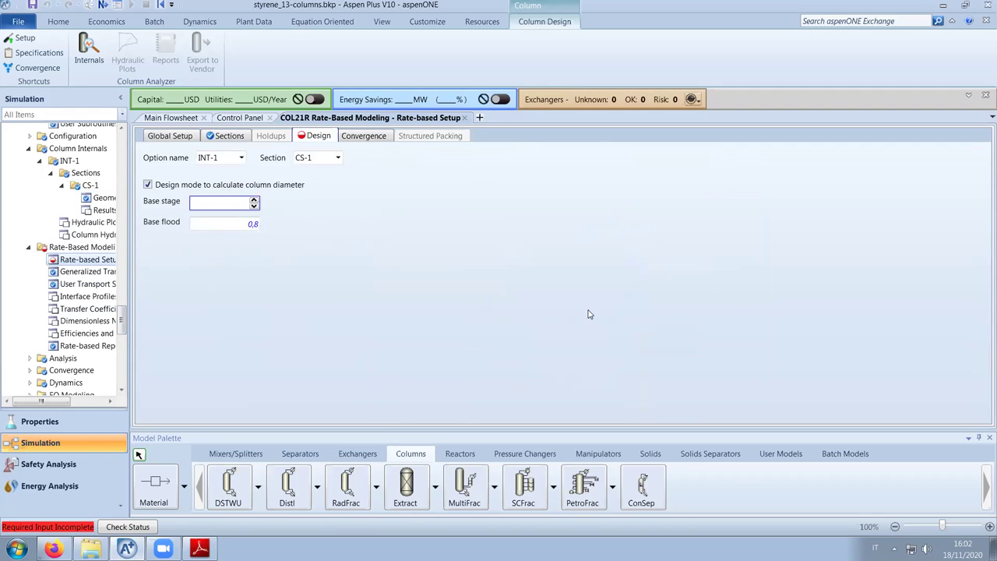
type("5")
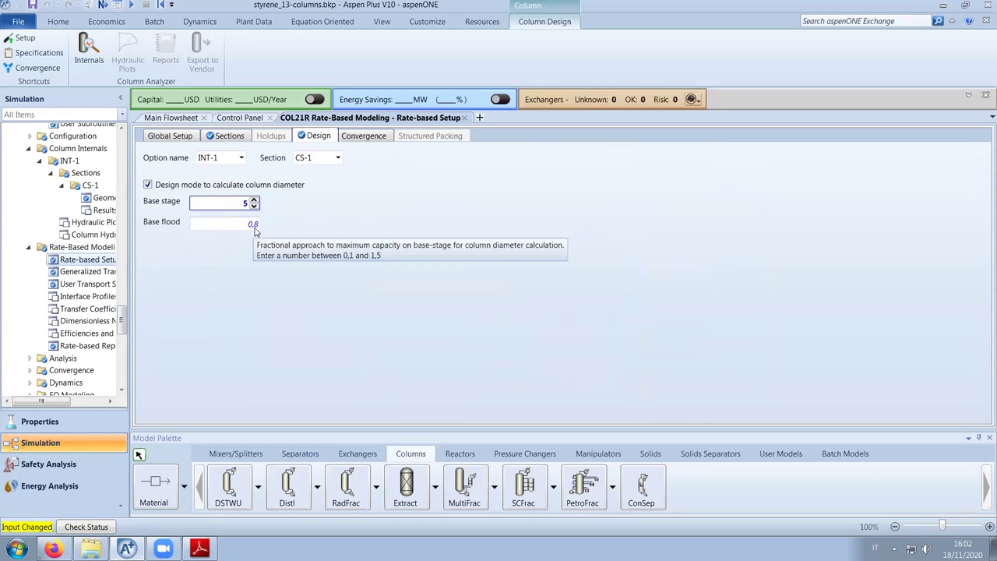
Switch to the distillation column report in the browser and examine its fractional entrainment versus percent flood chart
left_click(53, 550)
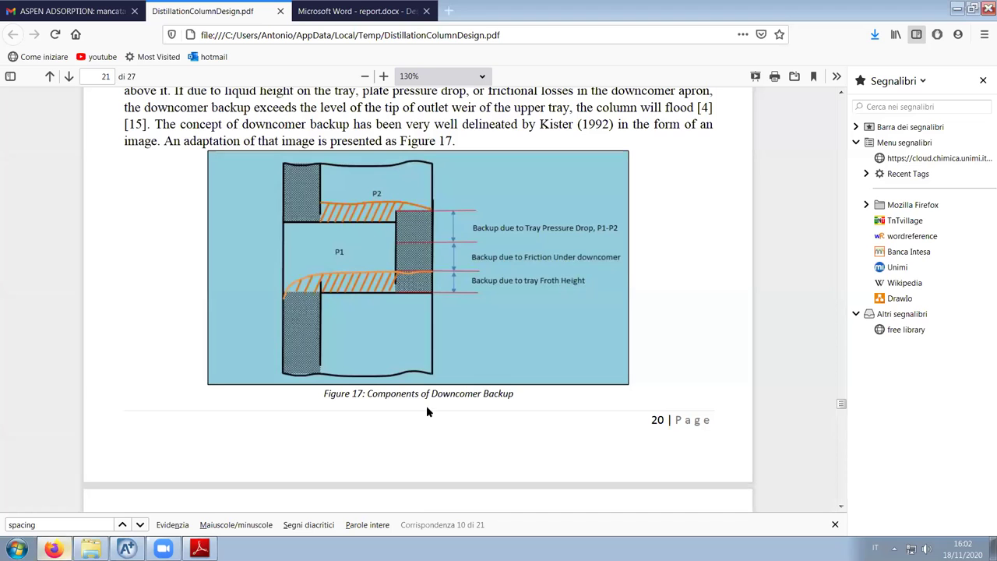
left_click(380, 15)
scroll(841, 315, "up", 2)
scroll(841, 315, "up", 15)
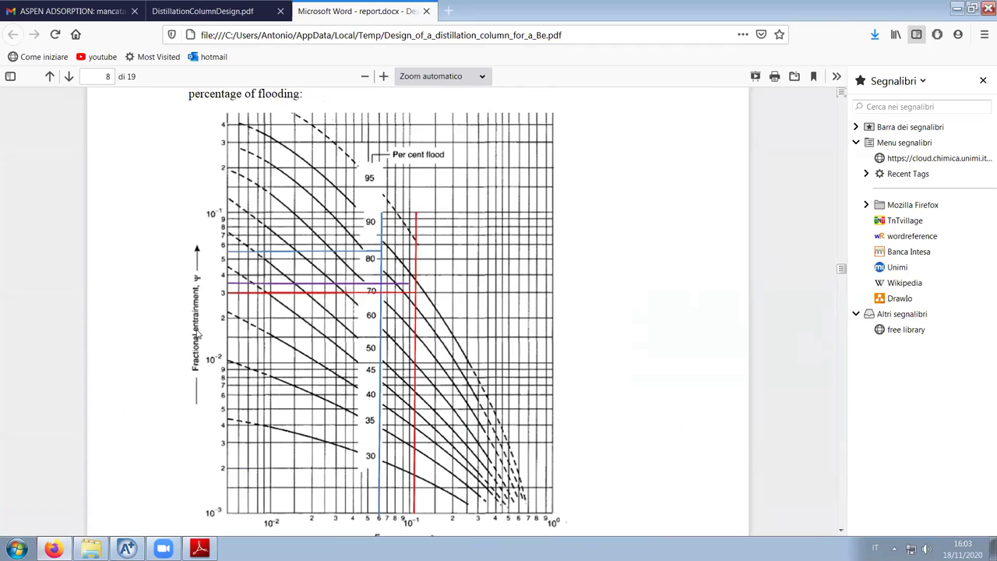
scroll(197, 292, "up", 1)
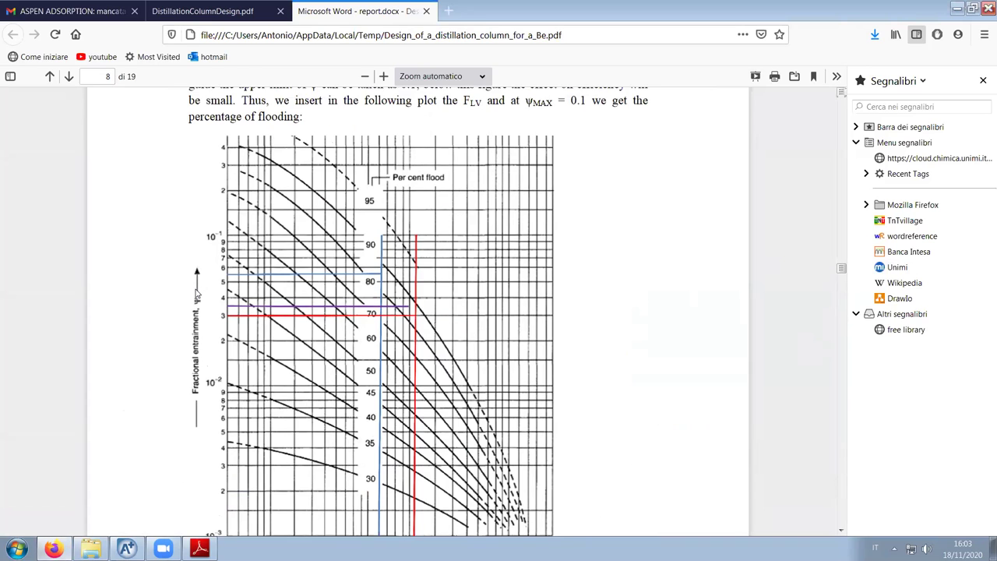
scroll(197, 292, "down", 1)
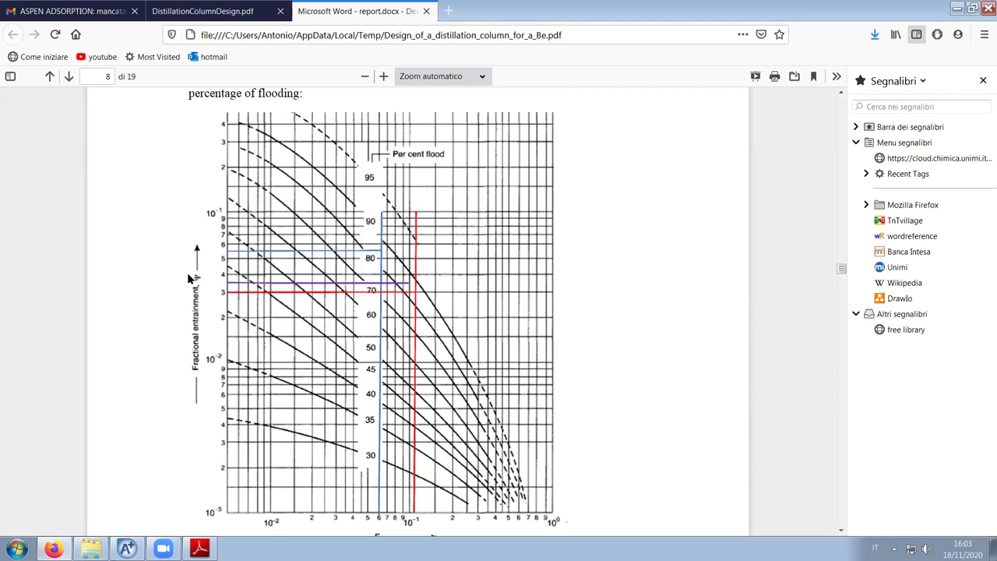
Return to Aspen Plus and review the deck thickness options in the tray geometry of COL21R's section CS-1
left_click(958, 7)
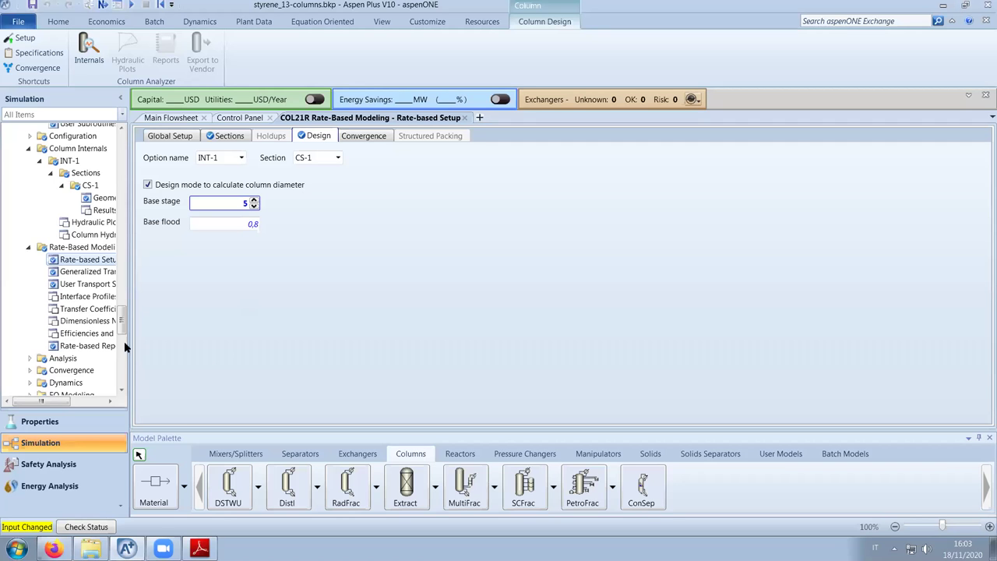
scroll(125, 334, "down", 2)
scroll(125, 333, "down", 6)
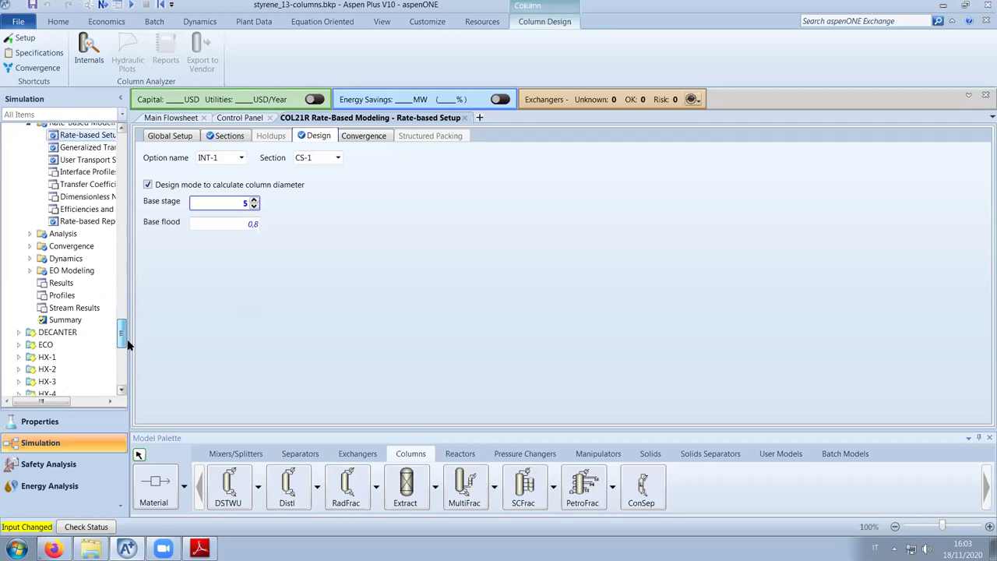
scroll(125, 335, "up", 1)
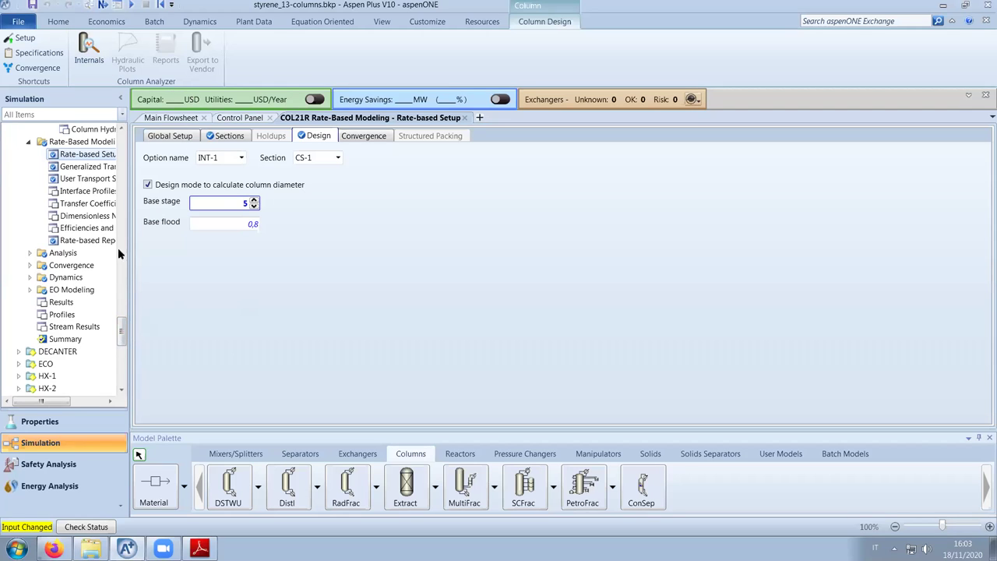
left_click_drag(122, 332, 123, 317)
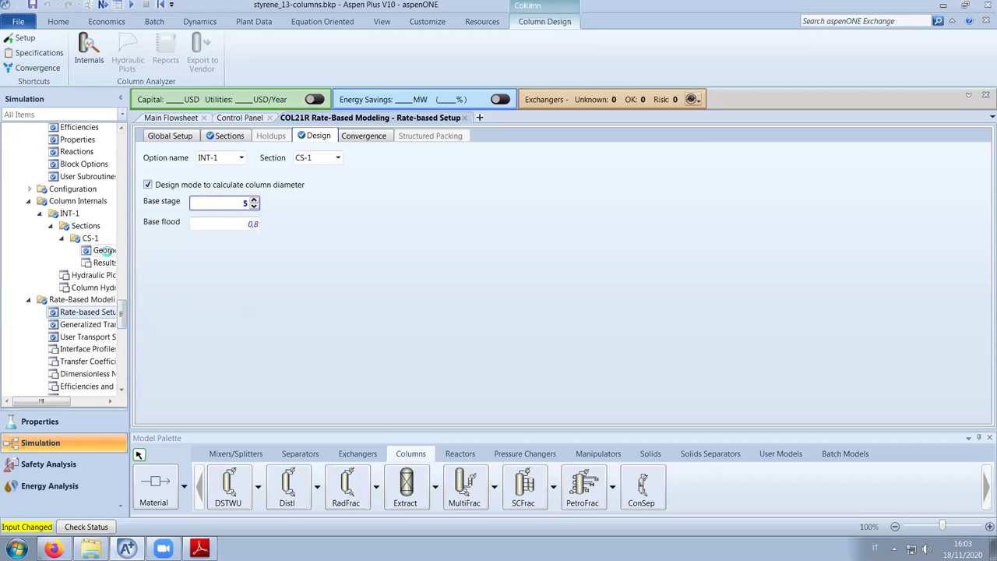
scroll(325, 328, "down", 2)
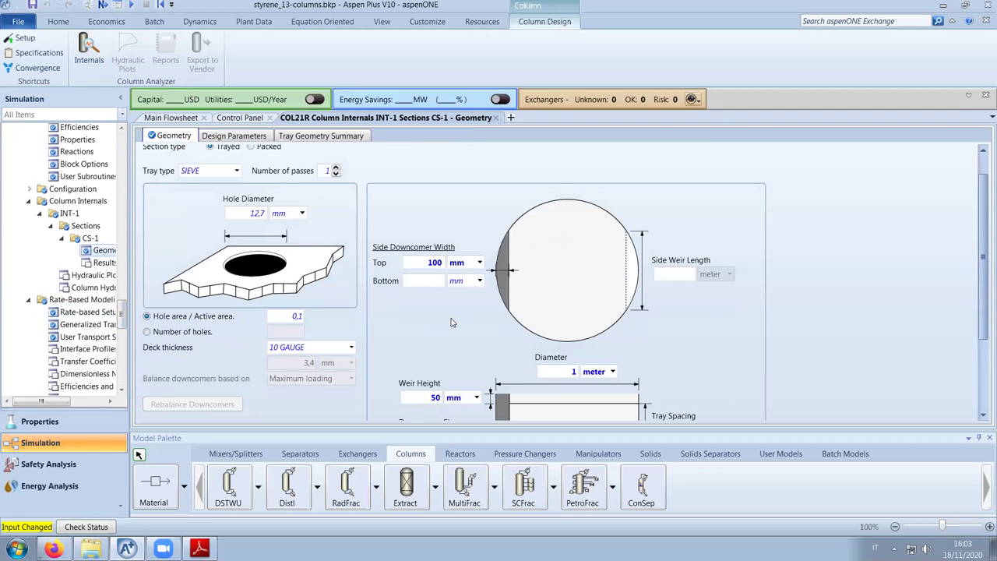
left_click(324, 317)
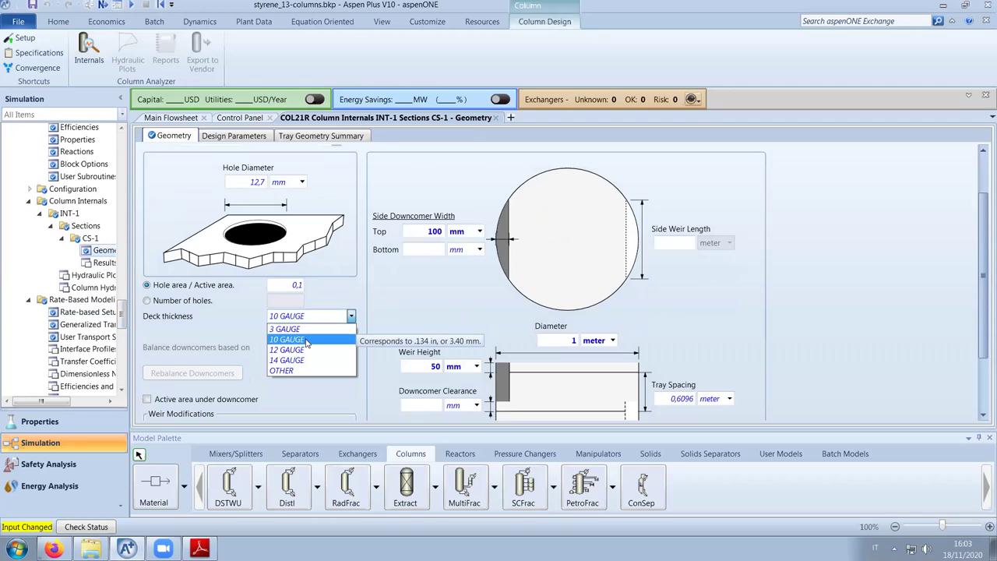
left_click(306, 340)
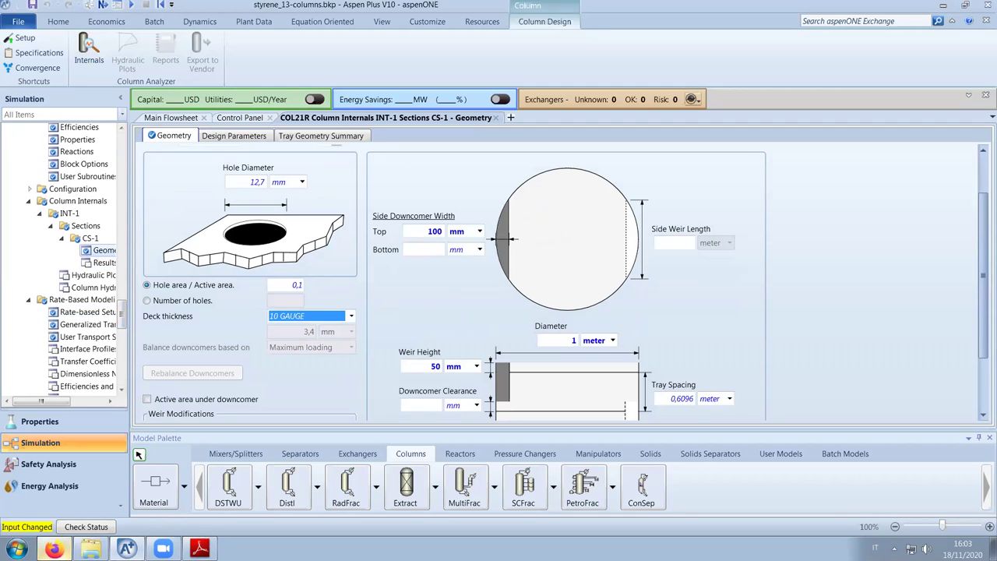
Look up the plate thickness recommendations in the tray specification and practical range tables of DistillationColumnDesign.pdf
left_click(53, 548)
left_click(226, 11)
scroll(745, 332, "down", 5)
scroll(856, 405, "down", 4)
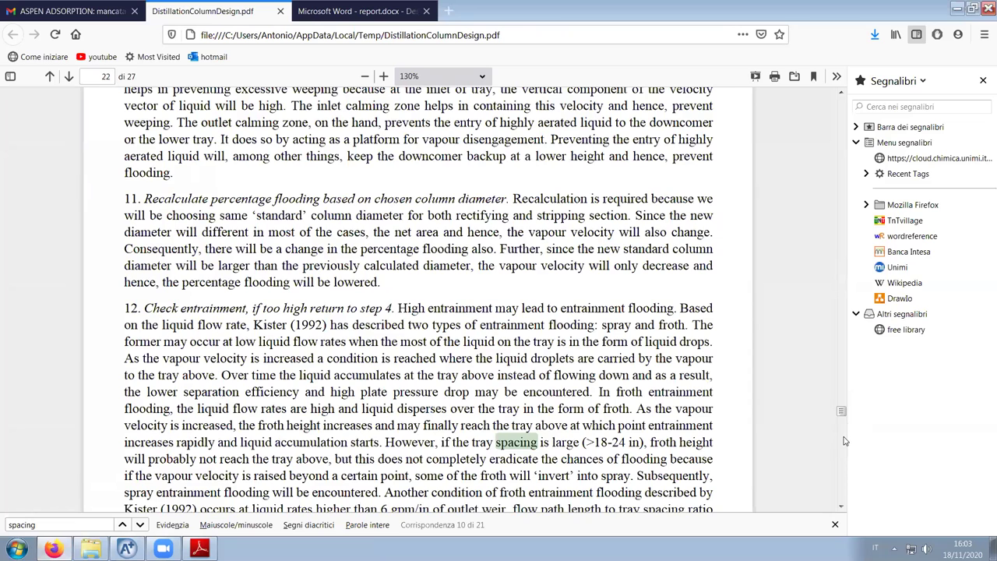
scroll(843, 434, "down", 10)
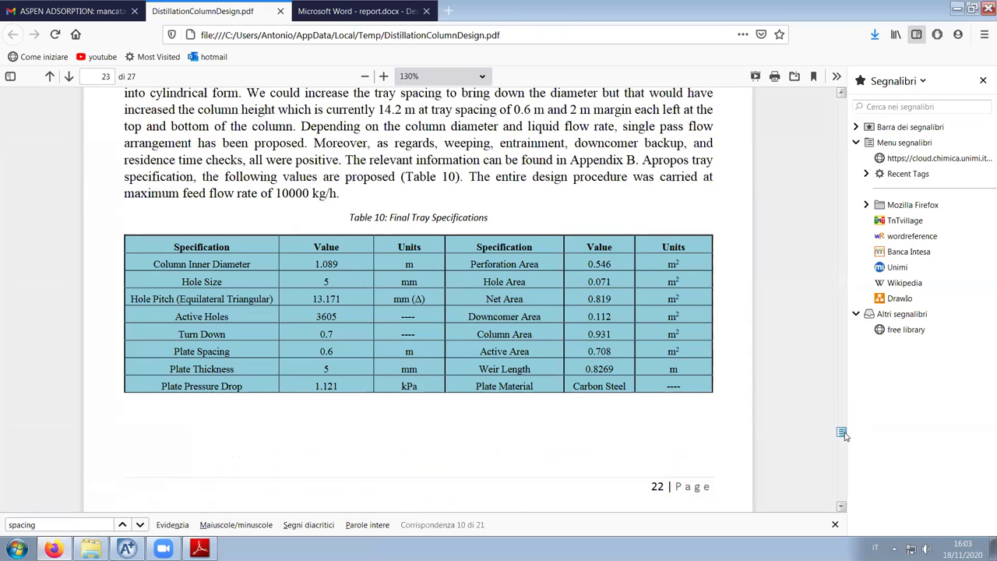
left_click_drag(843, 435, 842, 397)
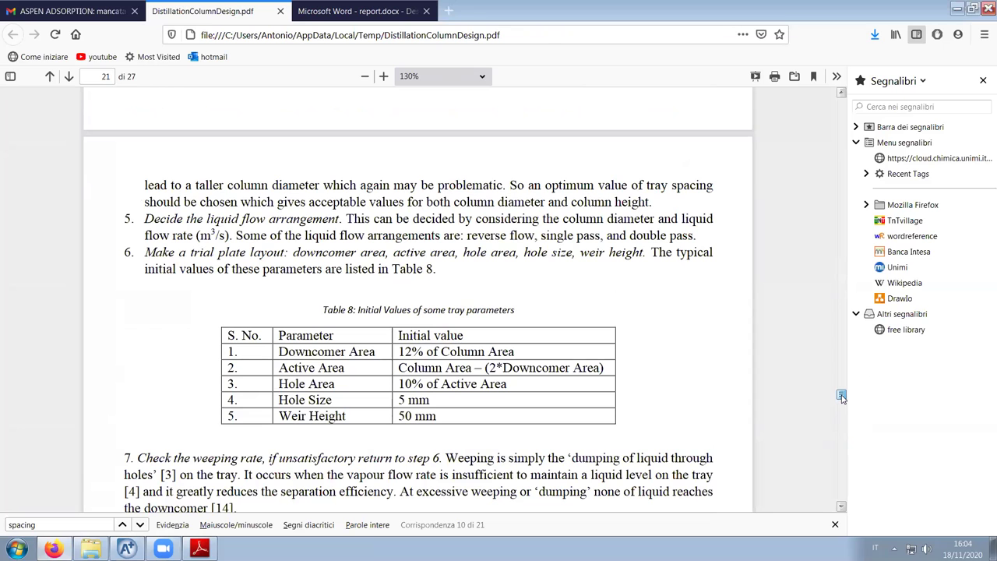
left_click_drag(843, 397, 842, 370)
scroll(431, 319, "down", 5)
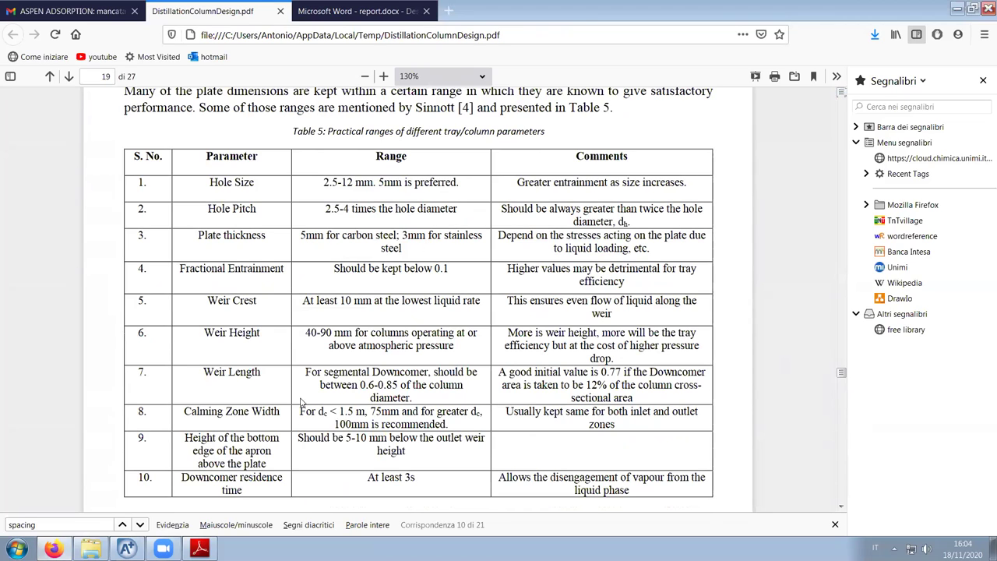
Back in Aspen Plus, keep CS-1's deck thickness at 10 GAUGE and run the simulation
left_click(135, 547)
left_click(312, 315)
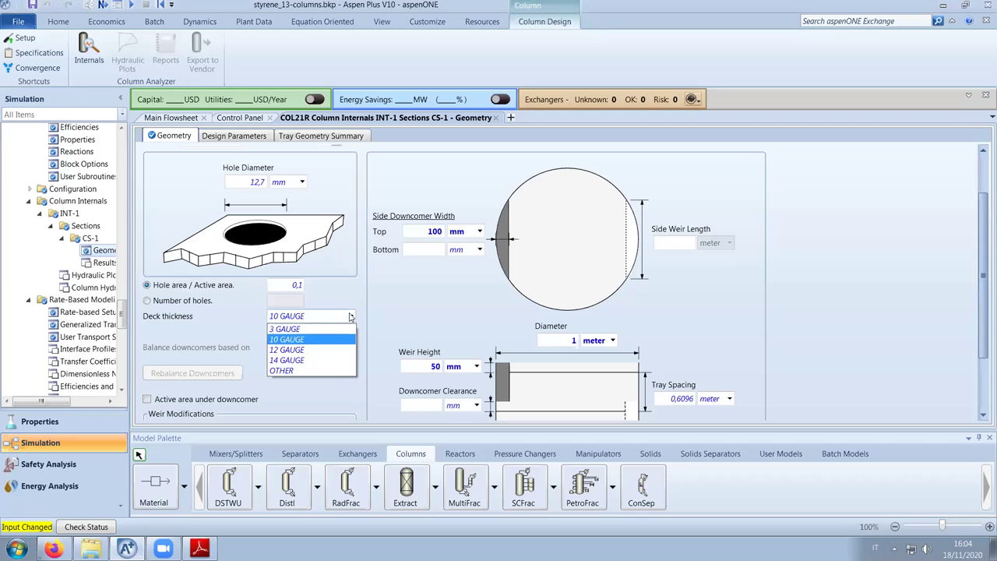
left_click(306, 344)
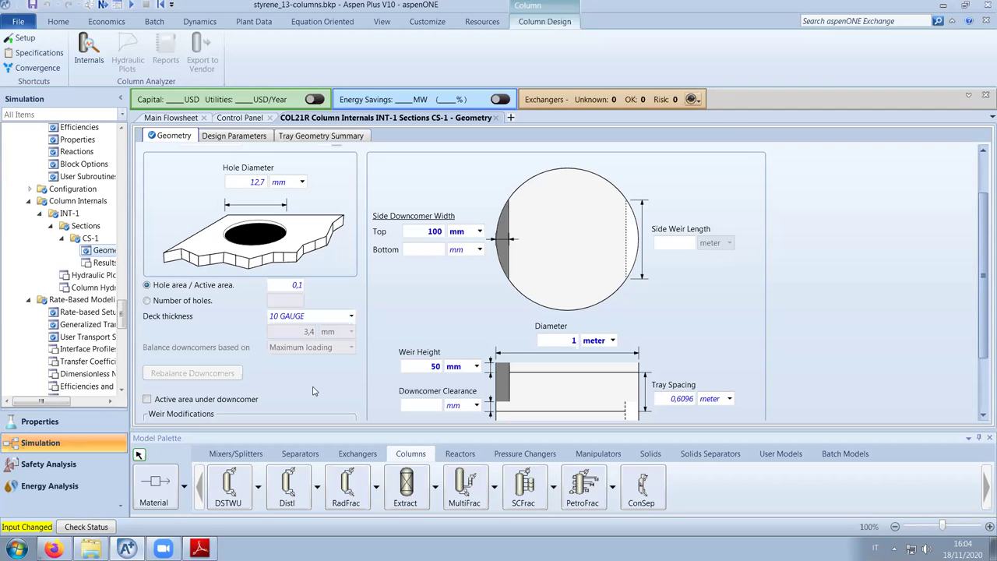
left_click(103, 5)
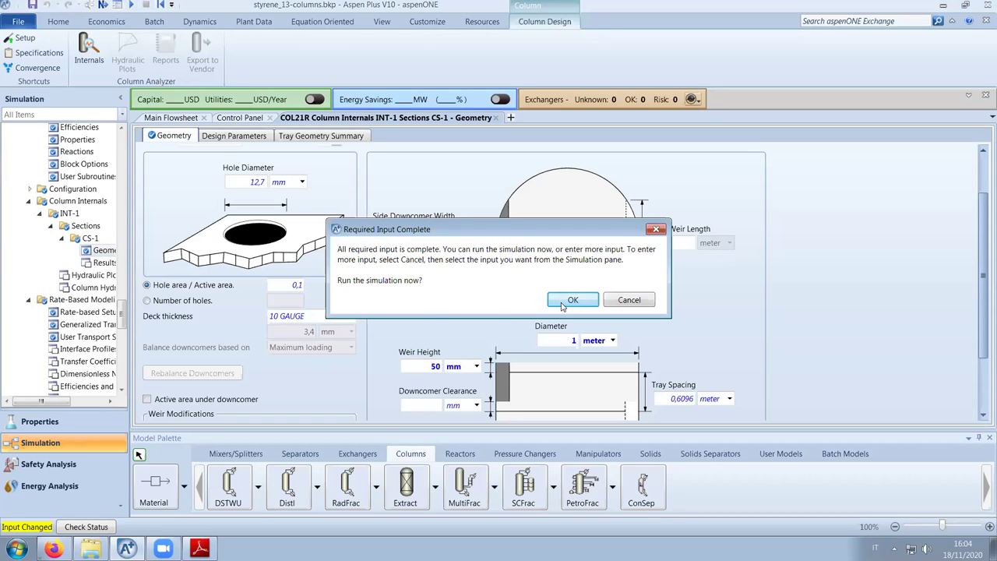
left_click(563, 302)
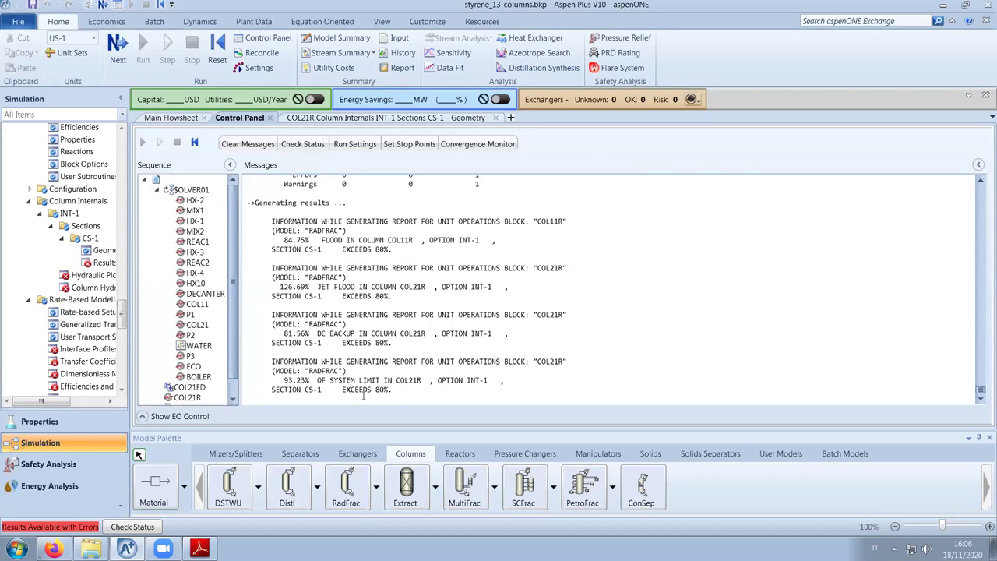
Examine the CS-1 results summary of COL21R for the section data, limiting conditions and rate-based calculated diameter
left_click(361, 119)
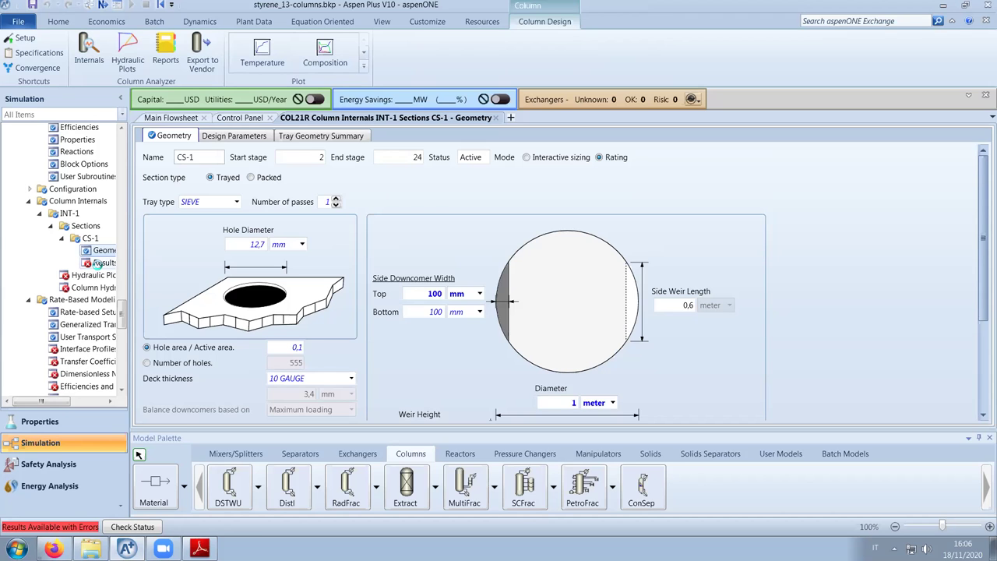
left_click(99, 266)
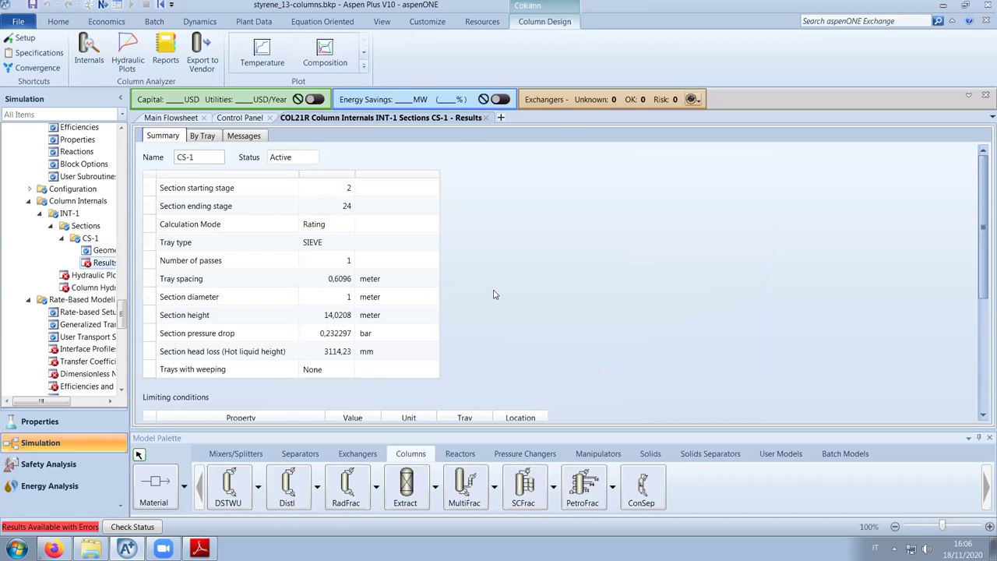
scroll(493, 292, "down", 3)
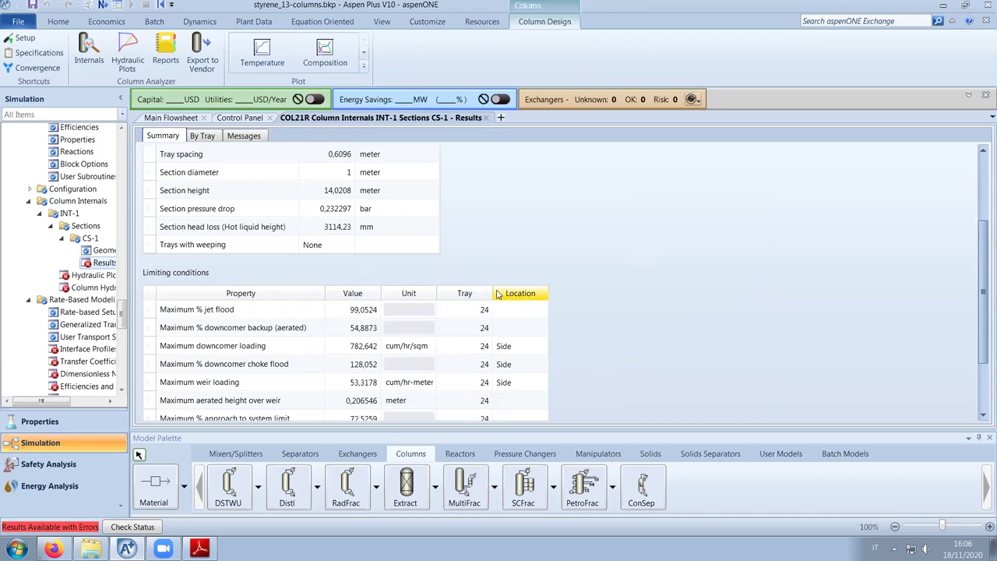
scroll(701, 304, "up", 1)
scroll(889, 315, "down", 3)
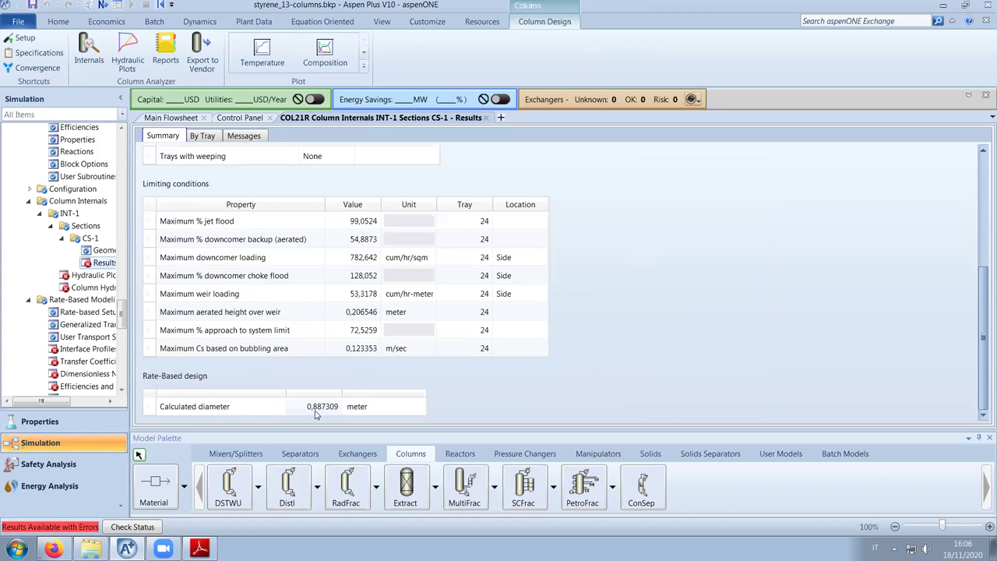
scroll(578, 403, "up", 5)
scroll(579, 403, "down", 3)
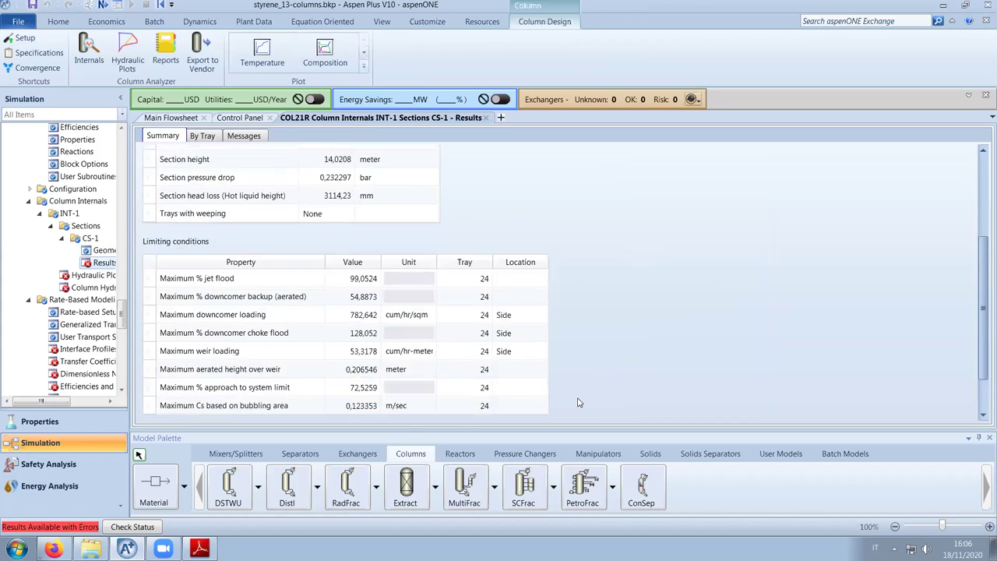
scroll(579, 403, "down", 2)
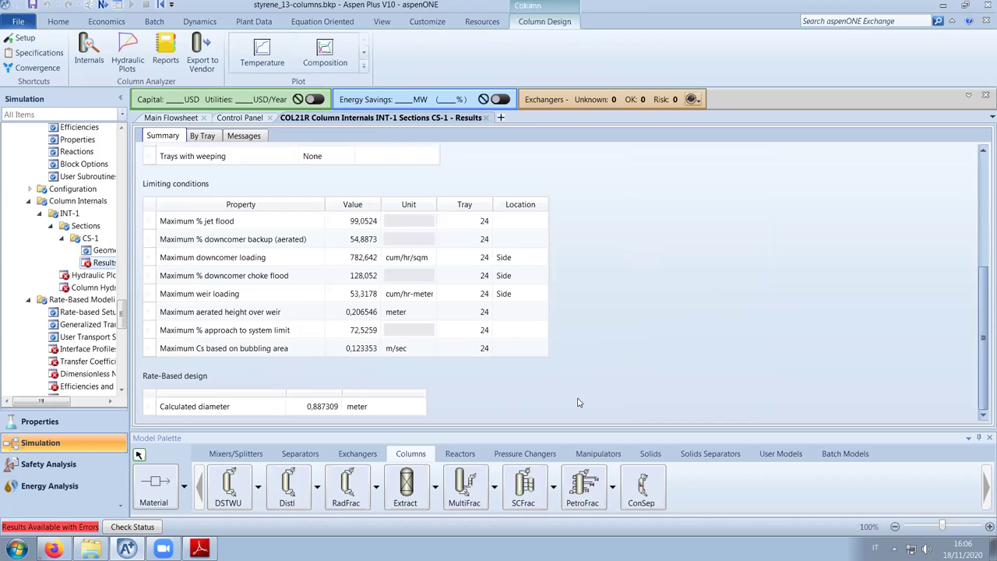
scroll(578, 403, "up", 6)
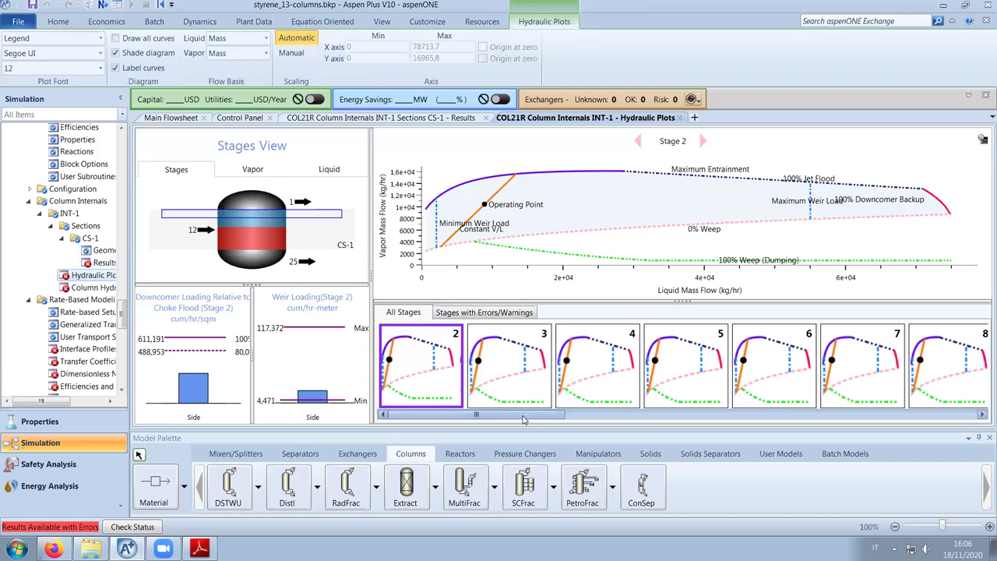
Examine the INT-1 hydraulic plots of COL21R for the lower stages, from stage 24 down to stage 16
left_click_drag(523, 418, 951, 405)
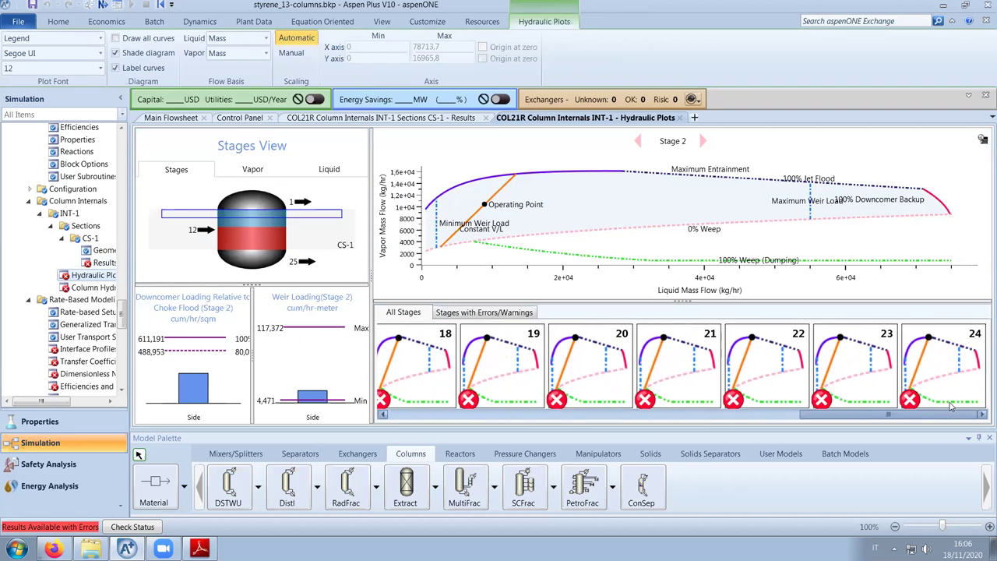
left_click(918, 387)
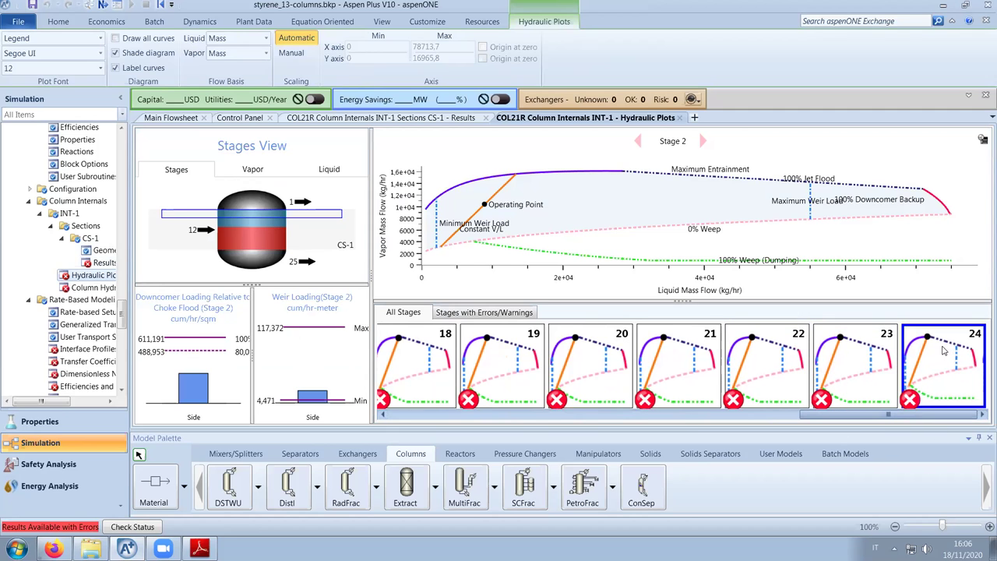
left_click_drag(939, 418, 888, 415)
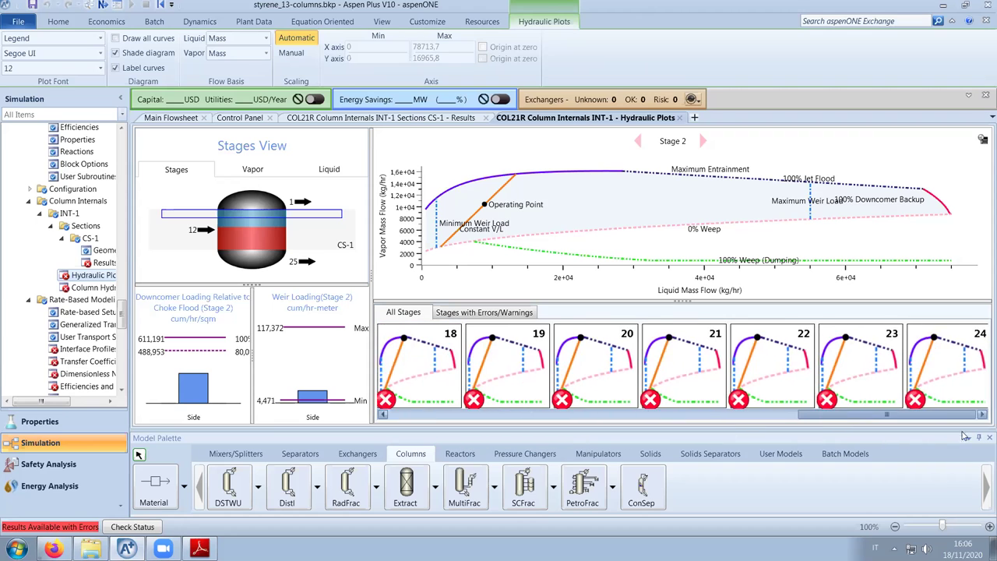
left_click(943, 360)
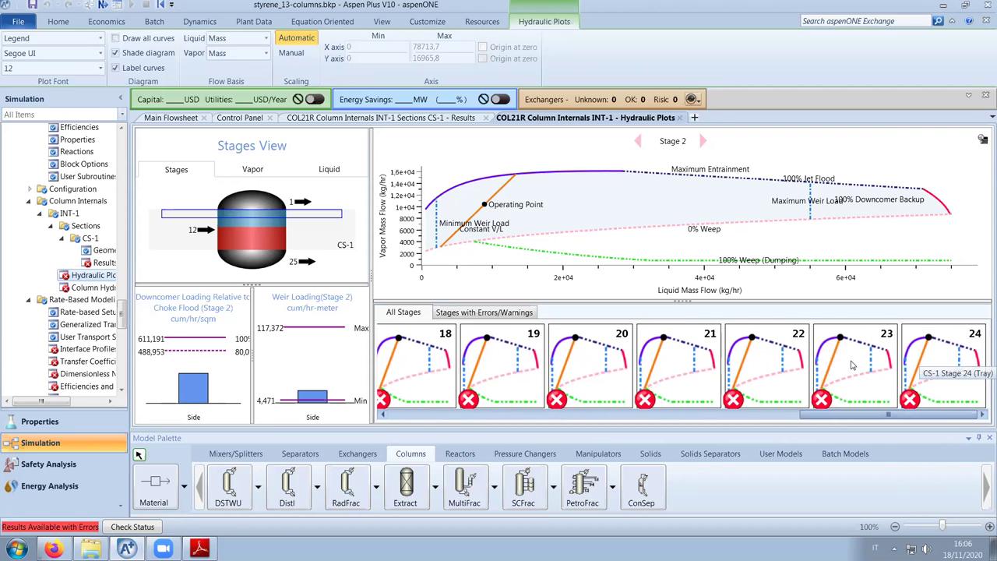
left_click(734, 364)
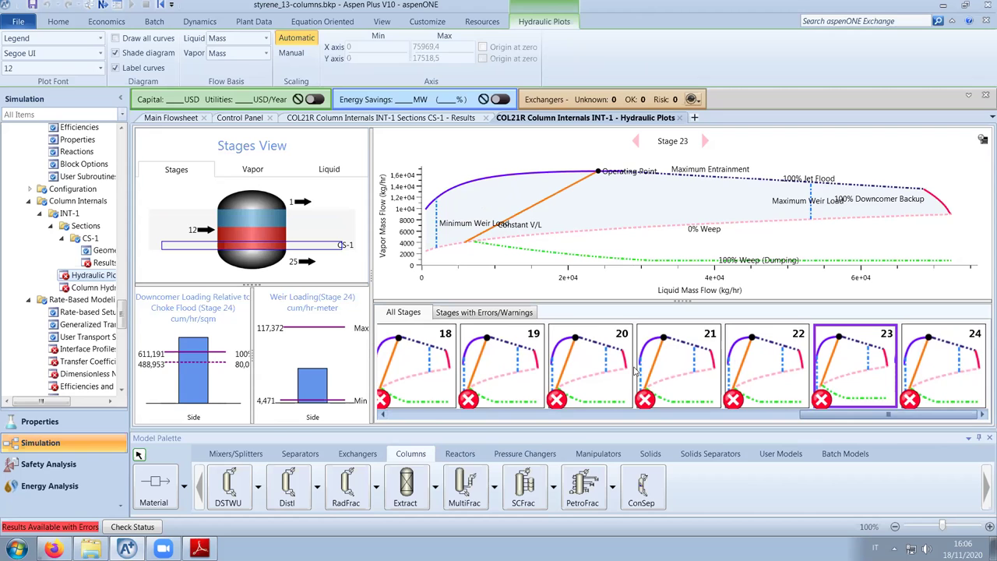
key("Left")
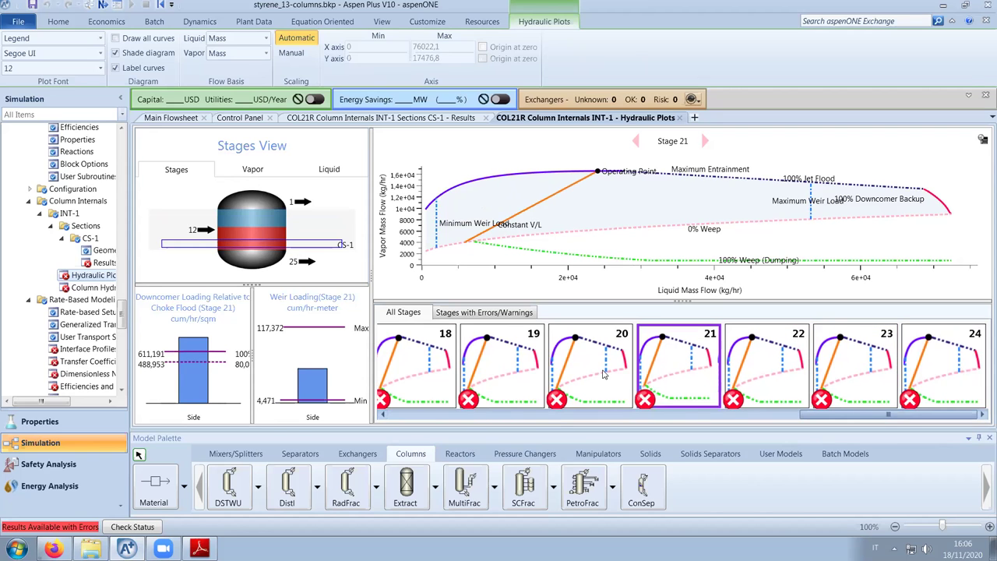
key("Left")
left_click_drag(902, 417, 765, 417)
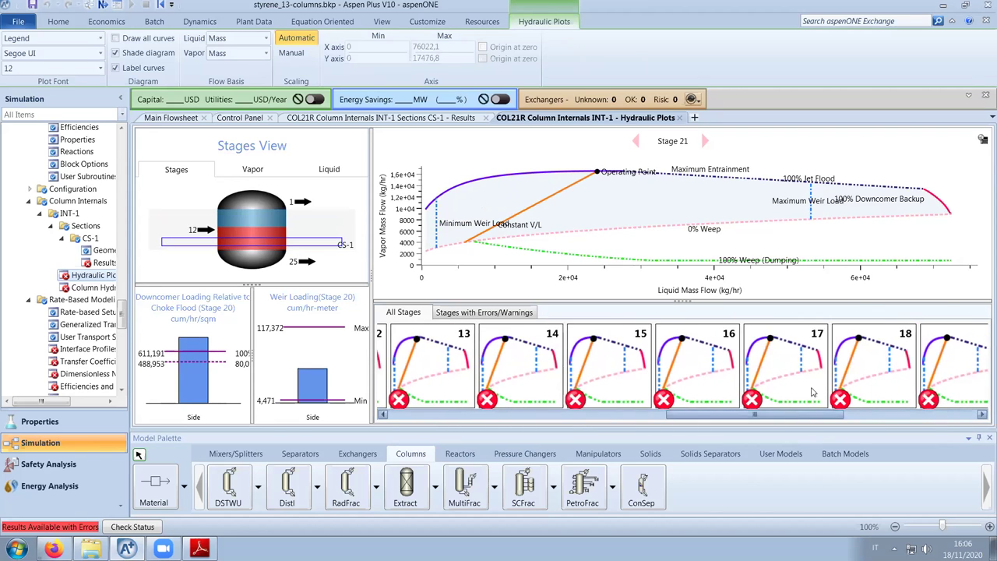
left_click(790, 380)
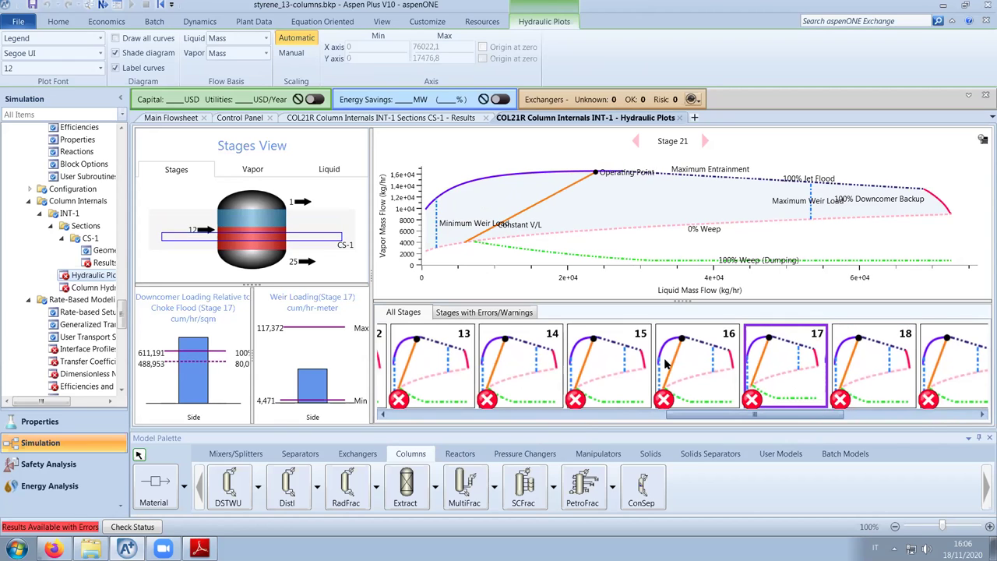
key("Right")
left_click(713, 369)
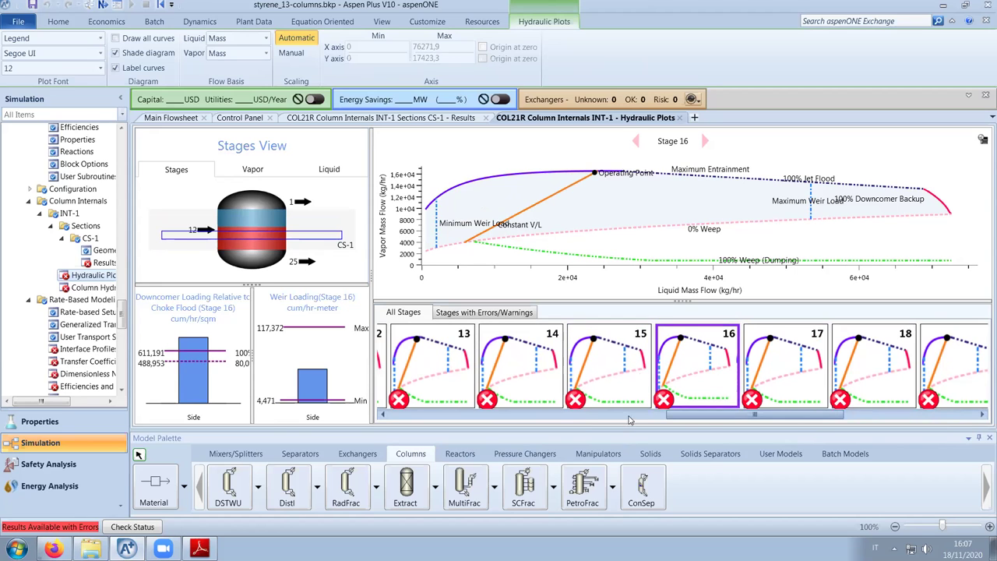
Examine the stage 15 hydraulic plot of COL21R and open the INT-1 column hydraulic results summary
left_click_drag(713, 419, 666, 419)
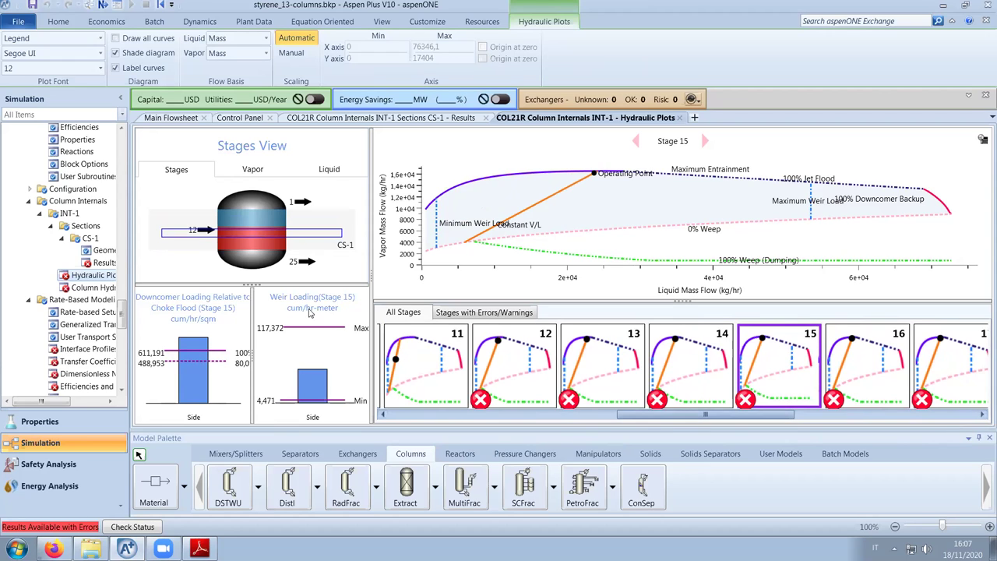
mouse_move(593, 227)
left_click(107, 289)
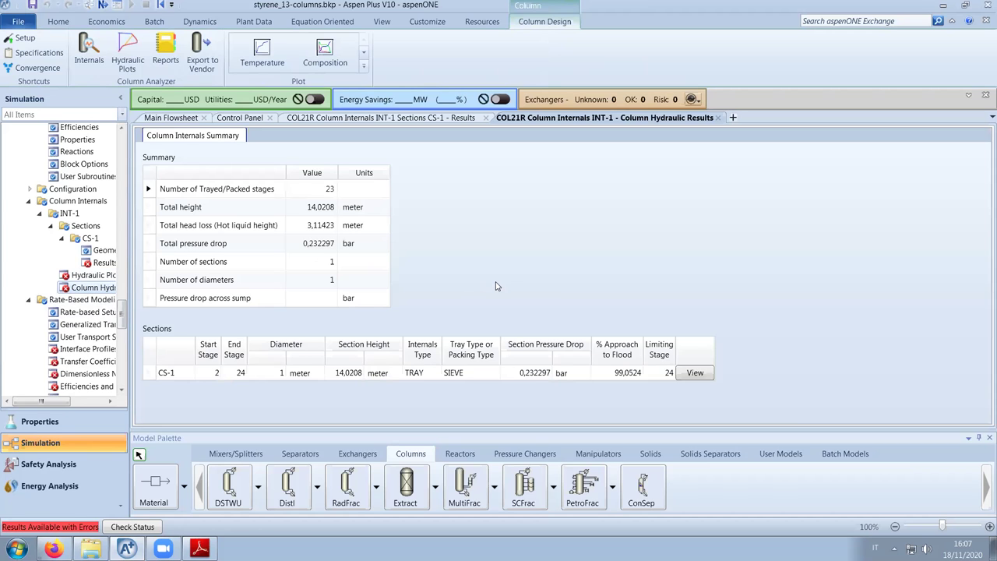
Read the errors and warnings flagged for stage 21 in COL21R's INT-1 hydraulic plots
double_click(94, 275)
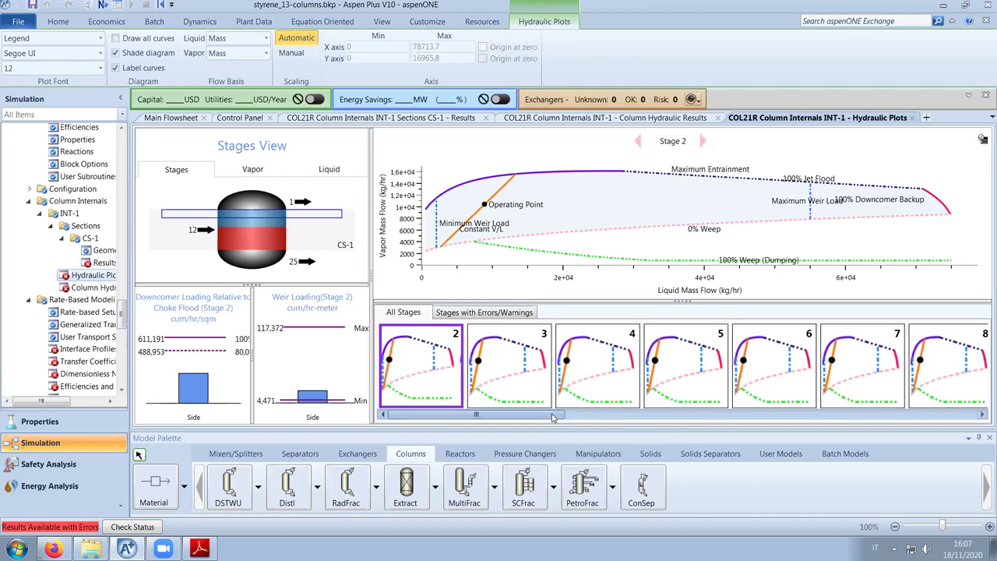
left_click_drag(476, 415, 762, 414)
left_click_drag(872, 409, 849, 414)
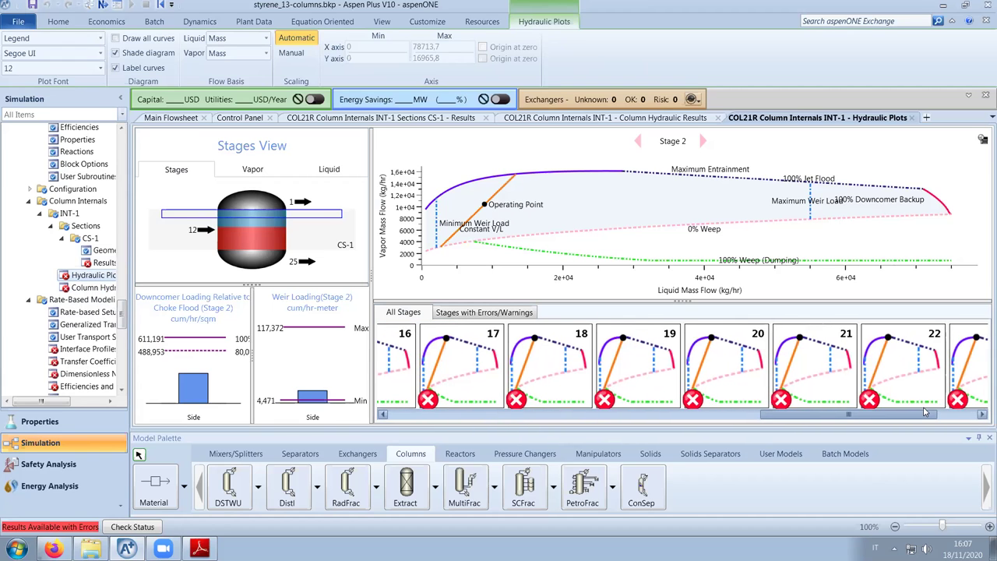
left_click(783, 400)
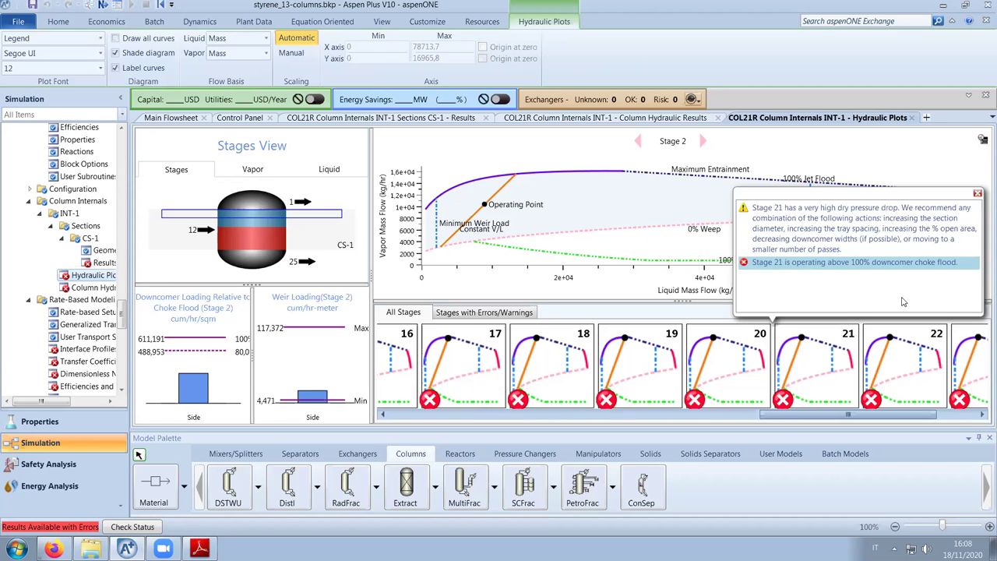
left_click(913, 120)
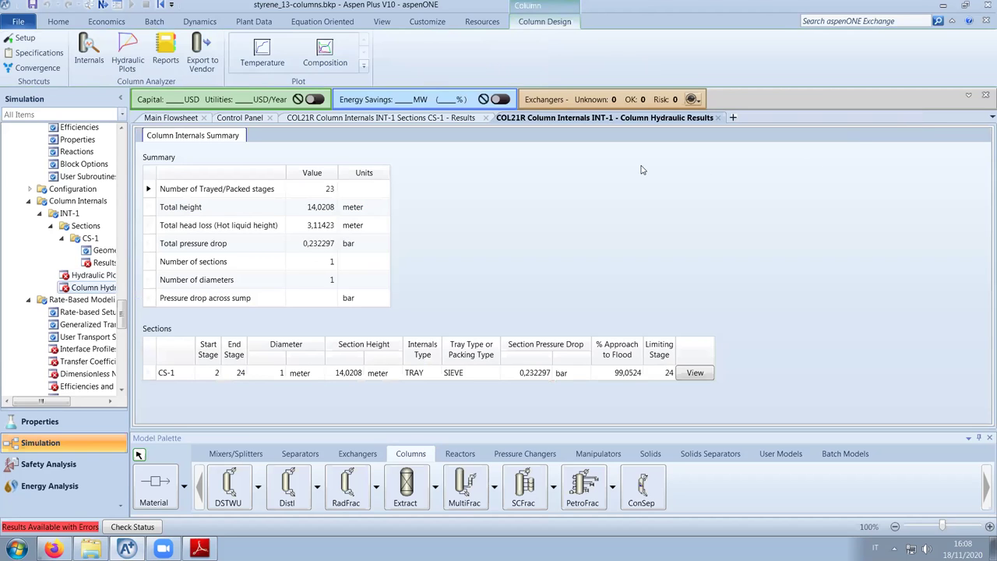
Review the CS-1 results summary for the section diameter, limiting conditions and rate-based calculated diameter
left_click(104, 262)
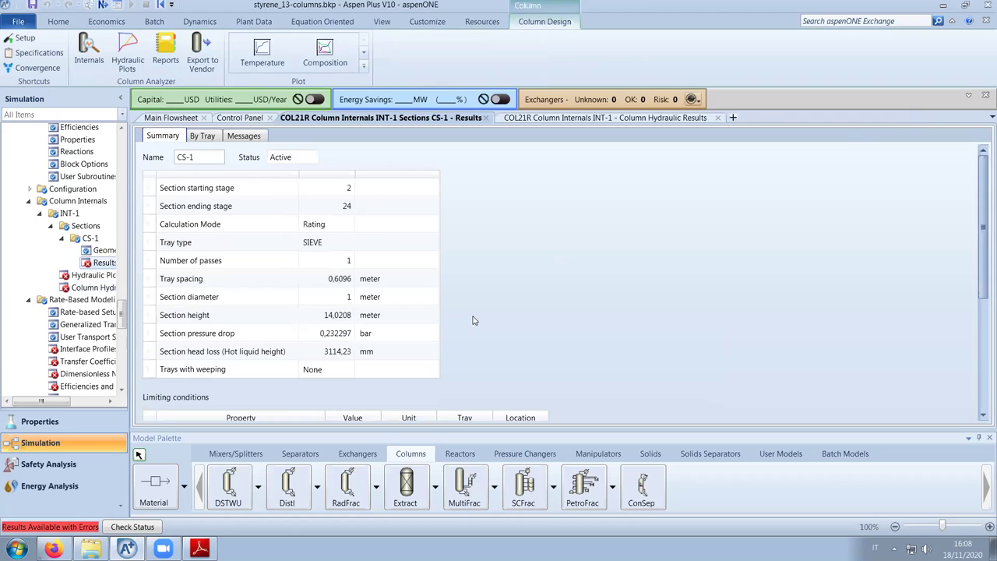
scroll(472, 320, "down", 4)
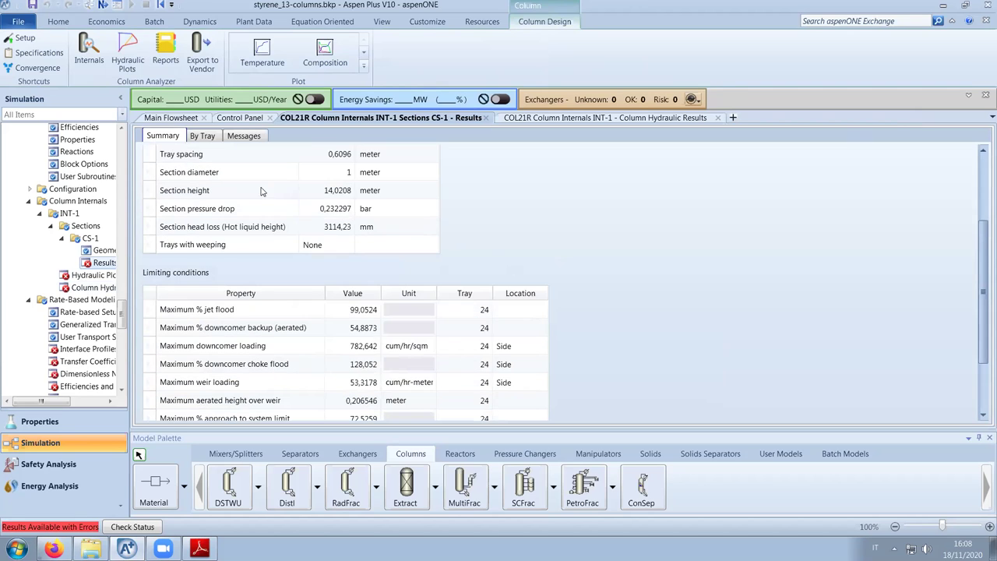
left_click_drag(981, 312, 981, 380)
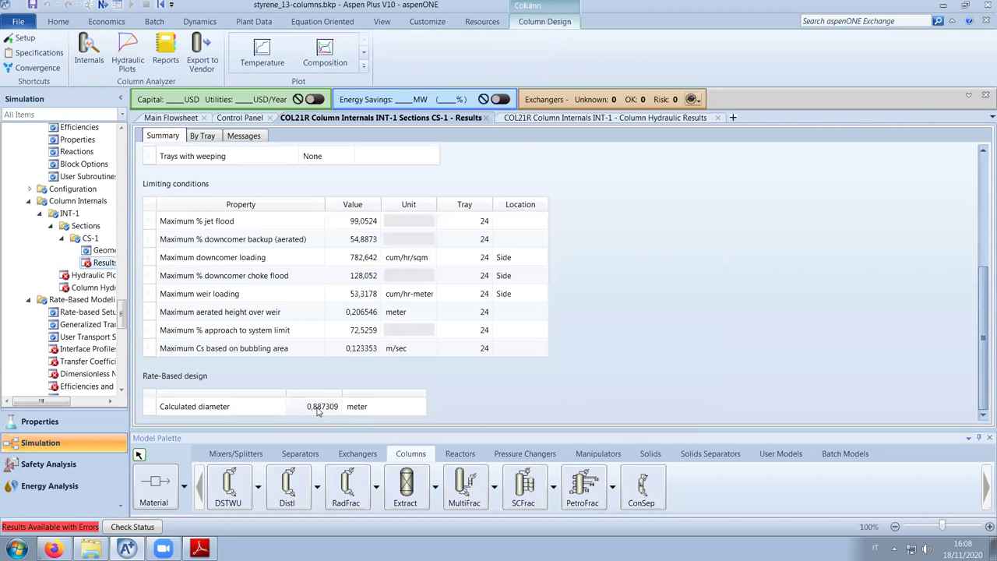
mouse_move(391, 403)
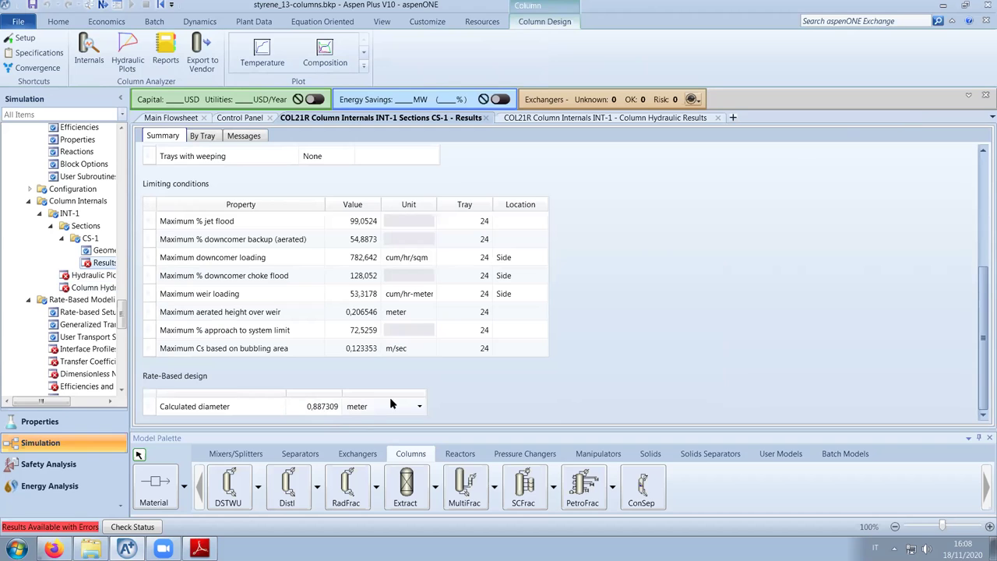
scroll(568, 405, "up", 5)
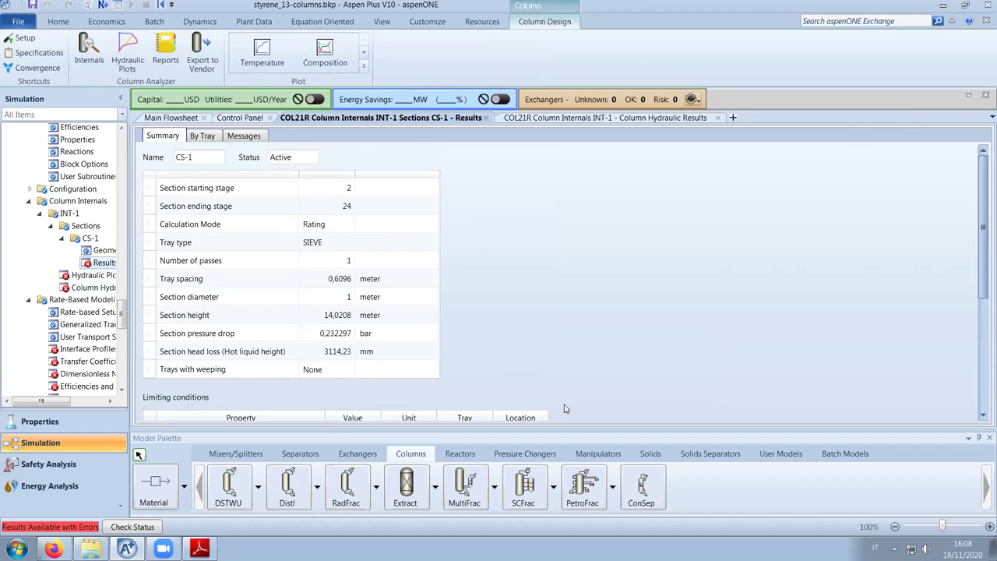
scroll(510, 333, "down", 3)
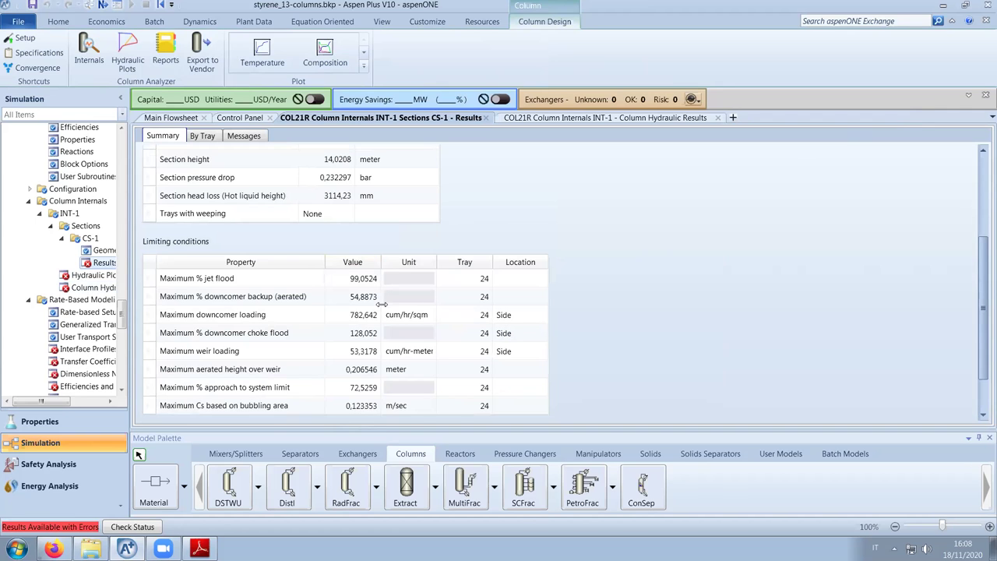
Set CS-1's top side downcomer width to 120 mm in the tray geometry and run the simulation
left_click(95, 250)
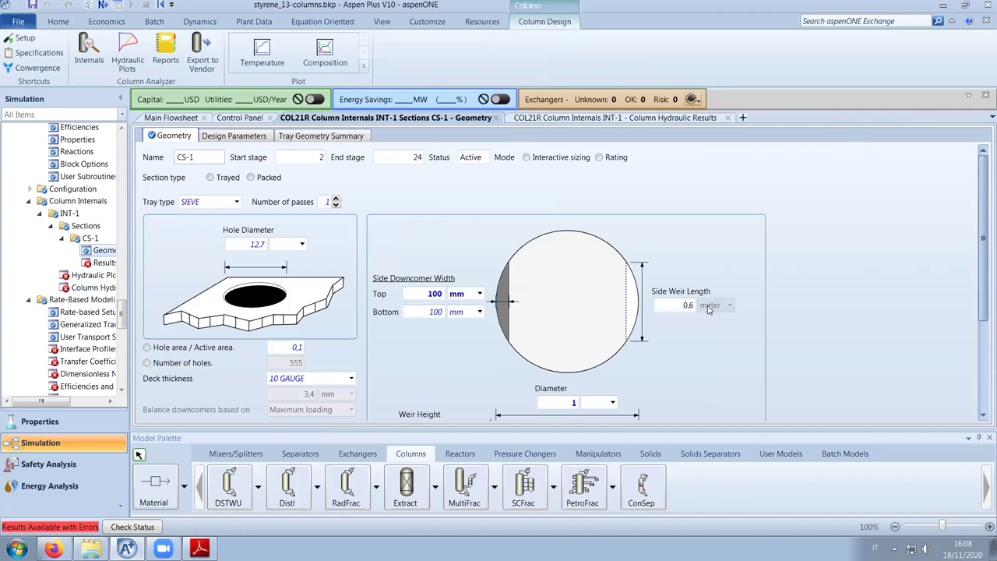
scroll(708, 309, "down", 4)
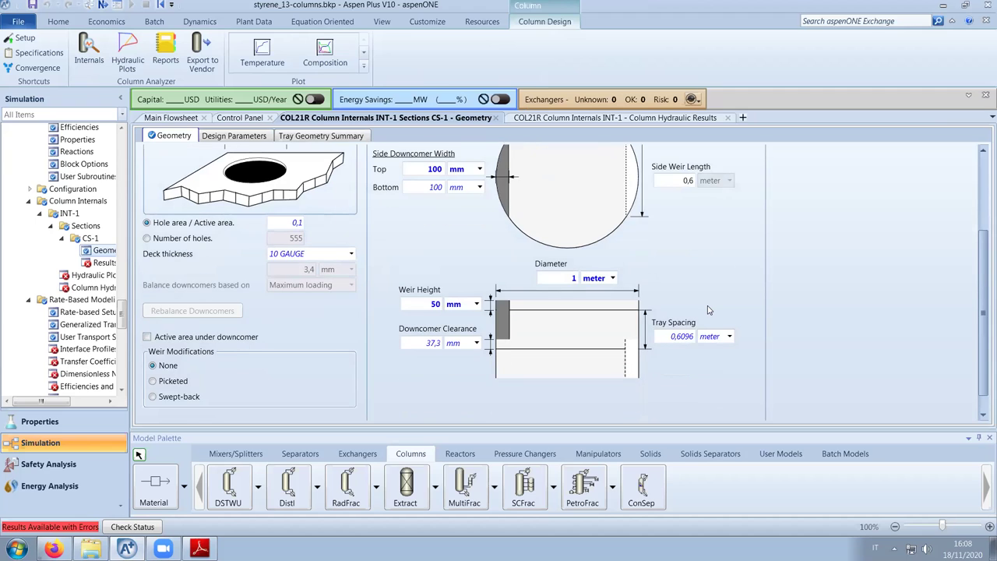
scroll(708, 310, "up", 2)
left_click(438, 234)
type("120")
key("Return")
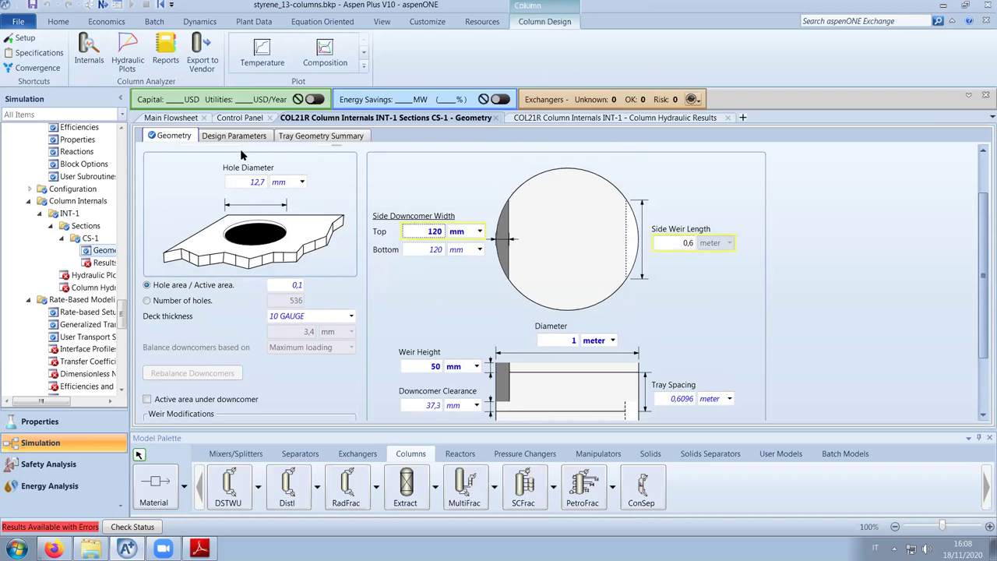
left_click(239, 118)
left_click(728, 117)
left_click(120, 54)
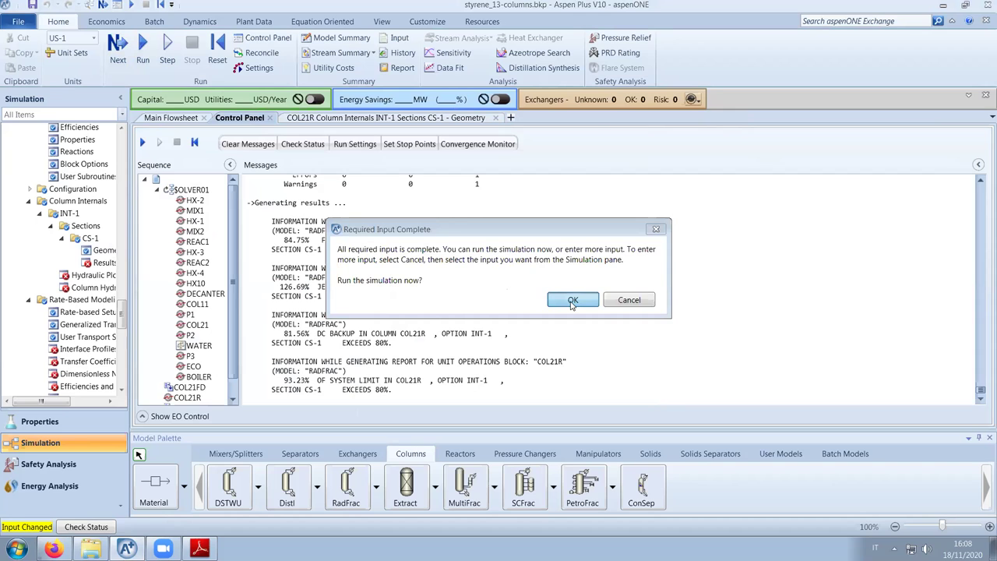
left_click(573, 301)
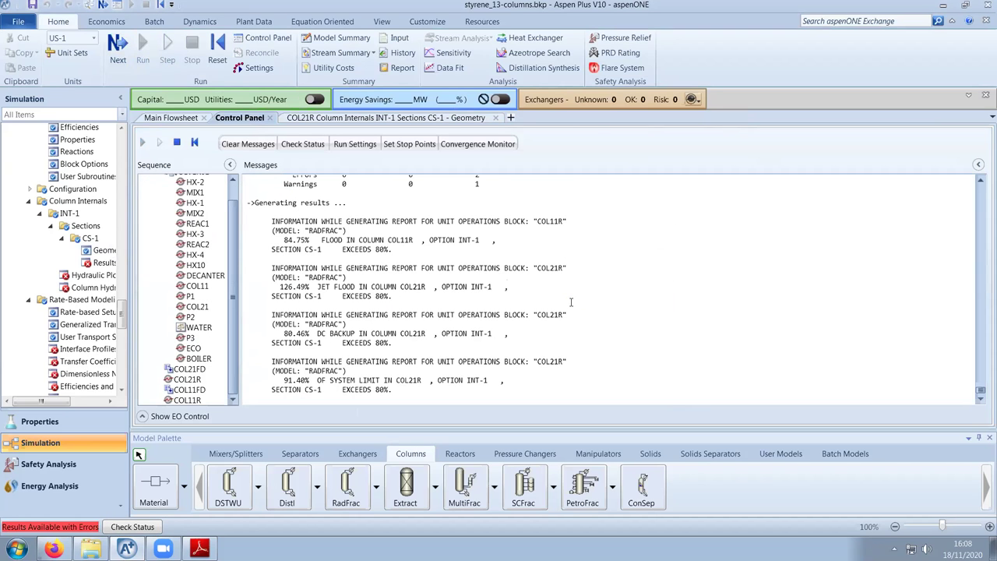
Read the errors and warnings for stages 24, 12 and 22 in COL21R's INT-1 hydraulic plots
left_click(337, 117)
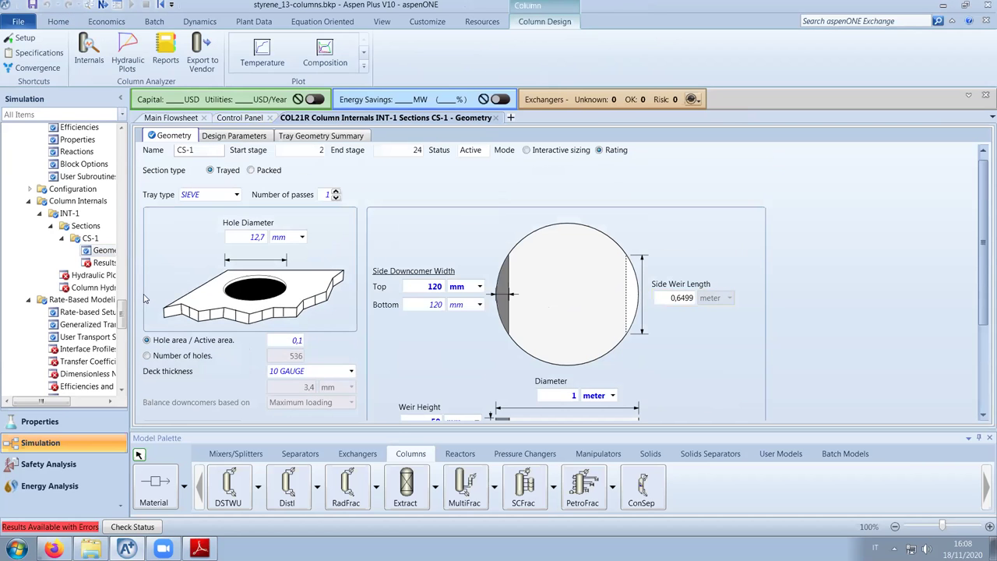
double_click(109, 277)
left_click_drag(556, 415, 974, 423)
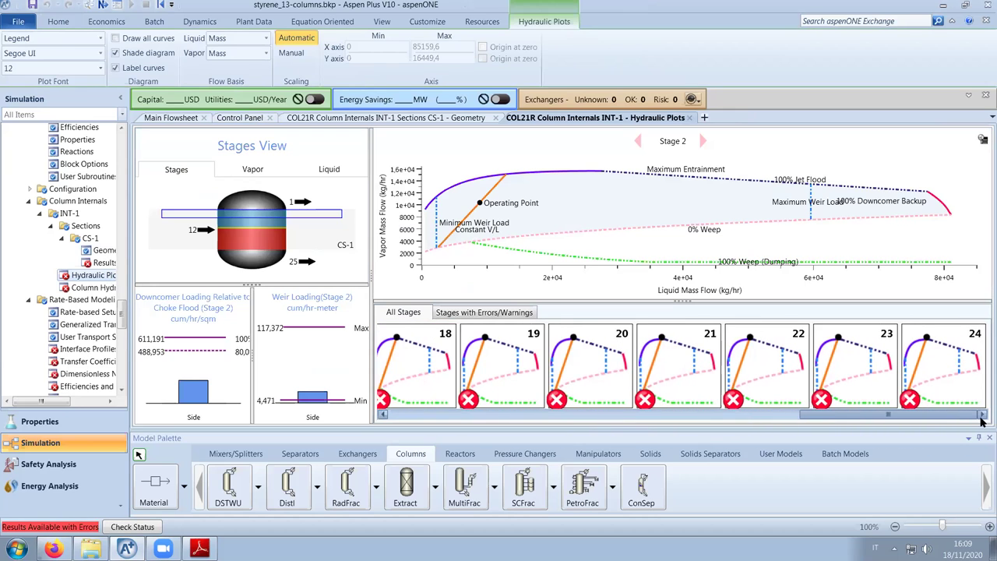
left_click(910, 400)
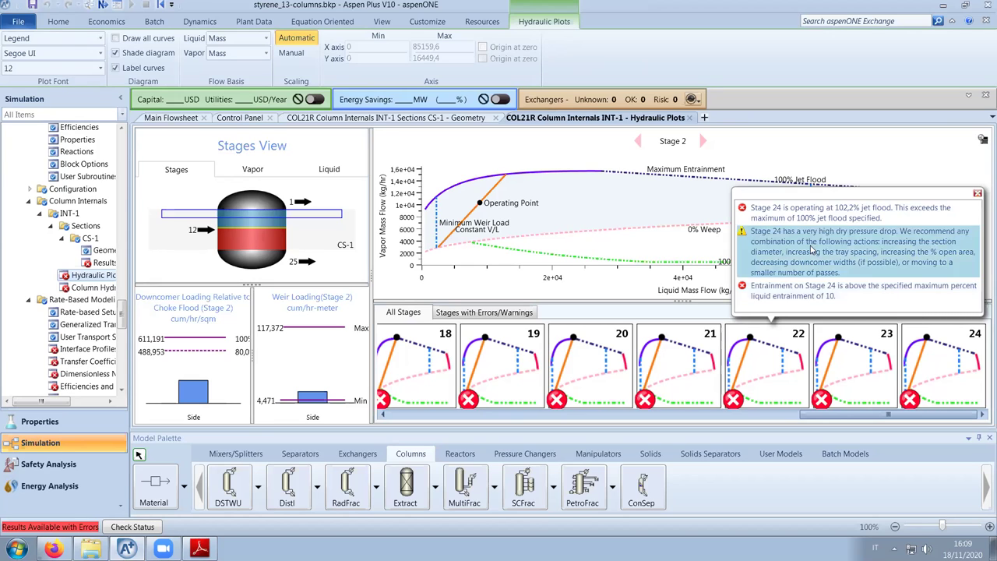
left_click_drag(864, 415, 661, 425)
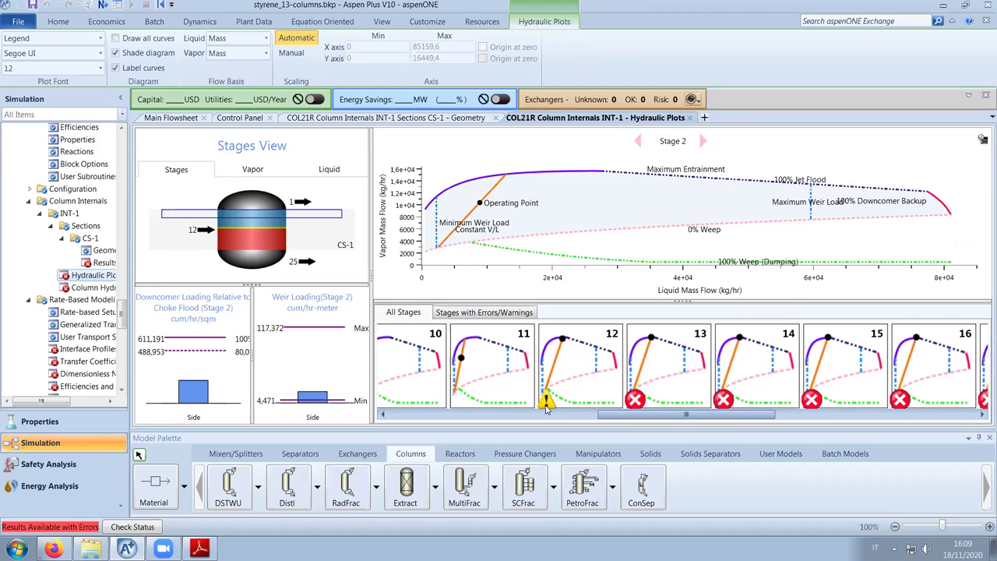
left_click(567, 385)
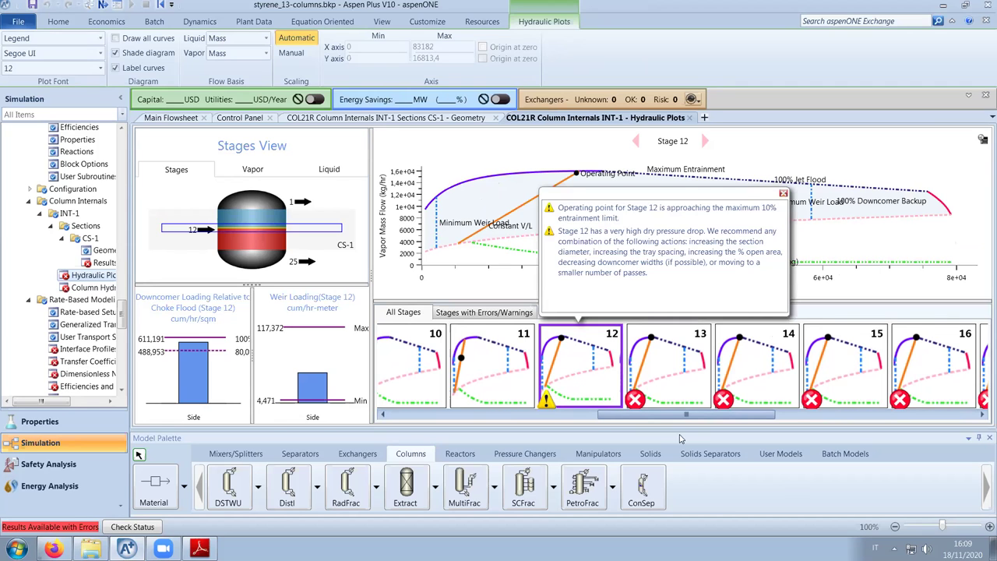
left_click_drag(652, 415, 809, 403)
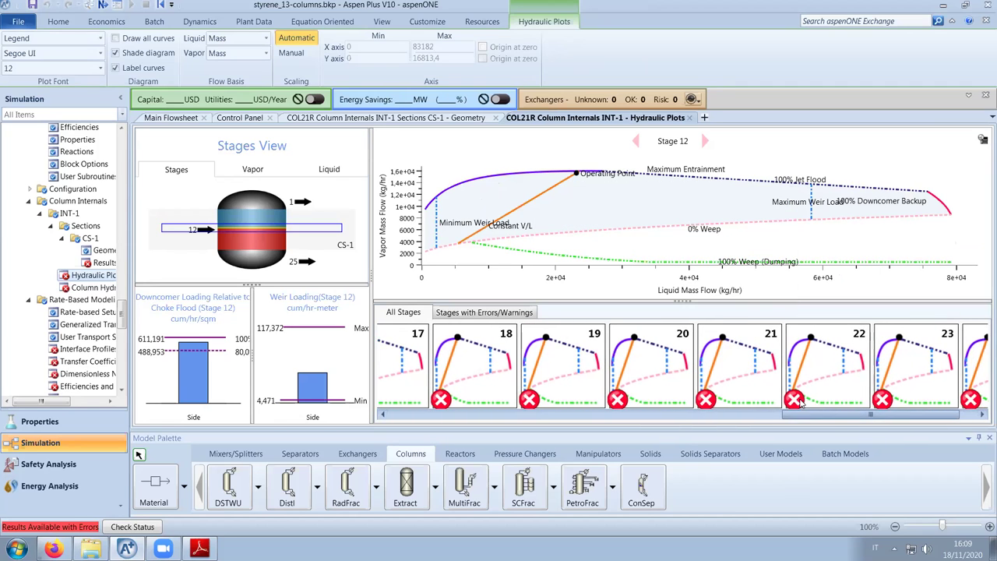
left_click(799, 401)
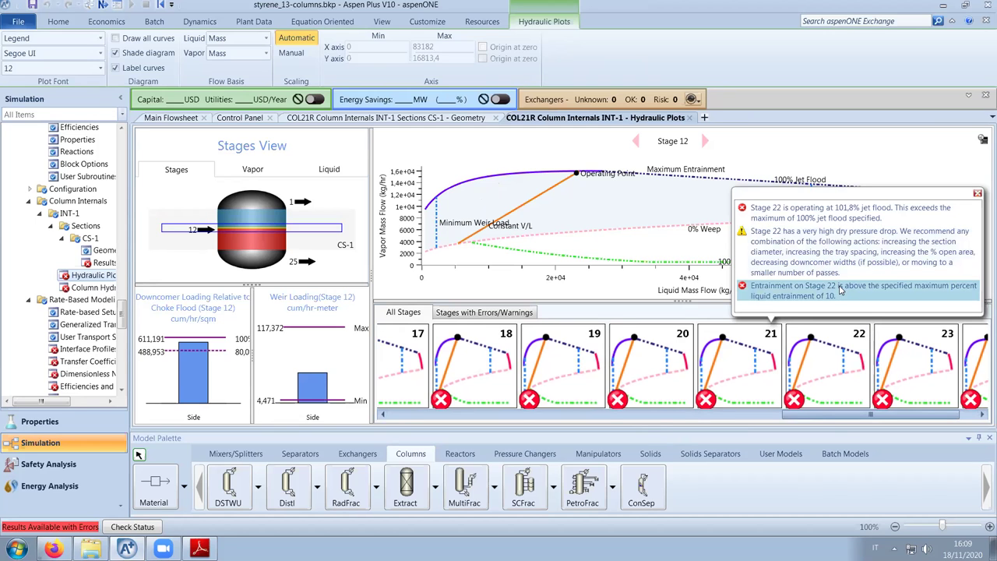
Rerun the simulation with CS-1's top side downcomer width set to 80 mm and check the hydraulic plots
left_click(391, 118)
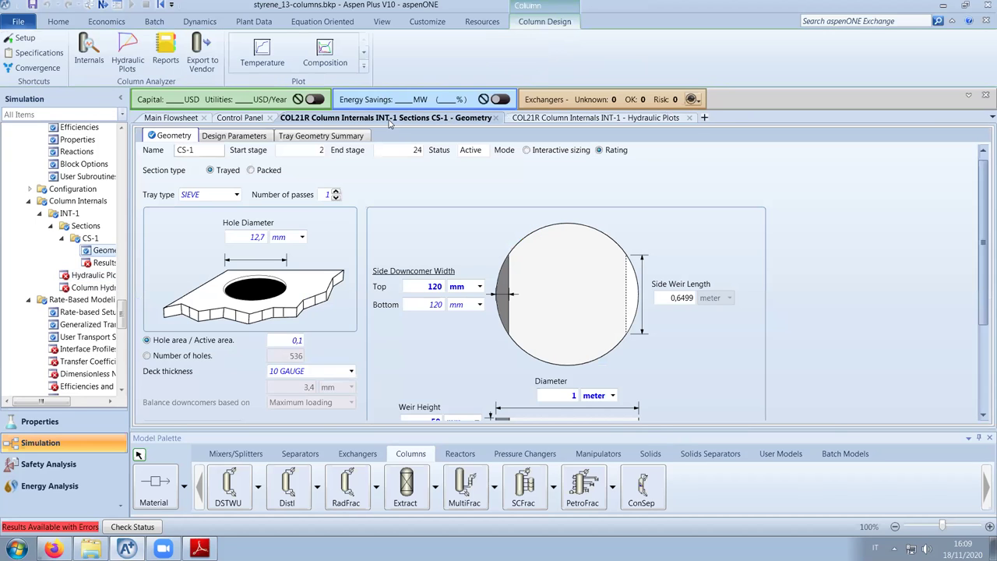
left_click(445, 287)
type("80")
key("Return")
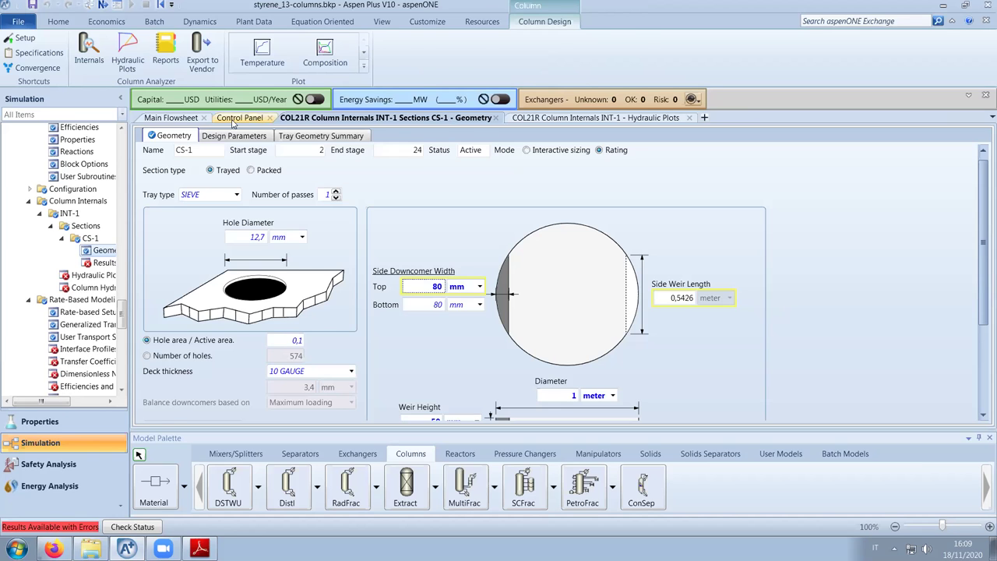
left_click(239, 118)
left_click(118, 47)
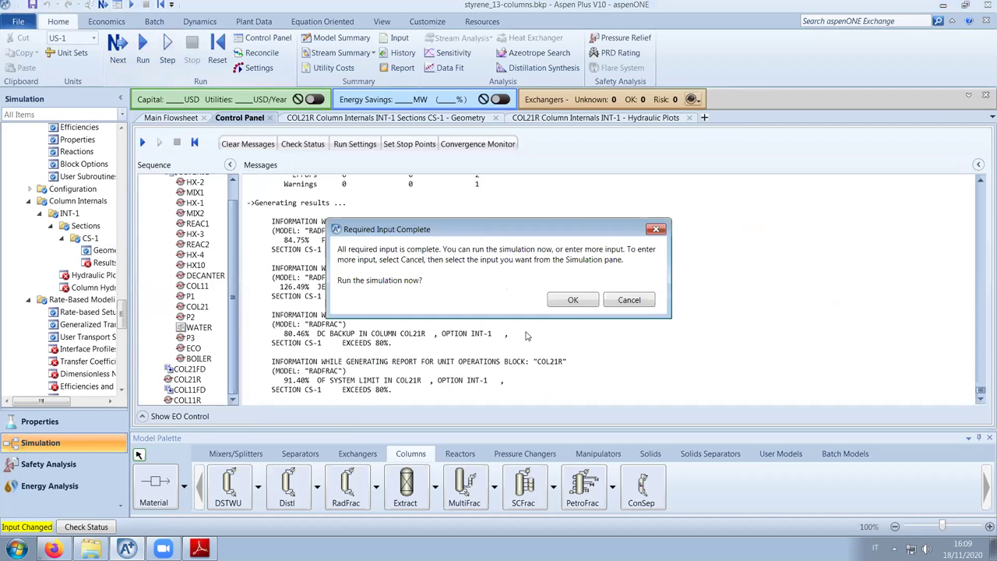
left_click(573, 300)
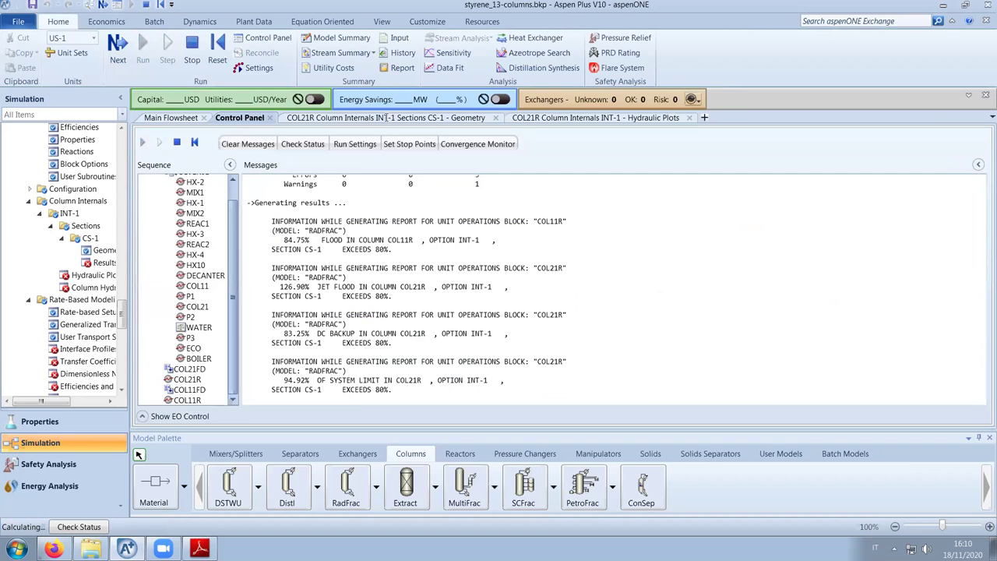
left_click(619, 118)
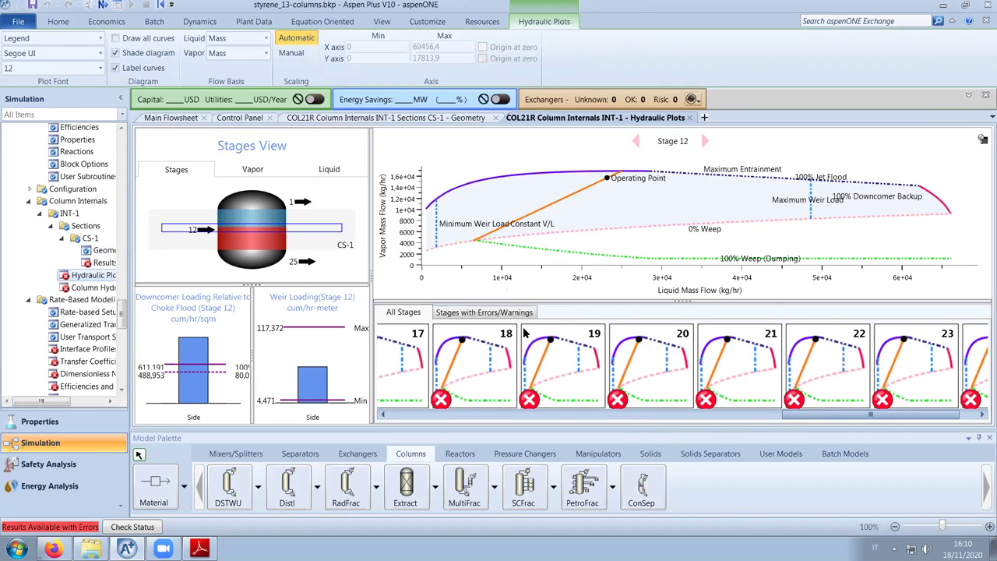
Set CS-1's top side downcomer width to 150 mm and rerun the simulation
key("ctrl+Tab")
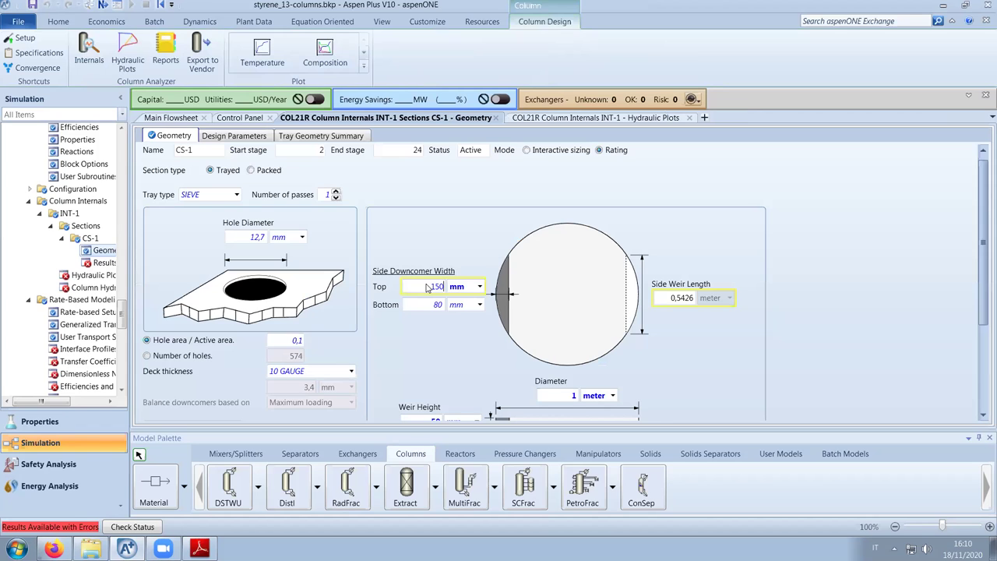
key("Return")
scroll(426, 288, "down", 3)
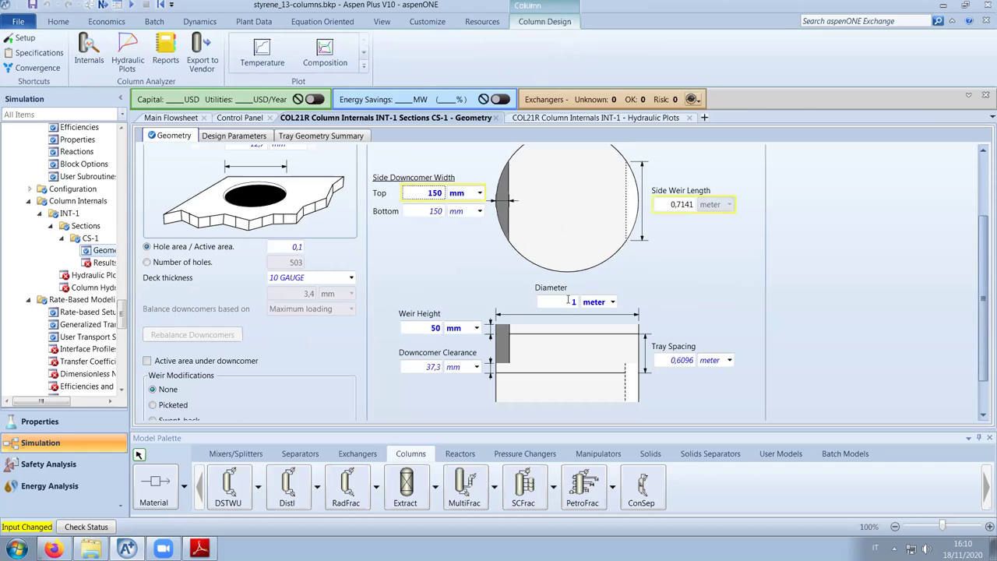
key("F5")
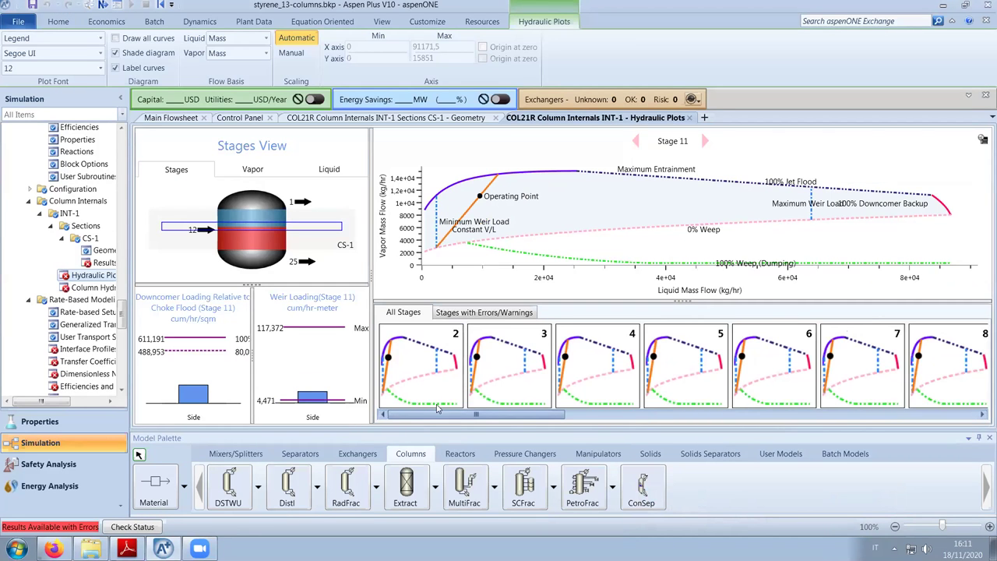
Compare the updated INT-1 hydraulic plots of COL21R's upper and lower stages, including stage 3
left_click(417, 381)
left_click_drag(461, 414, 422, 419)
left_click(682, 393)
left_click(515, 360)
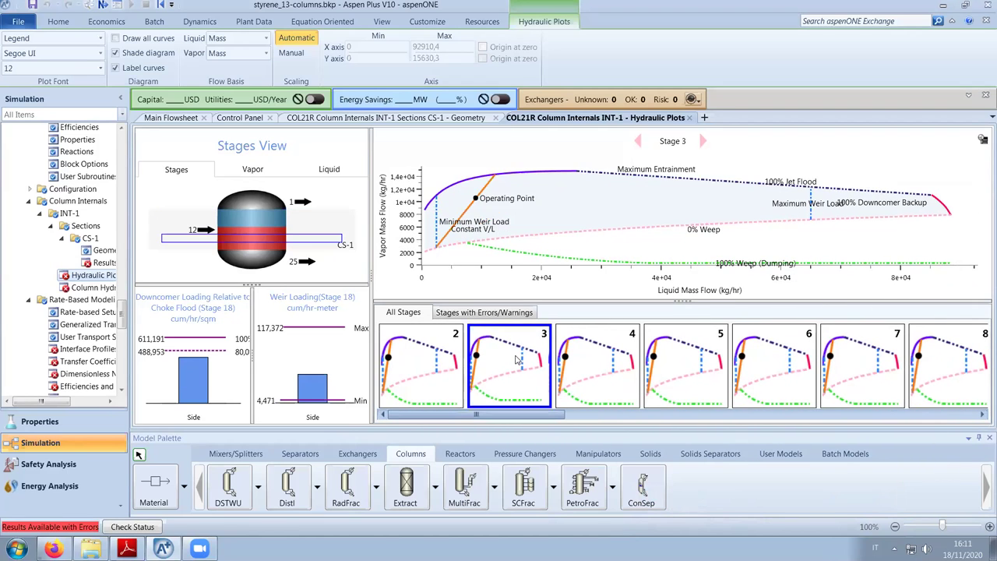
left_click(746, 415)
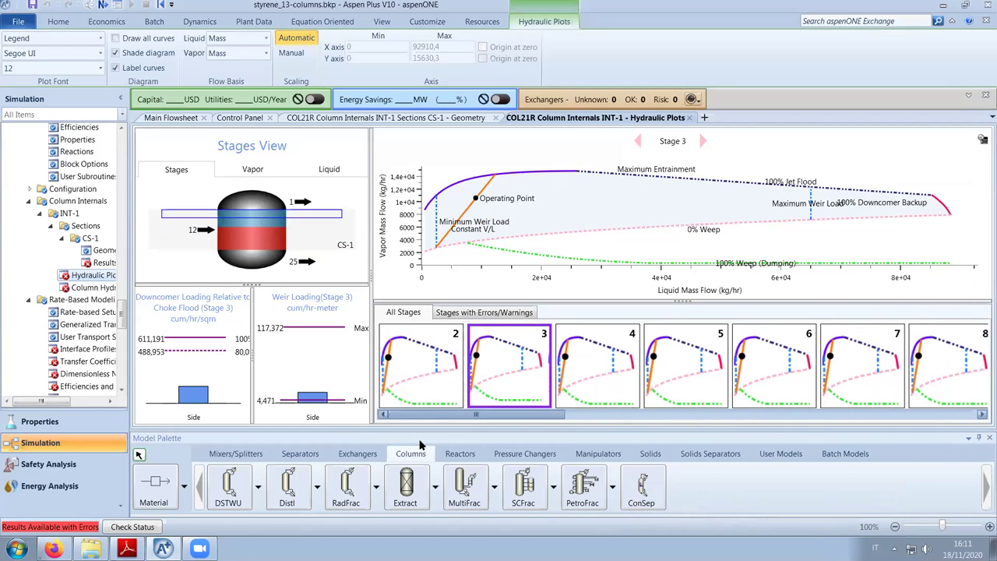
Plot COL21R's molar vapor and liquid flow rates by stage from its profiles, examine them and close the plot
left_click_drag(122, 321, 122, 340)
double_click(78, 276)
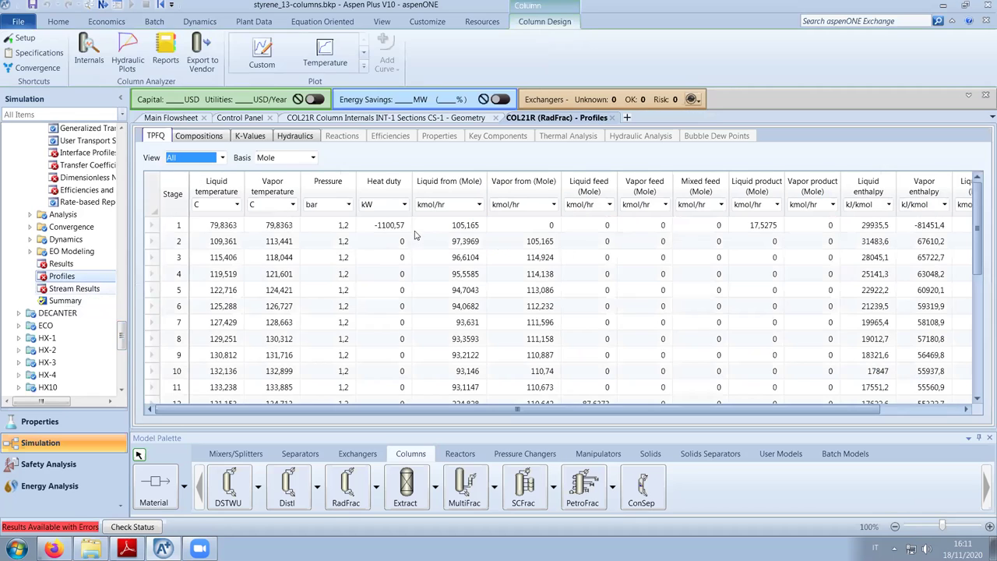
left_click(363, 53)
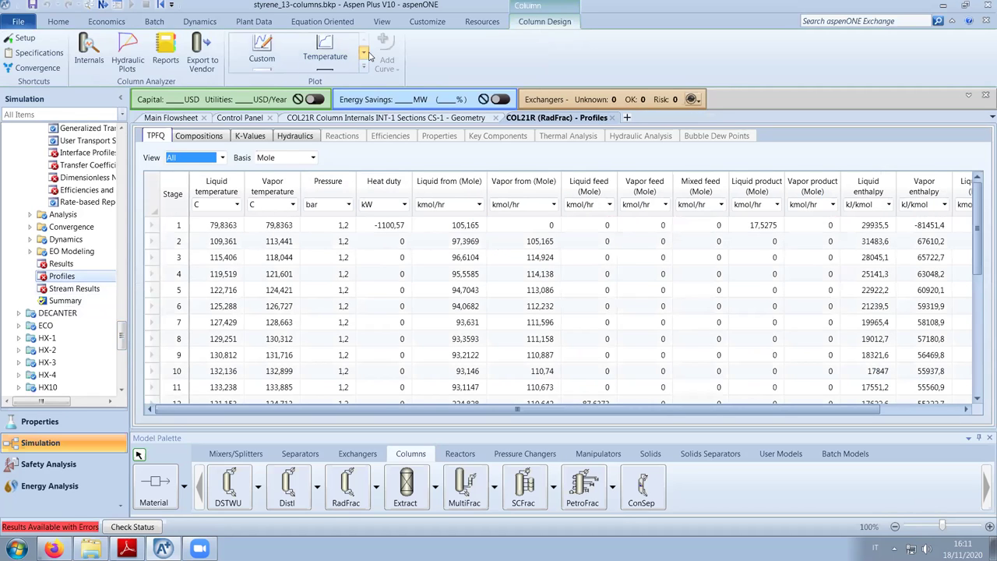
left_click(363, 53)
left_click(262, 54)
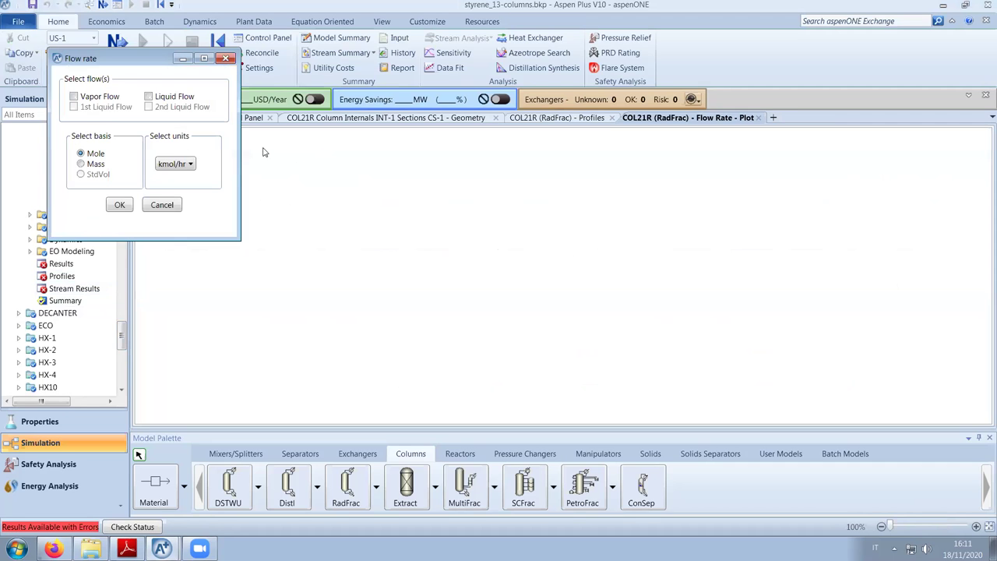
left_click(119, 205)
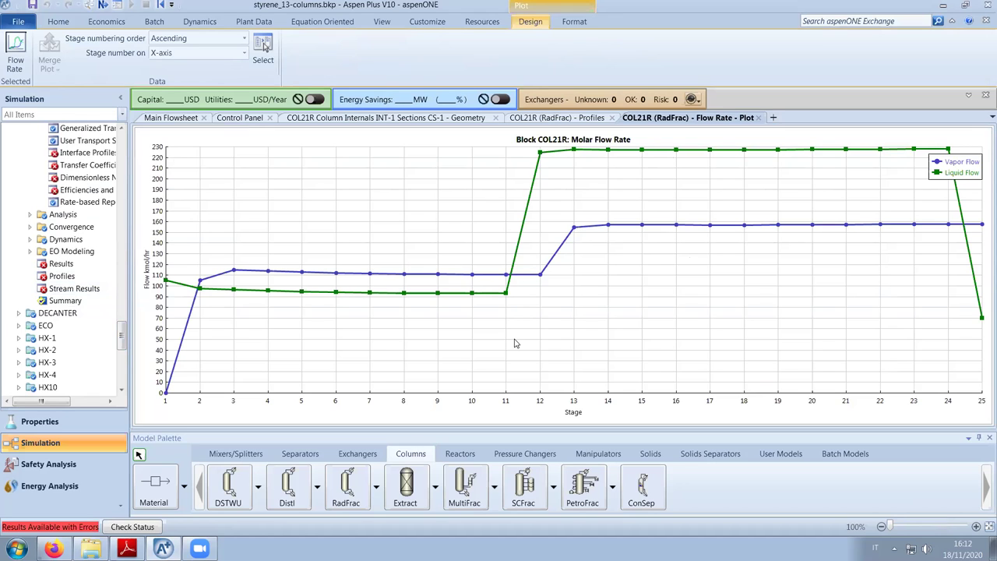
left_click(758, 117)
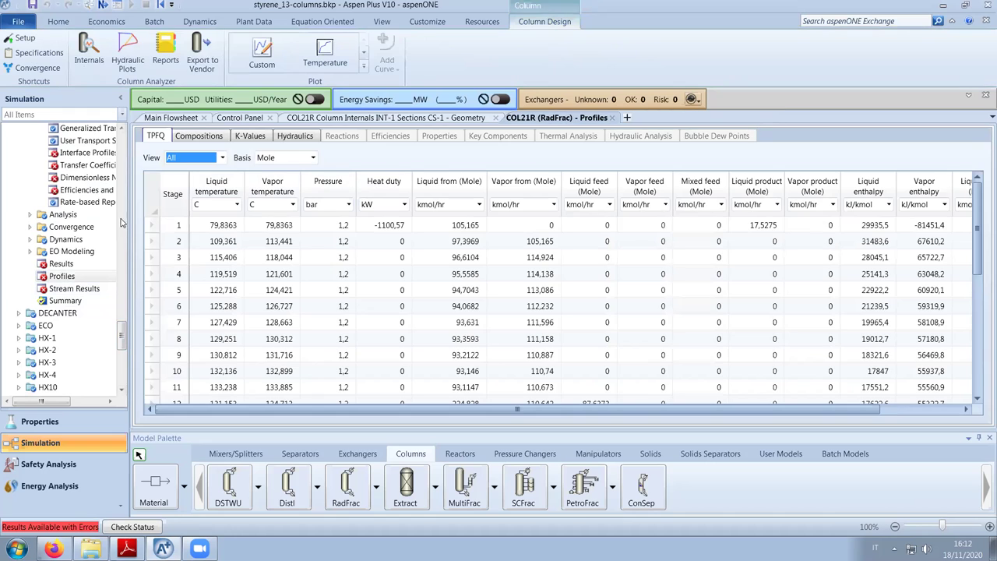
Check the feed stage in COL21R's stream specifications and open the INT-1 sections list
left_click_drag(123, 336, 125, 318)
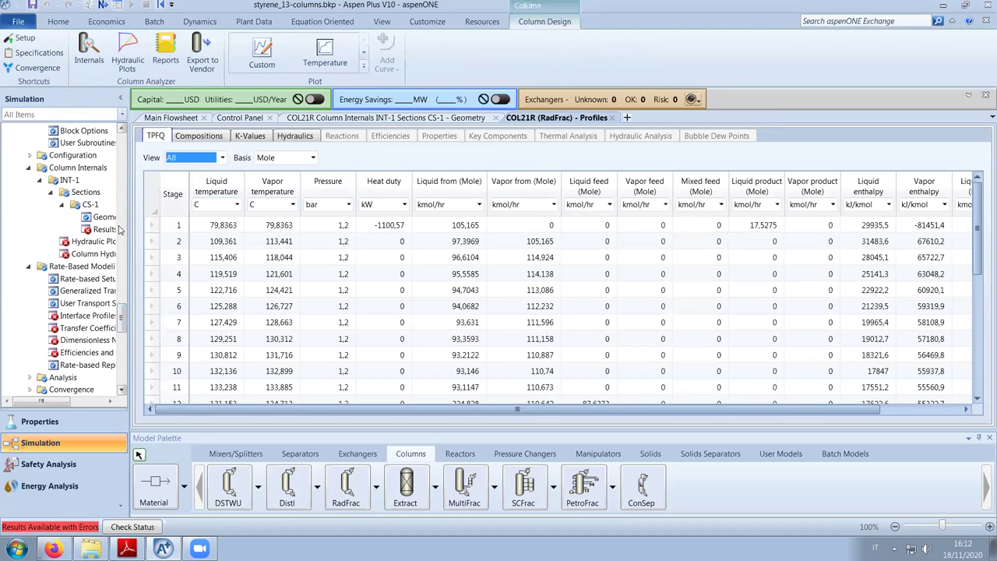
scroll(97, 186, "up", 2)
scroll(97, 186, "up", 2)
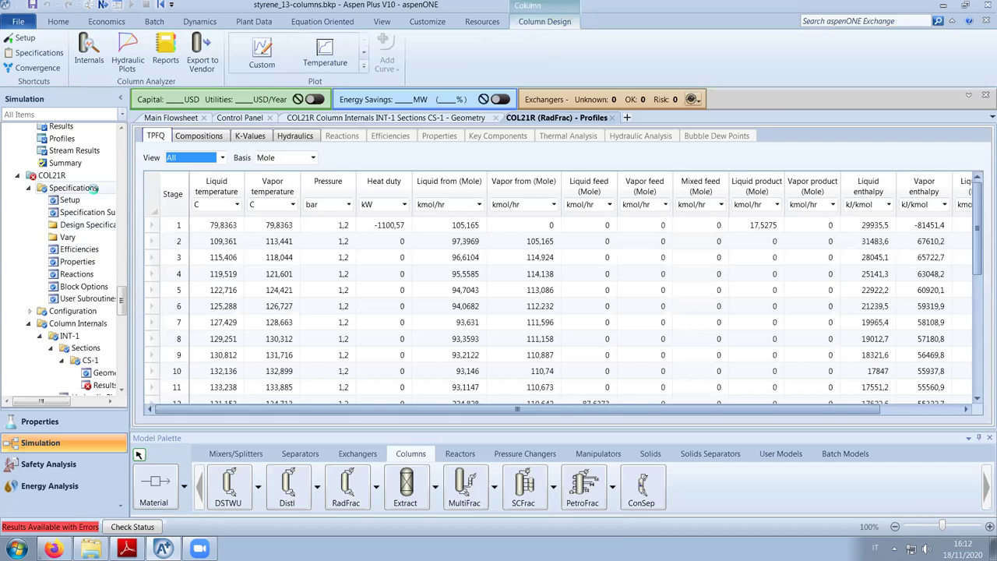
left_click(92, 189)
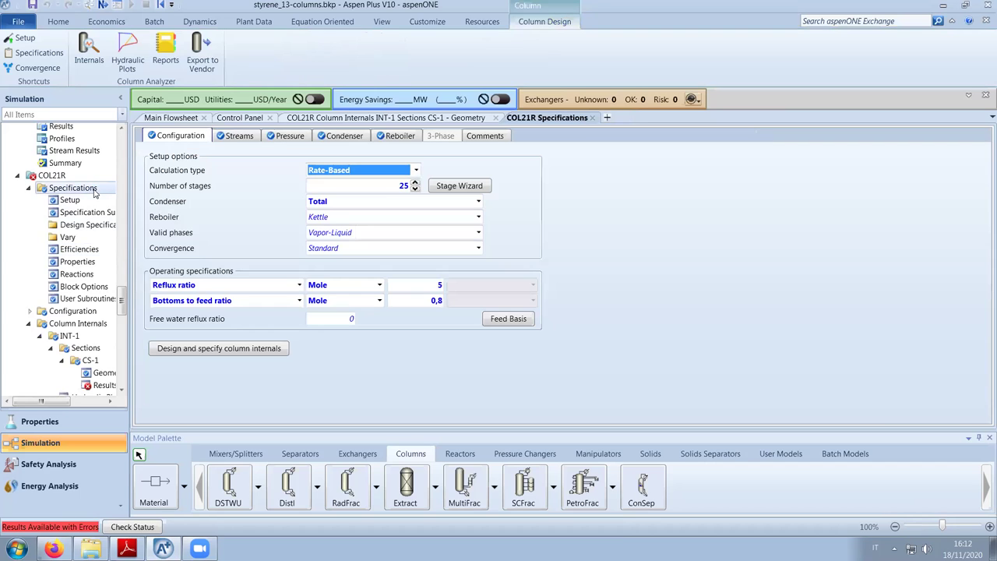
left_click(223, 139)
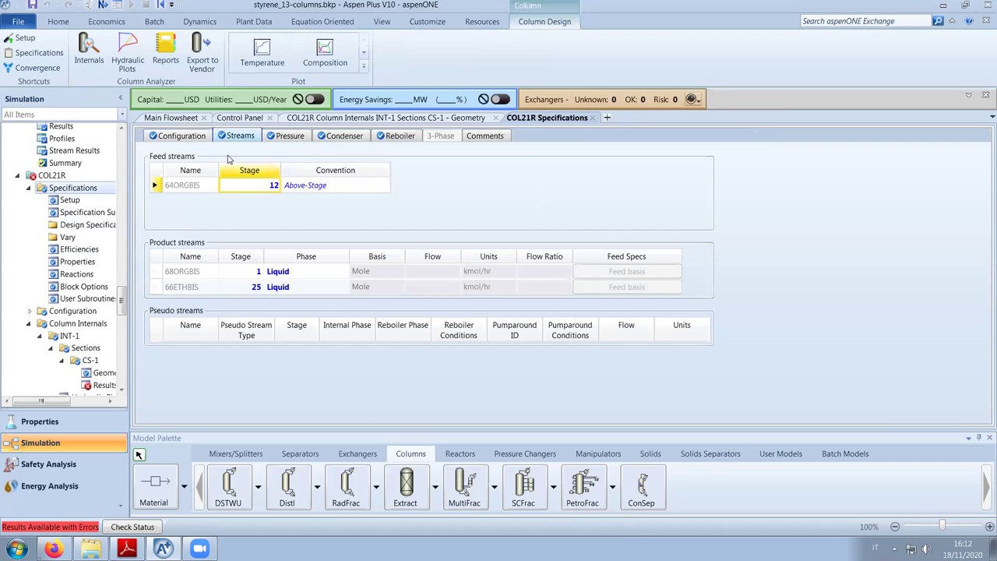
left_click_drag(124, 297, 121, 313)
left_click(103, 282)
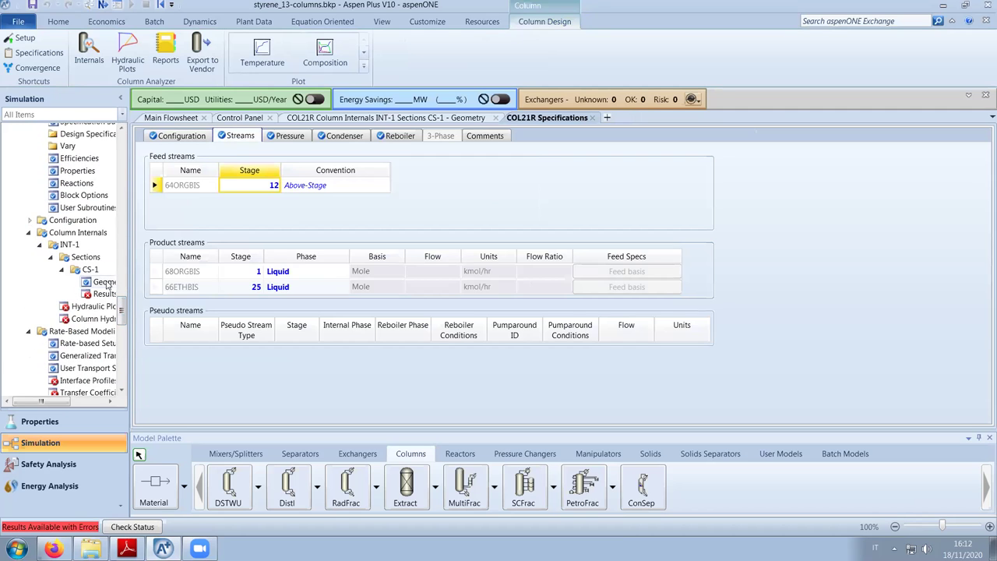
left_click(98, 270)
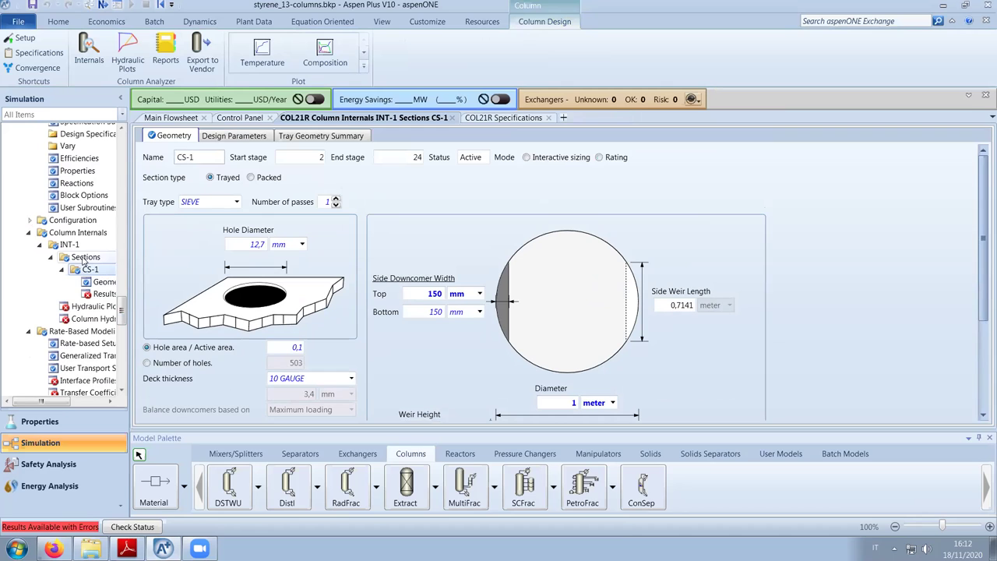
left_click(82, 257)
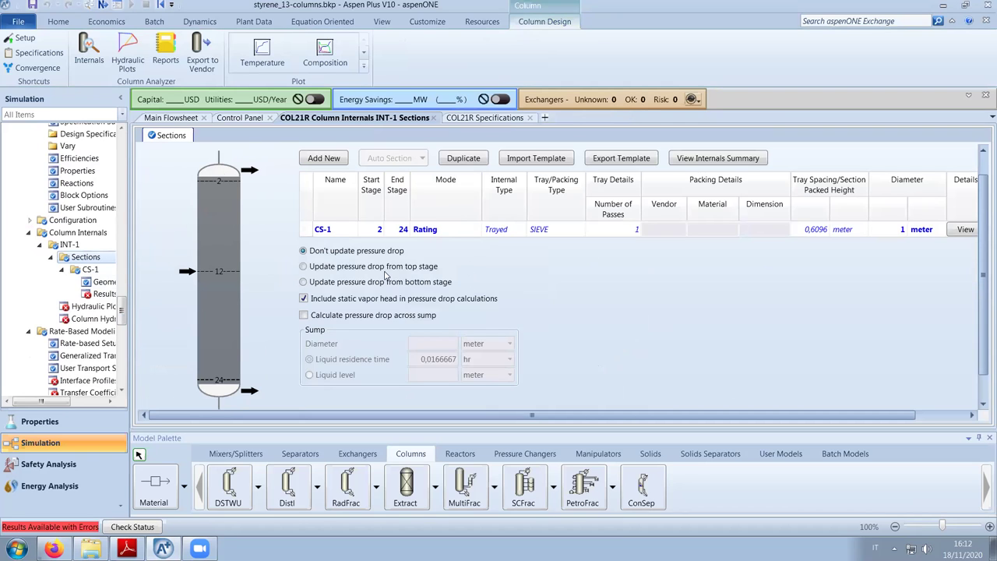
Set the end stage of section CS-1 to 13
left_click(402, 230)
left_click(404, 235)
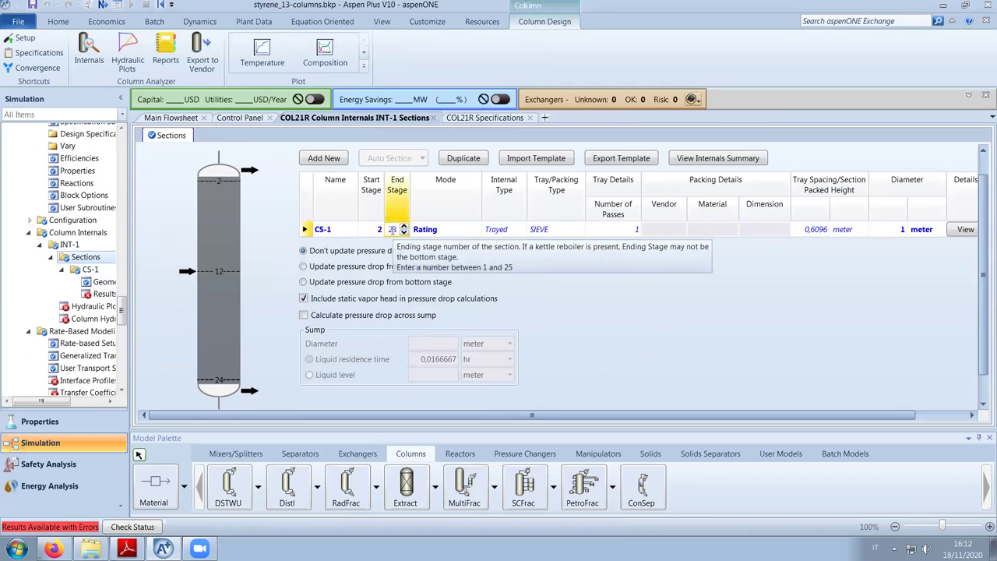
double_click(393, 229)
type("1")
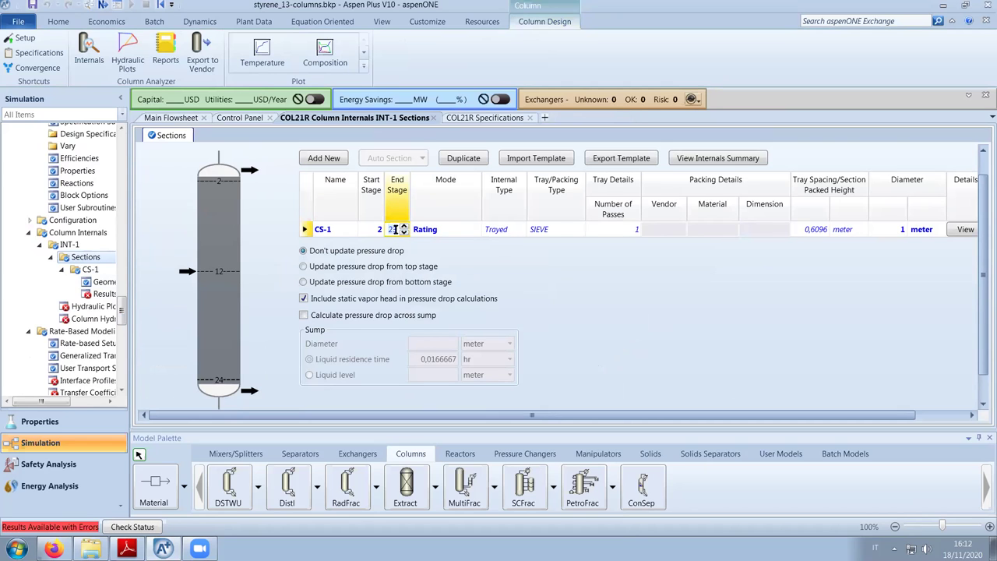
type("3")
key("Tab")
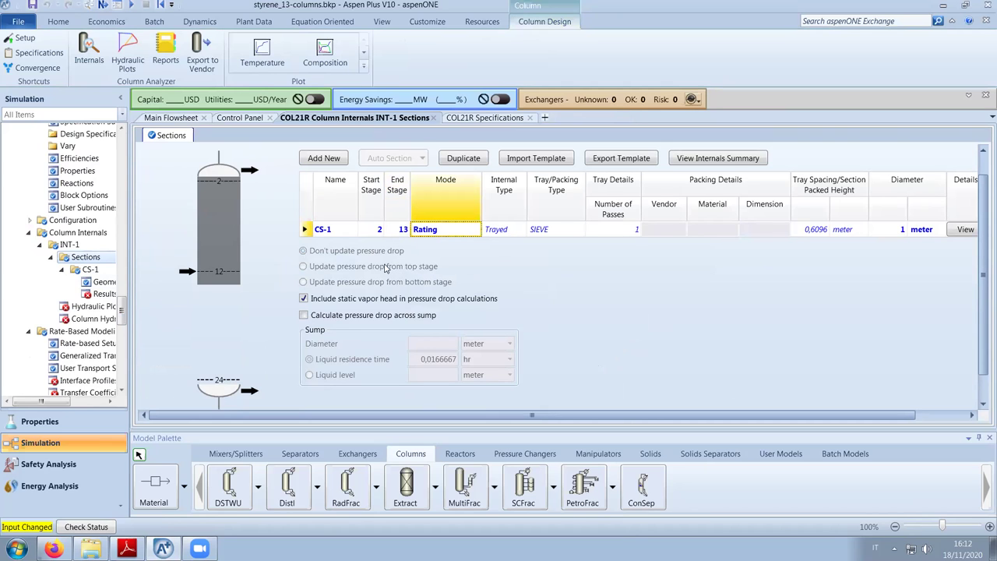
Add a second section to COL21R's INT-1 internals and set CS-1's end stage to 12
left_click(323, 158)
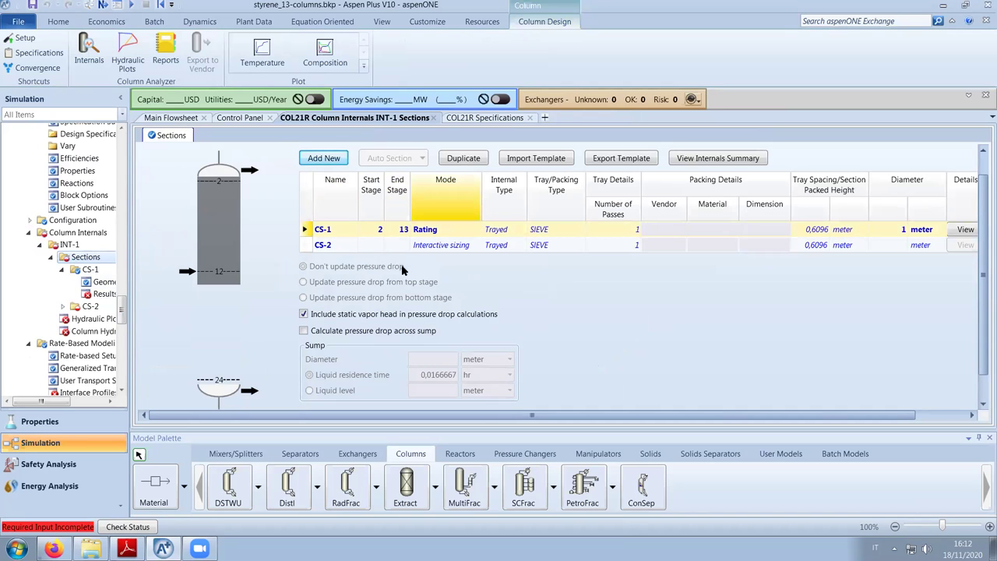
left_click(369, 246)
left_click(371, 247)
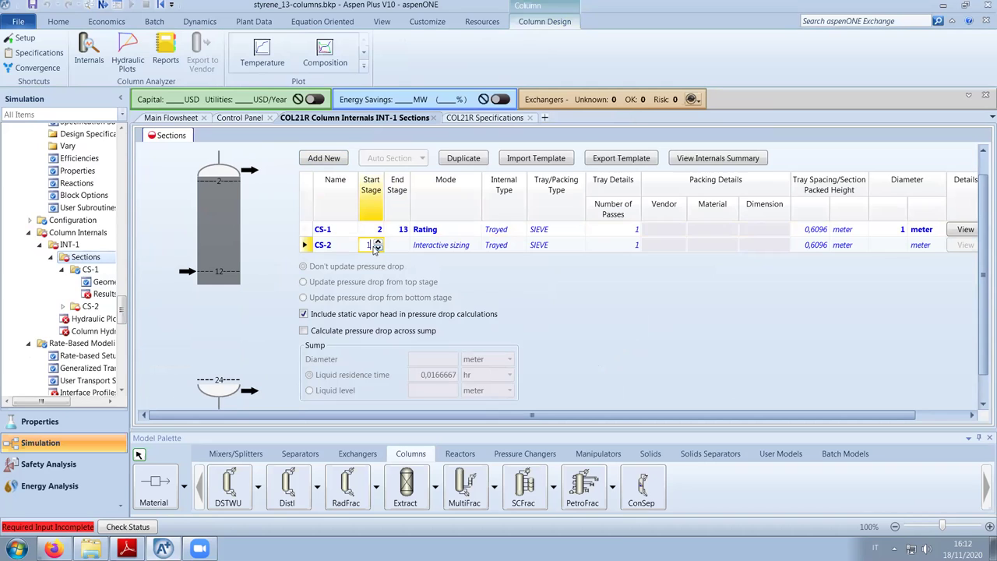
left_click(402, 233)
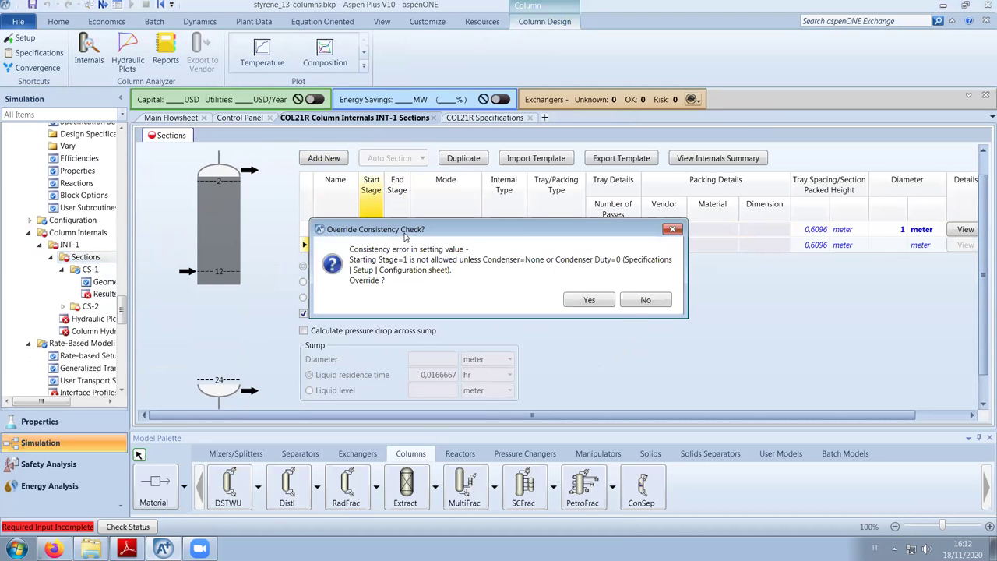
left_click(635, 301)
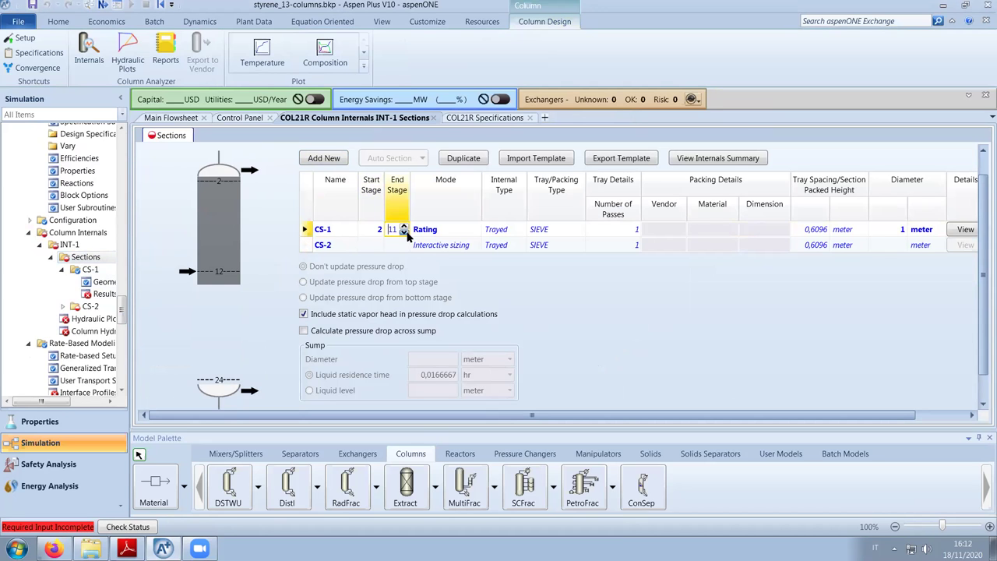
Set section CS-2 to start at stage 13 and end at stage 24
left_click(372, 247)
type("13")
left_click(401, 245)
type("1")
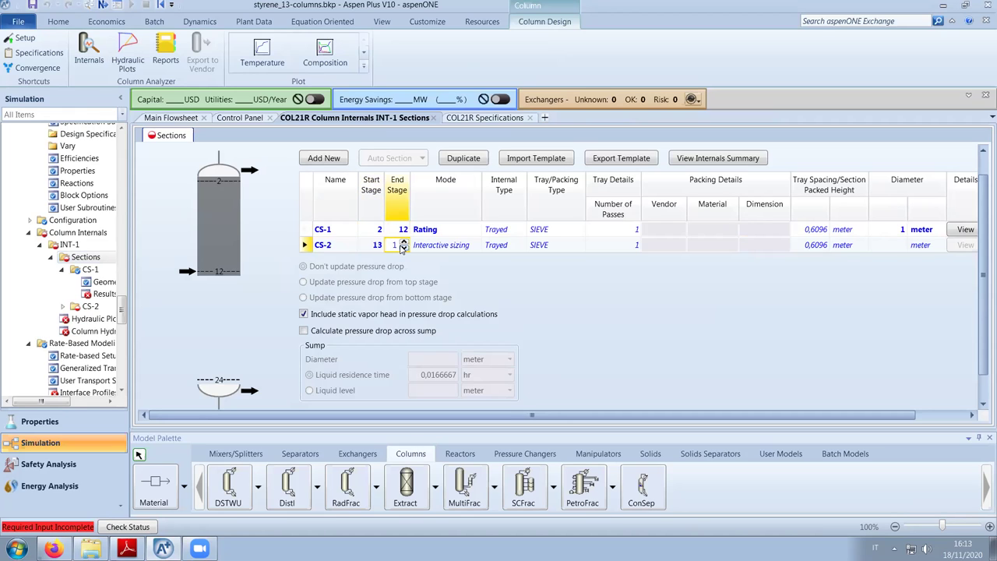
type("4")
key("Return")
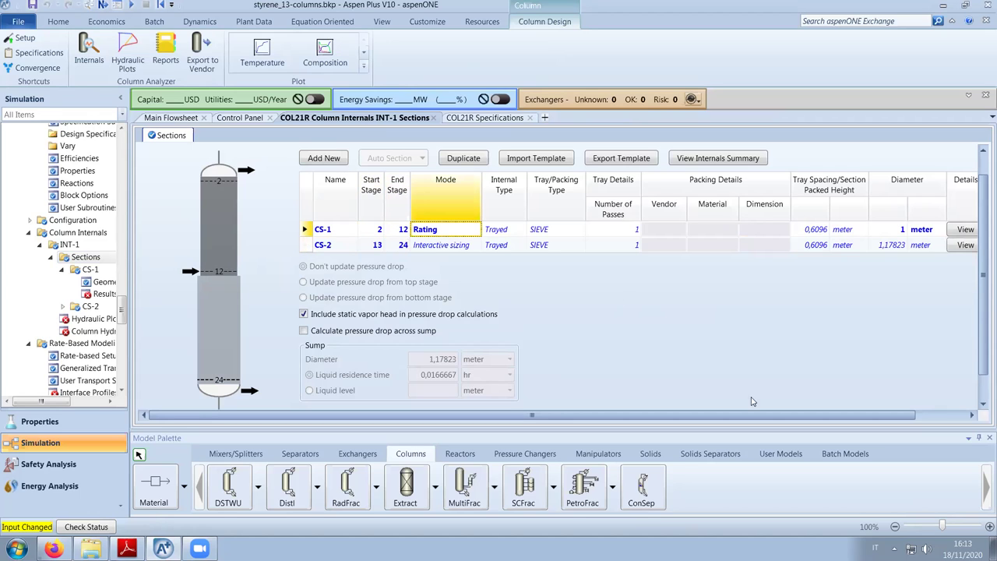
Review the INT-1 sections table and examine CS-2's tray geometry, including downcomer width, diameter, weir height and tray spacing
mouse_move(798, 416)
left_mouse_down()
mouse_move(849, 416)
mouse_move(785, 419)
left_mouse_up()
scroll(612, 300, "down", 1)
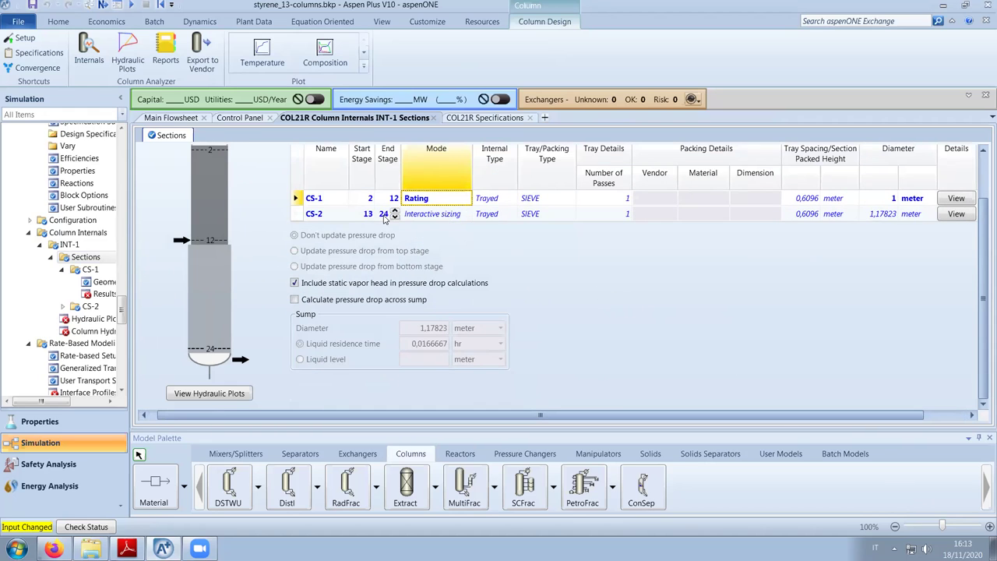
scroll(606, 335, "up", 2)
scroll(608, 333, "down", 2)
scroll(609, 333, "up", 1)
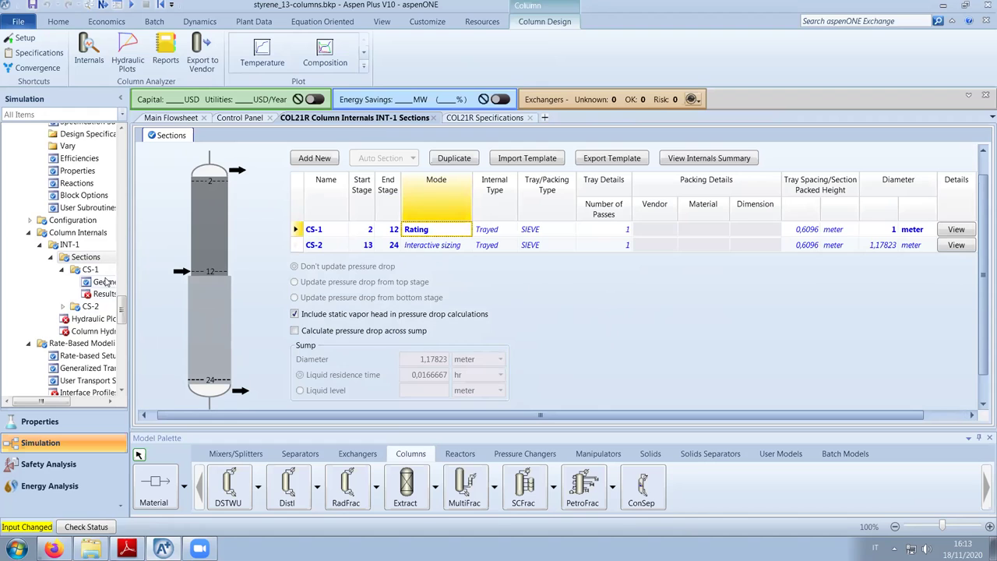
left_click(62, 306)
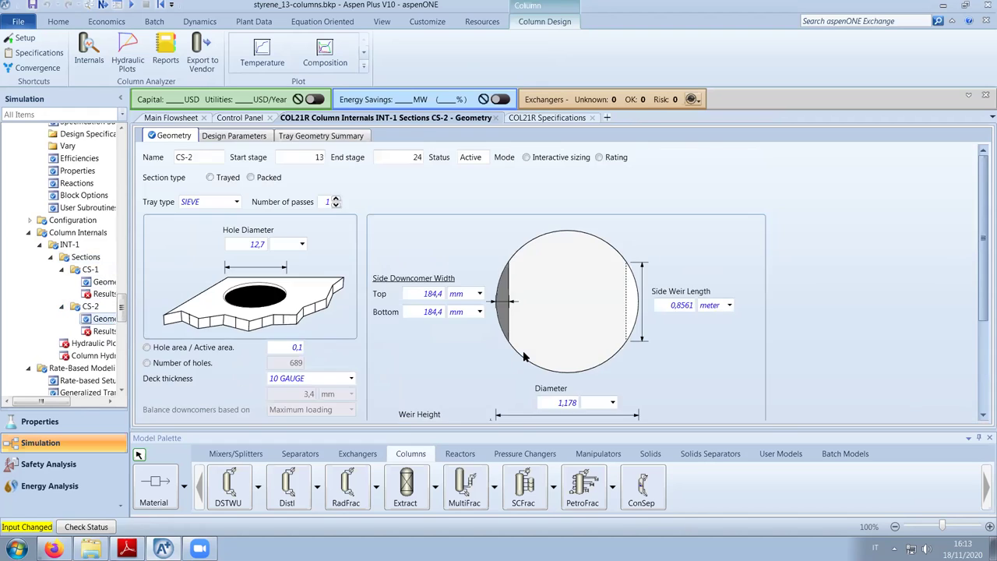
scroll(750, 368, "down", 2)
scroll(751, 369, "down", 1)
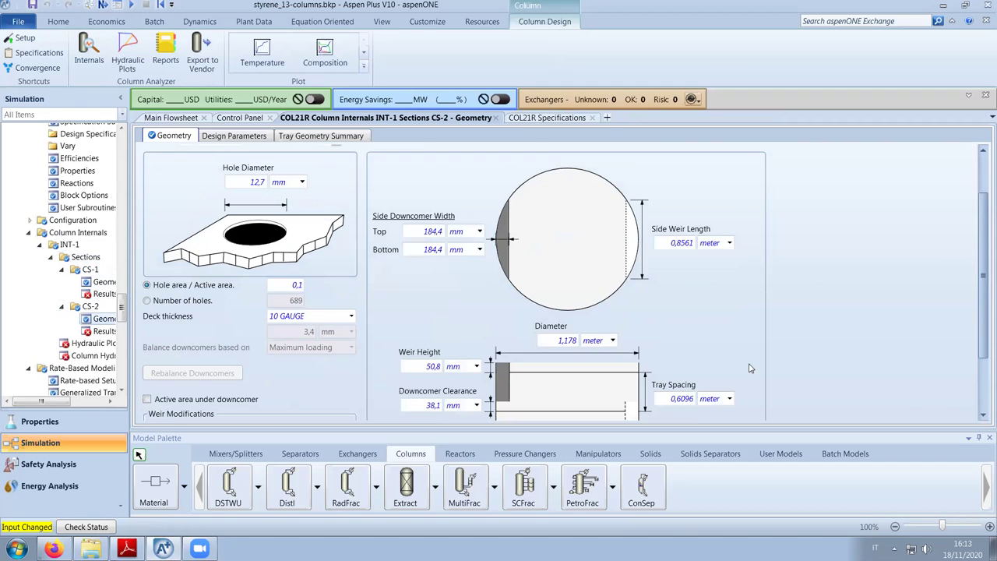
scroll(750, 368, "down", 1)
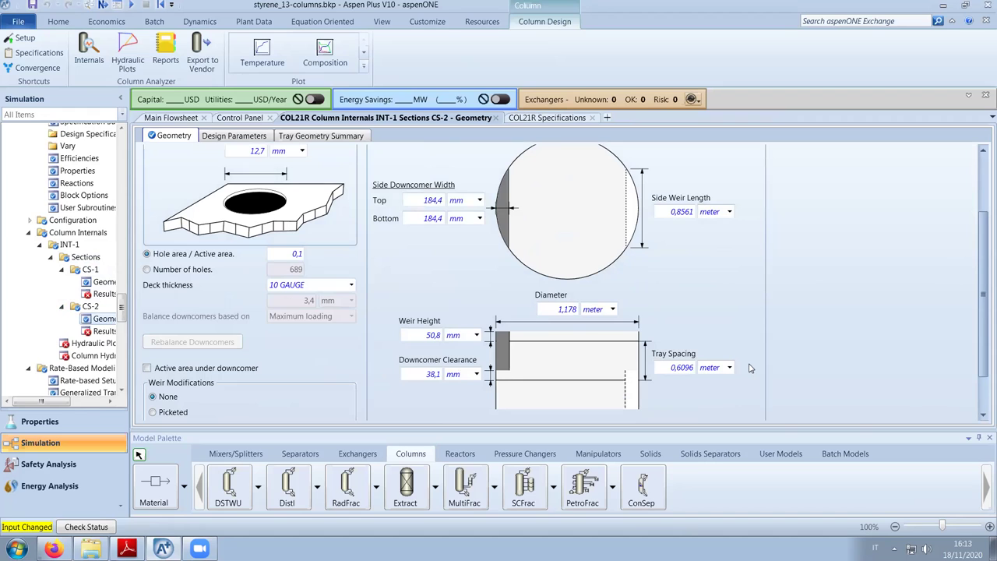
scroll(750, 369, "down", 1)
scroll(750, 369, "up", 2)
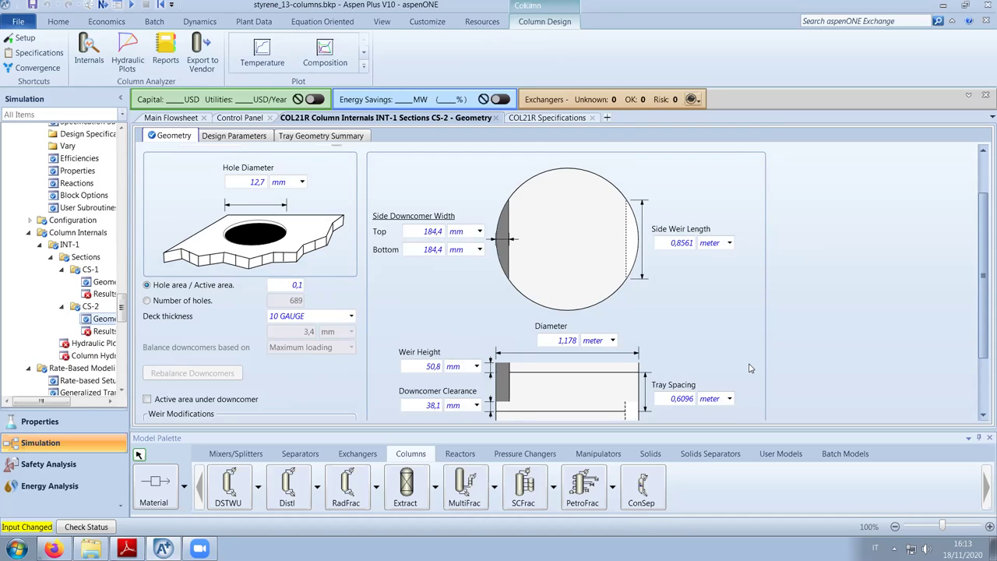
scroll(750, 368, "down", 2)
scroll(744, 369, "up", 3)
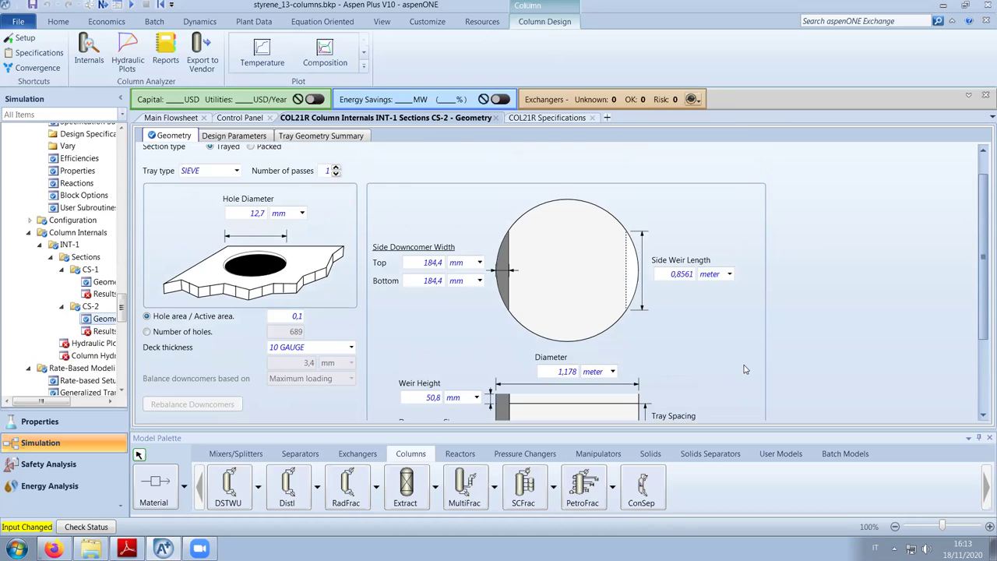
scroll(744, 369, "down", 1)
scroll(573, 351, "down", 2)
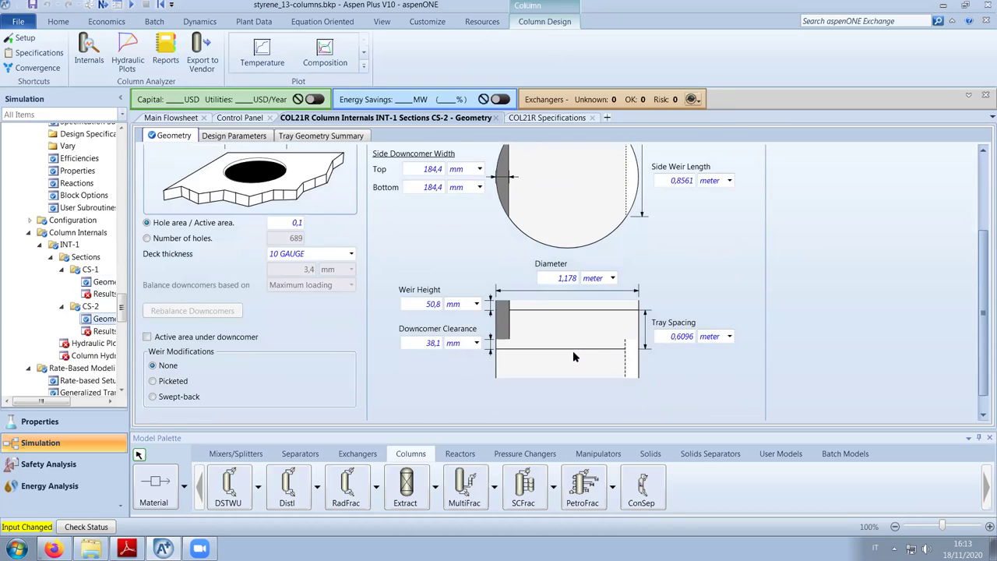
scroll(572, 350, "up", 1)
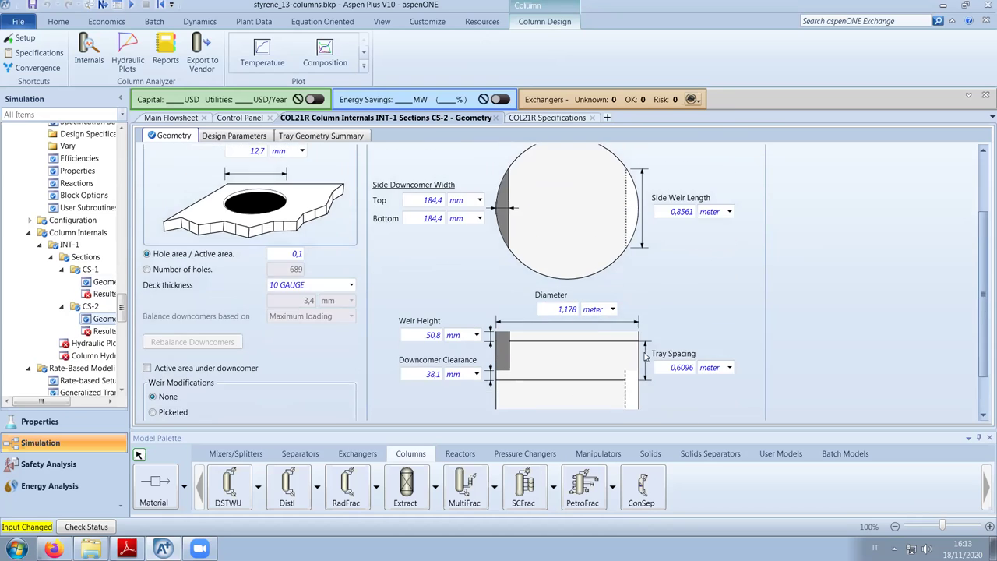
Compare CS-1's tray geometry with CS-2's, including the side downcomer widths and column diameters
left_click(88, 282)
scroll(432, 322, "down", 5)
scroll(589, 350, "up", 3)
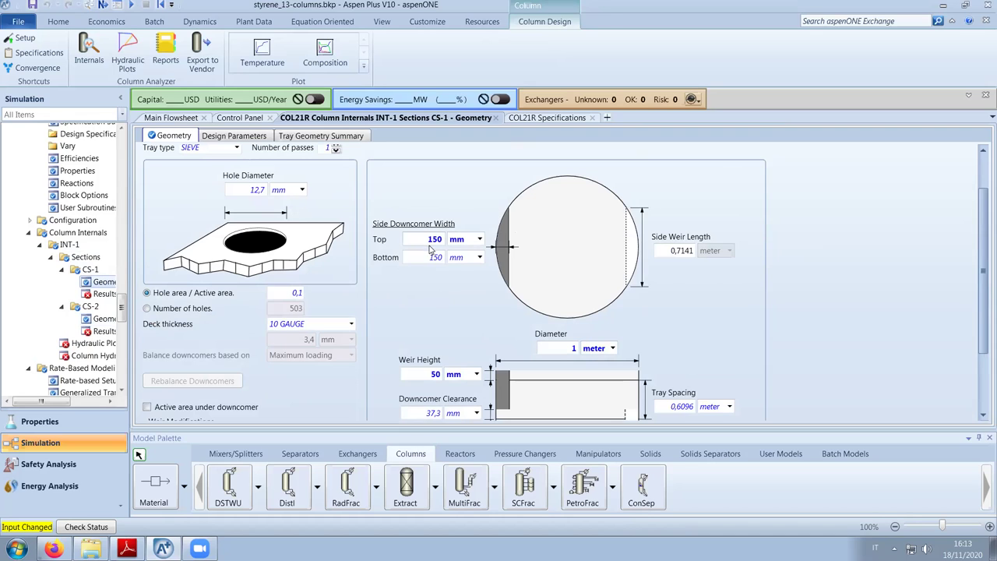
left_click(147, 293)
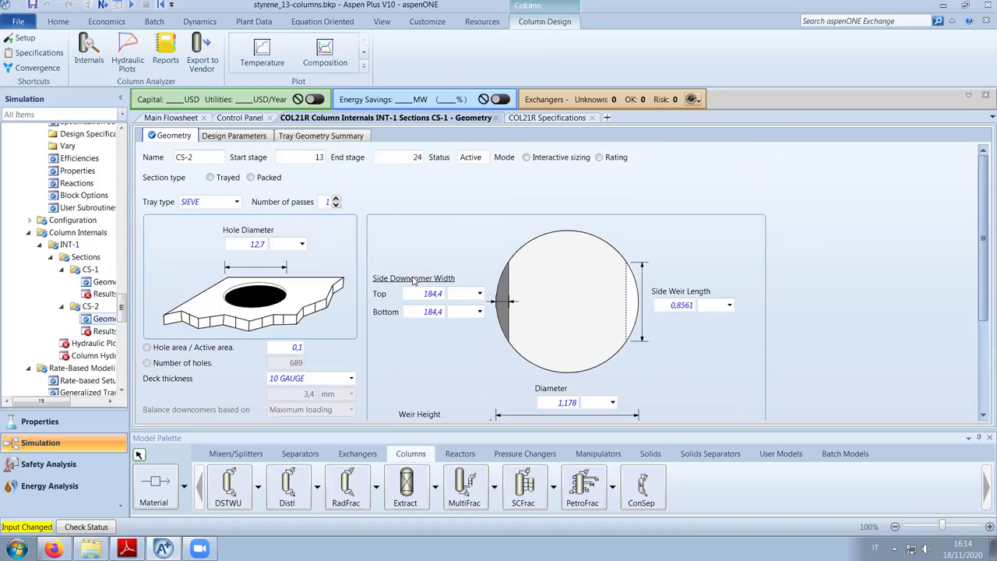
scroll(414, 281, "down", 2)
scroll(414, 280, "up", 2)
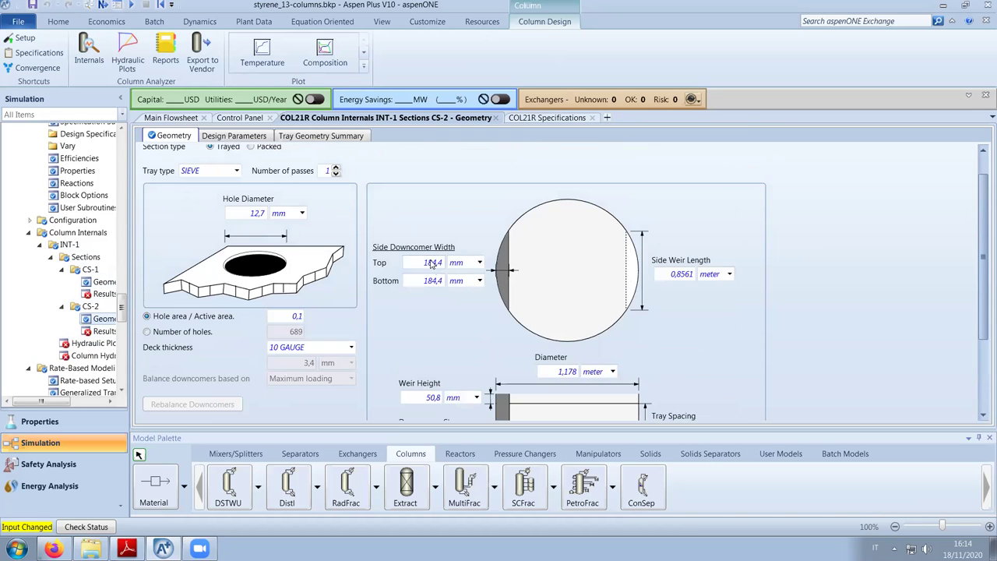
scroll(433, 273, "up", 1)
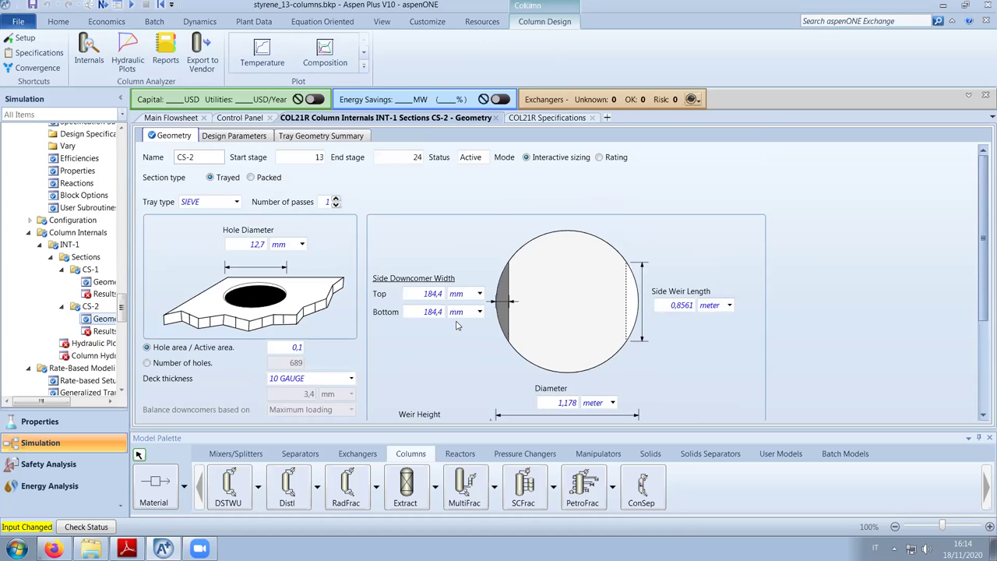
scroll(436, 304, "down", 1)
Rerun the simulation with the split INT-1 sections and review the recalculated tray geometry of CS-2
left_click(248, 118)
left_click(143, 61)
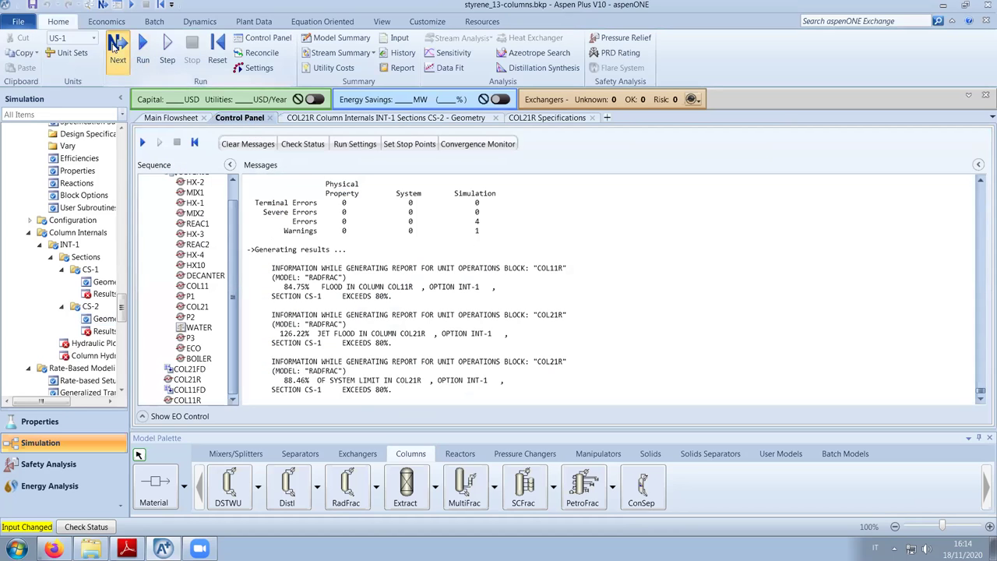
left_click(572, 298)
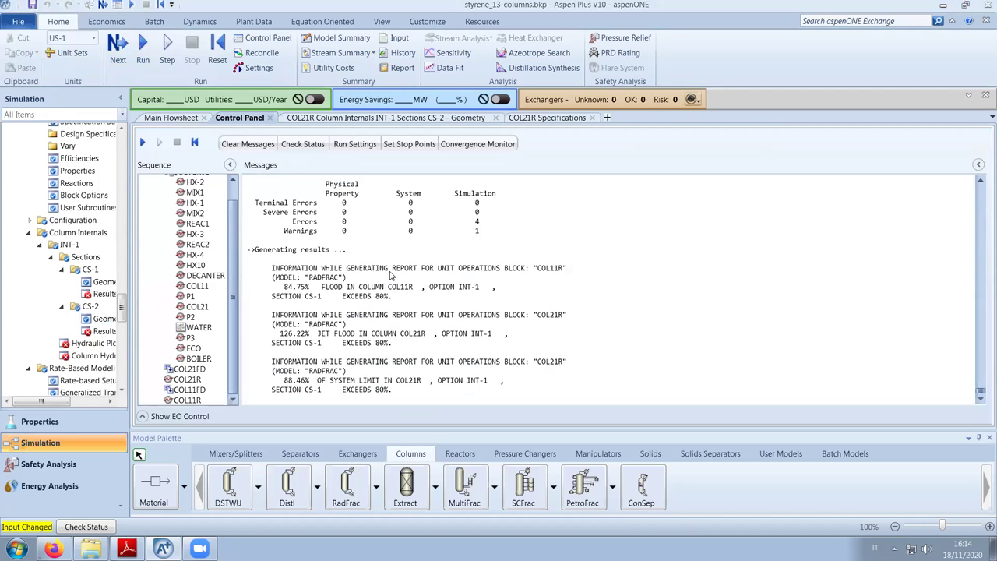
key("F5")
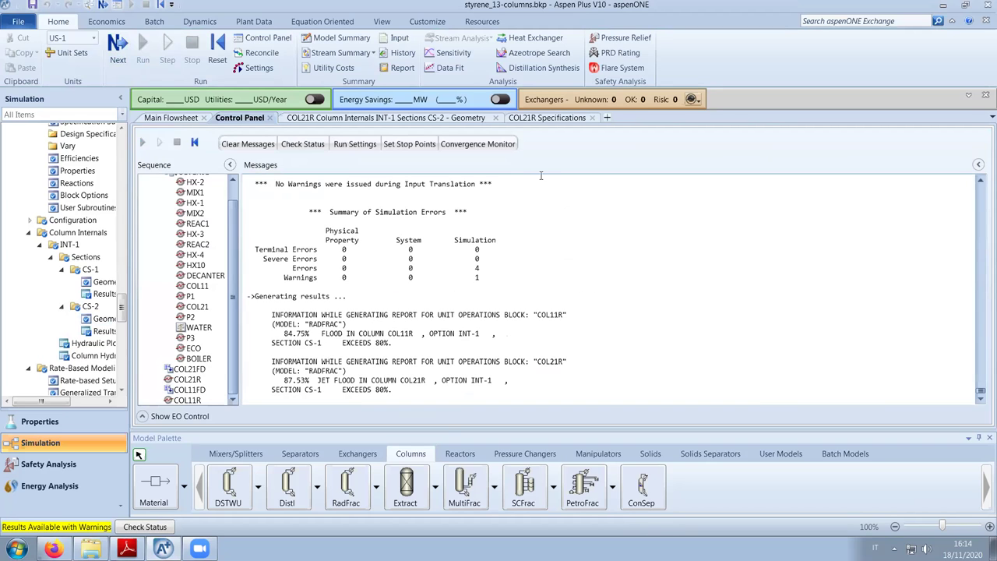
left_click(473, 118)
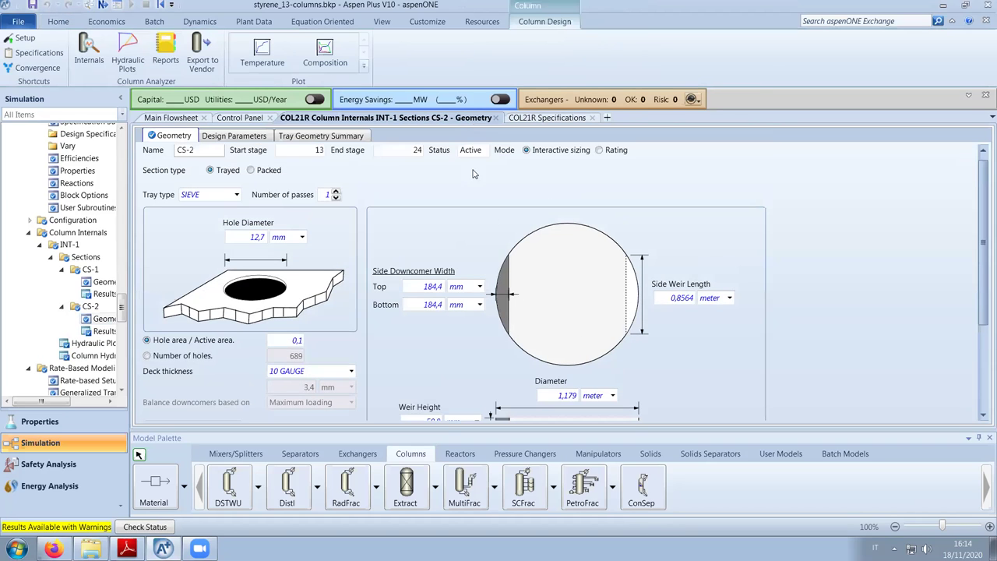
scroll(503, 253, "down", 1)
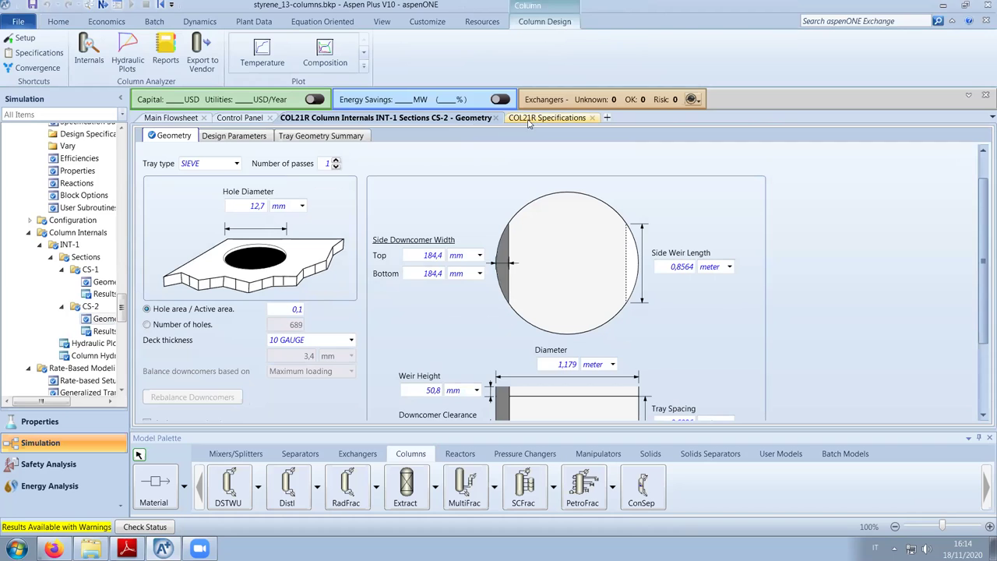
Check the INT-1 hydraulic plots for all stages, read the error details for stage 12, and return to the sections table
double_click(108, 346)
left_click_drag(564, 424, 978, 417)
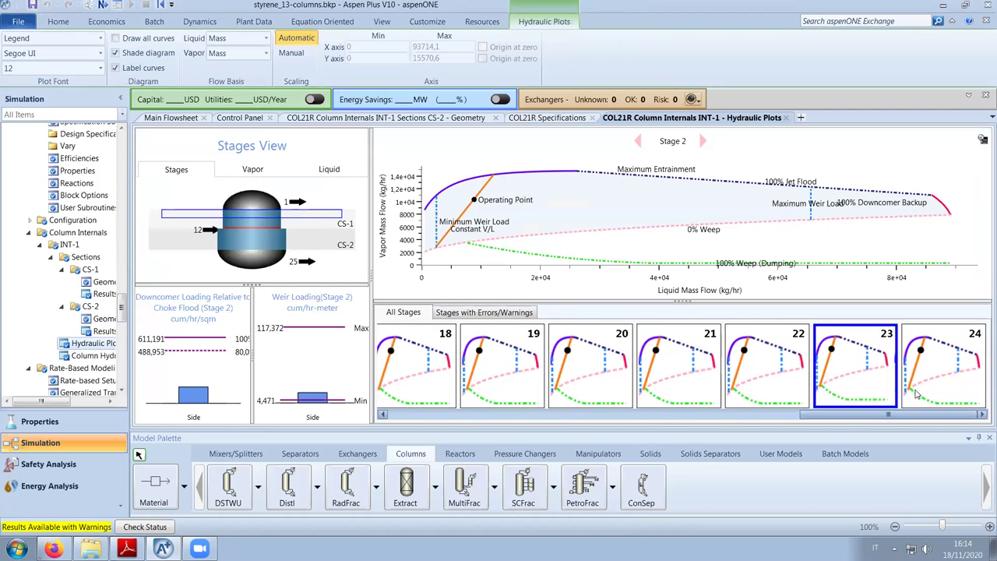
left_click_drag(918, 419, 668, 431)
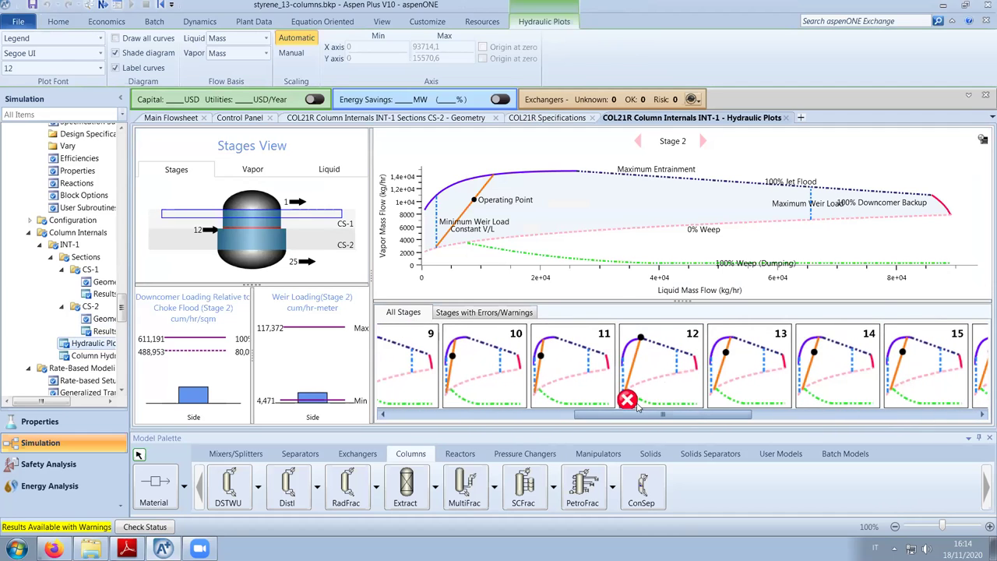
left_click(627, 401)
mouse_move(627, 401)
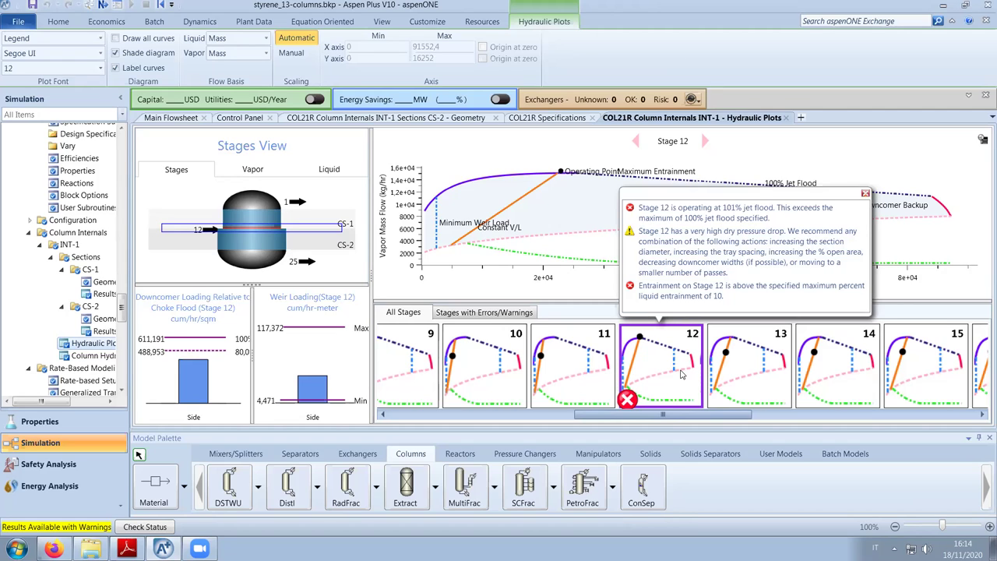
left_click(786, 117)
left_click(86, 257)
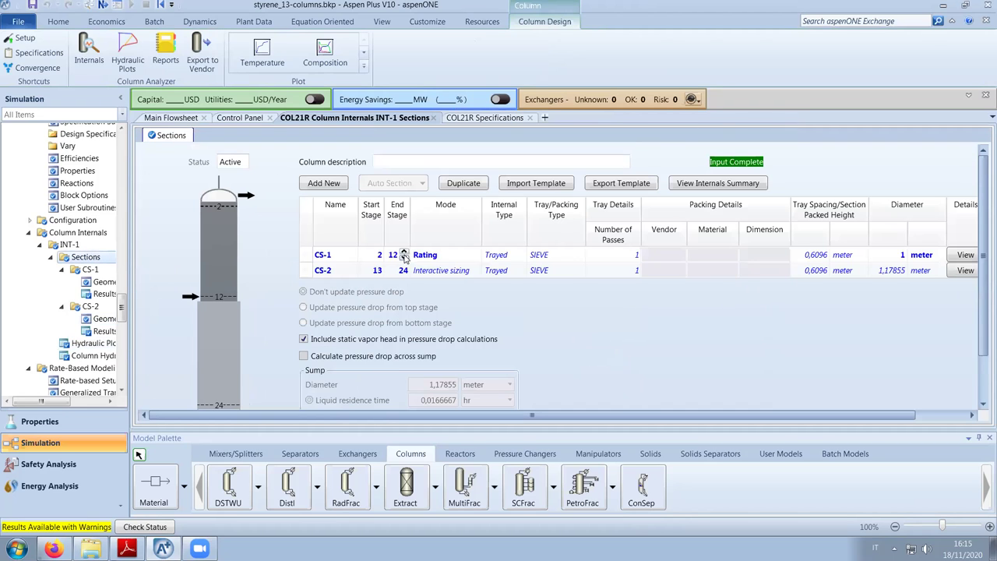
Set CS-1's end stage to 13 and CS-2's start stage to 14
left_click(404, 255)
left_click(377, 270)
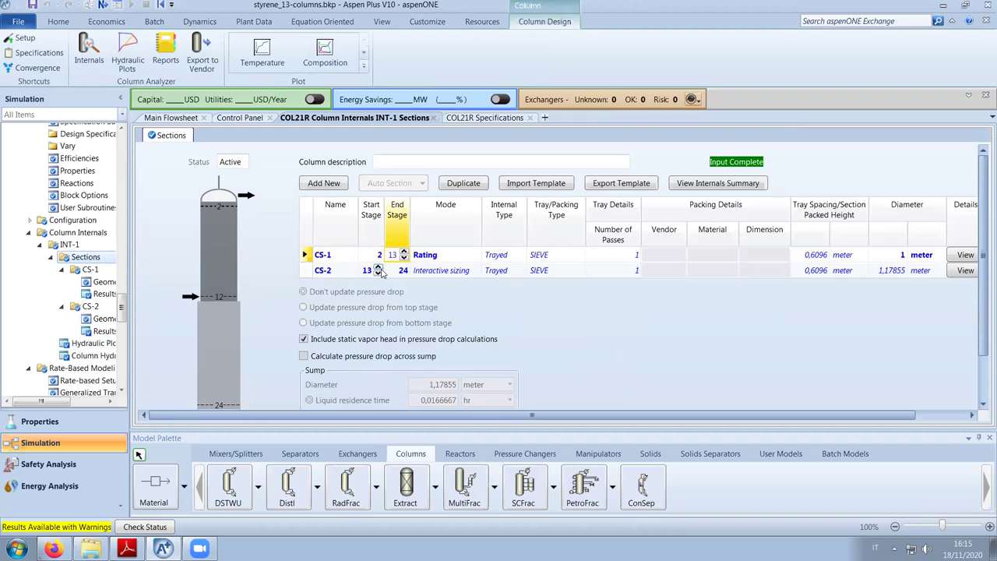
left_click(378, 267)
left_click(445, 310)
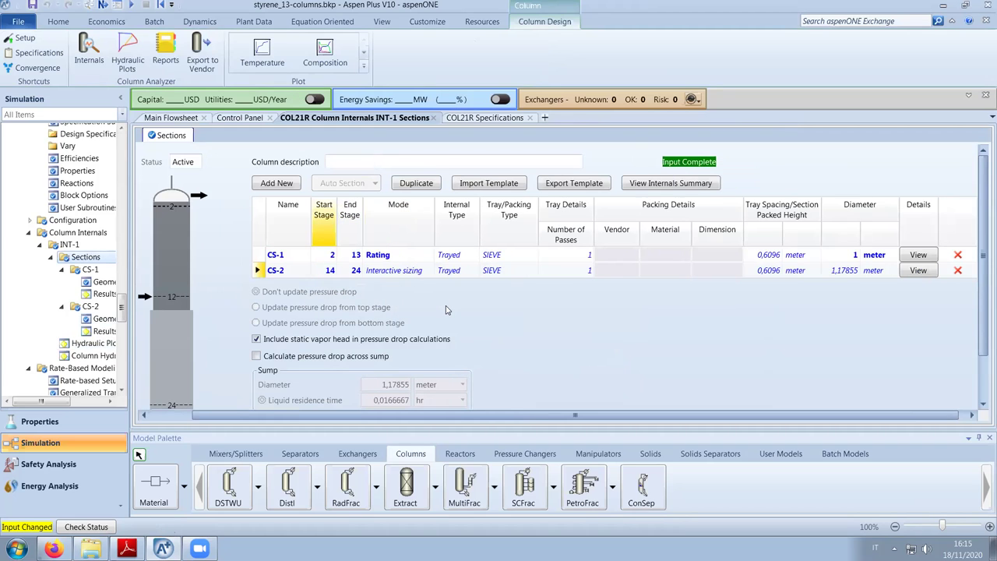
Move the section boundary above the feed by setting CS-1's end stage to 11 and CS-2's start stage to 12
left_click(355, 255)
left_click(357, 258)
left_click(357, 258)
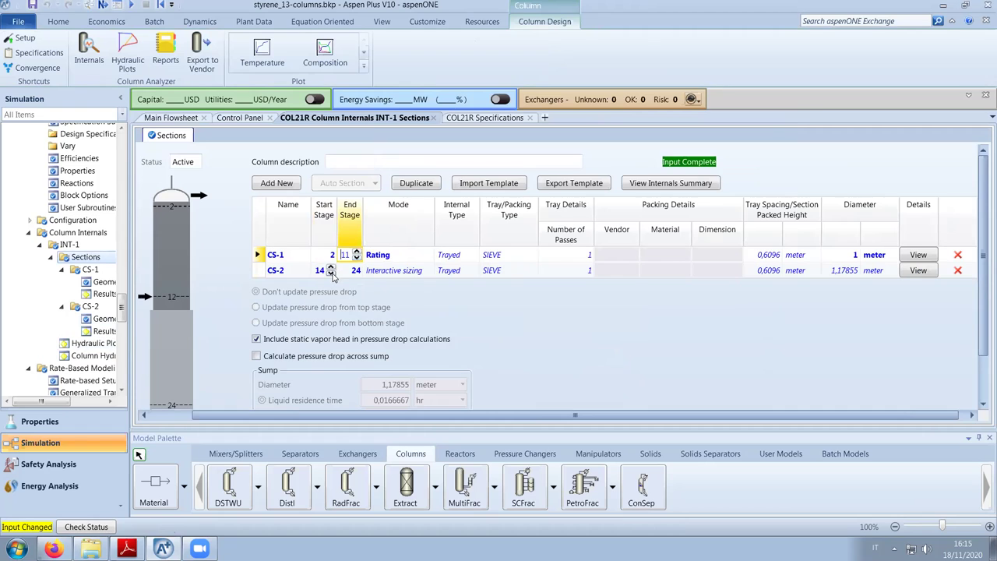
left_click(331, 273)
left_click(454, 320)
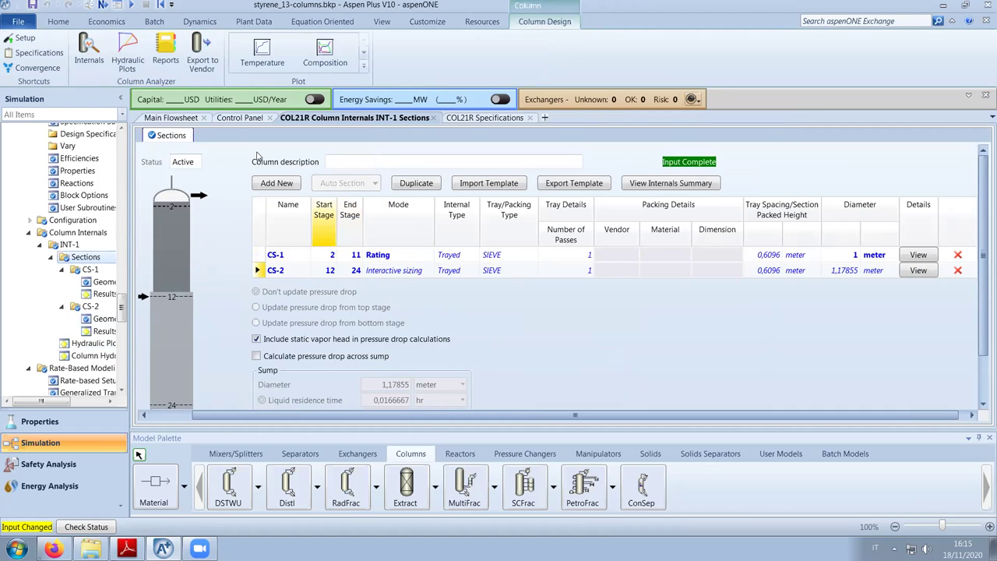
Rerun the simulation with the revised section boundary and return to the INT-1 sections table
left_click(233, 119)
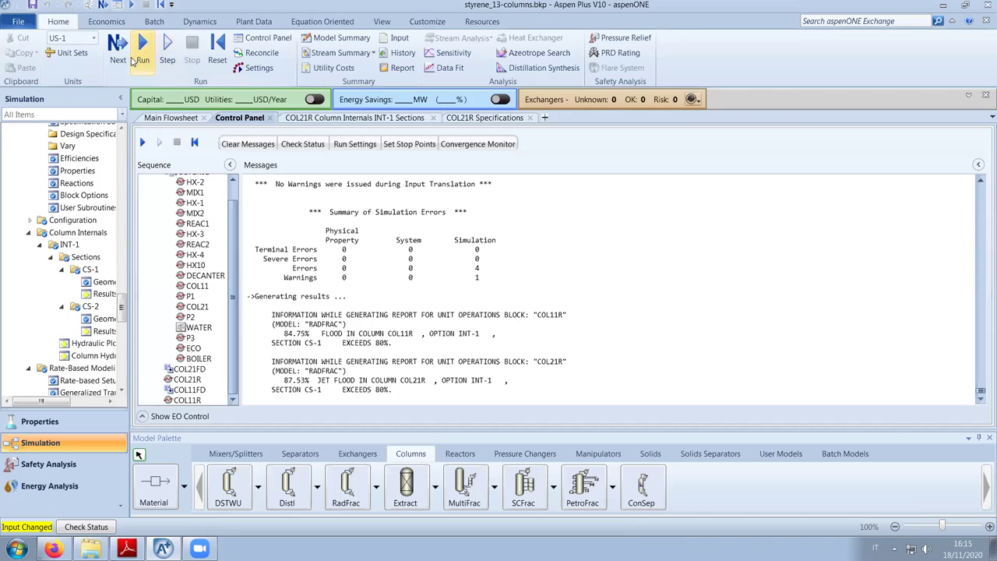
left_click(141, 56)
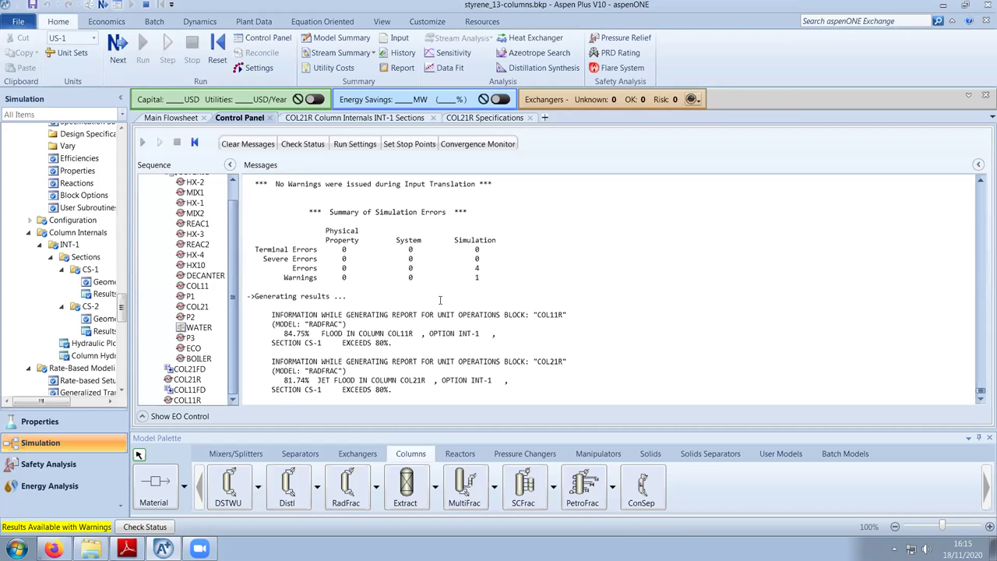
left_click(306, 118)
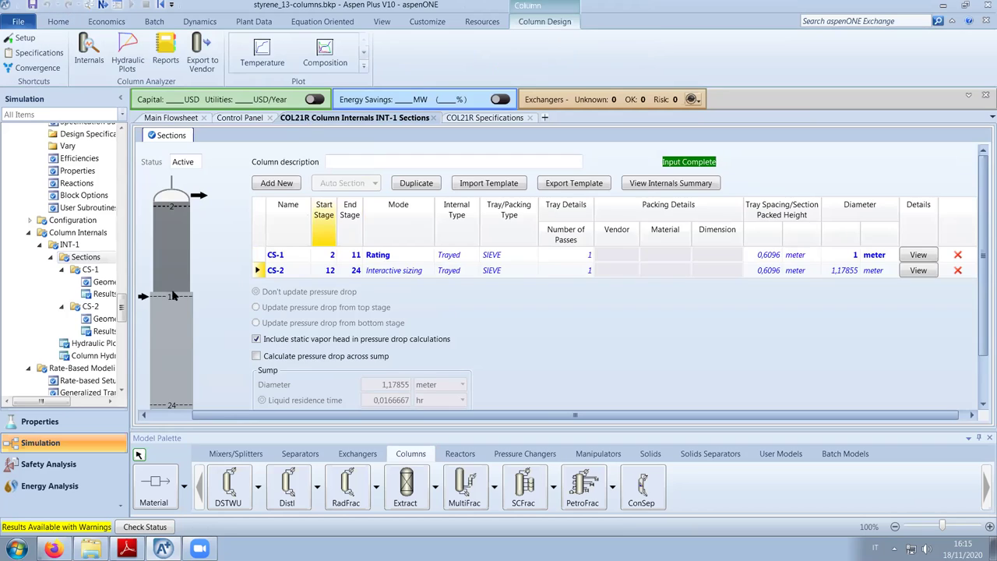
Open the INT-1 hydraulic plots and check the operating diagrams of all stages from 2 to 24 for flooding errors
double_click(103, 344)
mouse_move(549, 419)
left_mouse_down()
mouse_move(817, 422)
mouse_move(567, 421)
left_mouse_up()
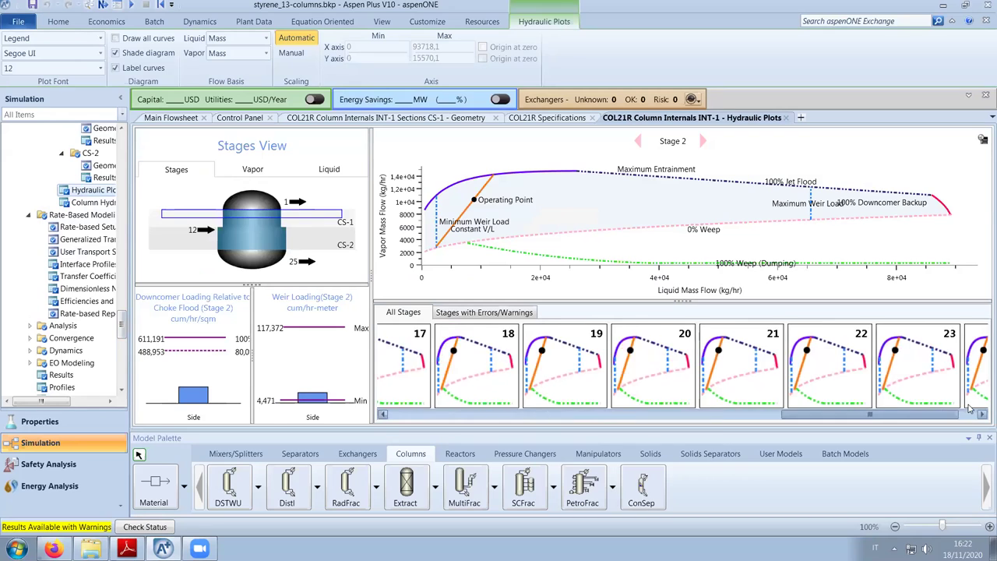
left_click_drag(953, 414, 936, 413)
left_click(834, 372)
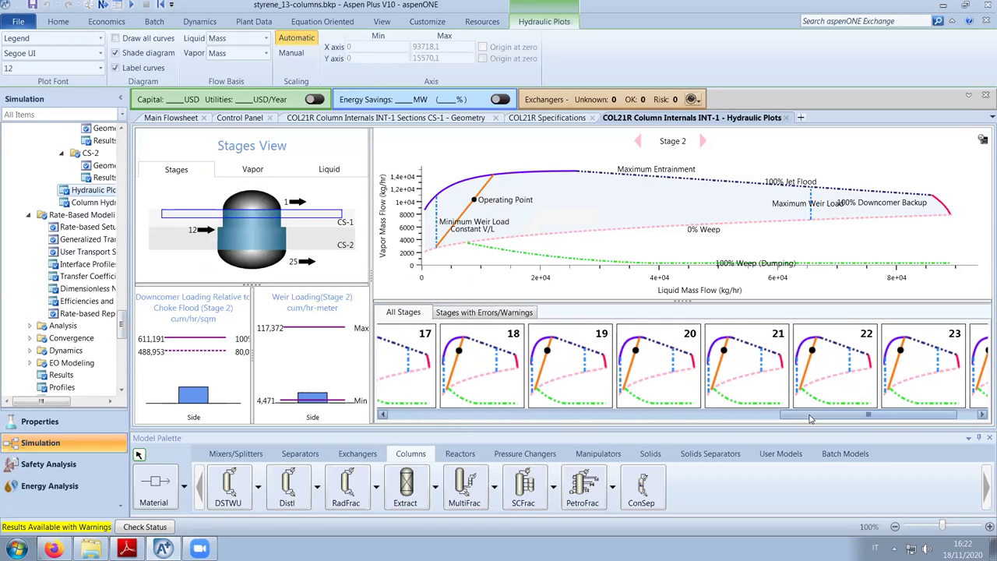
left_click_drag(810, 418, 413, 419)
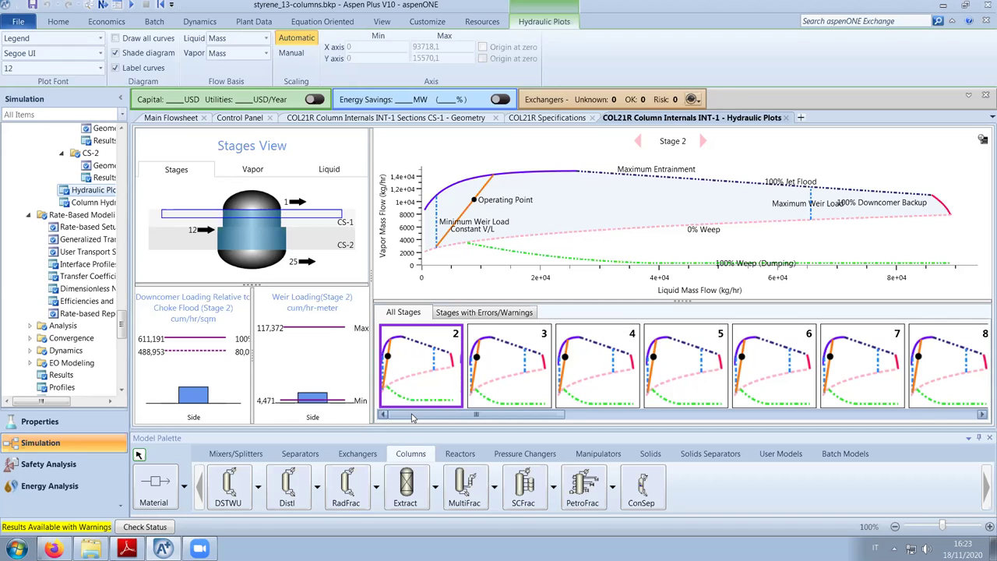
left_click_drag(413, 418, 825, 419)
Examine the detailed operating diagrams of individual stages, including 23, 22 and 15, working up the column past the feed
left_click(872, 377)
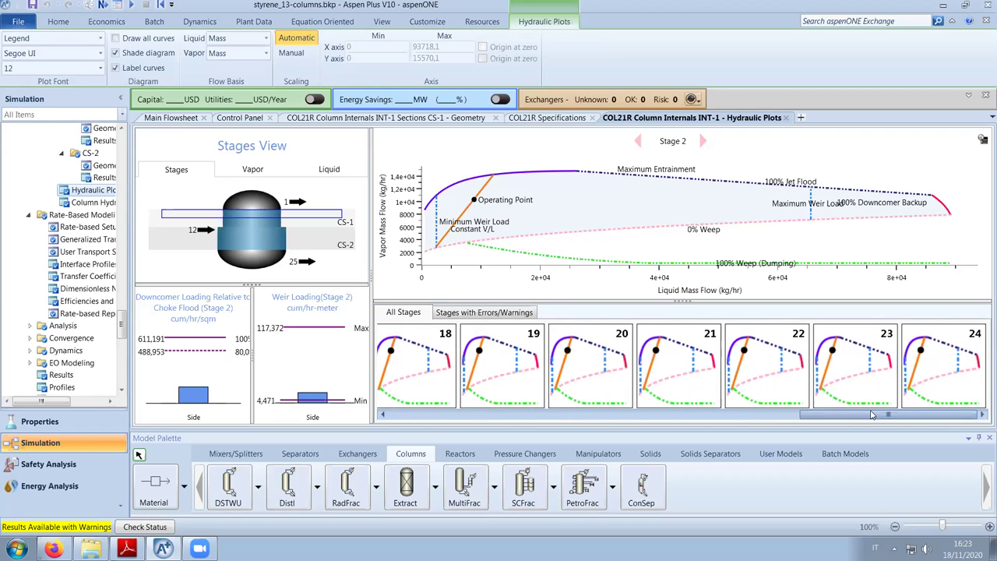
key("Left")
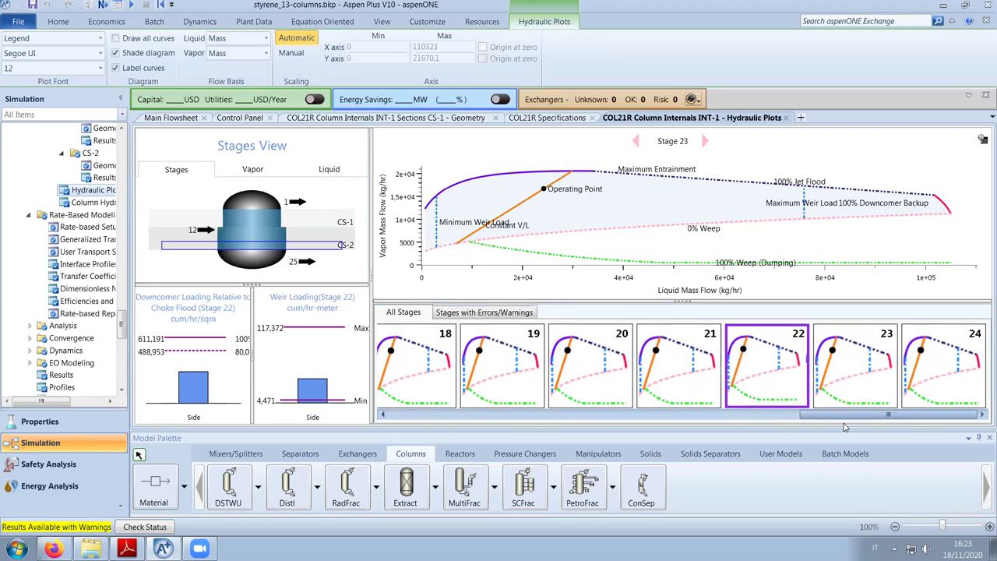
left_click_drag(846, 415, 698, 414)
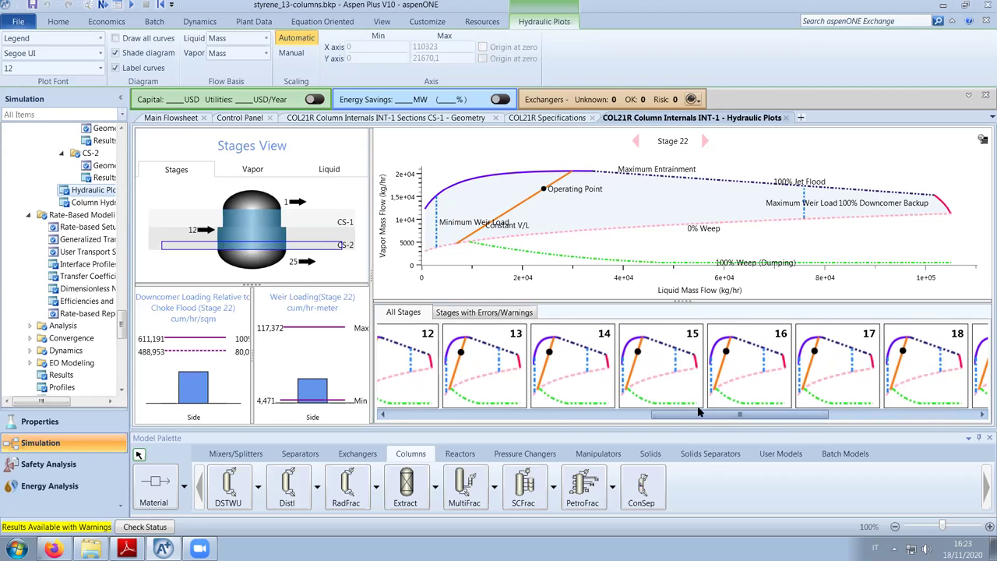
left_click(695, 406)
left_click_drag(729, 416, 623, 416)
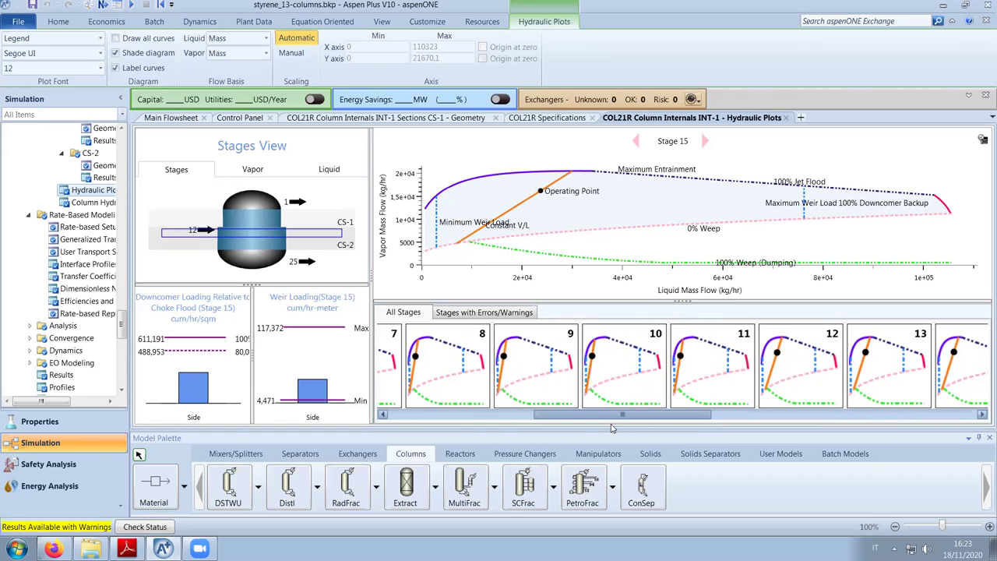
left_click(644, 404)
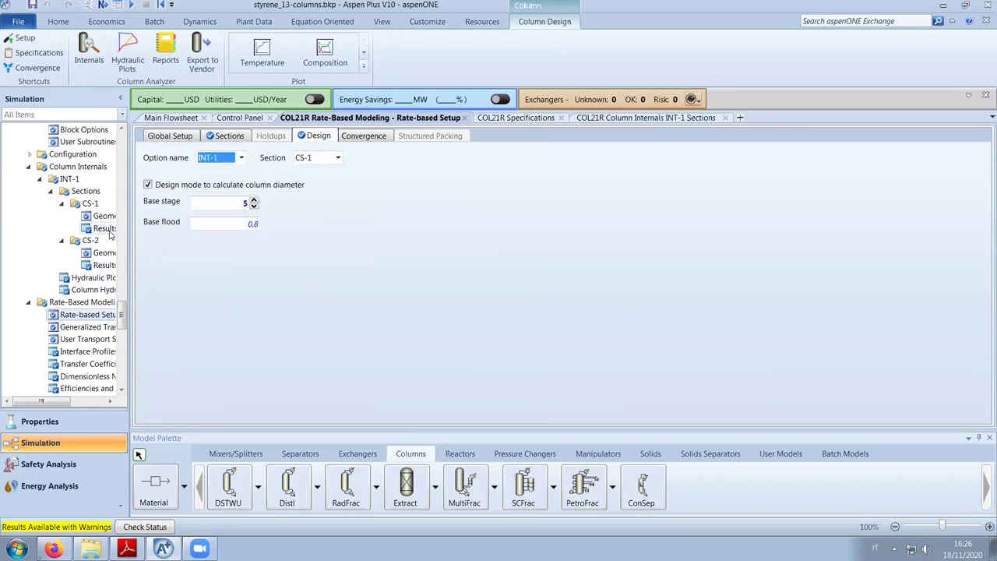
Review the results summaries of CS-1 and CS-2, including CS-1's limiting conditions and the section pressure drops
left_click(105, 228)
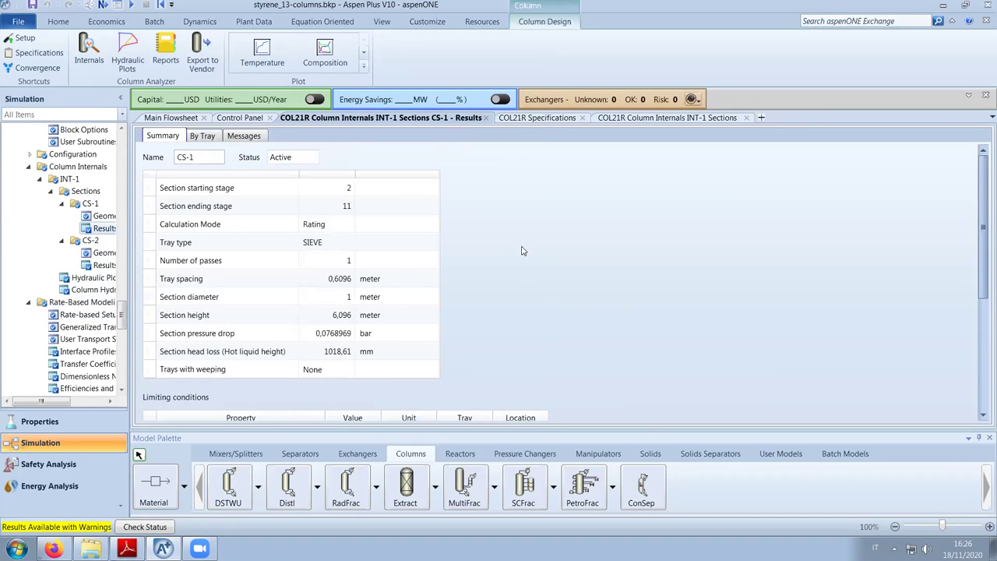
scroll(522, 250, "down", 3)
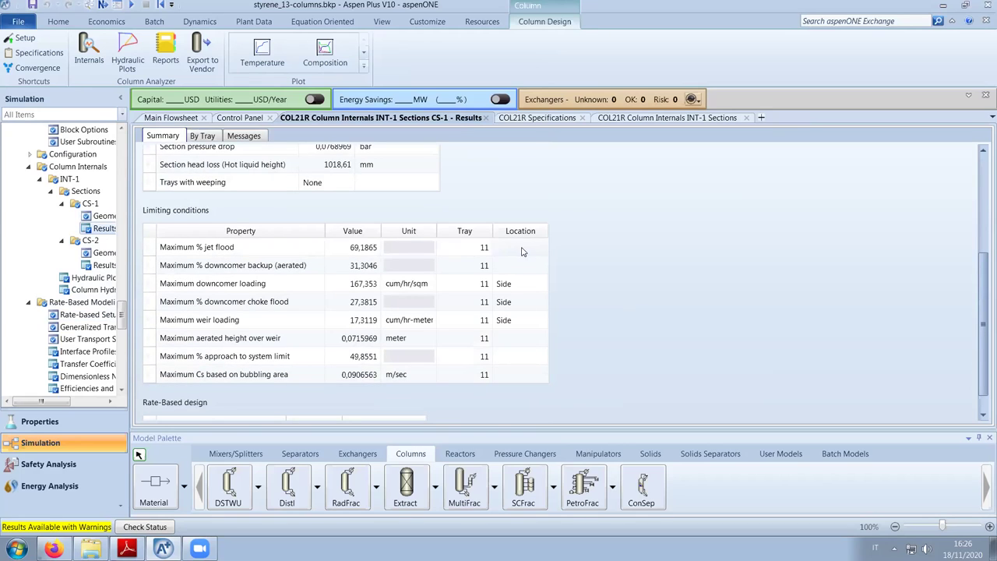
left_click_drag(983, 359, 966, 261)
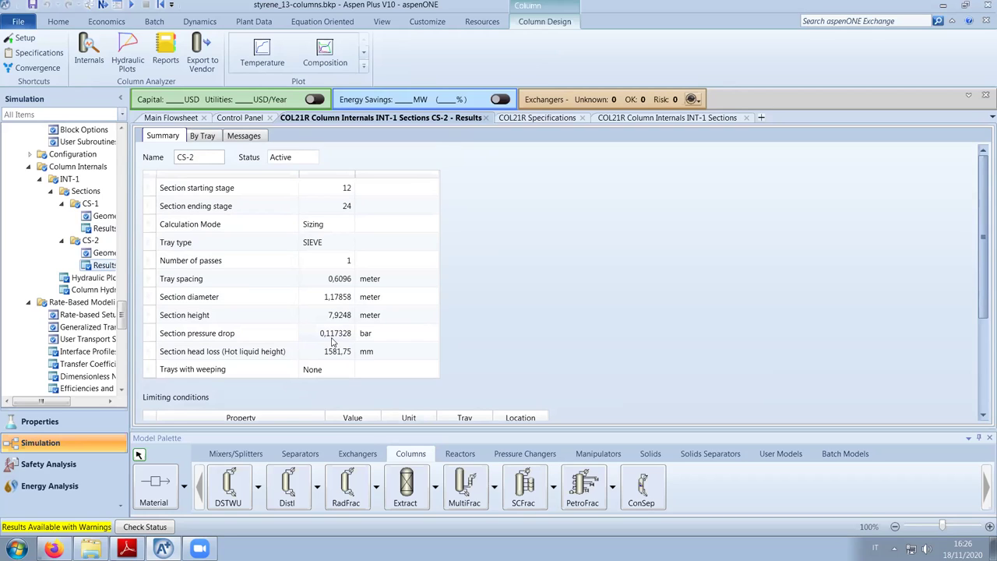
Switch section CS-2 from interactive sizing to Rating mode in the INT-1 sections table
left_click(78, 196)
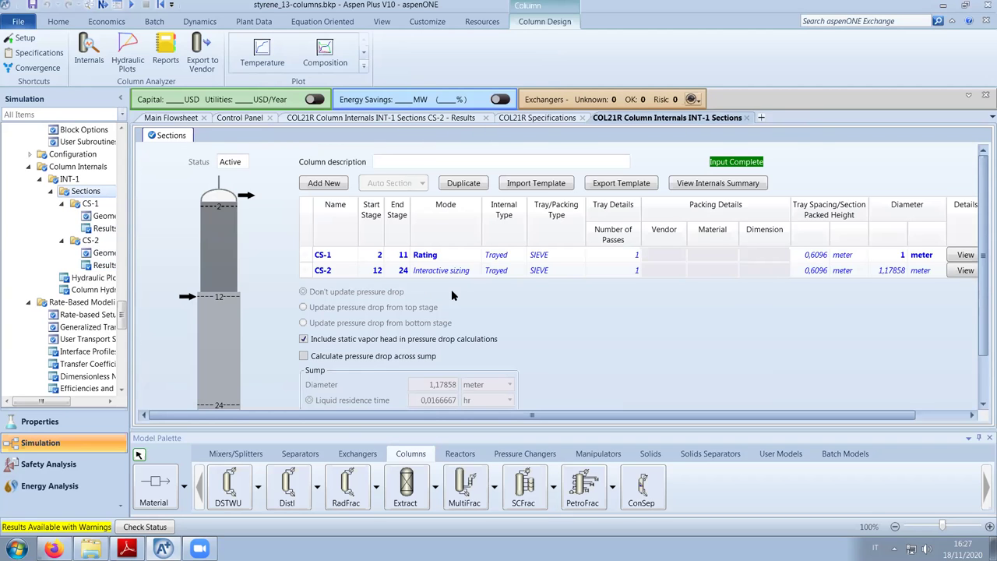
scroll(451, 289, "down", 1)
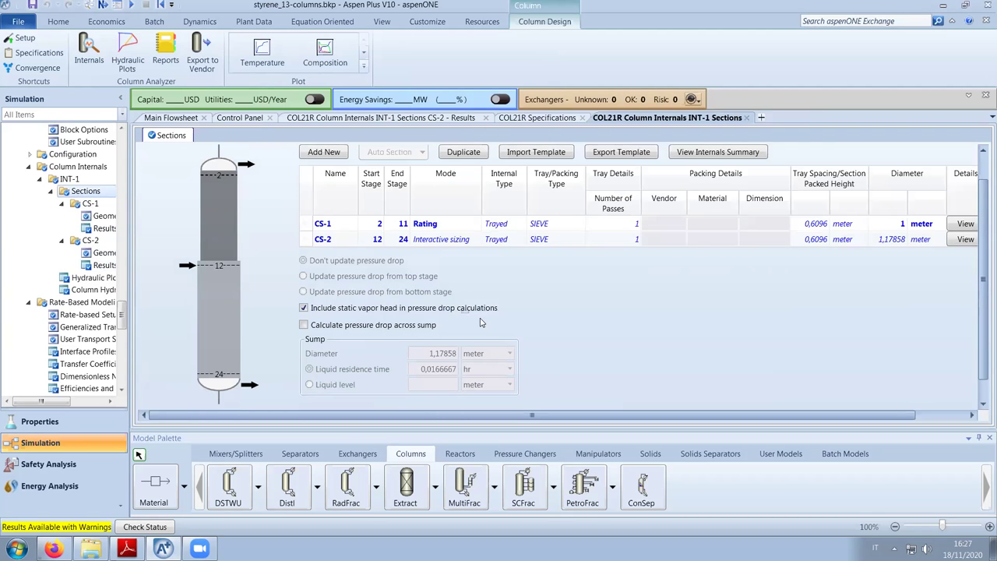
scroll(481, 323, "up", 1)
scroll(480, 322, "down", 1)
scroll(312, 265, "right", 1)
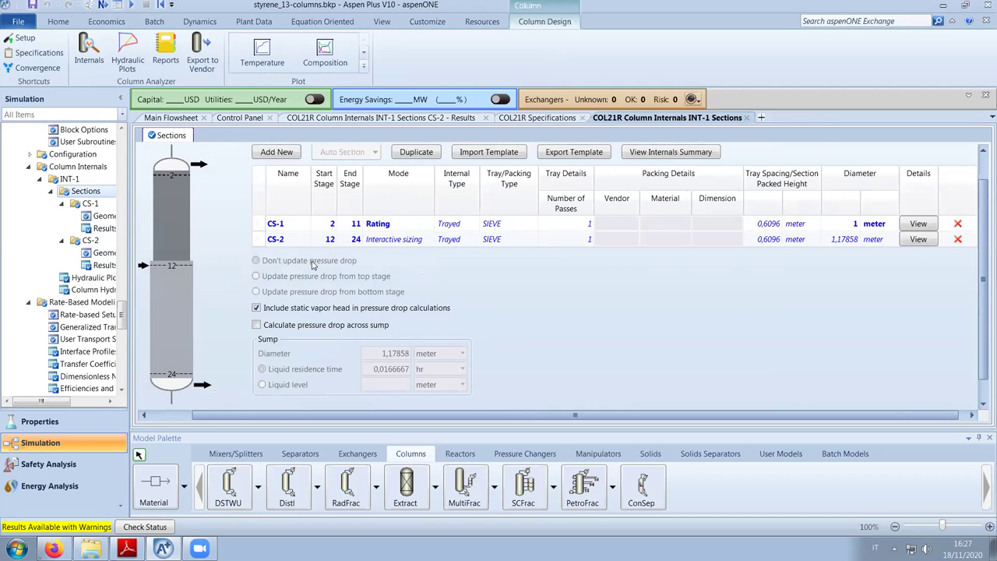
double_click(300, 310)
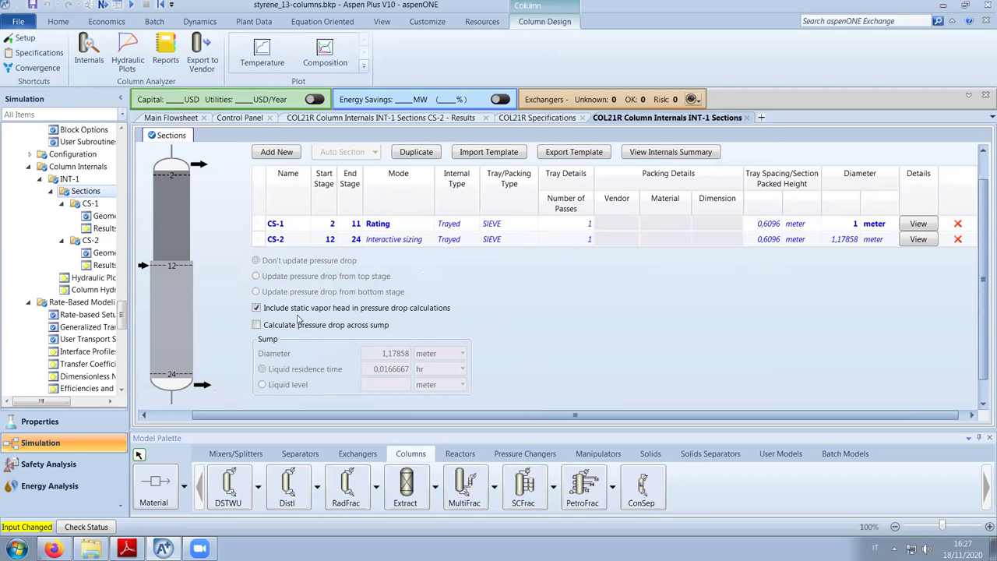
left_click(427, 239)
left_click(420, 265)
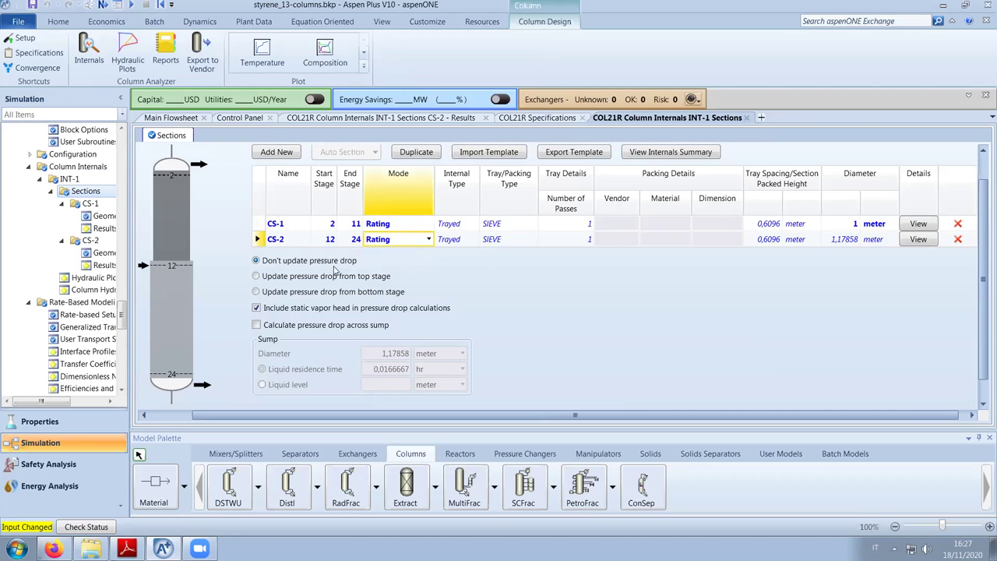
scroll(448, 273, "up", 2)
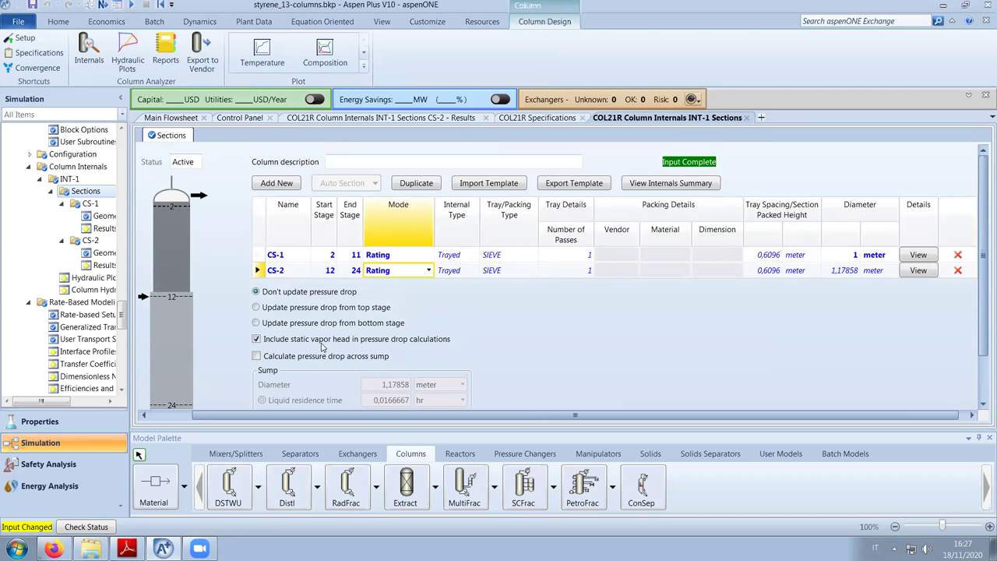
scroll(327, 315, "down", 2)
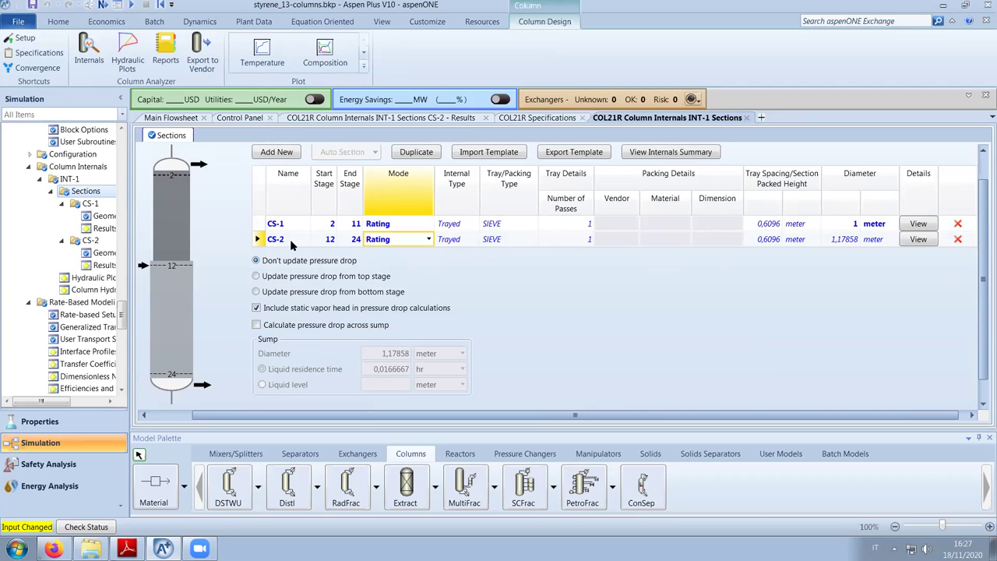
Have the pressure drop updated from the top stage and set CS-2's diameter to 1,2 meter
left_click(310, 279)
left_click(318, 242)
left_click(833, 243)
type("1,2")
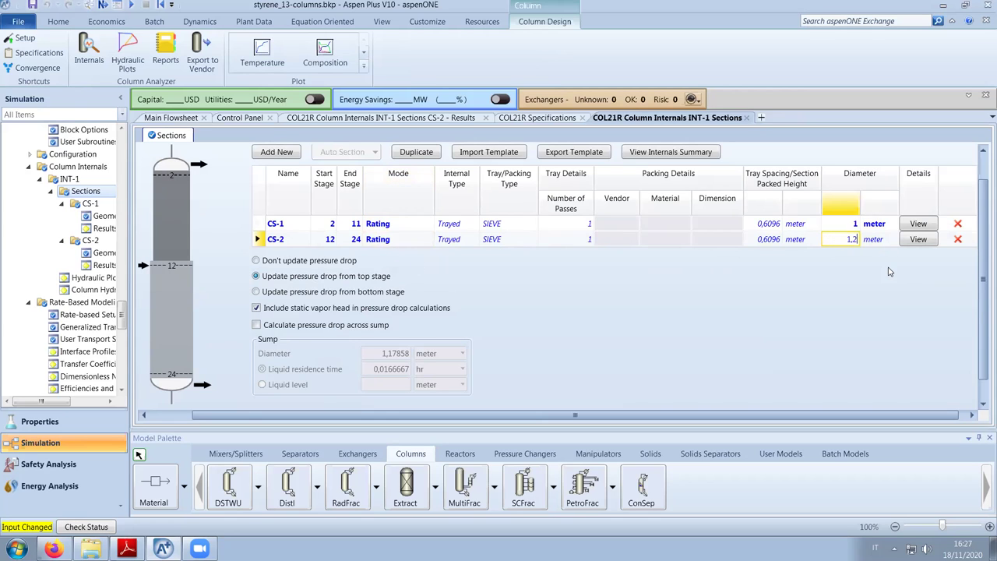
Run the simulation with the new section diameters, re-executing from transfer block COL21FD, and close the run status report
key("Return")
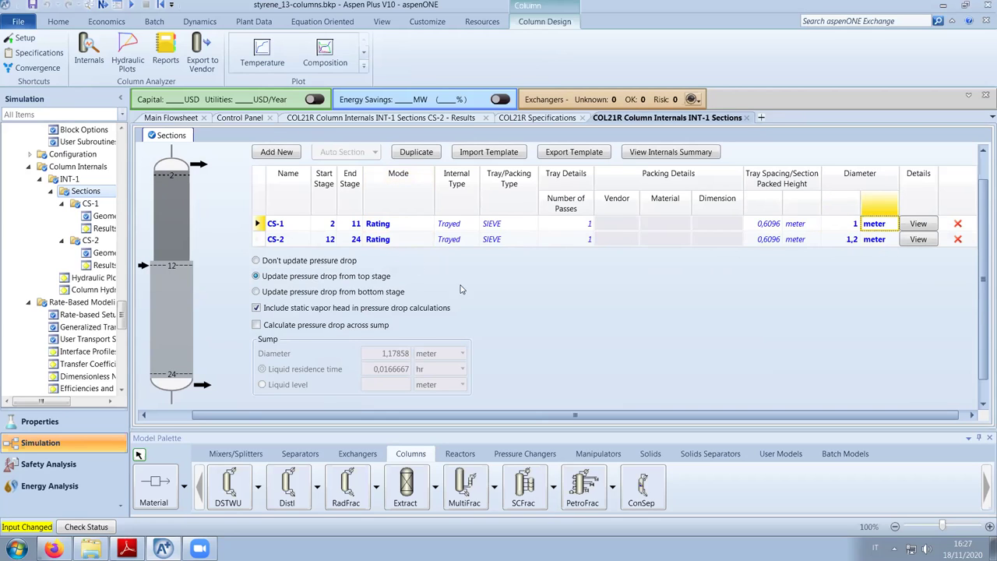
left_click(128, 6)
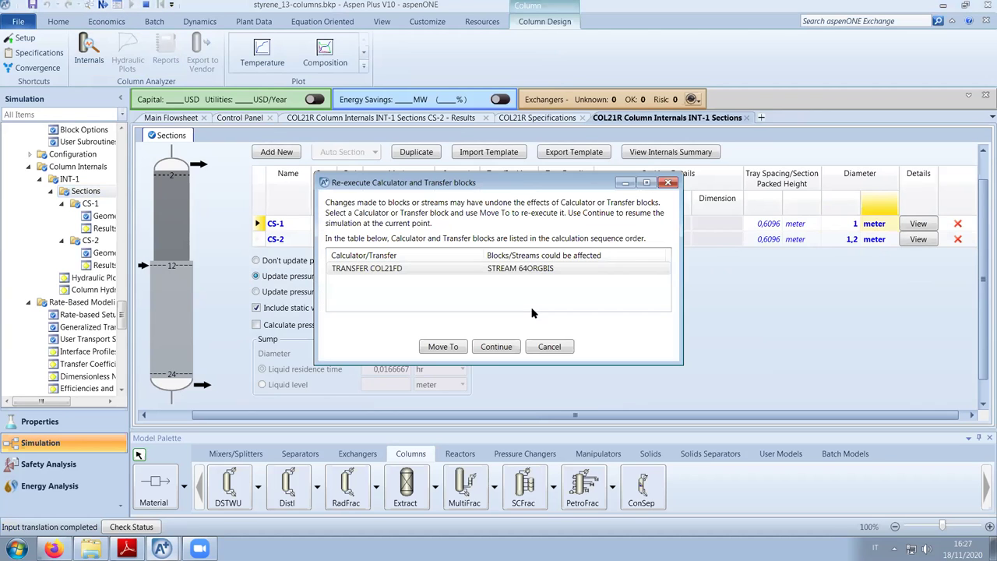
left_click(448, 349)
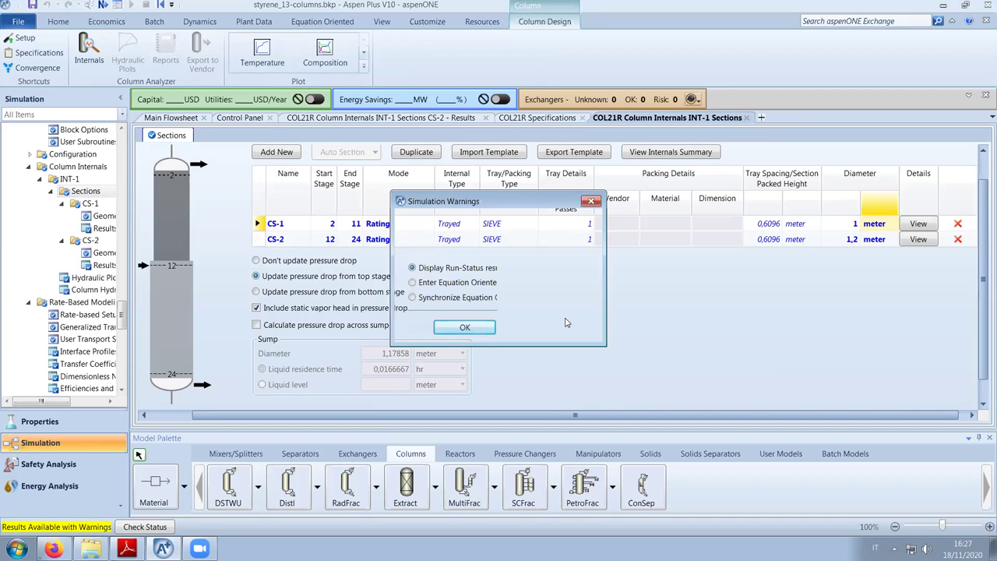
left_click(471, 327)
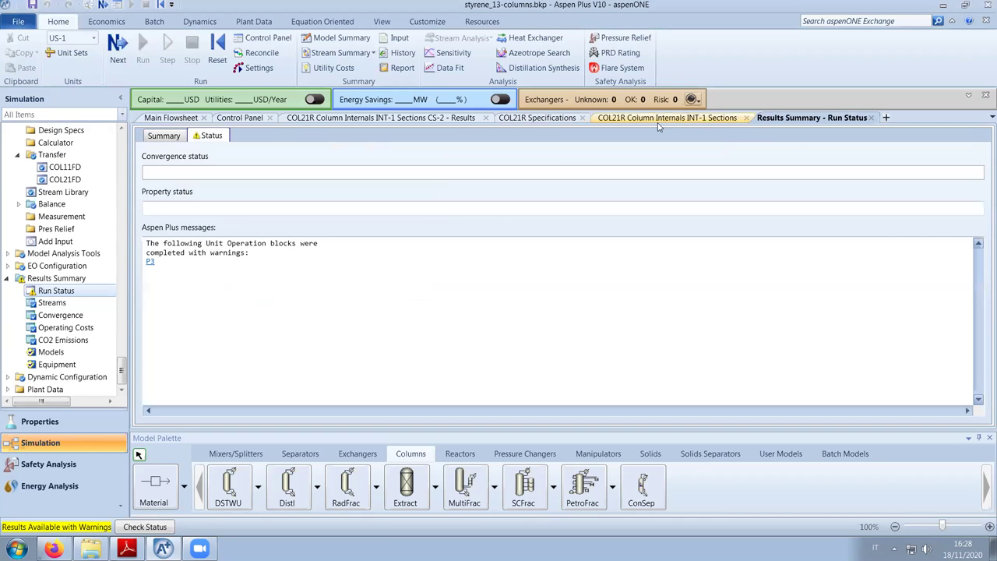
left_click(872, 118)
Plot COL21R's pressure profile by stage from its profile results, examine the curve, and close the plot
left_click_drag(121, 307, 122, 330)
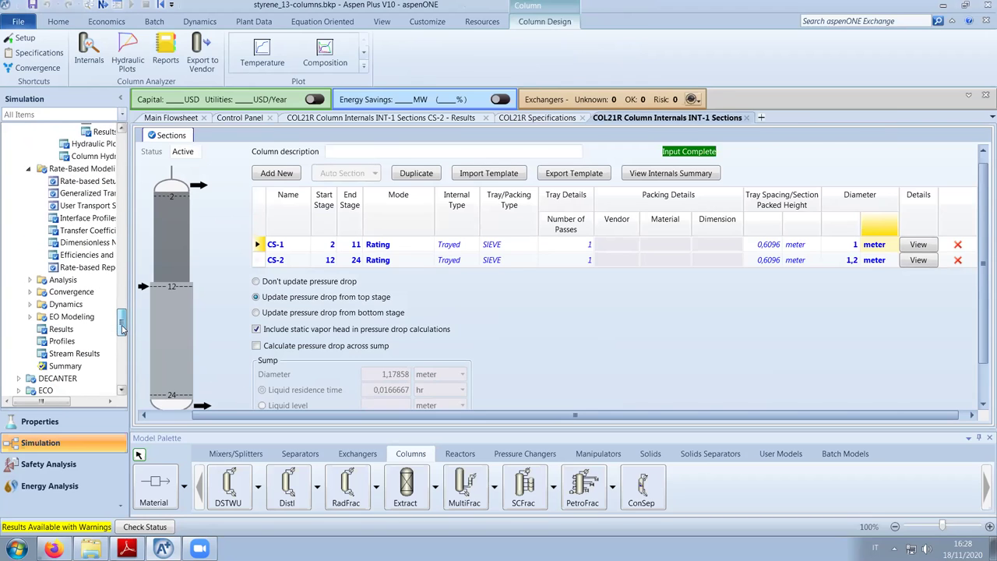
left_click(86, 341)
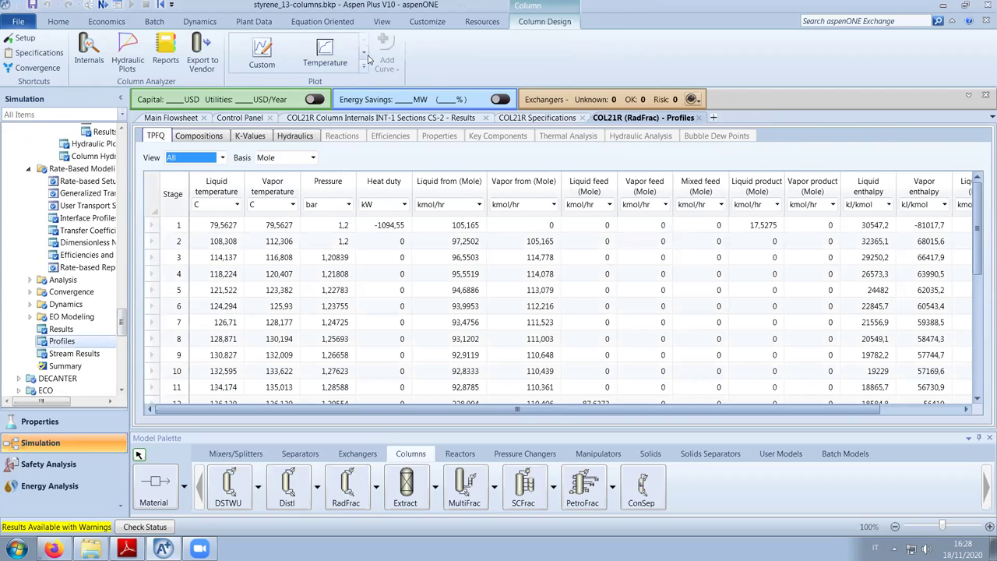
left_click(363, 53)
left_click(364, 55)
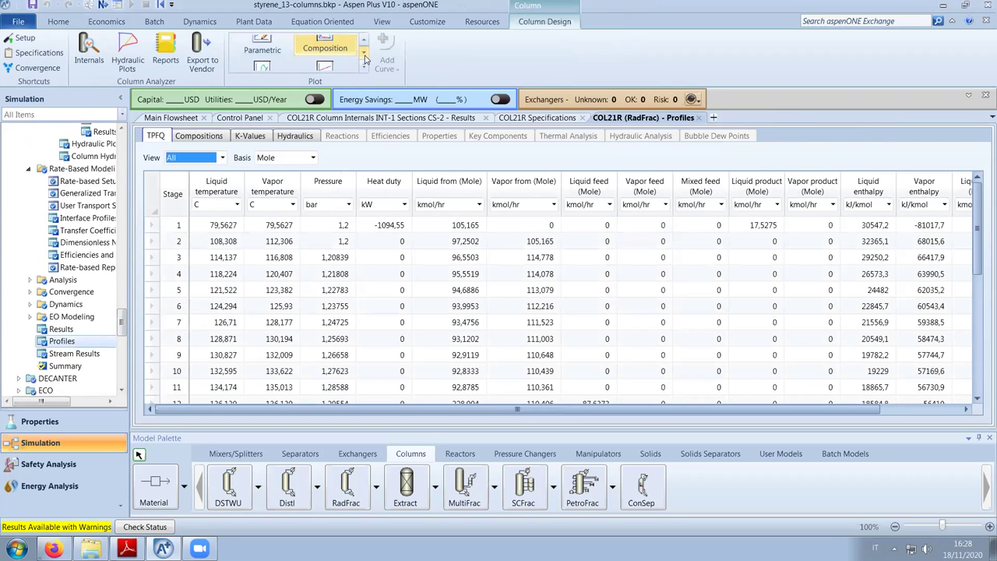
left_click(338, 55)
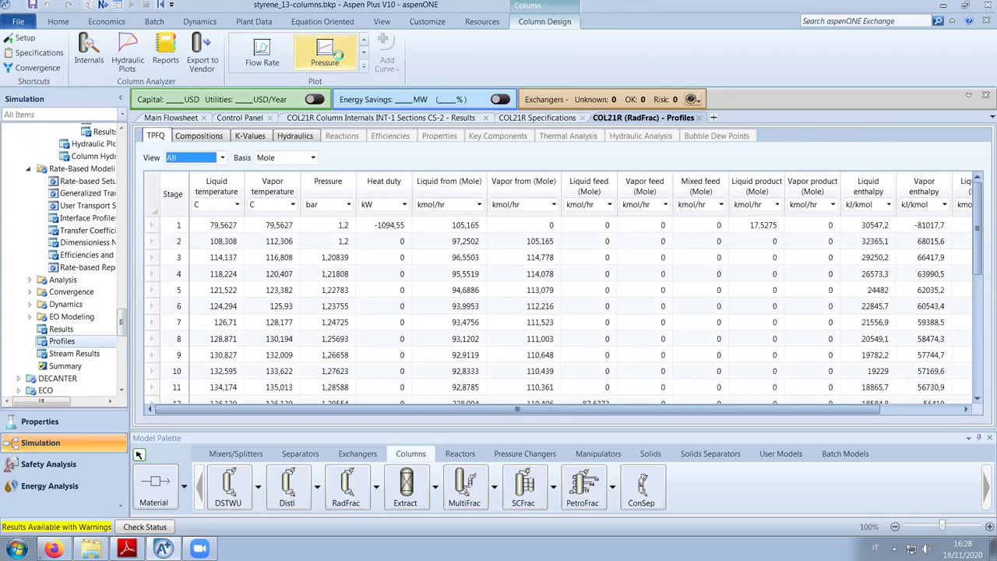
left_click_drag(943, 178, 872, 257)
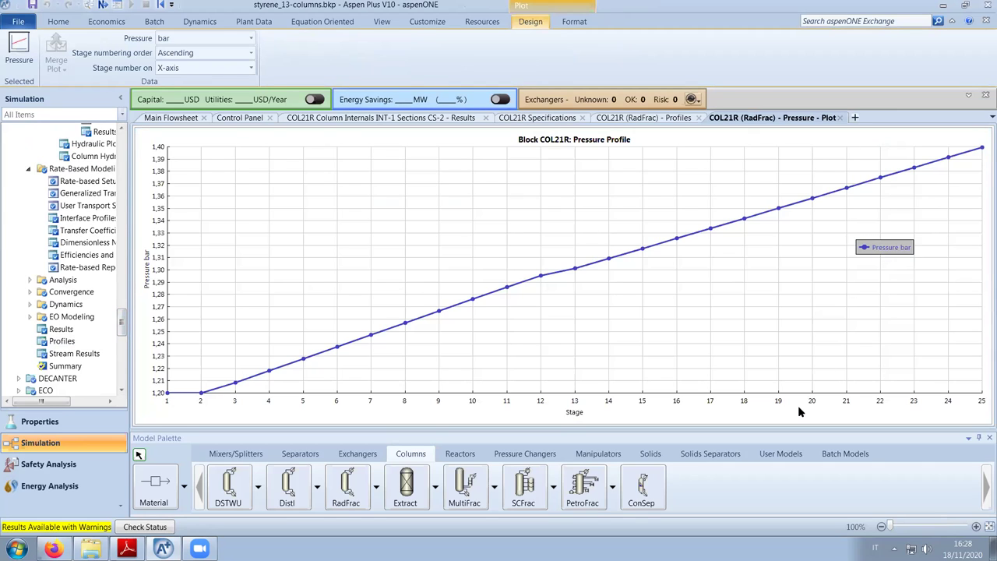
left_click(841, 117)
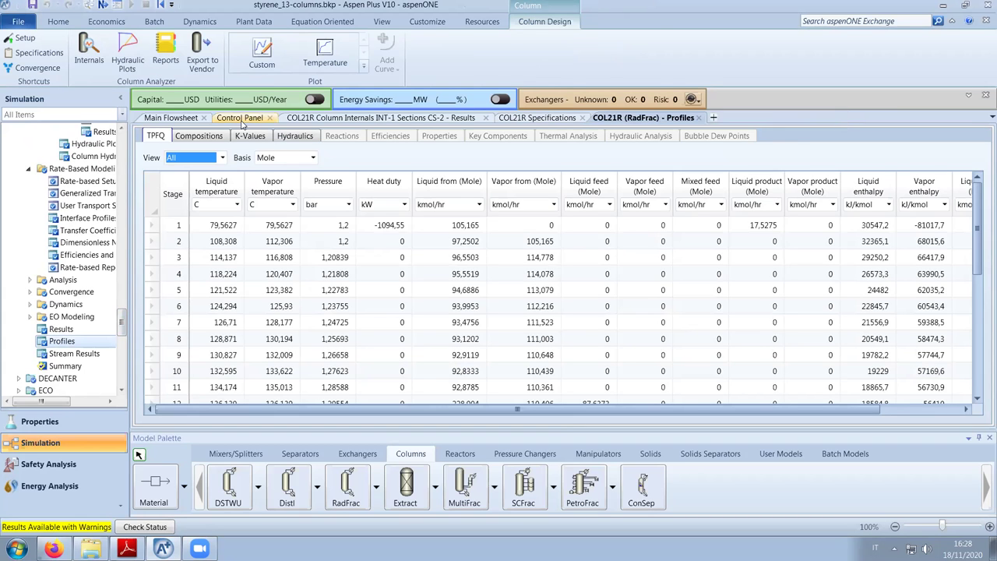
Compare the COL21 and COL21R stream results and duties on the main flowsheet, and close the COL21R profiles and CS-2 results
left_click(181, 117)
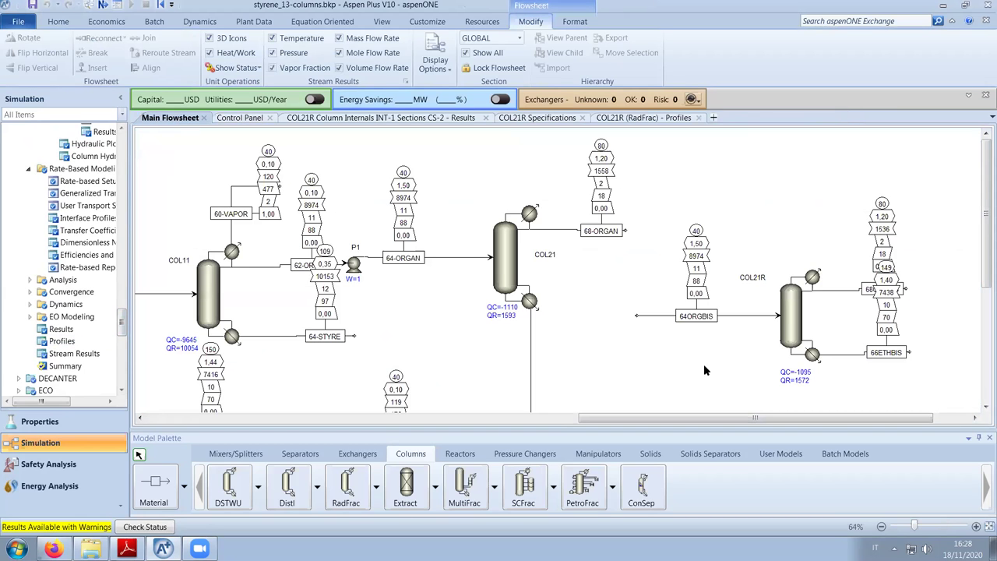
scroll(665, 380, "down", 1)
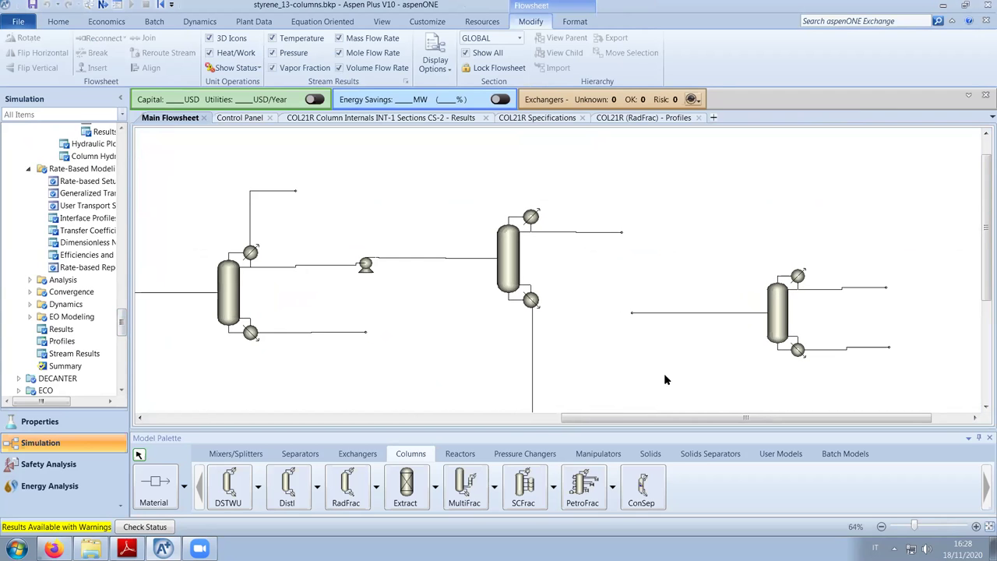
scroll(865, 360, "up", 1)
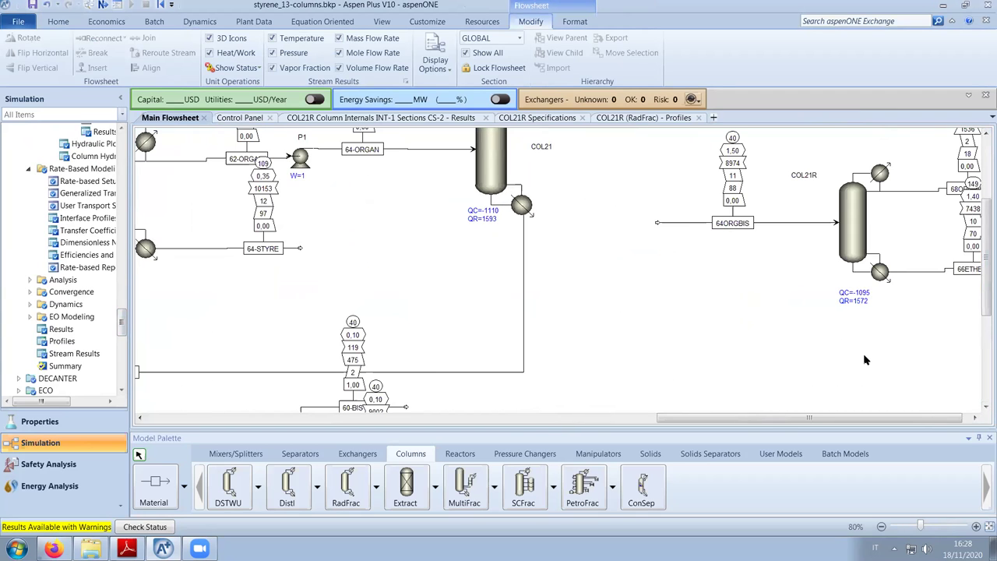
scroll(981, 361, "right", 1)
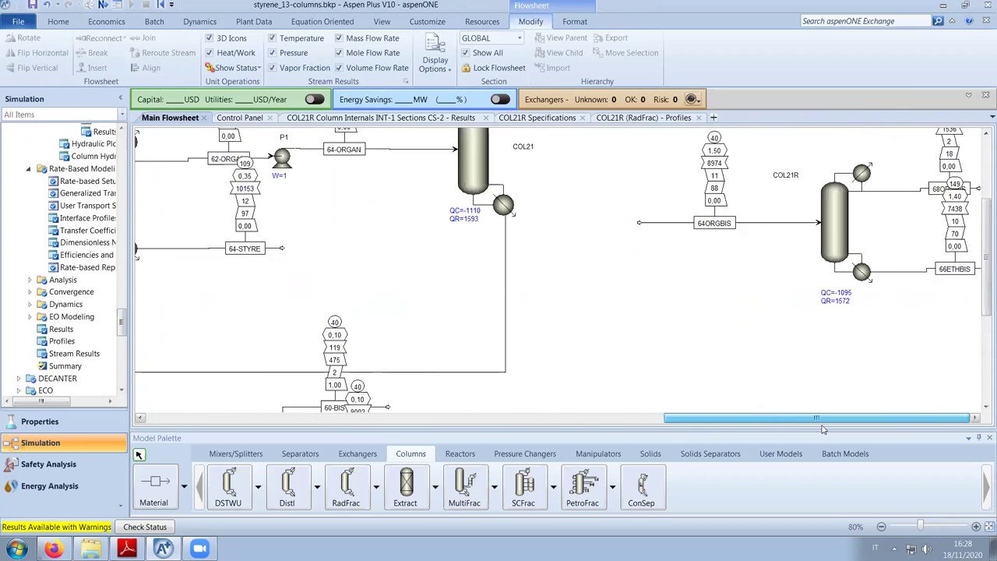
left_click_drag(982, 311, 981, 273)
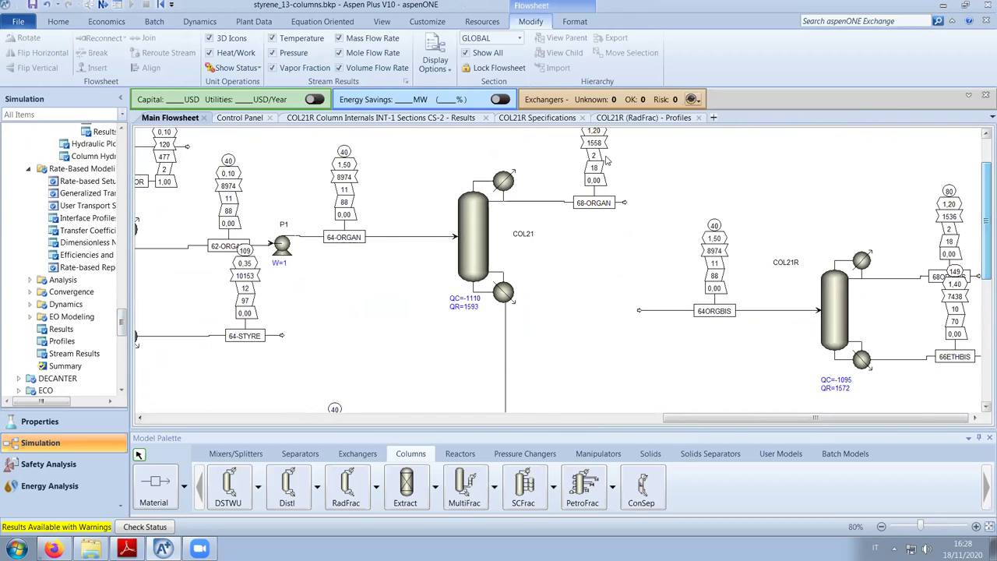
left_click(698, 118)
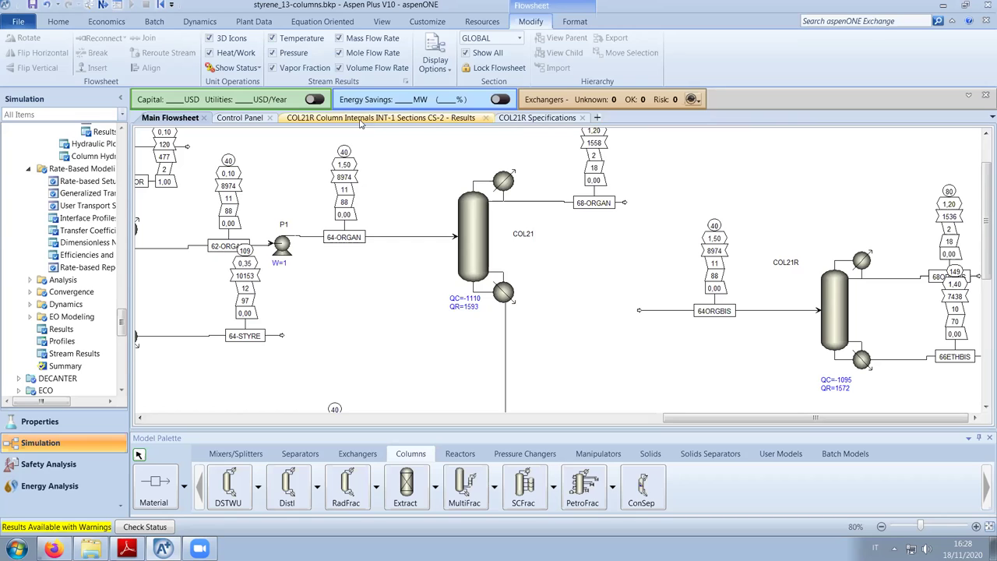
left_click(485, 118)
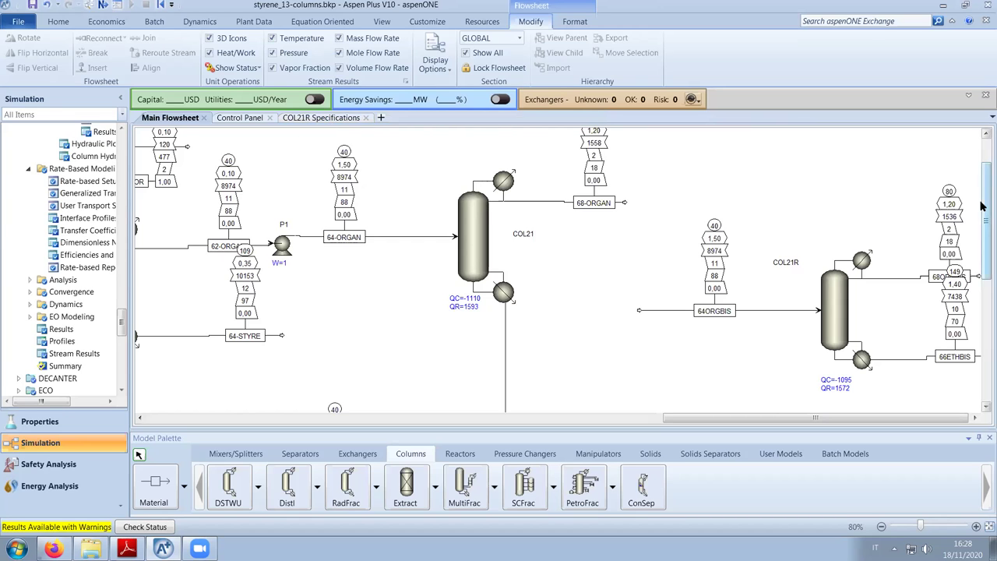
Open column COL21 from the flowsheet and check the target of its design specification 1, the mole recovery
left_click_drag(983, 206, 983, 192)
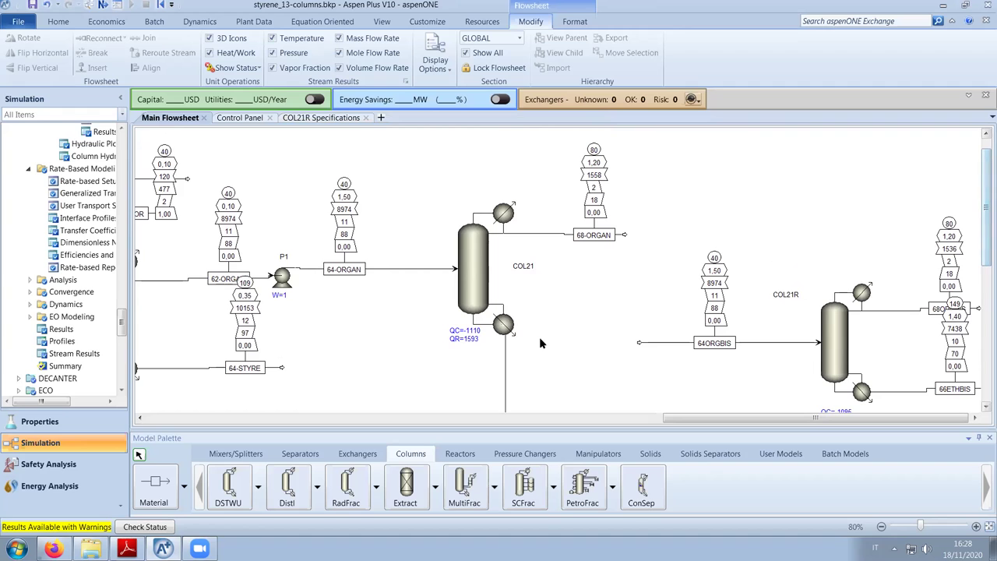
left_click(470, 301)
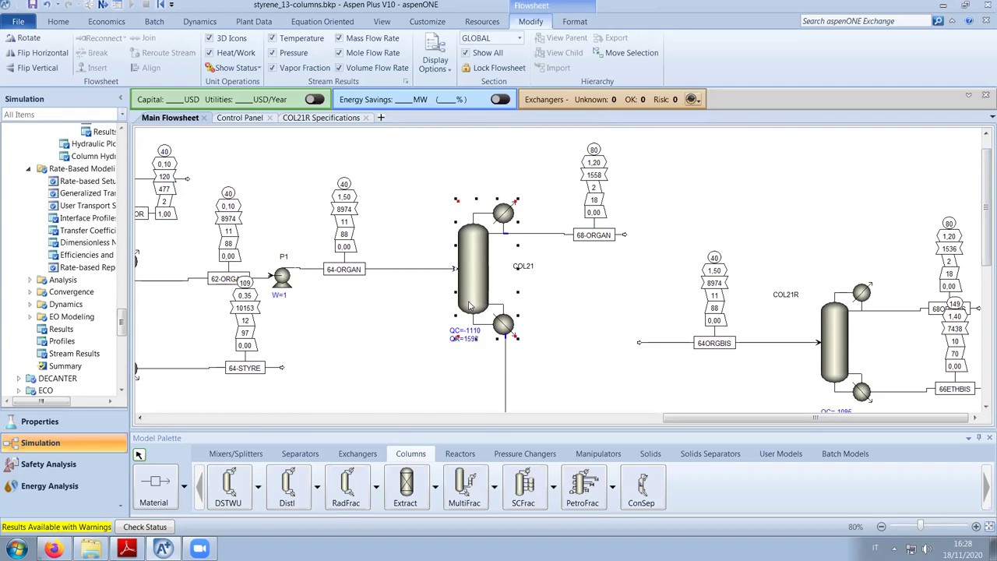
double_click(470, 301)
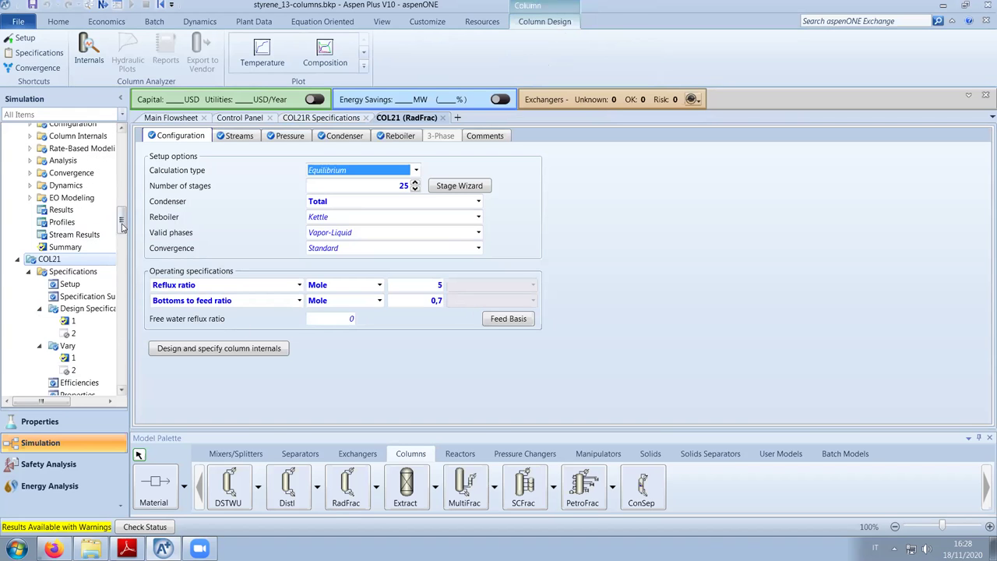
scroll(93, 257, "down", 2)
left_click(89, 244)
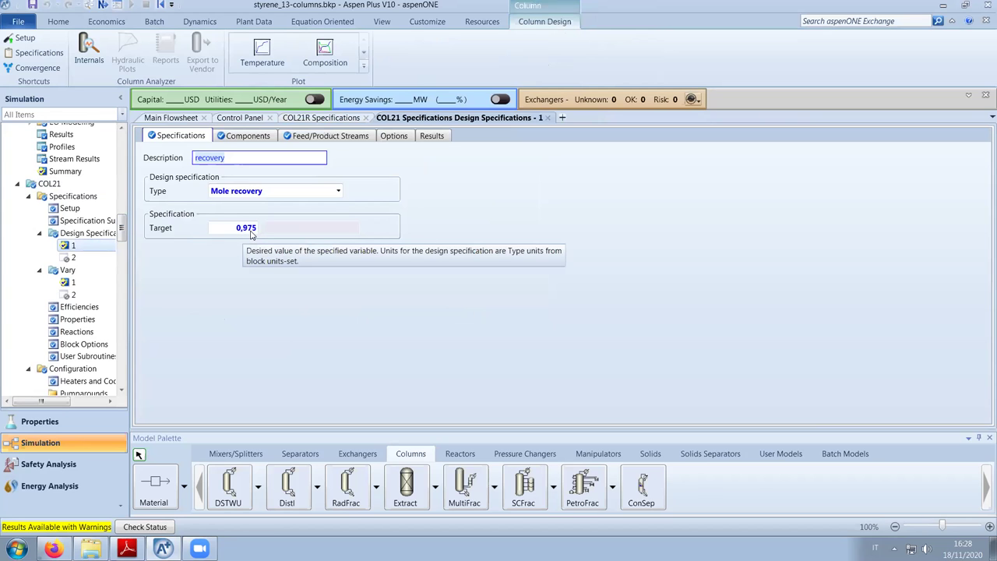
Review COL21's stream results with the mole fractions expanded, checking the ethylbenzene purity in 66-ETHYL, and close the results
left_click_drag(124, 234, 128, 282)
left_click(86, 320)
scroll(490, 339, "down", 3)
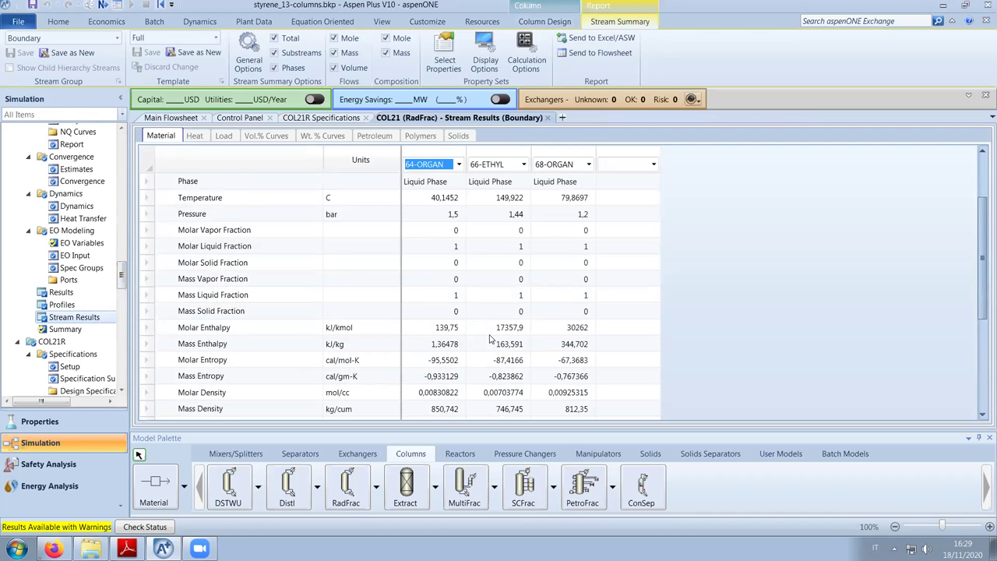
scroll(489, 339, "down", 3)
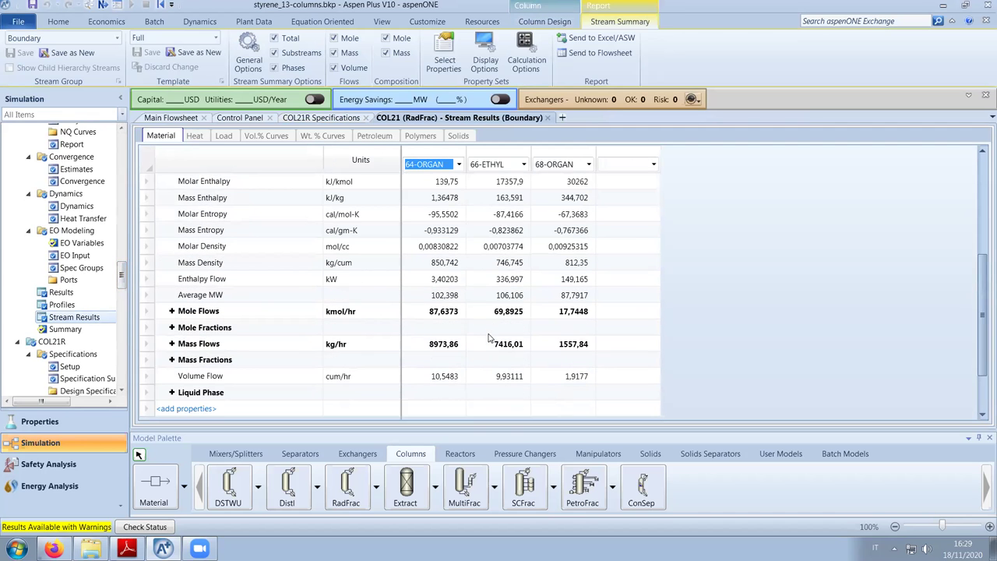
left_click(172, 327)
scroll(463, 343, "down", 1)
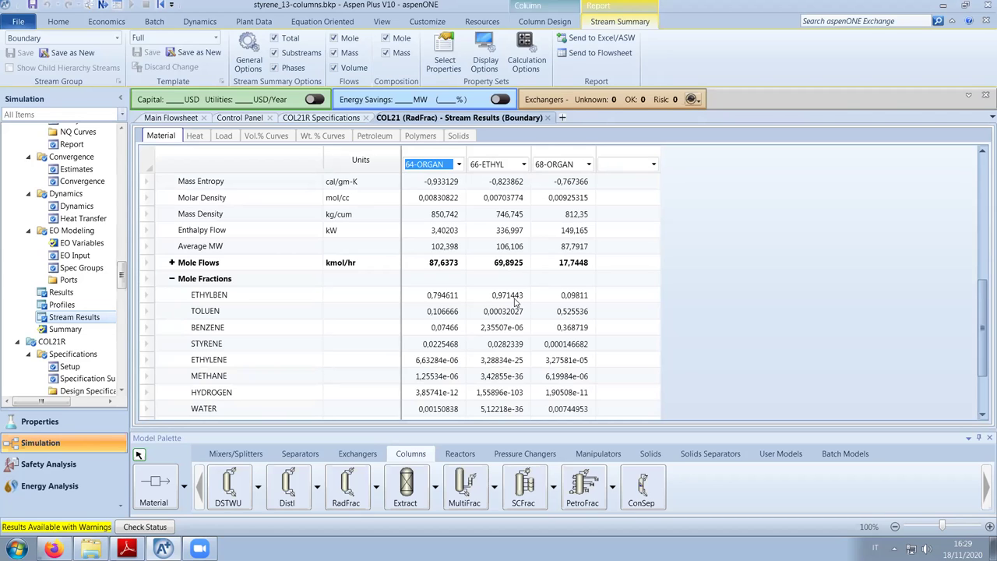
scroll(514, 303, "up", 2)
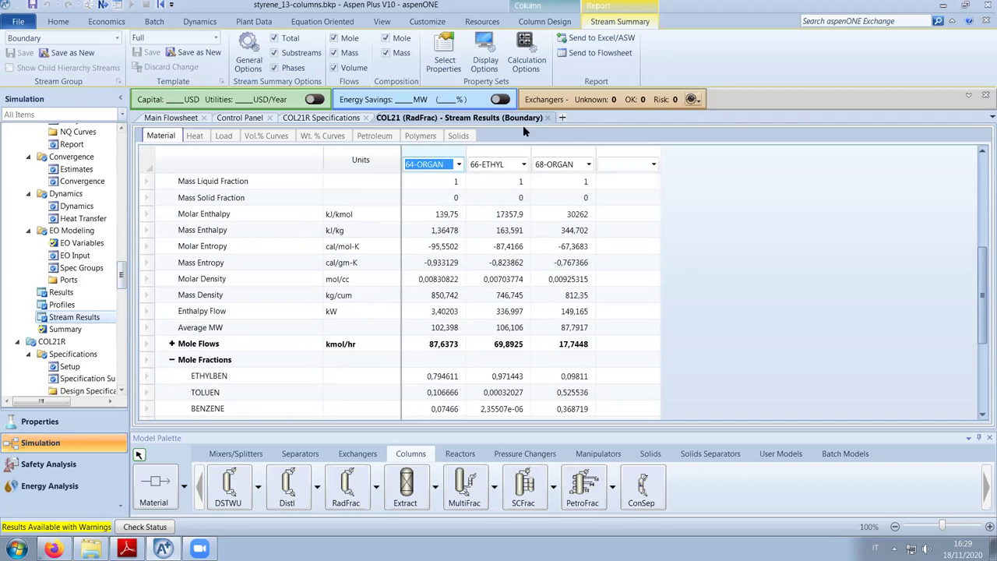
left_click(548, 117)
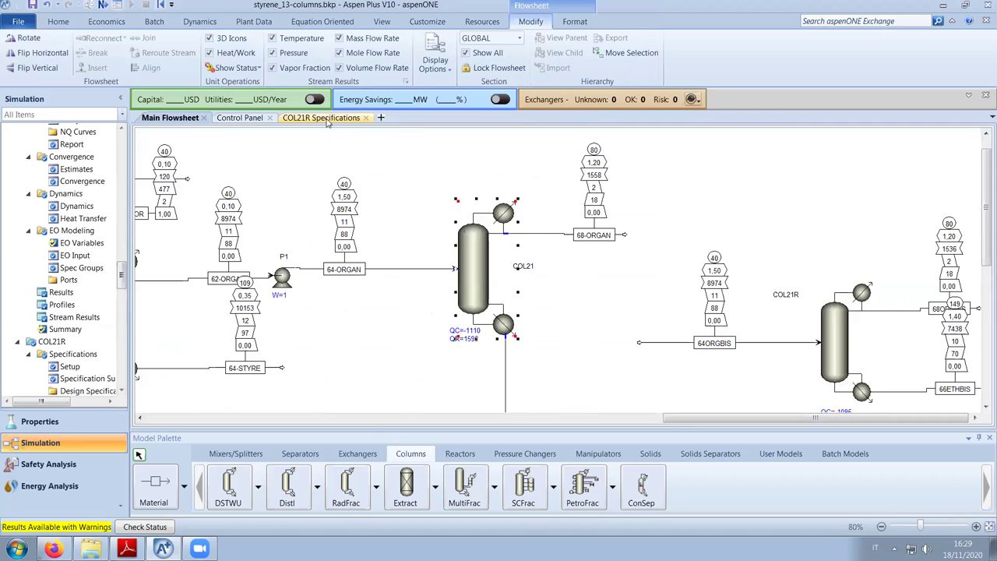
Examine COL21R's stream results with mole fractions and mole flows expanded for the feed, 66ETHBIS and 68ORGBIS
left_click(328, 120)
left_click_drag(122, 274, 123, 332)
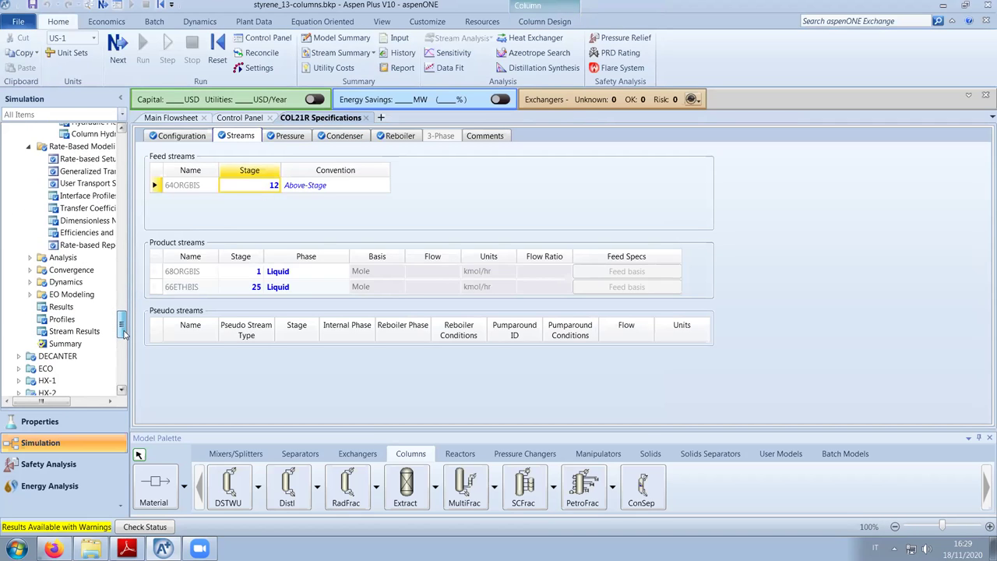
left_click(74, 331)
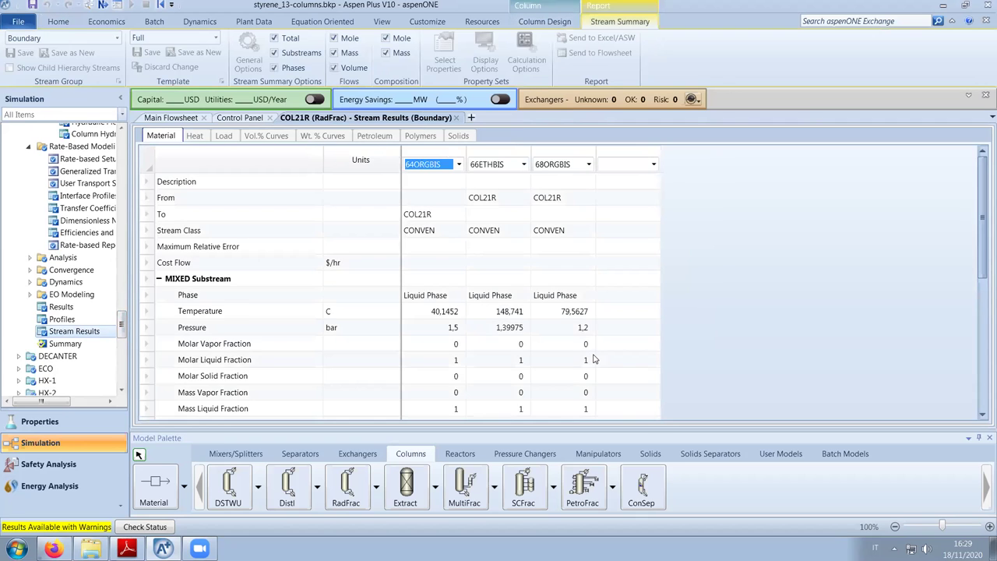
scroll(594, 358, "down", 5)
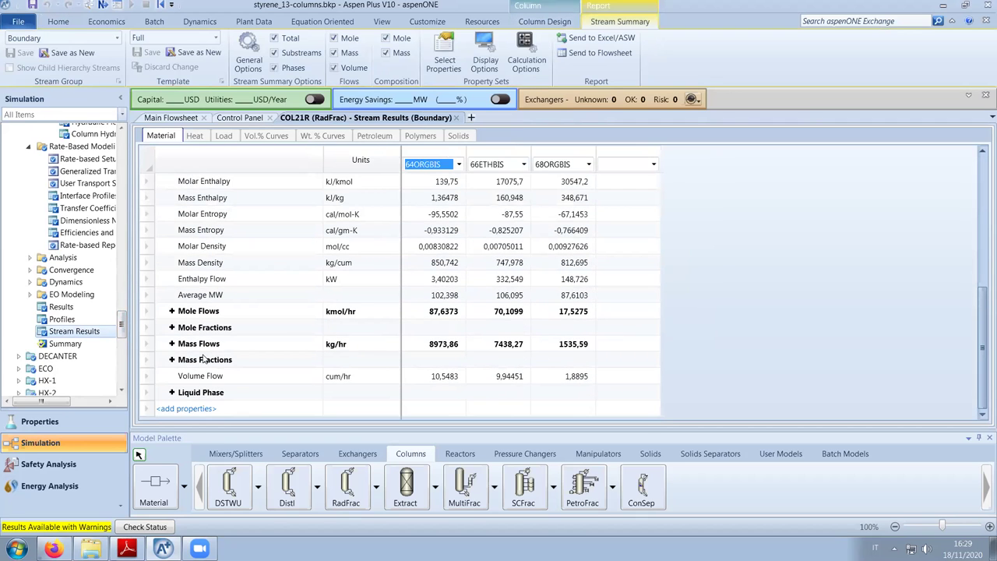
left_click(171, 328)
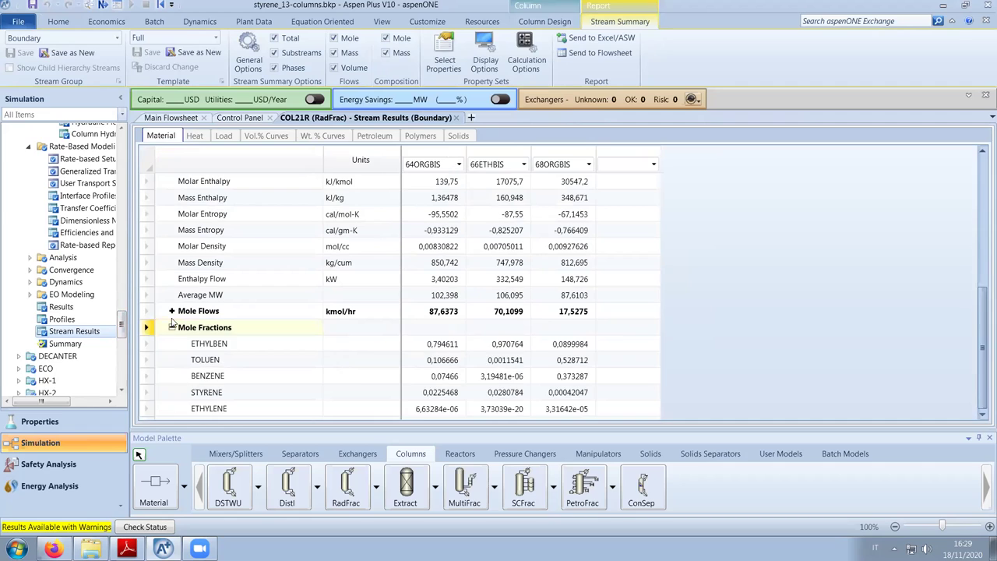
left_click(172, 310)
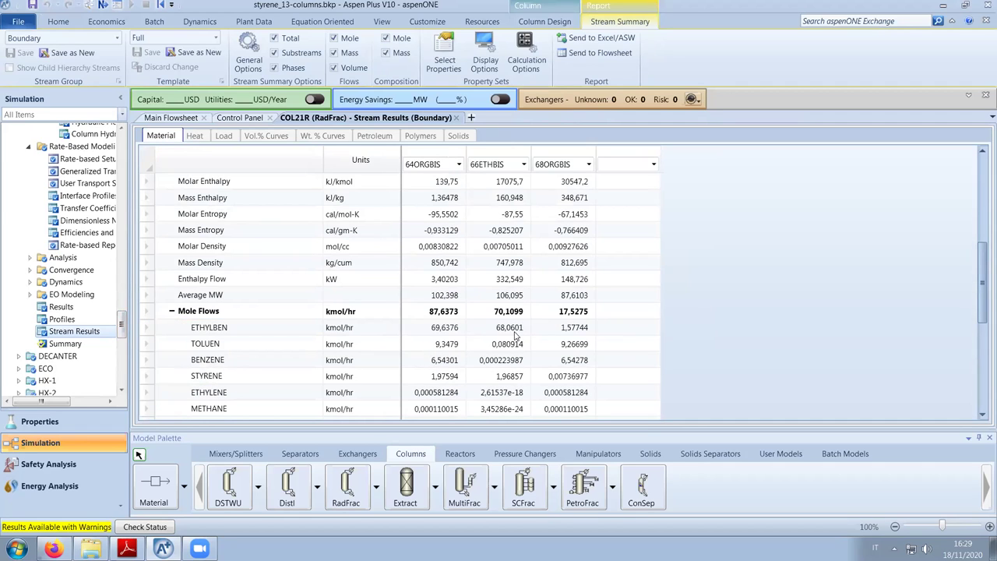
Open the Windows calculator beside the stream table and compute COL21R's ethylbenzene recovery as 68 / 69,6
left_click(17, 549)
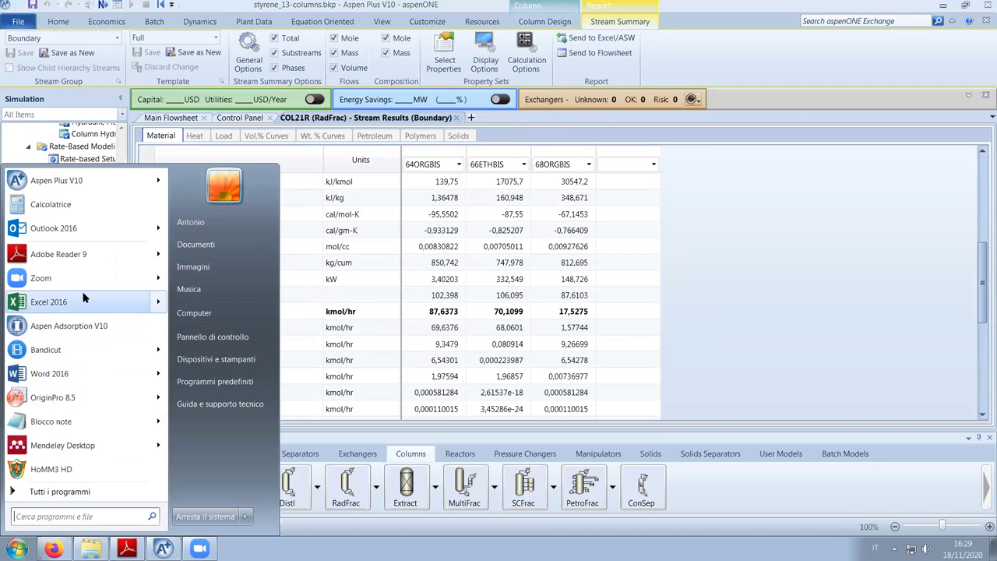
left_click(52, 204)
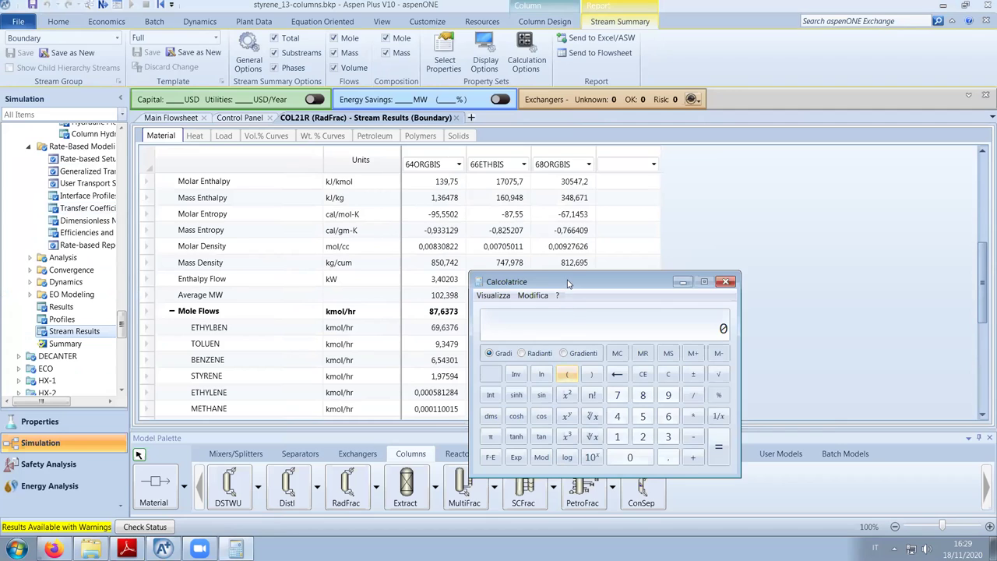
left_click_drag(569, 283, 661, 248)
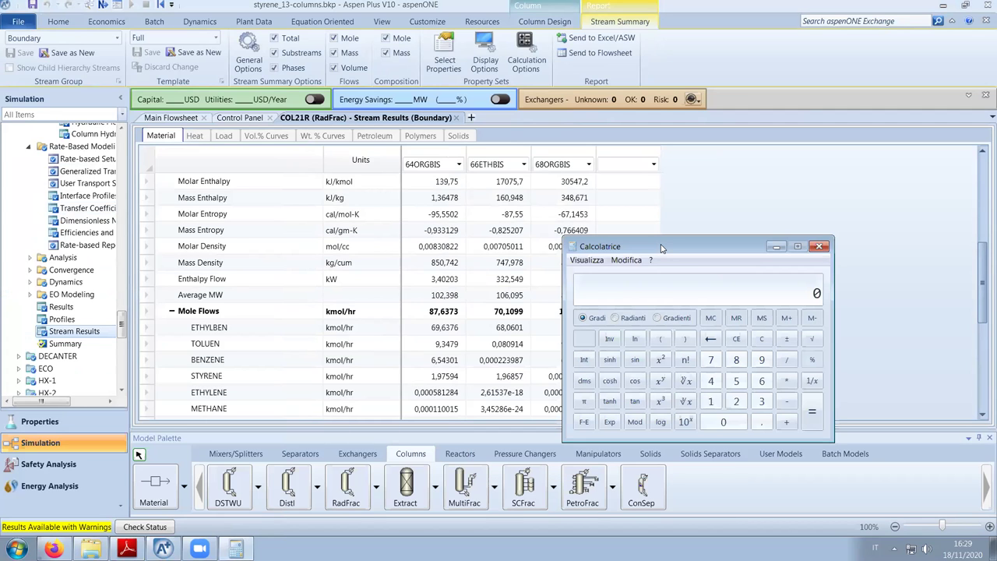
type("68 / ")
type("69,9")
key("BackSpace")
type("6")
key("Return")
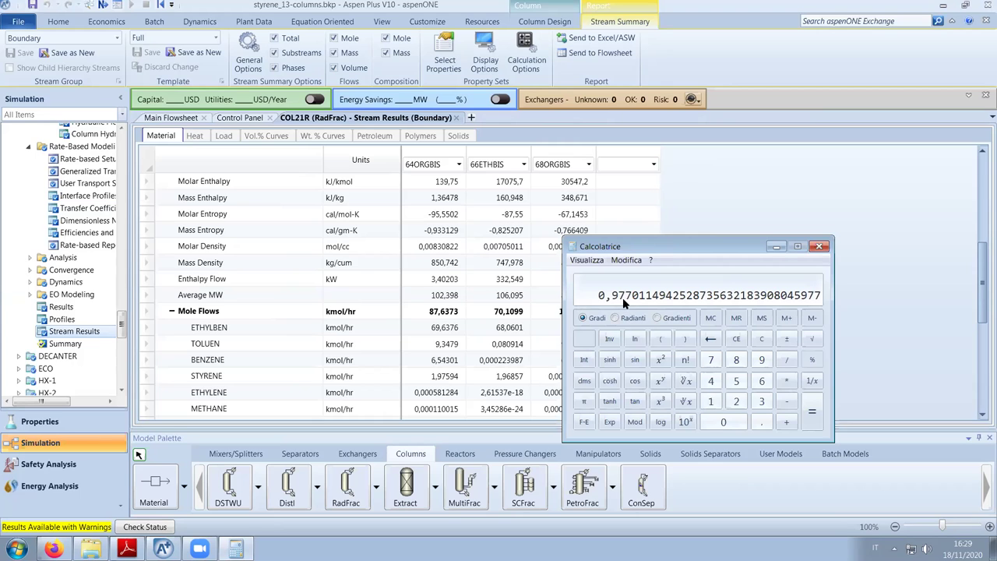
Close the calculator and compare the component mole flows and mole fractions of 64ORGBIS, 66ETHBIS and 68ORGBIS
left_click(819, 246)
scroll(686, 348, "down", 3)
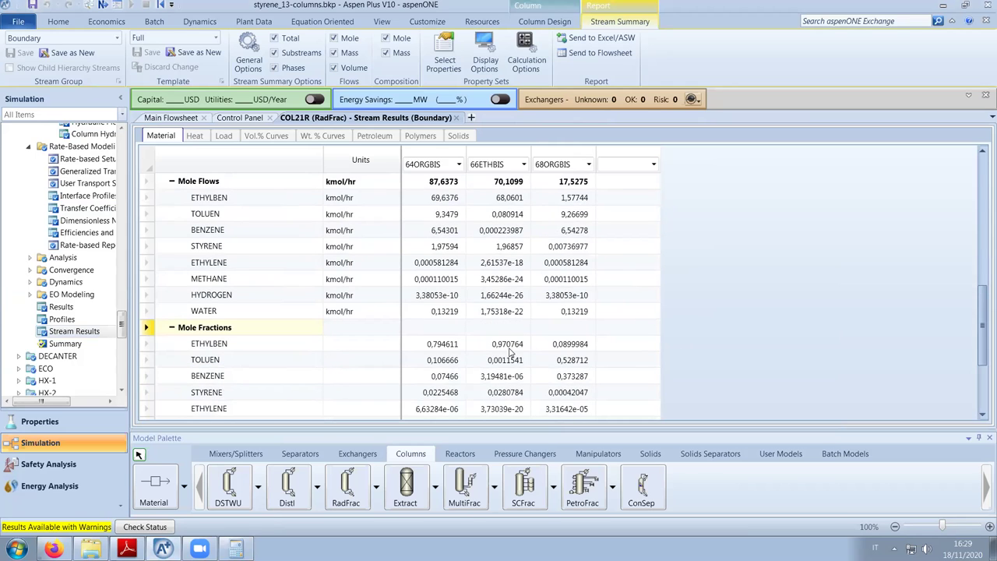
scroll(509, 353, "up", 3)
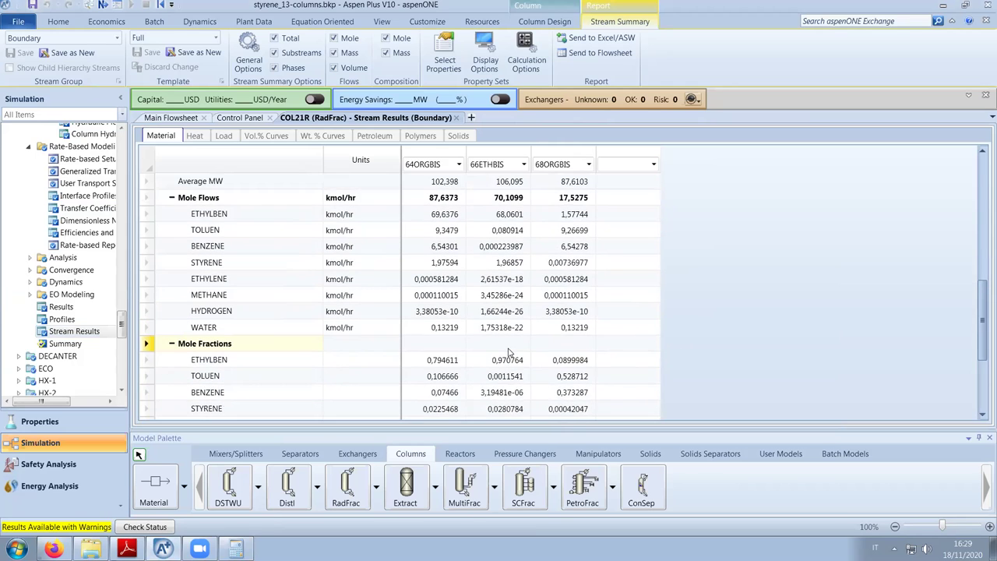
scroll(509, 353, "down", 3)
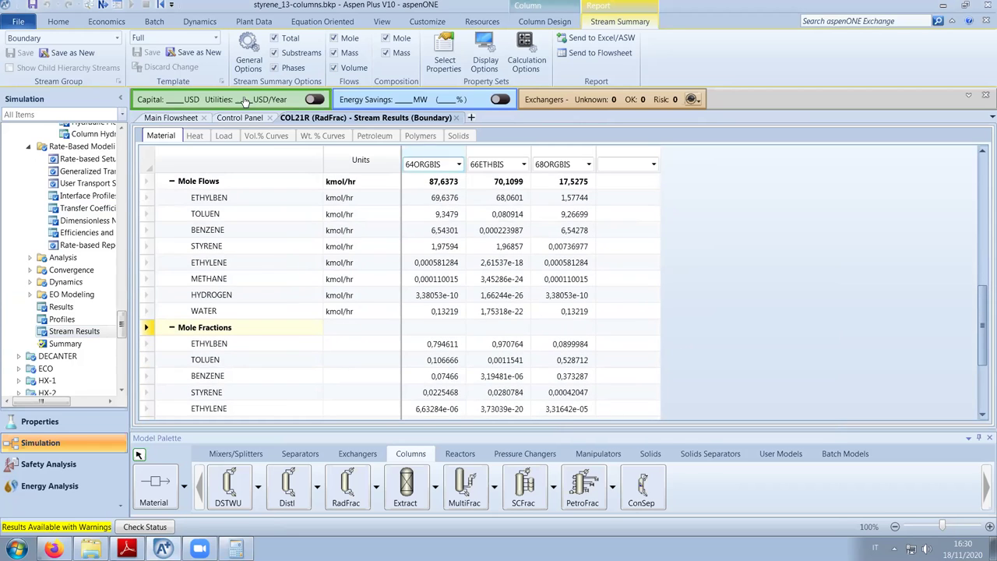
Return to the main flowsheet and bring column COL21R with its feed and product streams fully into view beside COL21
left_click(233, 117)
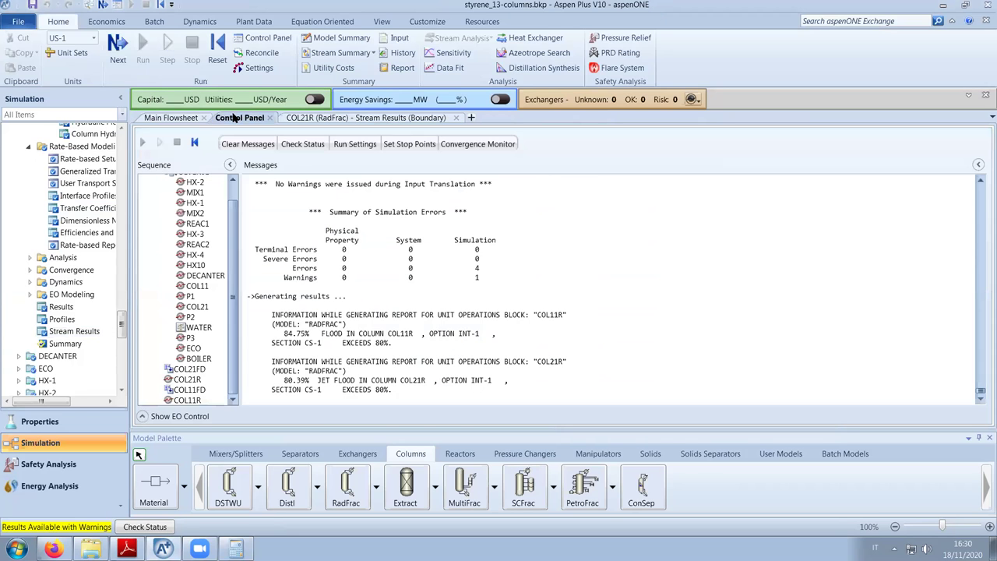
left_click(183, 117)
scroll(982, 286, "down", 2)
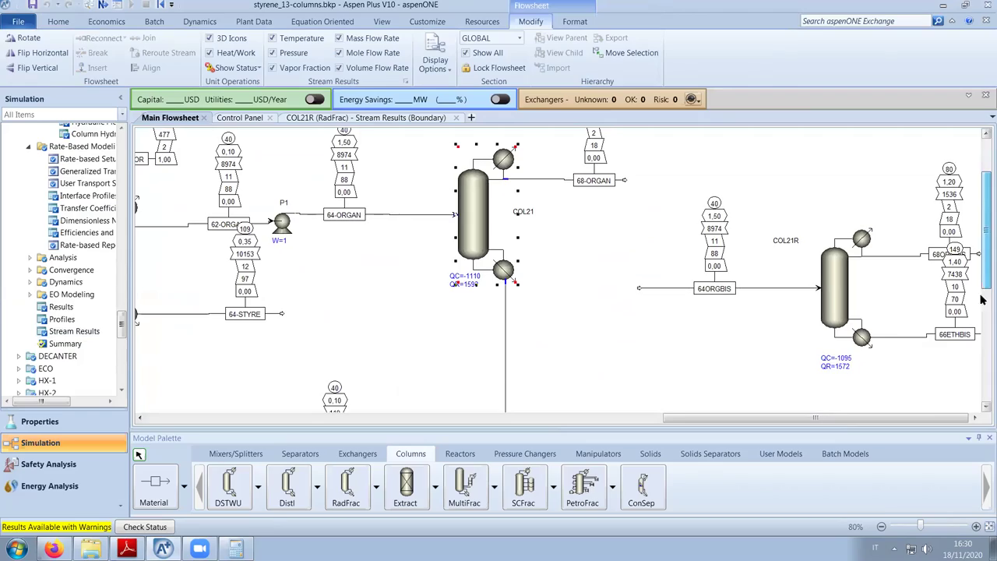
left_click(974, 419)
left_click(974, 418)
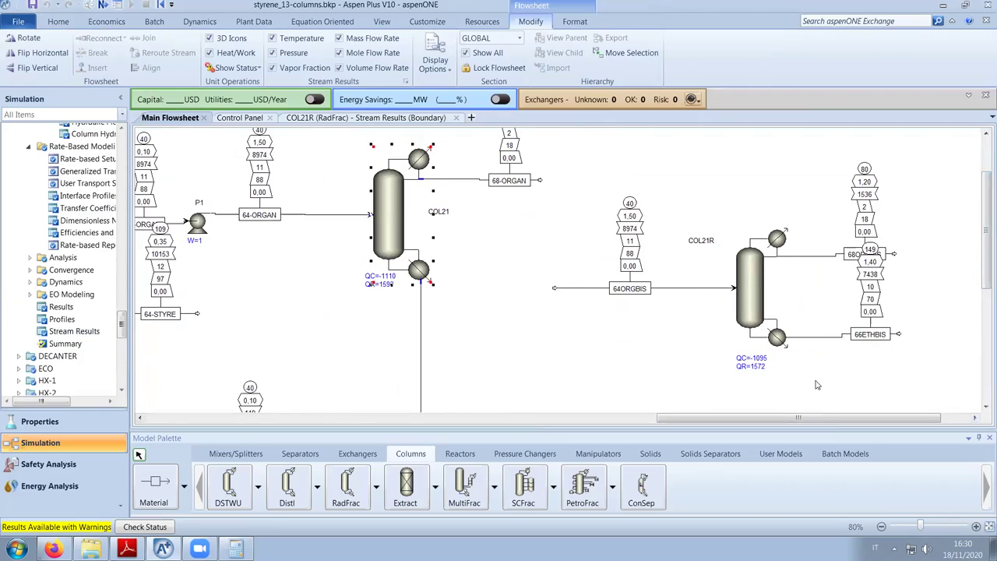